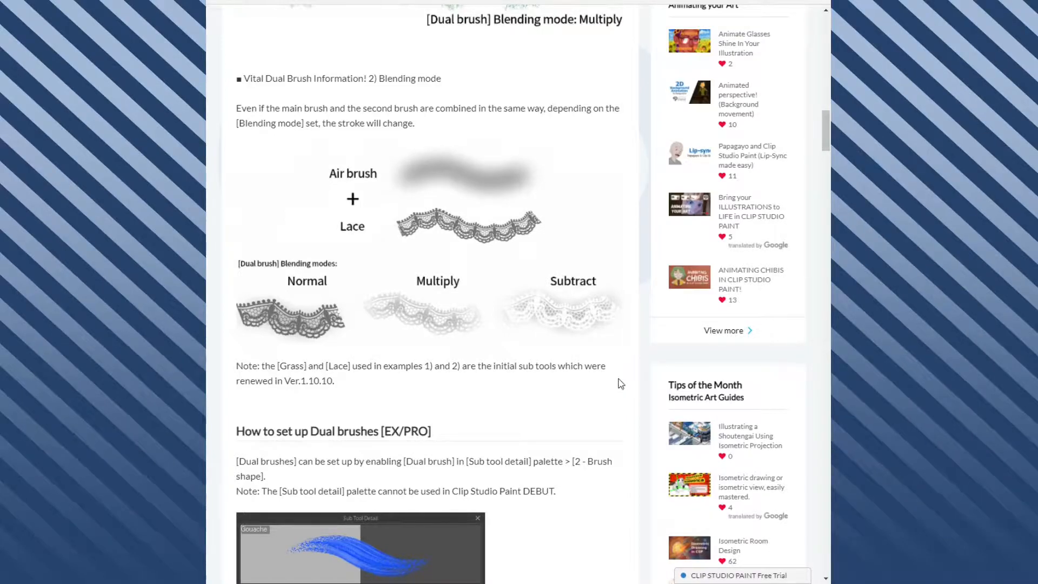
Read the article's sections on dual brush blending modes and how to set up Dual brushes in the Sub tool detail palette
scroll(620, 384, down, 1)
scroll(621, 384, down, 1)
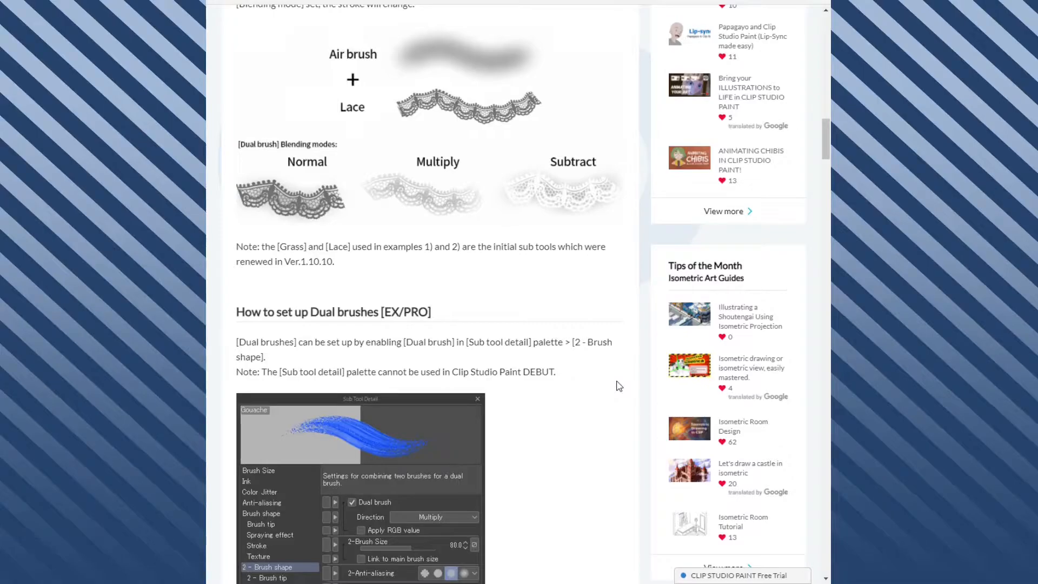
scroll(619, 386, down, 4)
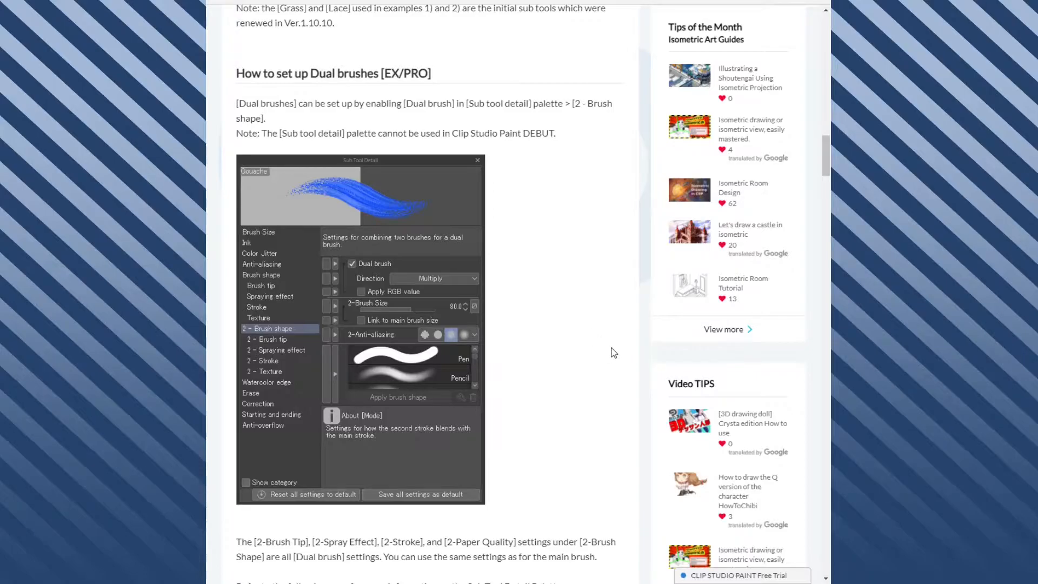
scroll(613, 352, down, 3)
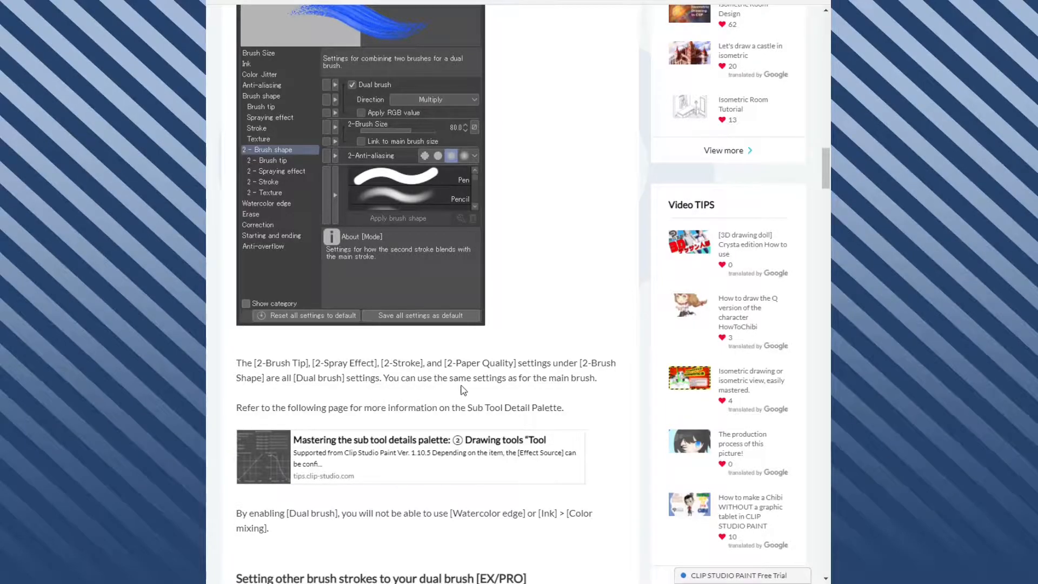
scroll(488, 372, down, 1)
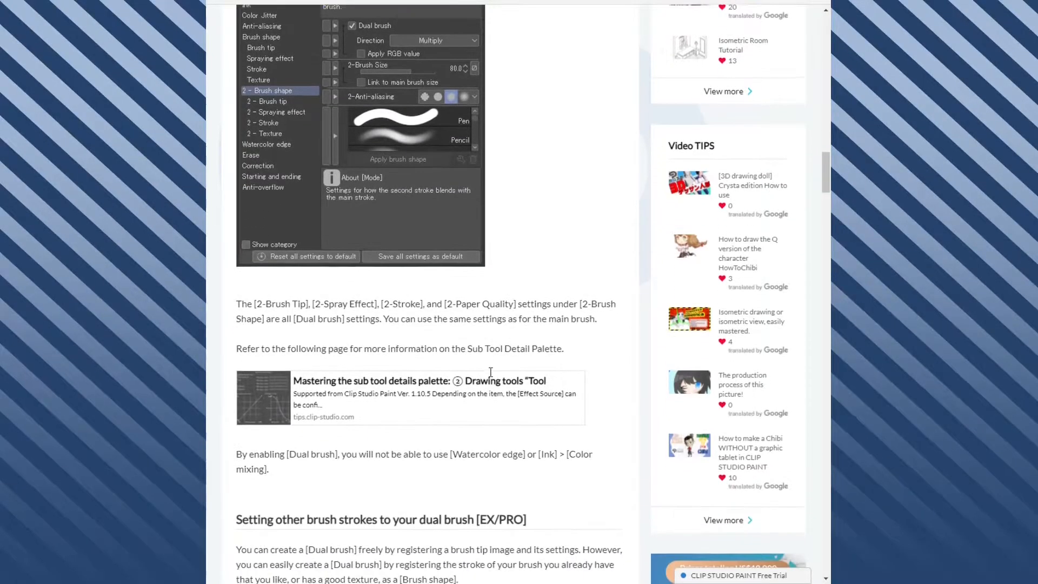
scroll(491, 319, up, 2)
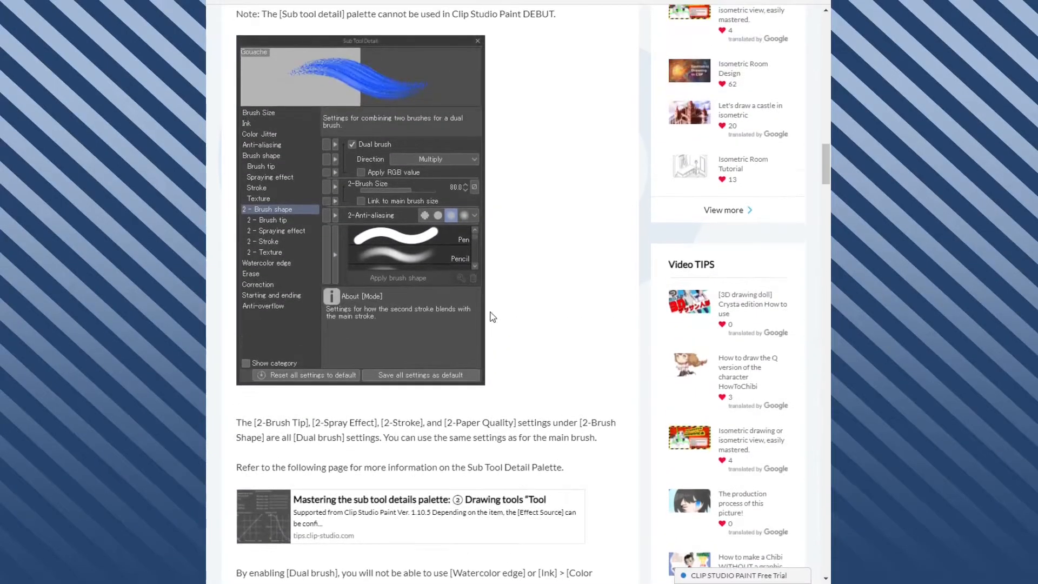
scroll(491, 317, up, 2)
scroll(486, 306, down, 4)
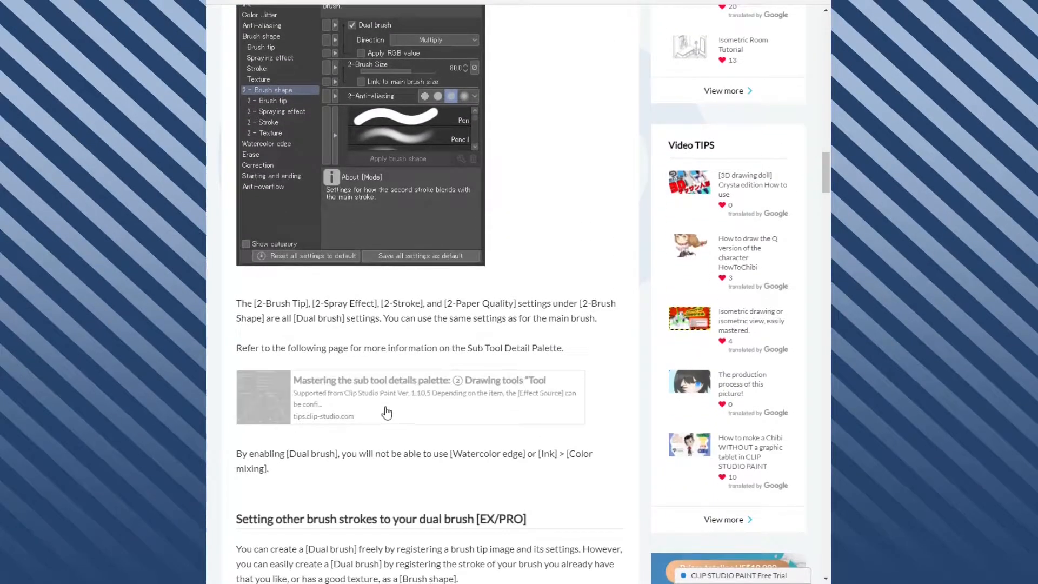
scroll(397, 342, up, 2)
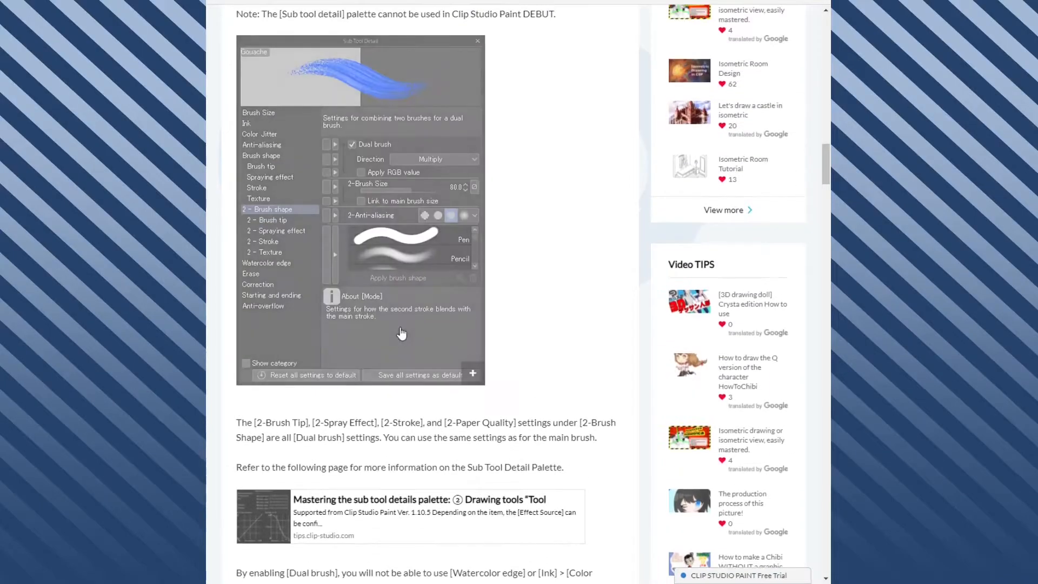
scroll(397, 342, down, 2)
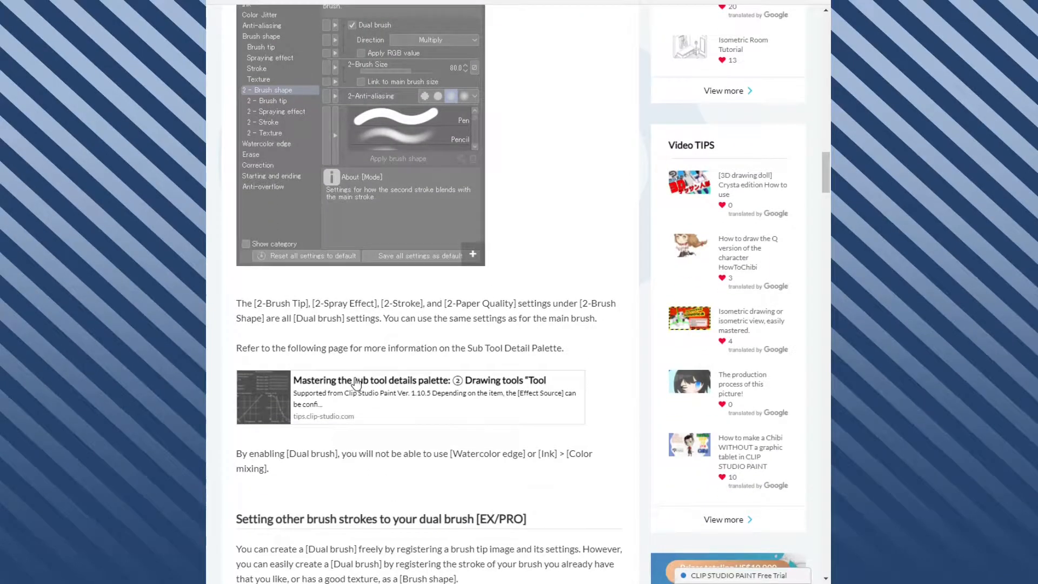
Read the section on setting other brush strokes to a dual brush, including how to register a brush shape as a preset
scroll(289, 361, down, 3)
scroll(290, 361, down, 3)
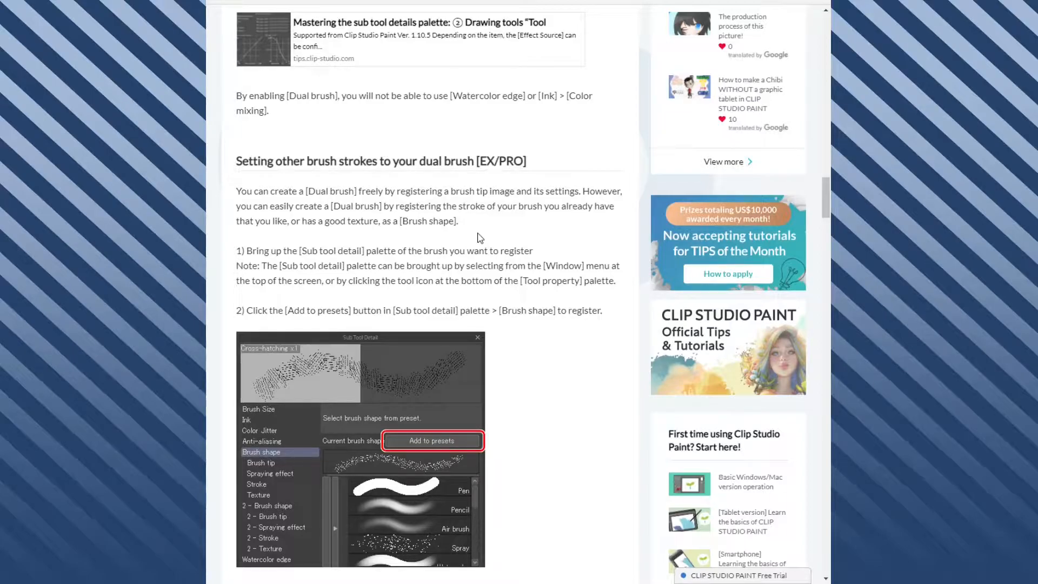
scroll(479, 238, up, 10)
scroll(556, 348, down, 4)
scroll(590, 385, down, 6)
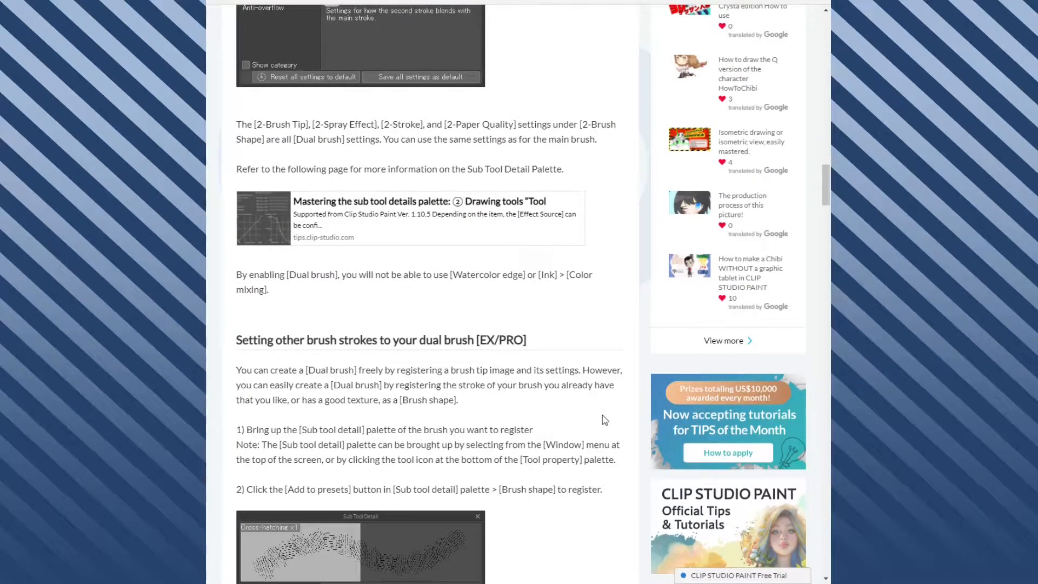
scroll(604, 420, down, 6)
scroll(605, 444, down, 1)
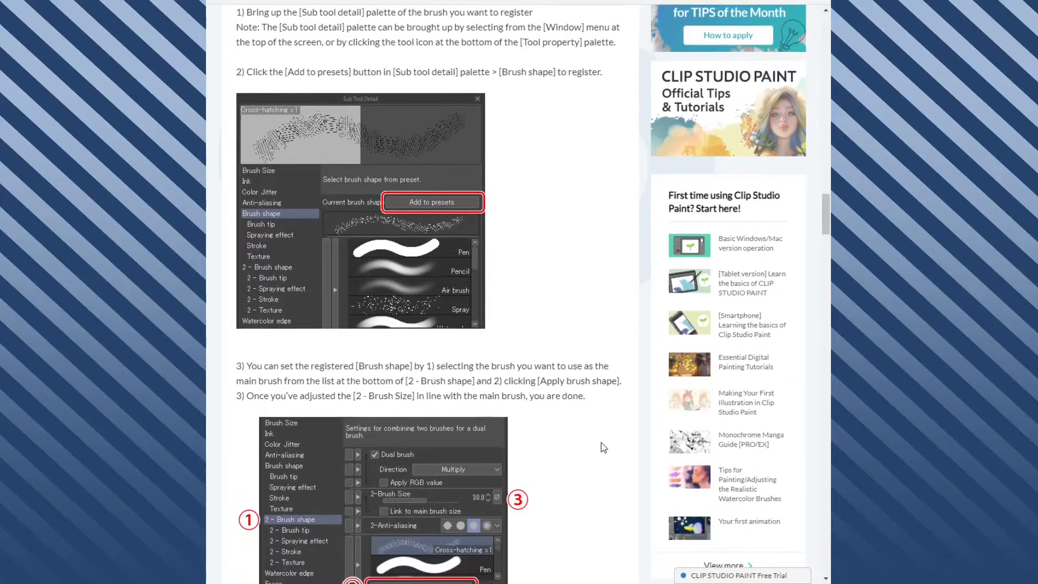
scroll(594, 446, up, 3)
scroll(585, 444, down, 2)
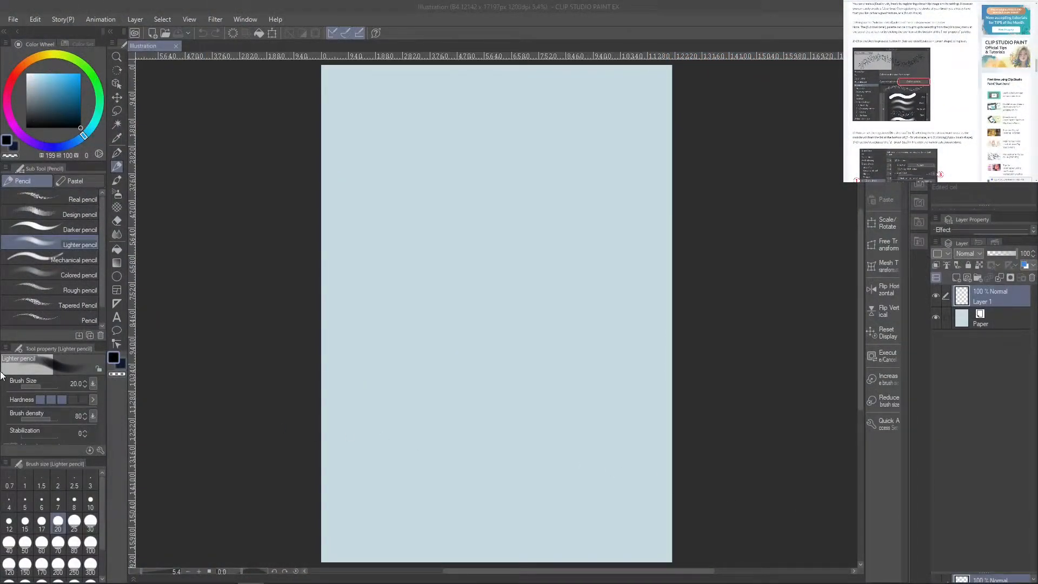
Switch to Clip Studio Paint, select the Pen tool and look through the downloaded materials available as sub tools
click(118, 143)
click(118, 154)
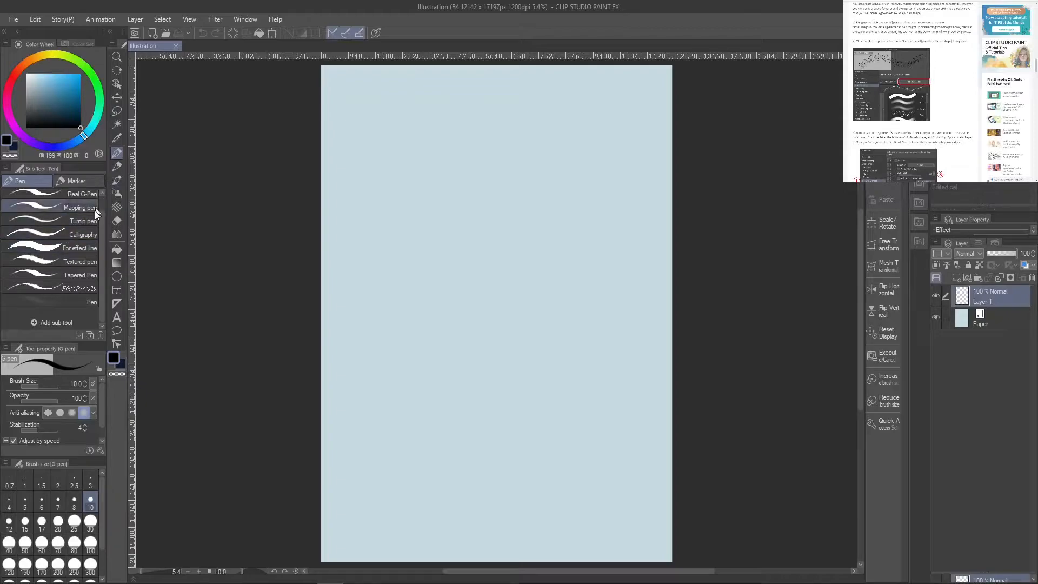
click(56, 328)
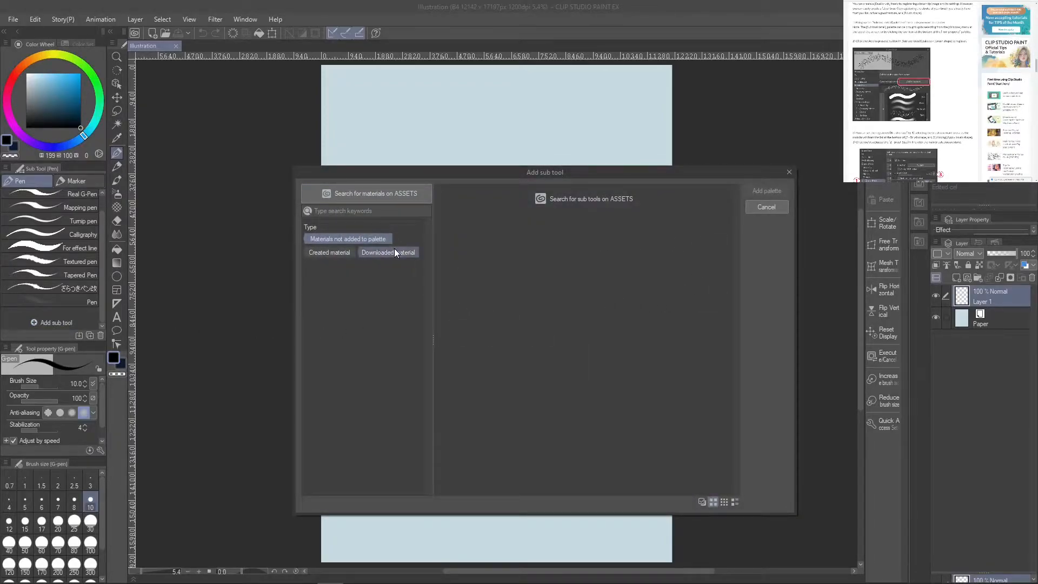
click(378, 252)
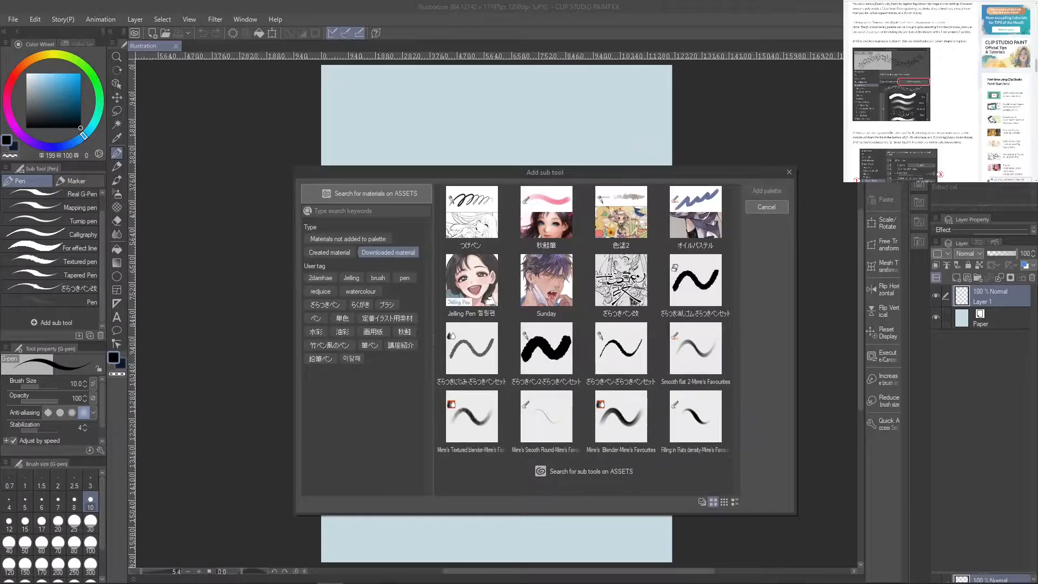
click(759, 205)
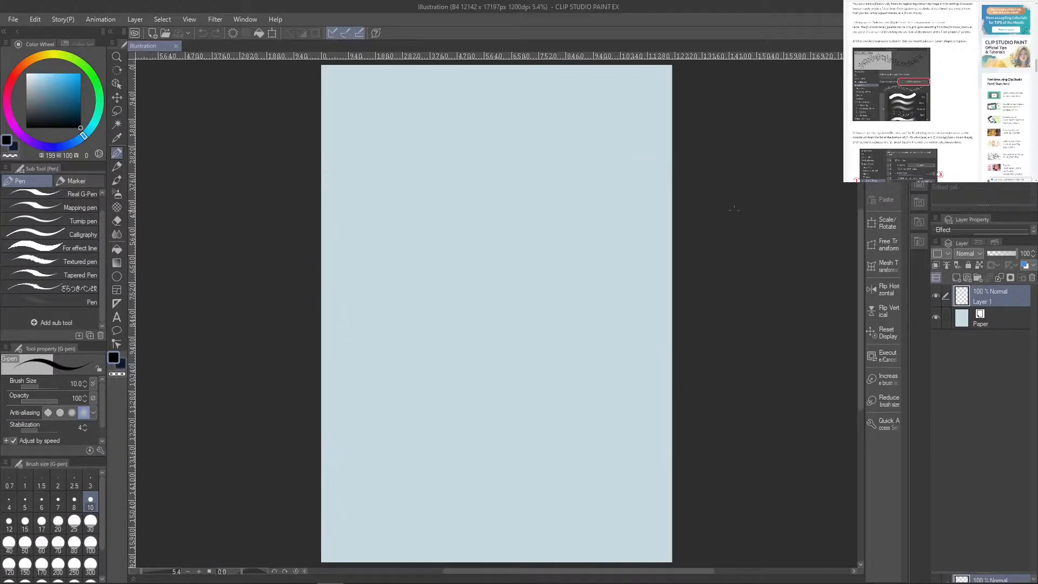
Try the sub tool named Pen with freehand strokes on the canvas, undo them and view the canvas at 100%
scroll(61, 232, up, 1)
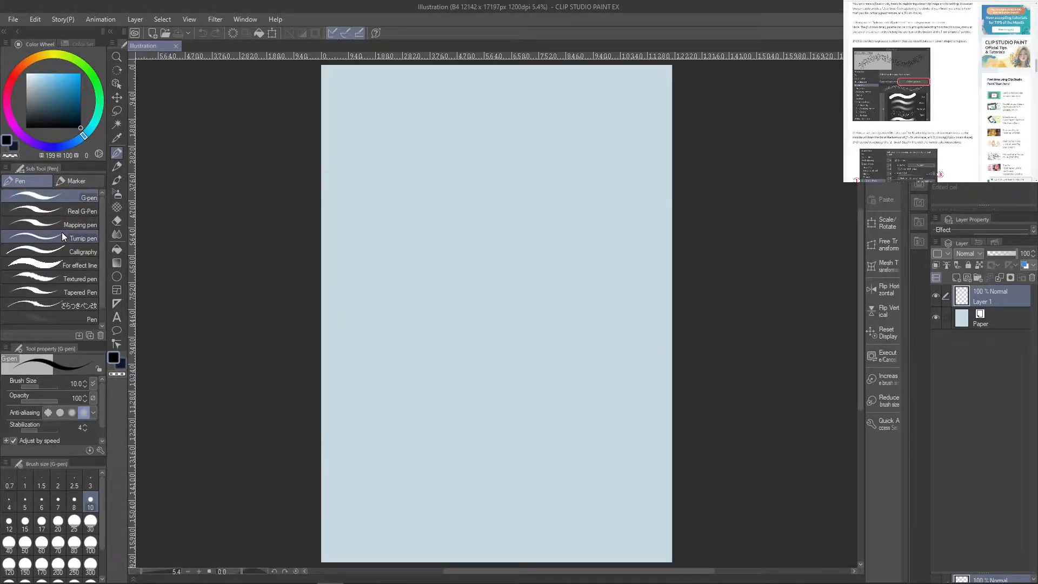
scroll(73, 239, down, 1)
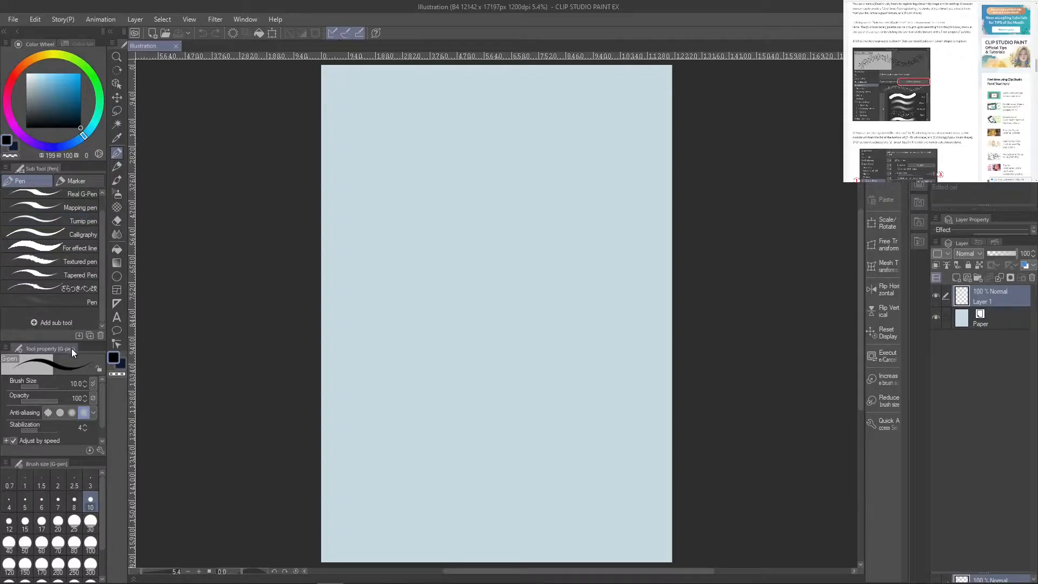
scroll(94, 387, down, 2)
scroll(88, 399, down, 2)
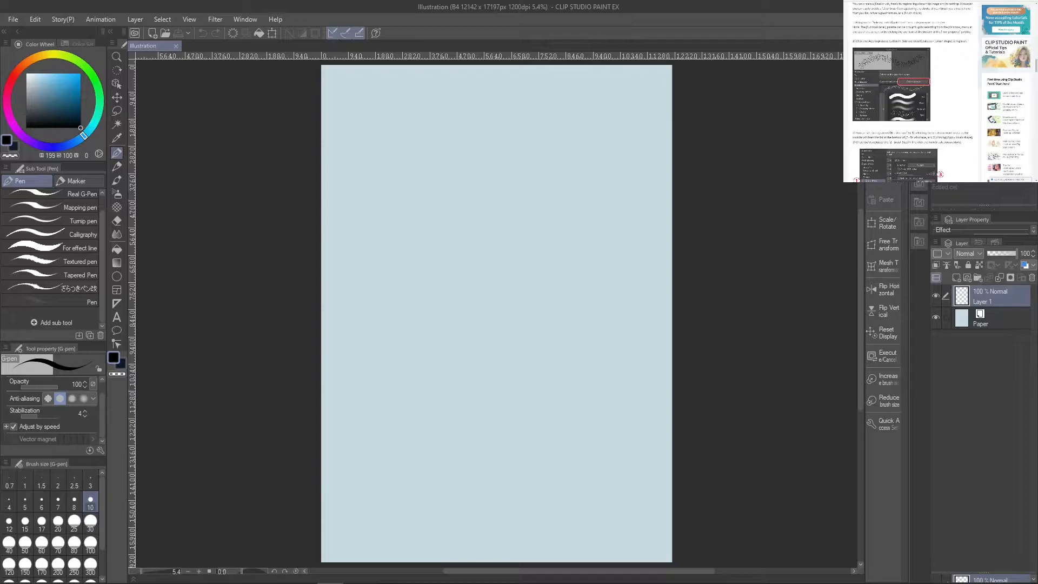
scroll(68, 289, up, 2)
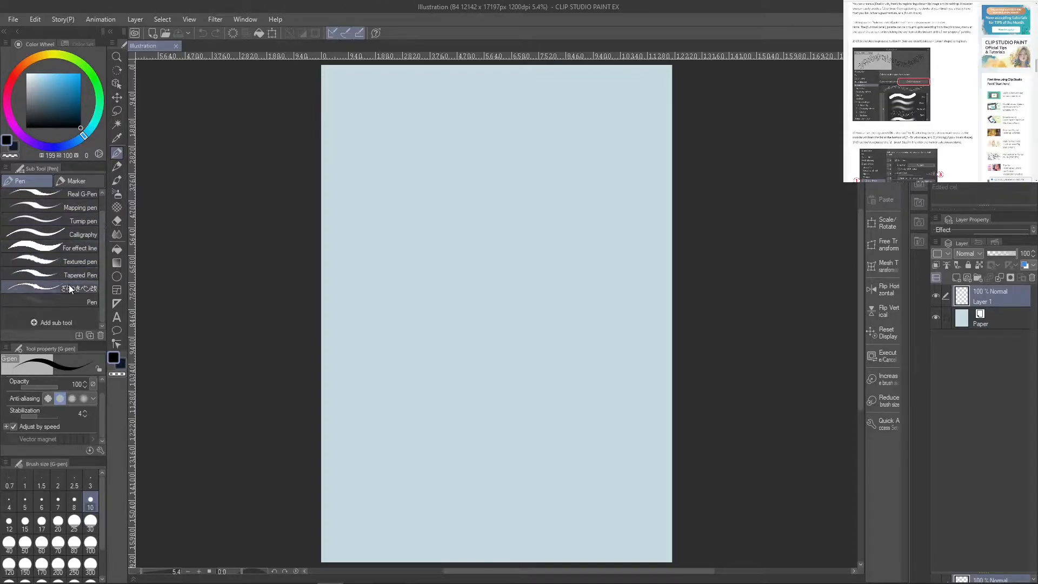
click(70, 306)
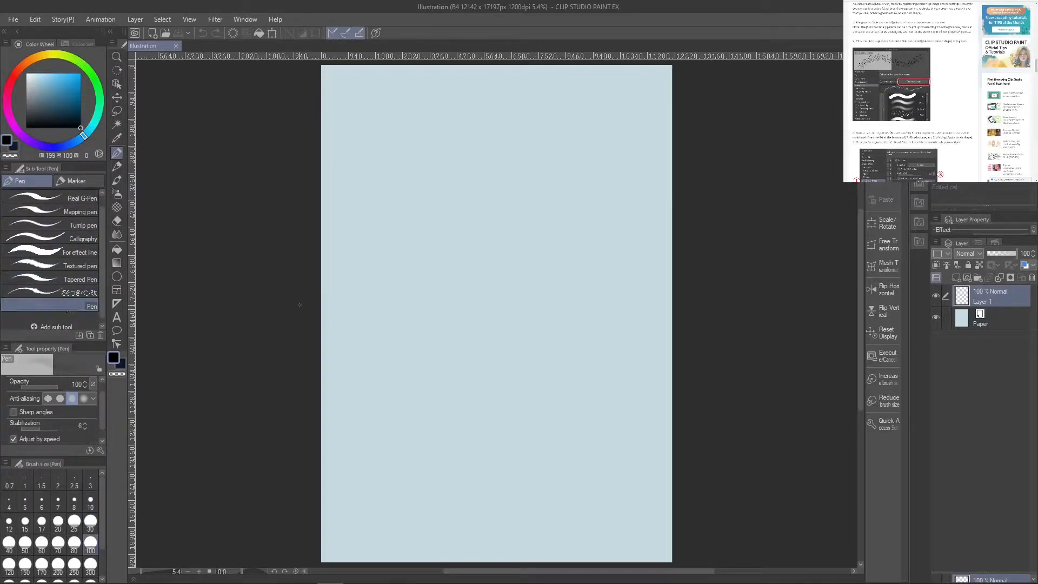
mouse_move(446, 208)
mouse_down()
mouse_move(479, 257)
mouse_move(484, 212)
mouse_move(464, 271)
mouse_up()
click(203, 34)
key(ctrl+plus)
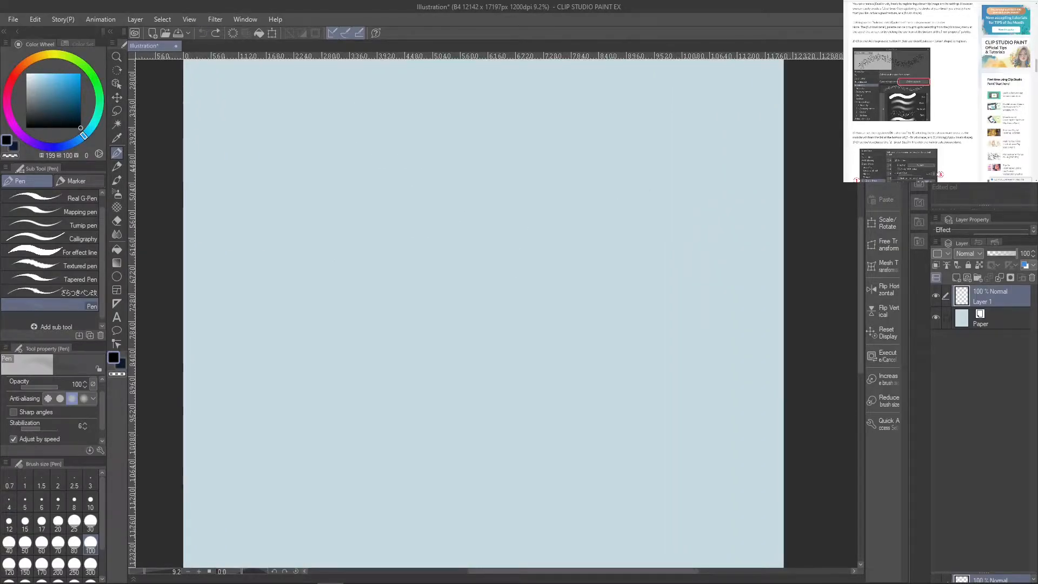
key(ctrl+alt+0)
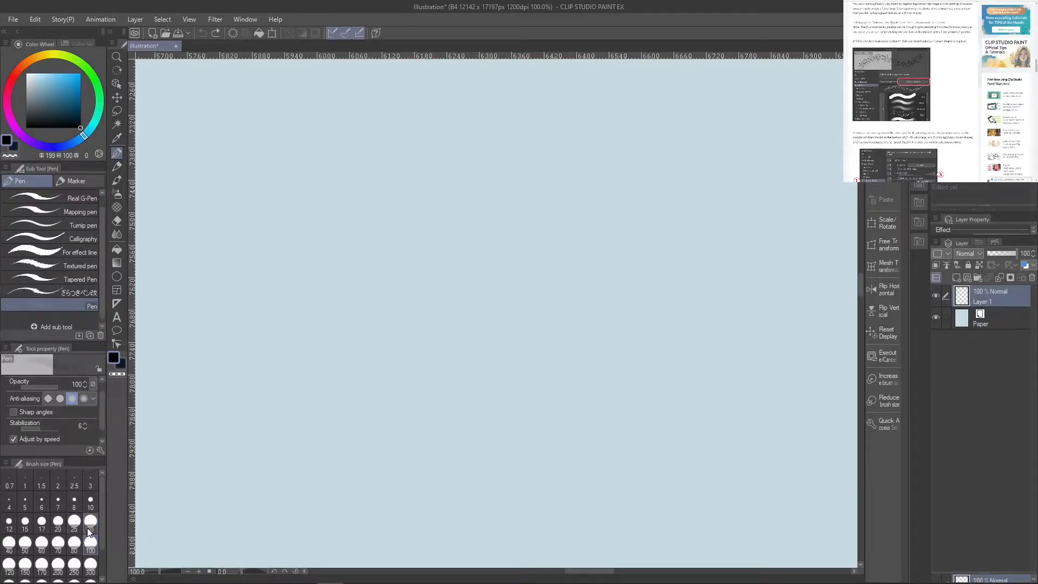
mouse_move(382, 280)
mouse_down()
mouse_move(504, 430)
mouse_move(563, 314)
mouse_move(484, 177)
mouse_move(391, 137)
mouse_up()
Delete the sub tool named Pen from the Pen group
click(102, 335)
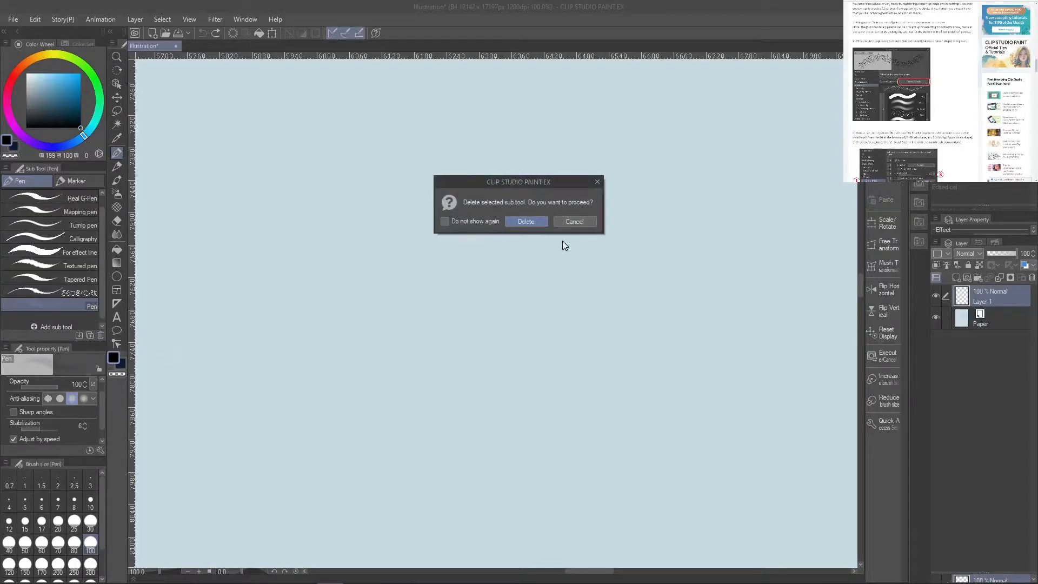
click(537, 222)
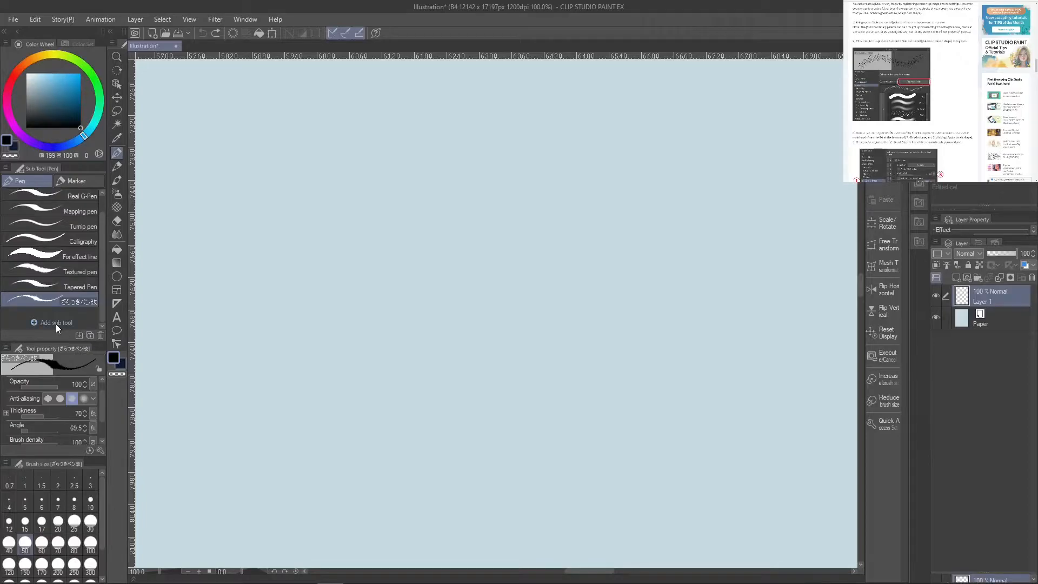
click(56, 322)
click(393, 252)
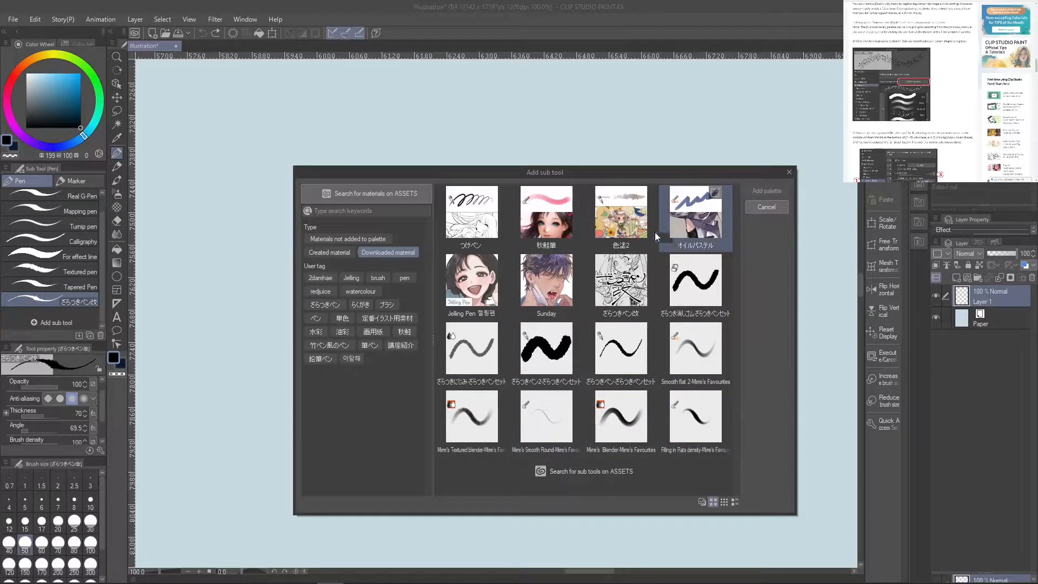
click(751, 206)
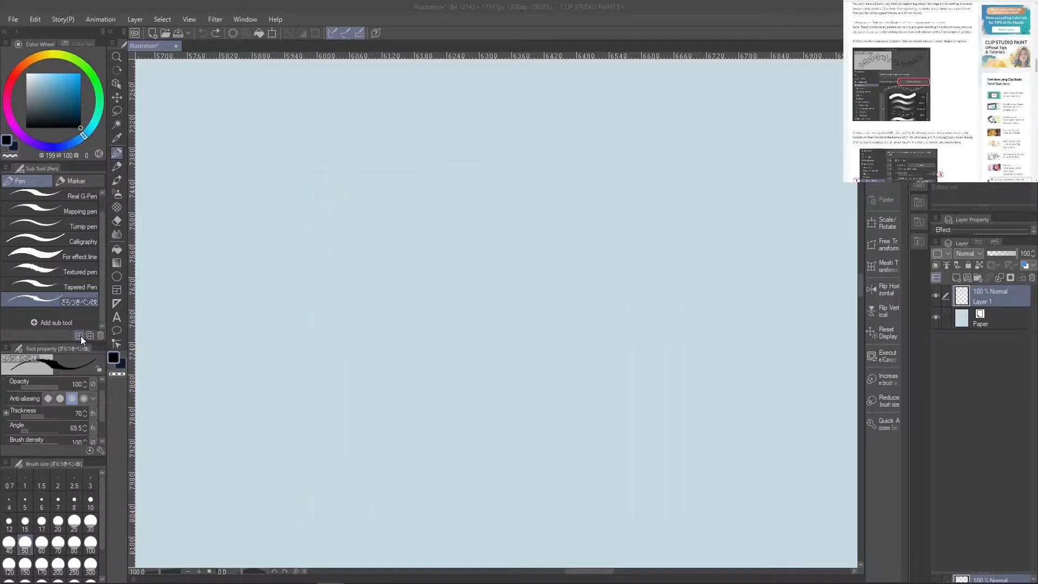
click(80, 336)
click(757, 208)
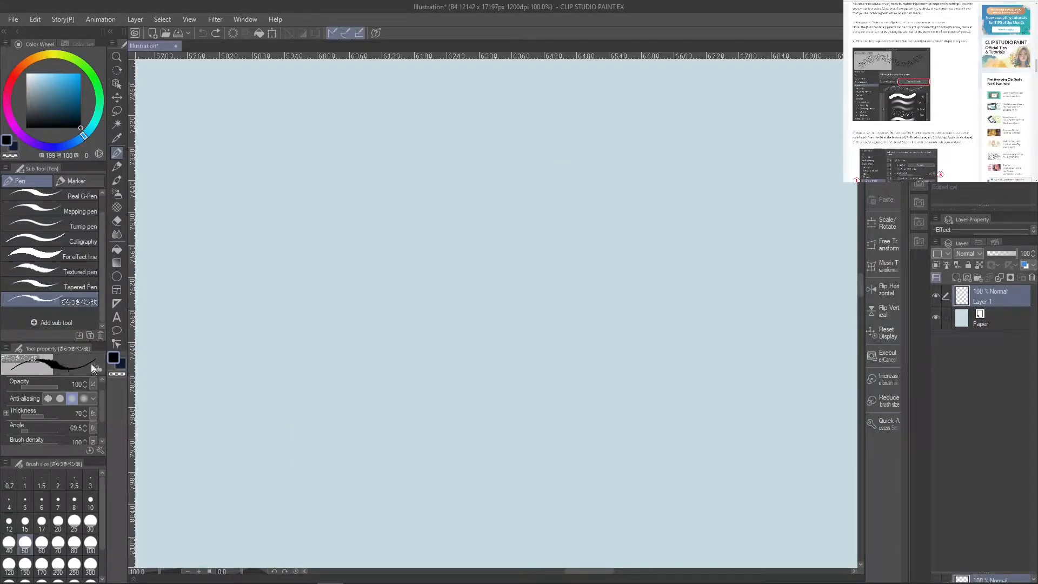
Add the downloaded brush つけペン to the Pen sub tools
click(69, 322)
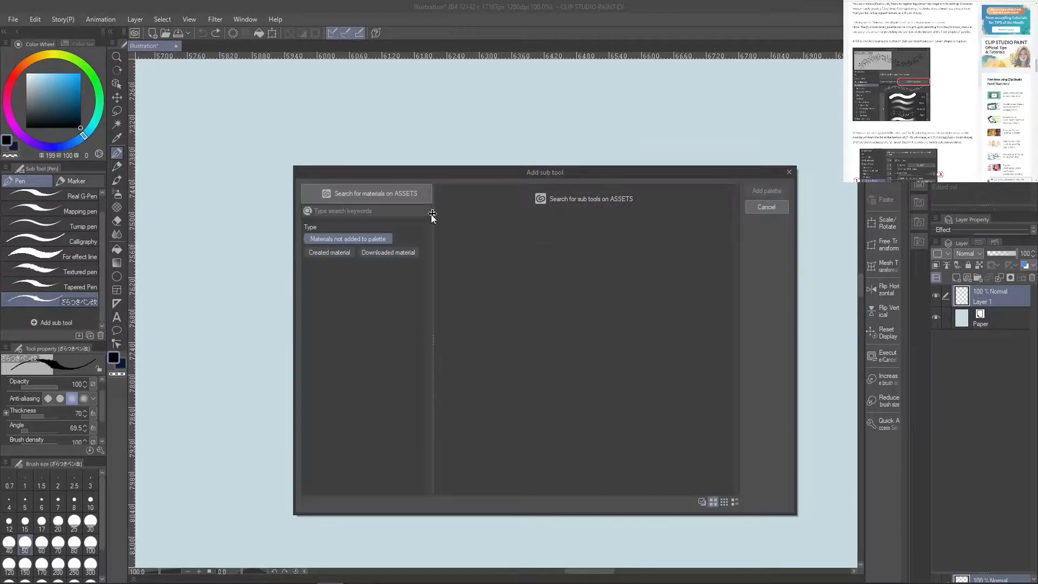
click(403, 251)
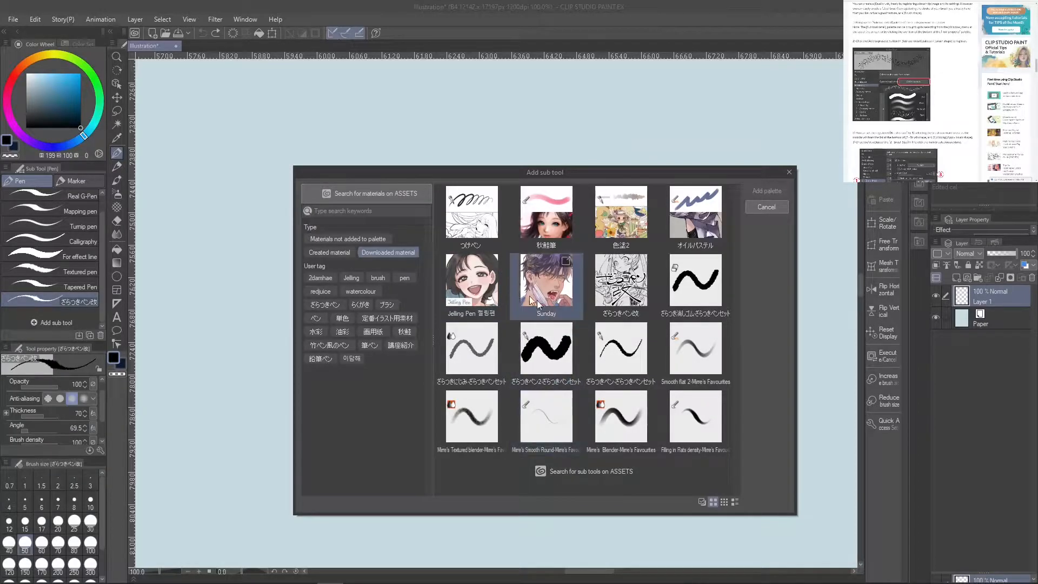
click(478, 216)
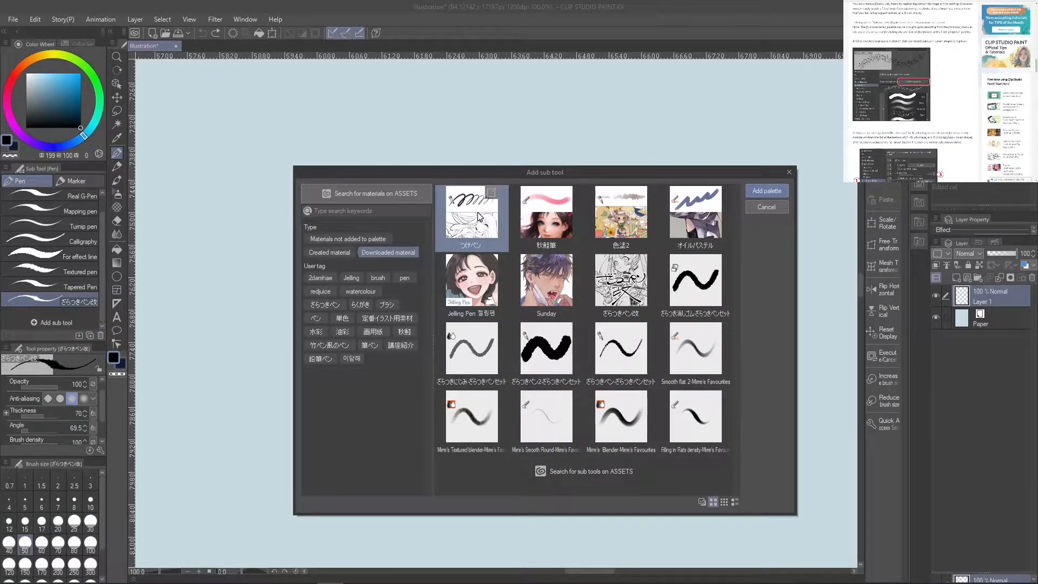
click(775, 189)
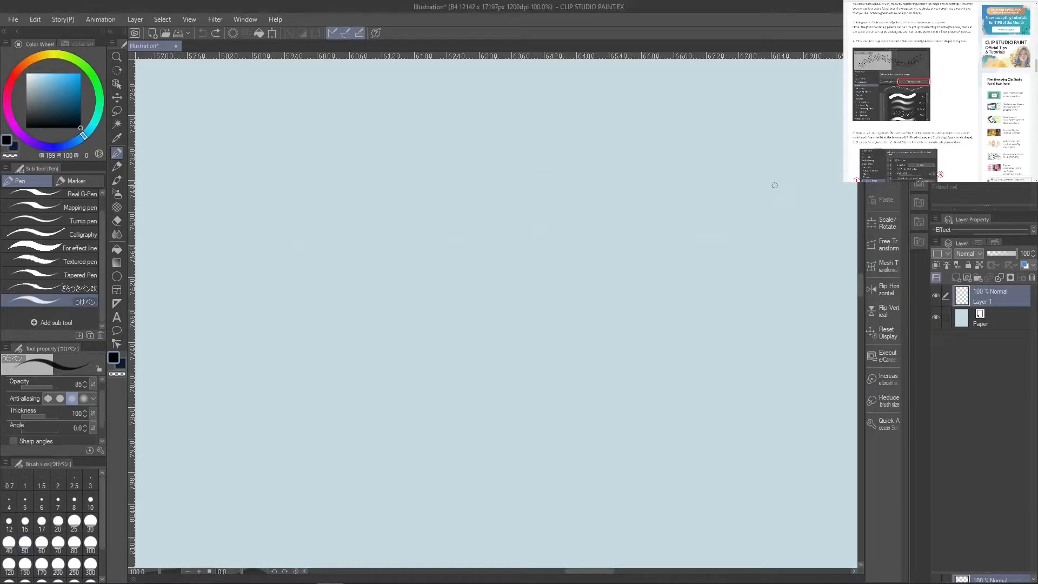
Draw freehand test lines on the canvas with the つけペン brush and undo them
mouse_move(406, 168)
mouse_down()
mouse_move(406, 220)
mouse_move(493, 358)
mouse_move(615, 292)
mouse_move(542, 143)
mouse_up()
click(203, 33)
mouse_move(612, 245)
mouse_down()
mouse_move(617, 328)
mouse_move(616, 211)
mouse_move(538, 329)
mouse_move(731, 434)
mouse_up()
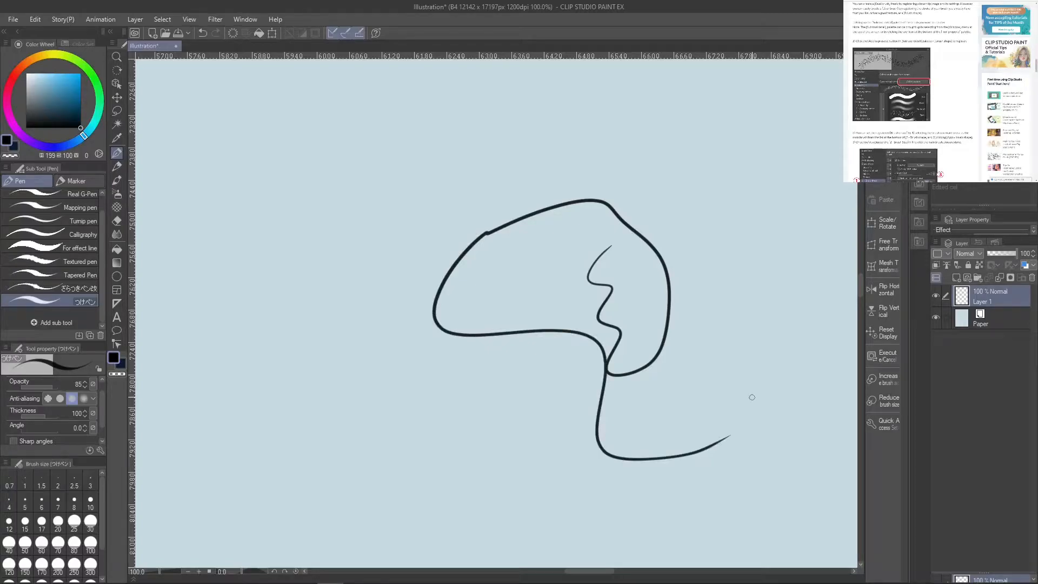
click(203, 33)
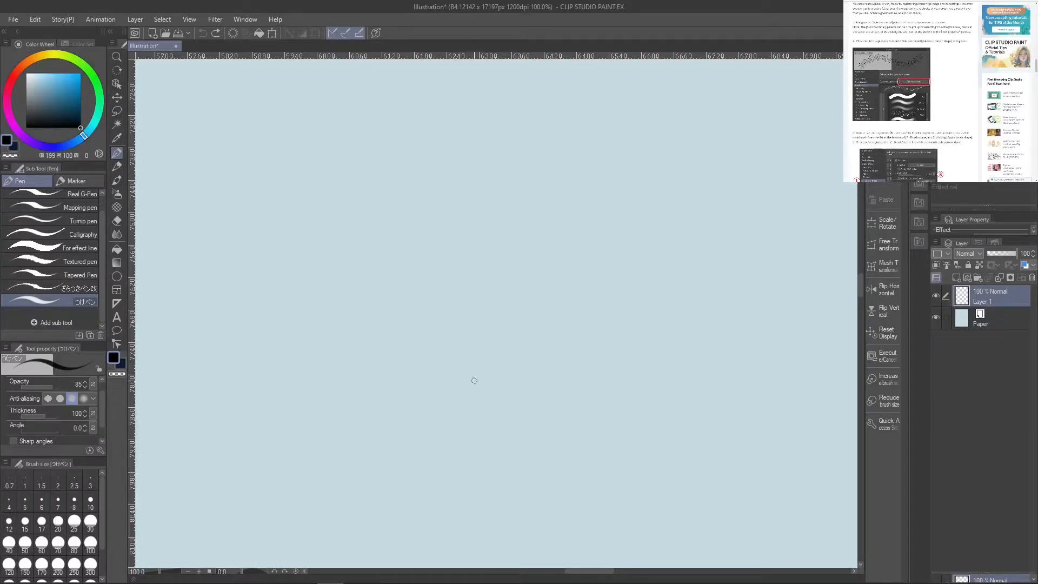
Set the つけペン brush to opacity 100 and size 100, and draw a thick winding test stroke on the canvas
drag(56, 380, 62, 386)
click(89, 543)
mouse_move(322, 375)
mouse_down()
mouse_move(589, 365)
mouse_move(537, 225)
mouse_move(354, 238)
mouse_up()
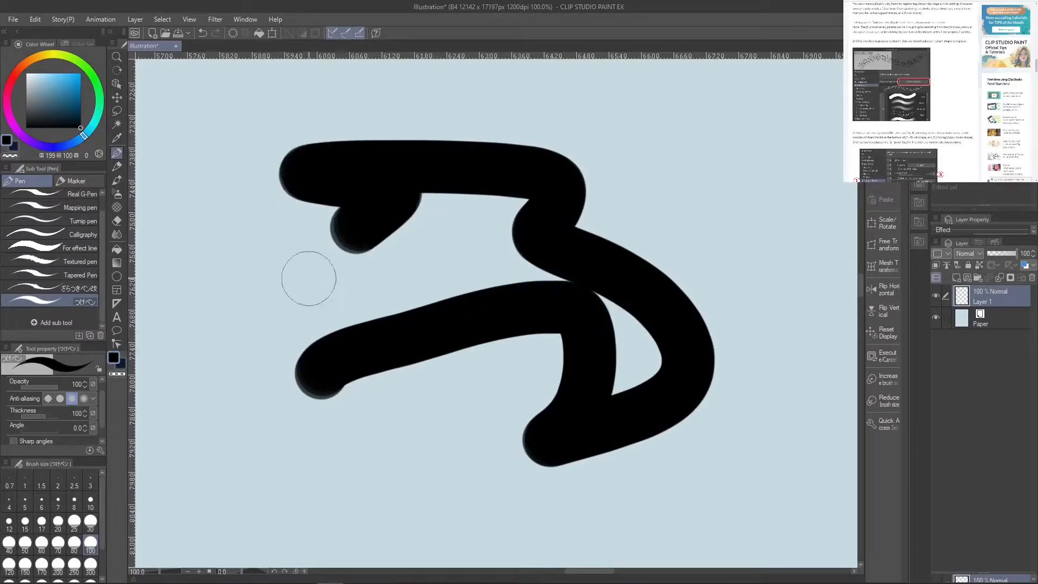
Clear the thick test stroke, set anti-aliasing to its strongest level, draw another winding test stroke and undo it
click(203, 35)
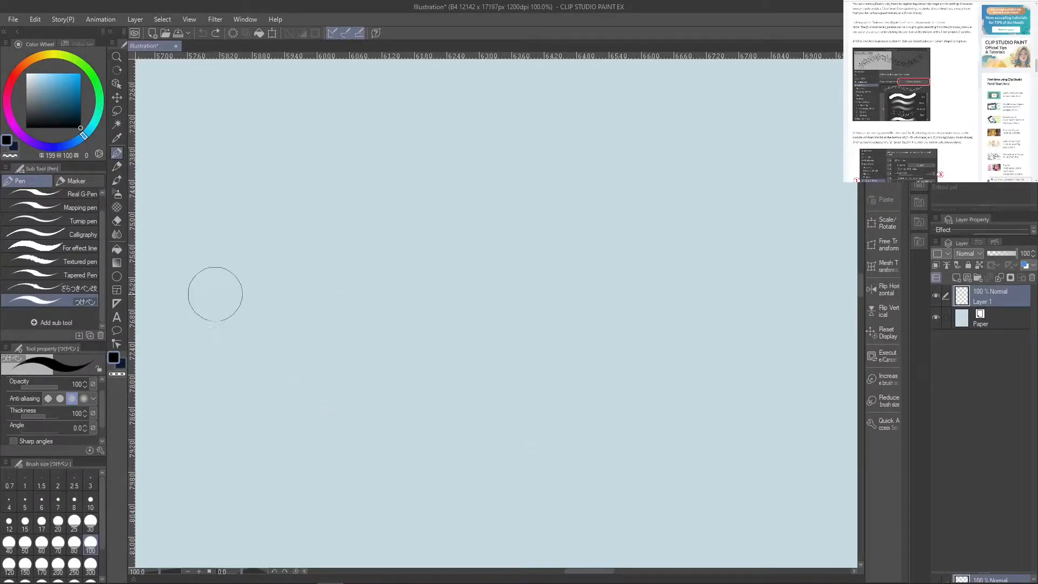
drag(101, 397, 102, 403)
click(83, 390)
mouse_move(246, 295)
mouse_down()
mouse_move(451, 174)
mouse_move(656, 417)
mouse_move(633, 422)
mouse_up()
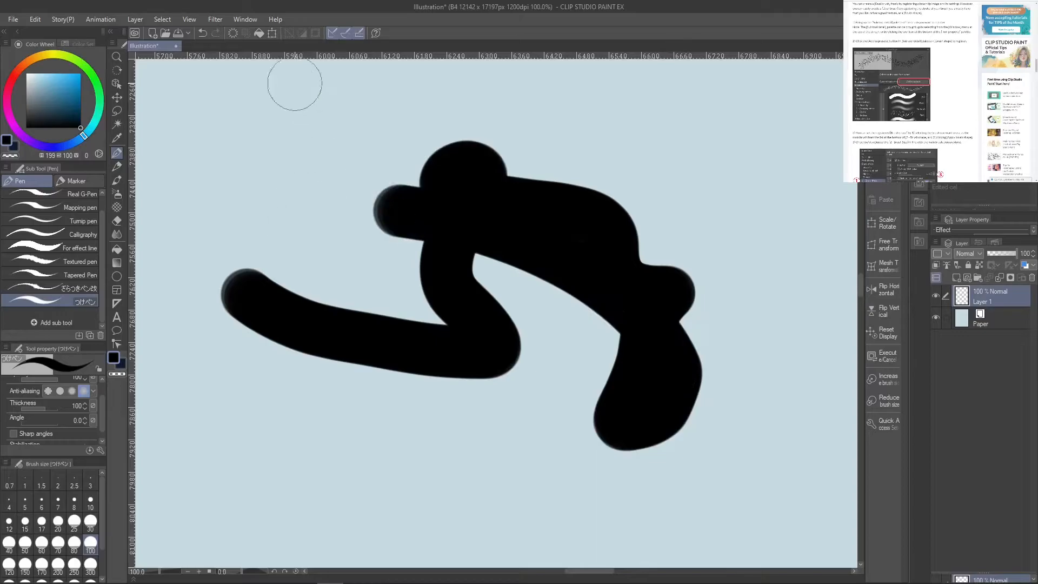
click(203, 32)
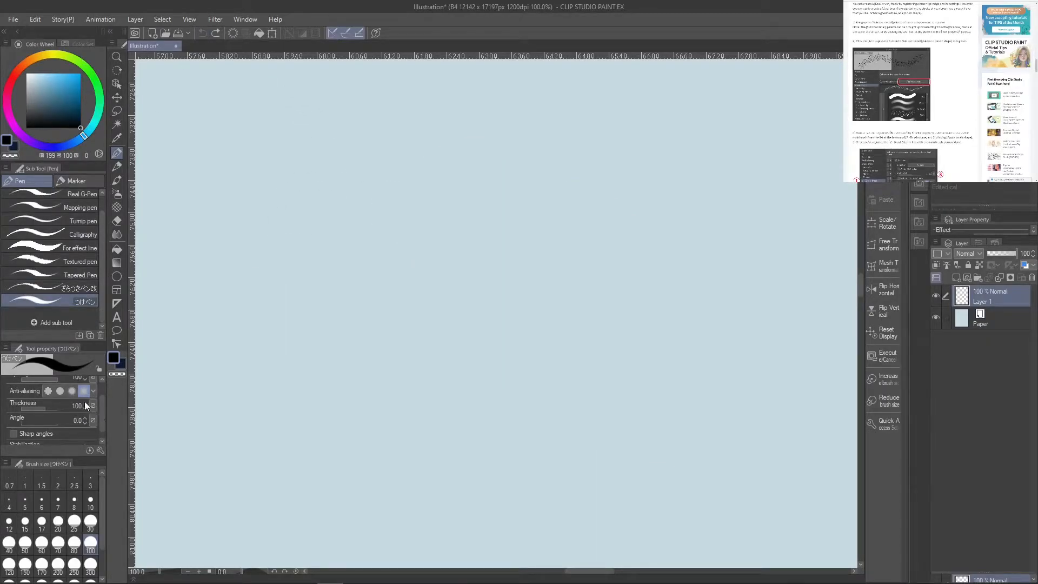
Try a winding test stroke with anti-aliasing turned off and undo it
click(49, 390)
mouse_move(225, 219)
mouse_down()
mouse_move(443, 290)
mouse_move(597, 203)
mouse_move(610, 486)
mouse_up()
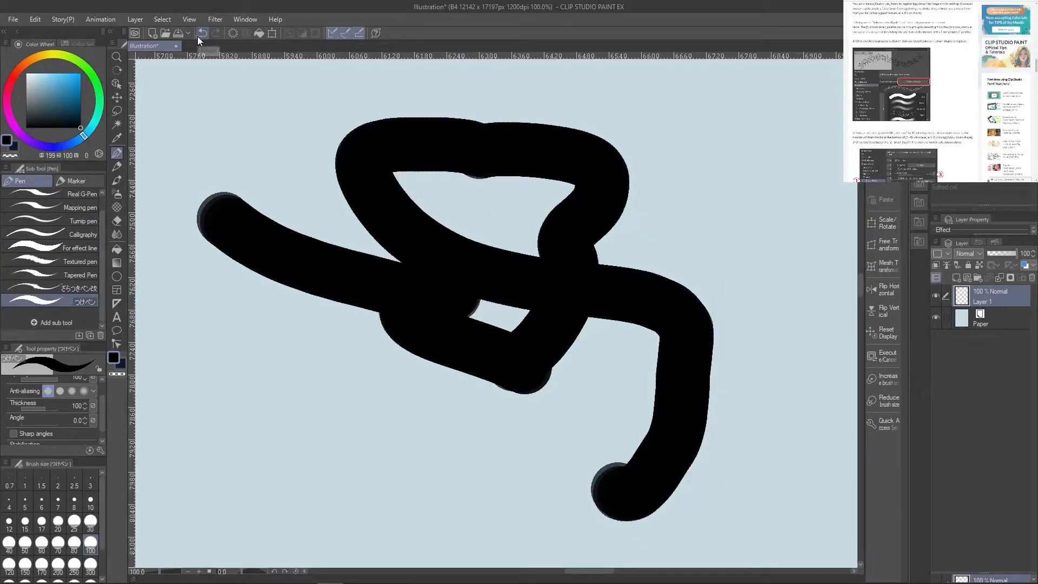
click(198, 36)
Set anti-aliasing to the strongest level and stabilization to 0, draw a freehand test stroke and undo it
click(84, 390)
scroll(97, 423, down, 1)
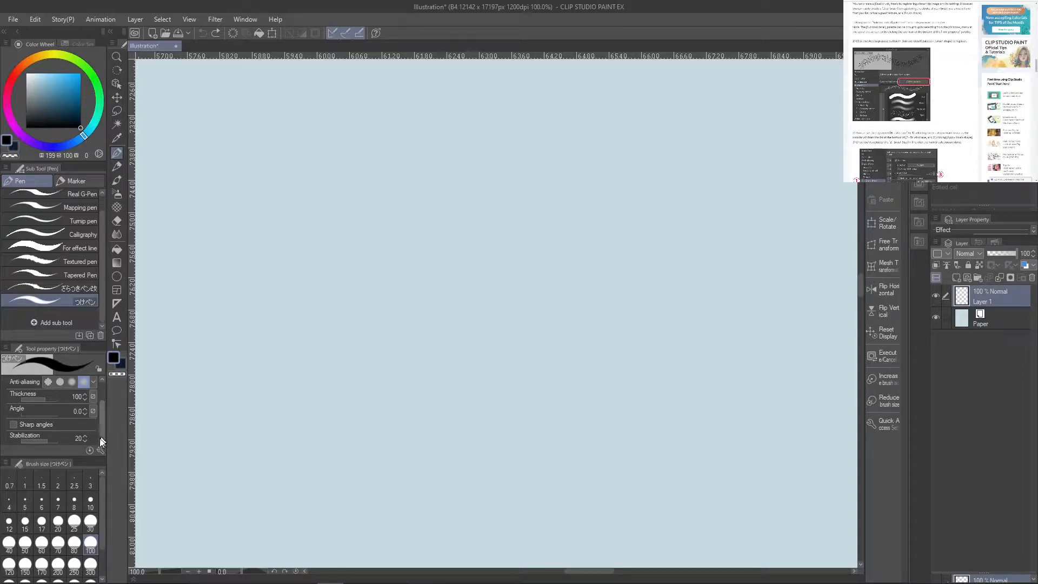
mouse_move(300, 326)
mouse_down()
mouse_move(490, 297)
mouse_move(651, 336)
mouse_move(360, 273)
mouse_up()
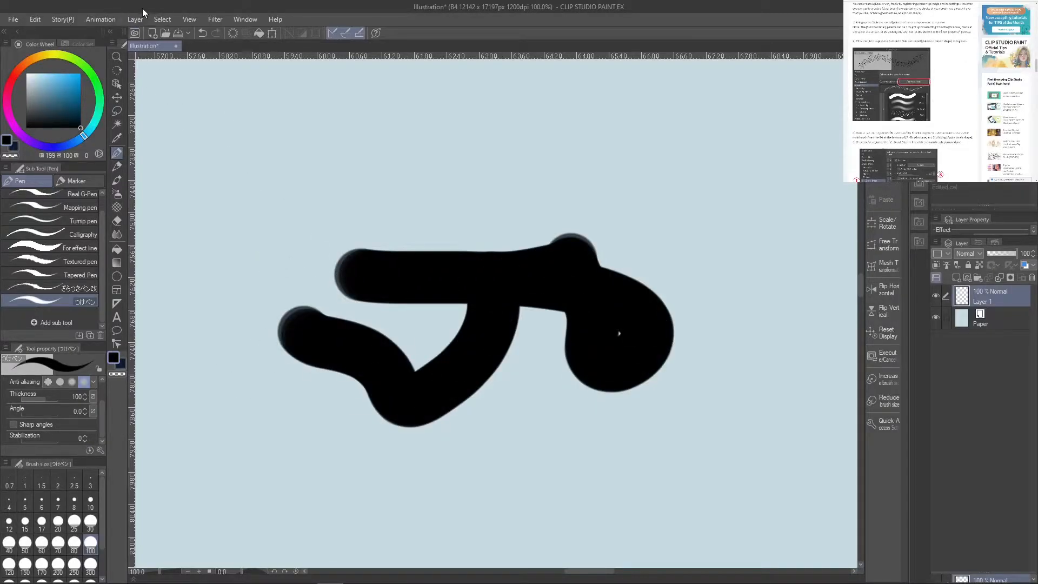
click(203, 32)
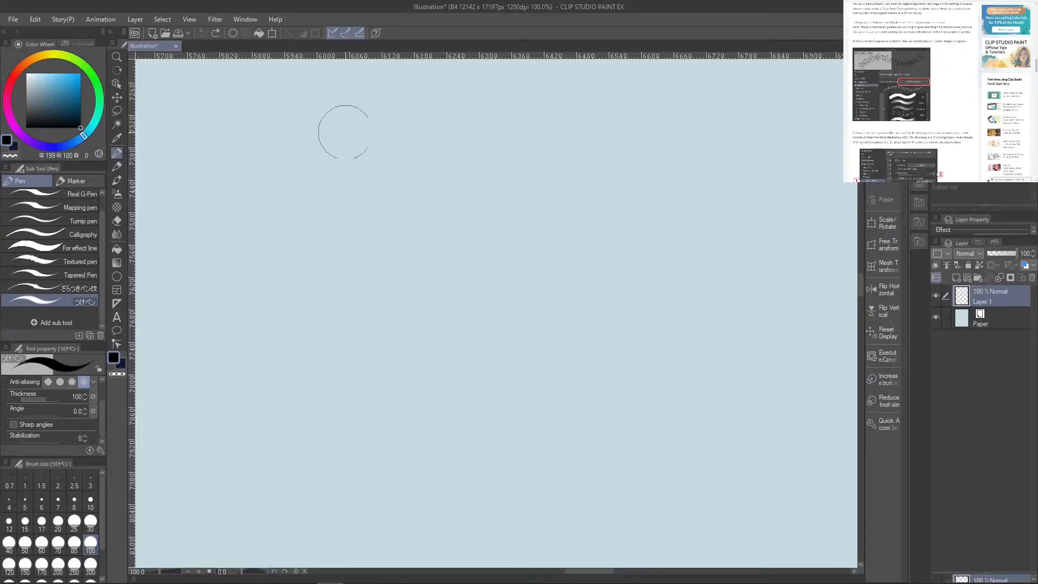
Open the detailed settings of the つけペン brush, enlarging the window and placing it over the canvas
click(103, 453)
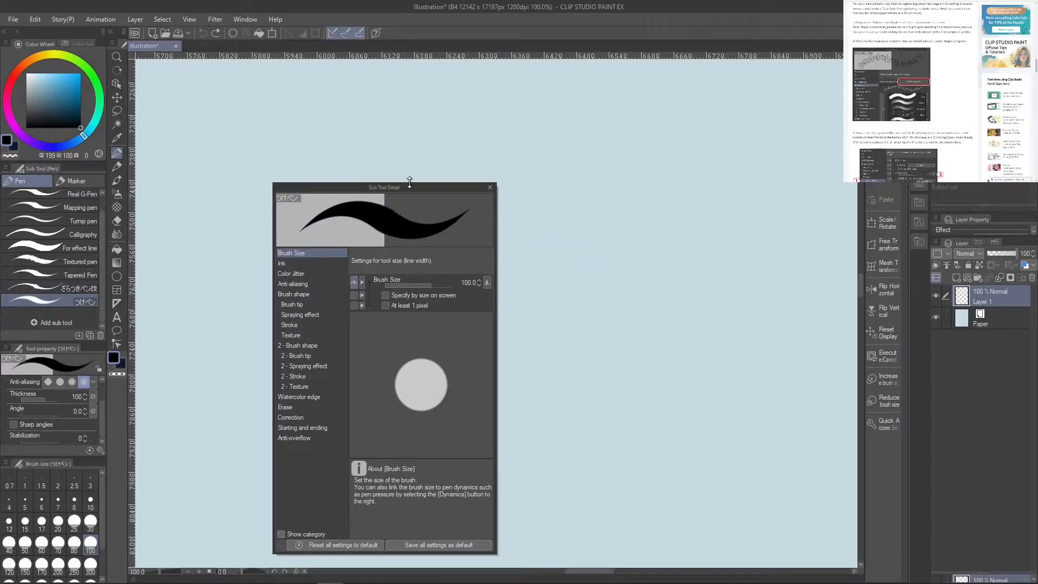
mouse_move(407, 186)
mouse_down()
mouse_move(350, 57)
mouse_move(297, 45)
mouse_up()
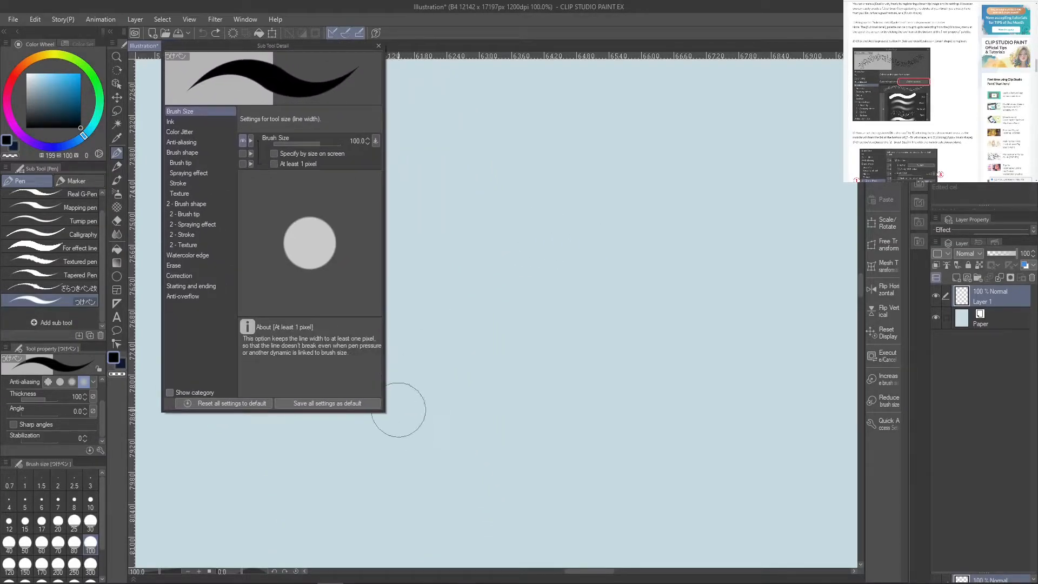
drag(384, 412, 580, 553)
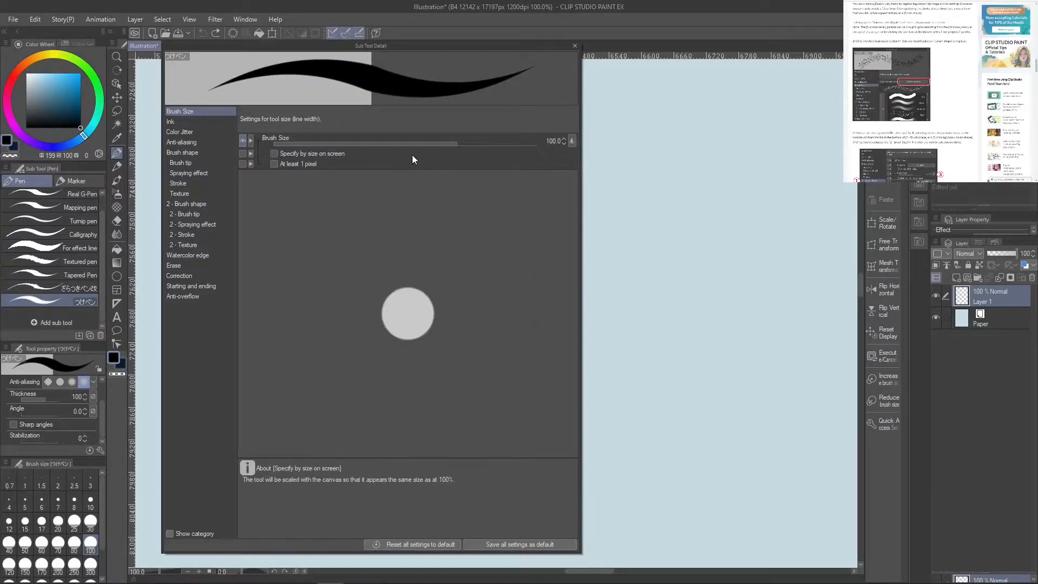
drag(407, 48, 377, 62)
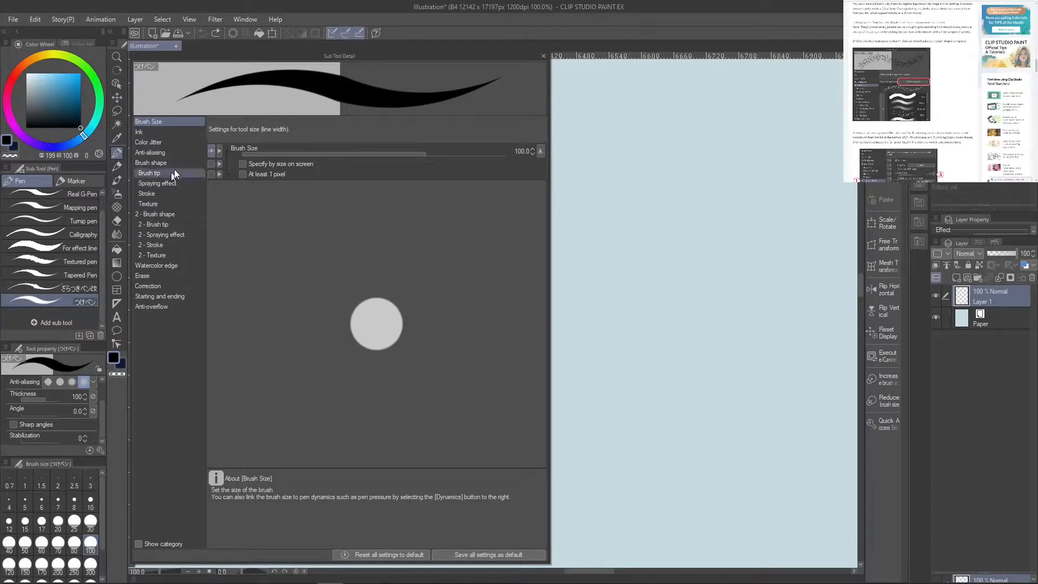
Look through the dual brush categories, from 2-Brush shape and 2-Brush tip to 2-Texture
click(176, 215)
click(182, 226)
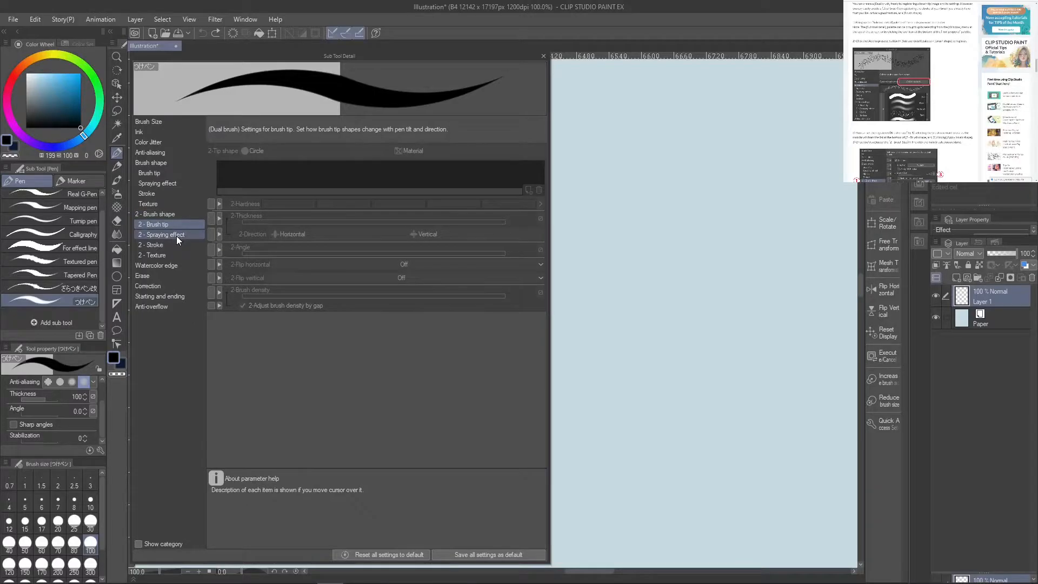
click(176, 236)
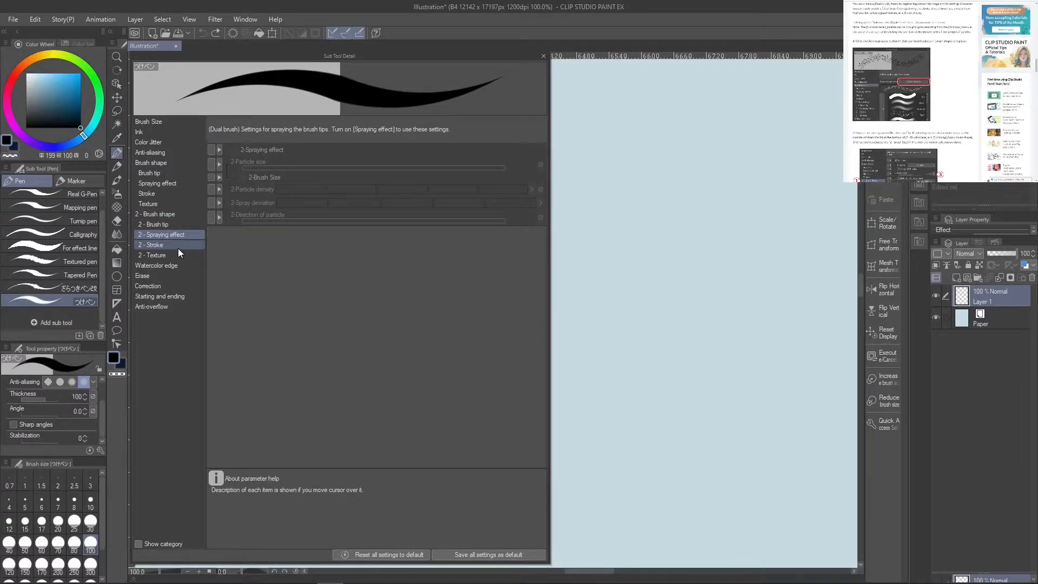
click(177, 247)
click(174, 255)
Look over the main brush categories from Brush Size through Ink, Color Jitter and Anti-aliasing to Brush tip
click(163, 119)
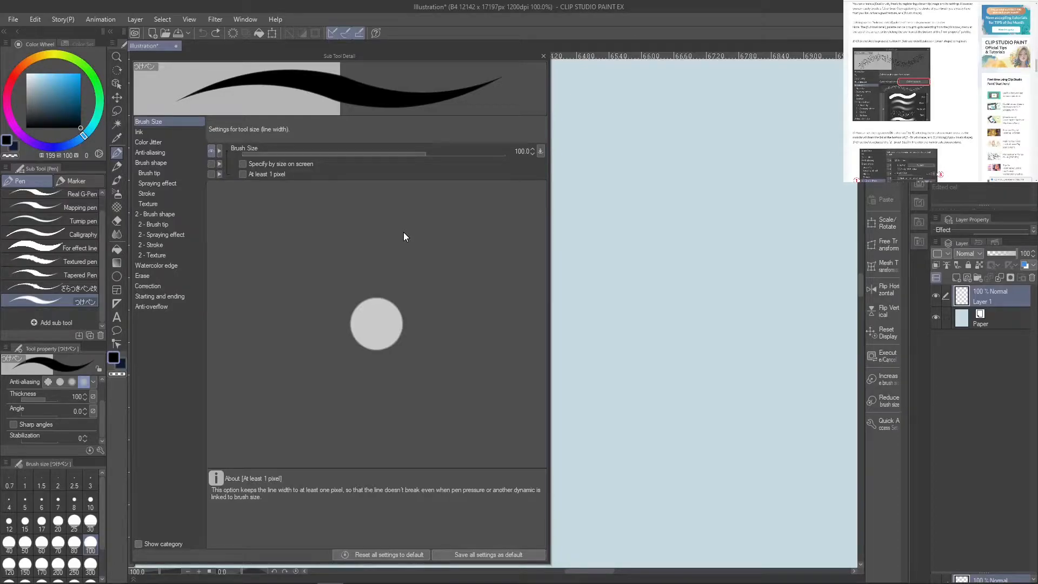
click(181, 131)
click(183, 141)
click(183, 152)
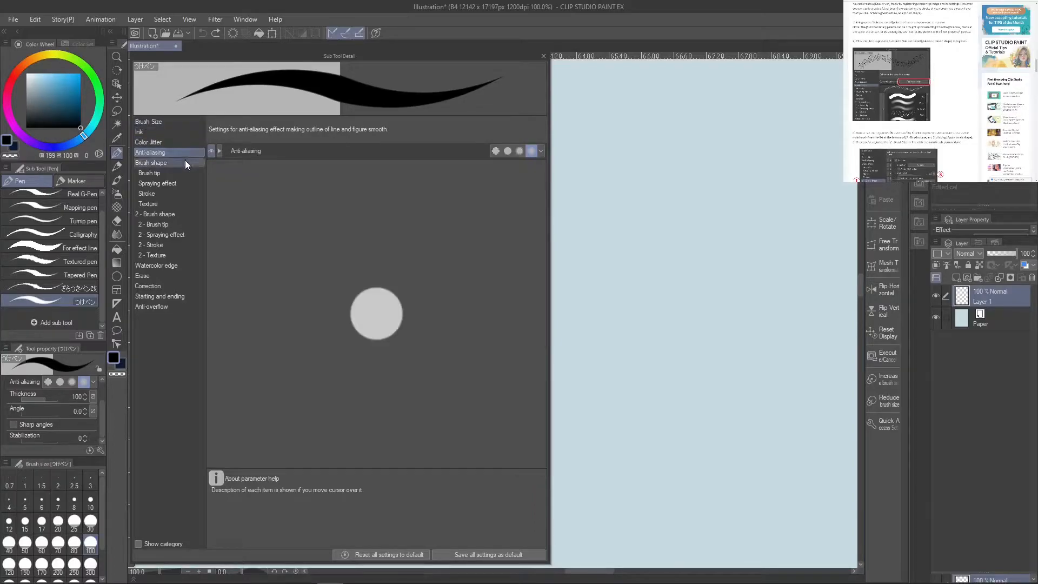
click(182, 163)
click(178, 173)
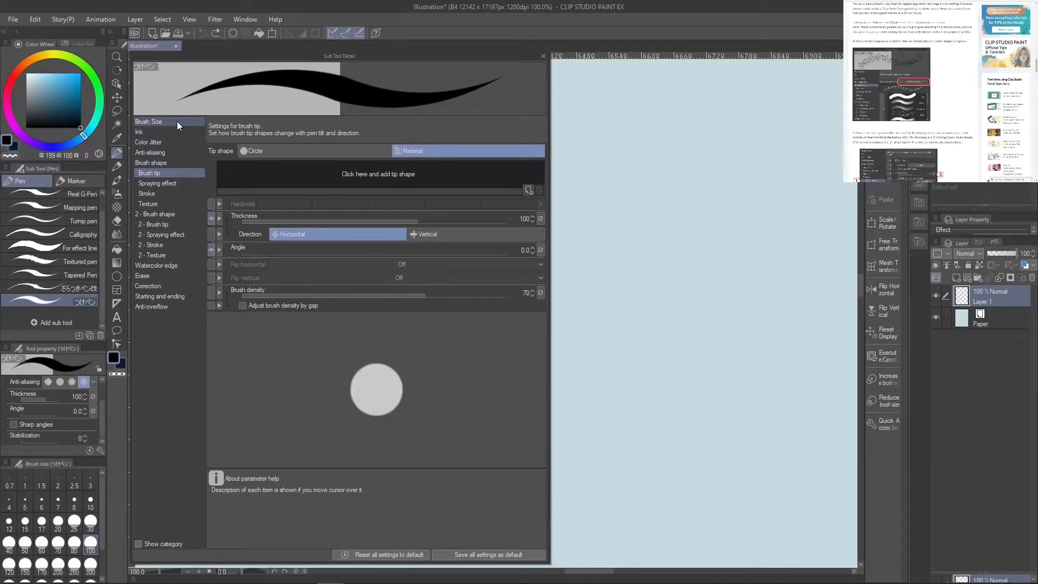
Examine the Brush Size, Ink, Color Jitter and Anti-aliasing settings, and select the Pen preset in the brush shape list without applying it
click(177, 122)
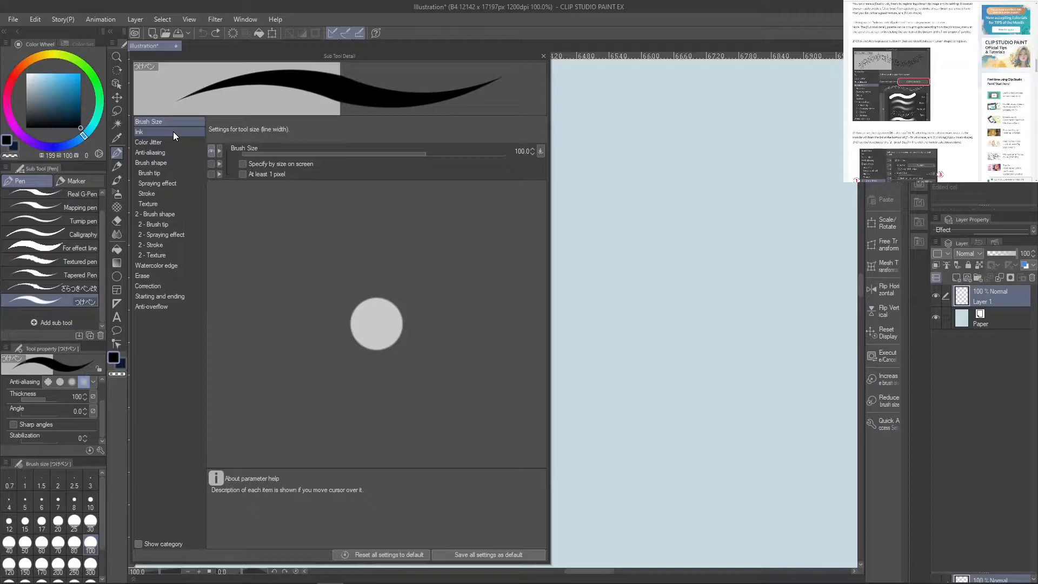
click(173, 132)
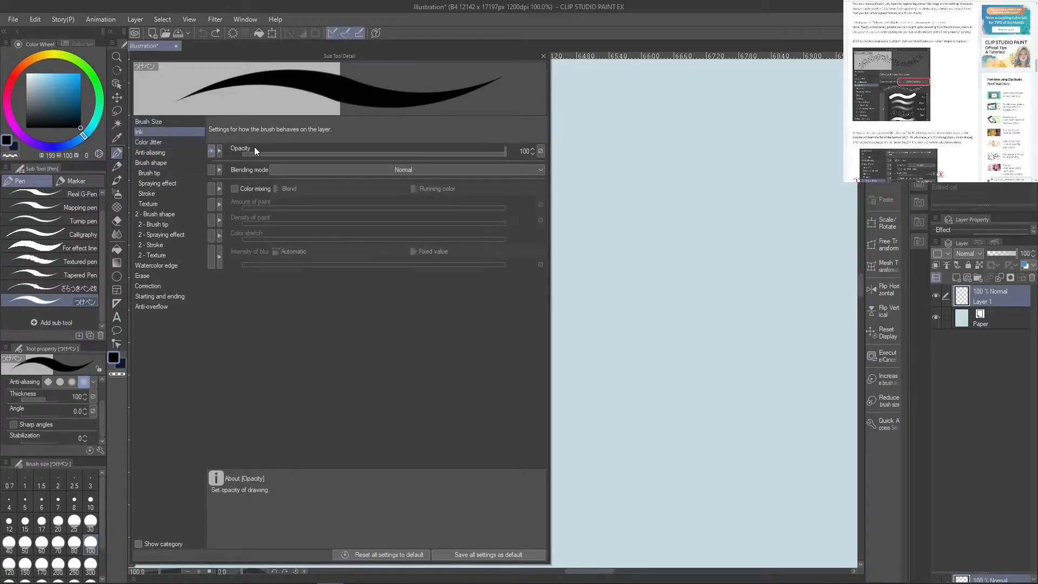
click(158, 144)
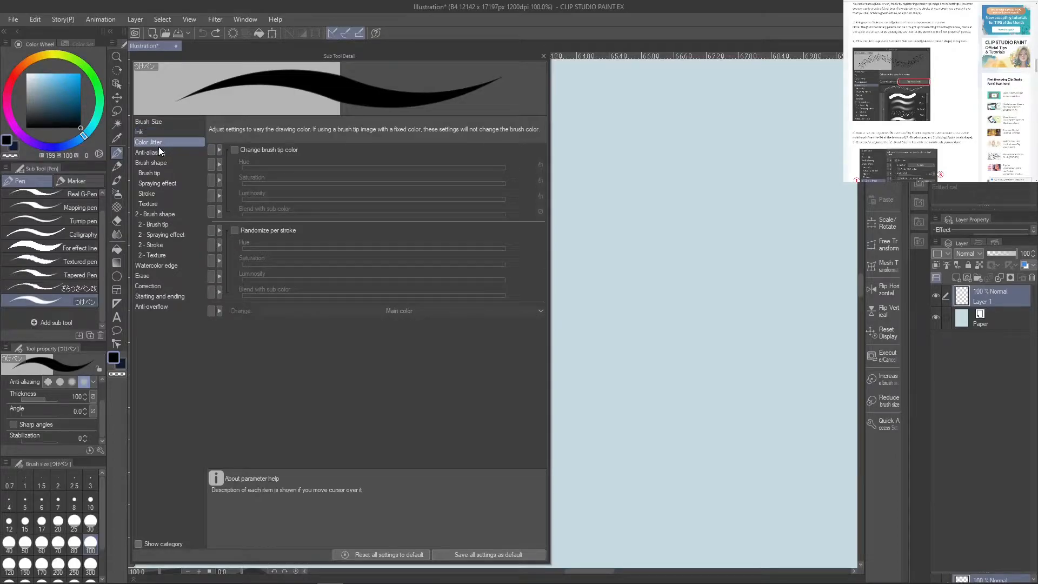
click(235, 149)
click(235, 150)
click(169, 152)
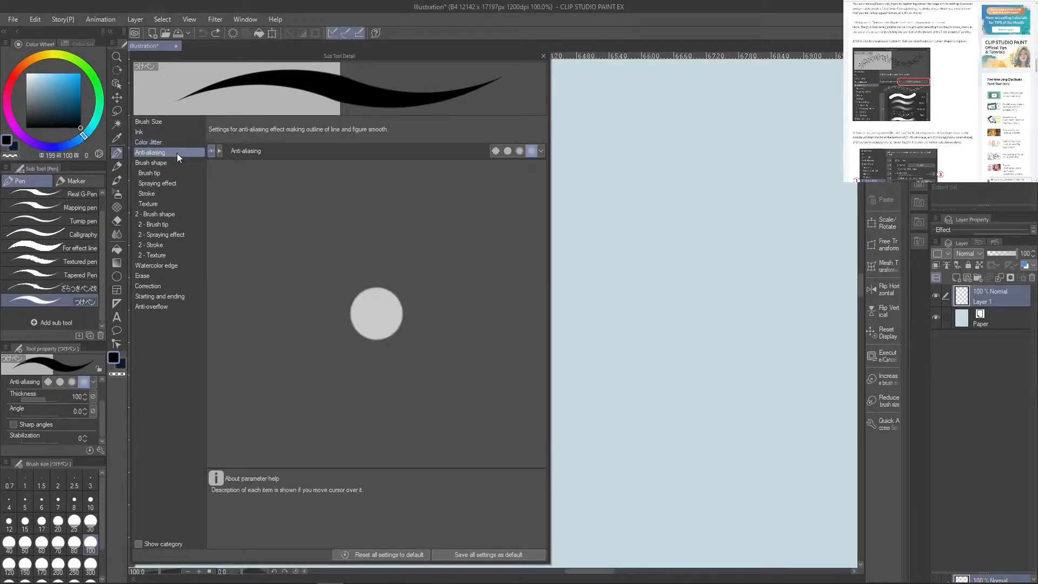
click(177, 163)
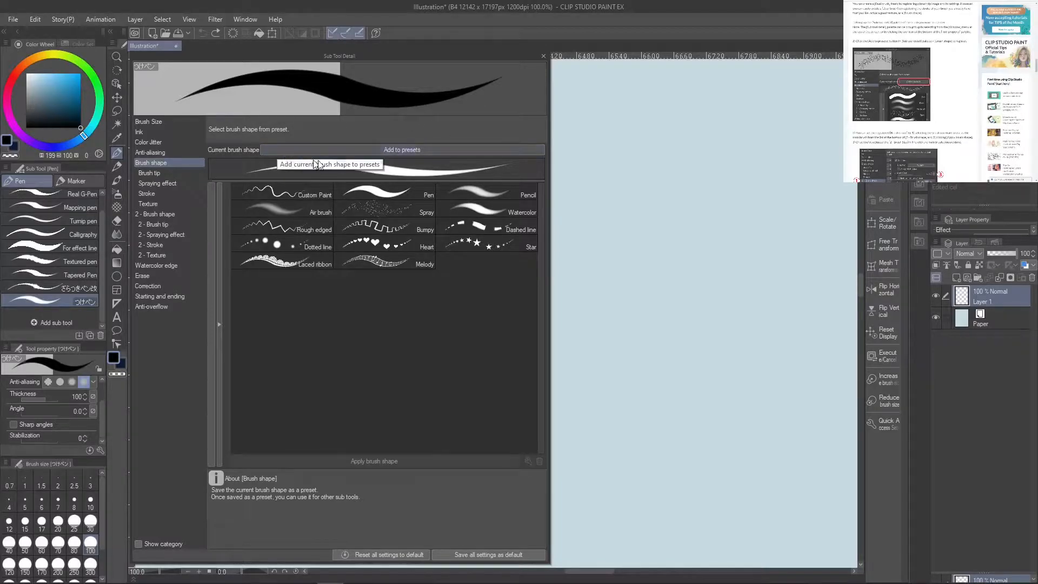
click(387, 193)
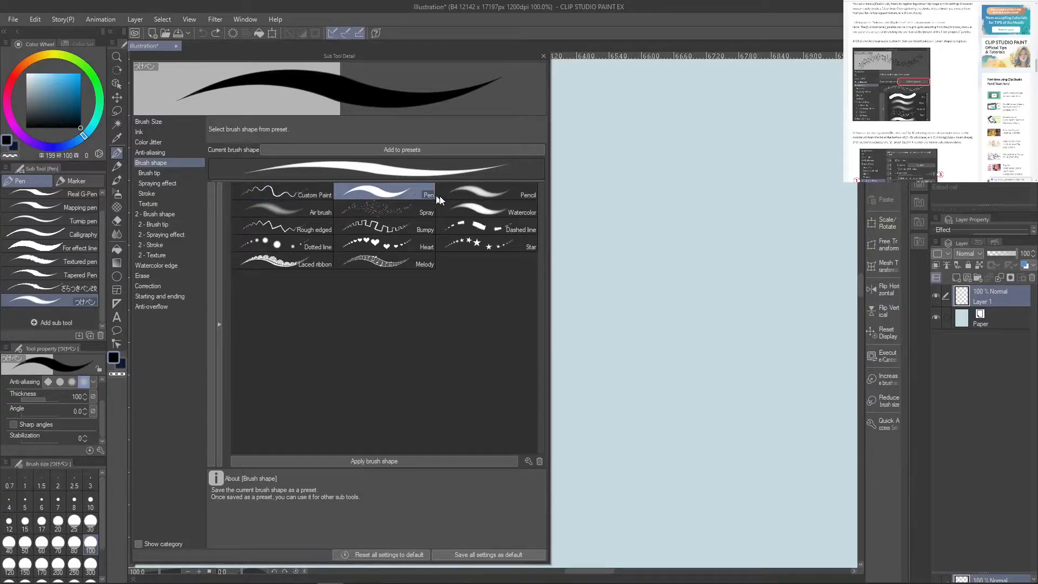
Set the brush tip's brush density to 100, trying lower densities on the way
click(167, 176)
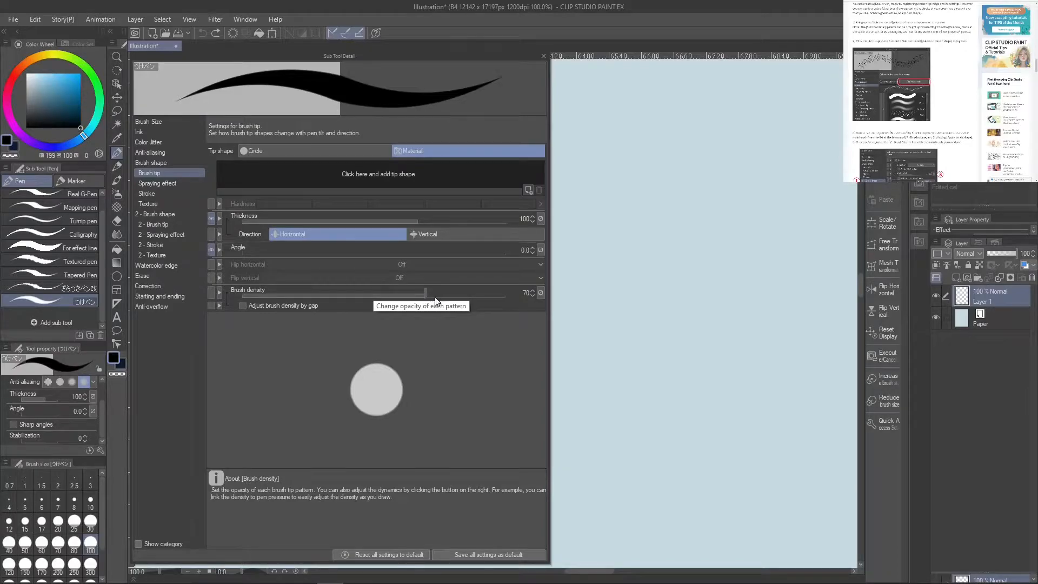
drag(481, 297, 521, 287)
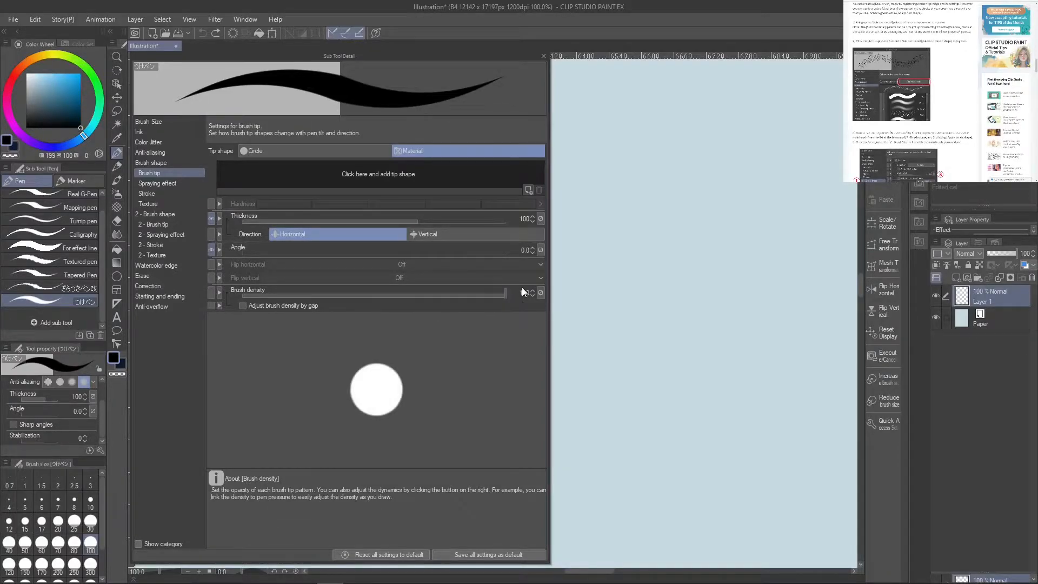
click(425, 293)
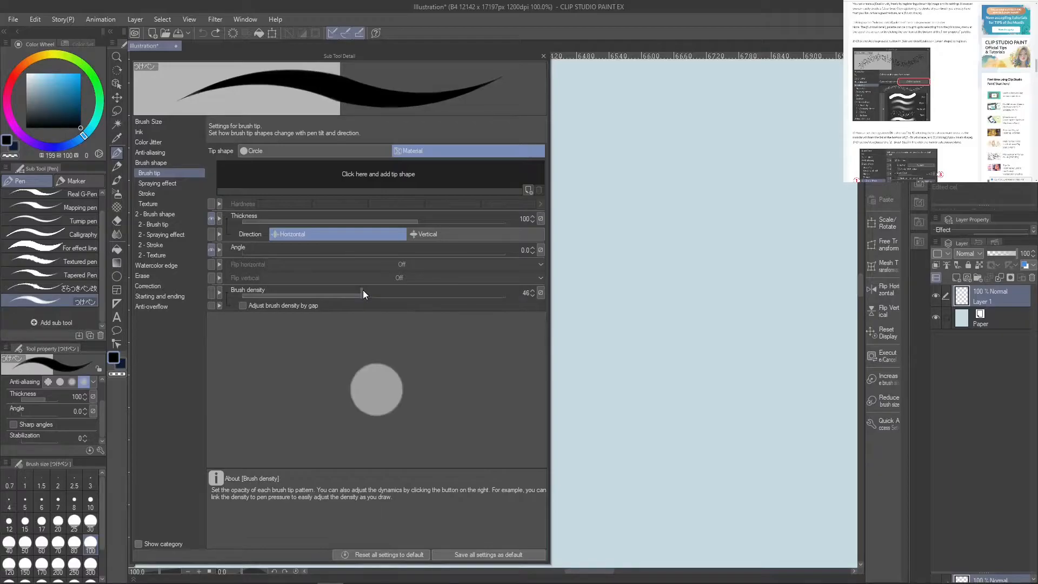
drag(430, 298, 519, 300)
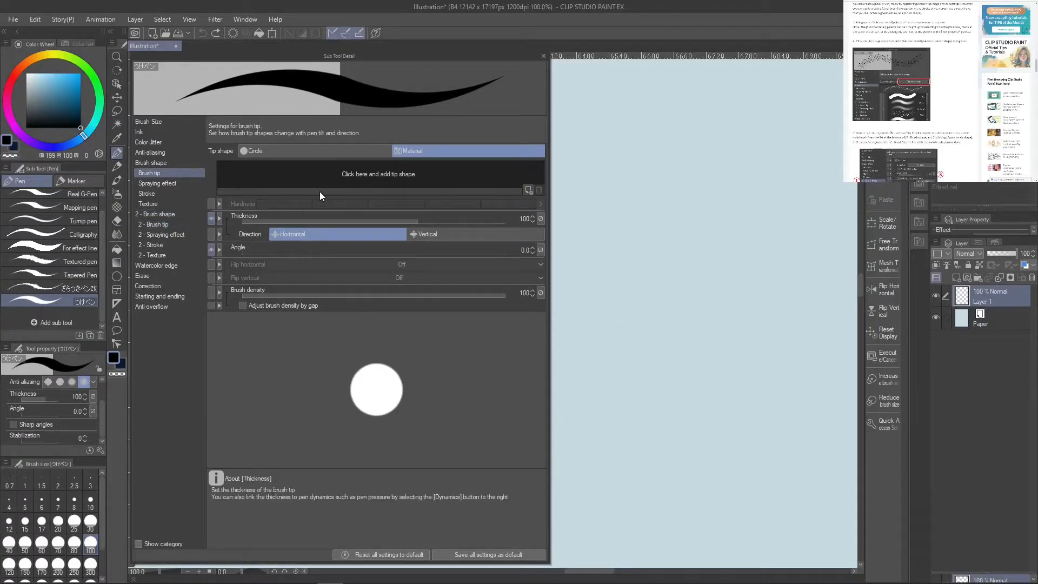
Review the main brush's Spraying effect, Stroke gap and Texture settings
click(165, 185)
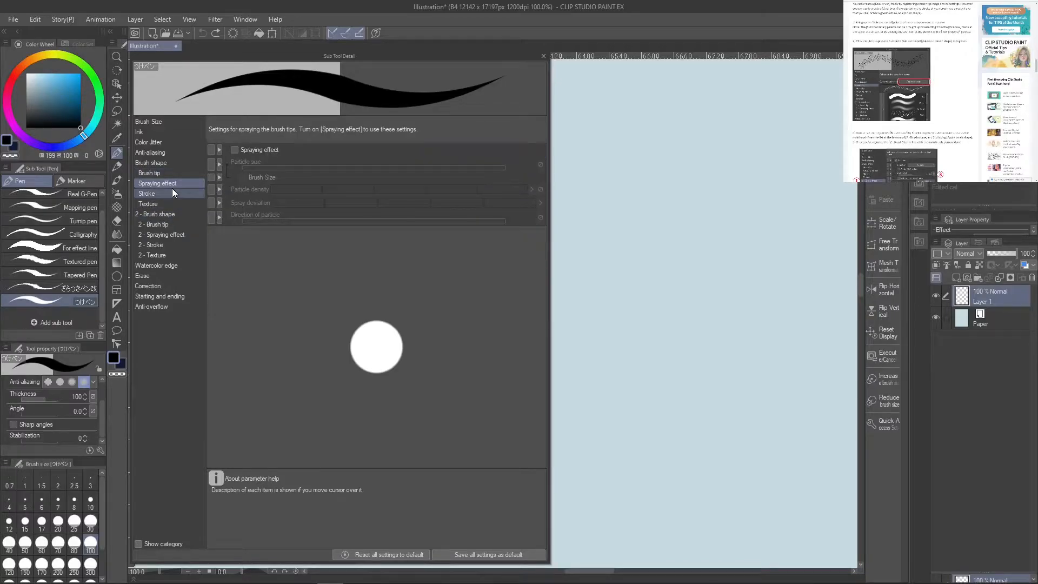
click(174, 193)
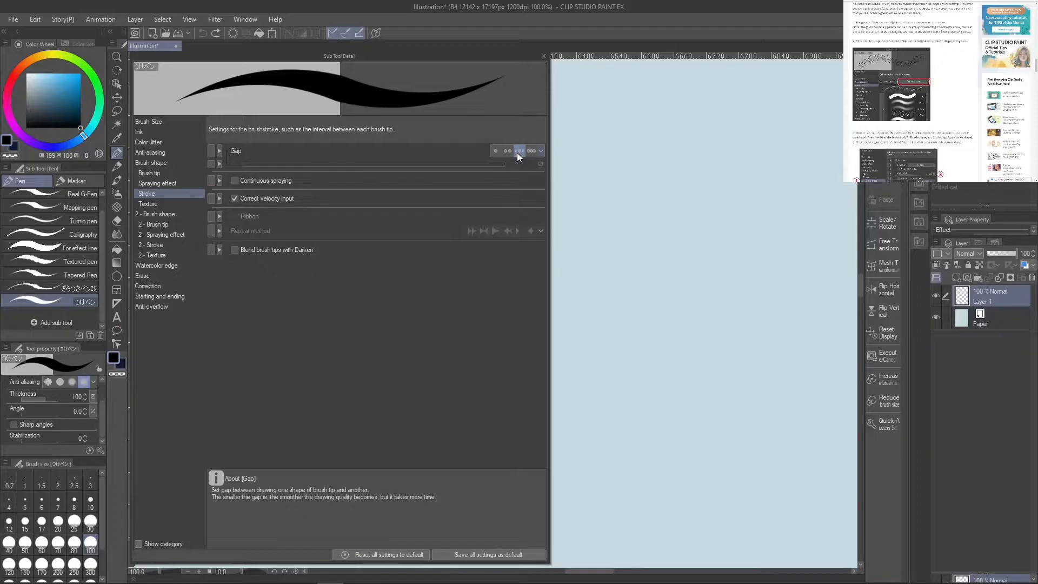
click(160, 202)
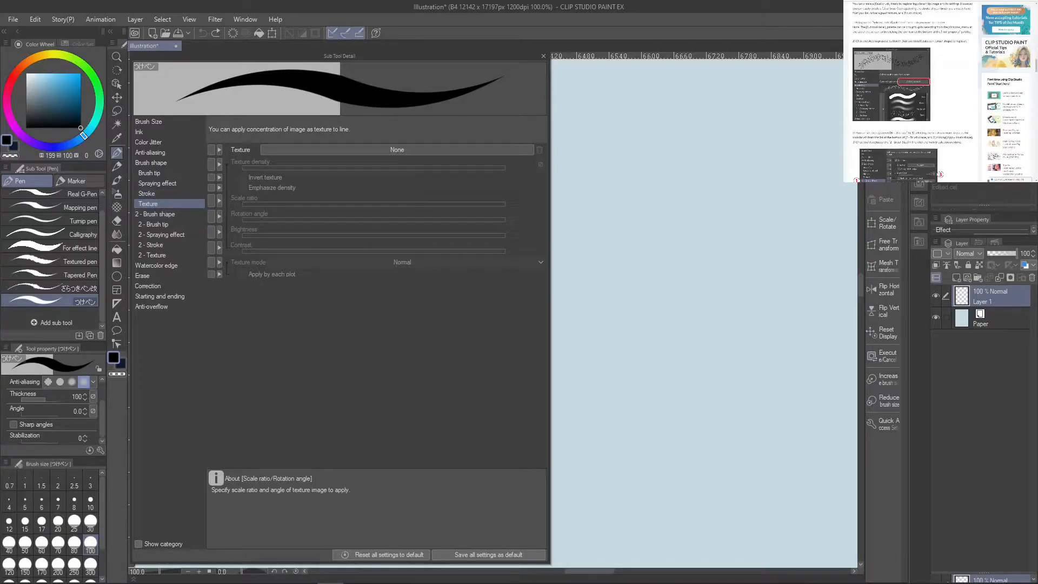
Draw a thick winding stroke and a thinner scribble beside the detail window, undoing each one
mouse_move(741, 335)
mouse_down()
mouse_move(686, 395)
mouse_move(777, 456)
mouse_move(753, 403)
mouse_move(626, 333)
mouse_move(616, 263)
mouse_up()
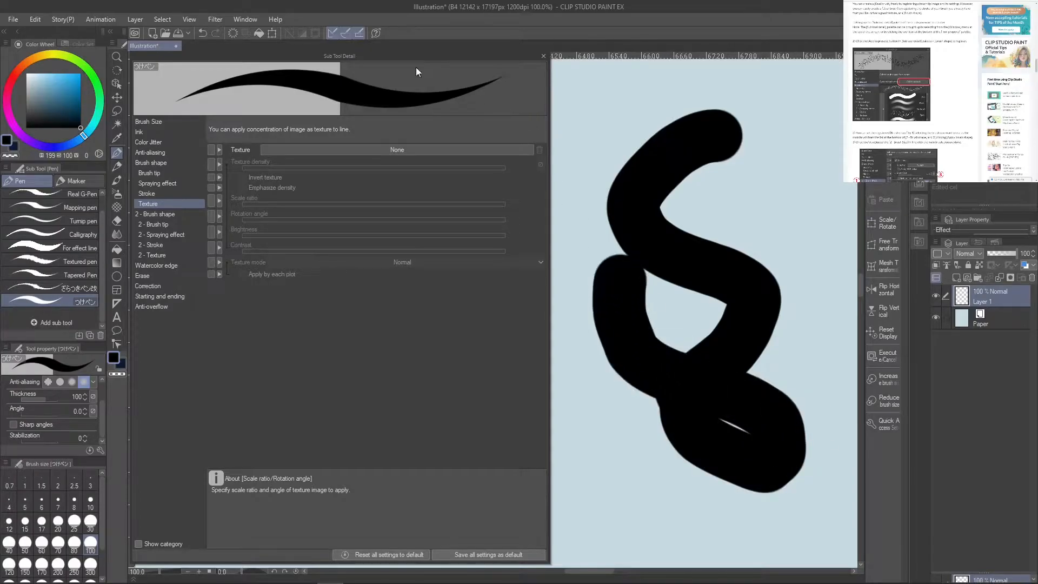
click(203, 33)
mouse_move(753, 140)
mouse_down()
mouse_move(685, 157)
mouse_move(746, 205)
mouse_move(713, 281)
mouse_move(711, 352)
mouse_move(794, 402)
mouse_move(718, 474)
mouse_move(807, 491)
mouse_move(683, 508)
mouse_move(765, 381)
mouse_move(804, 220)
mouse_move(659, 326)
mouse_move(600, 316)
mouse_move(635, 113)
mouse_move(675, 98)
mouse_move(735, 104)
mouse_move(646, 356)
mouse_move(714, 481)
mouse_up()
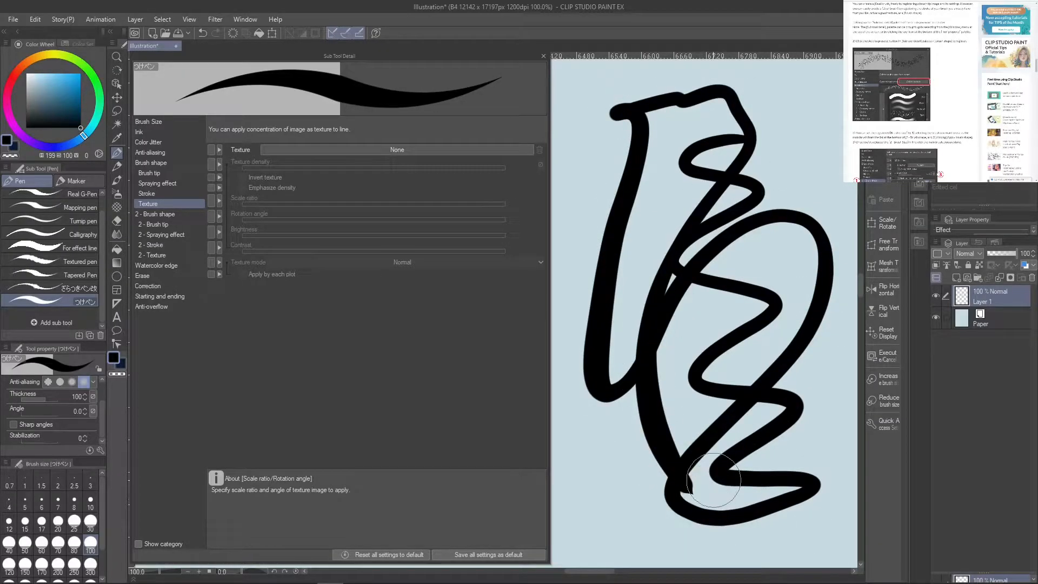
click(203, 33)
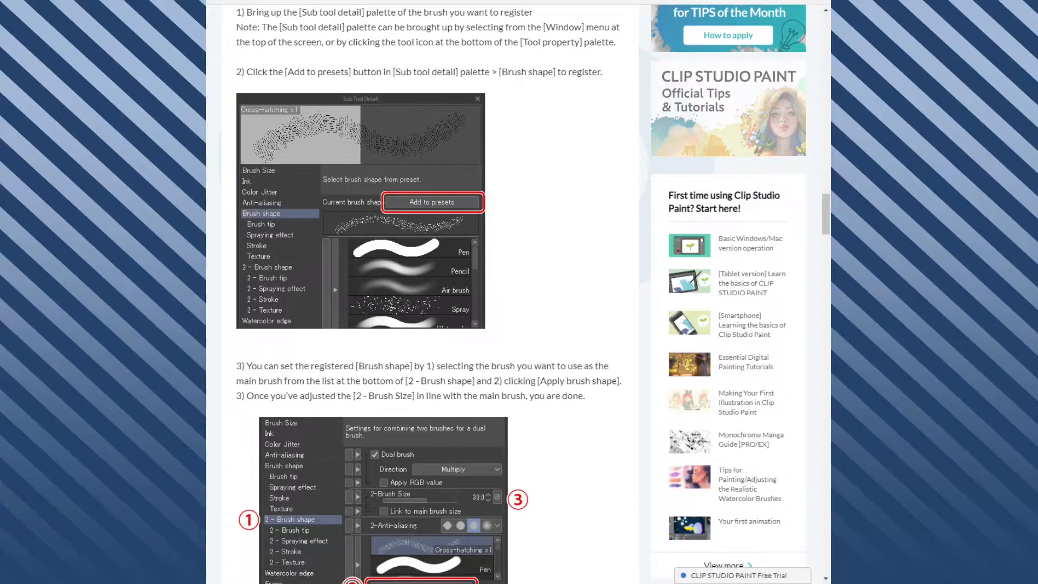
Read the article's instructions on registering a brush shape as a preset and applying it under 2-Brush shape
scroll(520, 293, up, 1)
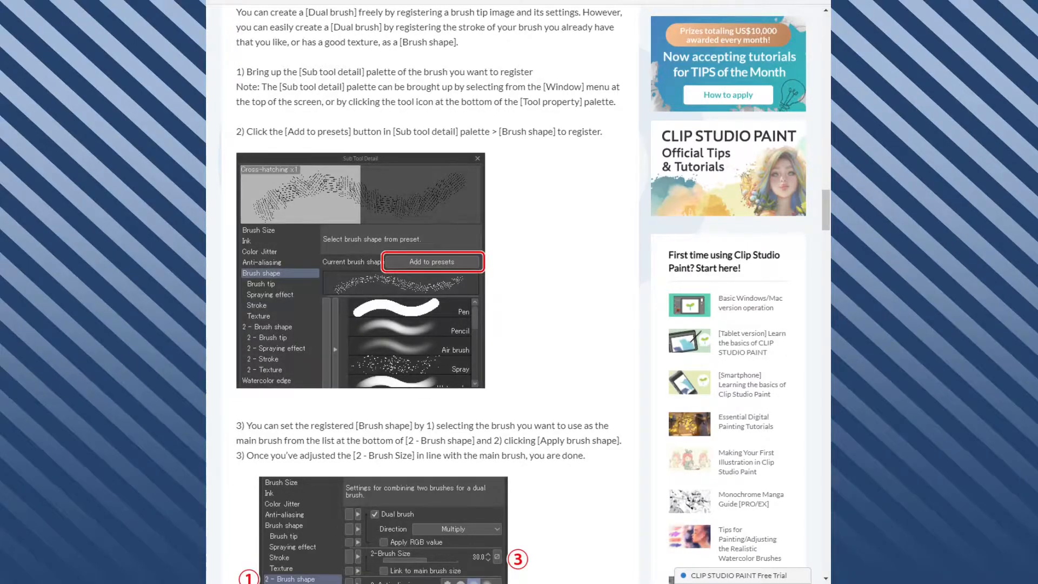
scroll(518, 292, down, 1)
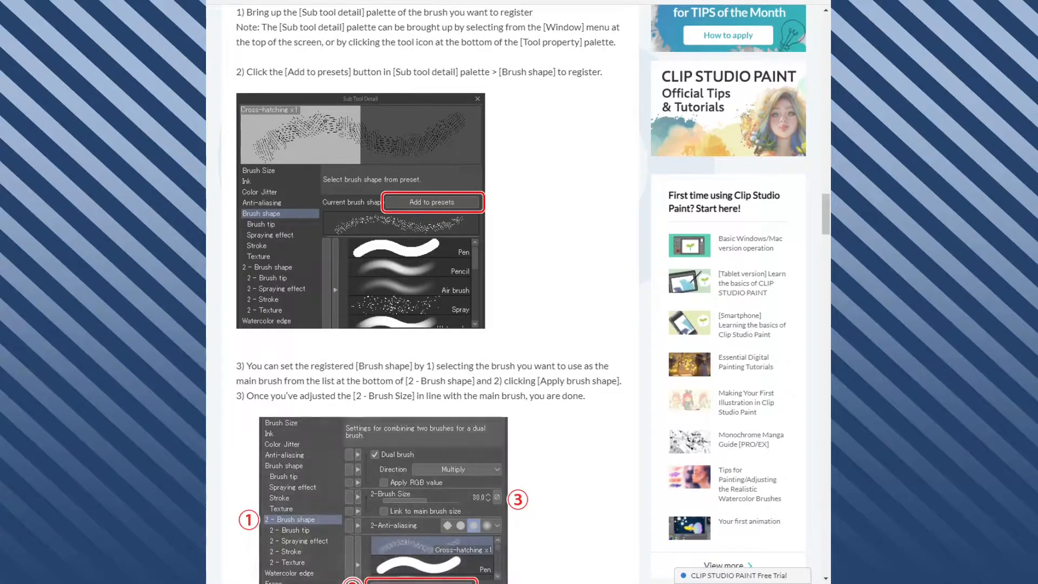
scroll(519, 292, down, 1)
scroll(519, 292, down, 1)
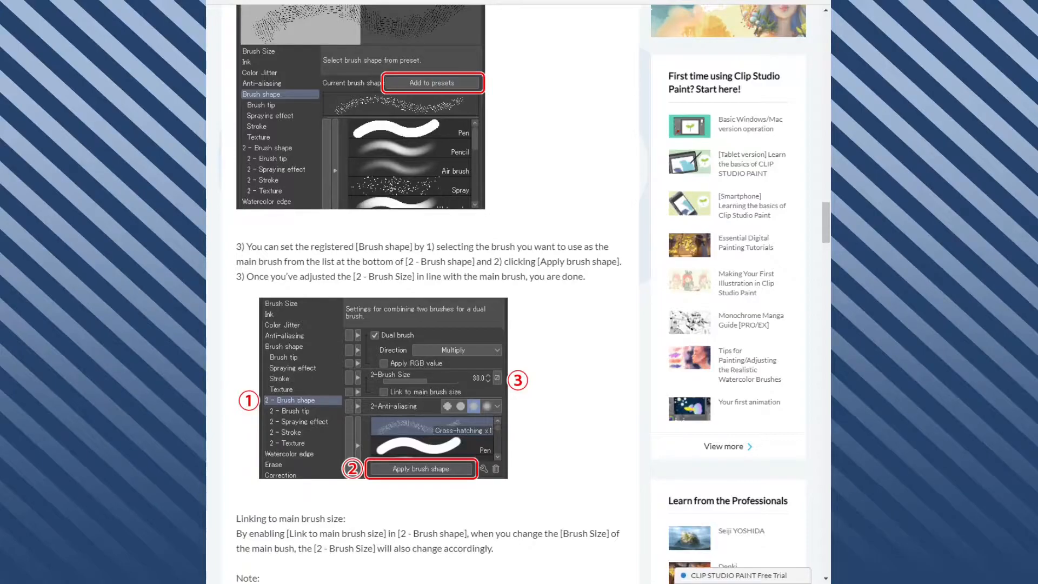
Read the article's notes on adjusting 2-Brush Size and enabling Link to main brush size
scroll(519, 292, down, 2)
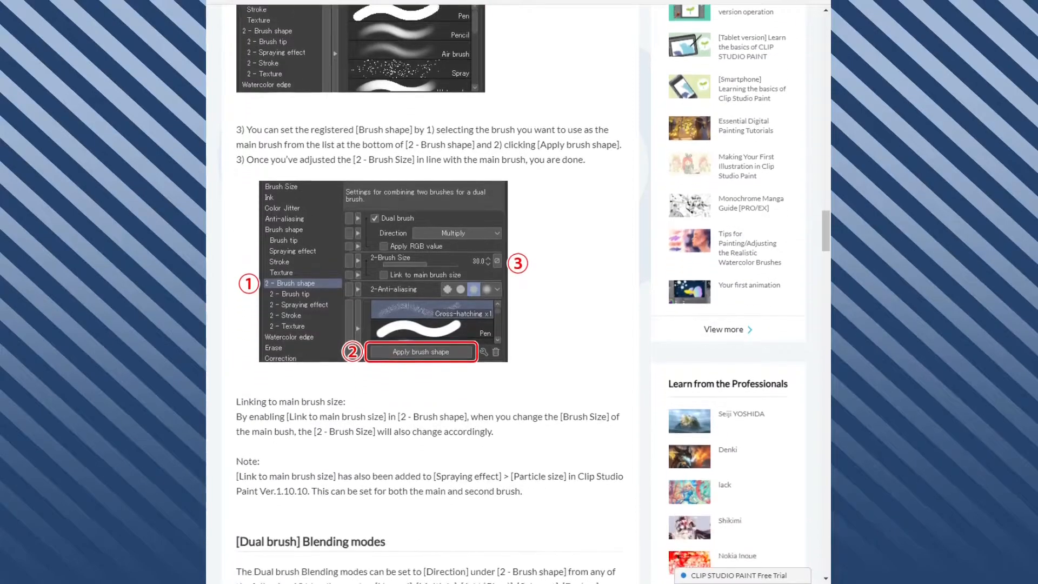
scroll(519, 292, up, 1)
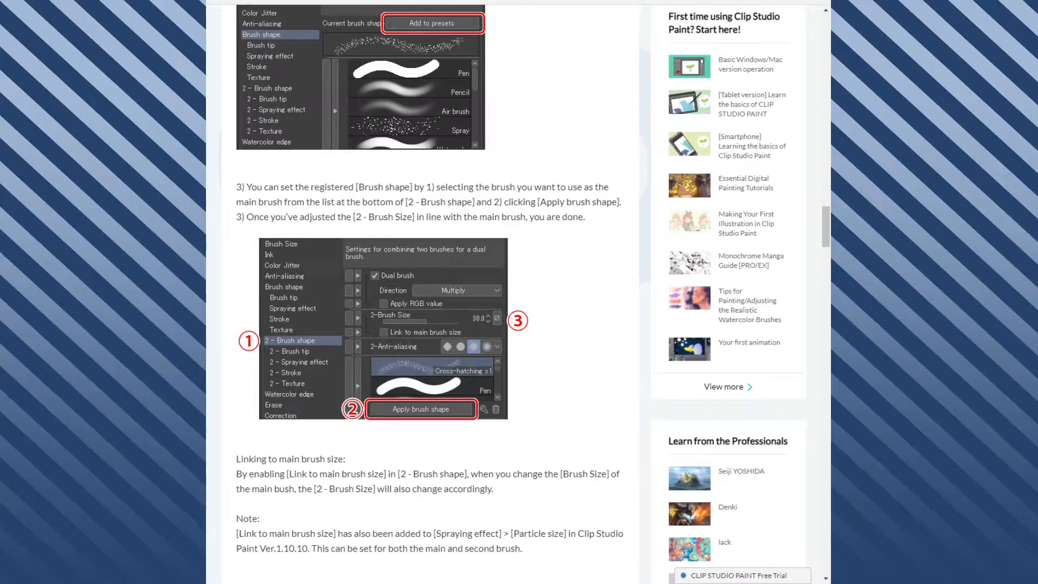
drag(449, 474, 472, 474)
click(493, 475)
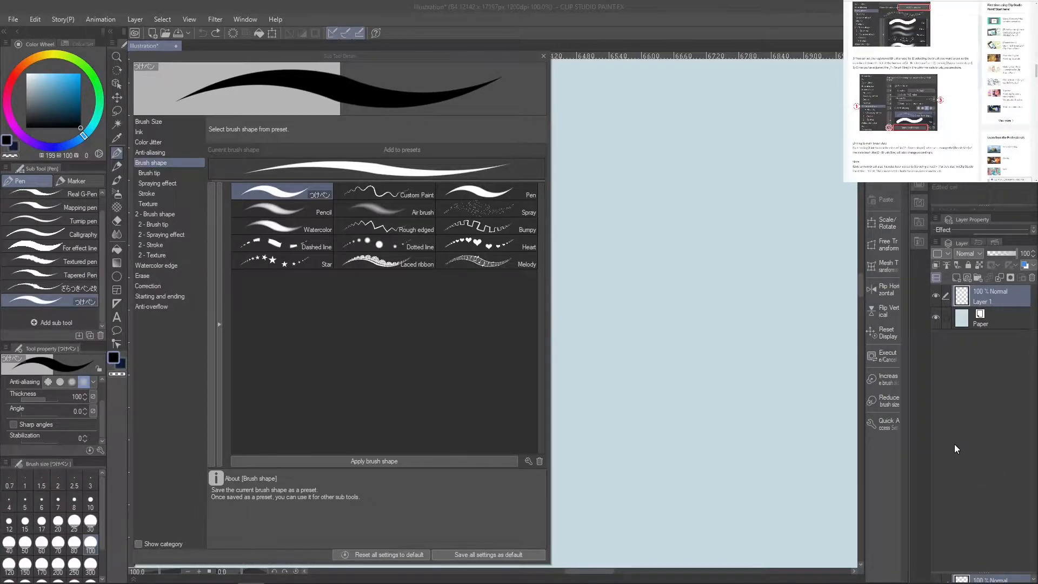
Enable Dual brush for the つけペン brush and apply the Spray preset as the second shape, trying Melody and Dotted line on the way
click(162, 214)
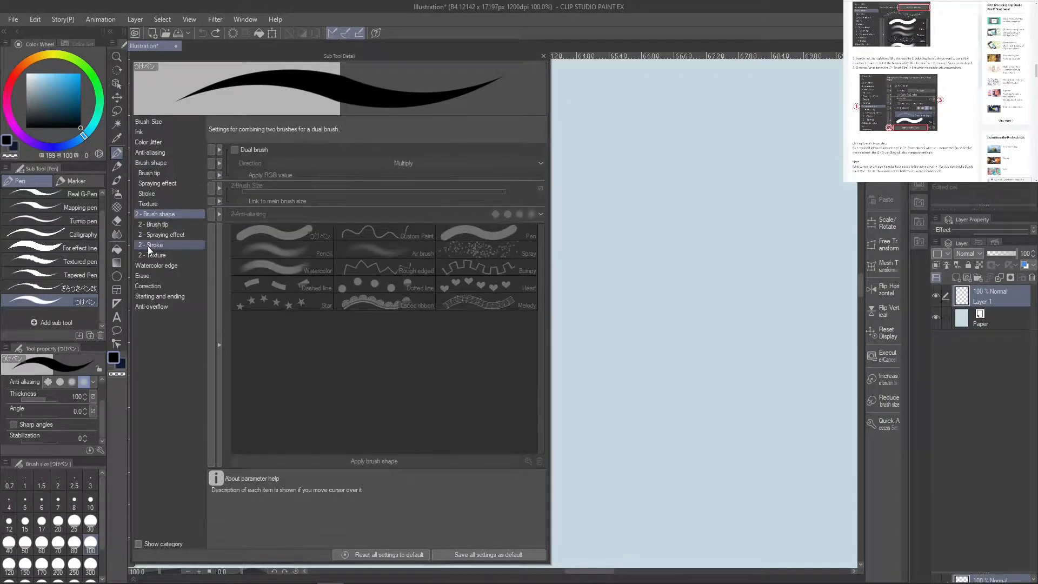
click(235, 150)
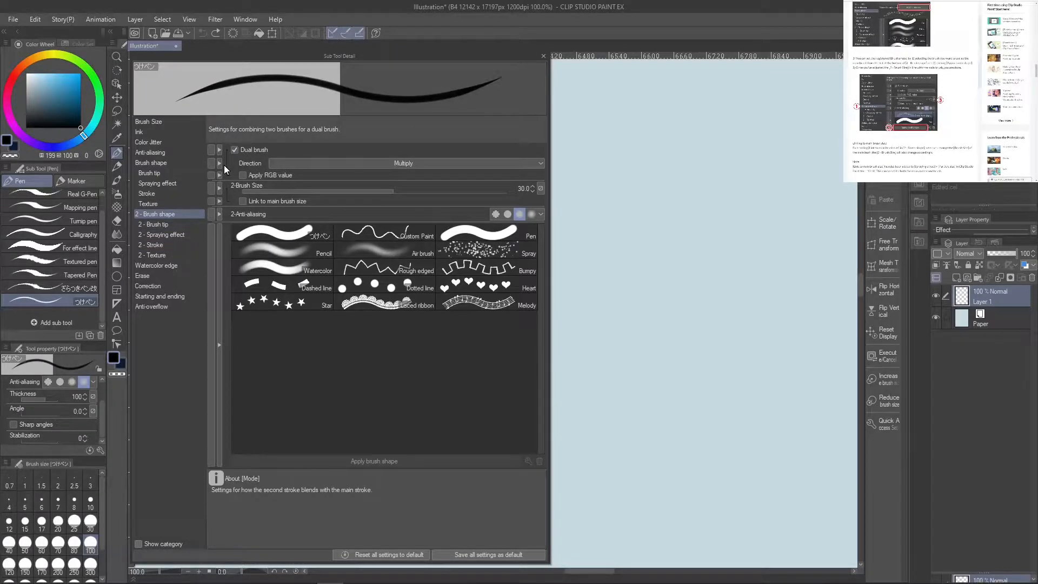
click(493, 301)
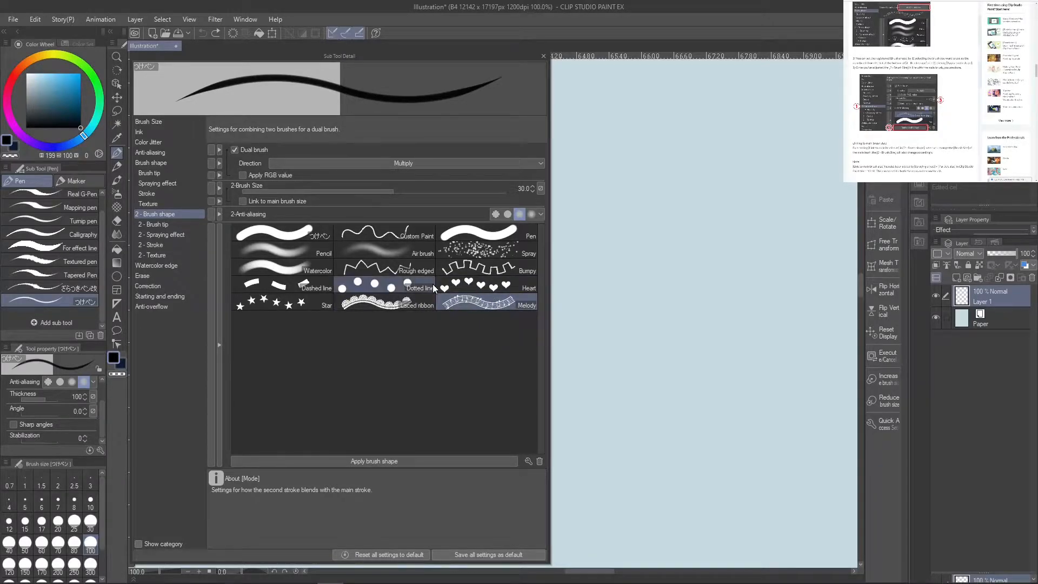
click(418, 463)
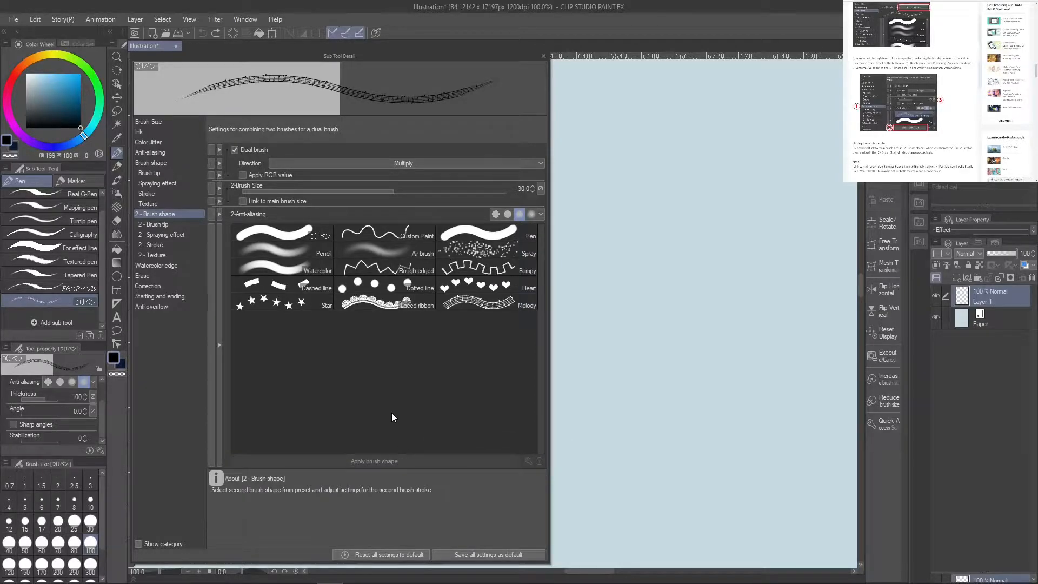
click(411, 285)
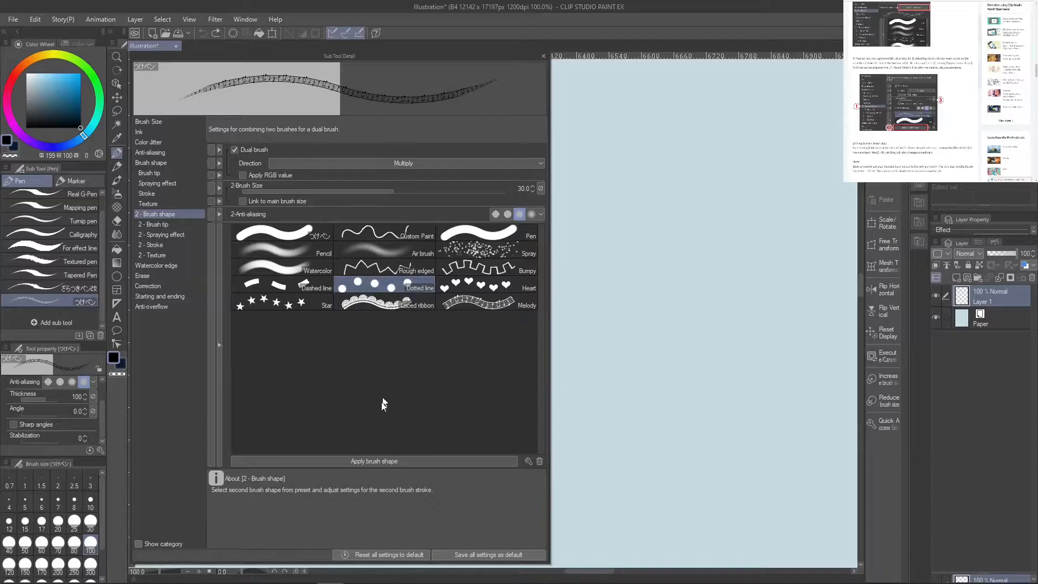
click(386, 462)
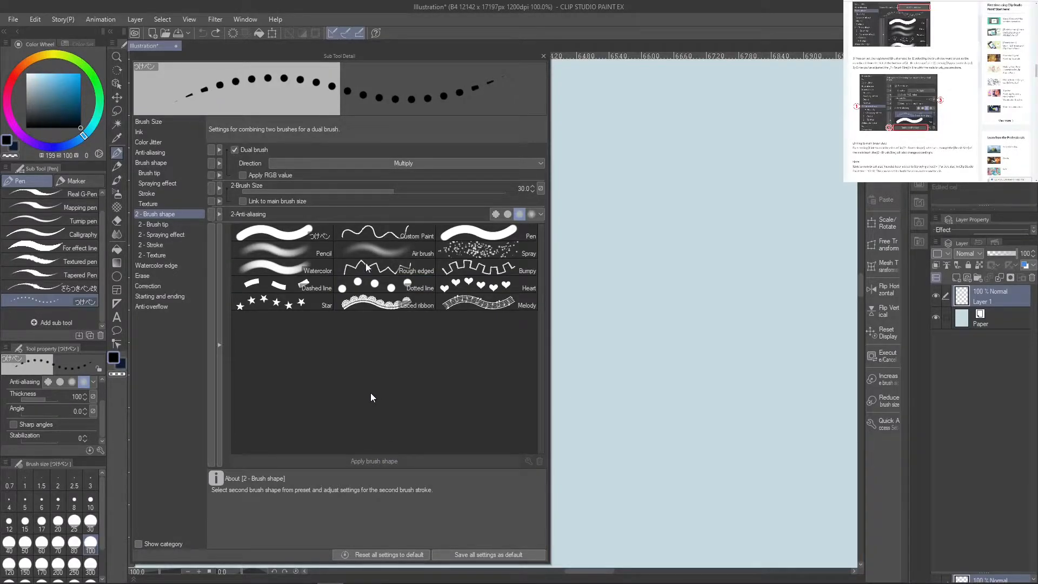
click(501, 254)
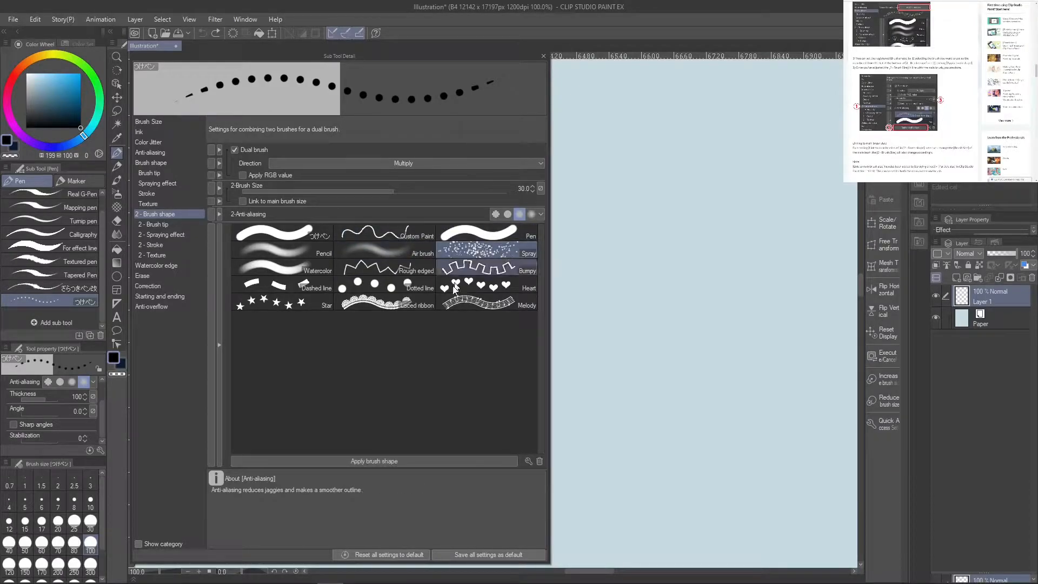
click(399, 460)
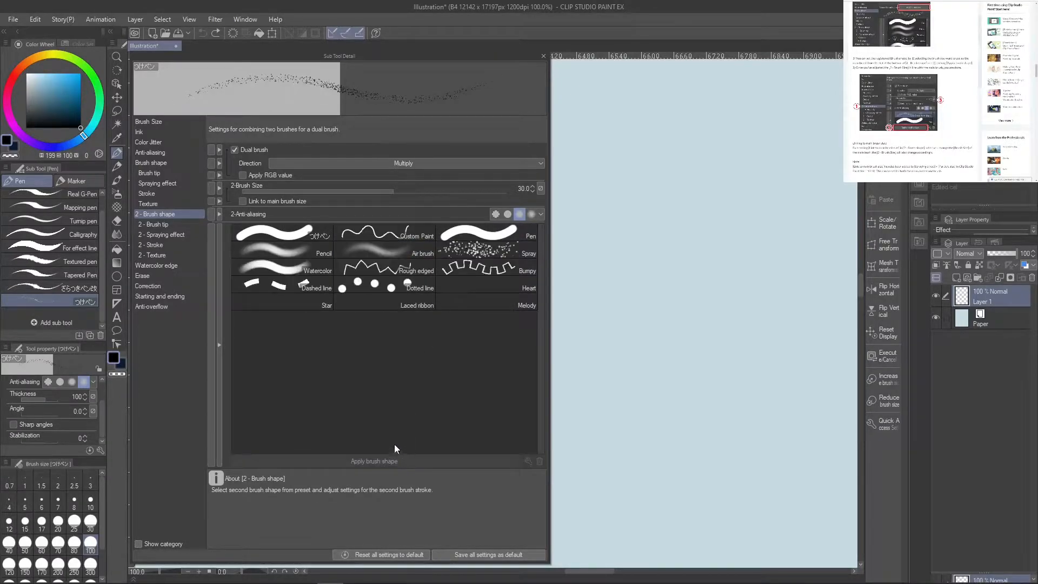
Try 2-Brush Sizes of 2000, 0.3 and 0.5, drawing a winding test stroke at 0.5 and undoing it
drag(426, 191, 511, 204)
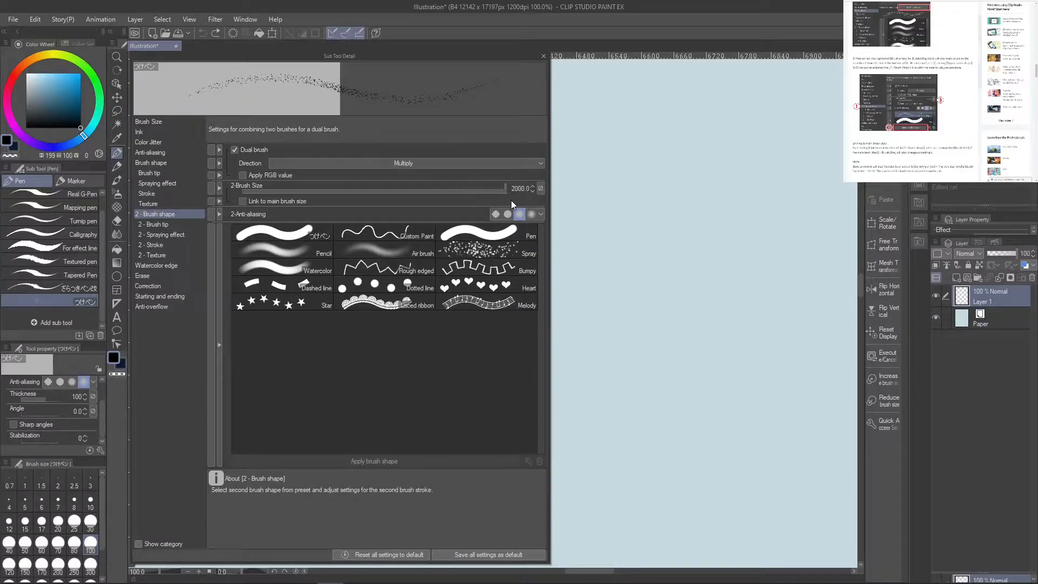
drag(303, 189, 249, 194)
click(271, 190)
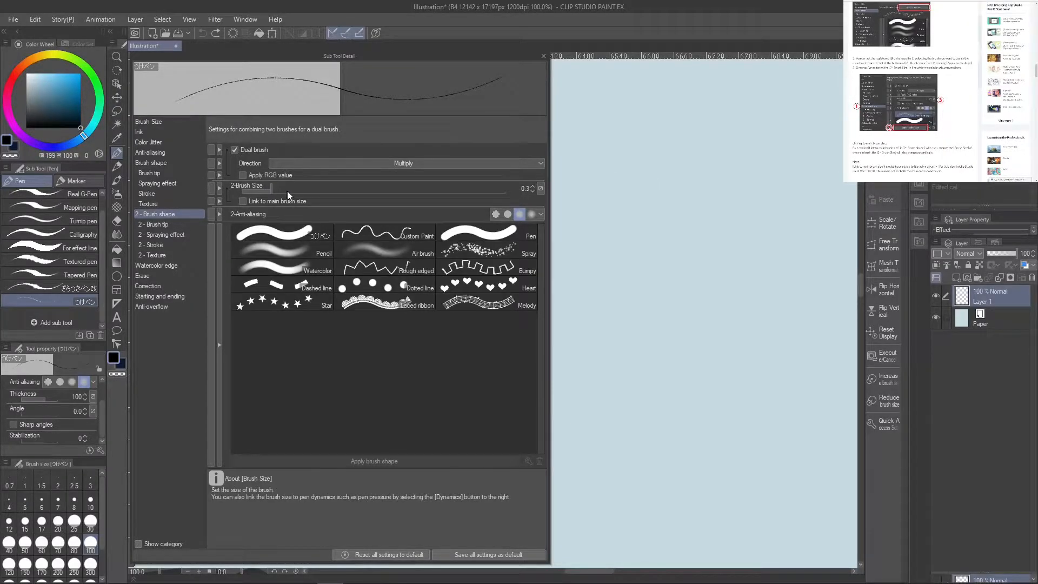
click(296, 190)
mouse_move(685, 152)
mouse_down()
mouse_move(672, 187)
mouse_move(725, 403)
mouse_move(635, 352)
mouse_move(684, 451)
mouse_up()
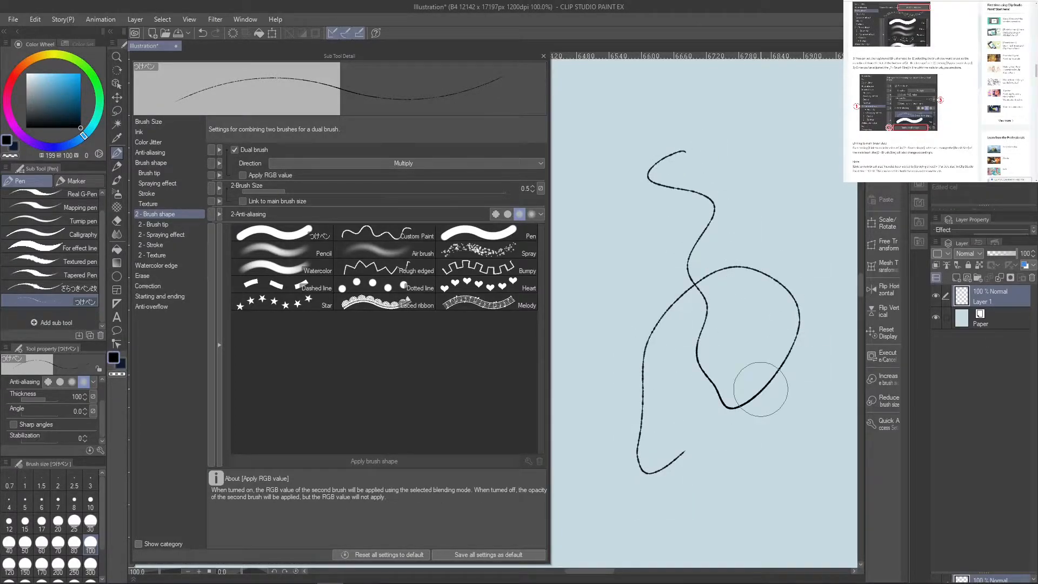
key(ctrl+z)
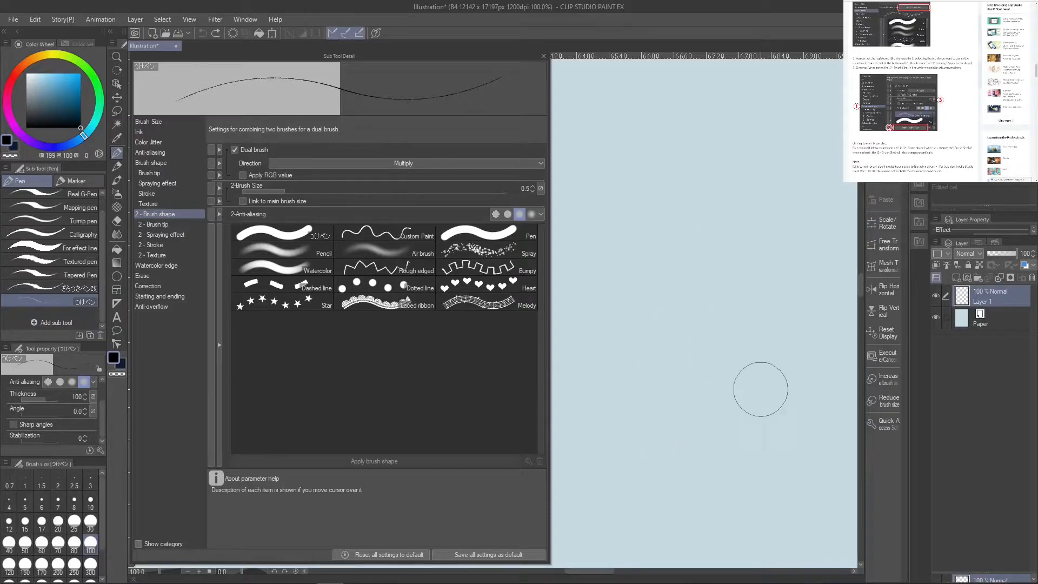
Set the 2-Brush Size to 100, trying smaller and larger sizes on the way
click(378, 191)
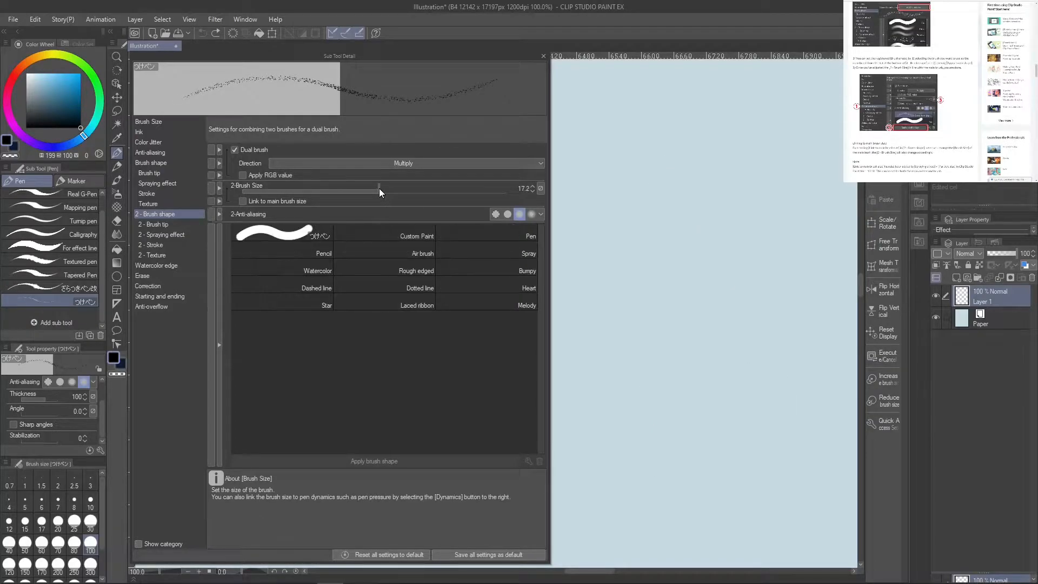
drag(384, 192, 428, 197)
click(529, 190)
text(102)
key(Return)
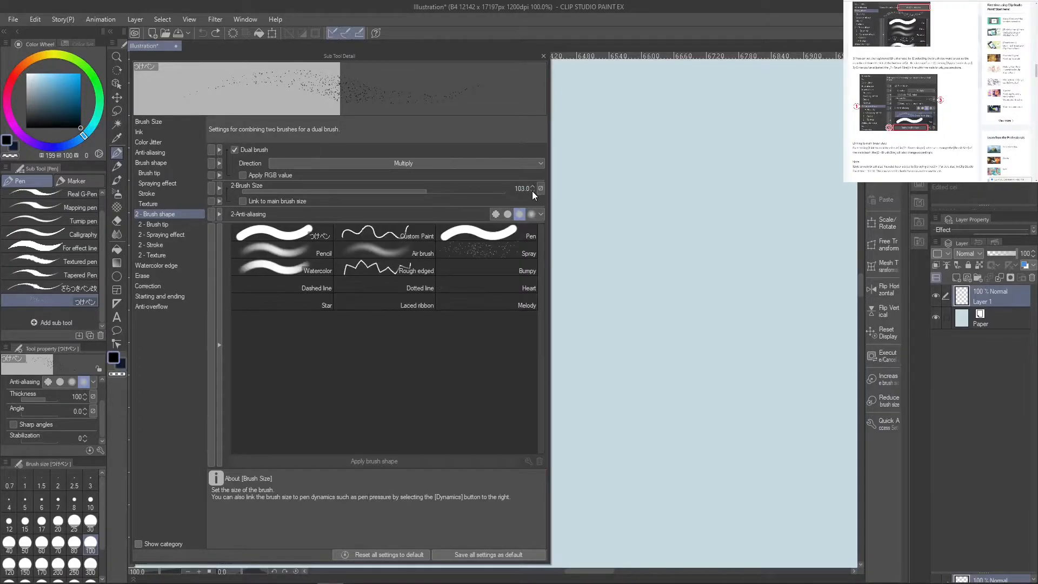
click(531, 192)
click(531, 192)
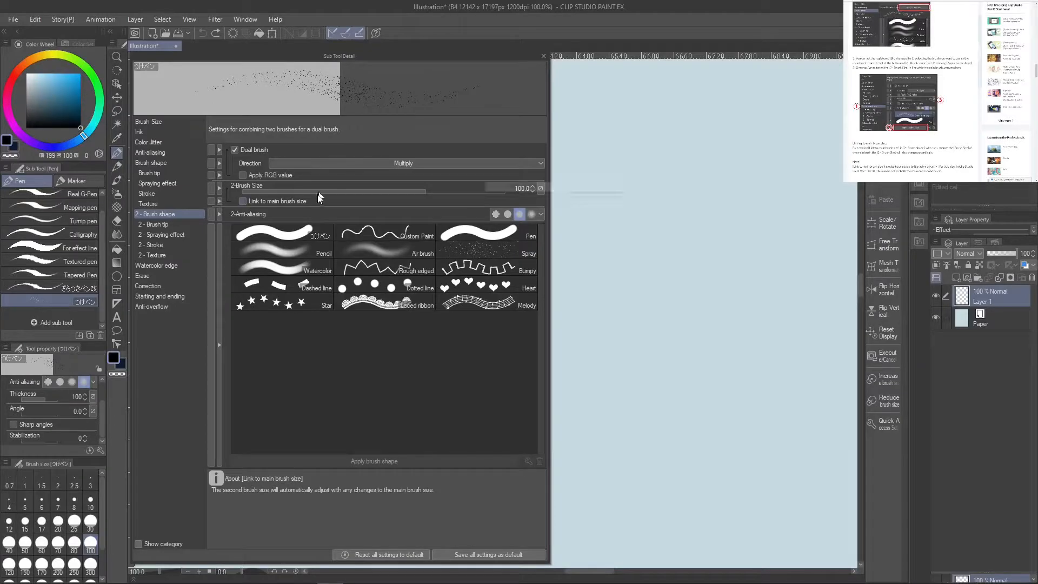
Set the dual brush Direction to Subtract and test it with overlapping black strokes beside the detail window, undoing the first one
click(397, 164)
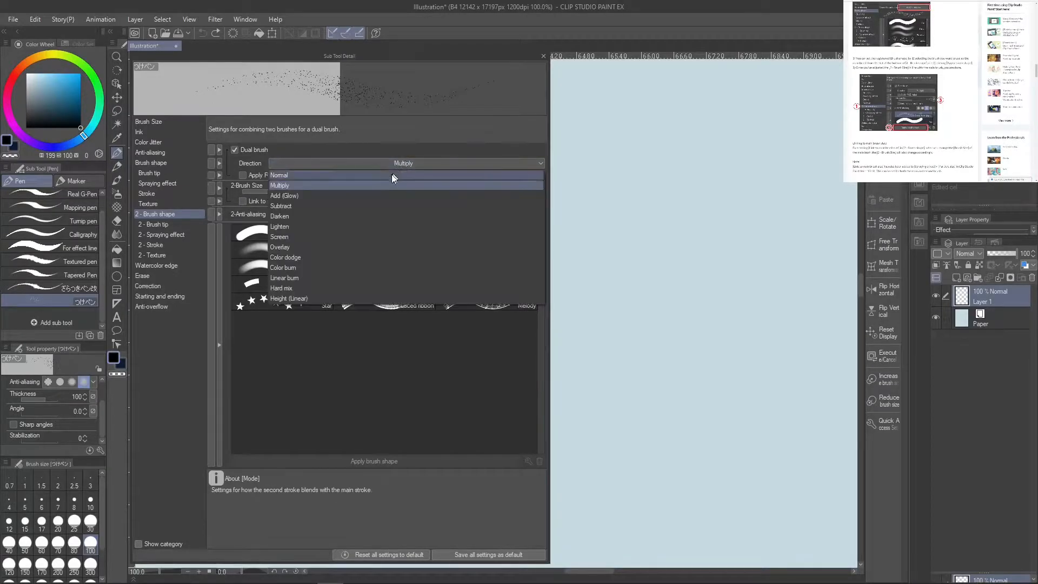
click(365, 206)
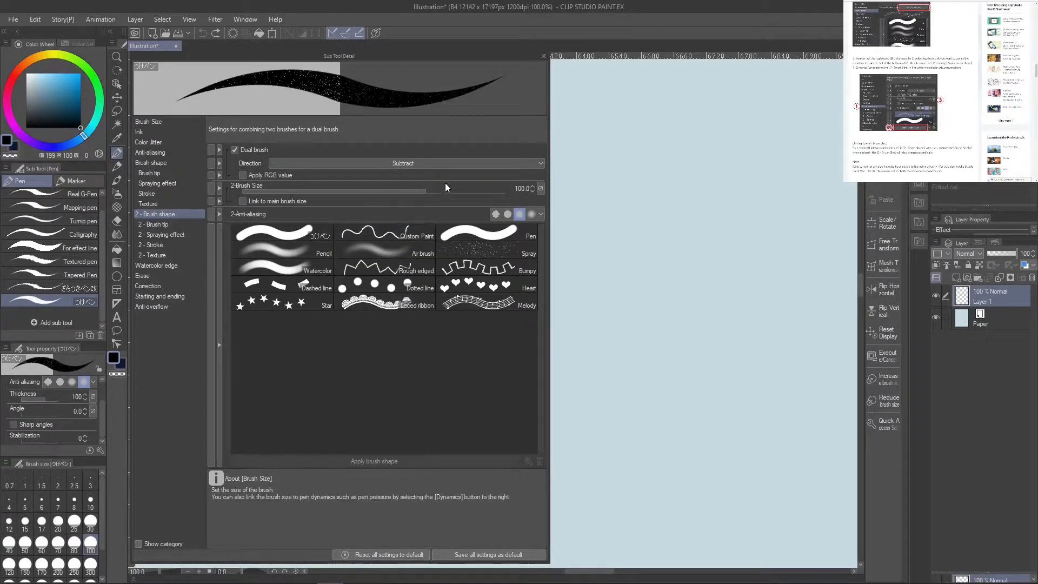
mouse_move(735, 207)
mouse_down()
mouse_move(718, 205)
mouse_move(676, 312)
mouse_move(782, 416)
mouse_move(791, 215)
mouse_move(593, 406)
mouse_move(599, 475)
mouse_up()
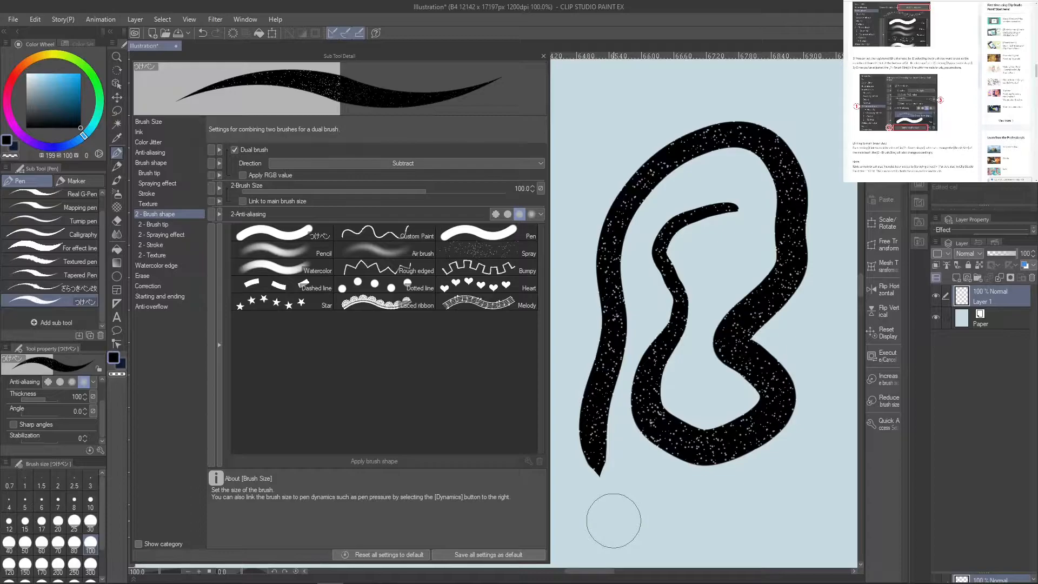
key(ctrl+z)
mouse_move(751, 93)
mouse_down()
mouse_move(647, 170)
mouse_move(699, 273)
mouse_move(649, 436)
mouse_move(748, 470)
mouse_move(799, 338)
mouse_move(736, 300)
mouse_move(694, 205)
mouse_move(833, 133)
mouse_move(668, 118)
mouse_move(712, 185)
mouse_move(736, 280)
mouse_move(705, 461)
mouse_move(726, 523)
mouse_move(822, 490)
mouse_move(829, 376)
mouse_move(630, 370)
mouse_up()
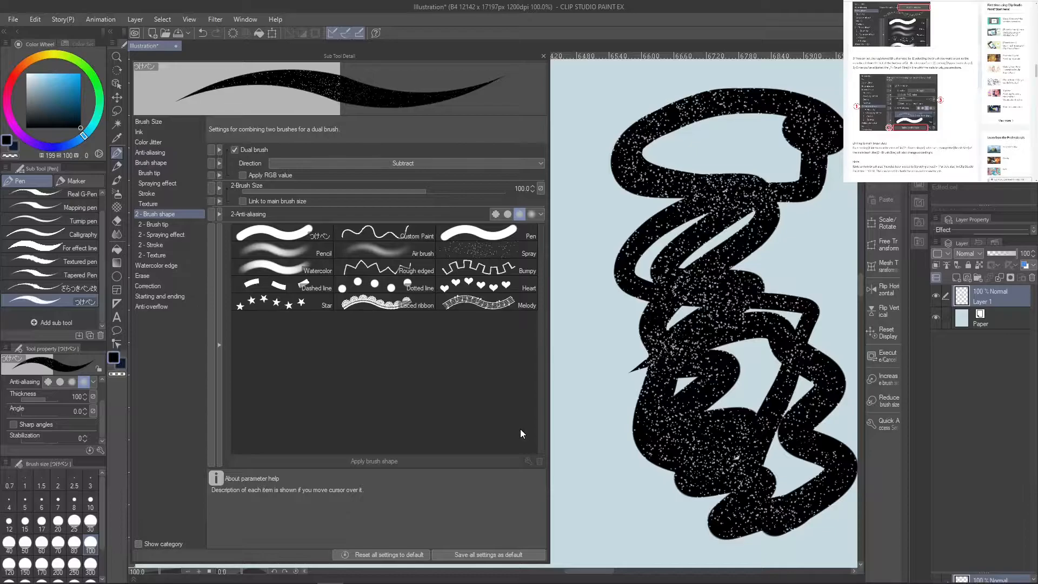
mouse_move(607, 443)
mouse_down()
mouse_move(633, 502)
mouse_move(617, 472)
mouse_move(615, 318)
mouse_move(700, 147)
mouse_move(699, 283)
mouse_move(733, 497)
mouse_move(703, 514)
mouse_move(812, 319)
mouse_move(691, 315)
mouse_move(723, 425)
mouse_move(708, 502)
mouse_move(760, 516)
mouse_move(634, 508)
mouse_move(661, 473)
mouse_move(633, 525)
mouse_move(610, 510)
mouse_move(585, 474)
mouse_move(658, 437)
mouse_move(588, 499)
mouse_move(585, 517)
mouse_move(654, 289)
mouse_move(737, 194)
mouse_move(679, 137)
mouse_move(766, 344)
mouse_move(796, 333)
mouse_up()
Add a new layer beneath Layer 1 and paint a bright orange scribble on it behind the black strokes
click(957, 278)
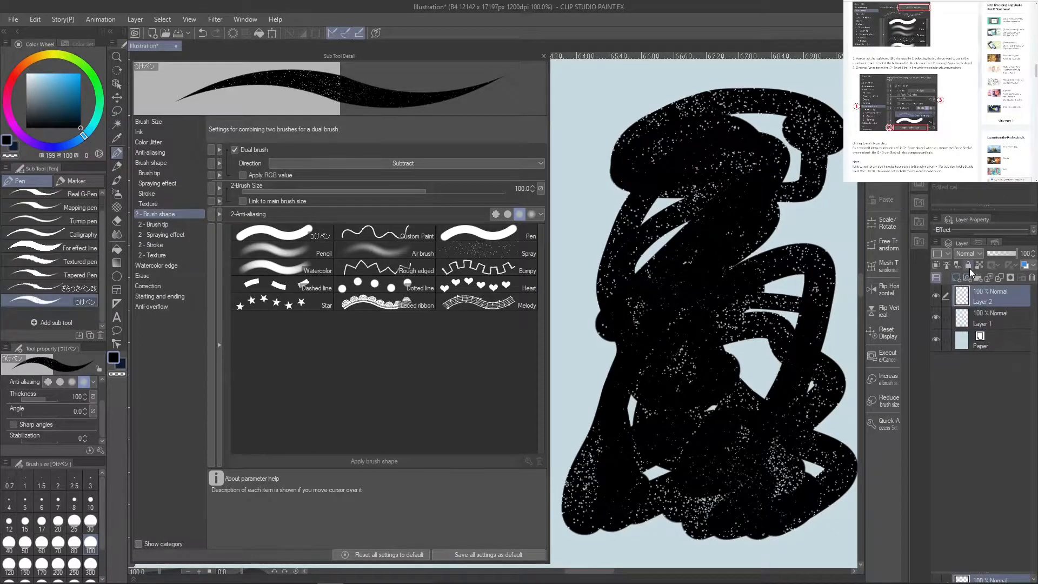
drag(1004, 302, 1004, 321)
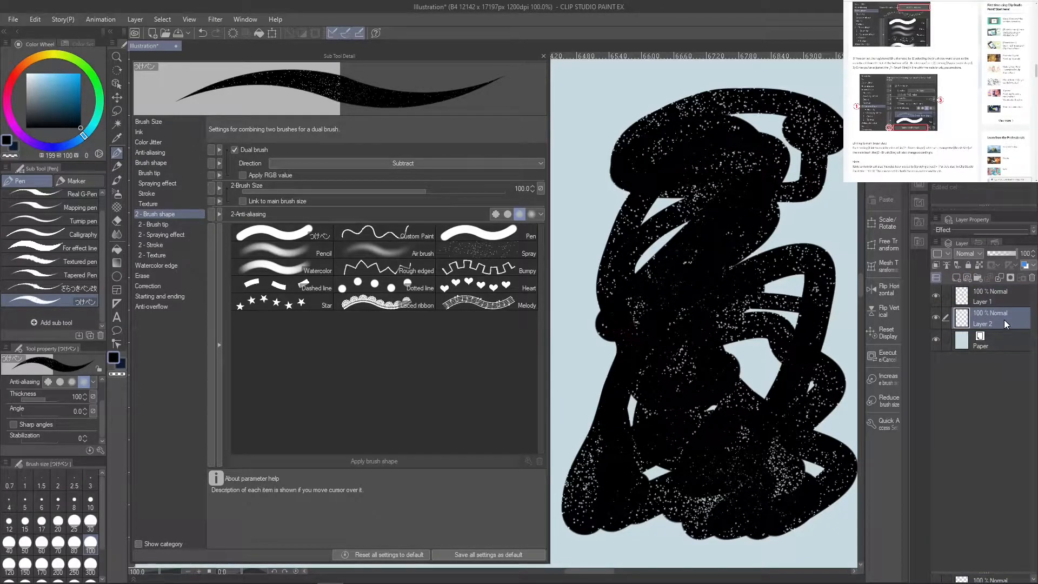
click(20, 64)
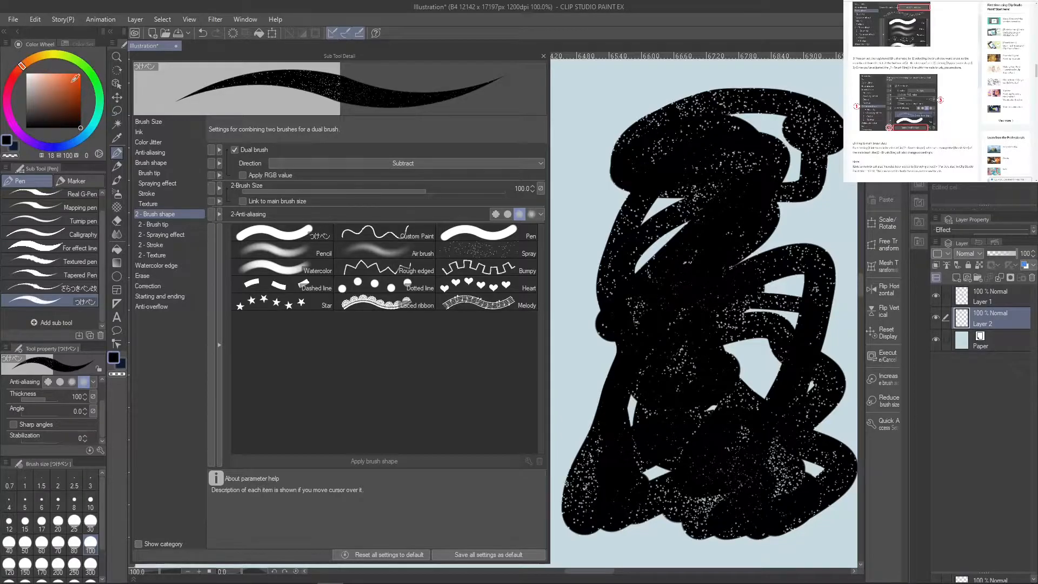
click(80, 73)
mouse_move(701, 194)
mouse_down()
mouse_move(660, 218)
mouse_move(662, 365)
mouse_move(703, 517)
mouse_move(739, 530)
mouse_move(843, 475)
mouse_move(811, 443)
mouse_up()
Paint more black strokes on Layer 1 over the orange scribble
click(1009, 298)
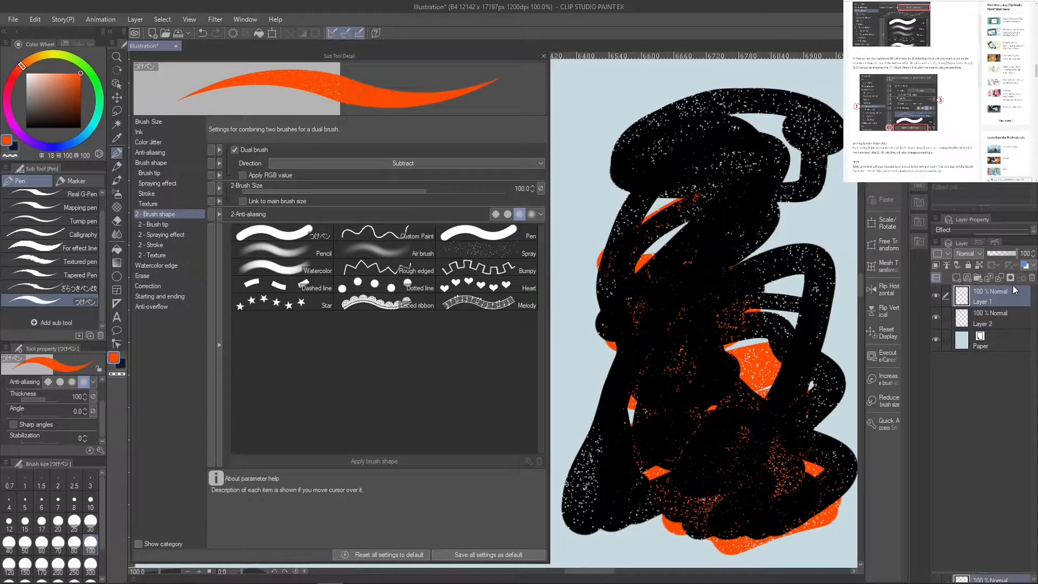
click(80, 128)
drag(764, 261, 764, 373)
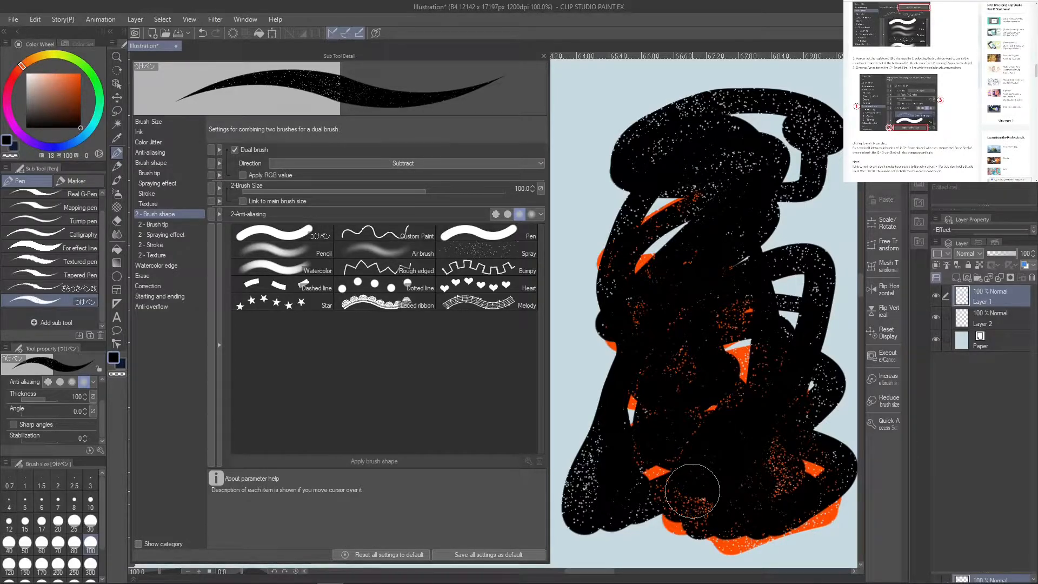
Set the sub color to white and reselect black as the drawing color
click(14, 147)
drag(61, 99, 76, 74)
click(26, 73)
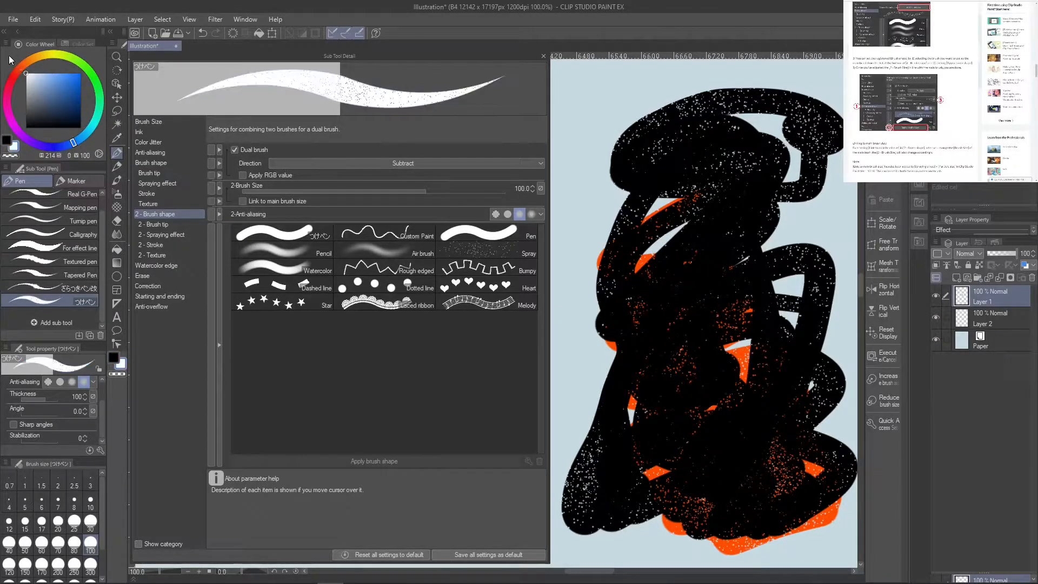
click(6, 140)
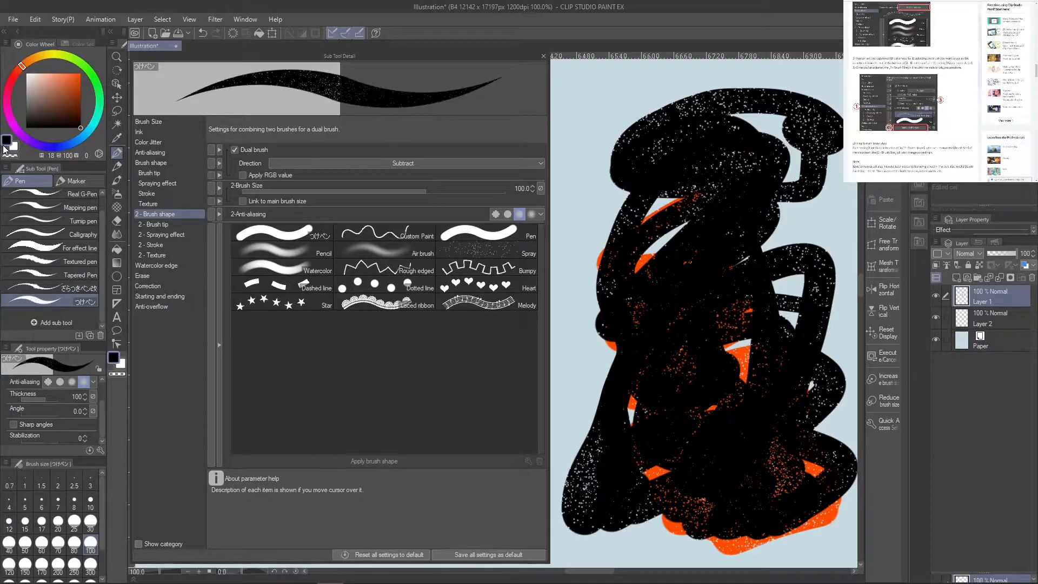
Enable Apply RGB value and Link to main brush size, painting black test strokes over the scribble after each change
click(282, 174)
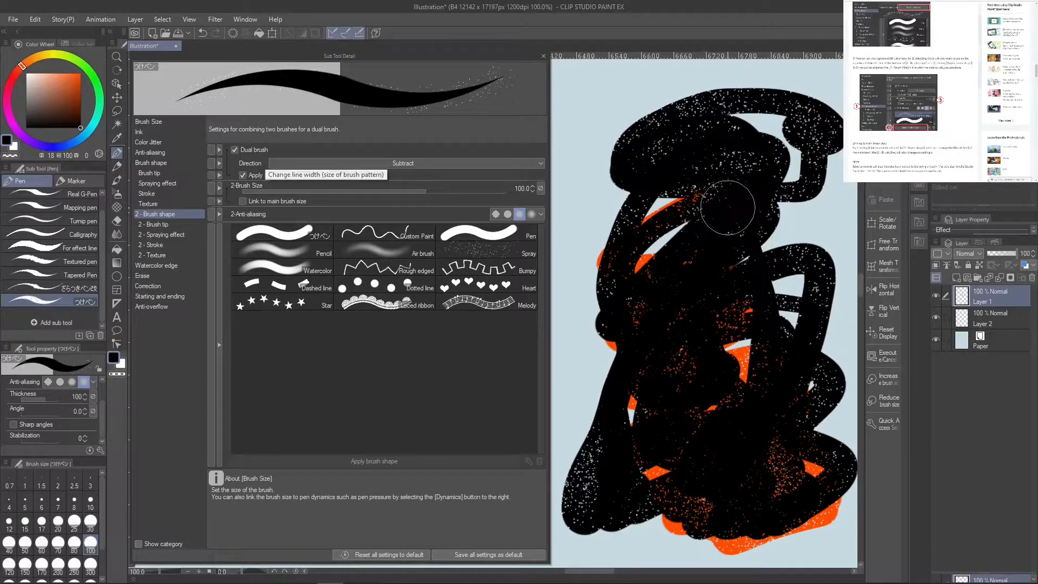
mouse_move(702, 501)
mouse_down()
mouse_move(781, 359)
mouse_move(665, 486)
mouse_move(730, 506)
mouse_move(630, 519)
mouse_move(597, 281)
mouse_move(630, 98)
mouse_move(669, 89)
mouse_up()
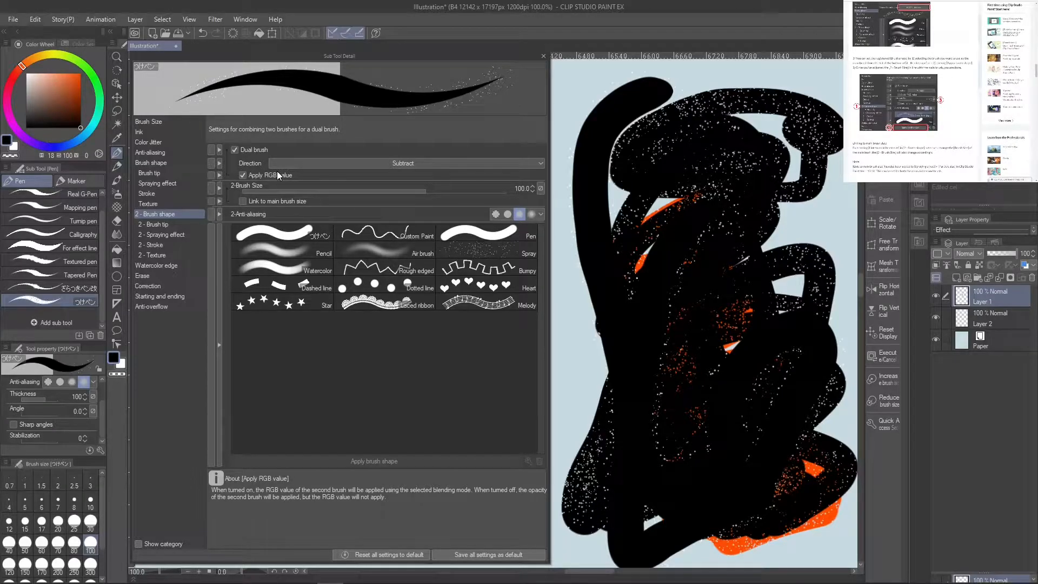
click(290, 201)
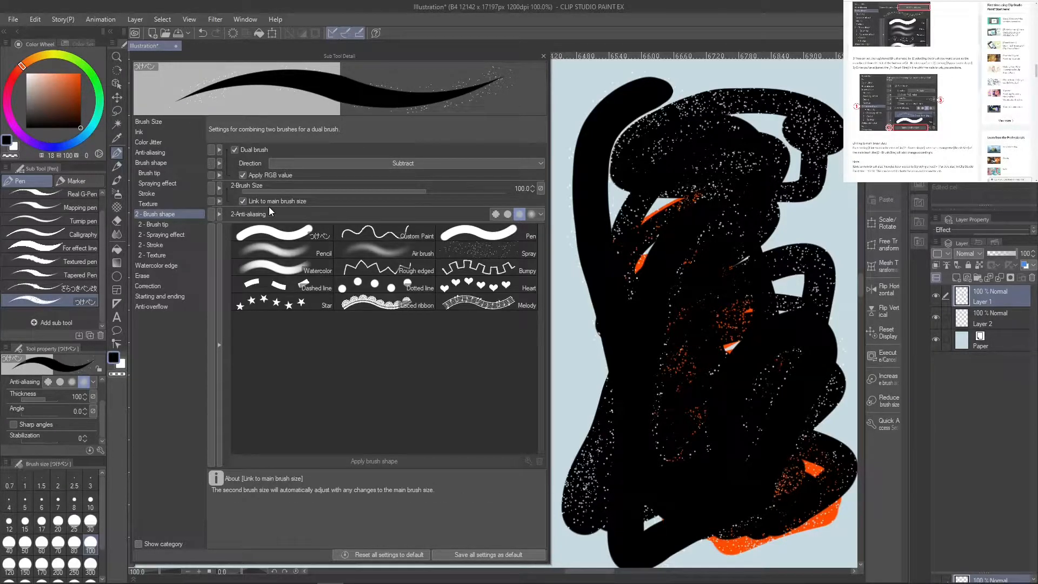
mouse_move(733, 185)
mouse_down()
mouse_move(659, 242)
mouse_move(607, 309)
mouse_move(672, 188)
mouse_up()
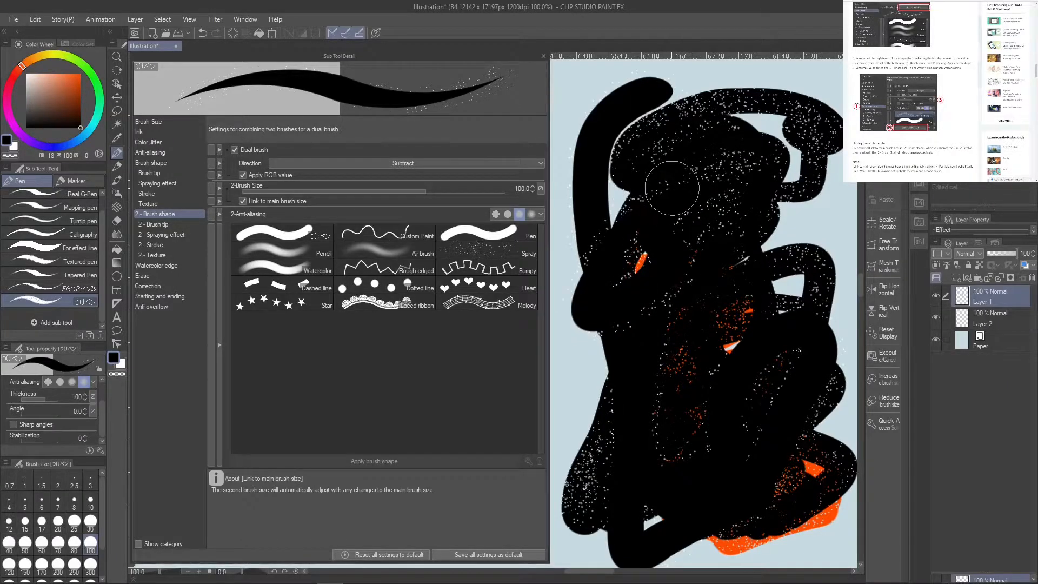
Disable Apply RGB value, paint dense black strokes over the scribble, and undo them
click(249, 176)
mouse_move(645, 170)
mouse_down()
mouse_move(618, 185)
mouse_move(636, 237)
mouse_move(640, 522)
mouse_move(615, 489)
mouse_move(621, 411)
mouse_move(655, 387)
mouse_move(667, 406)
mouse_move(605, 435)
mouse_move(686, 348)
mouse_move(658, 432)
mouse_move(729, 454)
mouse_move(690, 508)
mouse_move(729, 481)
mouse_move(802, 422)
mouse_move(827, 381)
mouse_move(847, 251)
mouse_move(842, 232)
mouse_move(754, 269)
mouse_move(778, 224)
mouse_move(739, 195)
mouse_move(608, 279)
mouse_move(608, 259)
mouse_move(724, 128)
mouse_move(643, 116)
mouse_move(703, 123)
mouse_move(642, 238)
mouse_move(669, 292)
mouse_move(823, 136)
mouse_move(820, 162)
mouse_move(826, 122)
mouse_move(741, 144)
mouse_move(817, 140)
mouse_move(676, 158)
mouse_move(708, 280)
mouse_move(701, 197)
mouse_move(746, 229)
mouse_move(596, 234)
mouse_move(707, 146)
mouse_move(649, 245)
mouse_move(632, 202)
mouse_move(719, 163)
mouse_move(622, 354)
mouse_move(714, 488)
mouse_move(612, 511)
mouse_move(603, 339)
mouse_move(575, 389)
mouse_move(673, 347)
mouse_move(590, 444)
mouse_move(613, 540)
mouse_move(674, 544)
mouse_move(797, 477)
mouse_move(770, 371)
mouse_move(786, 353)
mouse_move(796, 207)
mouse_move(658, 165)
mouse_move(679, 146)
mouse_move(601, 113)
mouse_move(576, 236)
mouse_move(623, 412)
mouse_up()
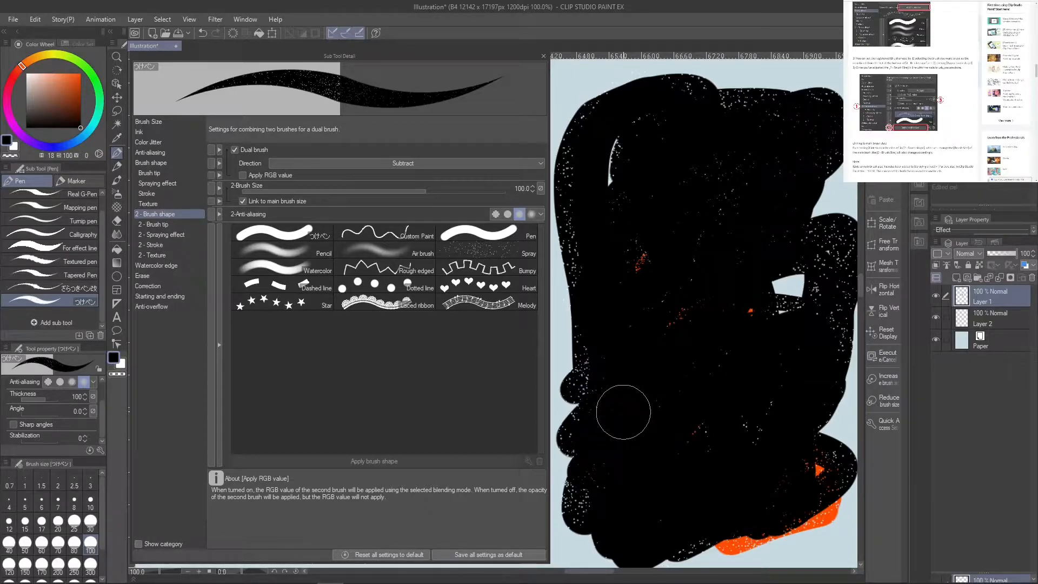
click(203, 32)
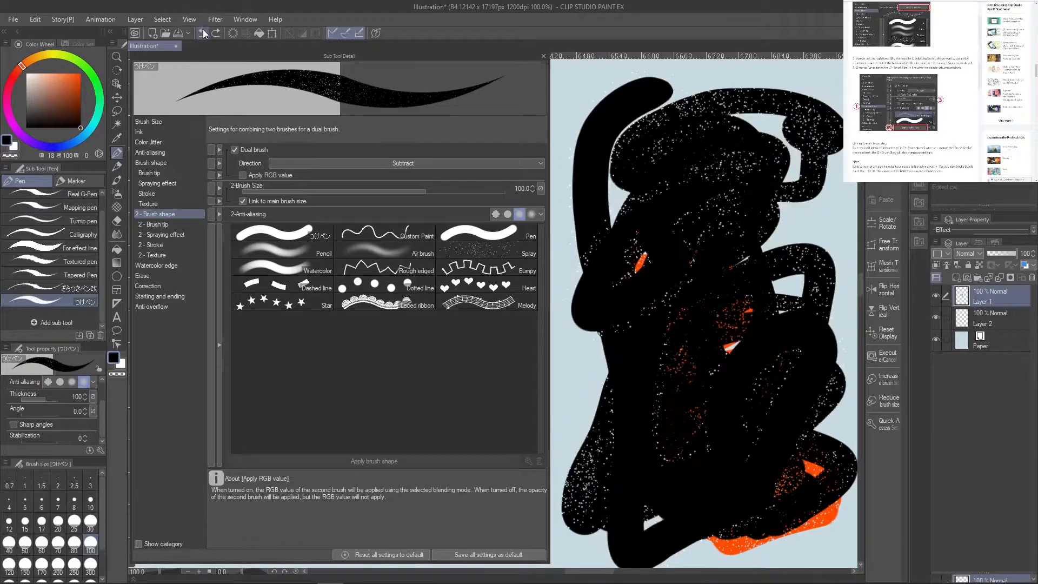
Undo the earlier black and orange test strokes and the Layer 2 addition until the canvas is empty
click(203, 32)
click(202, 32)
click(202, 32)
click(203, 32)
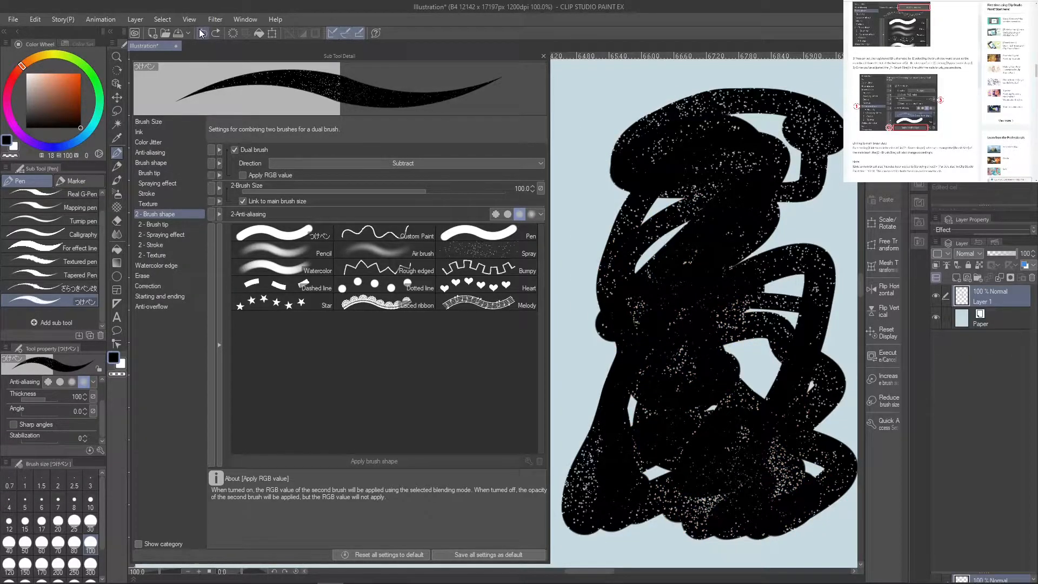
click(201, 32)
click(200, 31)
Test the Subtract dual brush with a black zigzag, undo it, and paint a vertical black stroke instead
mouse_move(682, 111)
mouse_down()
mouse_move(675, 286)
mouse_move(740, 278)
mouse_up()
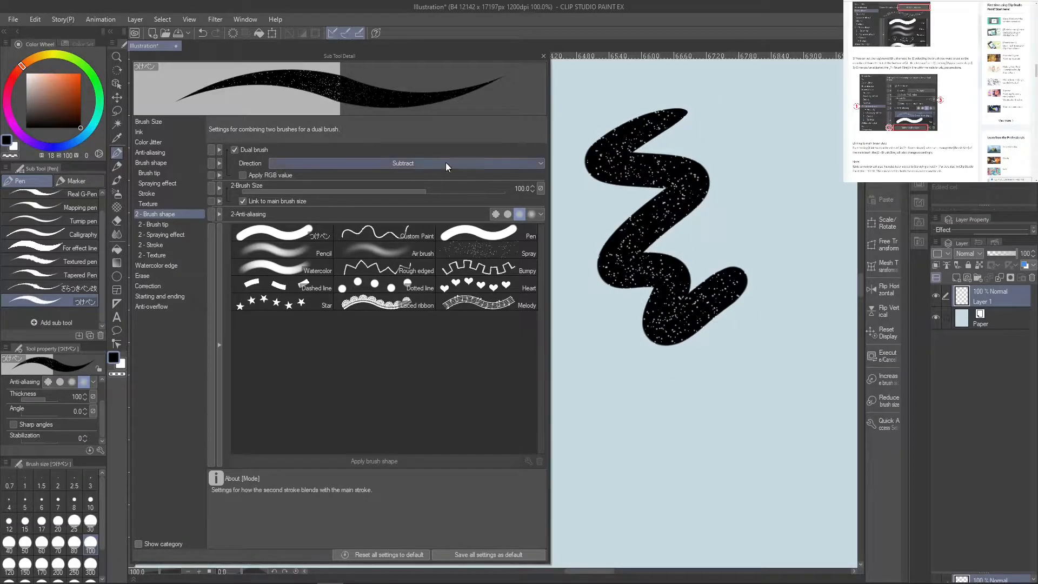
click(202, 33)
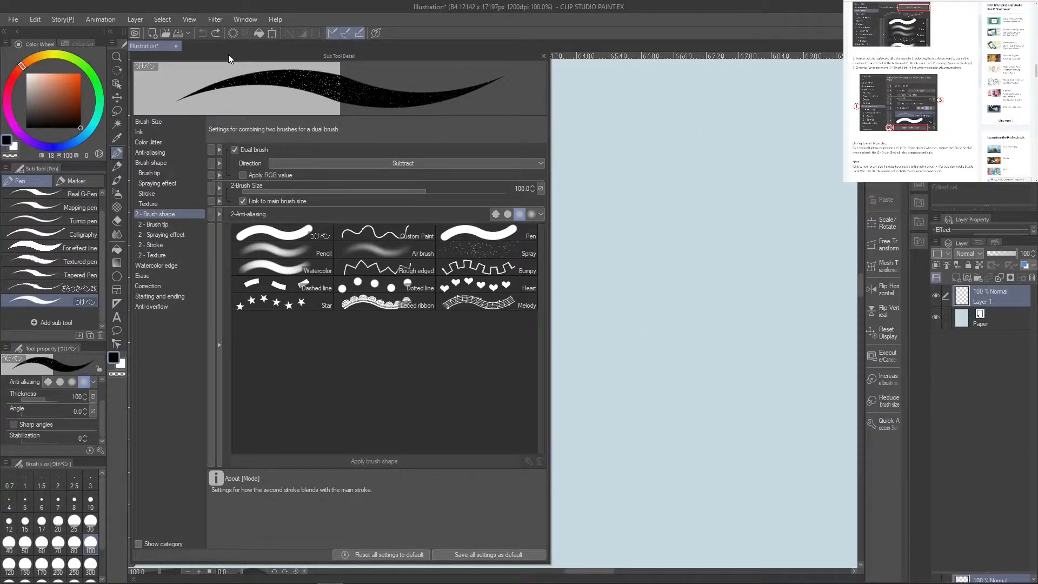
drag(574, 76, 575, 319)
Set the dual brush Direction to Darken and paint a vertical and a crossing black stroke beside the Subtract stroke
click(413, 162)
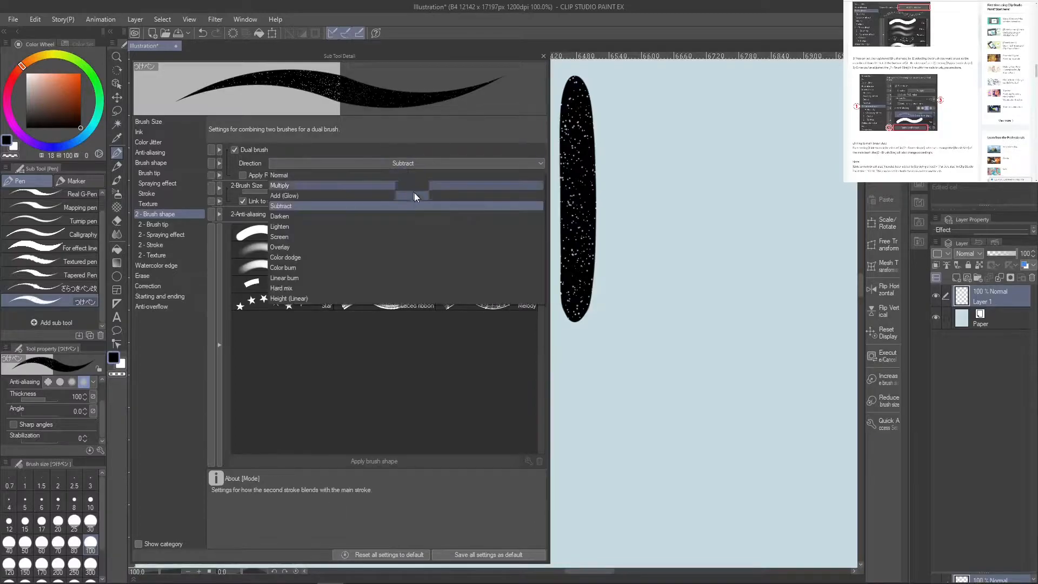
click(410, 216)
drag(621, 90, 630, 346)
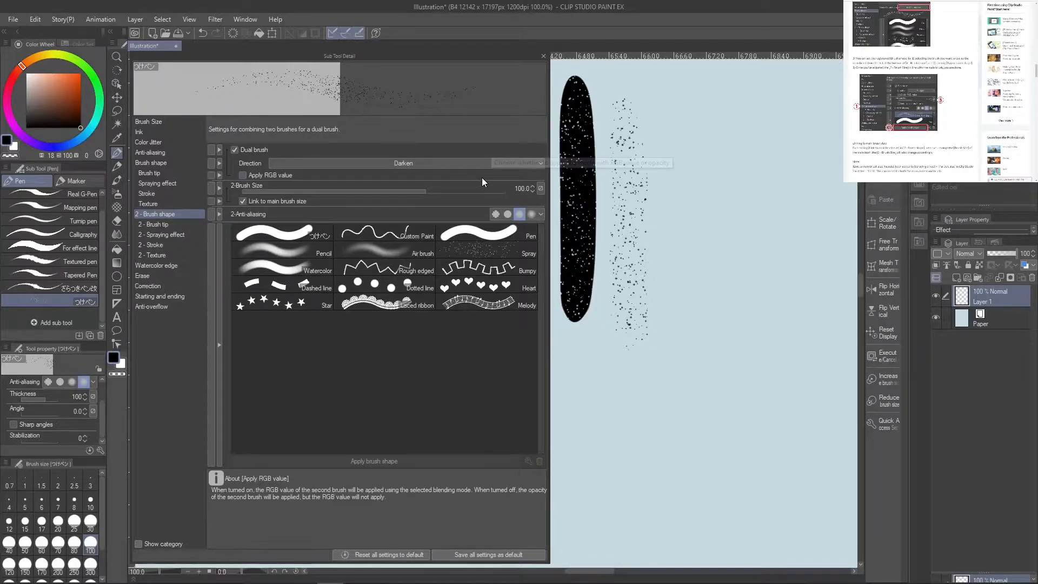
drag(643, 226, 575, 237)
Set the dual brush Direction to Lighten and paint curving black test strokes across the canvas
click(519, 168)
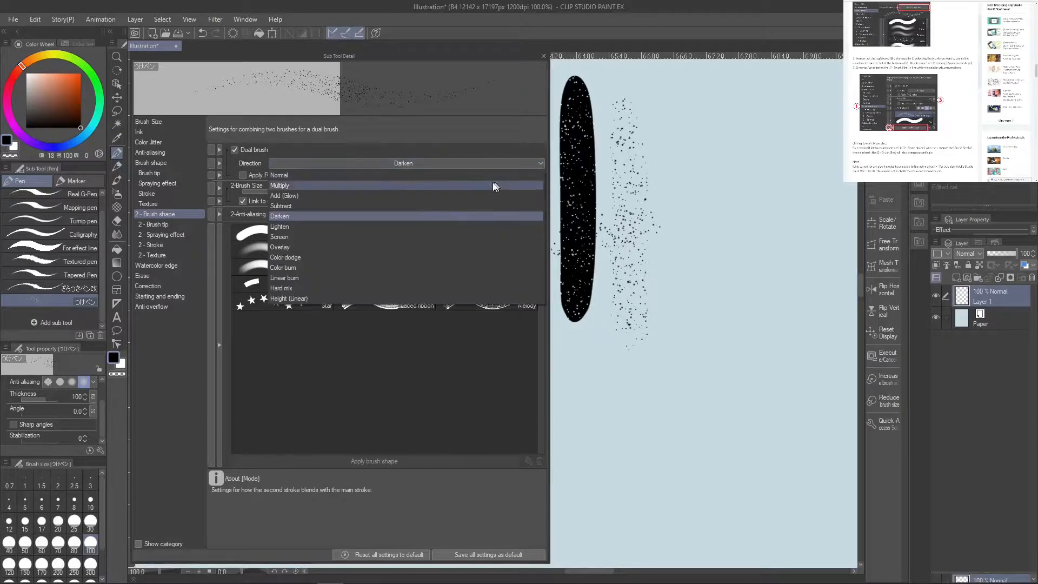
click(469, 227)
mouse_move(574, 306)
mouse_down()
mouse_move(582, 256)
mouse_move(660, 216)
mouse_move(671, 283)
mouse_up()
mouse_move(705, 208)
mouse_down()
mouse_move(643, 254)
mouse_move(675, 307)
mouse_move(772, 302)
mouse_move(795, 346)
mouse_move(789, 200)
mouse_move(725, 203)
mouse_up()
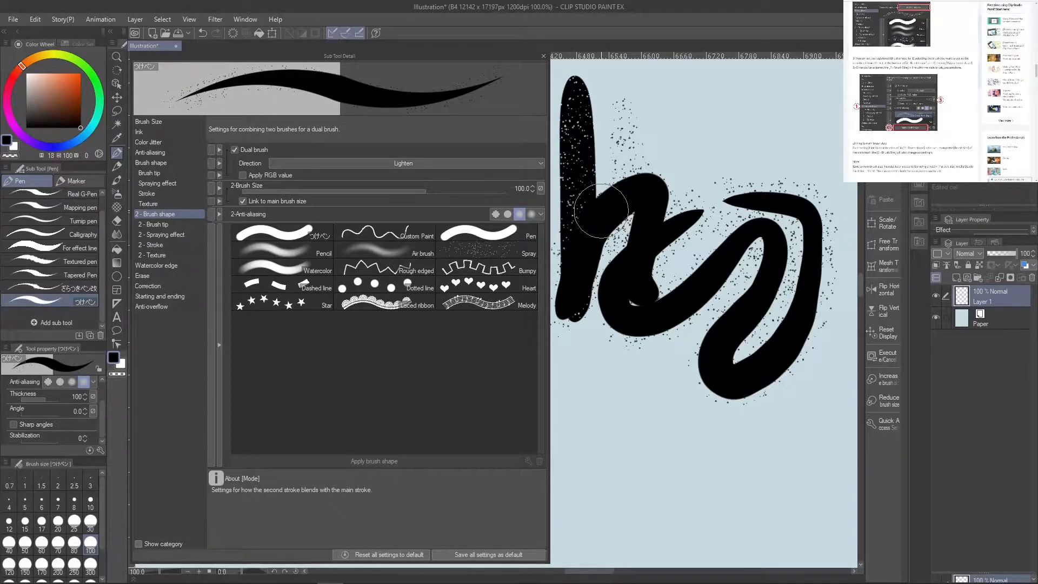
Switch the drawing color to white, paint a wavy stroke over the Lighten strokes, and undo it
drag(39, 87, 15, 52)
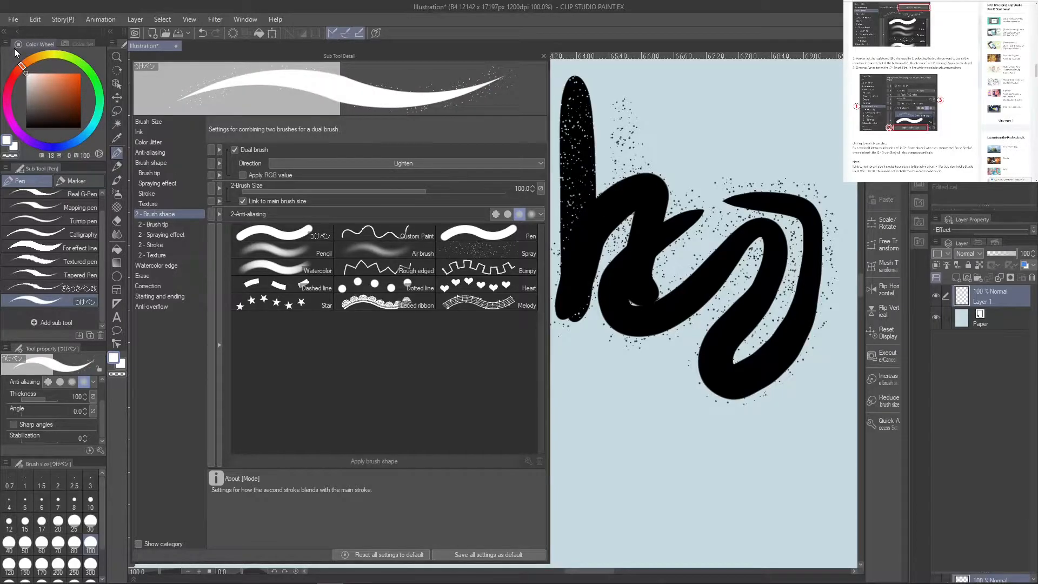
mouse_move(600, 399)
mouse_down()
mouse_move(609, 456)
mouse_move(646, 426)
mouse_move(669, 308)
mouse_move(720, 274)
mouse_move(718, 376)
mouse_move(794, 326)
mouse_up()
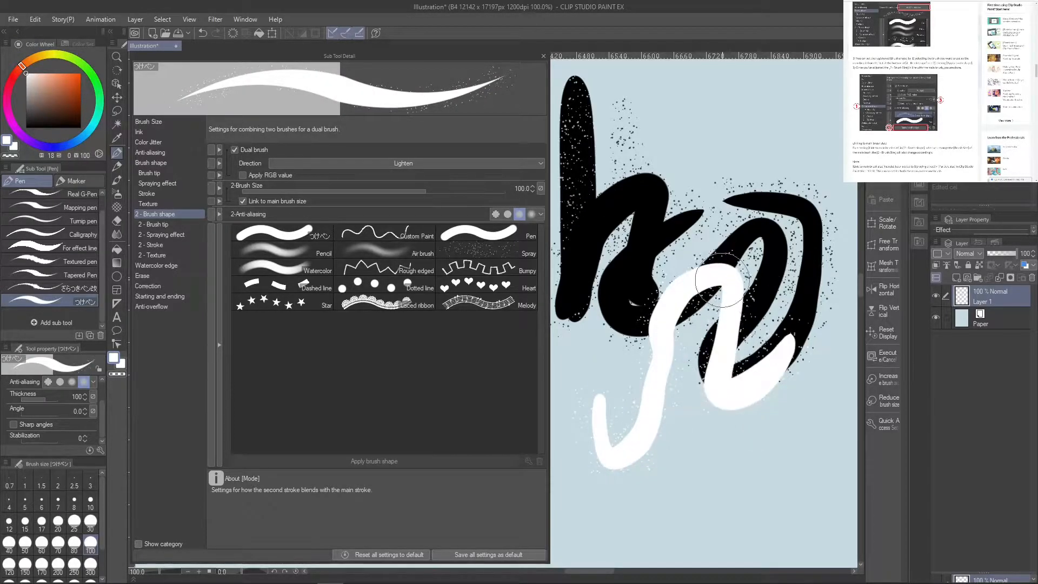
click(200, 34)
Enable Apply RGB value and paint a white test stroke followed by a black one over the Lighten strokes
click(242, 174)
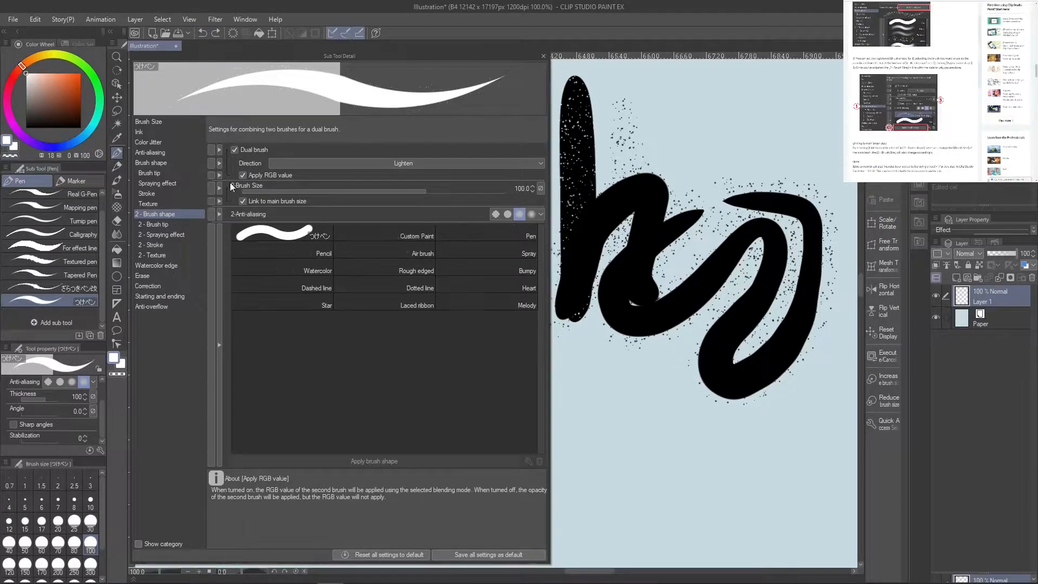
mouse_move(606, 403)
mouse_down()
mouse_move(614, 428)
mouse_move(754, 306)
mouse_move(713, 138)
mouse_move(600, 200)
mouse_up()
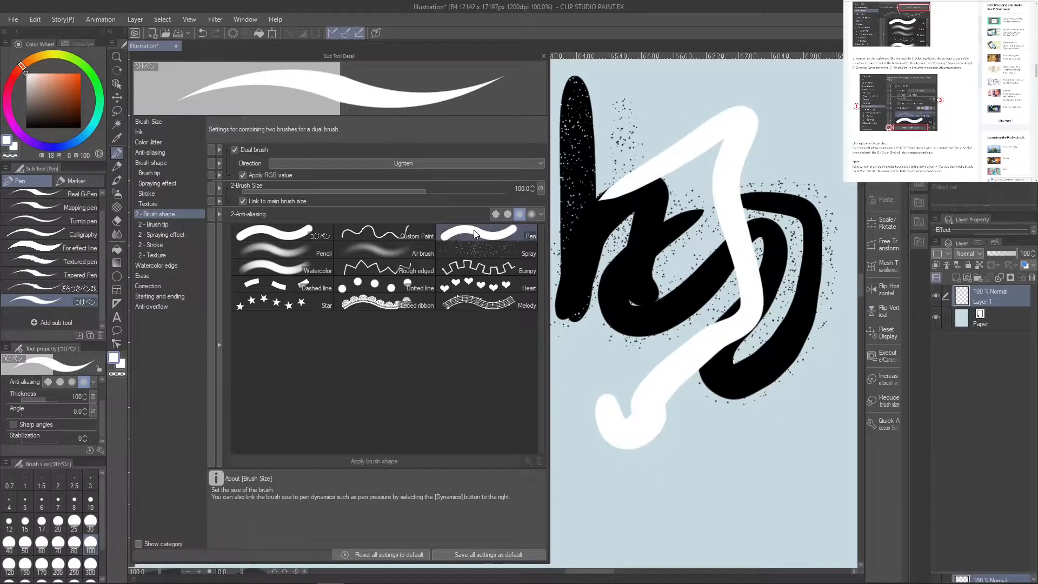
click(81, 129)
mouse_move(670, 418)
mouse_down()
mouse_move(710, 442)
mouse_move(776, 393)
mouse_move(783, 269)
mouse_move(631, 251)
mouse_move(633, 377)
mouse_move(620, 429)
mouse_move(711, 292)
mouse_move(699, 273)
mouse_up()
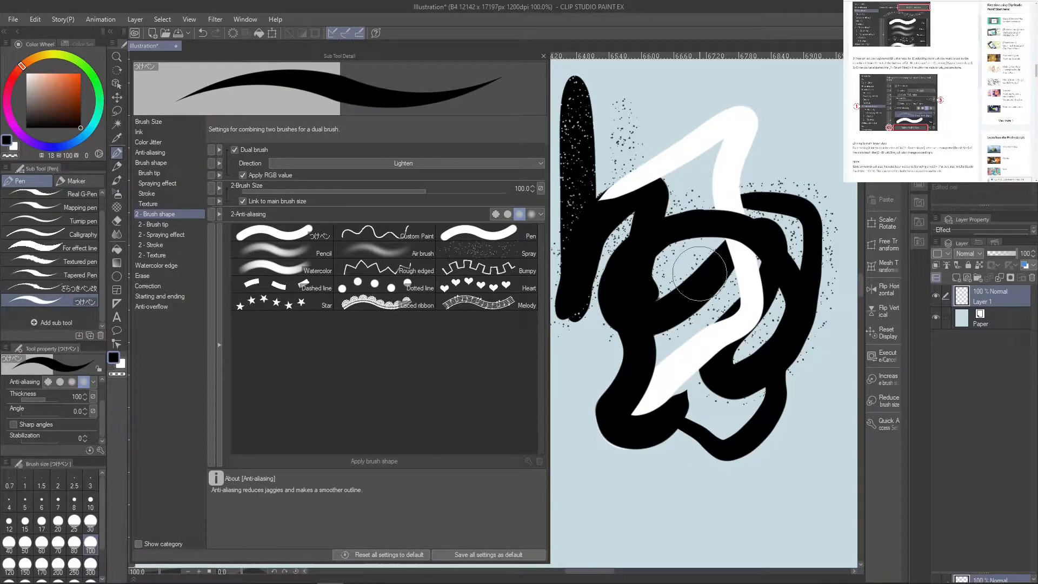
Disable Apply RGB value, paint another black stroke, and undo the test strokes back to the vertical Subtract stroke
click(271, 174)
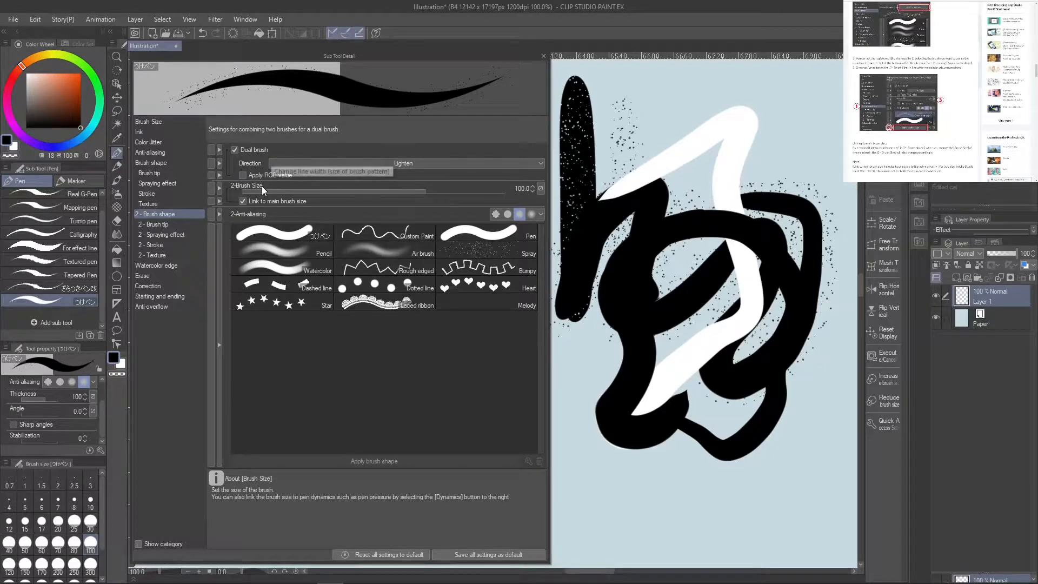
mouse_move(716, 146)
mouse_down()
mouse_move(708, 111)
mouse_move(651, 138)
mouse_move(705, 267)
mouse_up()
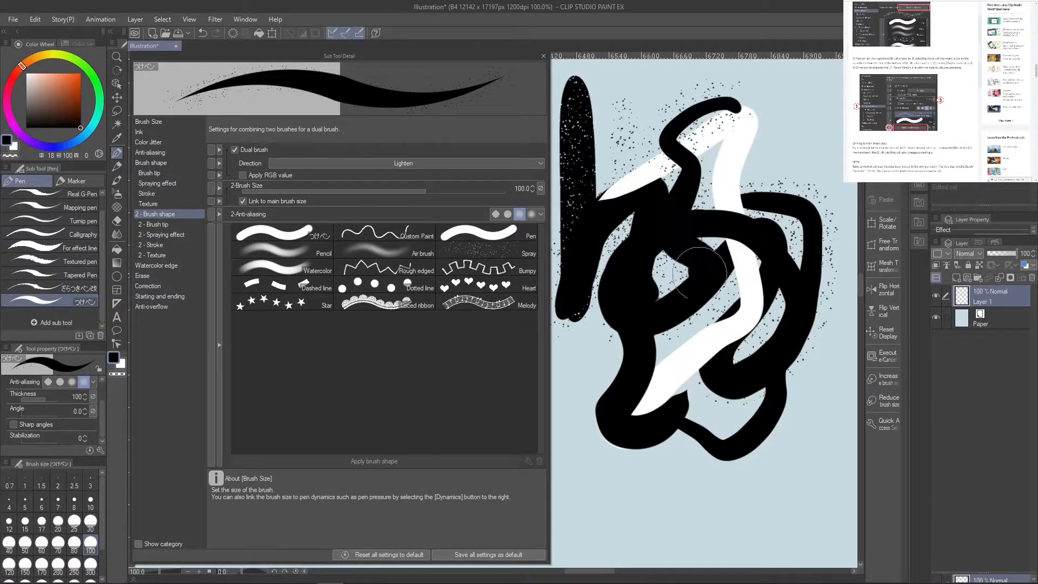
click(202, 32)
click(201, 32)
click(201, 32)
click(201, 32)
click(198, 32)
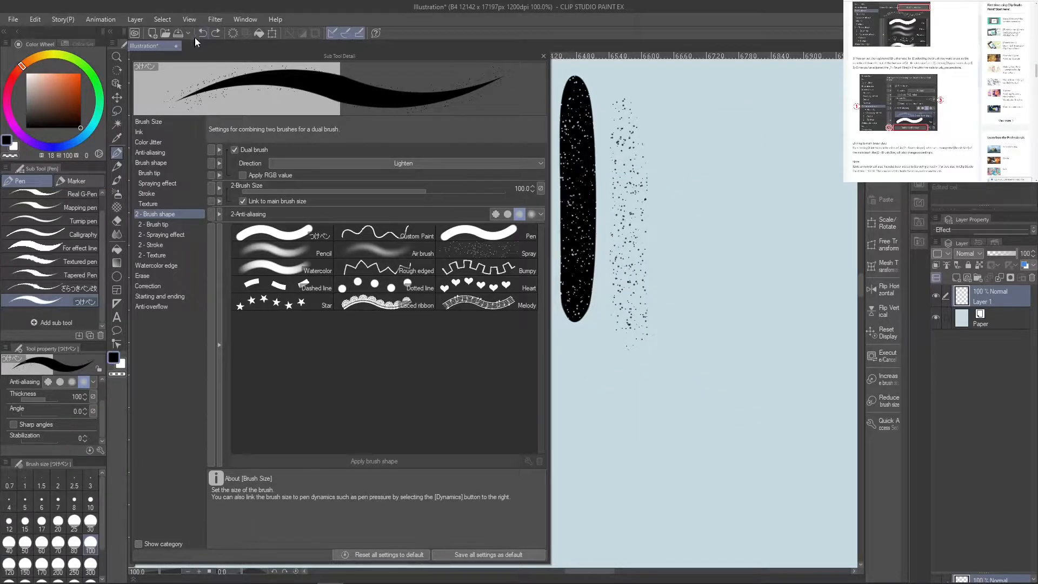
click(201, 32)
Set the dual brush Direction to Screen and then Overlay, painting a black test stroke with each mode
click(506, 162)
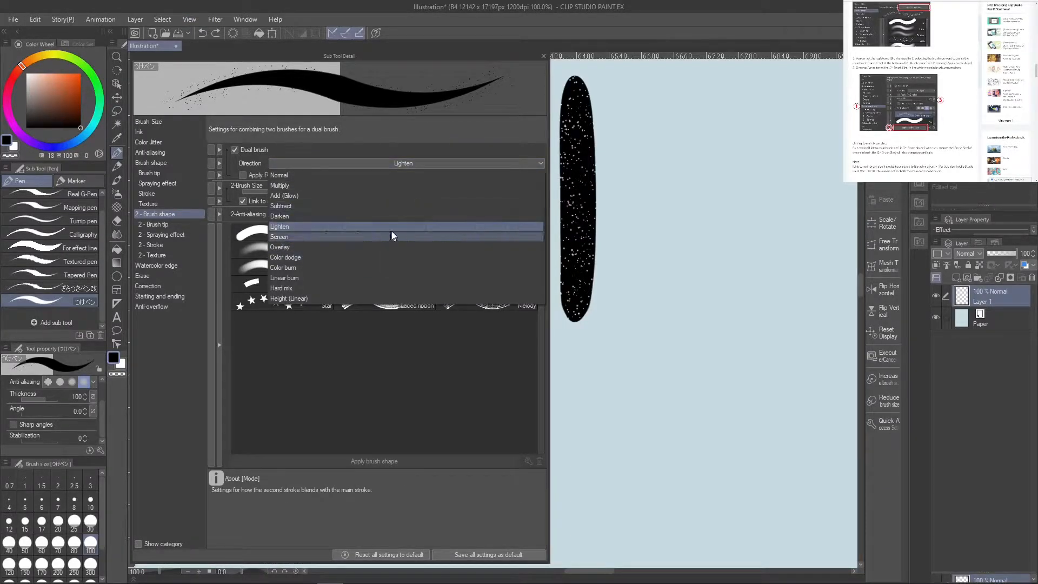
click(442, 235)
mouse_move(705, 138)
mouse_down()
mouse_move(692, 262)
mouse_move(657, 321)
mouse_move(706, 291)
mouse_move(740, 376)
mouse_move(795, 180)
mouse_move(801, 204)
mouse_up()
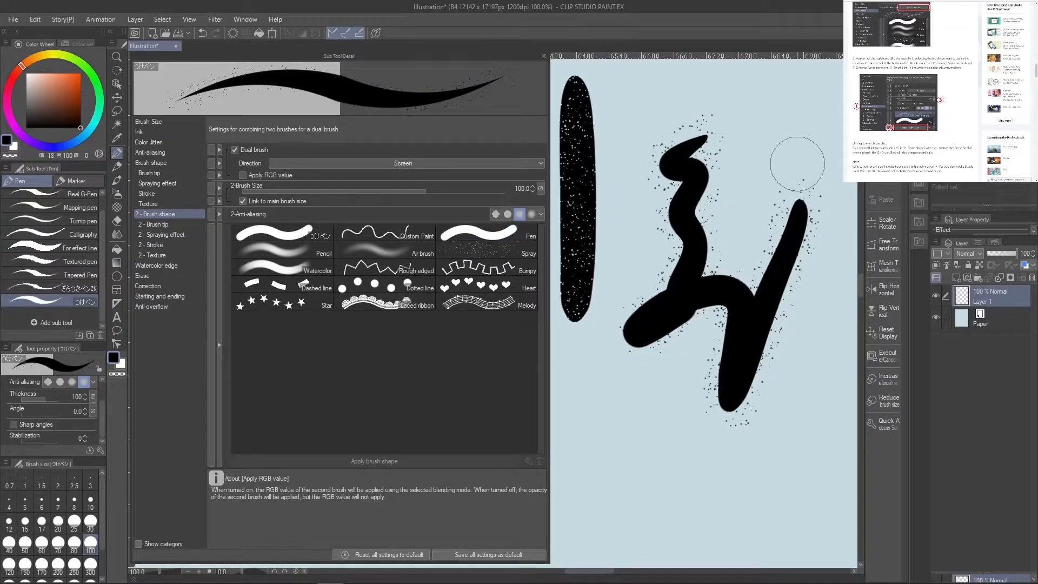
click(285, 163)
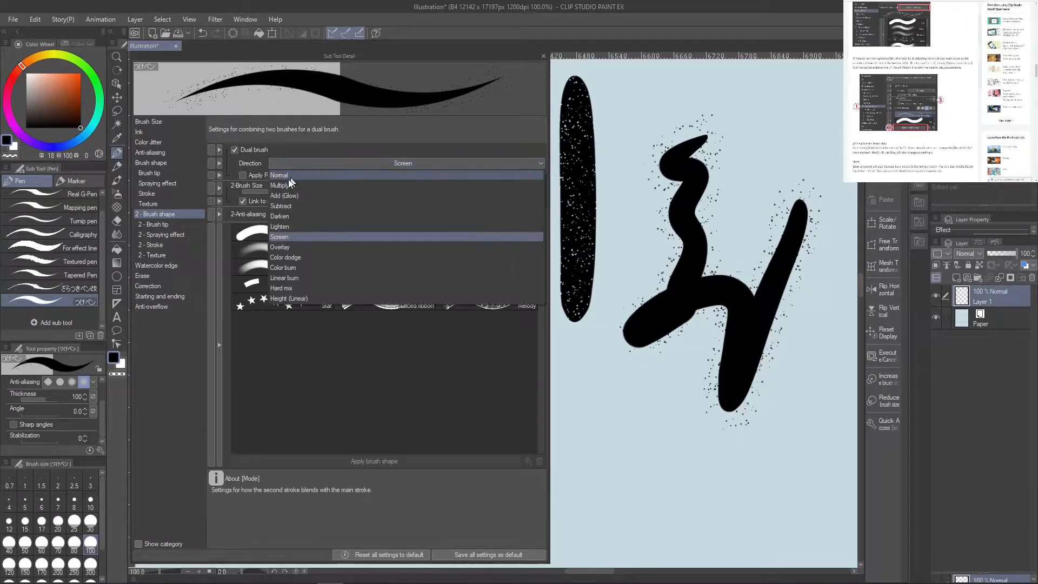
click(336, 246)
mouse_move(638, 372)
mouse_down()
mouse_move(642, 420)
mouse_move(727, 486)
mouse_move(787, 467)
mouse_move(815, 394)
mouse_move(749, 451)
mouse_move(798, 373)
mouse_move(815, 323)
mouse_move(729, 312)
mouse_move(651, 345)
mouse_up()
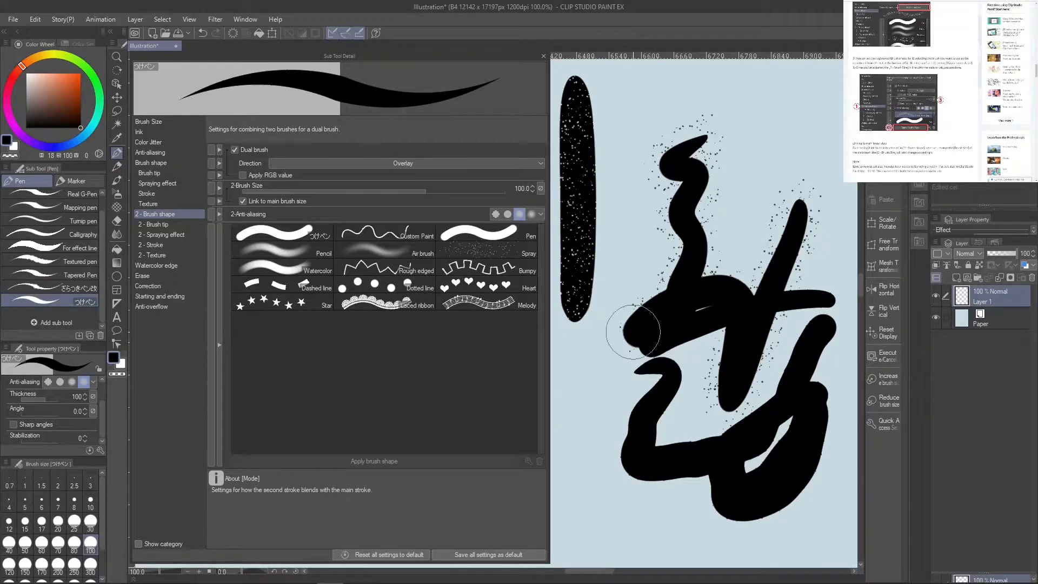
Paint orange test strokes over the black ones in Overlay mode, and undo every stroke on the canvas
drag(58, 105, 87, 69)
mouse_move(622, 483)
mouse_down()
mouse_move(697, 454)
mouse_move(747, 321)
mouse_move(804, 270)
mouse_up()
mouse_move(751, 305)
mouse_down()
mouse_move(638, 411)
mouse_move(665, 470)
mouse_move(689, 132)
mouse_move(645, 144)
mouse_up()
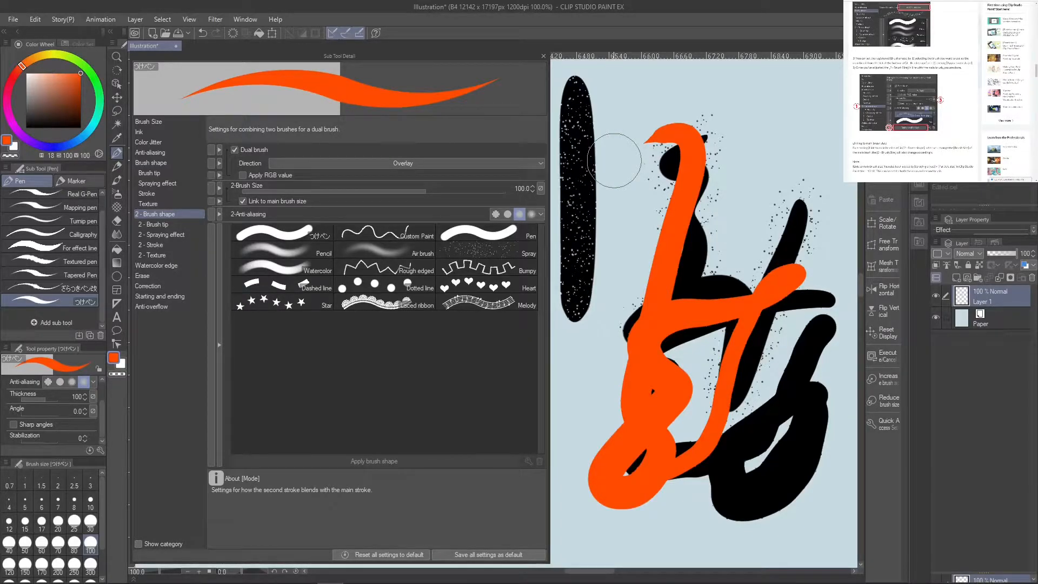
click(204, 31)
click(204, 31)
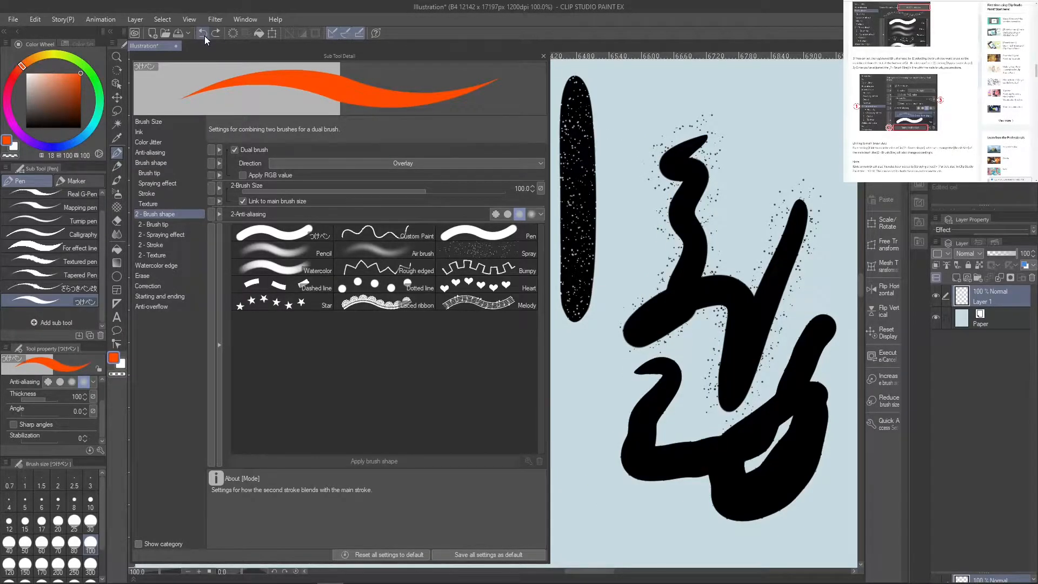
click(203, 33)
click(202, 31)
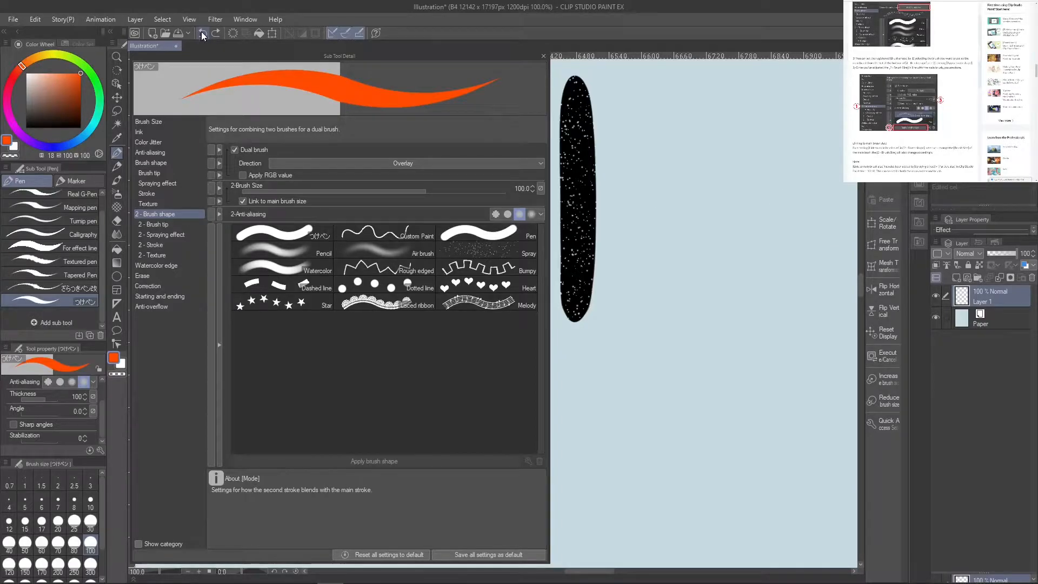
click(201, 31)
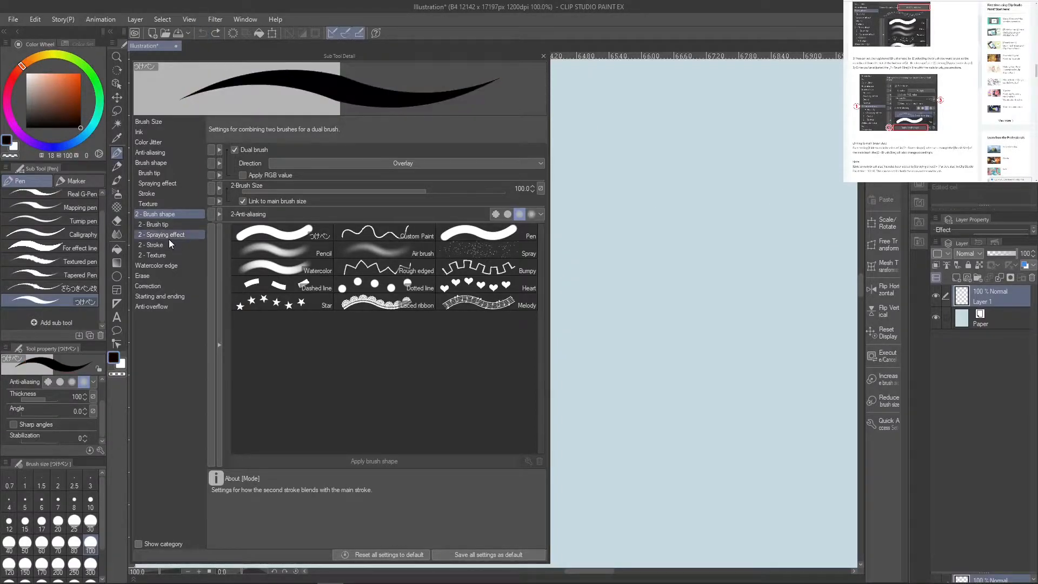
Set the dual brush Direction to Color dodge and then Color burn, painting a black test stroke with each mode
click(308, 163)
click(336, 260)
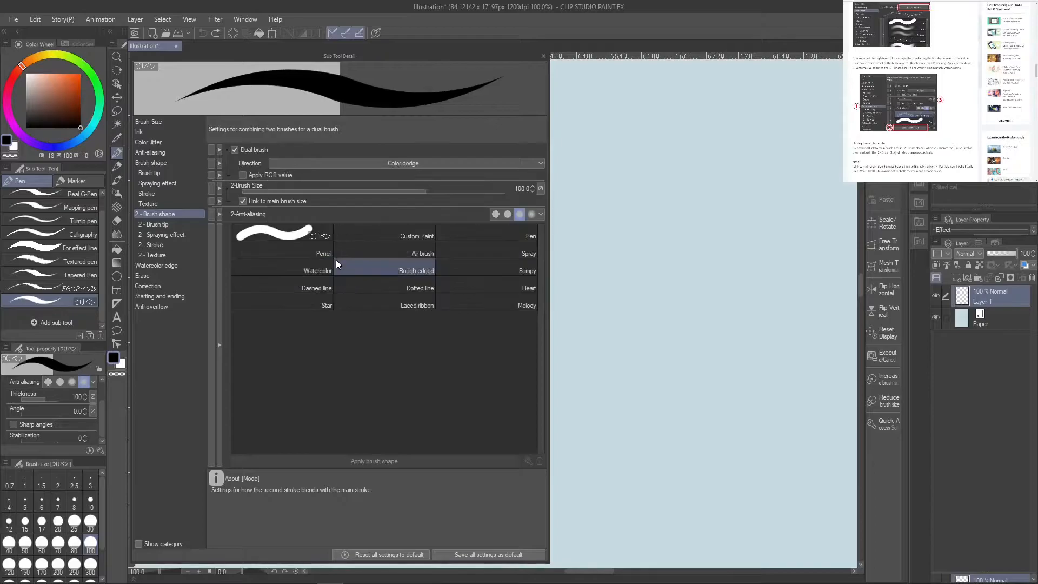
mouse_move(676, 112)
mouse_down()
mouse_move(666, 210)
mouse_move(731, 167)
mouse_move(740, 113)
mouse_up()
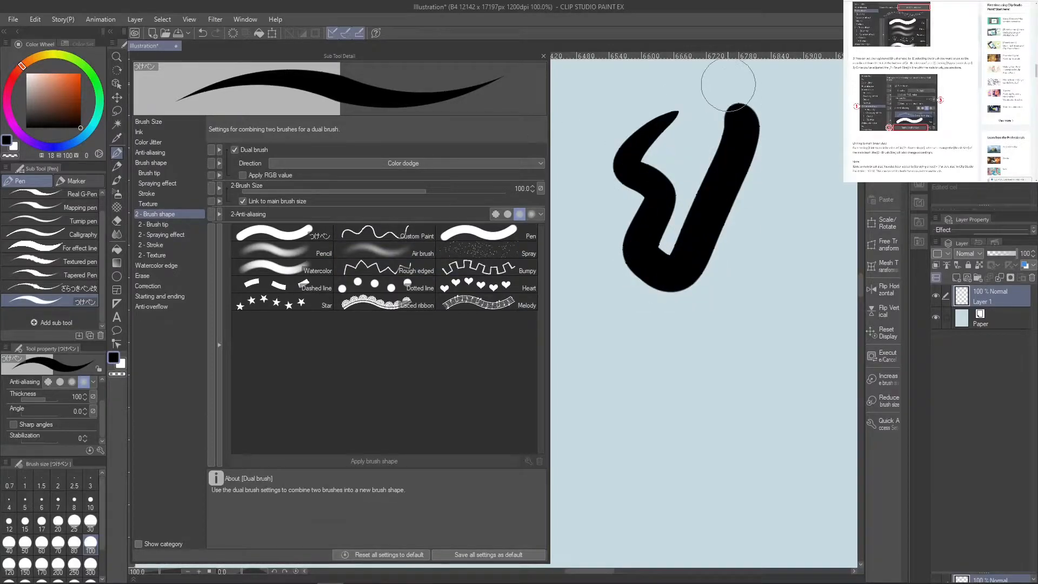
click(373, 163)
click(320, 267)
mouse_move(587, 343)
mouse_down()
mouse_move(670, 406)
mouse_move(792, 286)
mouse_move(777, 189)
mouse_move(683, 313)
mouse_move(680, 142)
mouse_up()
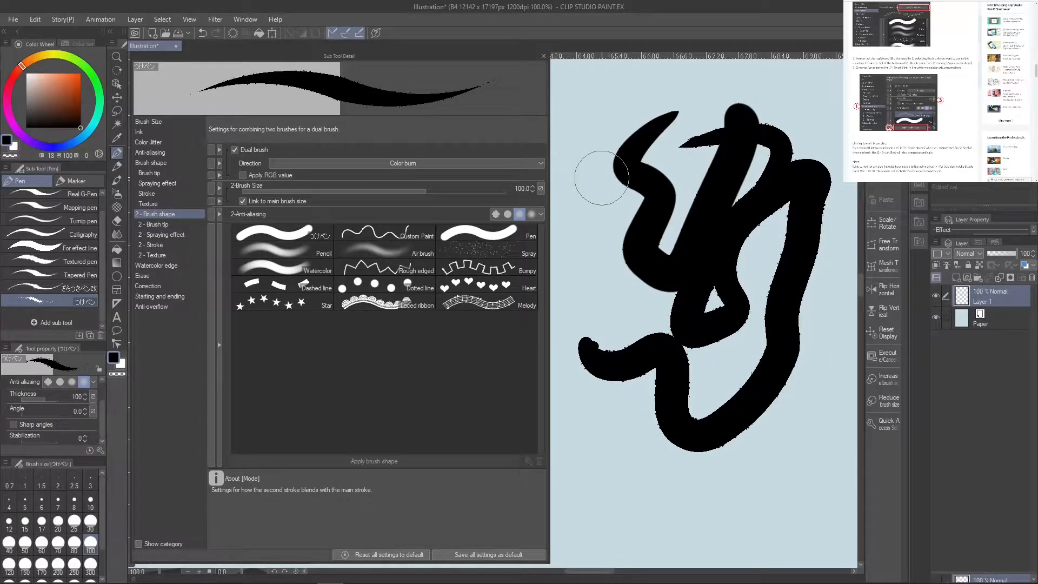
Set the dual brush Direction to Linear burn and then Hard mix, painting a black test stroke with each mode
click(489, 164)
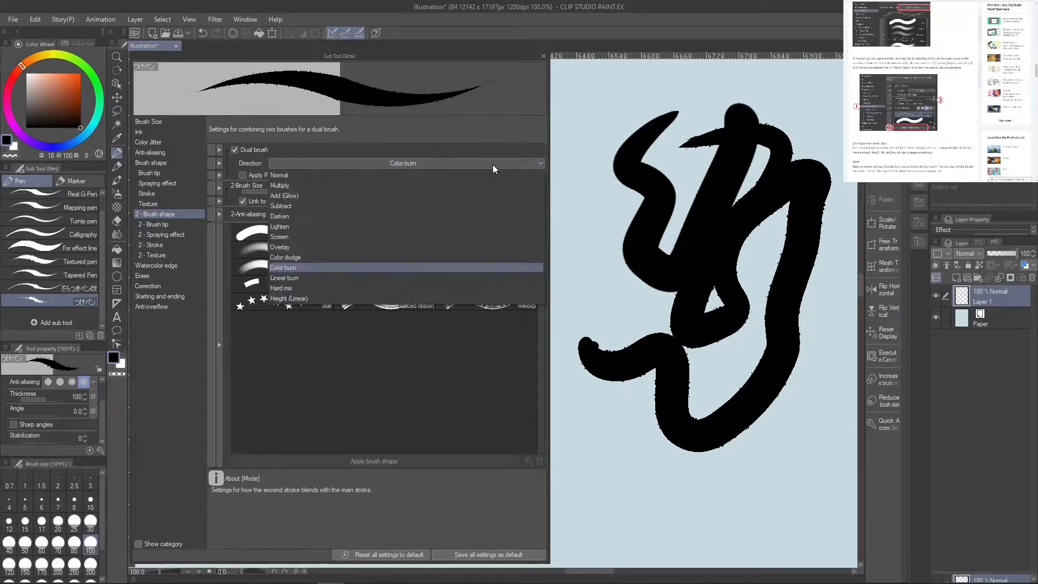
click(411, 276)
mouse_move(595, 291)
mouse_down()
mouse_move(601, 407)
mouse_move(640, 501)
mouse_move(766, 502)
mouse_move(782, 434)
mouse_move(654, 316)
mouse_move(652, 110)
mouse_move(575, 240)
mouse_up()
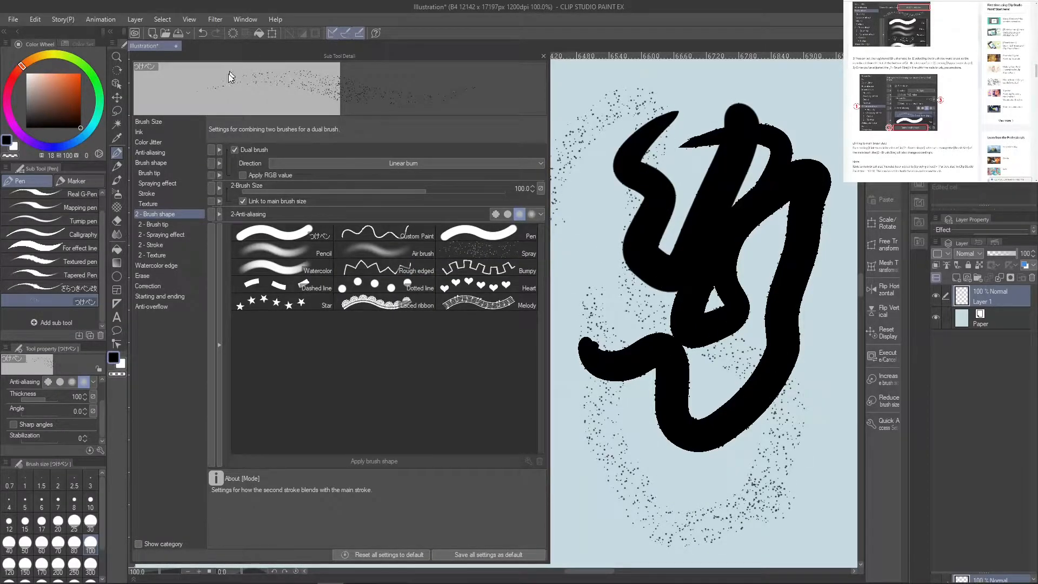
click(330, 164)
click(396, 285)
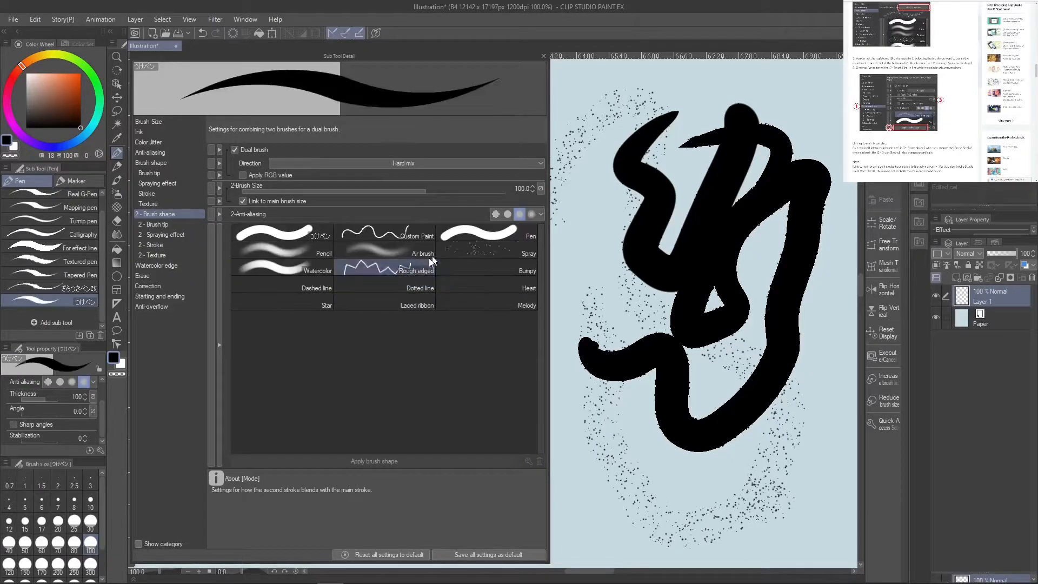
mouse_move(627, 295)
mouse_down()
mouse_move(591, 467)
mouse_move(602, 499)
mouse_move(637, 421)
mouse_move(664, 288)
mouse_move(653, 185)
mouse_move(680, 125)
mouse_up()
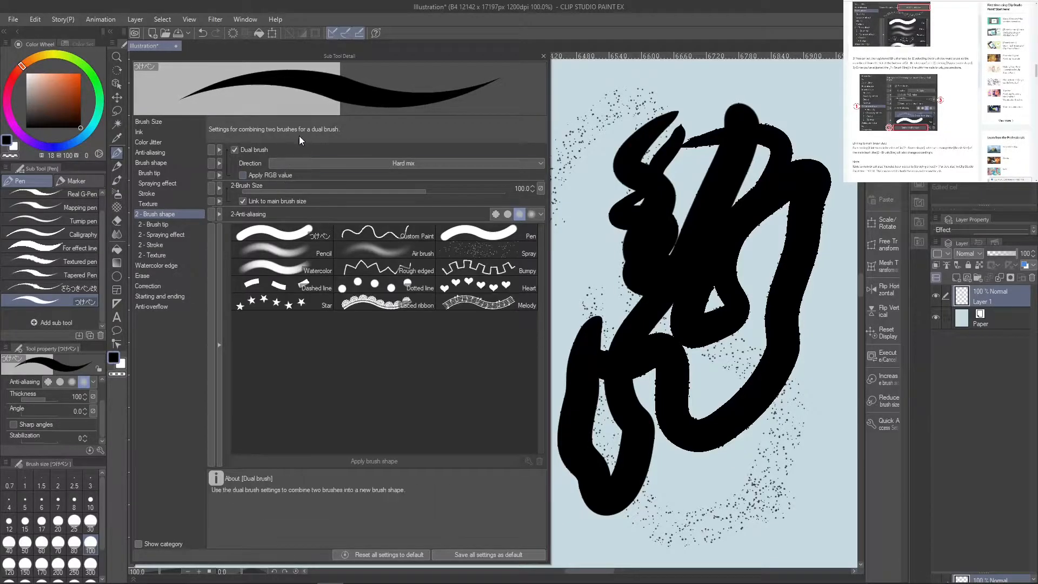
Set the dual brush Direction to Height (Linear), paint a black test stroke, and undo all strokes on the canvas
click(455, 162)
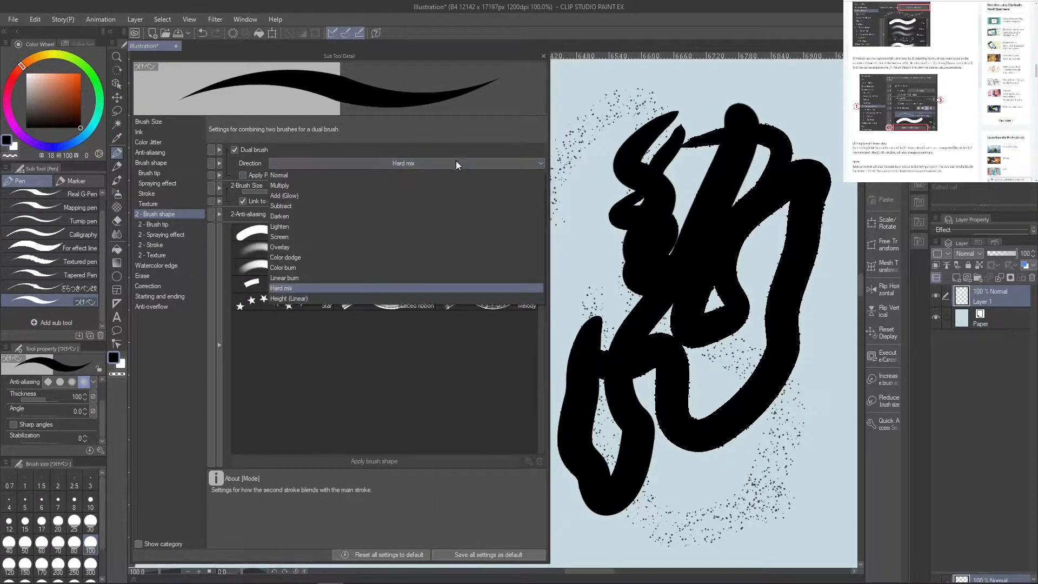
click(342, 297)
mouse_move(605, 260)
mouse_down()
mouse_move(672, 452)
mouse_move(808, 439)
mouse_move(606, 100)
mouse_up()
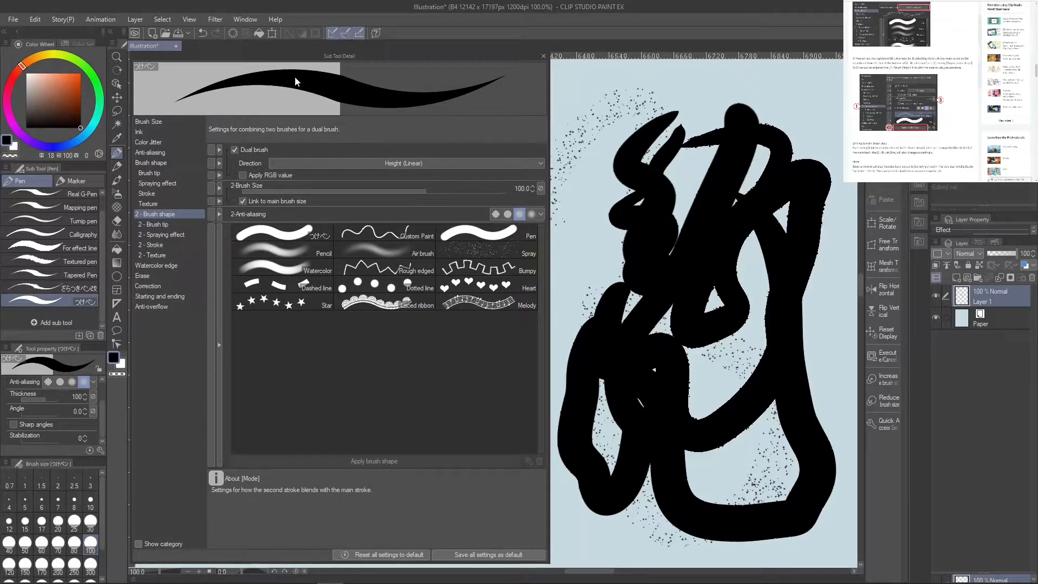
click(198, 33)
click(199, 33)
click(199, 33)
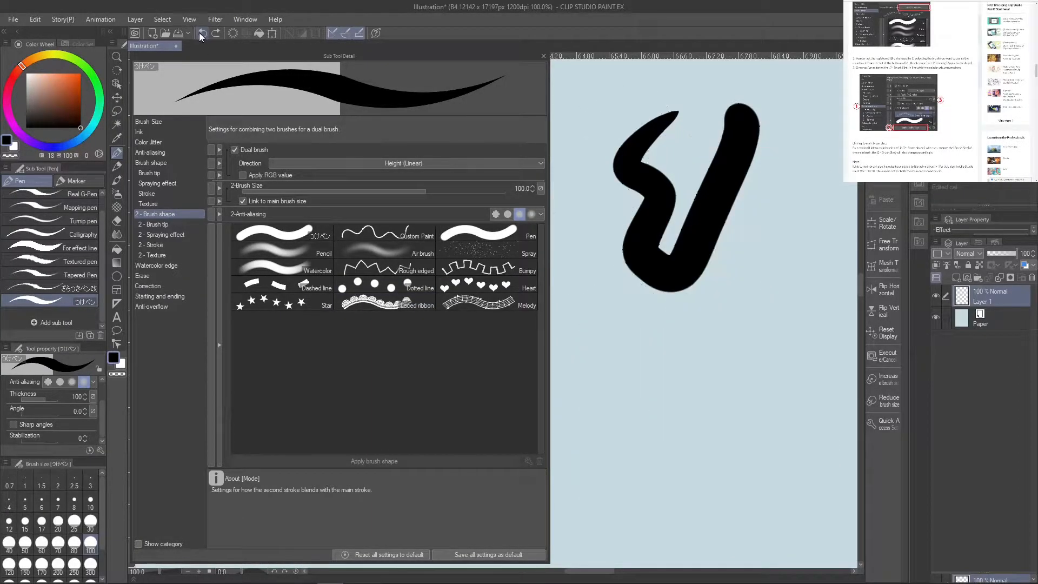
click(199, 32)
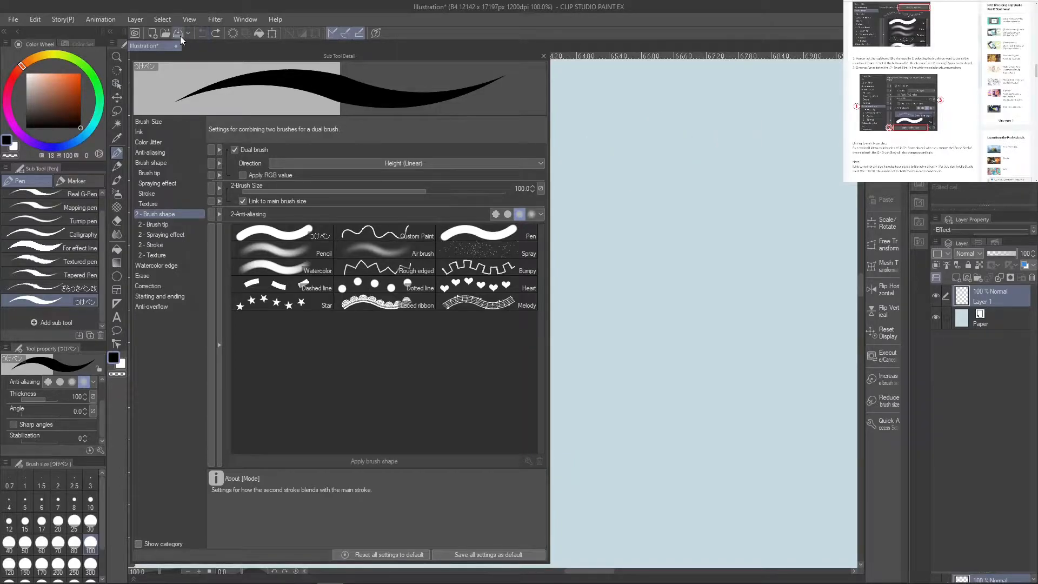
Set the dual brush Direction to Multiply
click(426, 162)
click(430, 184)
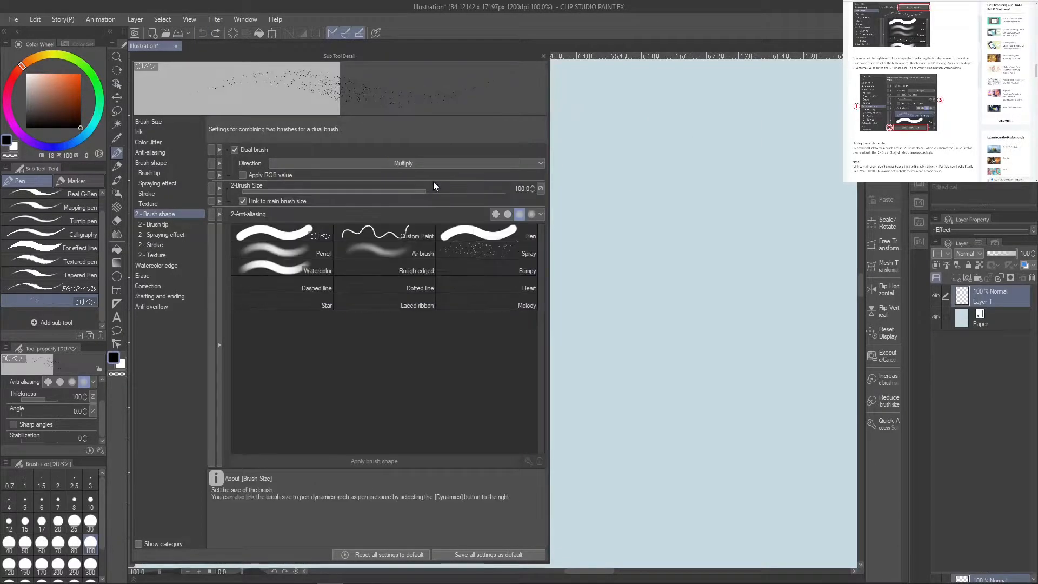
Set the dual brush Direction to Add (Glow) and then Multiply, painting and undoing a black test stroke with each mode
click(432, 163)
click(400, 196)
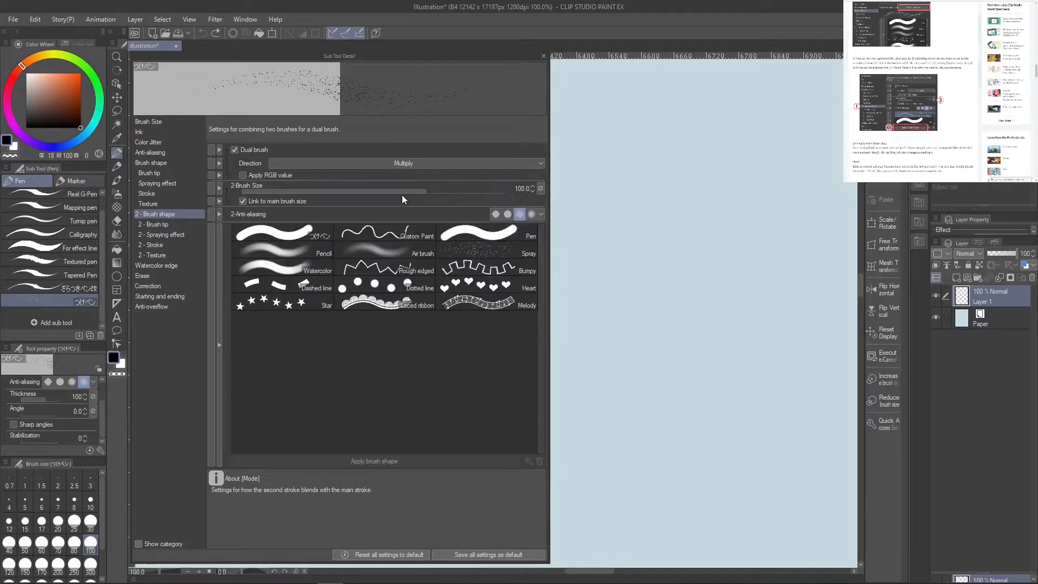
mouse_move(691, 112)
mouse_down()
mouse_move(663, 301)
mouse_move(670, 135)
mouse_up()
click(203, 30)
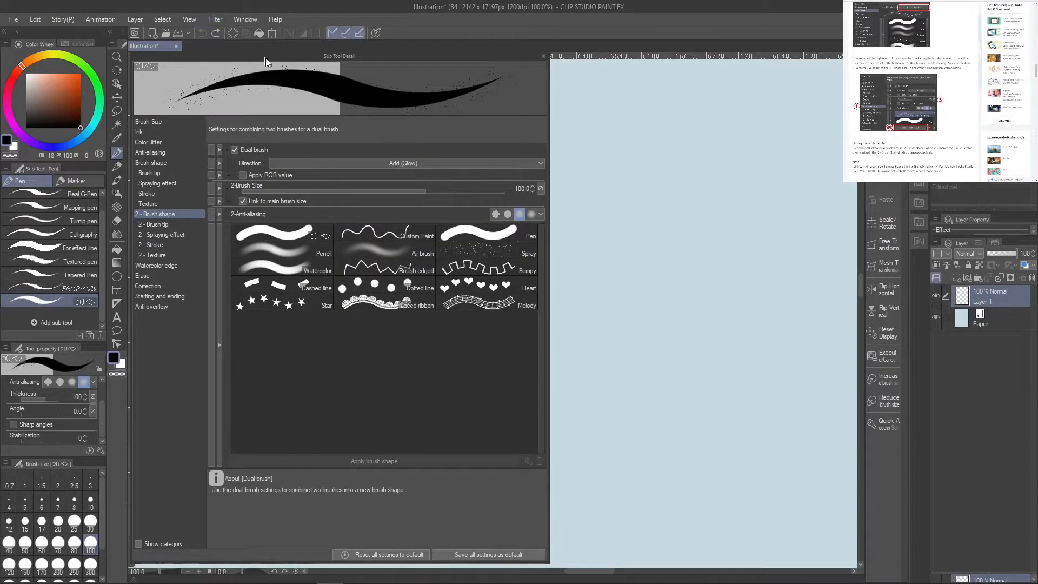
click(343, 162)
click(349, 182)
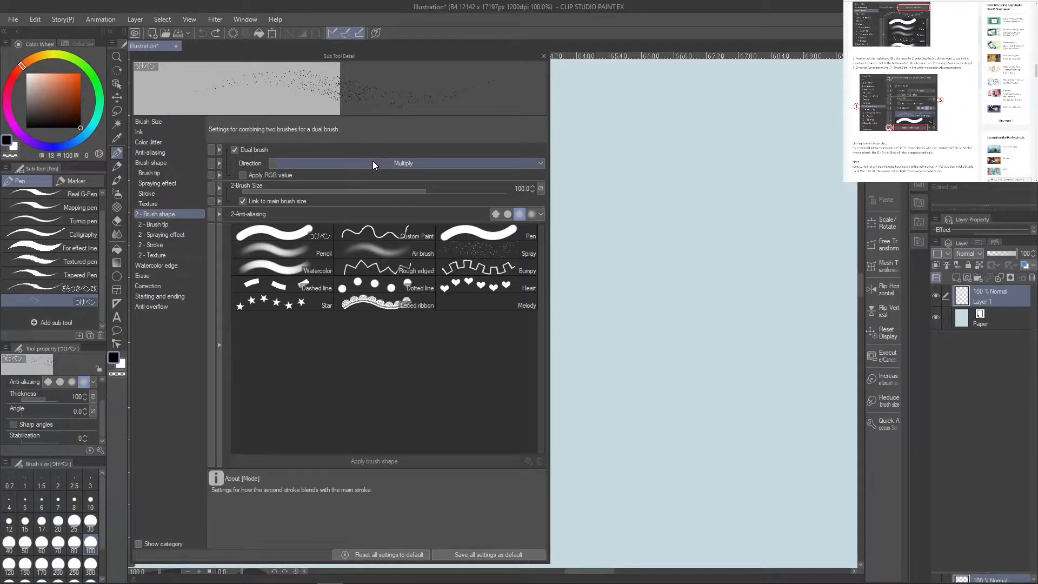
mouse_move(654, 104)
mouse_down()
mouse_move(643, 124)
mouse_move(667, 170)
mouse_move(674, 232)
mouse_move(730, 126)
mouse_move(627, 234)
mouse_move(646, 319)
mouse_move(657, 305)
mouse_move(750, 313)
mouse_move(717, 203)
mouse_move(629, 365)
mouse_move(622, 224)
mouse_move(649, 356)
mouse_move(719, 215)
mouse_up()
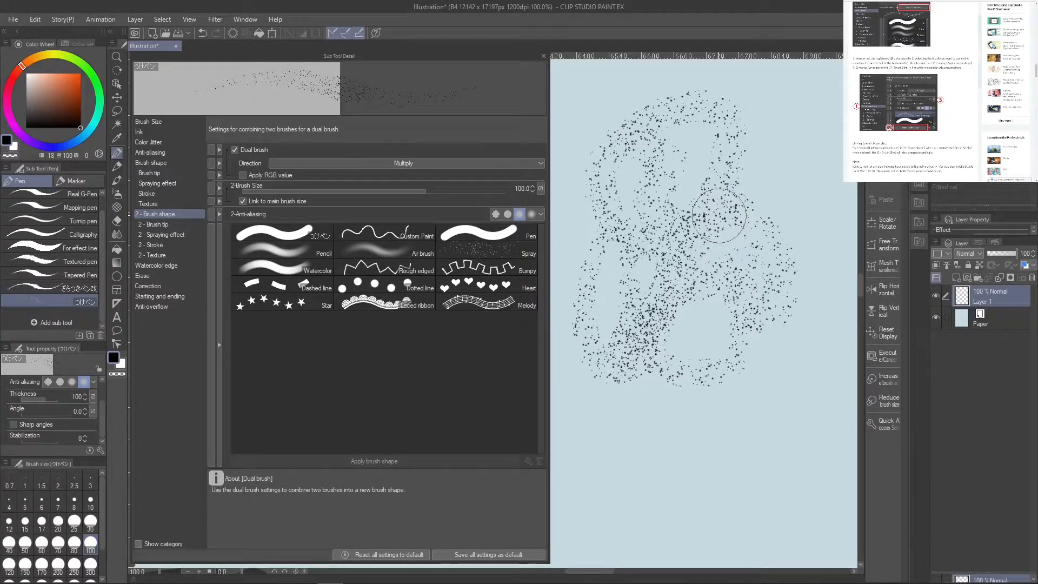
click(202, 33)
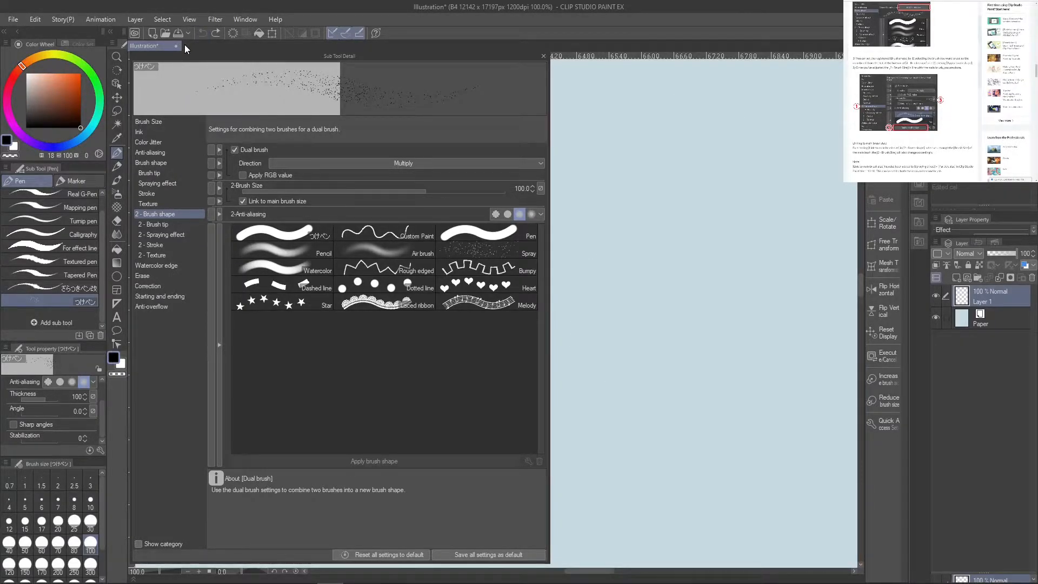
Set the dual brush Direction to Subtract and then Add (Glow), painting and undoing a black test stroke with each mode
click(350, 161)
click(370, 202)
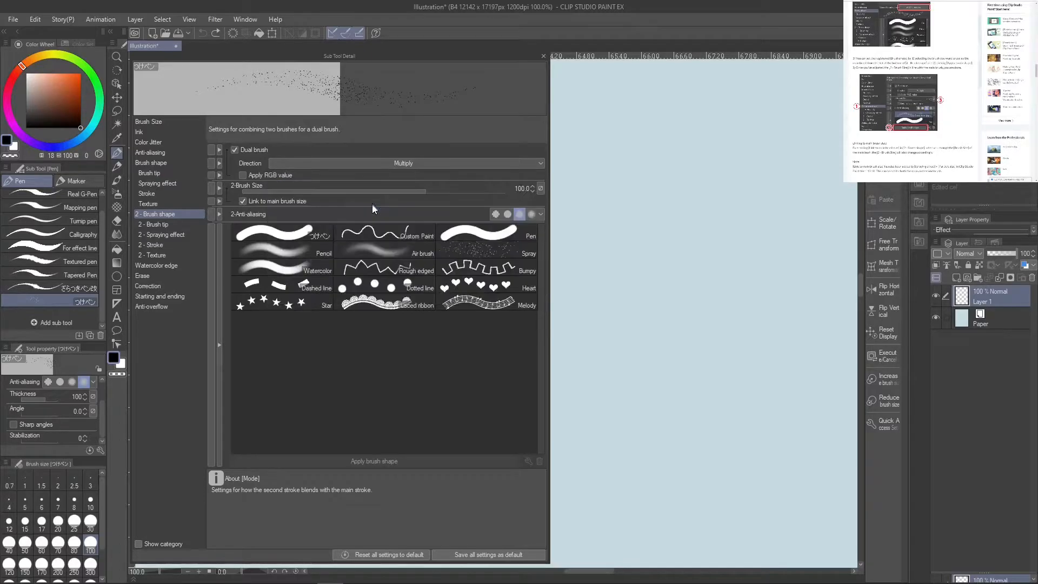
mouse_move(678, 128)
mouse_down()
mouse_move(660, 294)
mouse_move(773, 232)
mouse_move(686, 87)
mouse_move(589, 351)
mouse_move(727, 452)
mouse_move(796, 300)
mouse_up()
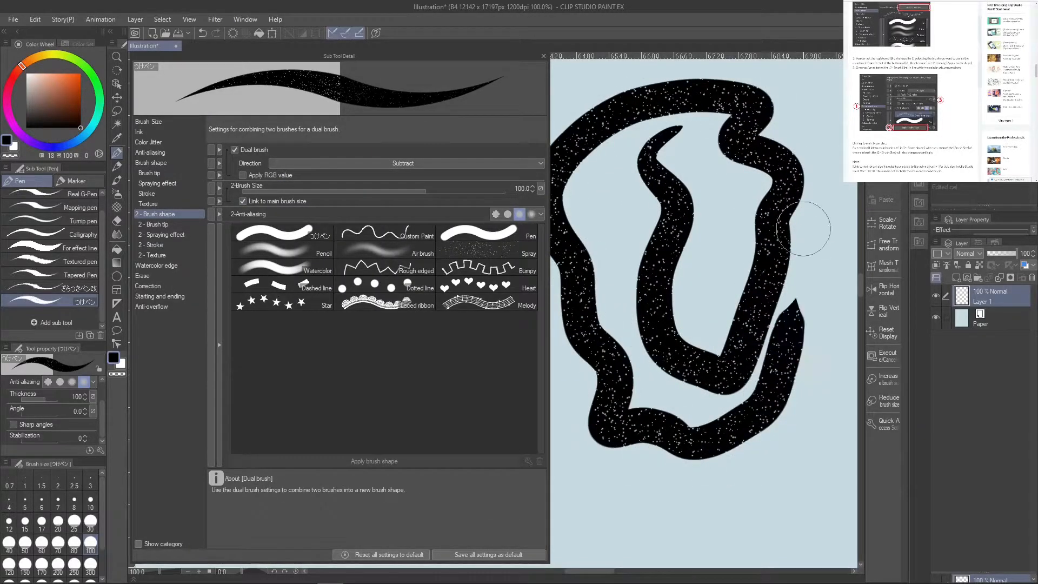
click(202, 31)
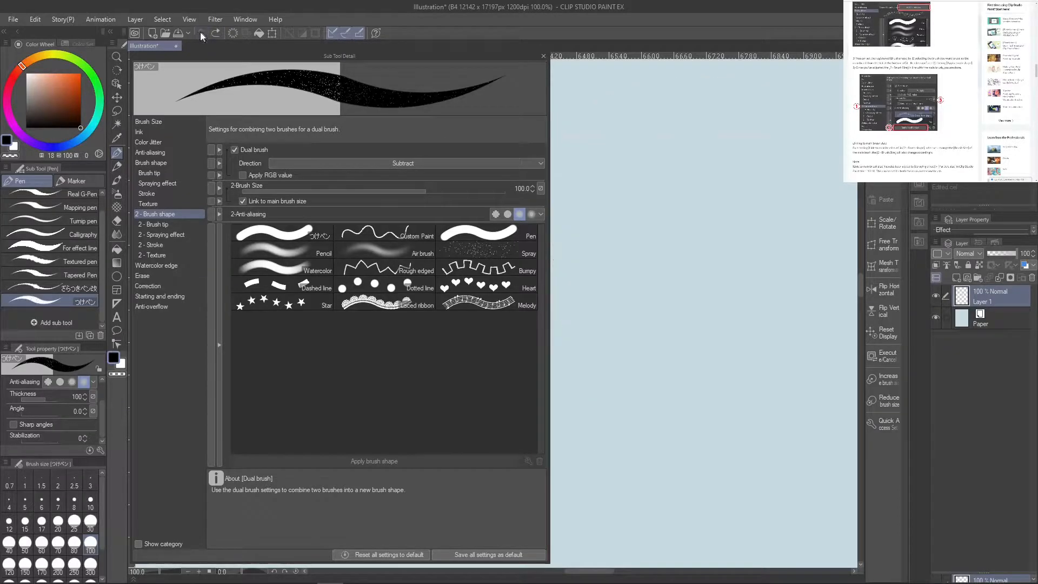
click(409, 164)
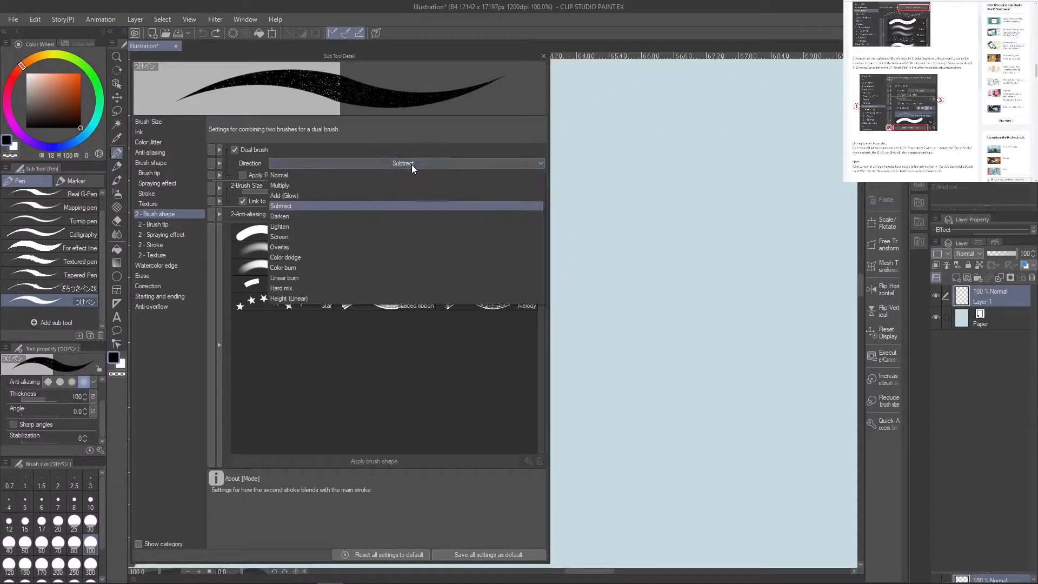
click(403, 196)
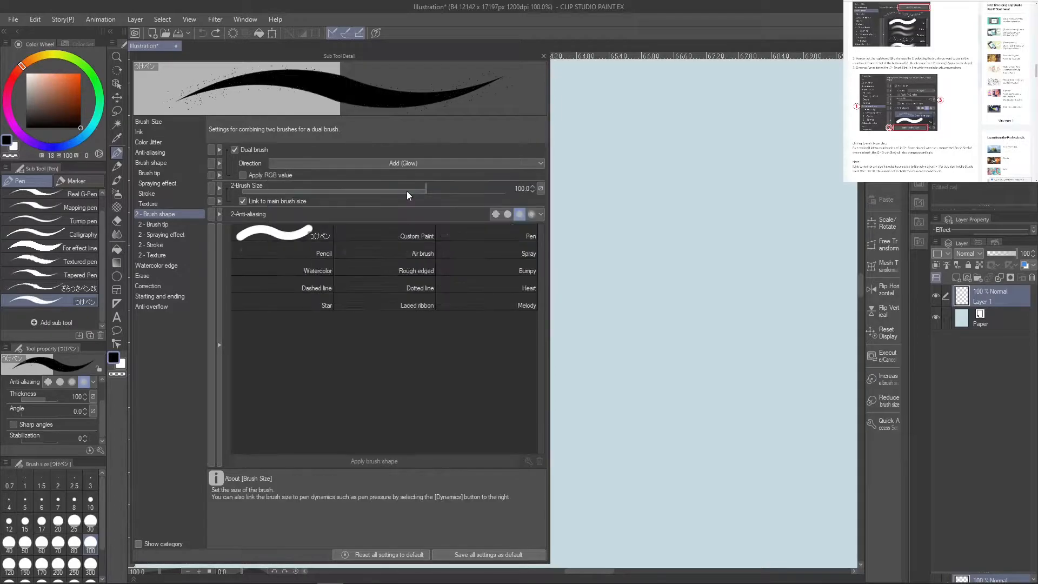
mouse_move(670, 145)
mouse_down()
mouse_move(659, 222)
mouse_move(713, 322)
mouse_move(666, 455)
mouse_move(796, 338)
mouse_move(726, 180)
mouse_move(715, 127)
mouse_move(558, 197)
mouse_move(624, 372)
mouse_move(605, 497)
mouse_up()
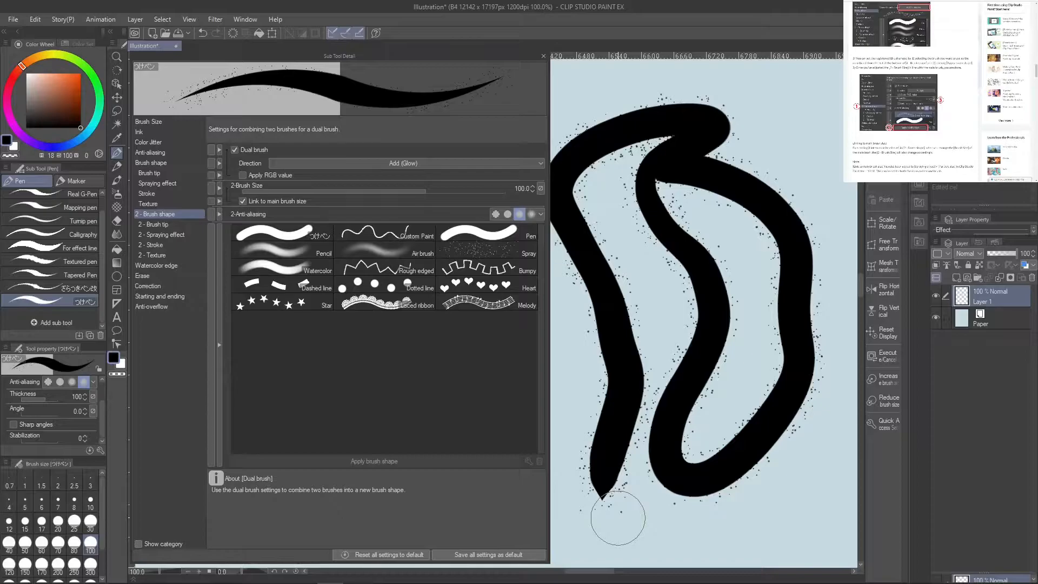
click(200, 33)
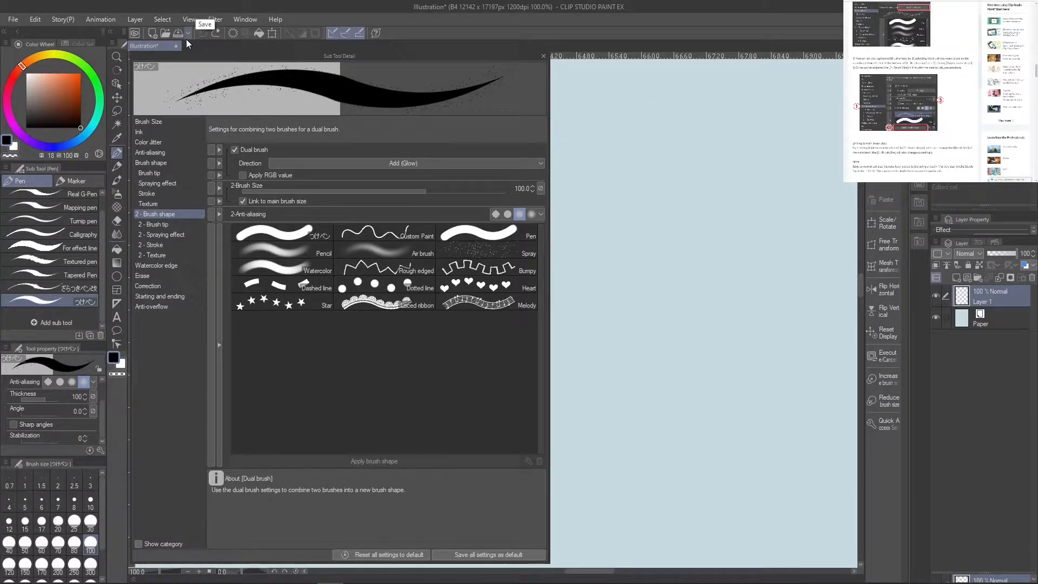
Set the second brush's spraying effect particle size to 35.7 and paint a black test stroke on the canvas
click(156, 224)
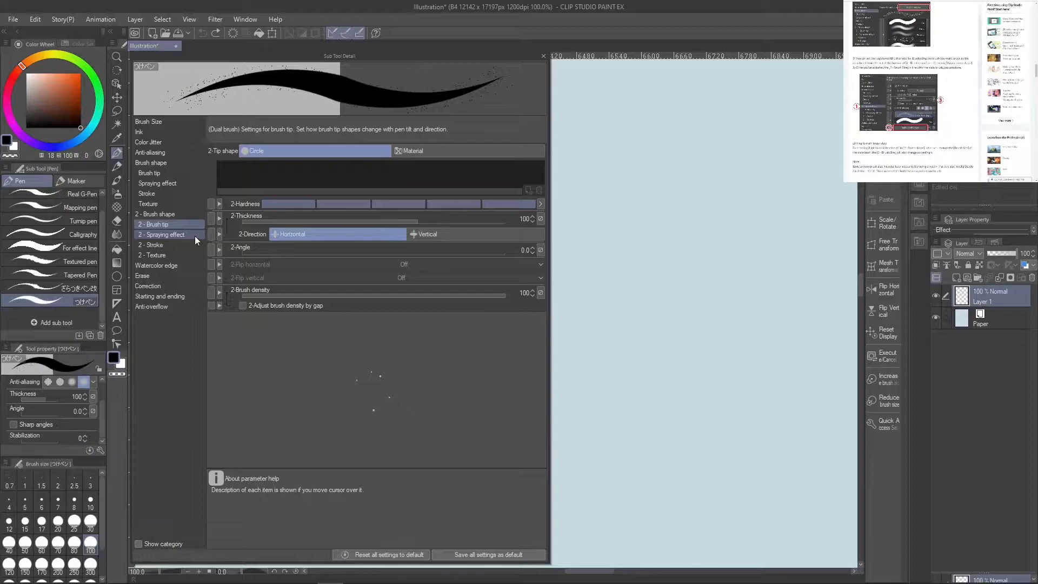
click(184, 243)
click(184, 235)
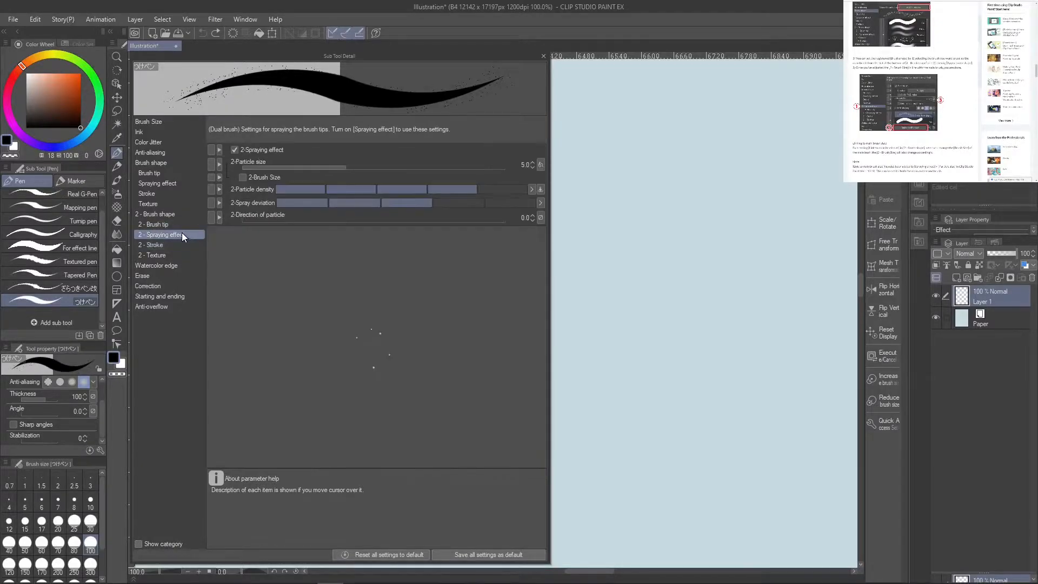
click(363, 167)
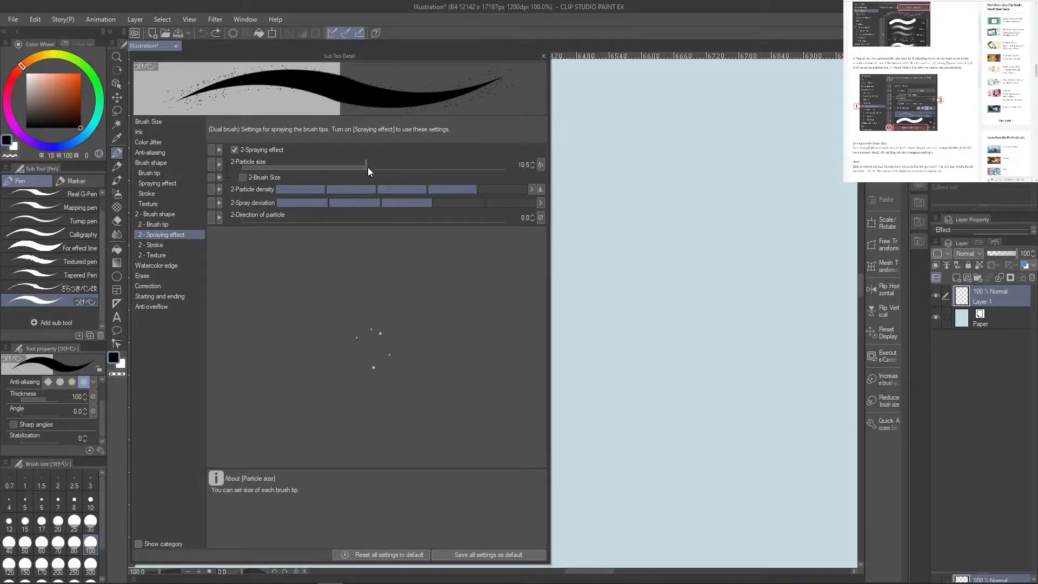
drag(476, 167, 398, 160)
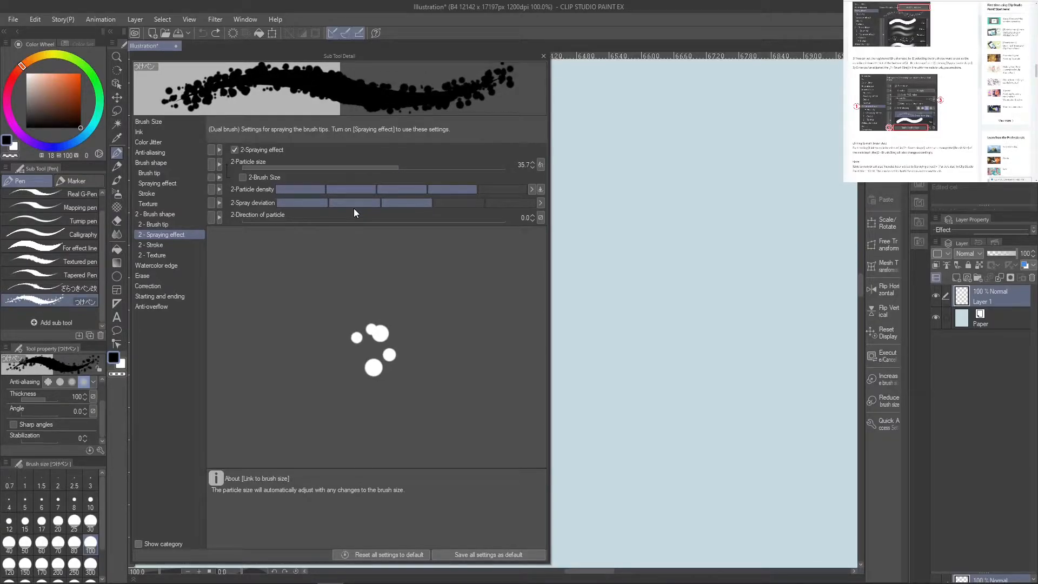
mouse_move(633, 130)
mouse_down()
mouse_move(622, 199)
mouse_move(639, 321)
mouse_move(685, 449)
mouse_move(760, 289)
mouse_move(709, 204)
mouse_move(591, 175)
mouse_up()
Set the dual brush Direction to Subtract, clear the old stroke, and paint and undo a new black test stroke
click(169, 212)
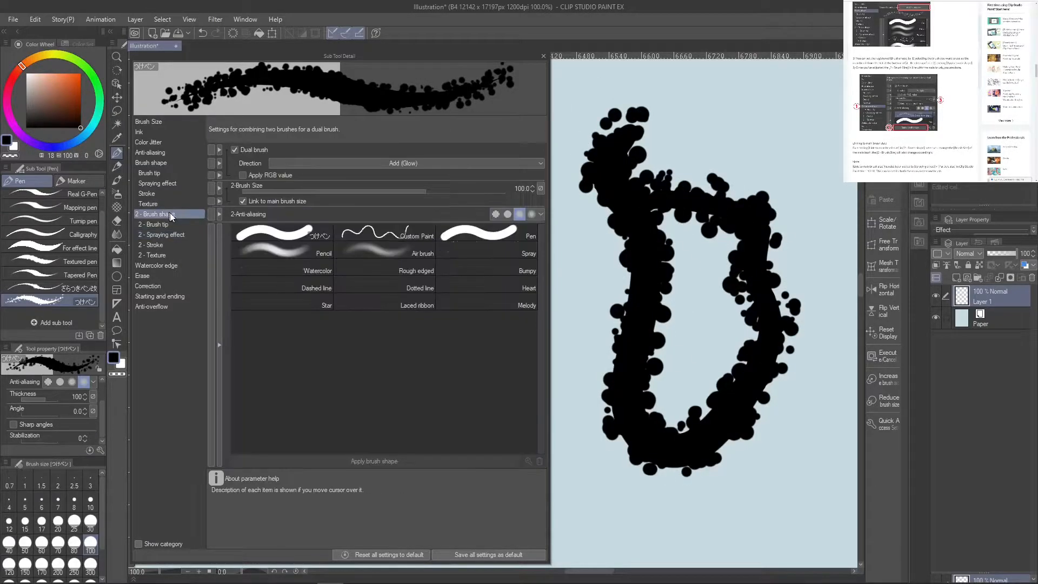
click(366, 164)
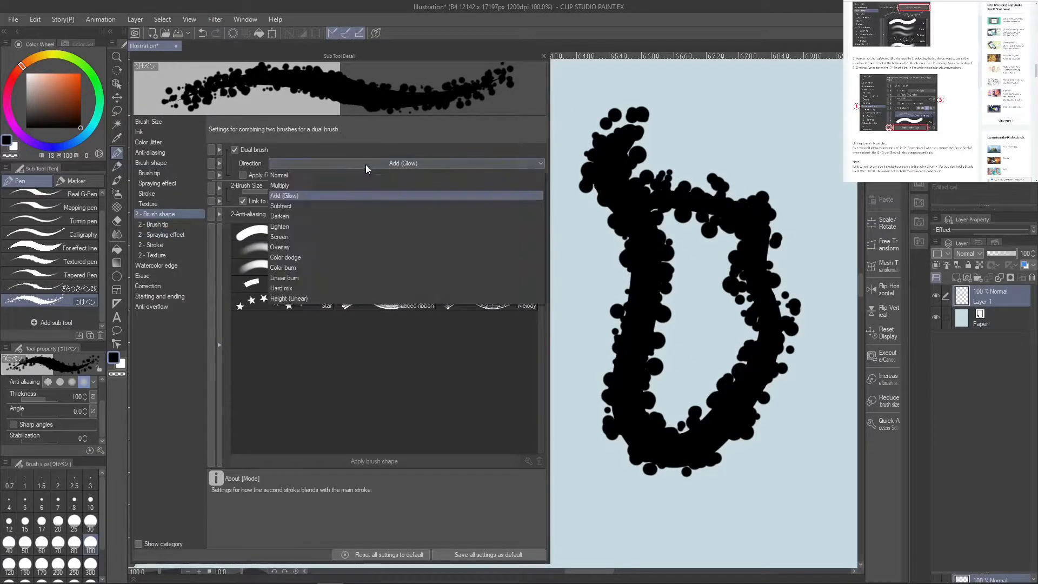
click(321, 205)
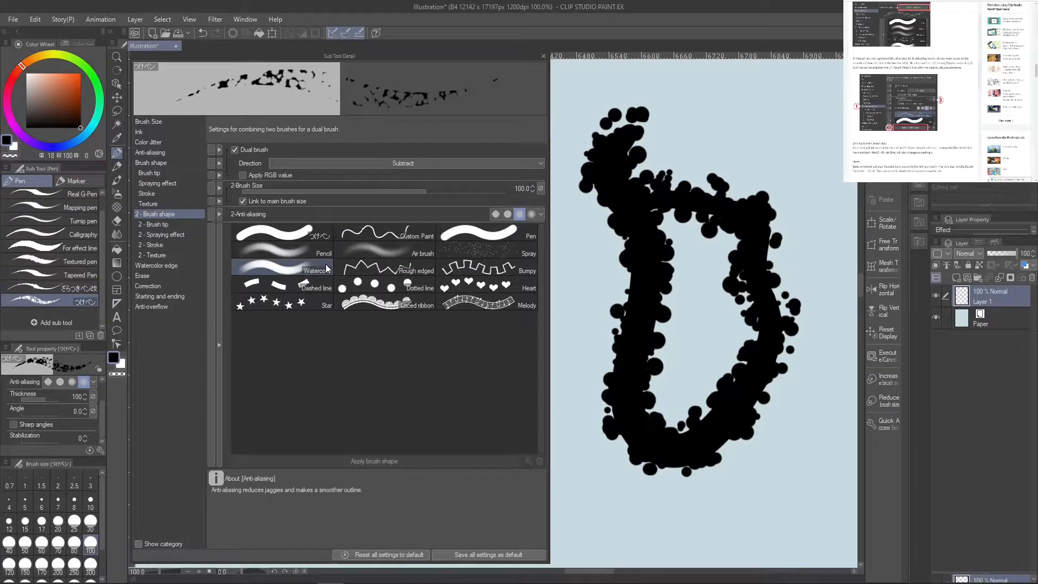
click(202, 33)
mouse_move(756, 129)
mouse_down()
mouse_move(596, 205)
mouse_move(610, 292)
mouse_move(657, 348)
mouse_move(728, 351)
mouse_move(699, 295)
mouse_move(617, 374)
mouse_move(672, 448)
mouse_move(781, 394)
mouse_move(784, 259)
mouse_move(750, 177)
mouse_move(708, 143)
mouse_move(636, 170)
mouse_move(600, 200)
mouse_move(597, 280)
mouse_move(670, 307)
mouse_move(733, 312)
mouse_move(722, 357)
mouse_move(632, 357)
mouse_move(636, 422)
mouse_move(767, 428)
mouse_move(787, 268)
mouse_move(742, 149)
mouse_move(805, 97)
mouse_up()
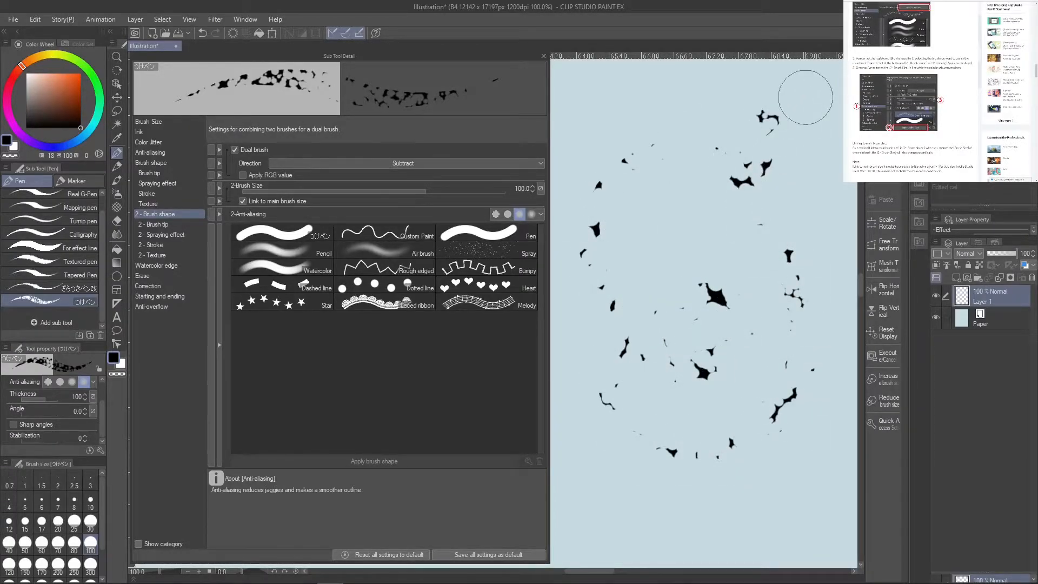
click(204, 36)
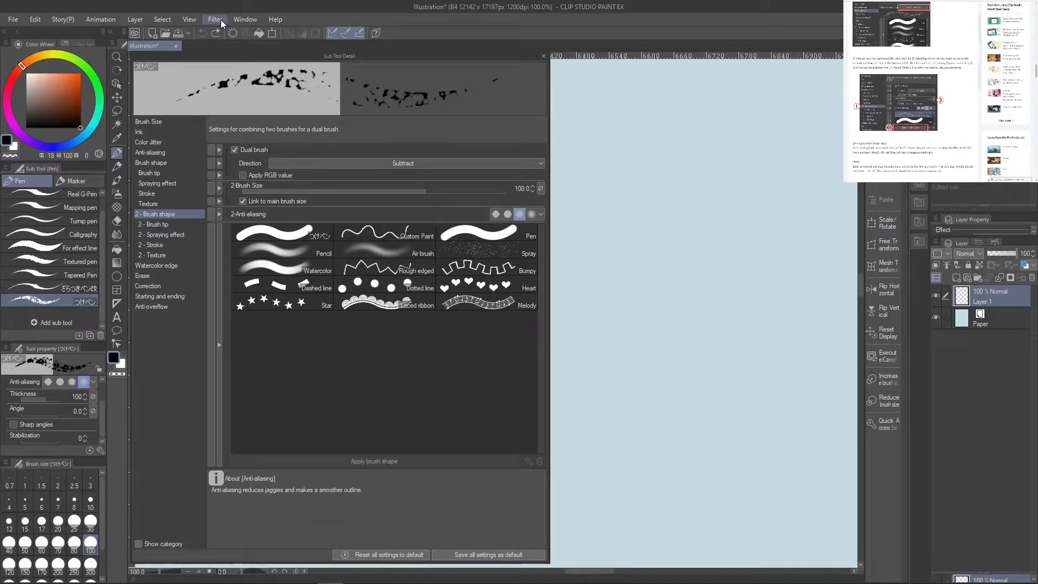
Paint a short black test stroke, return the drawing color to black after sampling the canvas color, and undo the stroke
drag(573, 105, 652, 103)
right_click(729, 103)
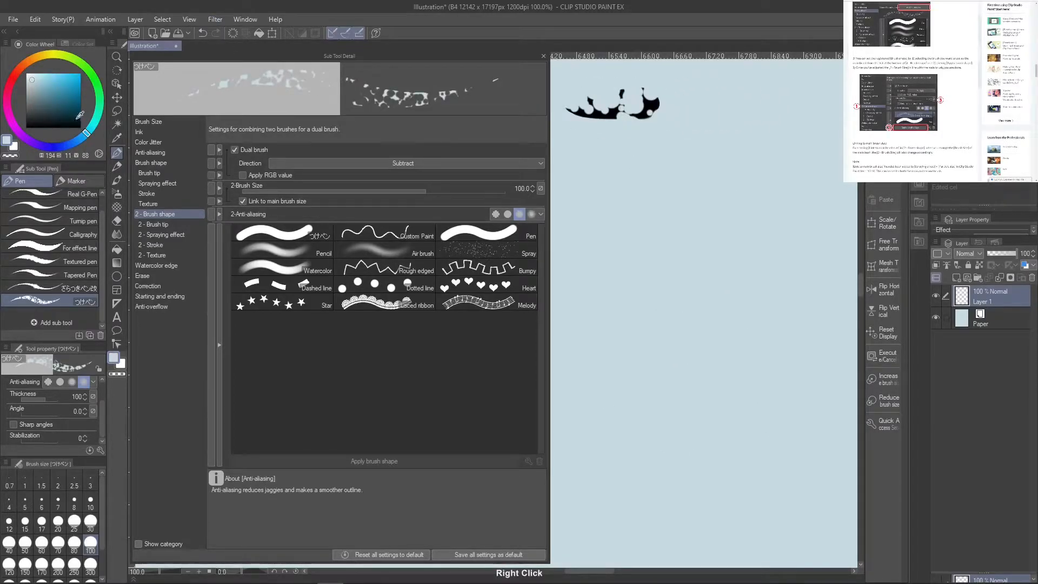
drag(78, 119, 85, 132)
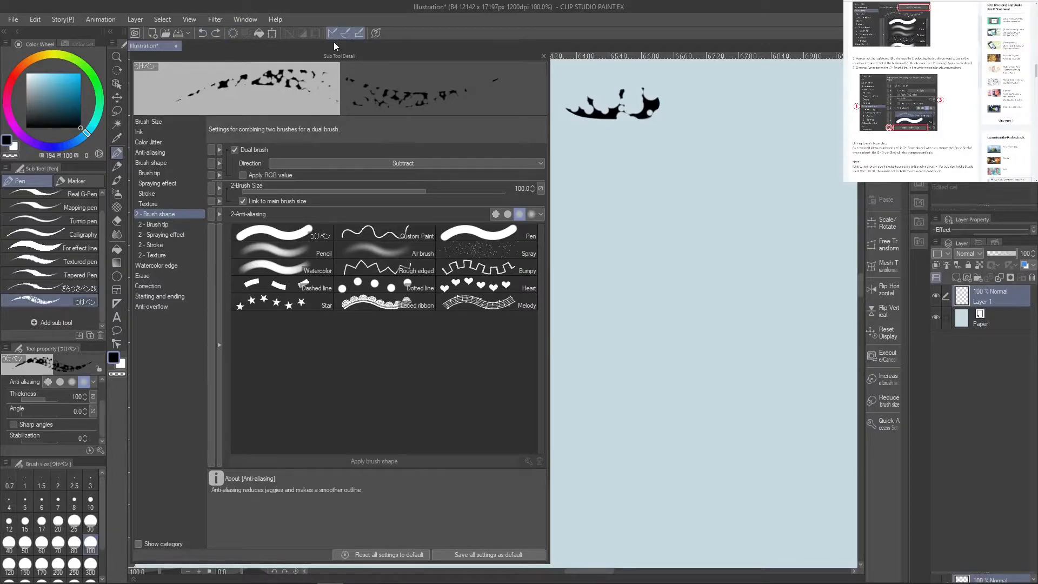
click(202, 34)
Paint several winding black test strokes in Subtract mode, undo them, and paint a few shorter ones
mouse_move(577, 112)
mouse_down()
mouse_move(763, 124)
mouse_move(730, 212)
mouse_move(581, 215)
mouse_up()
mouse_move(643, 253)
mouse_down()
mouse_move(637, 298)
mouse_move(649, 336)
mouse_move(744, 377)
mouse_move(770, 408)
mouse_move(761, 432)
mouse_move(694, 442)
mouse_move(656, 465)
mouse_move(674, 495)
mouse_move(723, 498)
mouse_move(828, 456)
mouse_move(823, 383)
mouse_move(775, 311)
mouse_move(696, 292)
mouse_move(742, 243)
mouse_move(817, 208)
mouse_move(819, 84)
mouse_up()
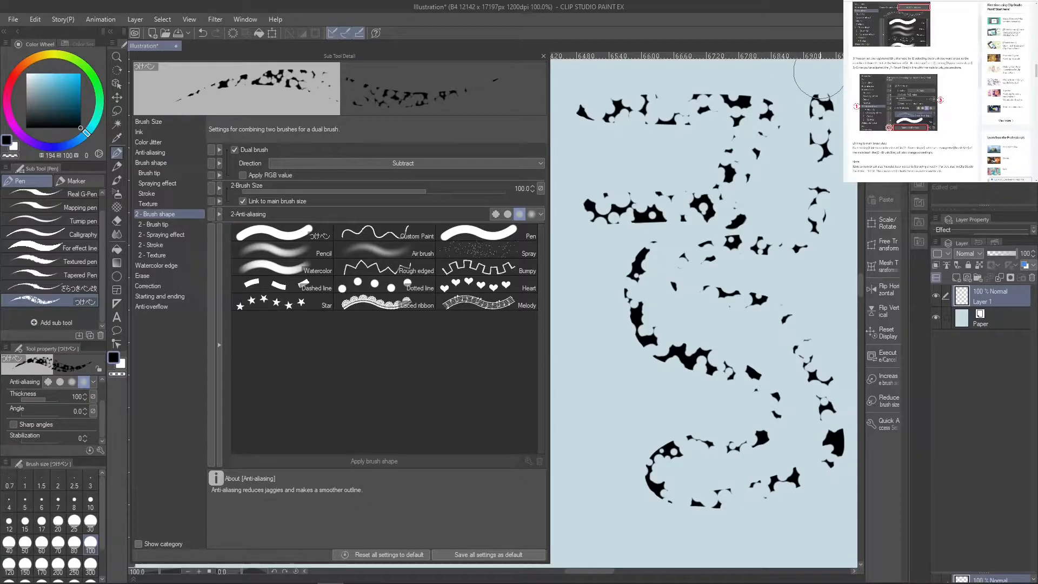
click(204, 30)
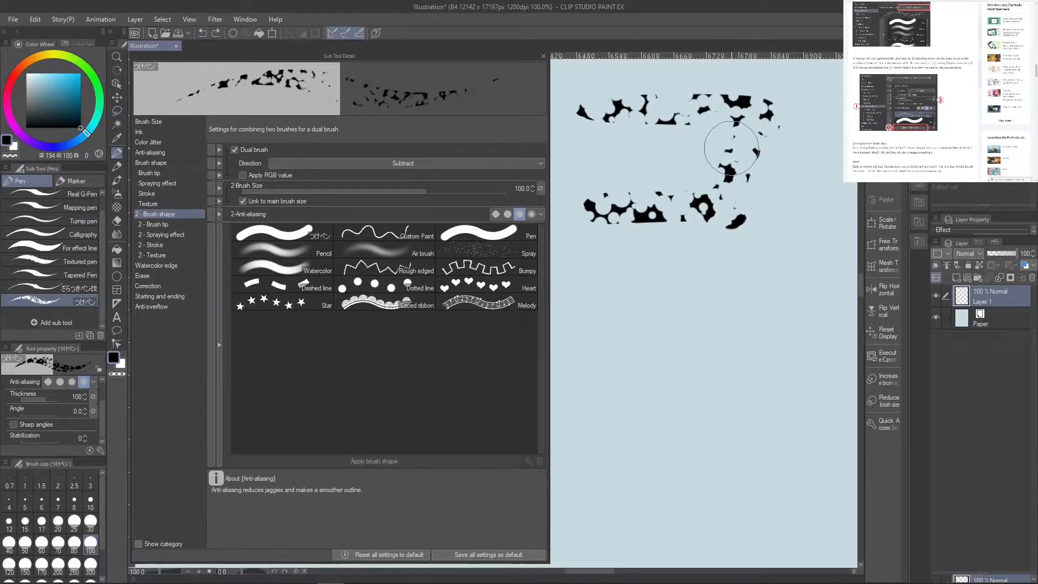
click(204, 32)
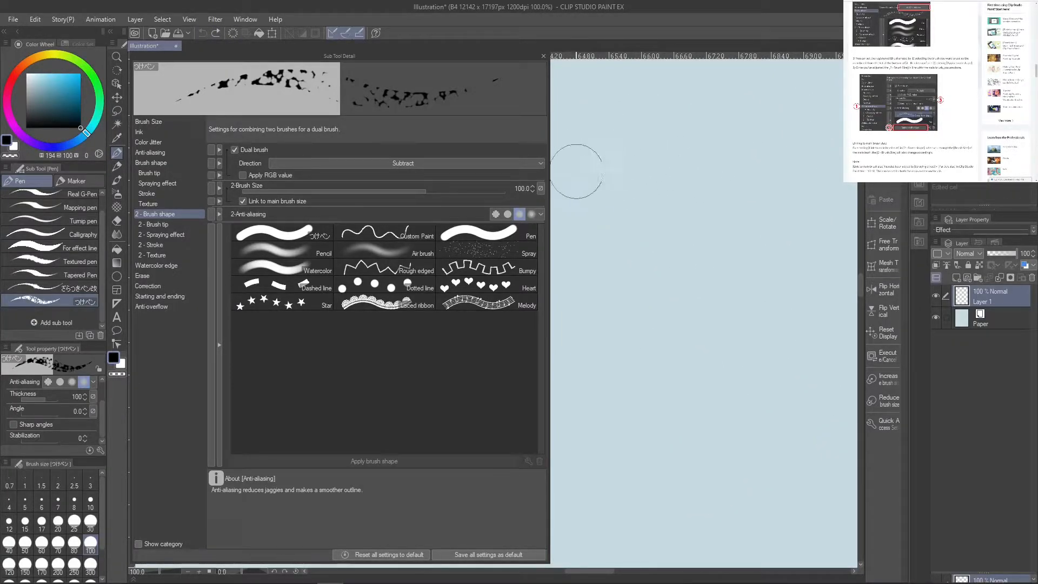
mouse_move(576, 206)
mouse_down()
mouse_move(621, 213)
mouse_move(683, 171)
mouse_move(697, 314)
mouse_up()
Set the second brush's spraying effect particle size to 10.0
click(172, 237)
click(174, 245)
click(177, 255)
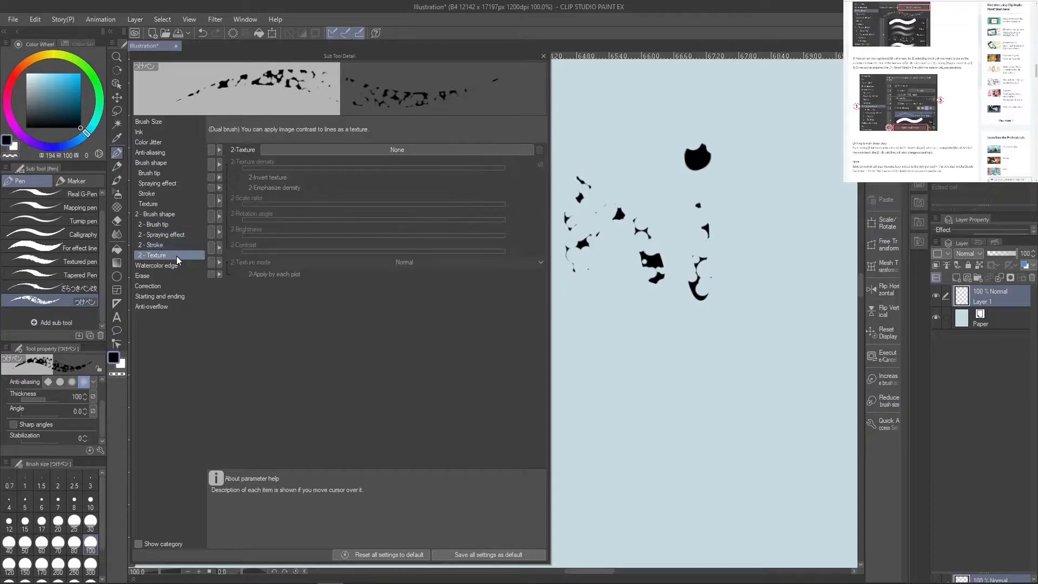
click(181, 235)
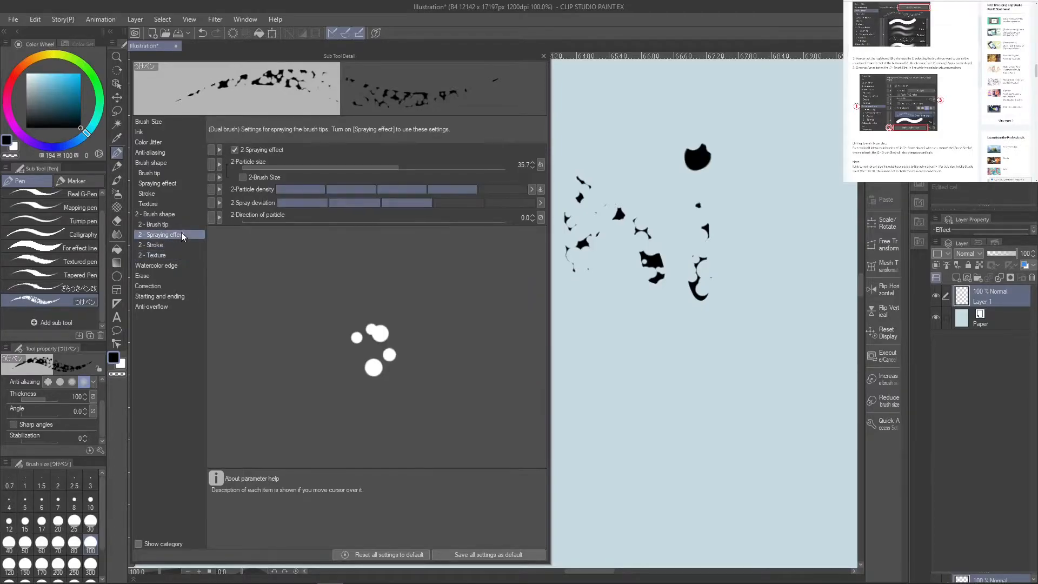
click(360, 168)
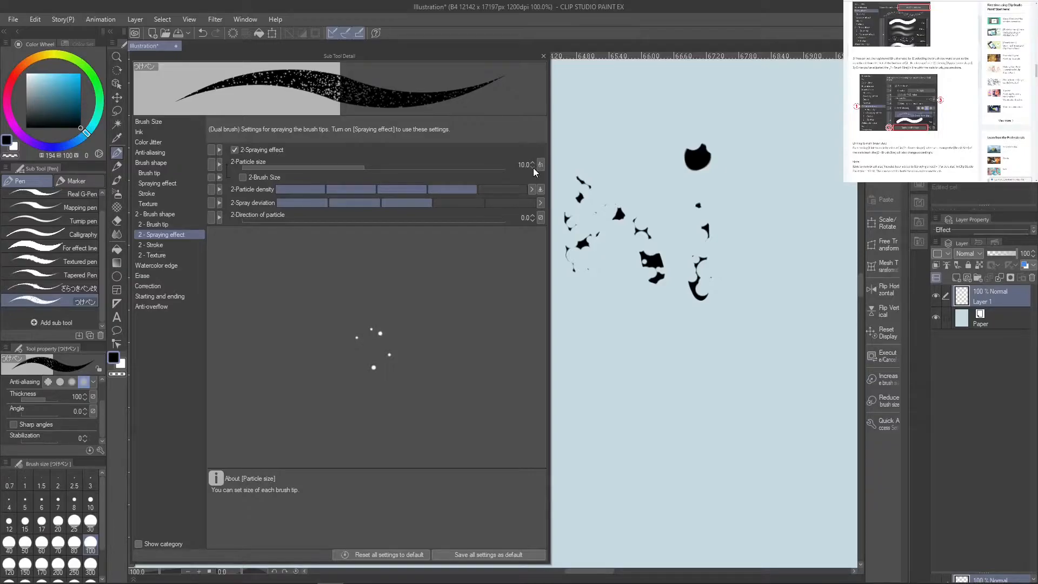
Paint a black test stroke with the smaller spray particles and undo all strokes on the canvas
mouse_move(598, 315)
mouse_down()
mouse_move(764, 430)
mouse_move(791, 309)
mouse_move(670, 196)
mouse_up()
click(202, 32)
click(202, 32)
click(202, 32)
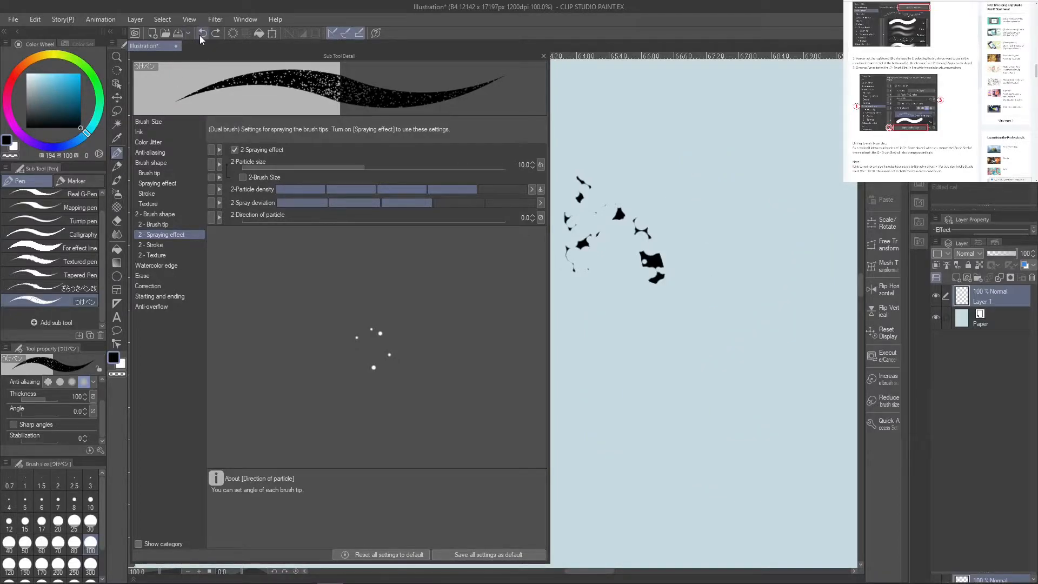
click(202, 32)
Apply the Watercolor preset as the main brush shape and paint a winding black test stroke
click(164, 126)
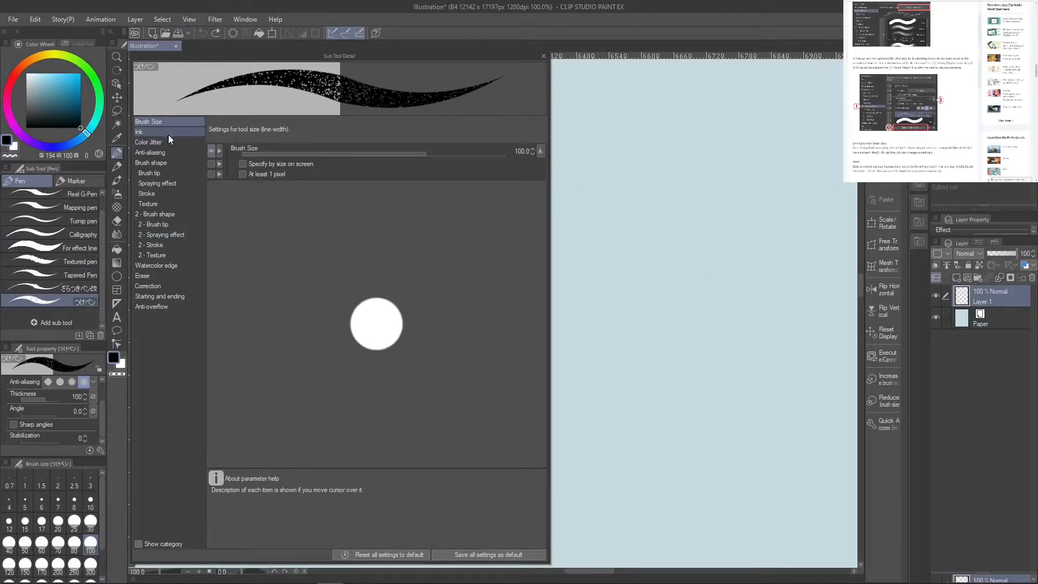
click(183, 134)
click(178, 143)
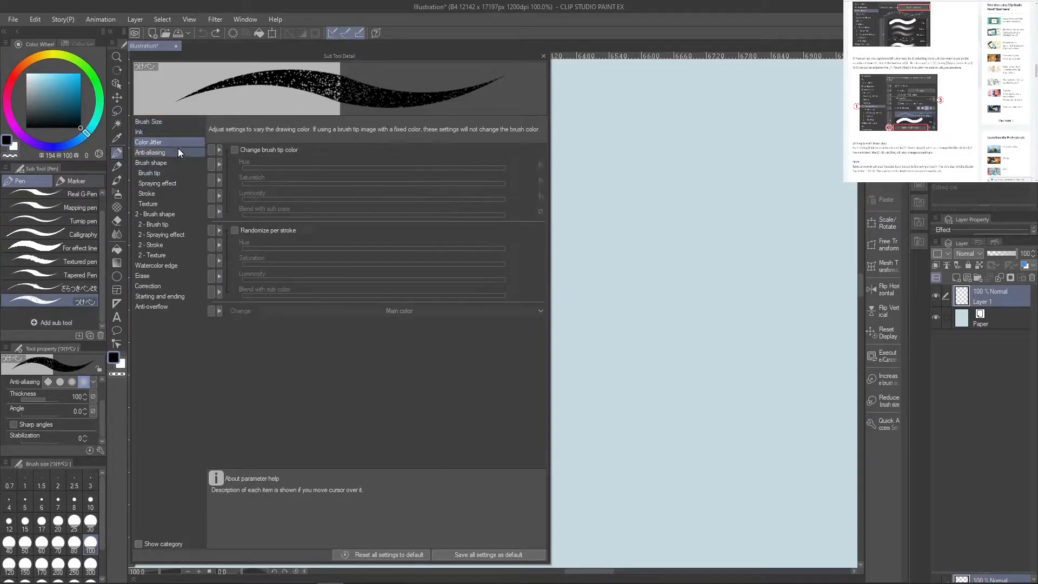
click(179, 151)
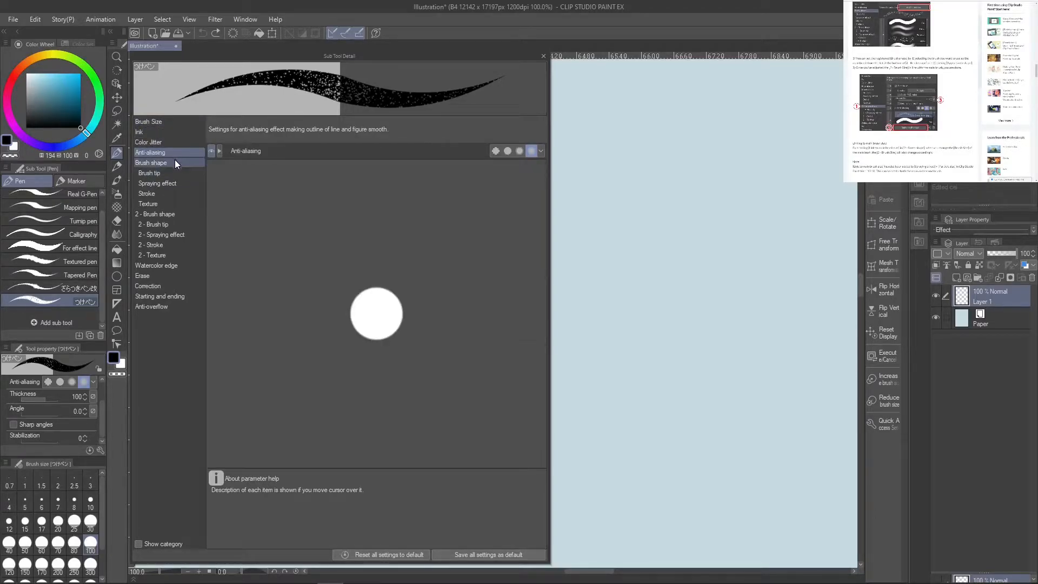
click(174, 162)
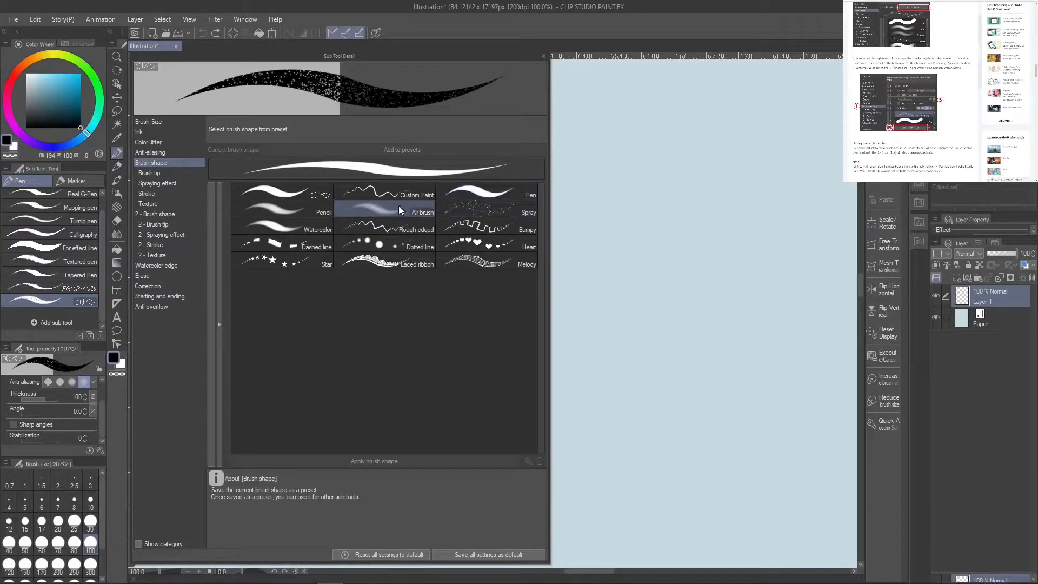
click(319, 224)
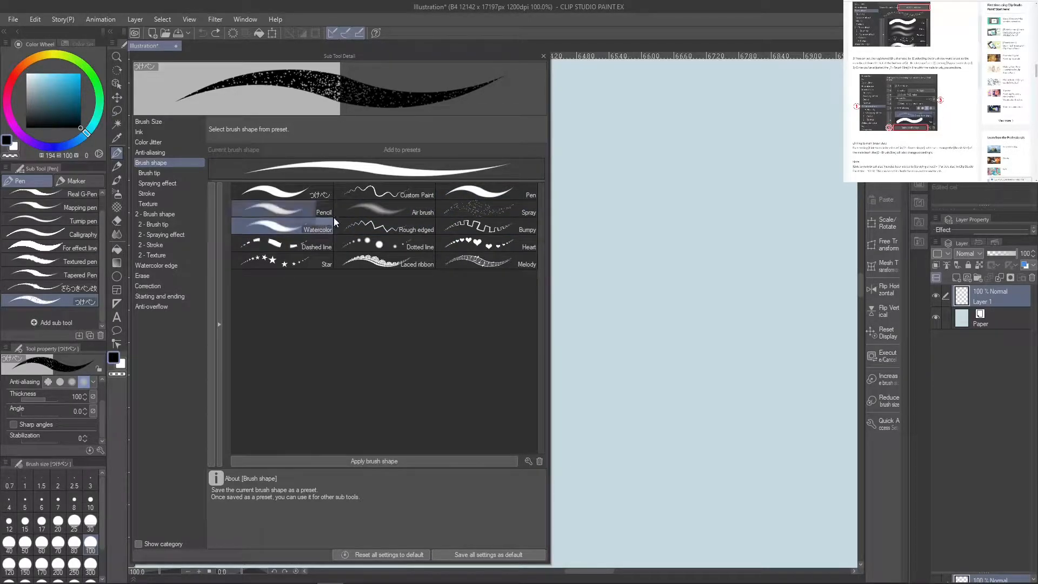
click(371, 461)
mouse_move(662, 161)
mouse_down()
mouse_move(625, 211)
mouse_move(654, 294)
mouse_move(621, 389)
mouse_move(644, 461)
mouse_move(725, 382)
mouse_move(733, 249)
mouse_move(760, 192)
mouse_move(741, 125)
mouse_move(673, 301)
mouse_up()
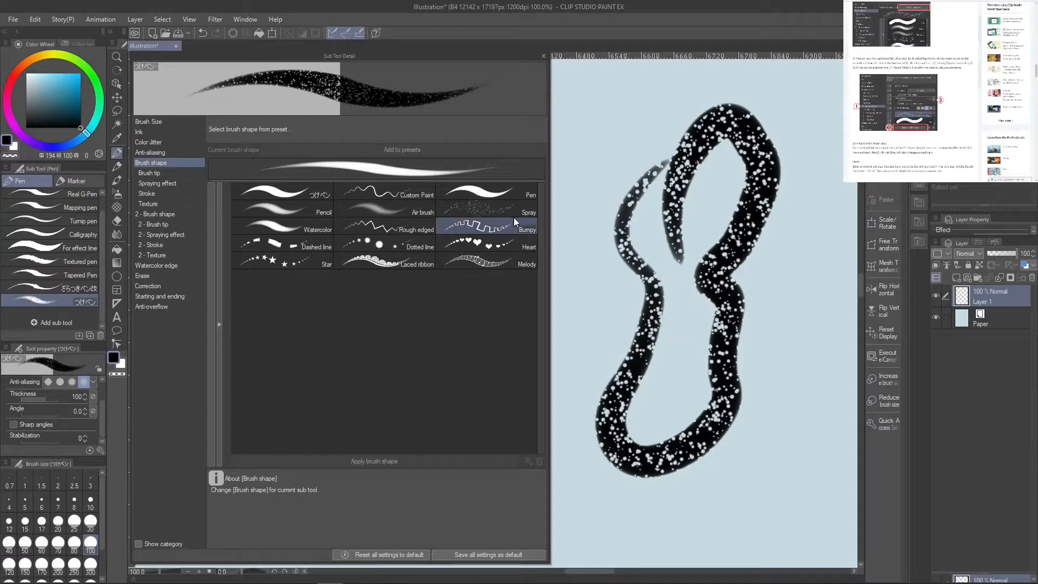
Apply the Bumpy preset as the main brush shape, paint a test stroke, and undo all strokes on the canvas
click(525, 230)
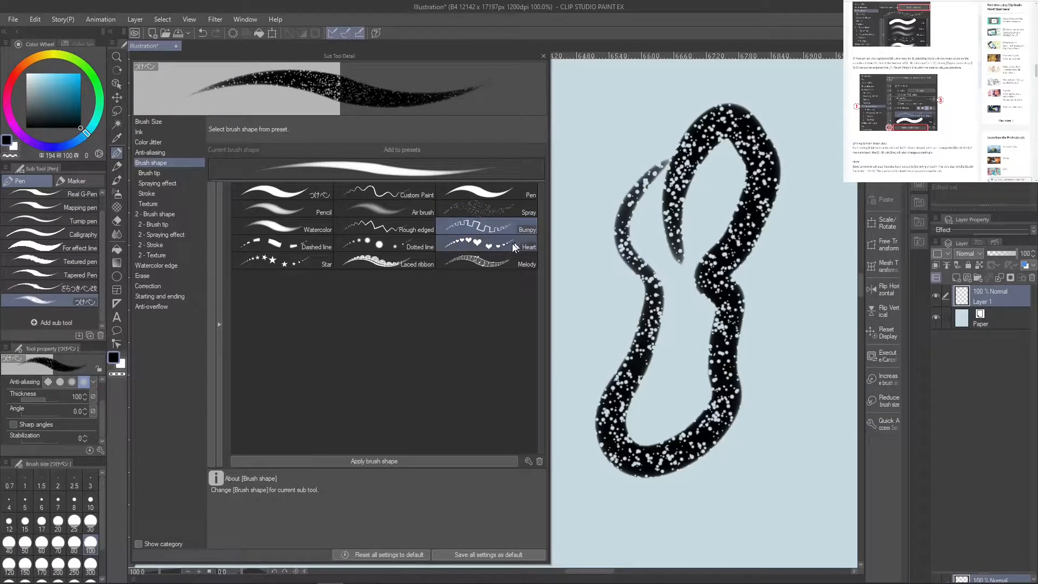
click(417, 461)
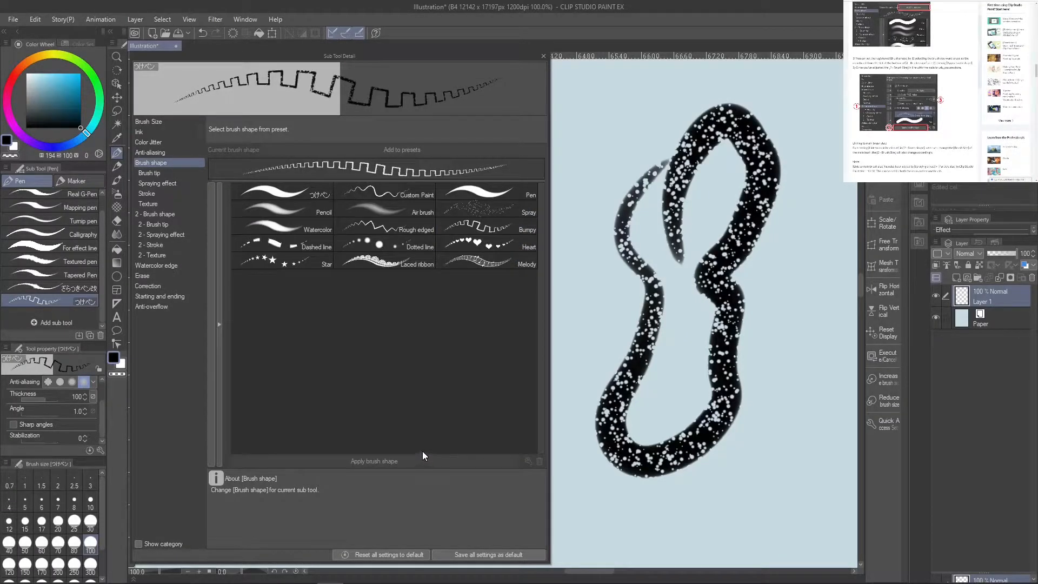
mouse_move(762, 154)
mouse_down()
mouse_move(670, 254)
mouse_move(806, 442)
mouse_move(747, 523)
mouse_move(794, 436)
mouse_move(805, 254)
mouse_move(813, 346)
mouse_move(729, 535)
mouse_move(703, 459)
mouse_up()
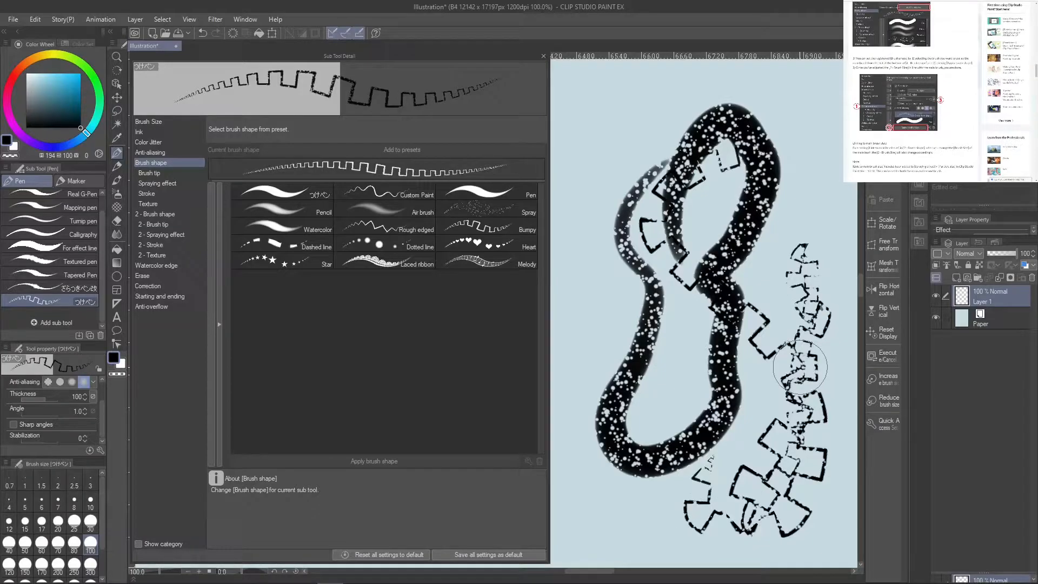
click(202, 32)
click(202, 32)
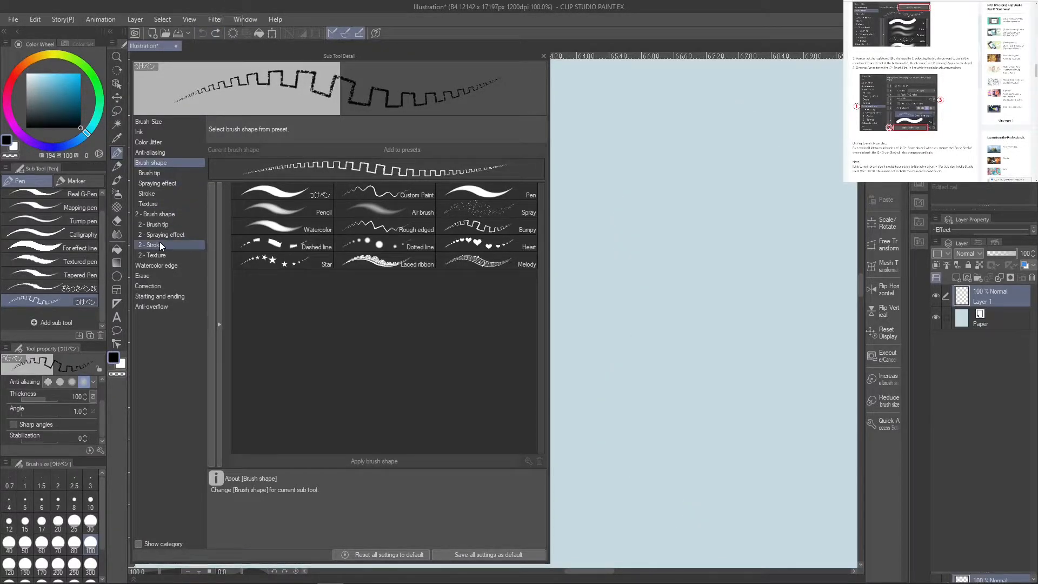
Apply the Laced ribbon preset as the main brush shape and paint a curved test stroke
click(484, 245)
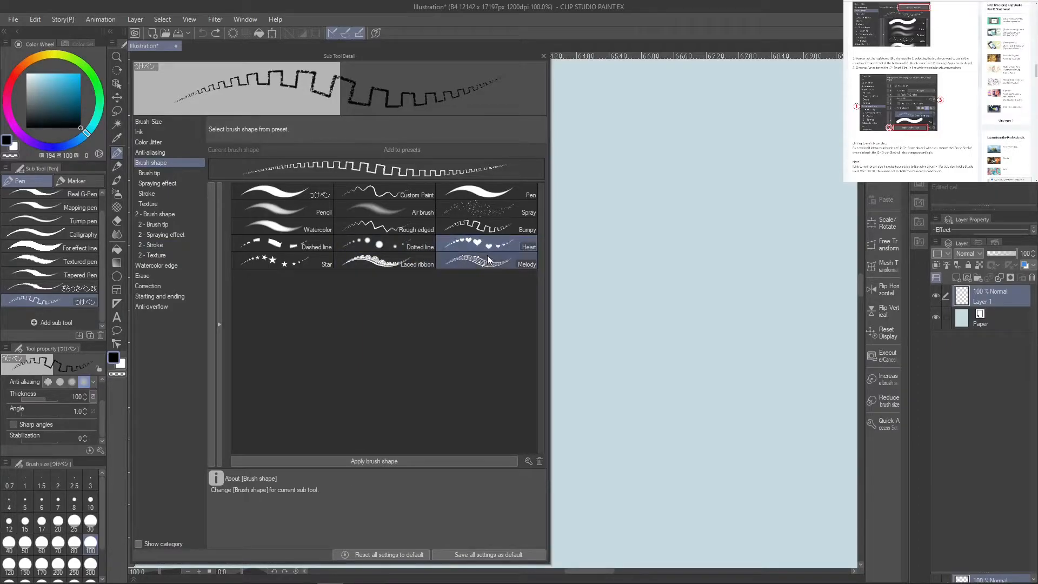
click(403, 263)
click(373, 462)
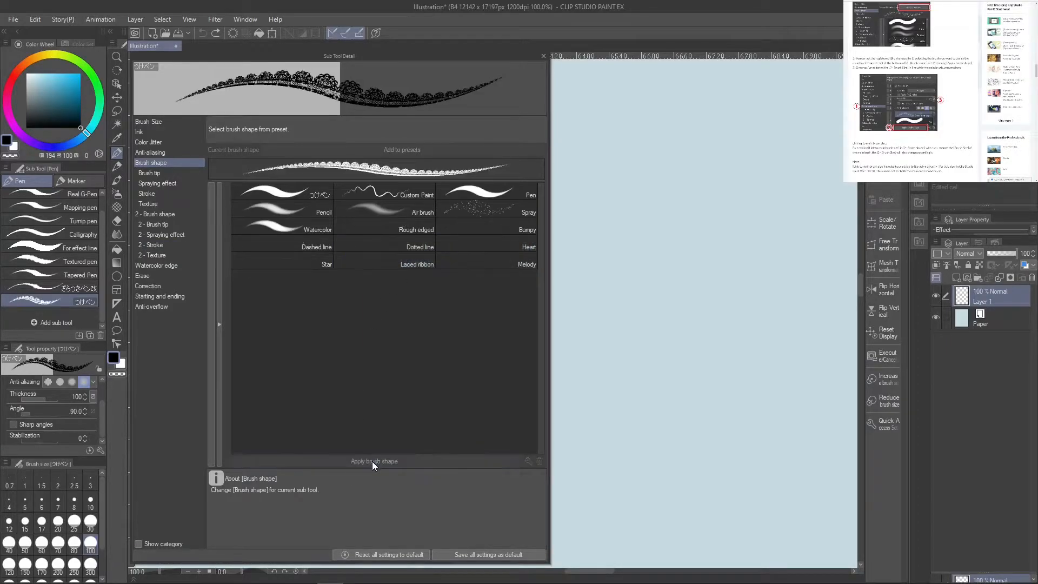
mouse_move(684, 118)
mouse_down()
mouse_move(633, 192)
mouse_move(634, 270)
mouse_move(674, 340)
mouse_move(768, 363)
mouse_move(790, 284)
mouse_move(759, 199)
mouse_move(849, 95)
mouse_up()
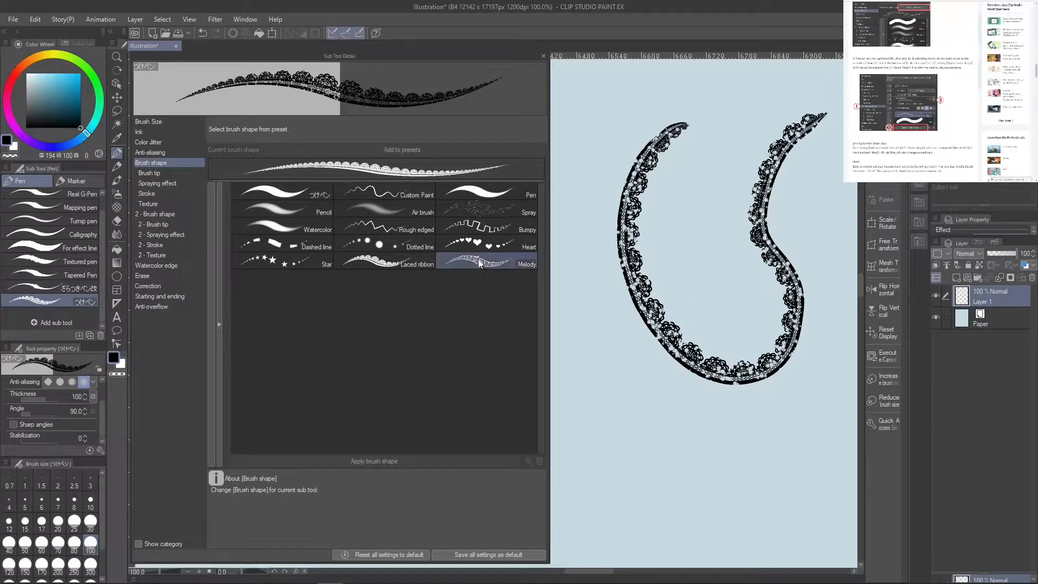
Apply the Melody preset as the second brush shape, undo the previous stroke, and paint a long winding test stroke
click(170, 214)
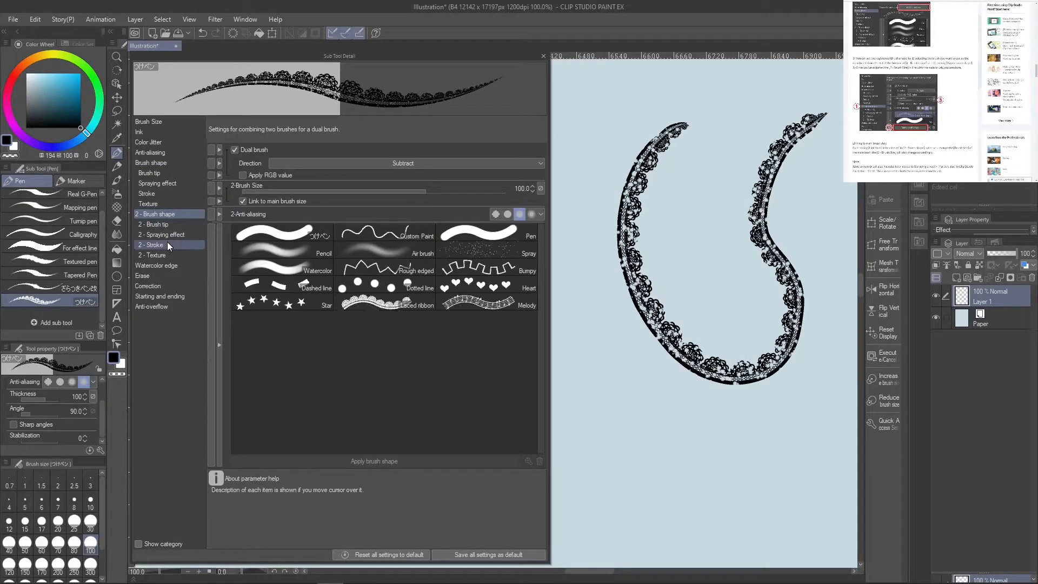
click(497, 303)
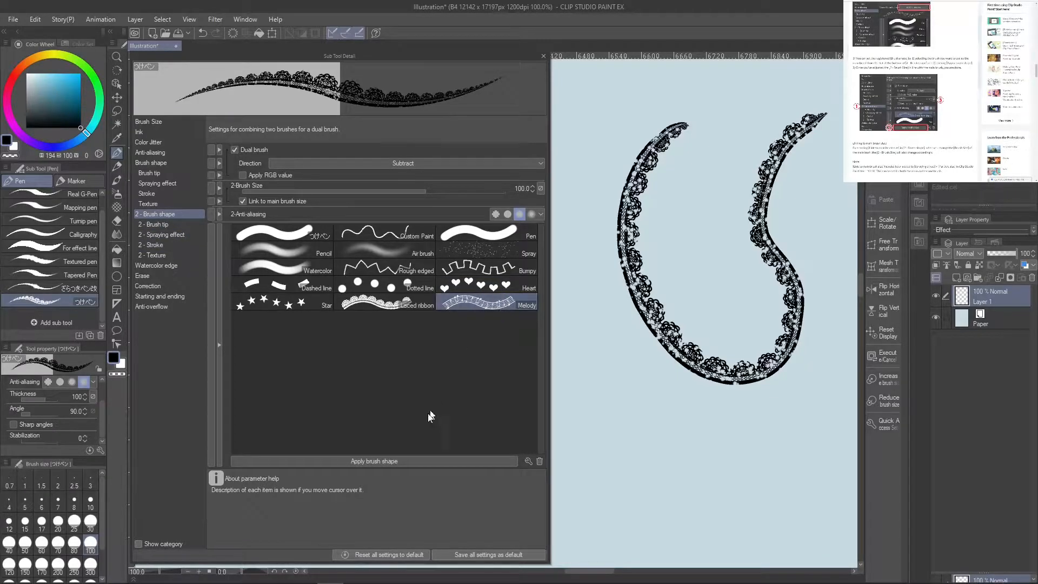
click(411, 460)
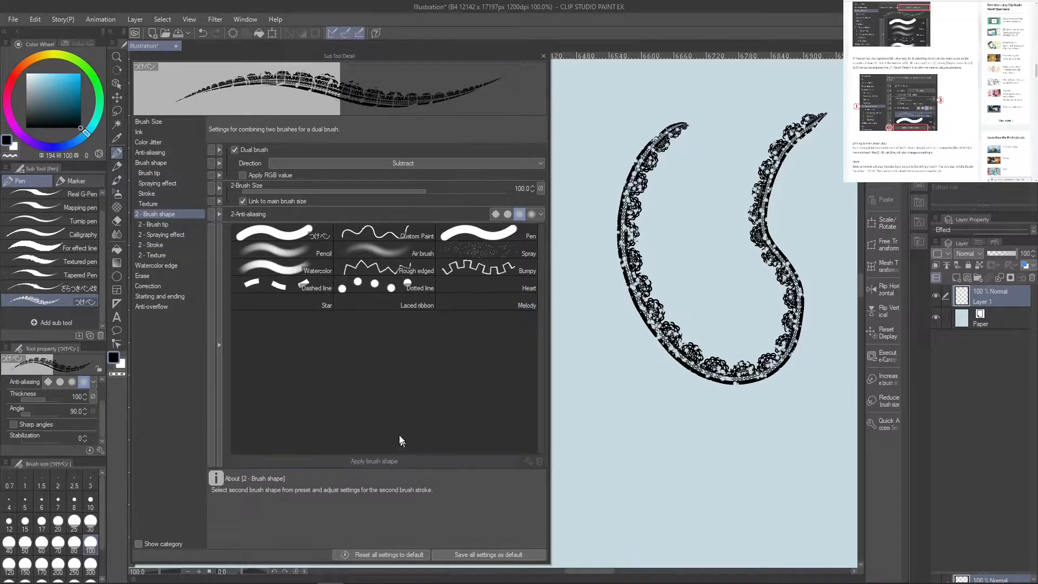
click(203, 35)
mouse_move(596, 107)
mouse_down()
mouse_move(595, 179)
mouse_move(624, 313)
mouse_move(705, 372)
mouse_move(786, 315)
mouse_move(773, 232)
mouse_move(727, 156)
mouse_move(799, 138)
mouse_move(837, 236)
mouse_move(817, 416)
mouse_move(679, 490)
mouse_move(643, 422)
mouse_move(702, 304)
mouse_move(663, 198)
mouse_move(647, 101)
mouse_move(663, 86)
mouse_up()
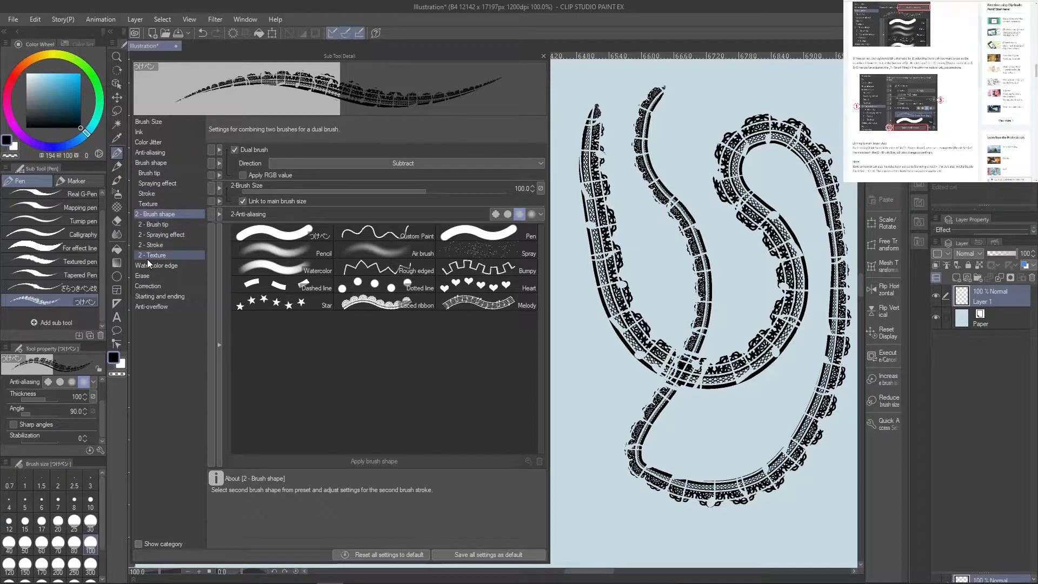
Switch the dual brush's blending mode to Normal and on to Multiply
click(348, 163)
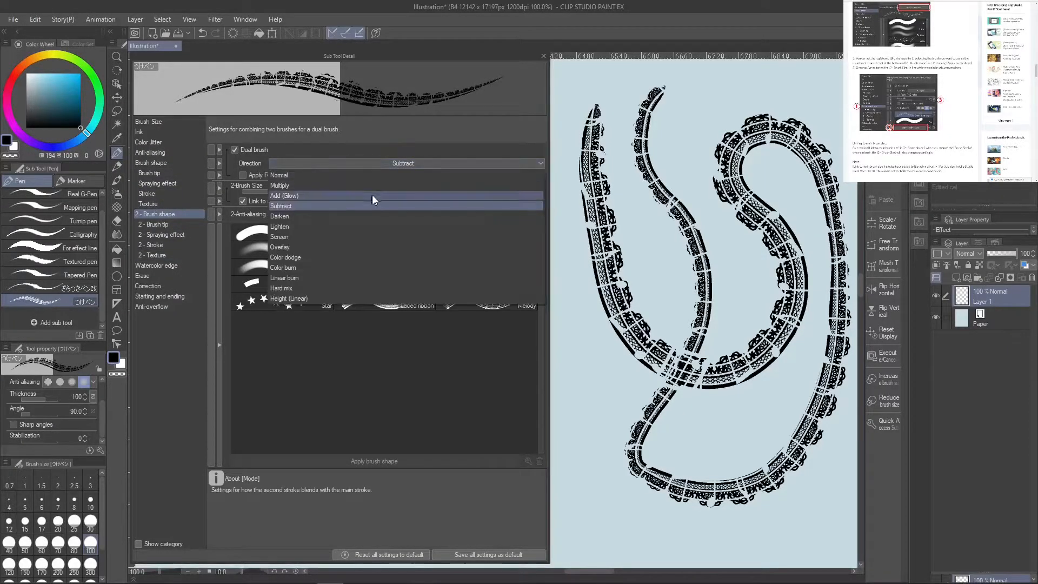
click(384, 174)
click(400, 164)
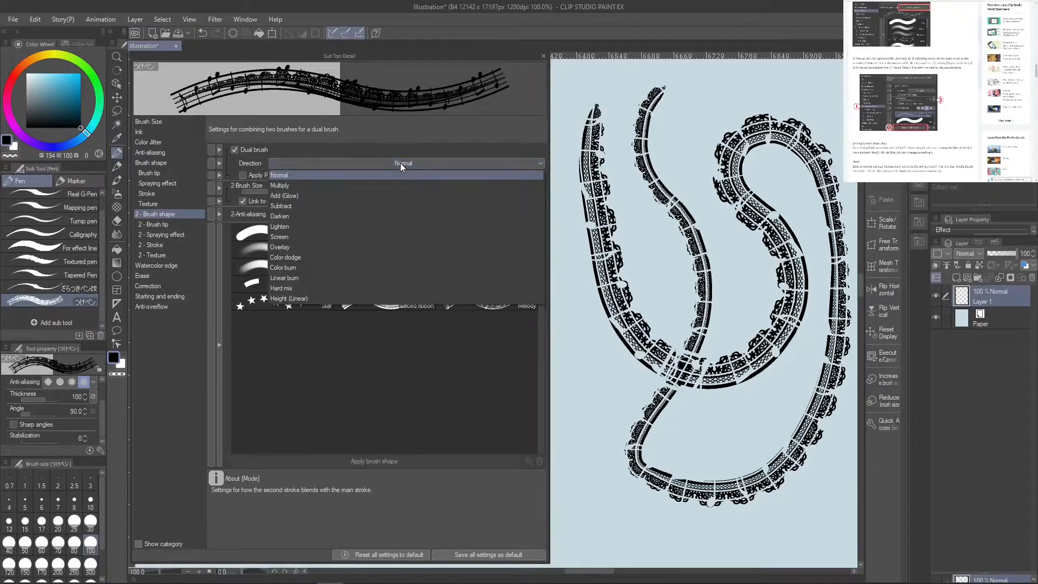
click(405, 164)
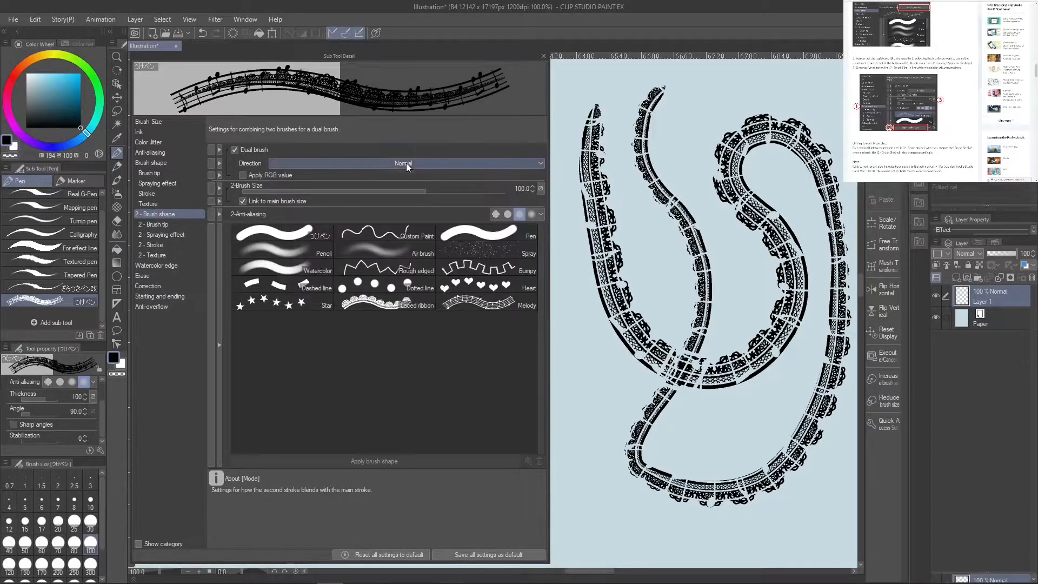
click(408, 162)
click(378, 185)
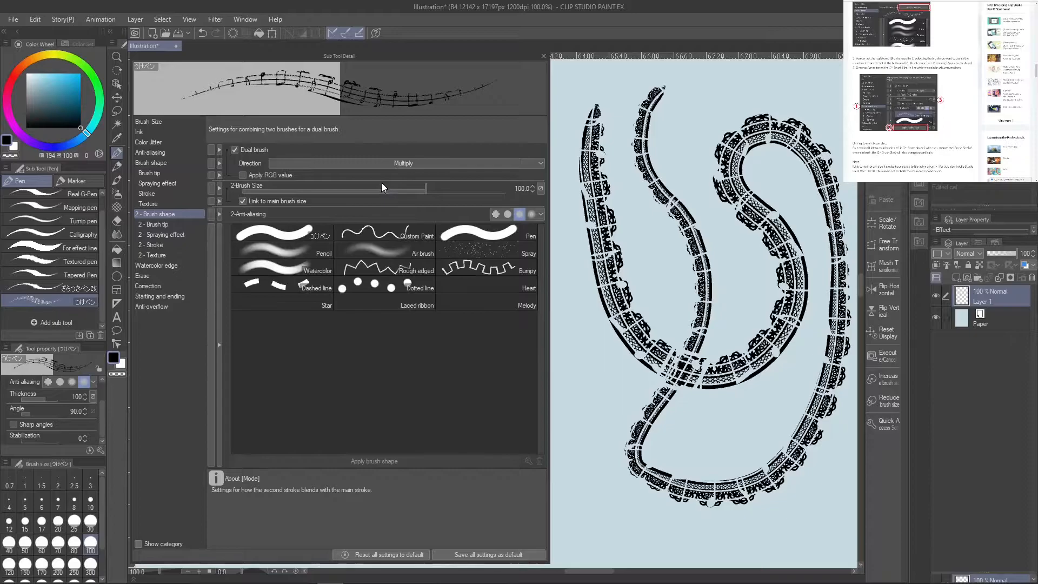
Undo the previous stroke, paint a long looping test stroke in Multiply mode, and undo it
click(202, 34)
mouse_move(616, 115)
mouse_down()
mouse_move(618, 177)
mouse_move(745, 333)
mouse_move(744, 451)
mouse_move(655, 475)
mouse_move(640, 411)
mouse_move(662, 352)
mouse_move(618, 320)
mouse_move(582, 257)
mouse_move(570, 162)
mouse_move(612, 82)
mouse_move(709, 139)
mouse_move(732, 244)
mouse_move(826, 333)
mouse_move(812, 477)
mouse_move(736, 530)
mouse_move(670, 537)
mouse_move(597, 498)
mouse_move(603, 393)
mouse_move(695, 381)
mouse_move(783, 342)
mouse_move(793, 145)
mouse_move(734, 114)
mouse_up()
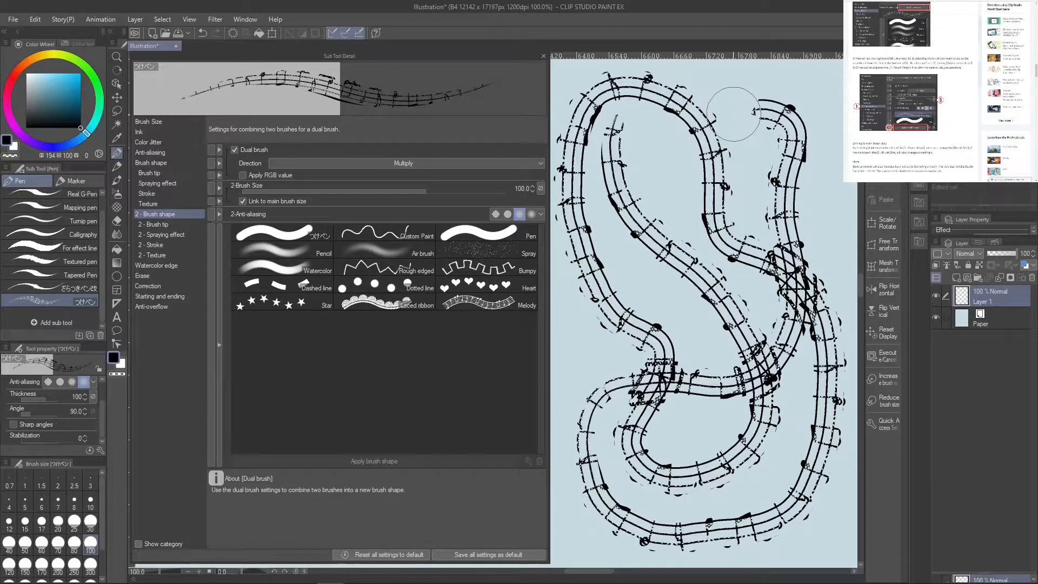
click(201, 34)
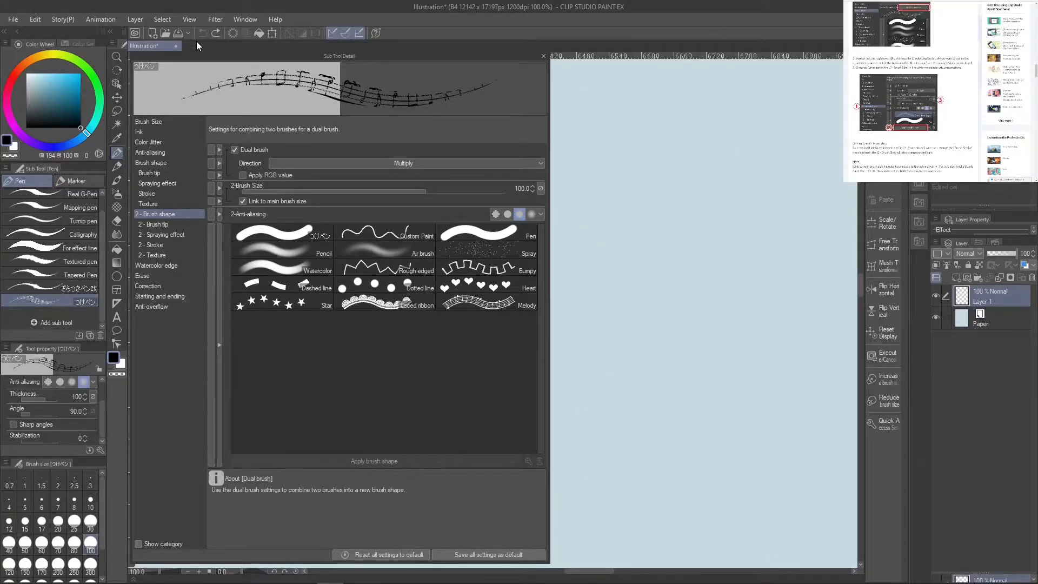
Preview the dual brush with the Add (Glow), Darken, Lighten and Screen blending modes in turn
click(466, 163)
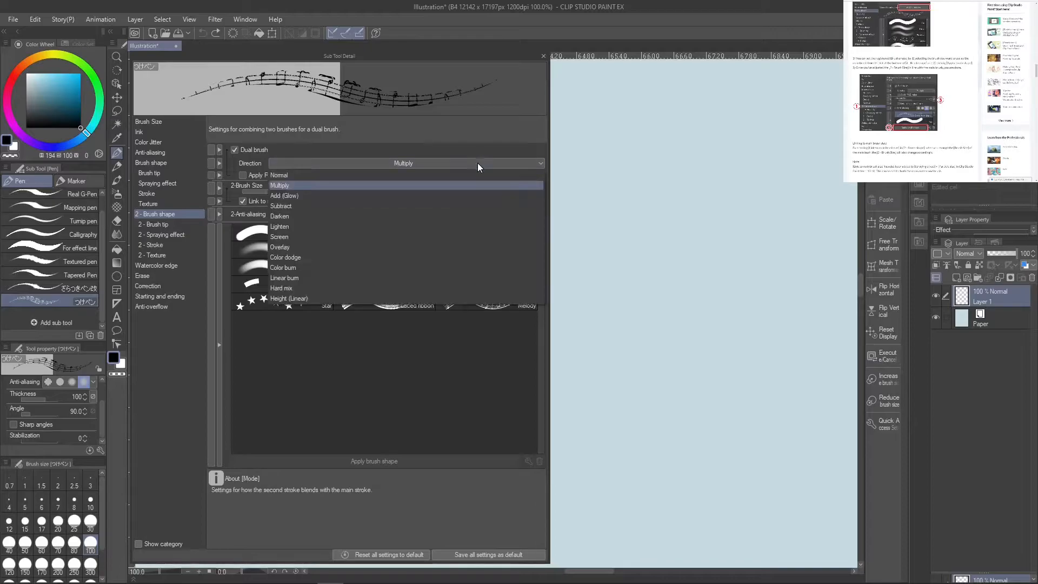
click(419, 197)
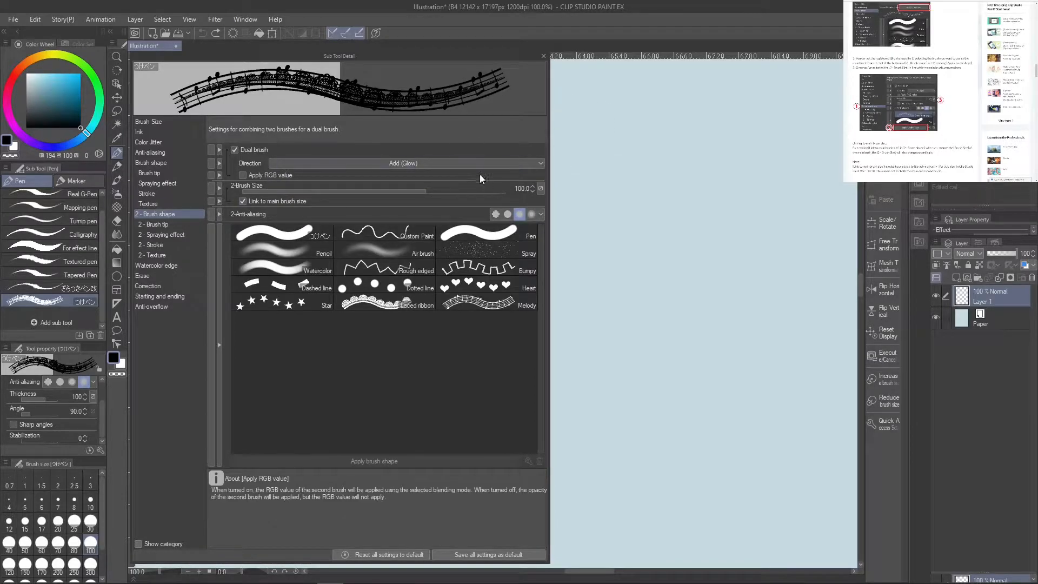
click(469, 163)
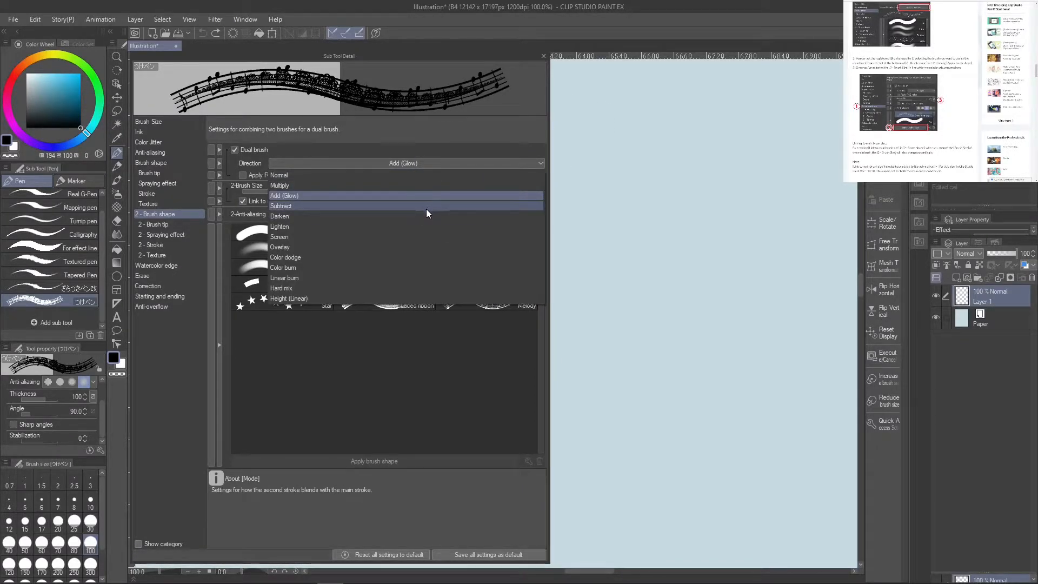
click(423, 215)
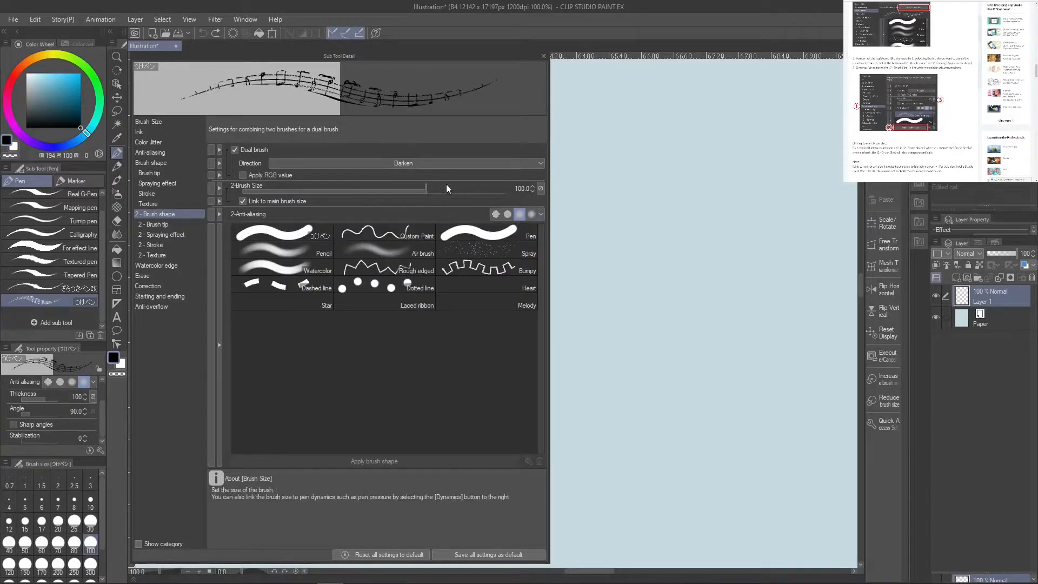
click(455, 164)
click(417, 229)
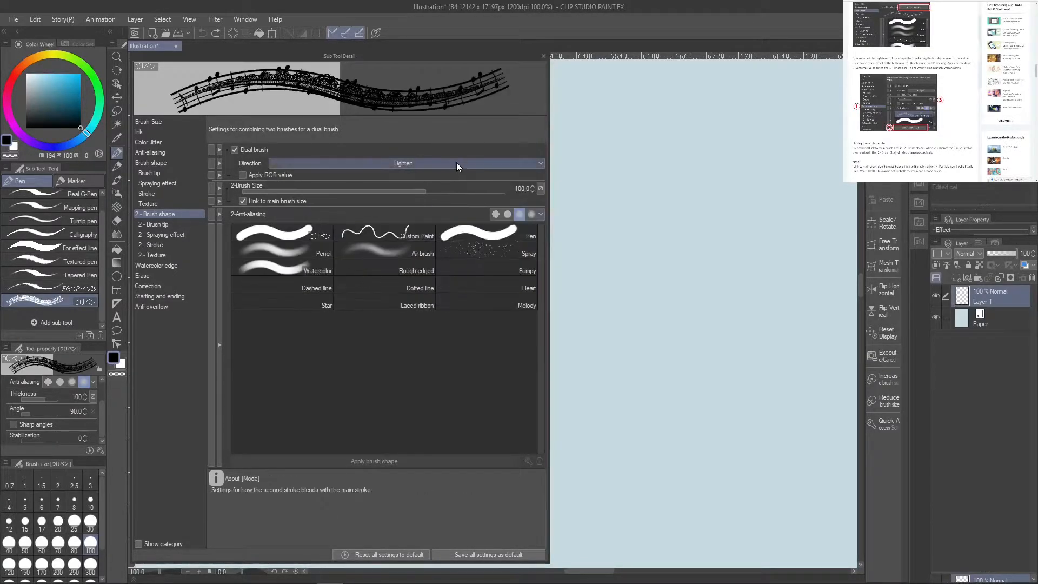
click(462, 164)
click(393, 237)
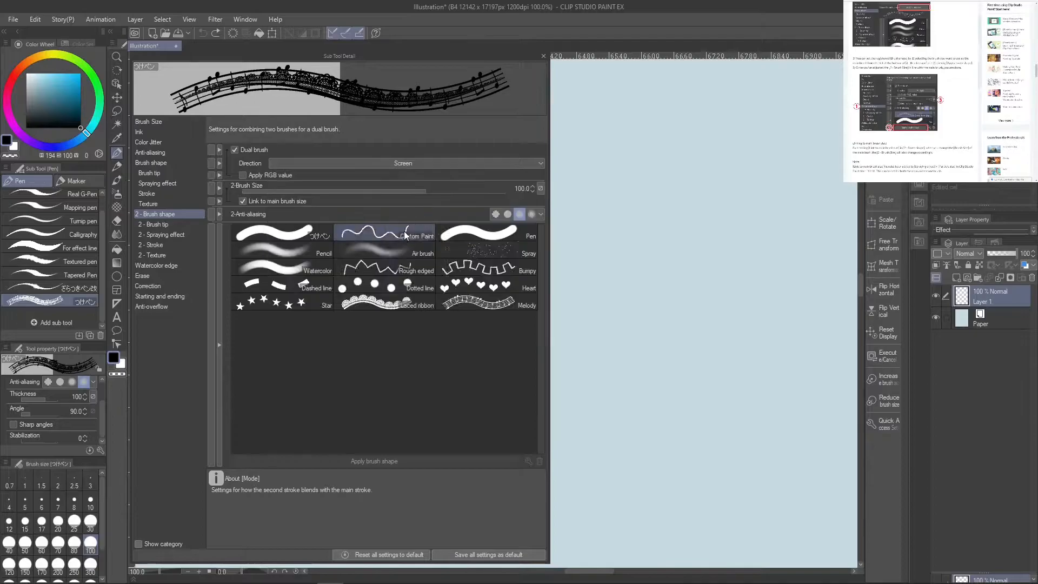
Set the dual brush's blending mode to Overlay, paint a winding test stroke, and undo it
click(456, 163)
click(383, 248)
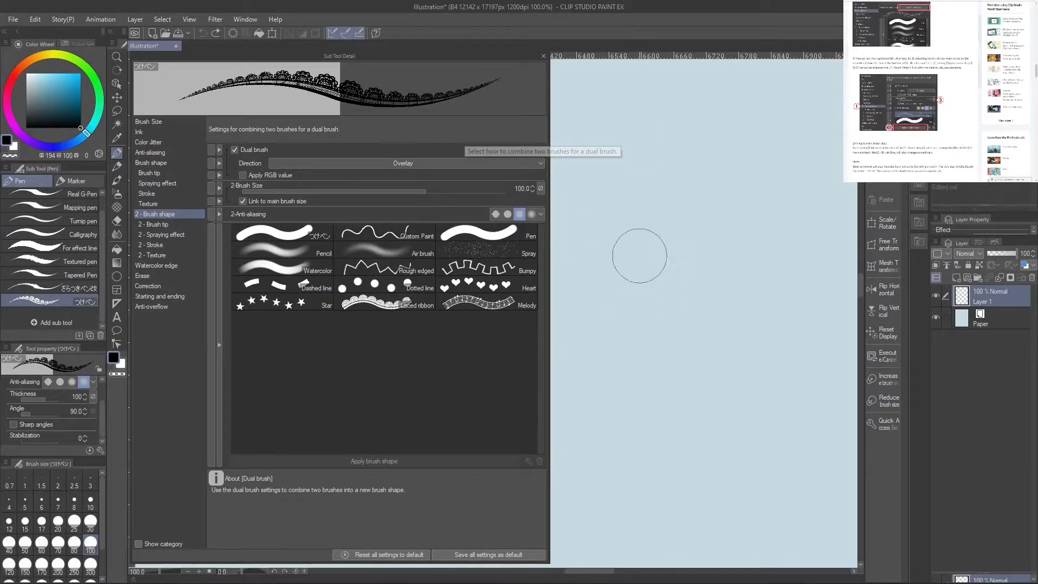
mouse_move(641, 213)
mouse_down()
mouse_move(656, 308)
mouse_move(741, 246)
mouse_move(795, 253)
mouse_move(695, 423)
mouse_move(736, 492)
mouse_move(818, 334)
mouse_up()
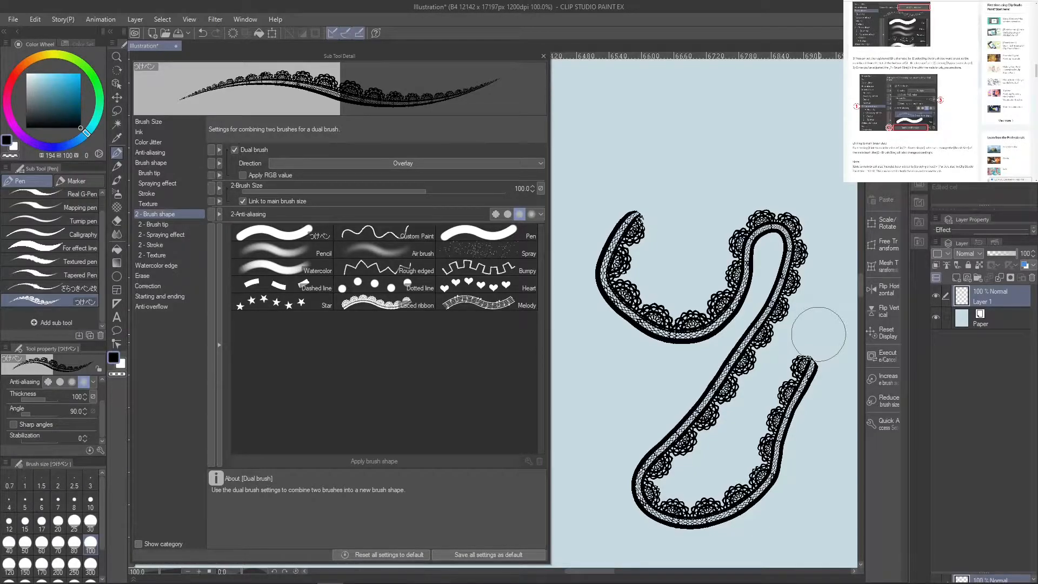
click(202, 33)
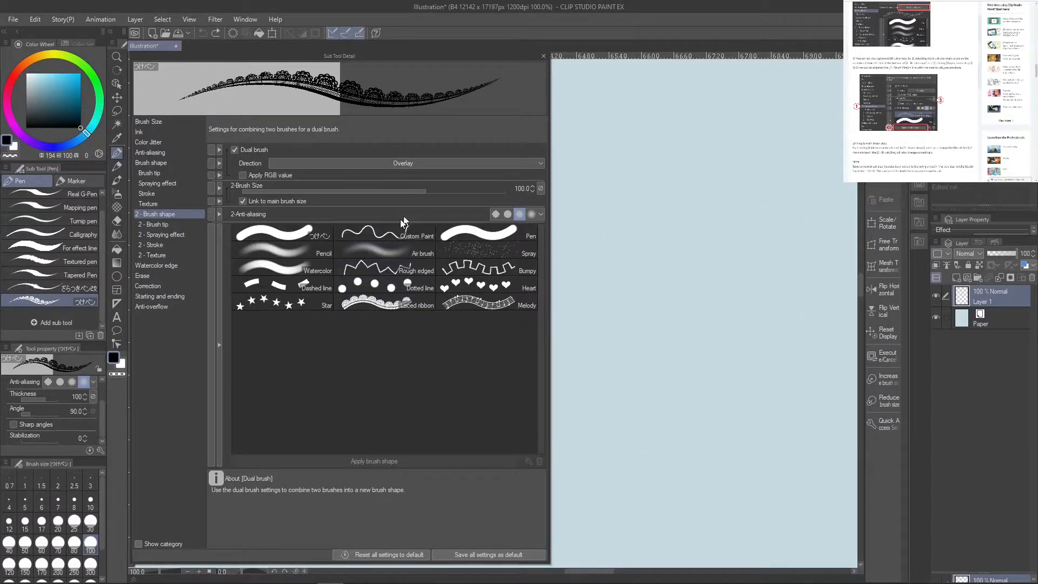
Preview the dual brush with the Color burn and Linear burn blending modes
click(474, 163)
click(394, 263)
click(447, 165)
click(364, 267)
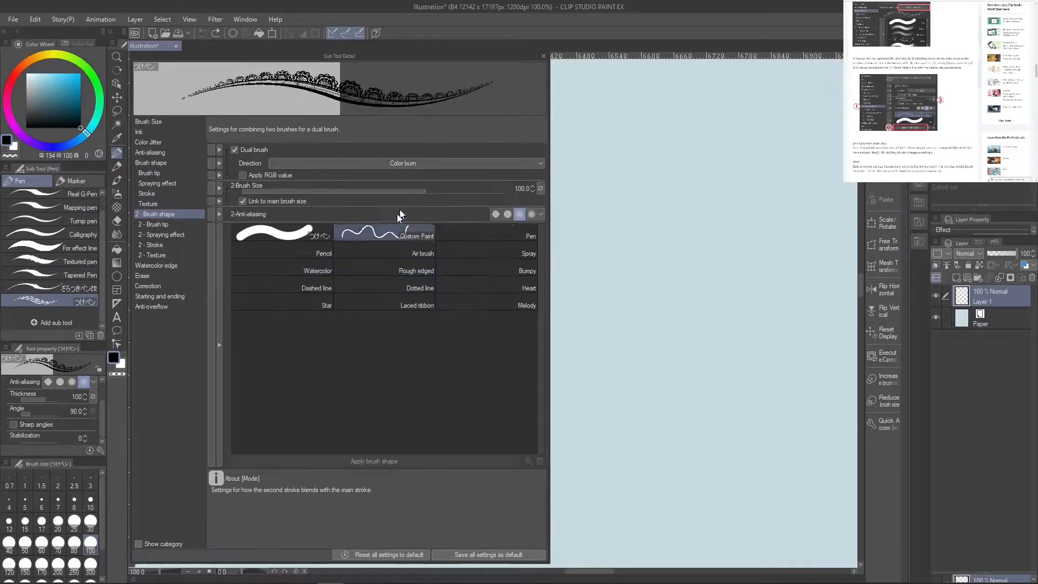
click(468, 163)
click(365, 282)
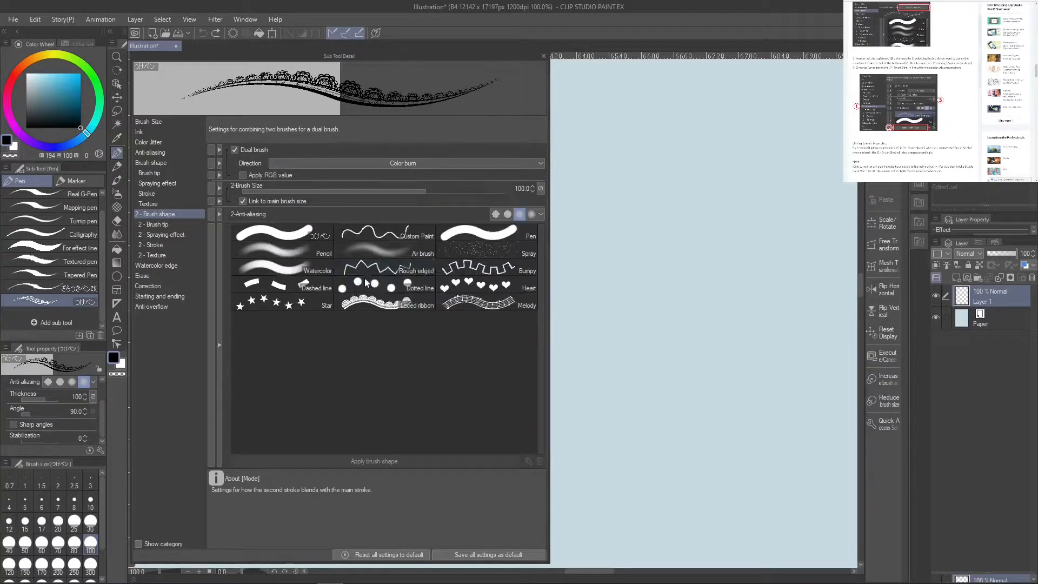
click(439, 164)
click(381, 287)
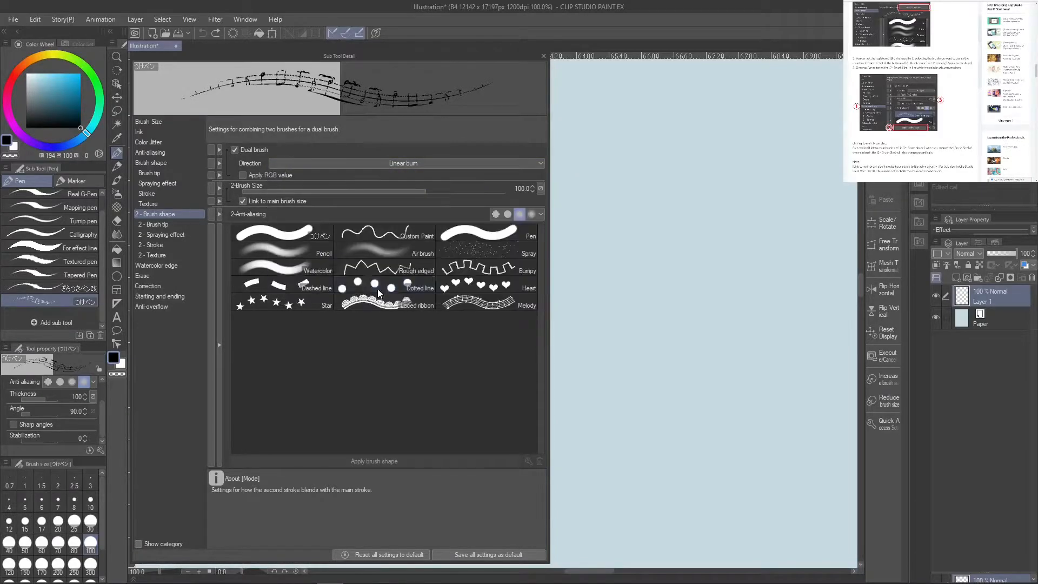
Set the dual brush's blending mode to Height (Linear), paint a long looping test stroke, and undo it
click(443, 163)
click(355, 298)
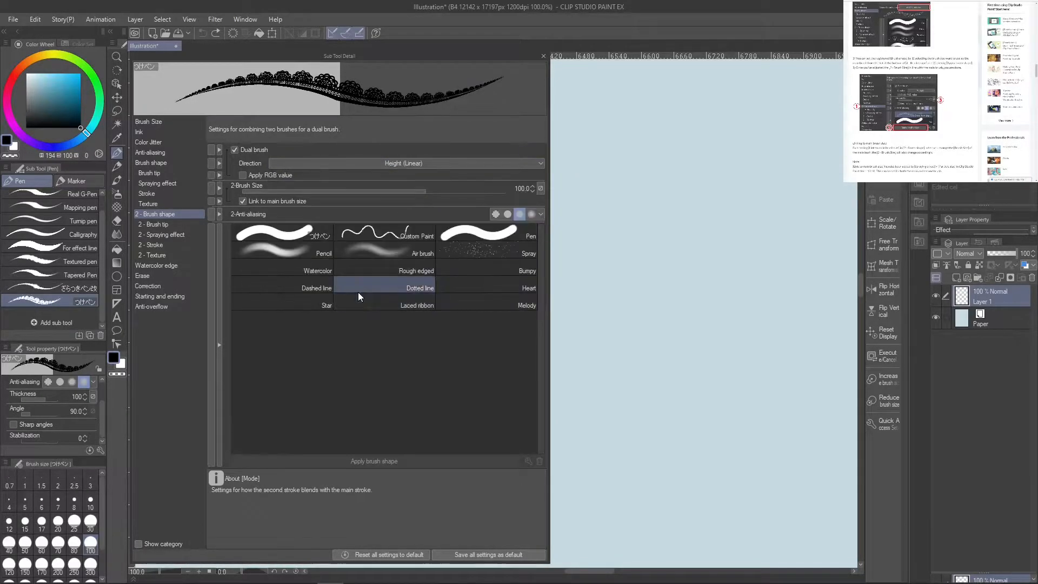
mouse_move(586, 179)
mouse_down()
mouse_move(697, 232)
mouse_move(659, 381)
mouse_move(787, 301)
mouse_move(569, 129)
mouse_up()
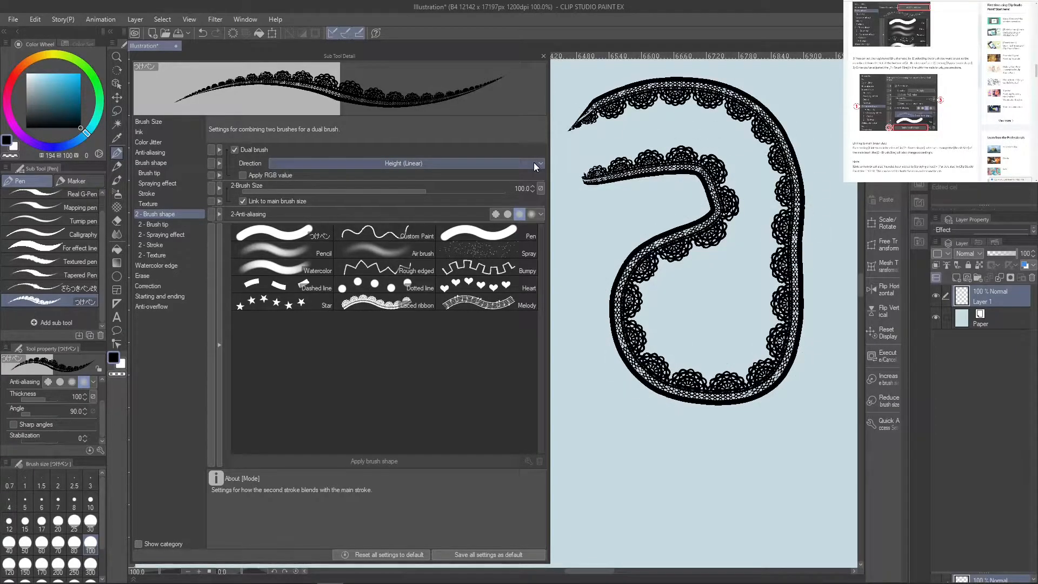
click(203, 33)
Set the dual brush's blending mode to Multiply and replace the second brush's tip with the Rough cross material
click(271, 163)
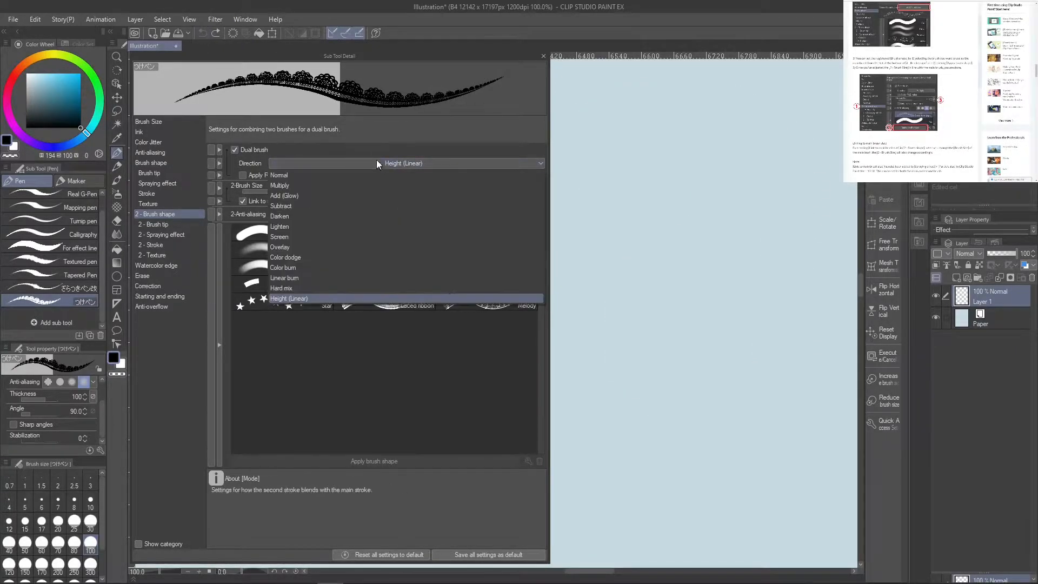
click(371, 187)
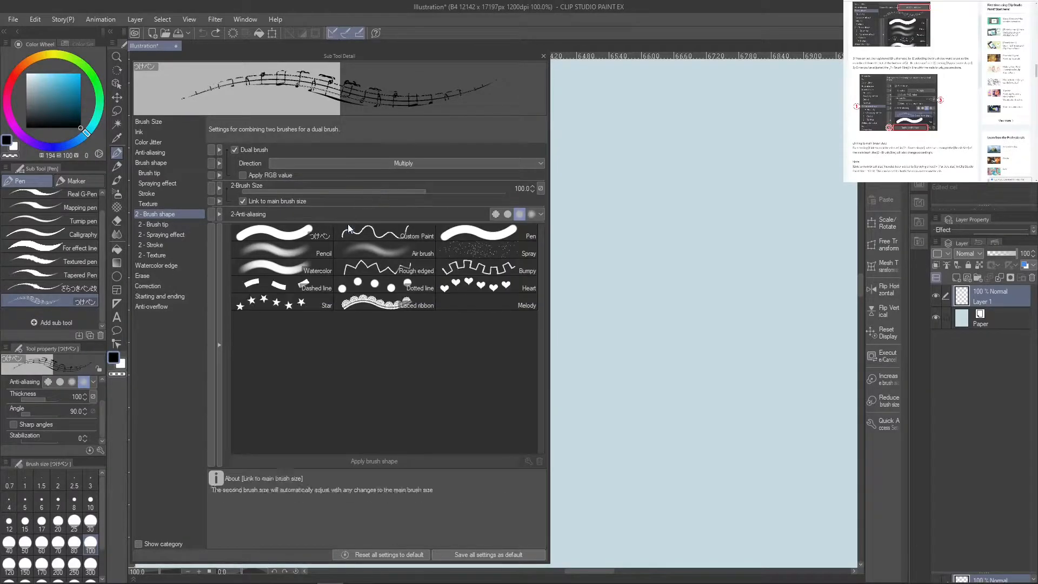
click(189, 224)
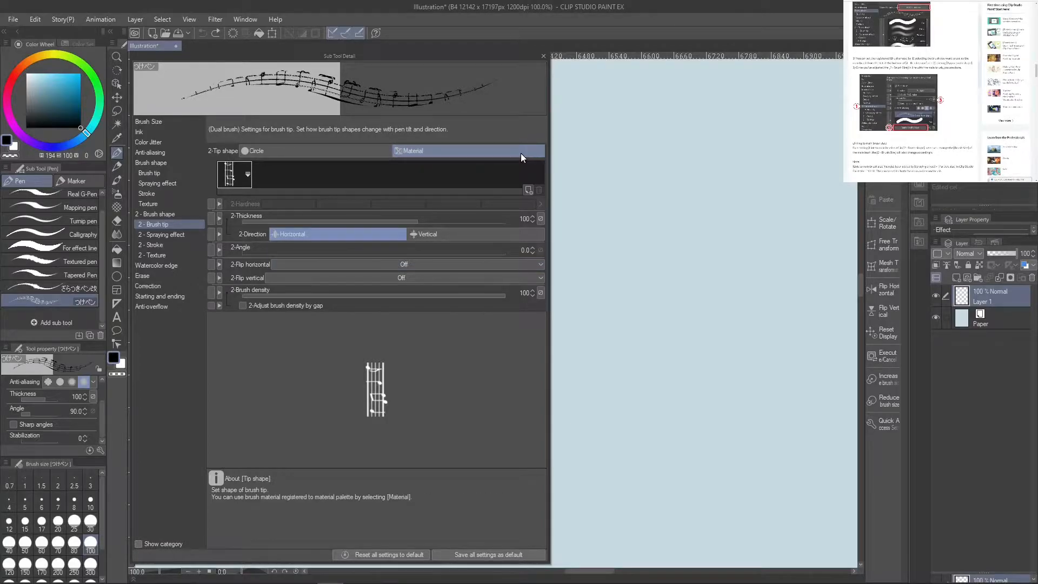
click(248, 175)
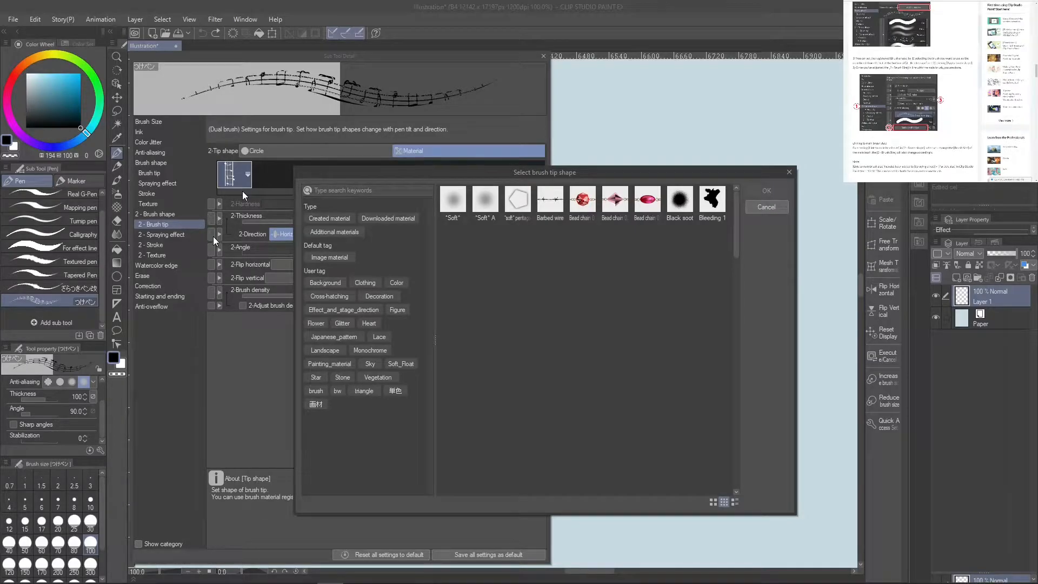
scroll(657, 324, down, 6)
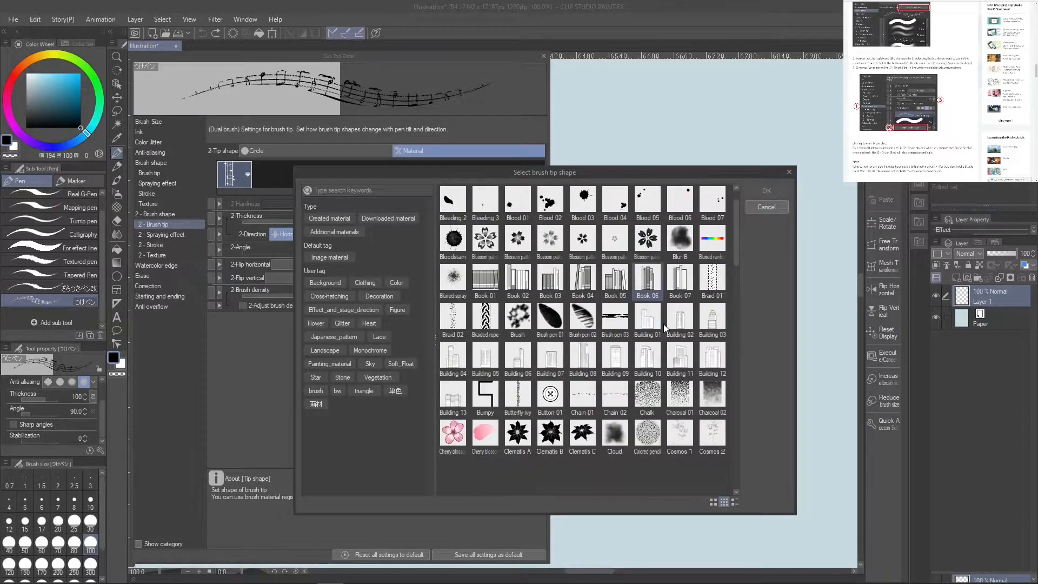
scroll(657, 335, down, 5)
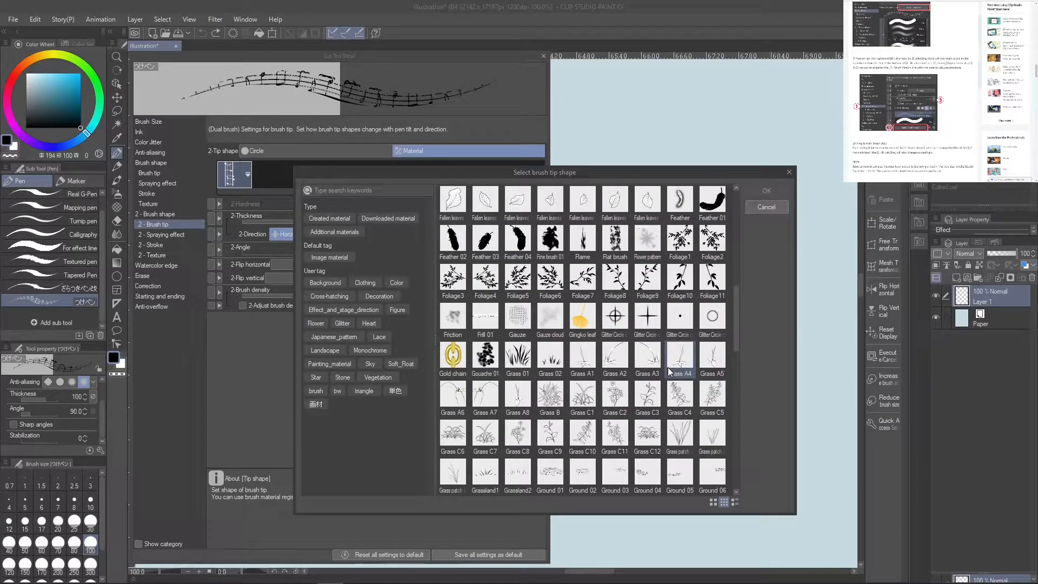
scroll(668, 371, down, 1)
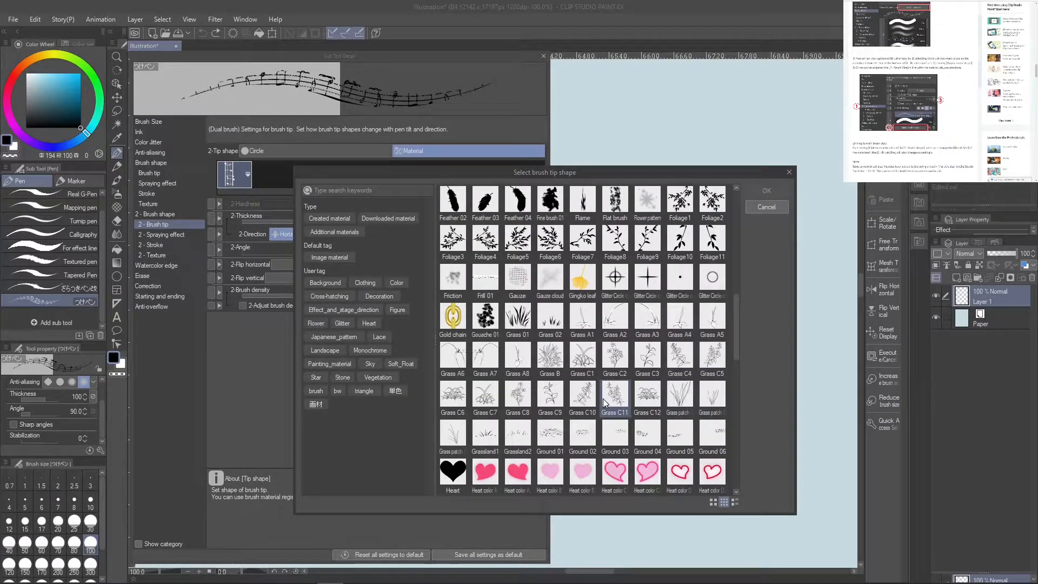
scroll(605, 403, down, 3)
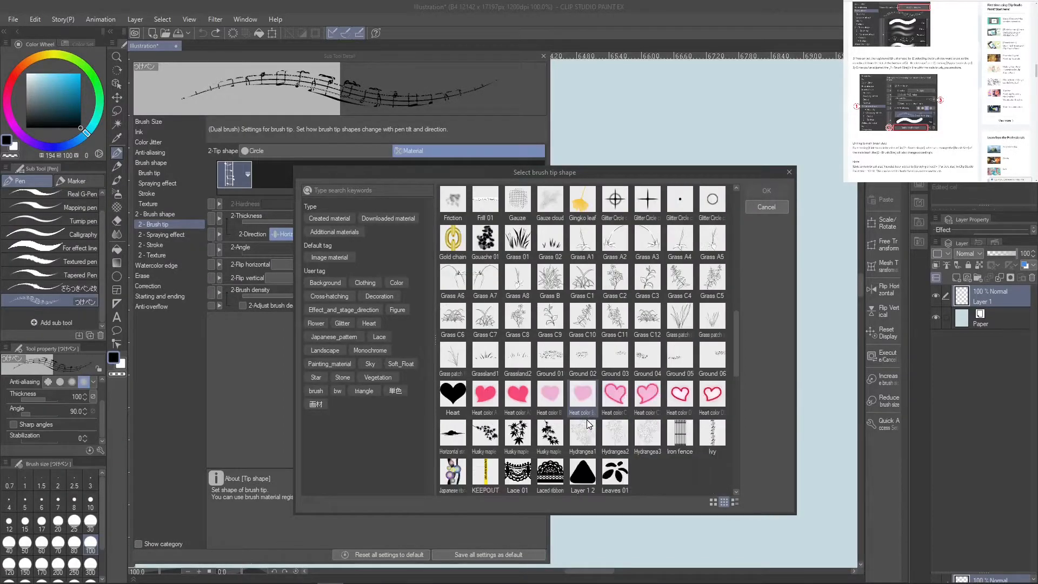
scroll(594, 423, down, 2)
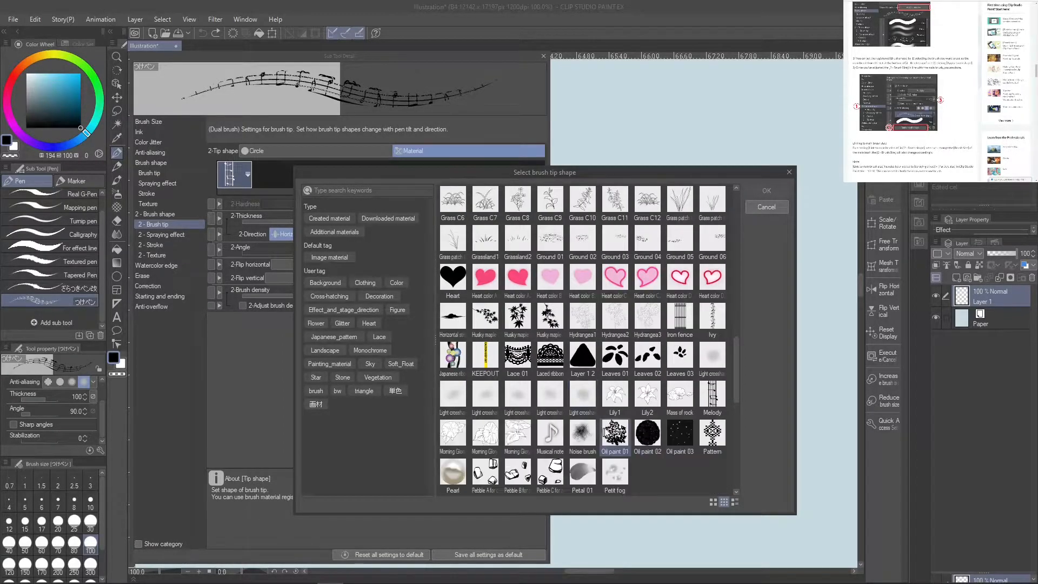
scroll(677, 427, down, 3)
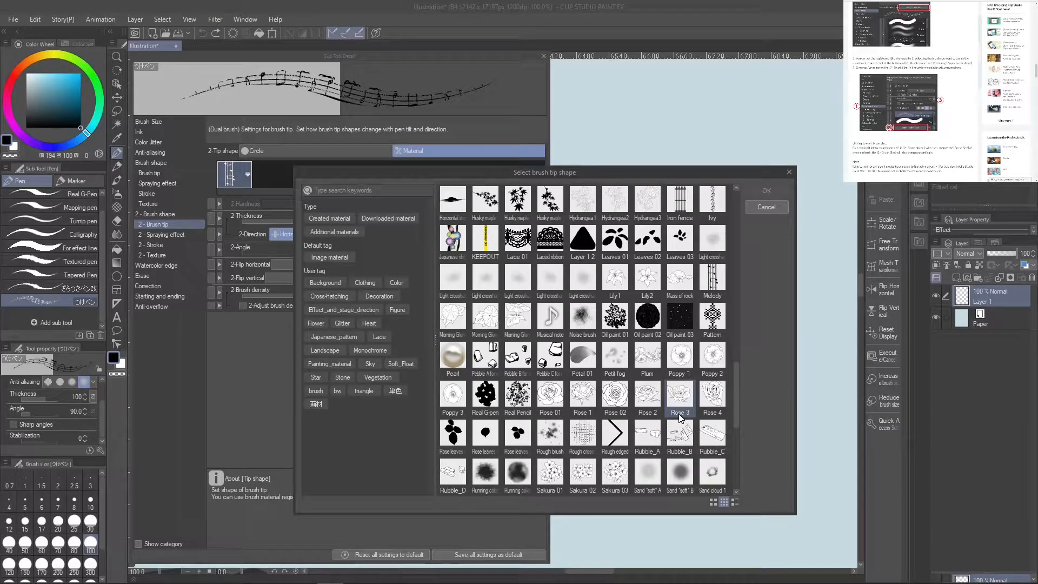
scroll(679, 415, down, 1)
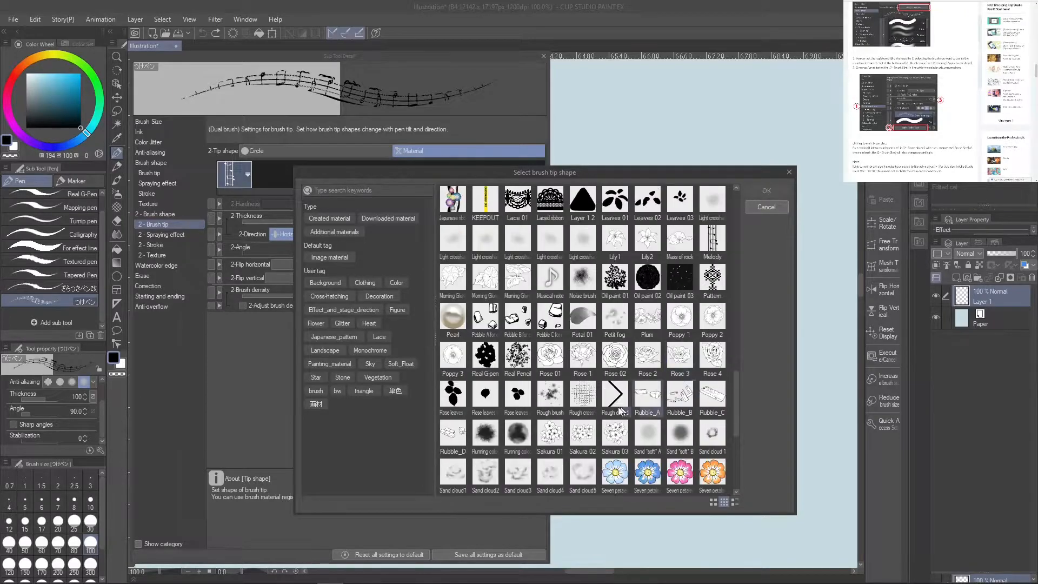
double_click(588, 407)
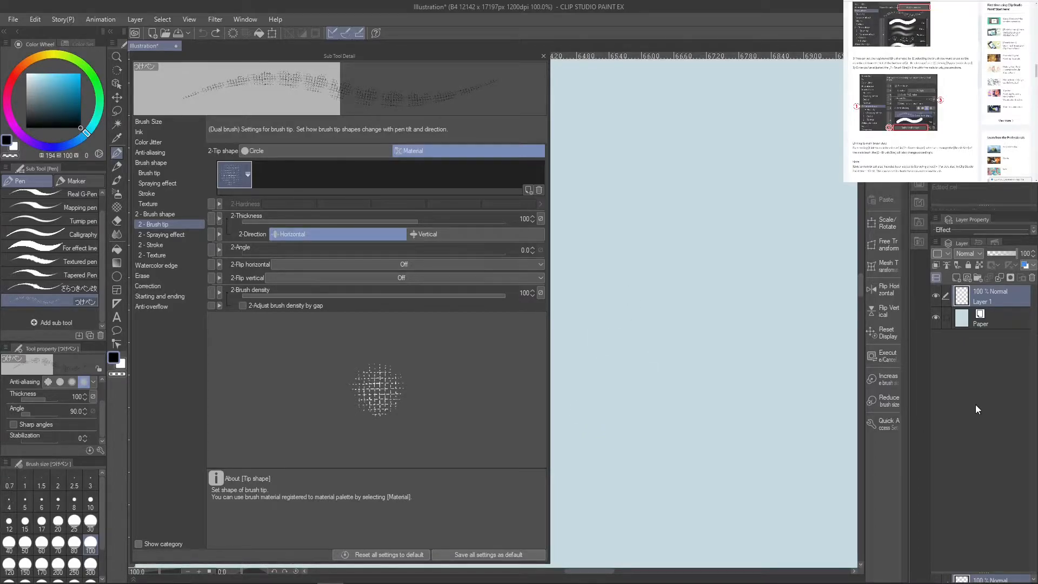
Compare test strokes with the second tip's thickness at 100 and 1000, undoing the strokes and restoring the thickness to 100
mouse_move(583, 253)
mouse_down()
mouse_move(652, 240)
mouse_move(624, 288)
mouse_move(682, 471)
mouse_move(769, 392)
mouse_move(768, 144)
mouse_move(673, 249)
mouse_move(642, 357)
mouse_move(765, 455)
mouse_move(741, 423)
mouse_move(723, 348)
mouse_move(770, 298)
mouse_move(788, 237)
mouse_up()
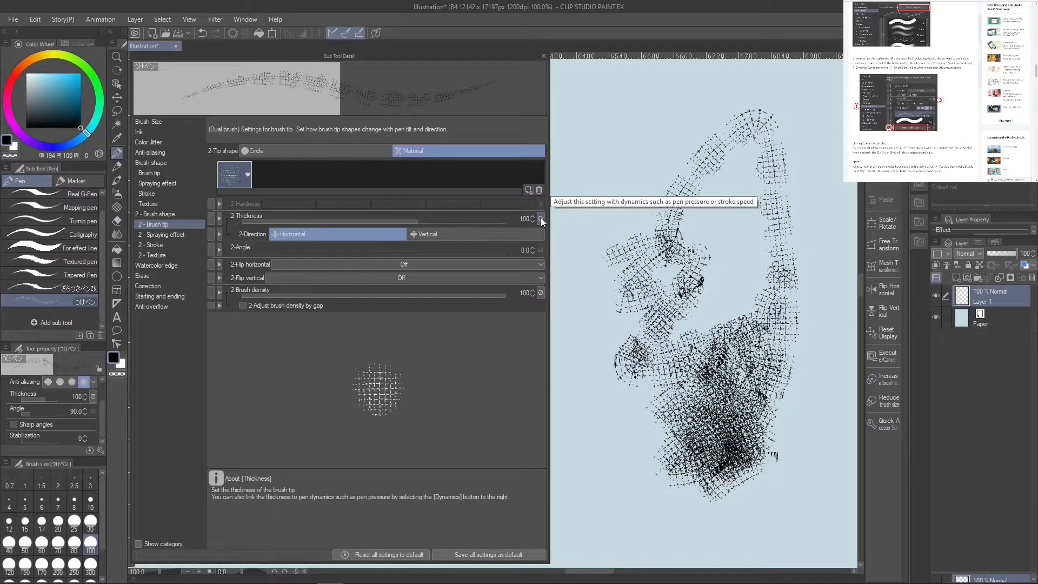
drag(496, 221, 513, 219)
mouse_move(649, 346)
mouse_down()
mouse_move(617, 533)
mouse_move(722, 519)
mouse_move(811, 464)
mouse_move(812, 372)
mouse_move(734, 410)
mouse_up()
mouse_move(746, 449)
mouse_down()
mouse_move(729, 474)
mouse_move(667, 466)
mouse_move(735, 476)
mouse_move(659, 485)
mouse_move(708, 490)
mouse_move(705, 320)
mouse_move(677, 172)
mouse_move(607, 163)
mouse_move(632, 195)
mouse_move(582, 405)
mouse_move(573, 502)
mouse_up()
mouse_move(659, 303)
mouse_down()
mouse_move(816, 211)
mouse_move(835, 232)
mouse_move(800, 217)
mouse_move(827, 218)
mouse_move(768, 227)
mouse_up()
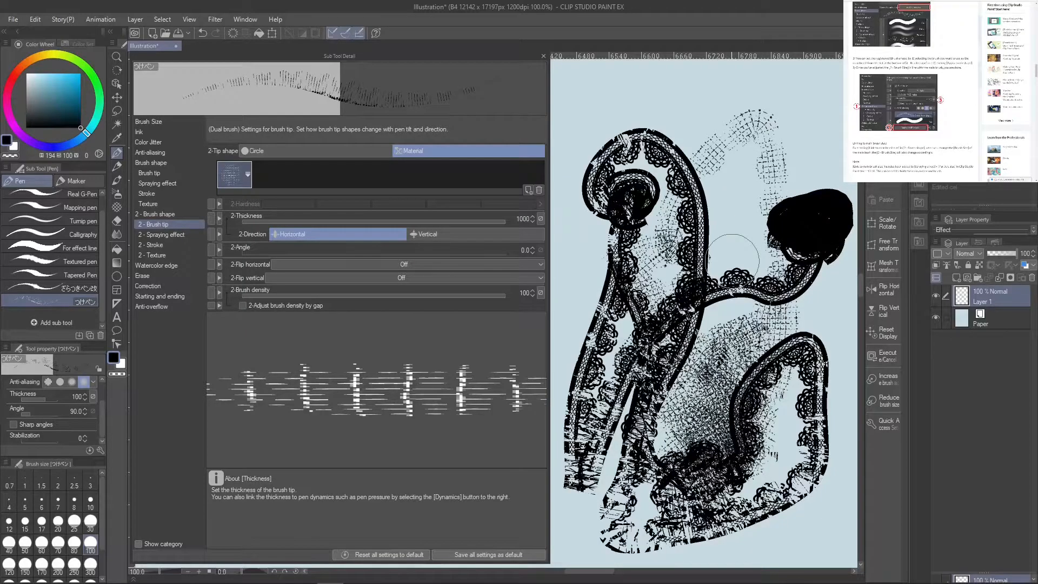
click(200, 34)
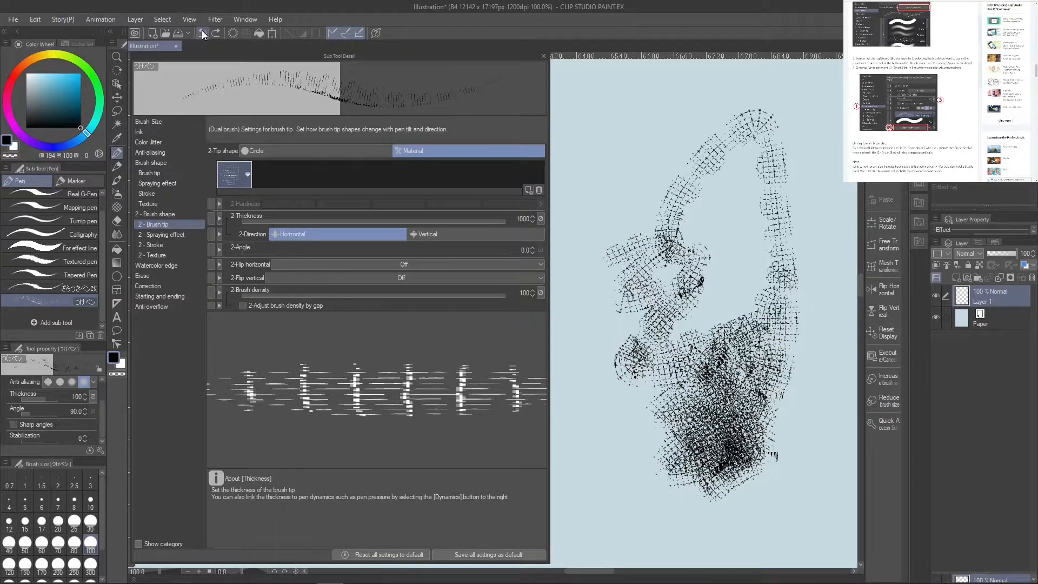
click(202, 32)
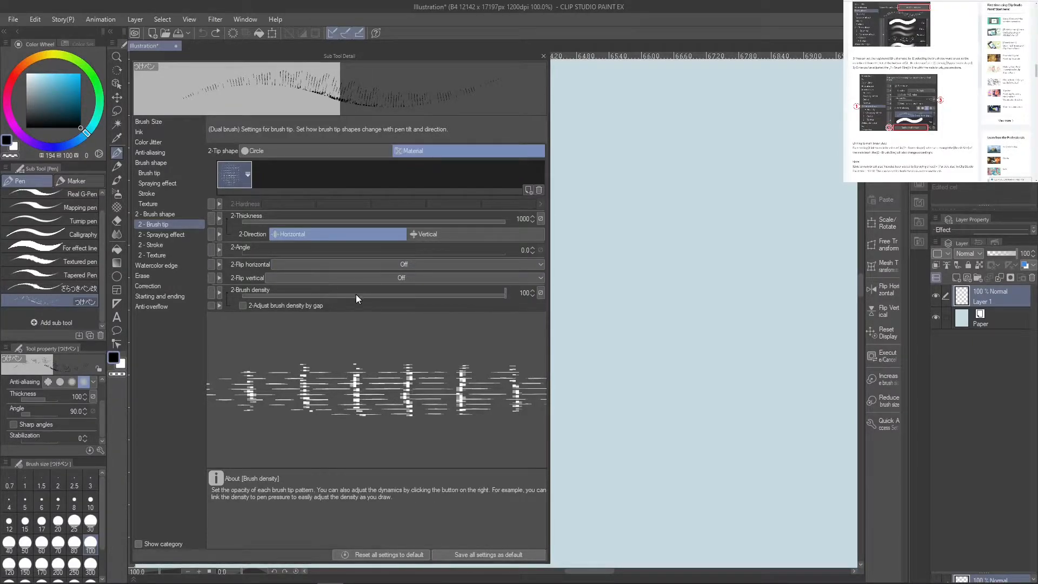
click(527, 219)
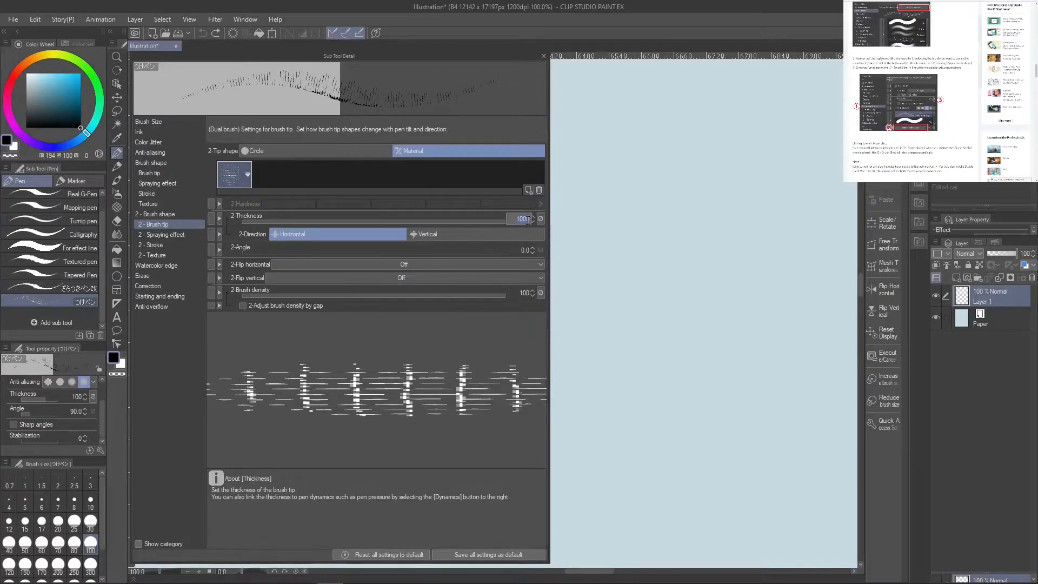
key(Return)
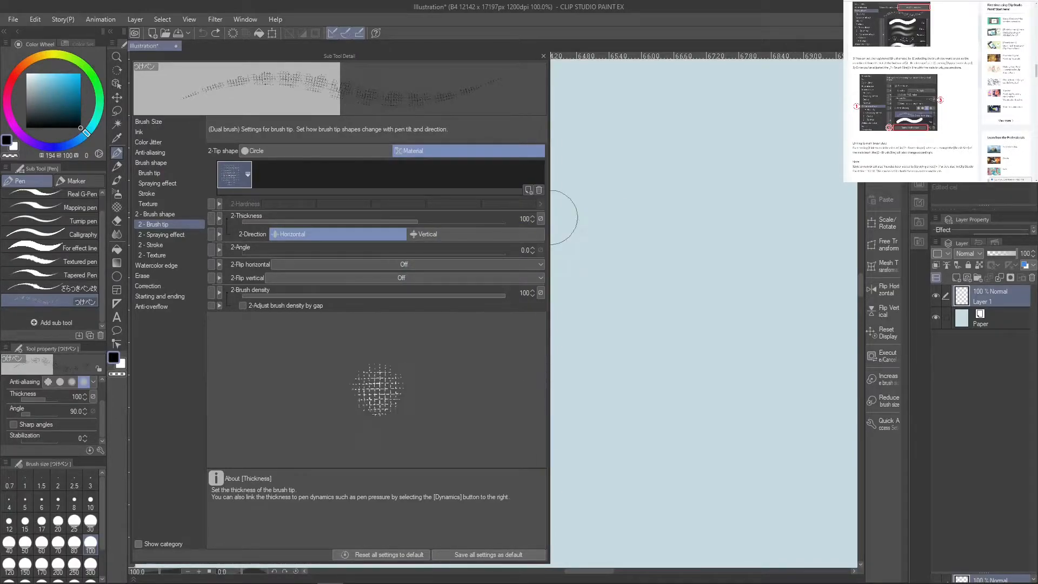
Compare test strokes with the second brush's density at 51 and 100, and undo them
click(406, 293)
drag(406, 294, 376, 295)
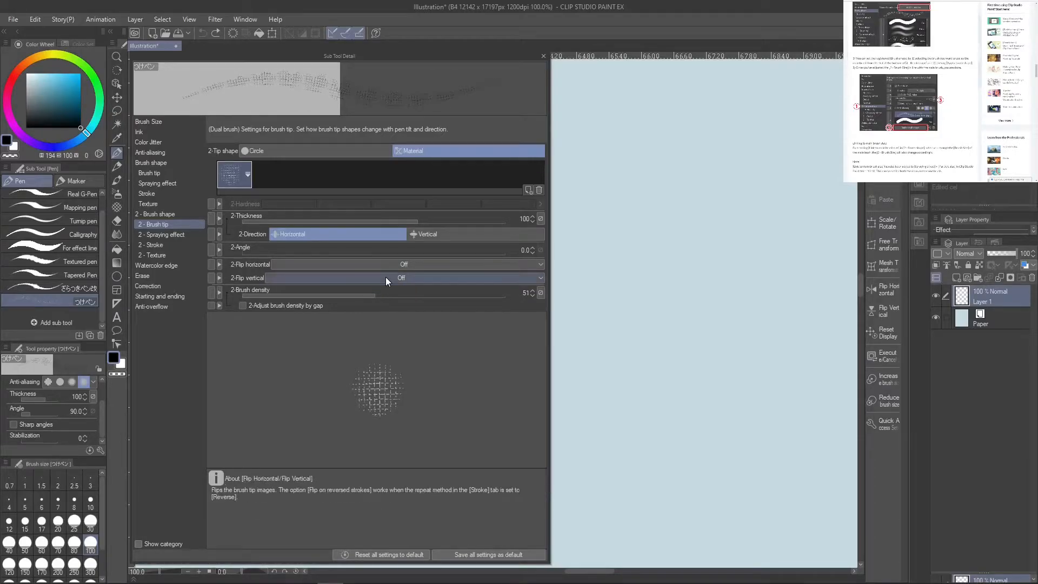
mouse_move(677, 260)
mouse_down()
mouse_move(689, 373)
mouse_move(721, 364)
mouse_move(689, 348)
mouse_up()
drag(480, 293, 520, 294)
mouse_move(743, 248)
mouse_down()
mouse_move(702, 389)
mouse_move(729, 475)
mouse_up()
key(ctrl+z)
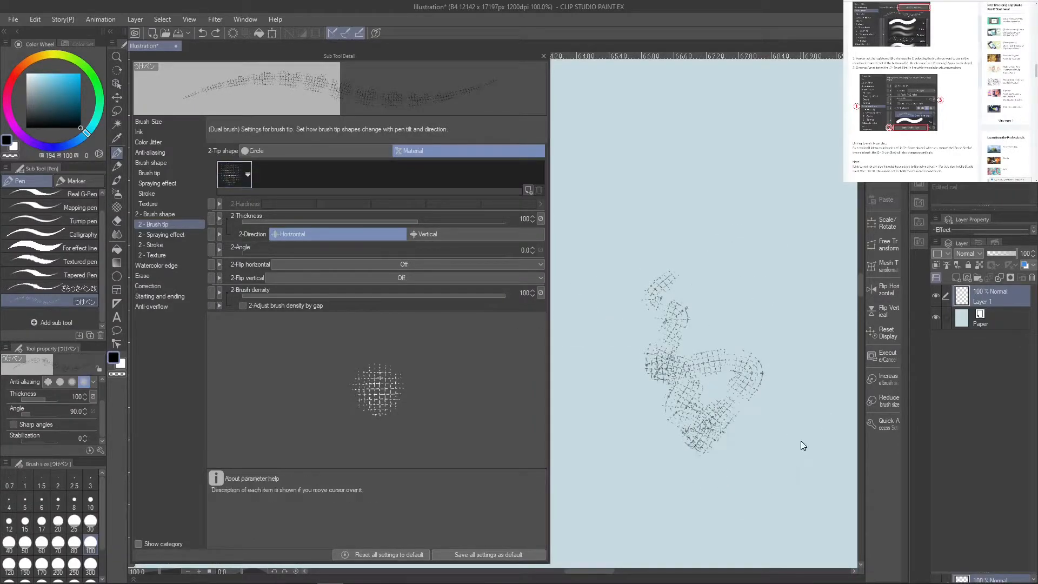
key(ctrl+z)
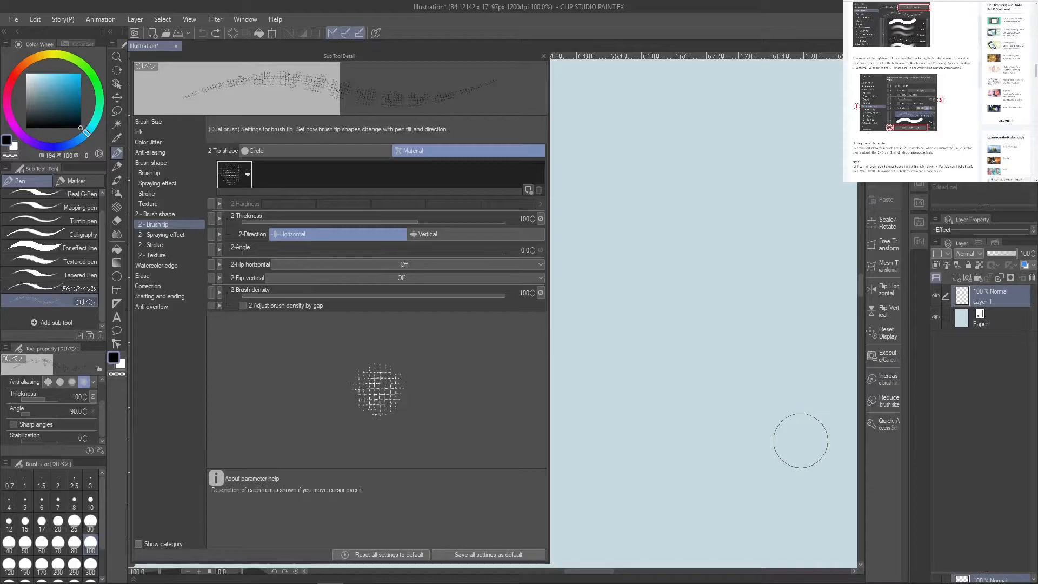
Enable the spraying effect for the second brush and paint a winding test stroke
click(182, 236)
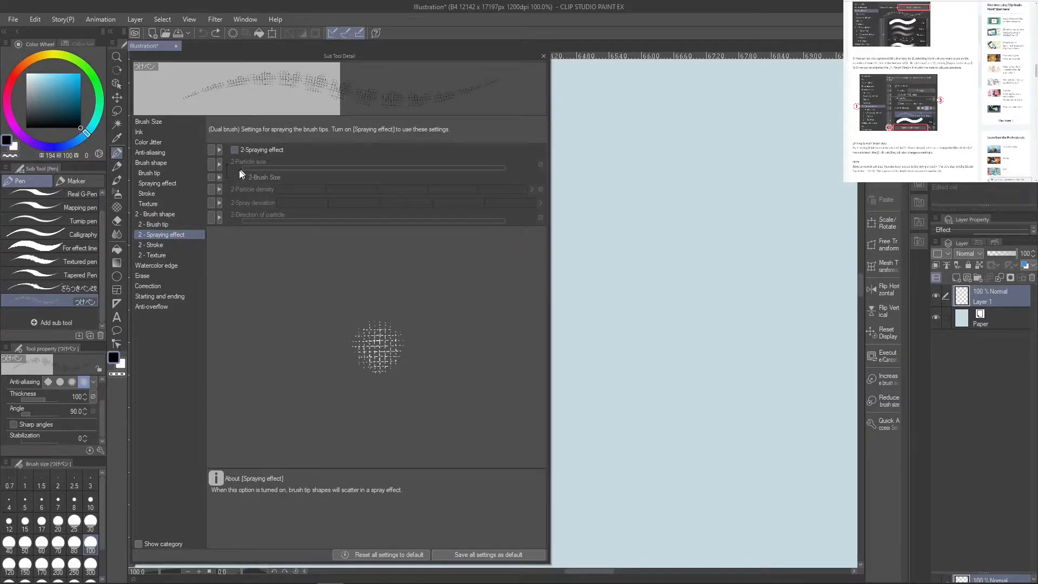
click(262, 150)
mouse_move(636, 200)
mouse_down()
mouse_move(695, 475)
mouse_move(776, 347)
mouse_move(784, 196)
mouse_move(716, 341)
mouse_move(708, 508)
mouse_move(760, 508)
mouse_move(802, 484)
mouse_move(819, 412)
mouse_up()
Set the second brush's particle size to 2000, paint a large looping test stroke, and undo all strokes
click(502, 166)
mouse_move(656, 120)
mouse_down()
mouse_move(598, 273)
mouse_move(591, 444)
mouse_move(724, 500)
mouse_move(800, 346)
mouse_move(721, 227)
mouse_move(744, 124)
mouse_up()
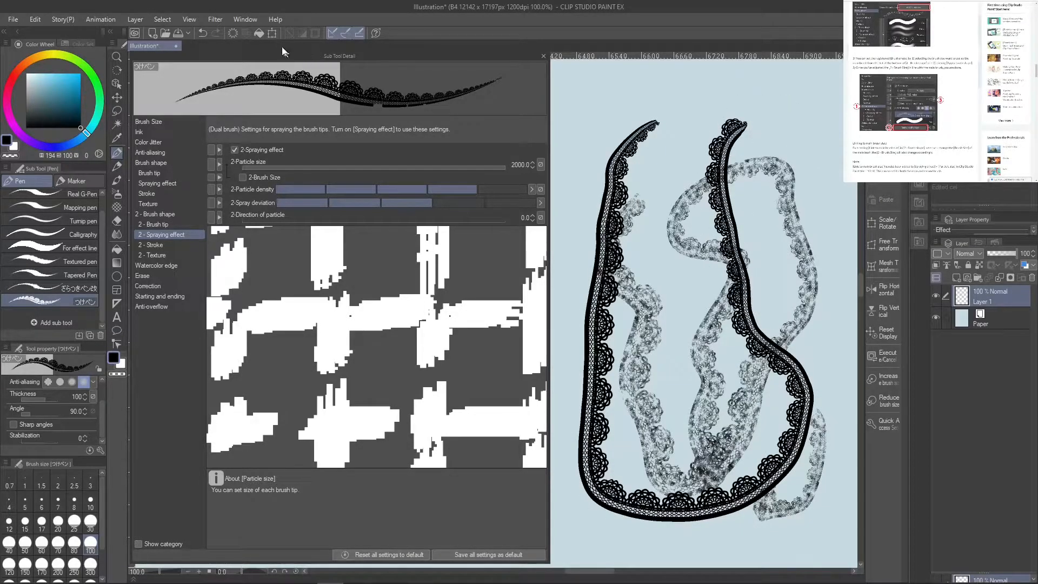
click(200, 34)
click(199, 33)
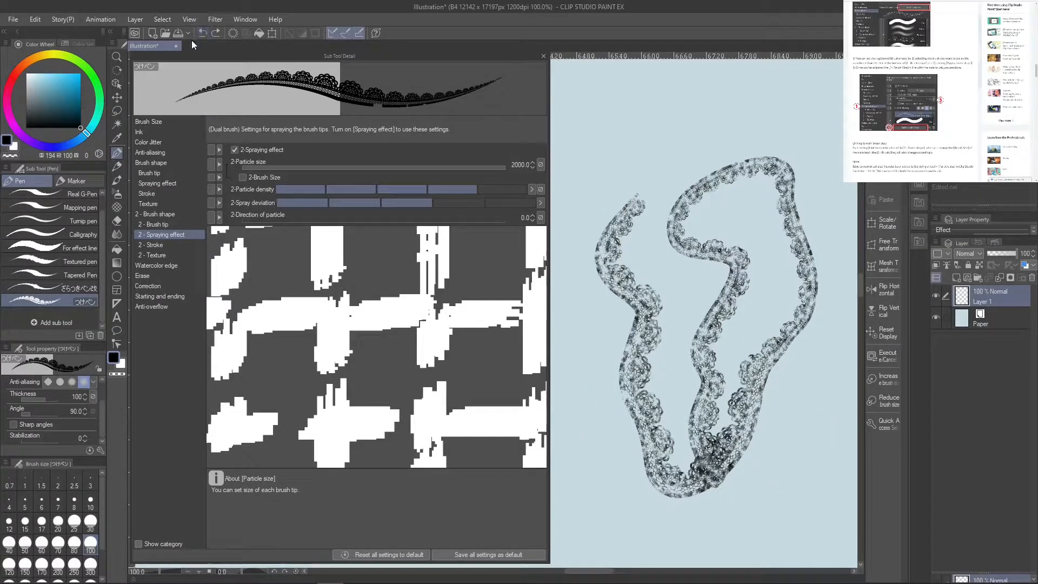
click(203, 34)
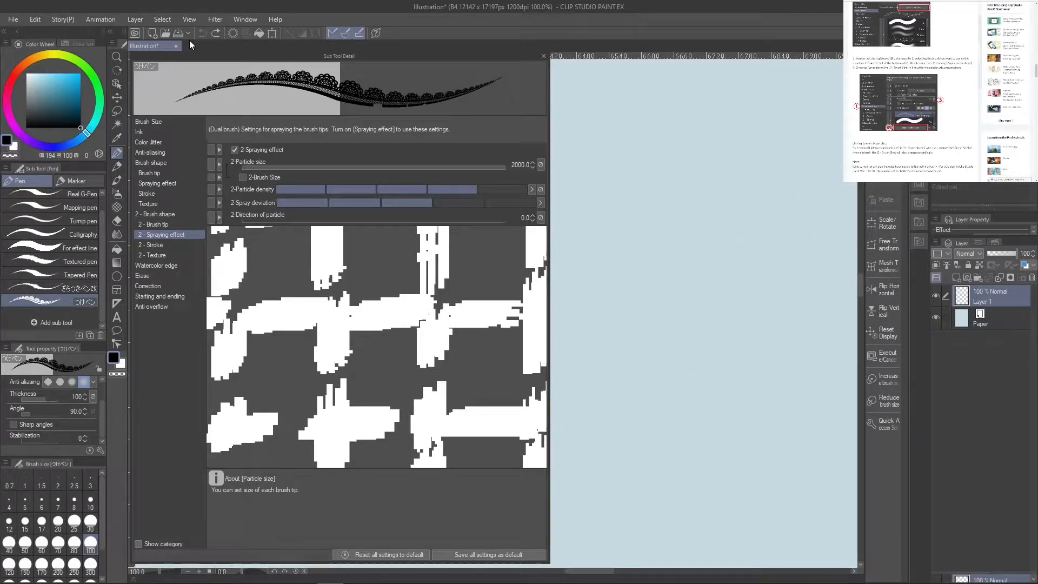
Reduce the second brush's particle size to 92.8, paint two curved test strokes, and undo both
click(386, 165)
drag(386, 166, 424, 165)
mouse_move(671, 223)
mouse_down()
mouse_move(647, 300)
mouse_move(670, 388)
mouse_move(778, 370)
mouse_up()
mouse_move(787, 334)
mouse_down()
mouse_move(789, 254)
mouse_move(597, 132)
mouse_up()
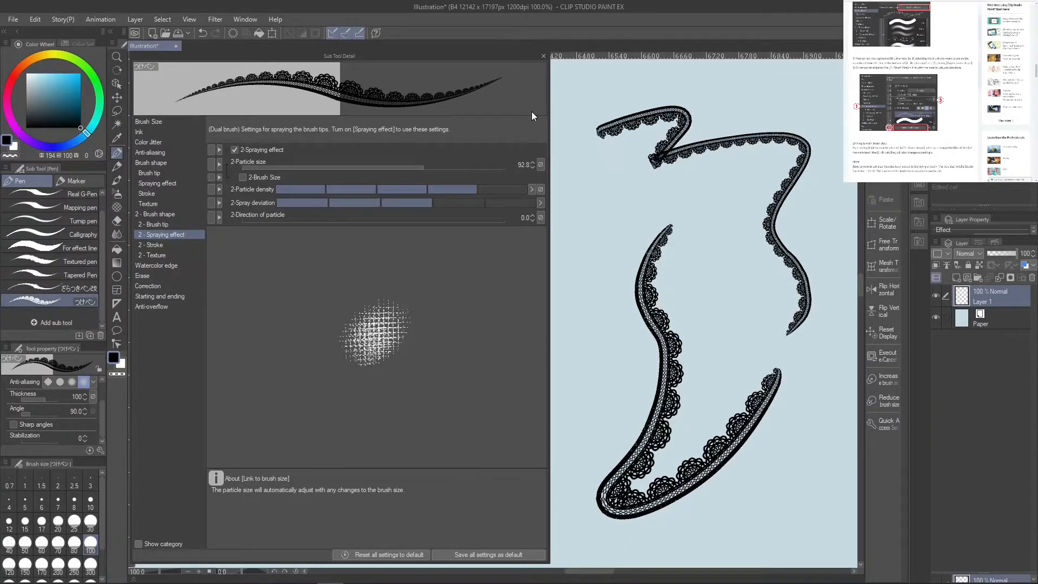
click(200, 33)
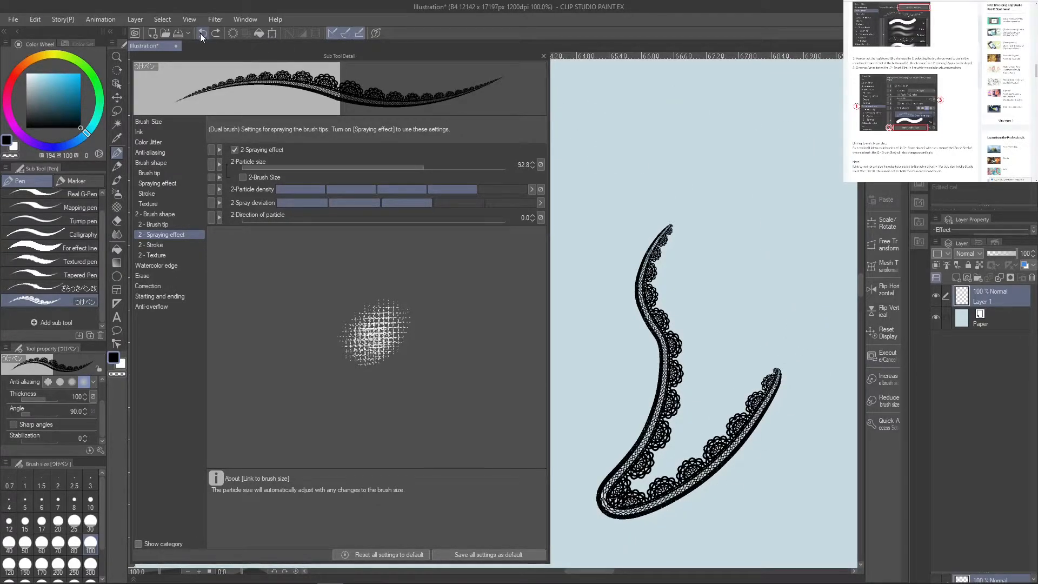
click(203, 33)
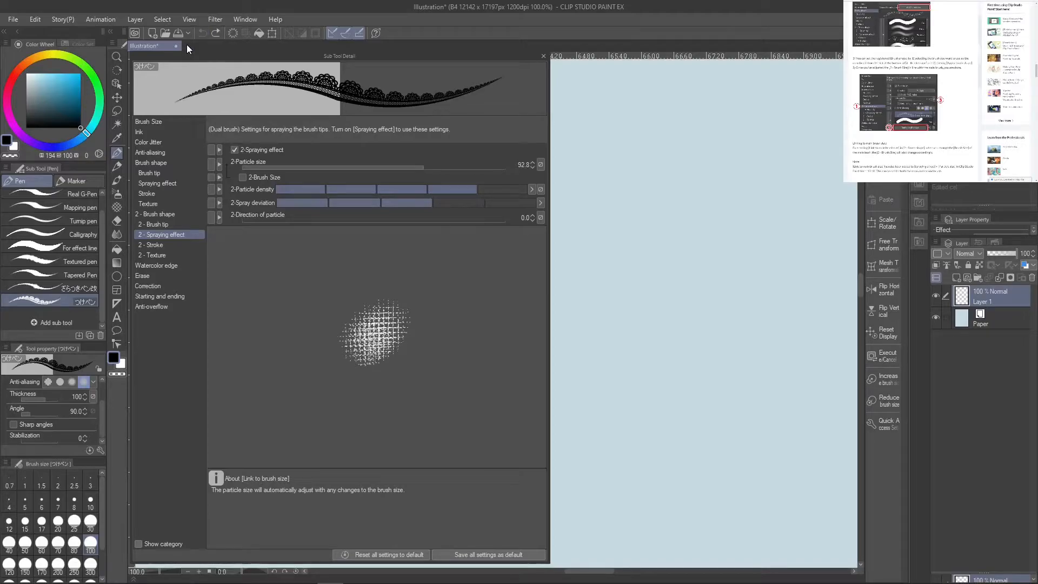
Set the second brush's particle size to 6.9 and paint a U-shaped test stroke
mouse_move(375, 167)
mouse_down()
mouse_move(324, 170)
mouse_move(354, 163)
mouse_up()
mouse_move(654, 175)
mouse_down()
mouse_move(676, 417)
mouse_move(804, 364)
mouse_move(745, 185)
mouse_up()
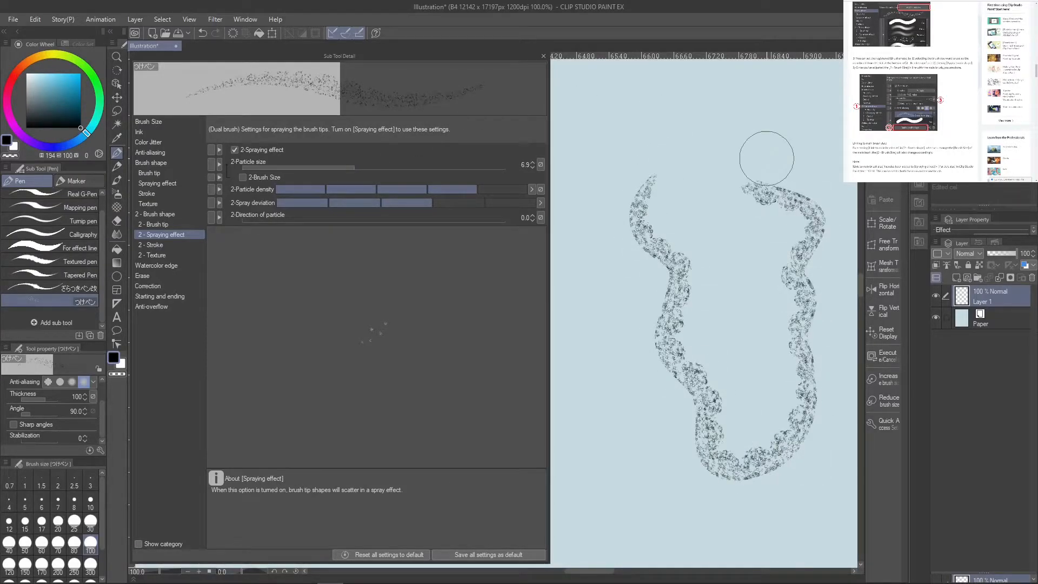
Apply the Pen preset as the main brush shape and paint a long curved test stroke beside the existing one
click(164, 165)
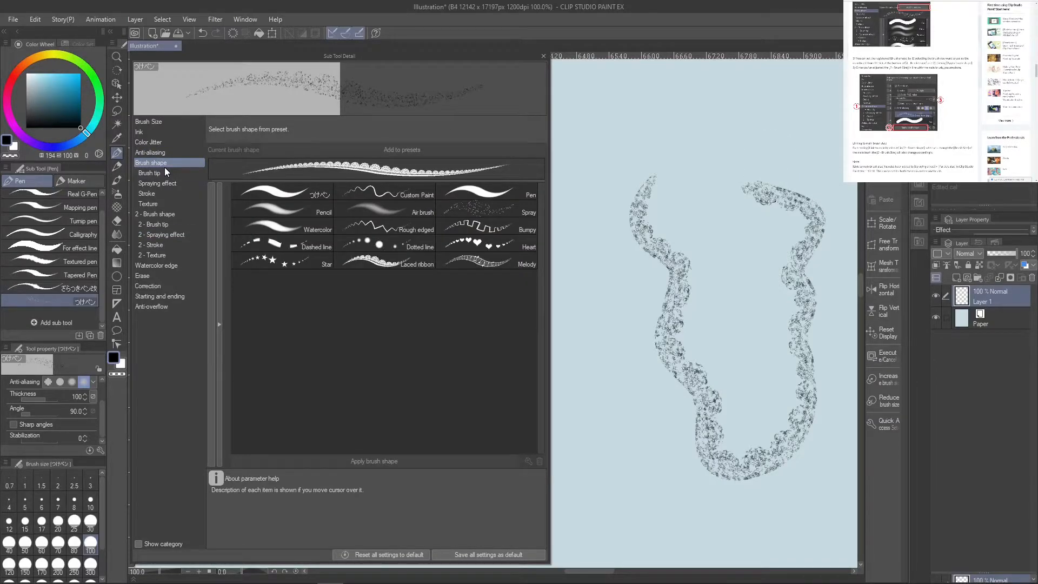
click(478, 192)
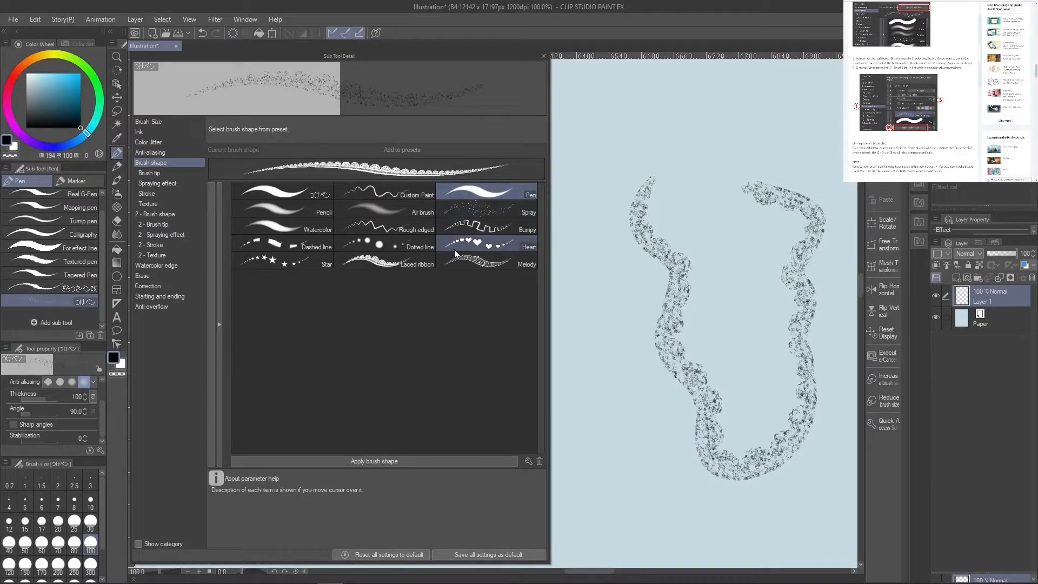
click(379, 461)
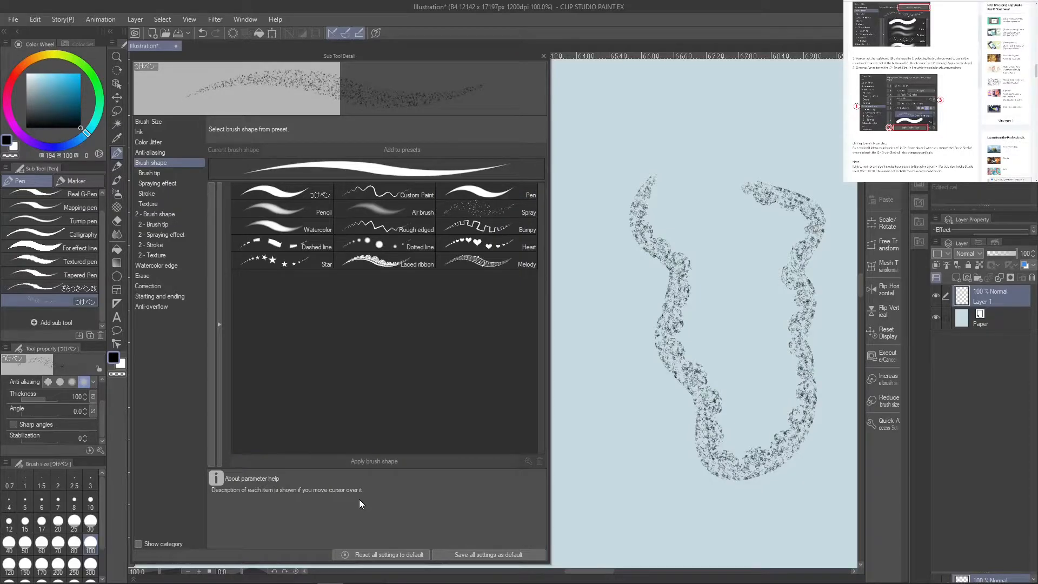
mouse_move(670, 119)
mouse_down()
mouse_move(598, 155)
mouse_move(586, 231)
mouse_move(669, 447)
mouse_move(730, 366)
mouse_up()
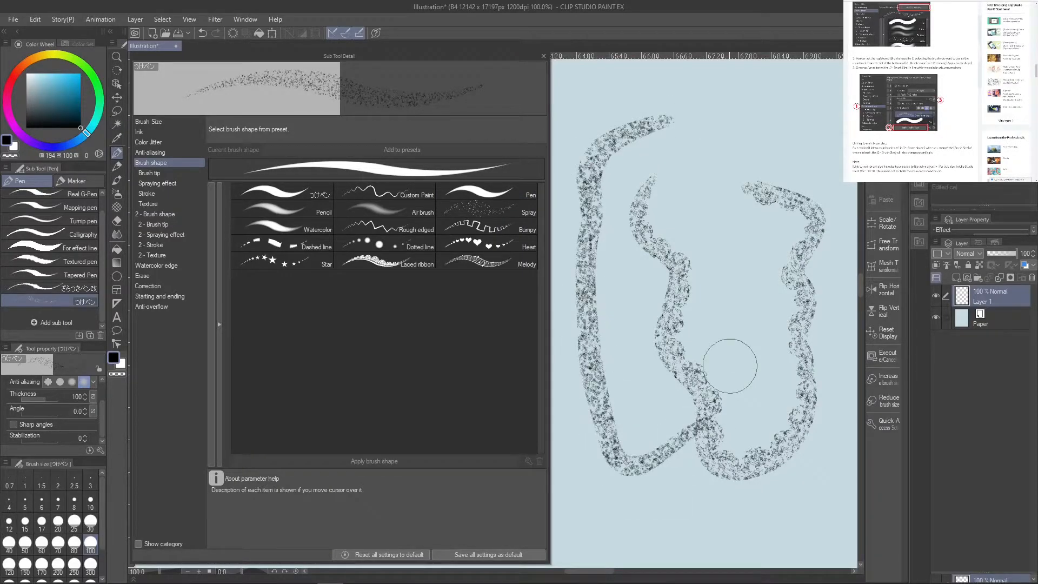
Undo both remaining test strokes to clear the canvas
click(203, 31)
click(202, 32)
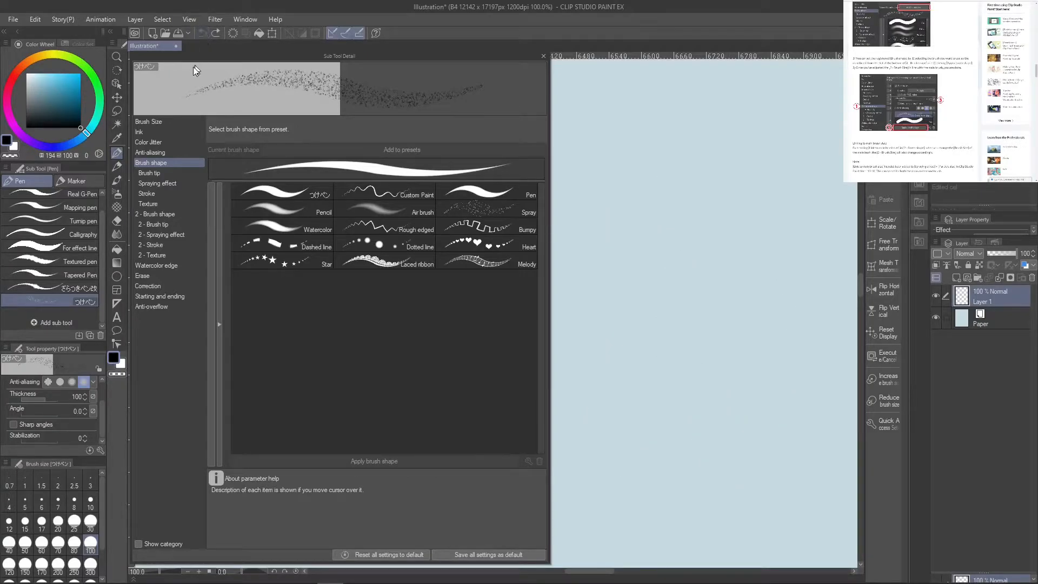
Compare test strokes painted with the second brush's spraying effect turned off and on, and undo them all
click(180, 214)
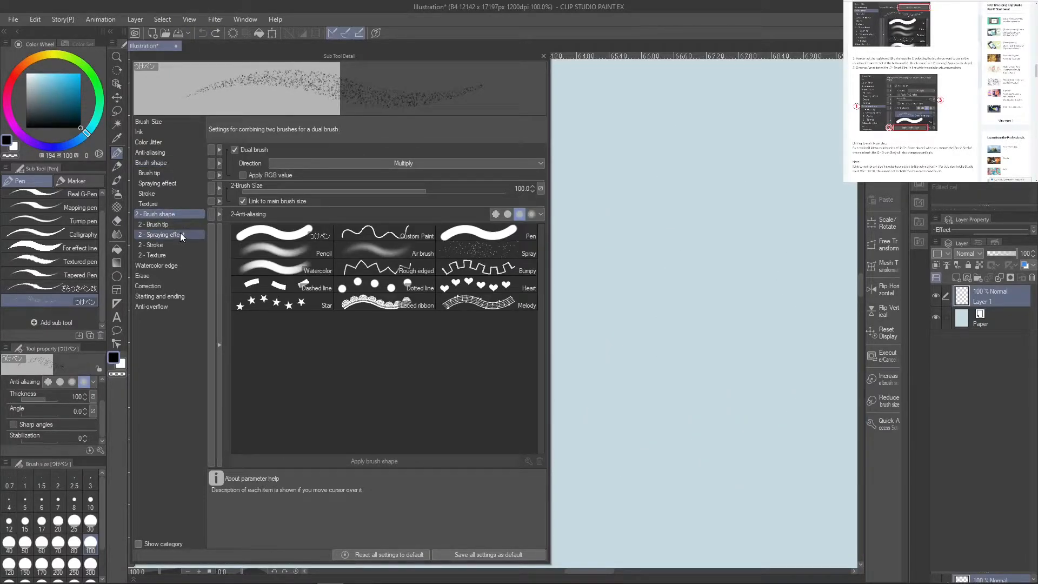
click(180, 234)
mouse_move(600, 216)
mouse_down()
mouse_move(643, 332)
mouse_move(761, 302)
mouse_move(746, 211)
mouse_move(799, 200)
mouse_move(786, 385)
mouse_move(715, 513)
mouse_move(639, 384)
mouse_up()
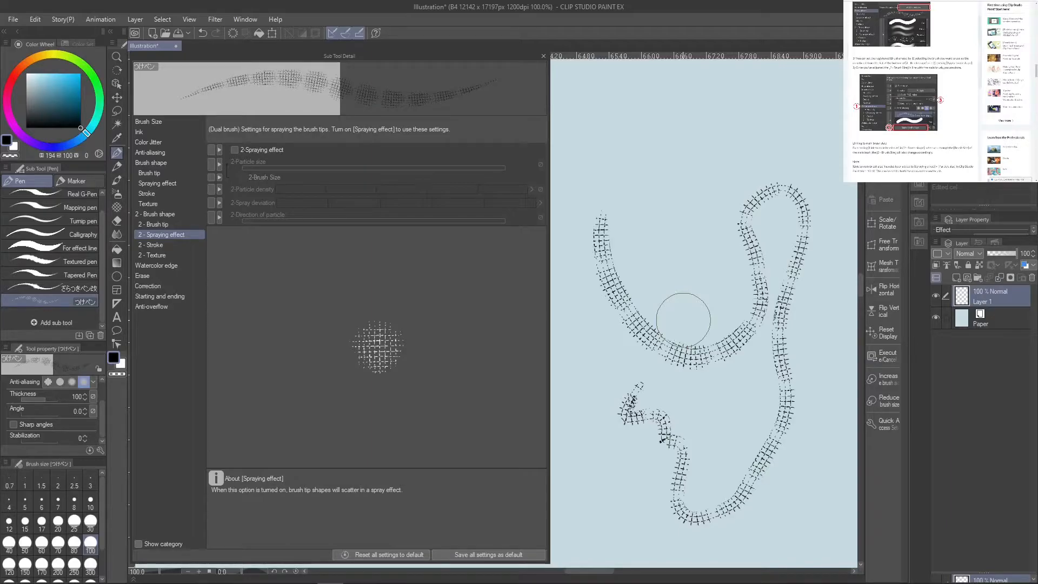
click(269, 149)
mouse_move(636, 138)
mouse_down()
mouse_move(673, 166)
mouse_move(657, 242)
mouse_move(701, 274)
mouse_up()
mouse_move(705, 251)
mouse_down()
mouse_move(710, 223)
mouse_move(790, 113)
mouse_move(613, 309)
mouse_move(676, 513)
mouse_up()
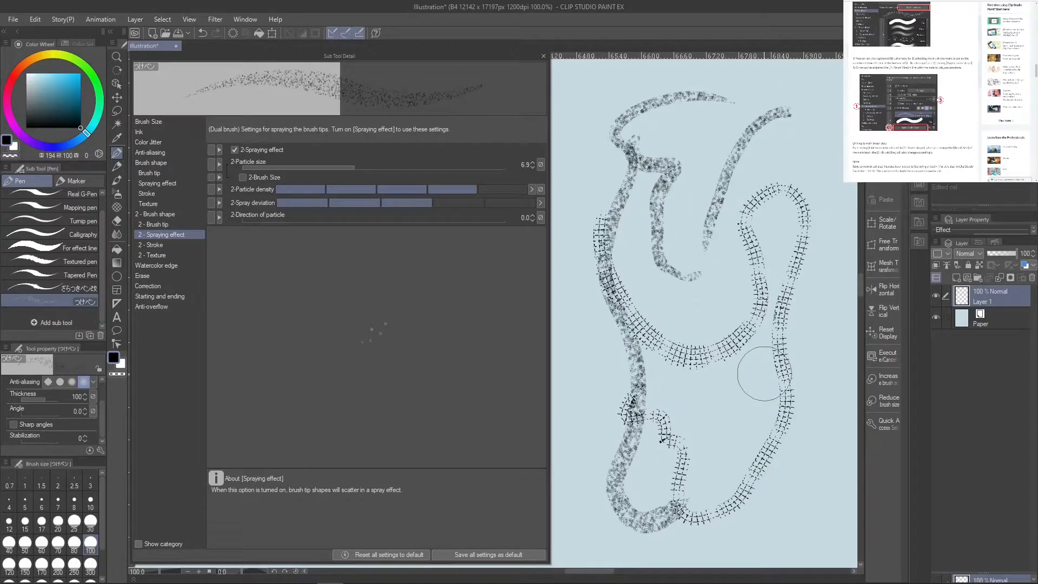
click(200, 33)
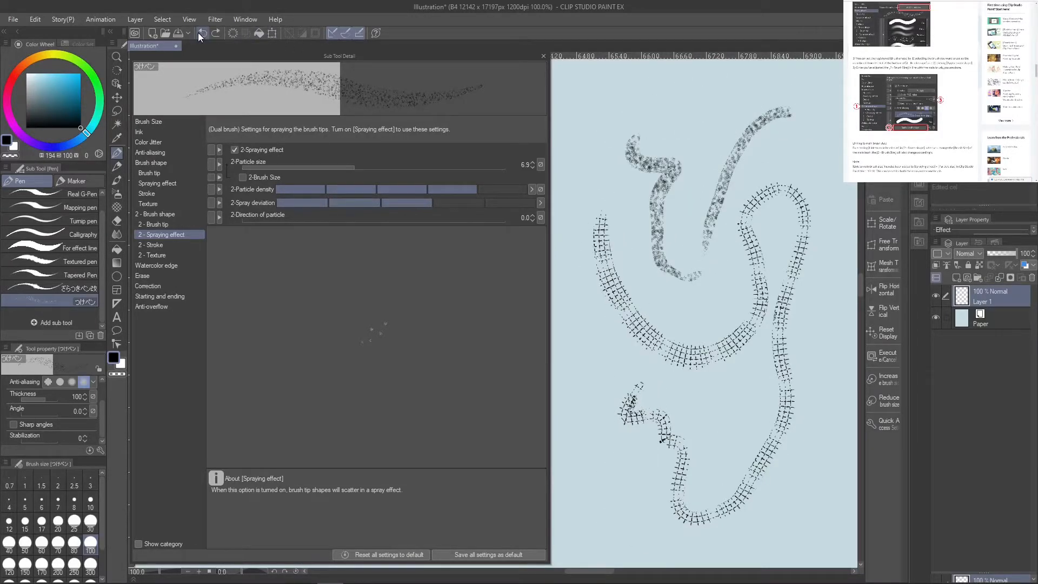
click(198, 32)
click(201, 33)
click(200, 32)
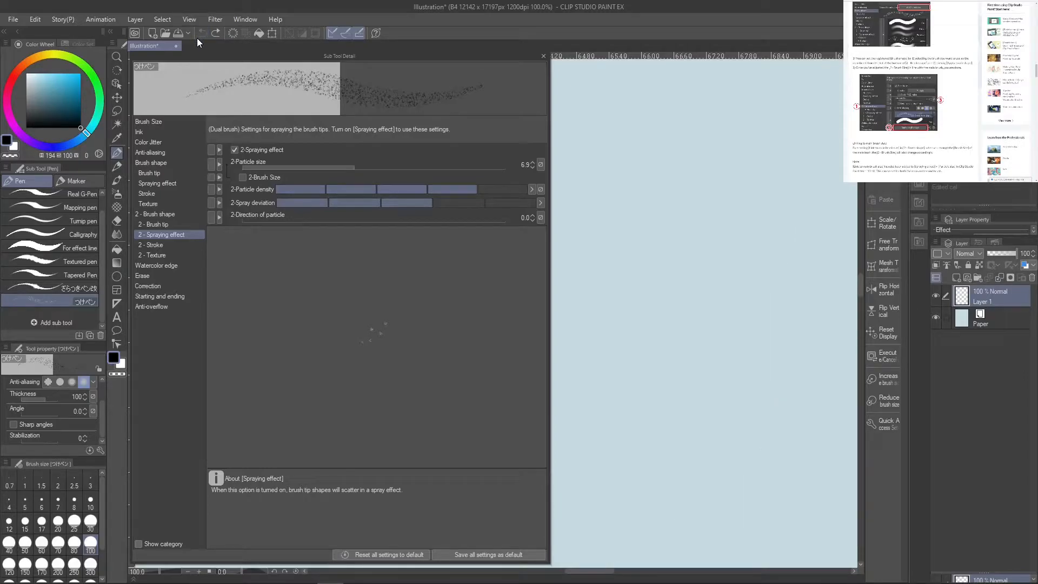
Set the main brush tip's thickness to 20, paint a U-shaped test stroke, and undo it
click(38, 397)
click(86, 395)
mouse_move(636, 204)
mouse_down()
mouse_move(622, 255)
mouse_move(646, 303)
mouse_move(698, 225)
mouse_up()
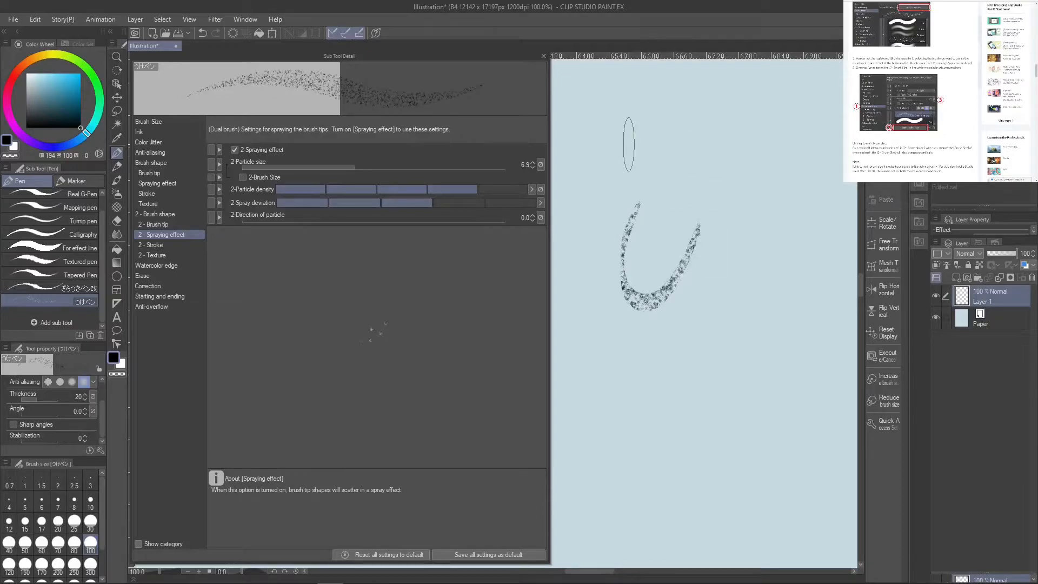
click(200, 33)
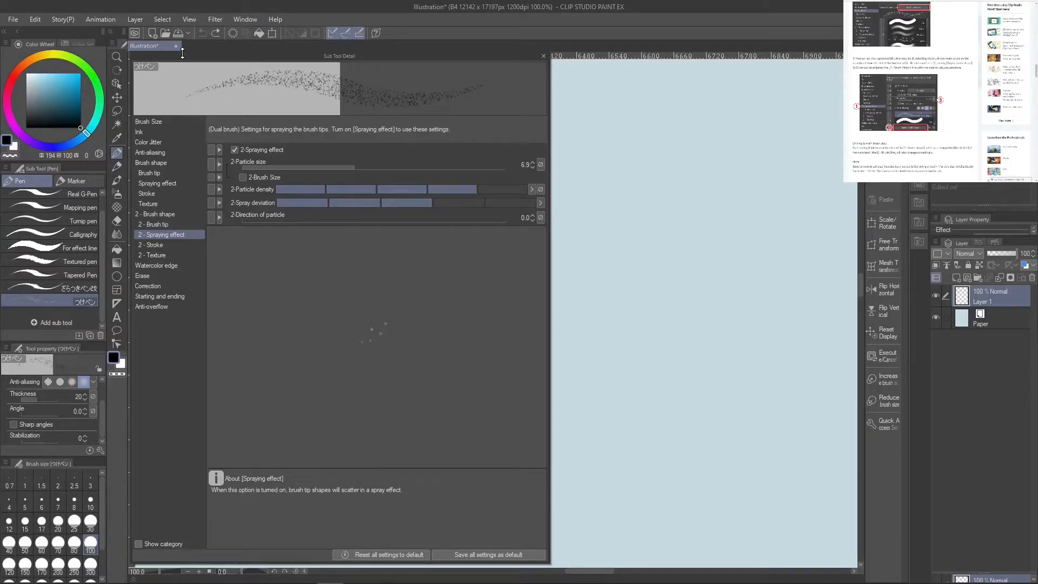
Examine the Ink, second brush shape, and main brush tip settings, including the dynamics options for thickness
click(180, 133)
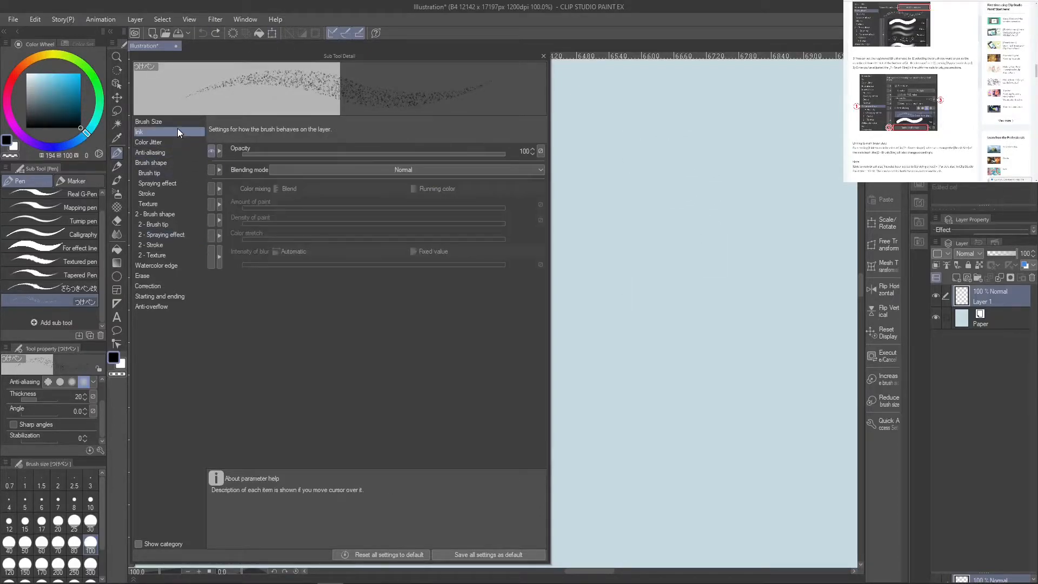
click(176, 123)
click(175, 136)
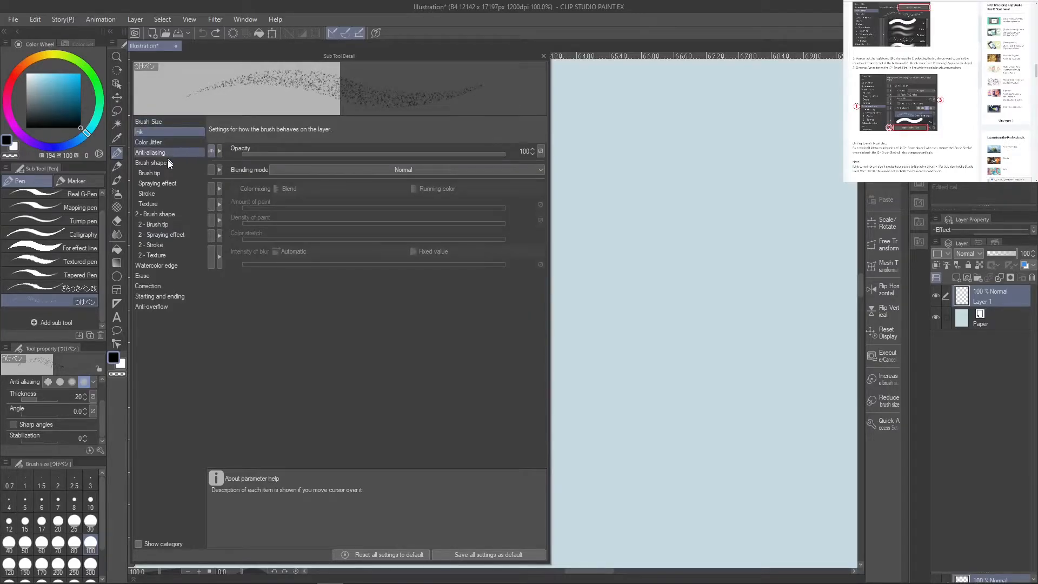
click(174, 202)
click(173, 211)
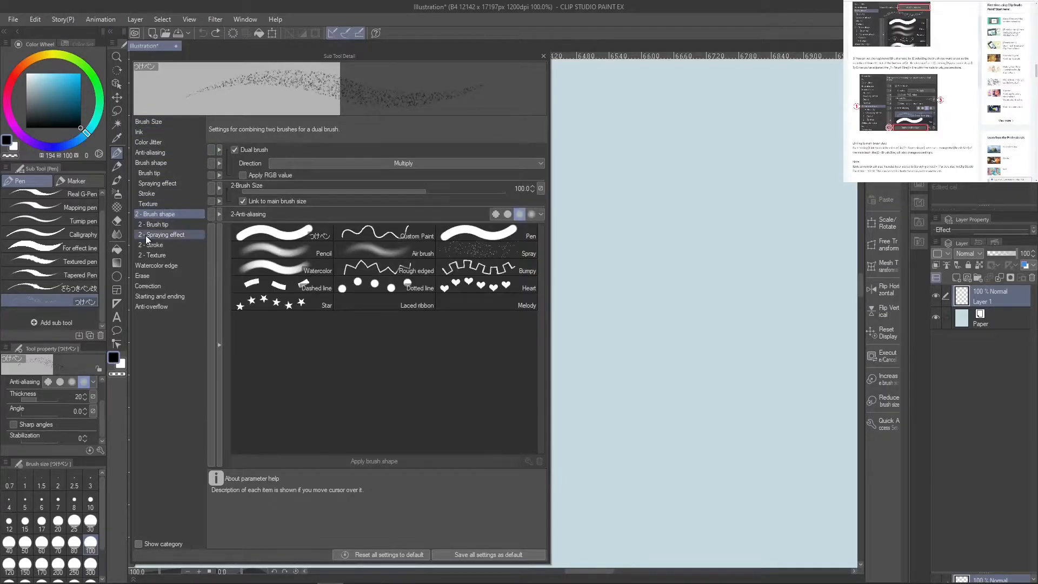
click(167, 161)
click(176, 173)
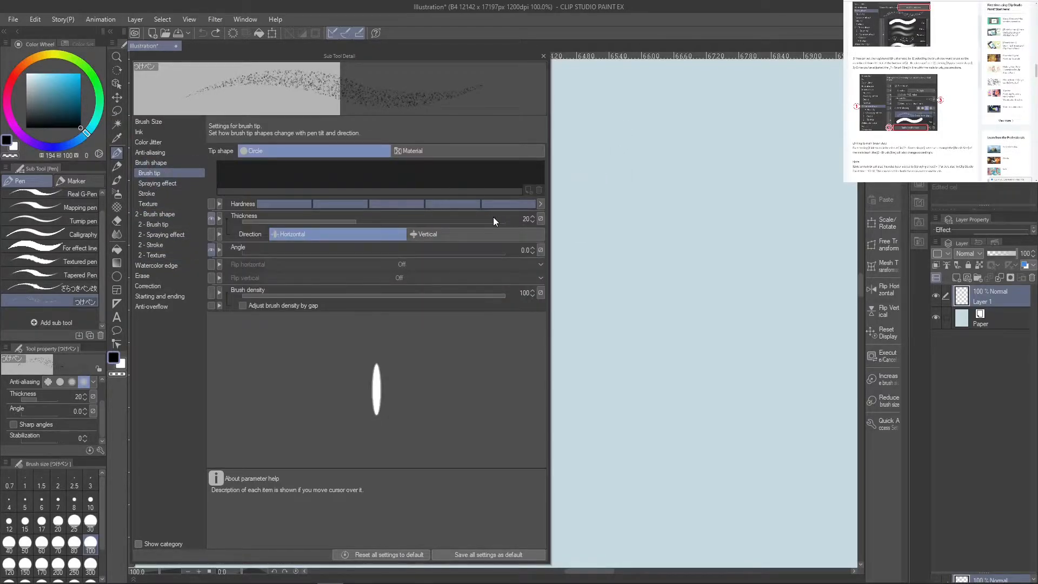
click(541, 219)
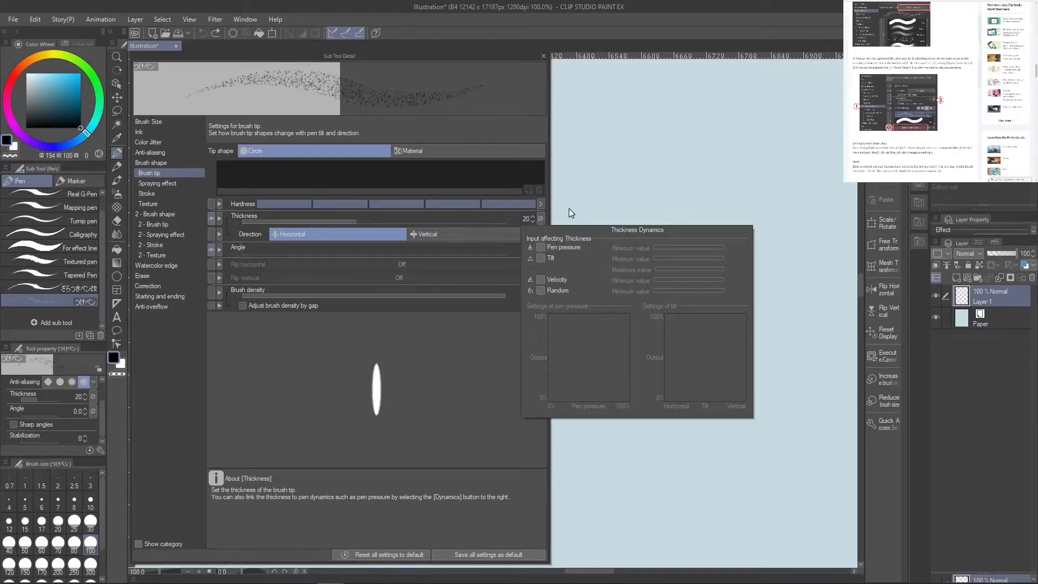
click(541, 218)
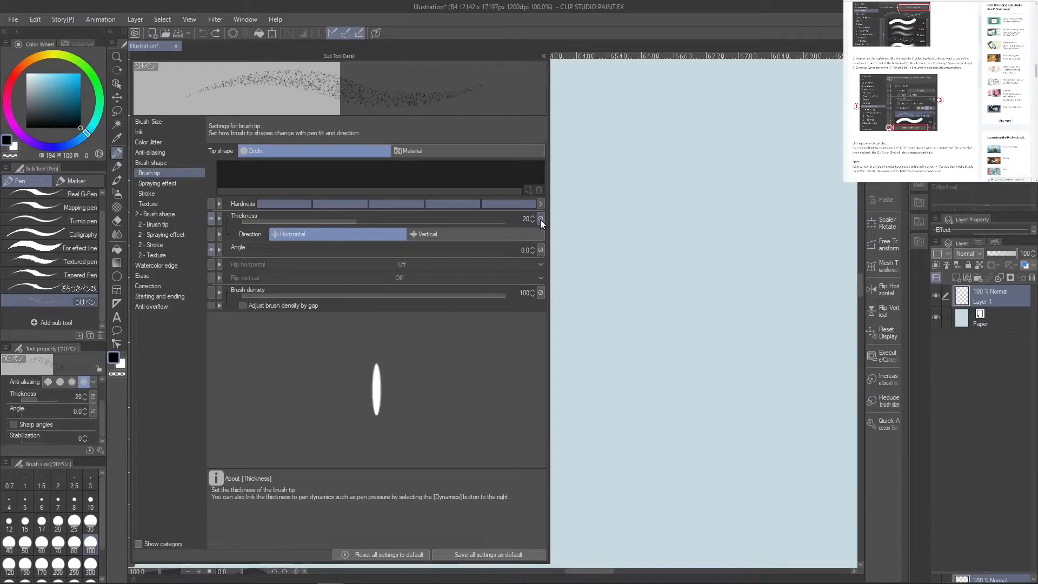
Try a main brush tip thickness of 1000, set it to 100, and paint and undo test strokes
drag(431, 221, 518, 217)
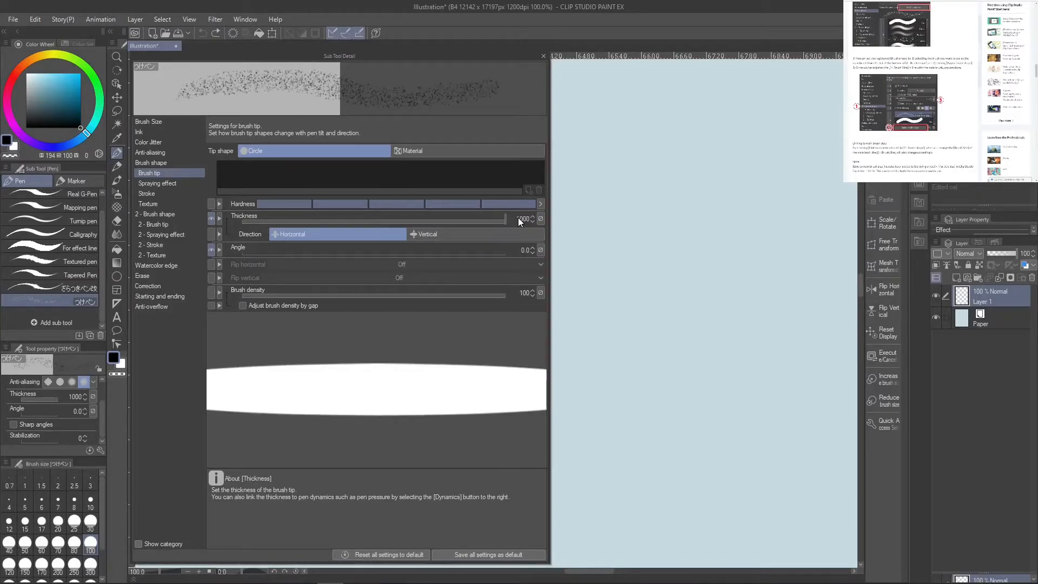
drag(412, 219, 417, 222)
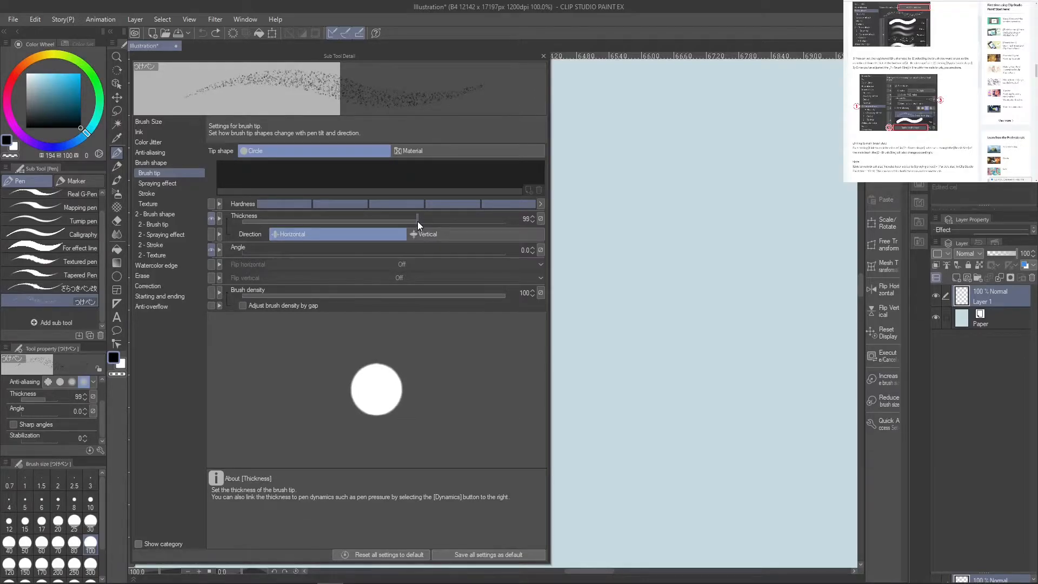
mouse_move(642, 172)
mouse_down()
mouse_move(609, 294)
mouse_move(686, 433)
mouse_move(703, 414)
mouse_up()
mouse_move(718, 368)
mouse_down()
mouse_move(786, 266)
mouse_move(785, 463)
mouse_move(741, 489)
mouse_up()
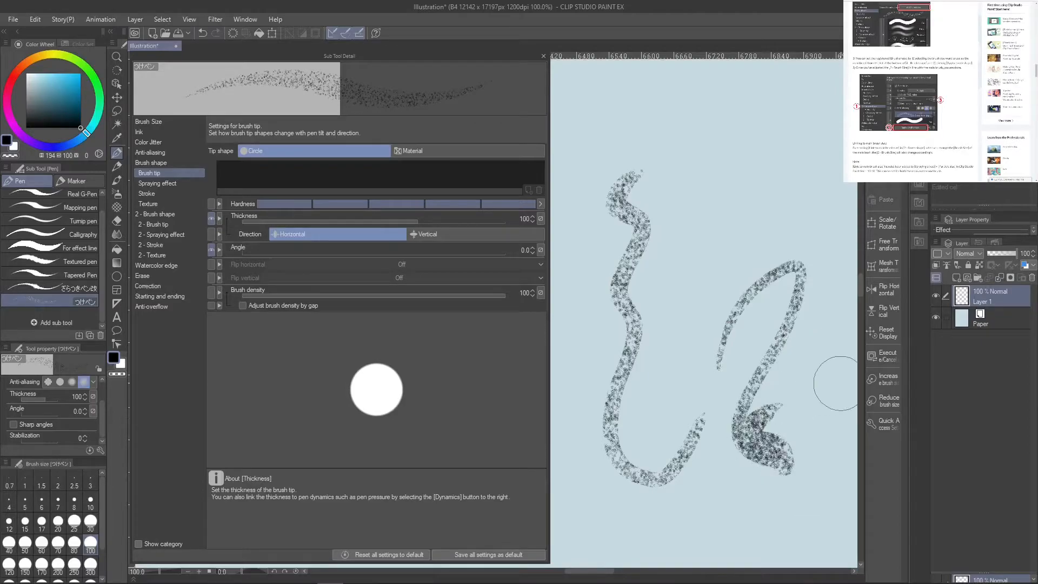
key(ctrl+z)
key(ctrl+z)
mouse_move(729, 230)
mouse_down()
mouse_move(678, 378)
mouse_move(767, 364)
mouse_move(610, 238)
mouse_move(688, 528)
mouse_up()
key(ctrl+z)
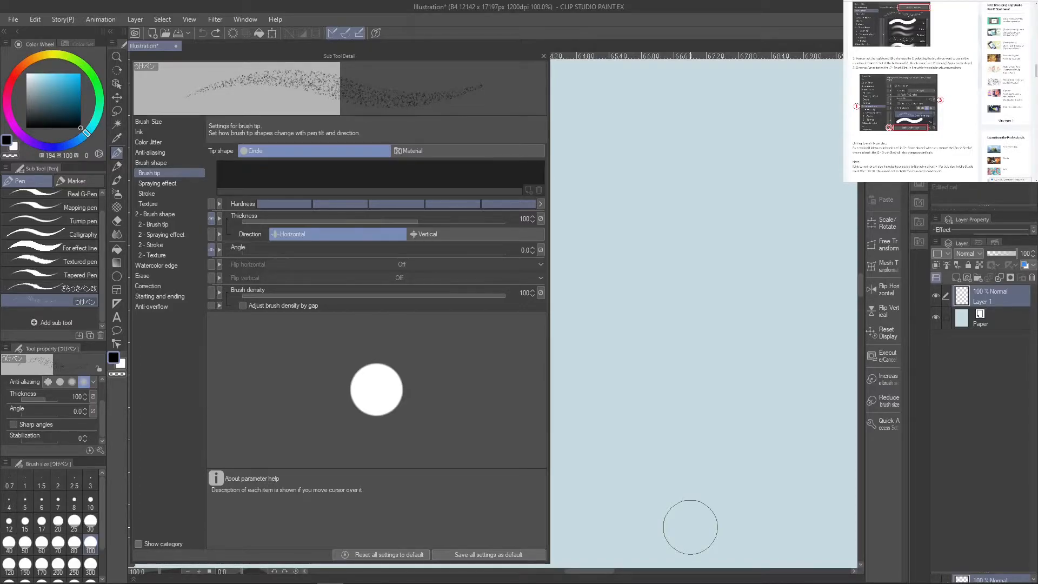
Try the main brush's spraying effect with a scribbled test stroke, undo the stroke, and turn the effect off again
click(174, 183)
click(246, 148)
mouse_move(678, 189)
mouse_down()
mouse_move(665, 255)
mouse_move(690, 394)
mouse_move(708, 184)
mouse_move(670, 335)
mouse_move(719, 373)
mouse_up()
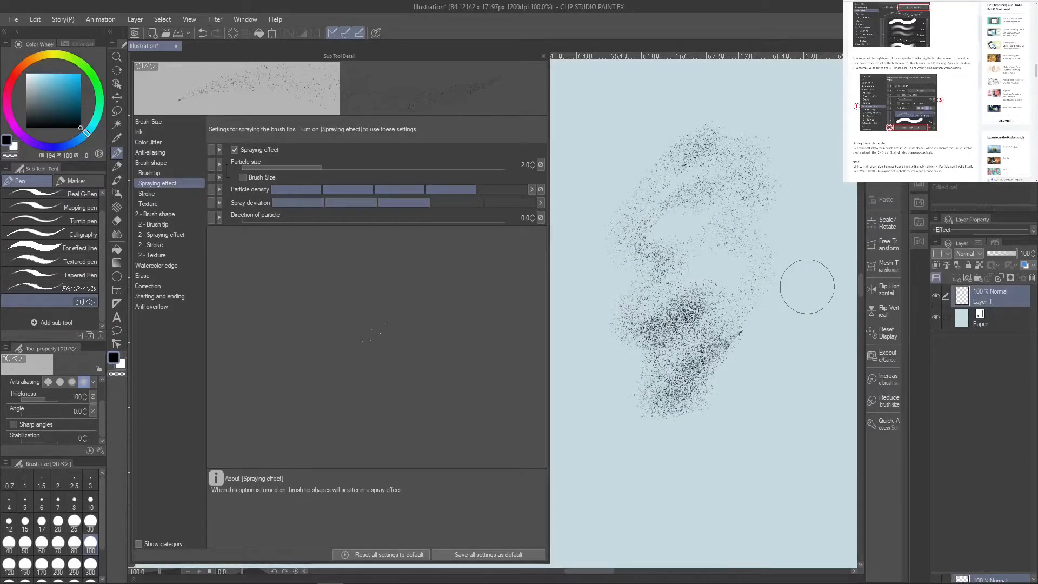
key(ctrl+z)
click(263, 146)
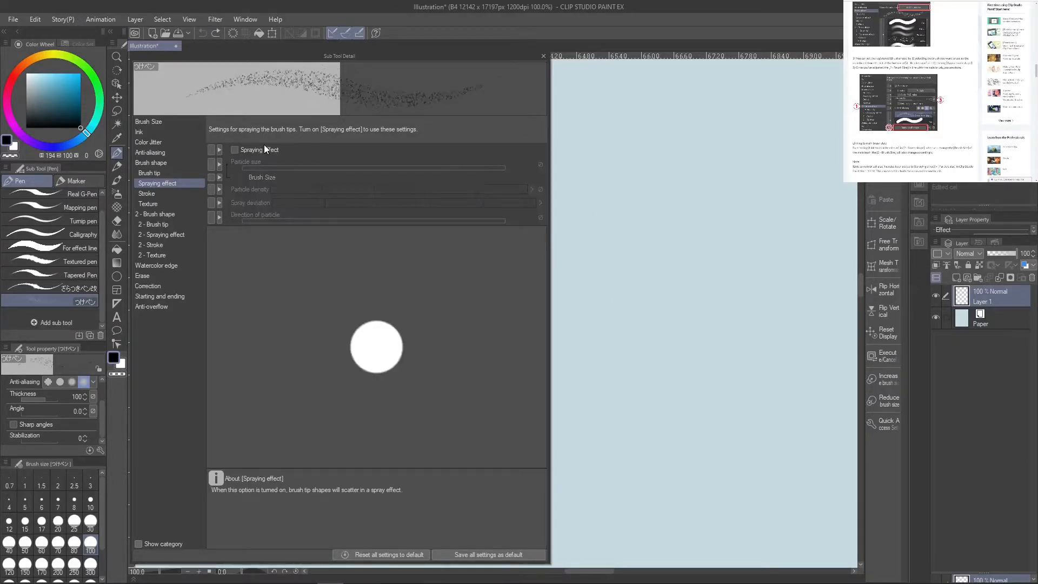
Set the second brush's particle size to 11.2, paint several long test strokes, and undo each one
click(176, 212)
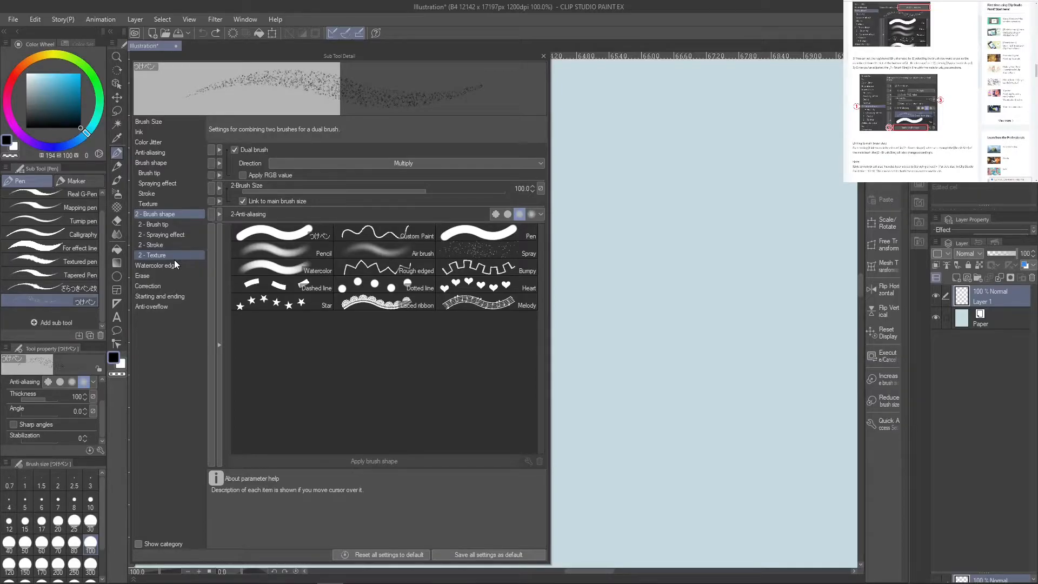
click(162, 224)
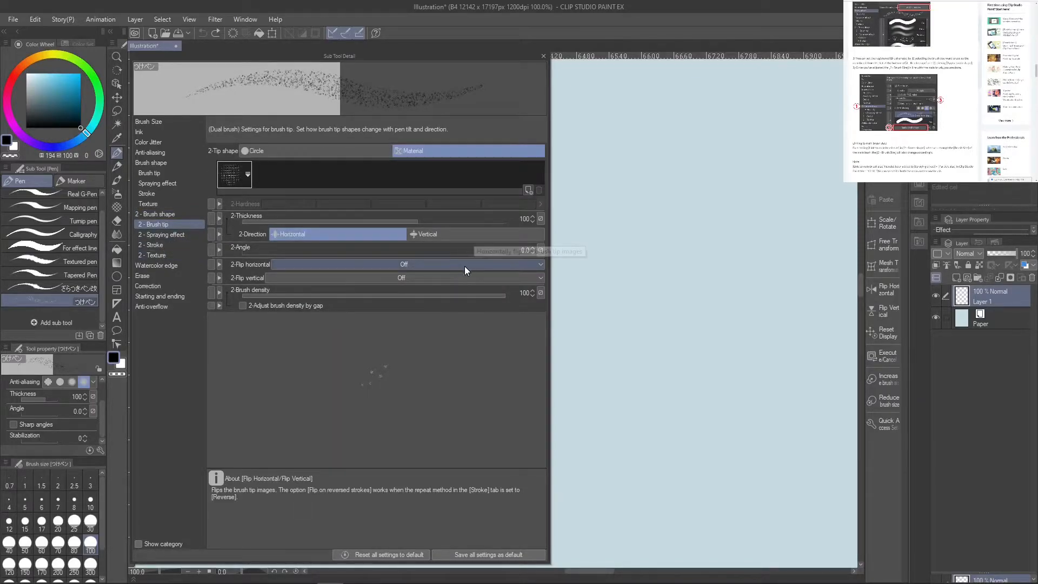
click(176, 234)
drag(361, 162, 368, 166)
mouse_move(674, 163)
mouse_down()
mouse_move(653, 196)
mouse_move(683, 354)
mouse_move(782, 373)
mouse_move(771, 92)
mouse_move(700, 98)
mouse_up()
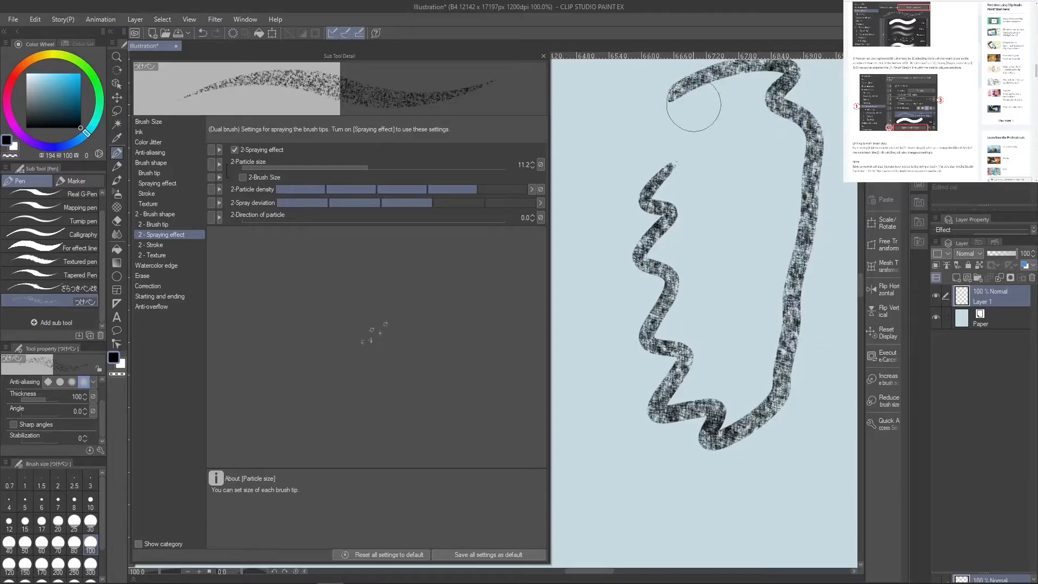
key(ctrl+z)
mouse_move(768, 169)
mouse_down()
mouse_move(736, 199)
mouse_move(718, 329)
mouse_move(735, 433)
mouse_move(773, 231)
mouse_move(767, 493)
mouse_move(802, 407)
mouse_move(811, 243)
mouse_move(721, 203)
mouse_up()
key(ctrl+z)
mouse_move(765, 177)
mouse_down()
mouse_move(656, 245)
mouse_move(683, 301)
mouse_move(650, 398)
mouse_move(708, 476)
mouse_up()
key(ctrl+z)
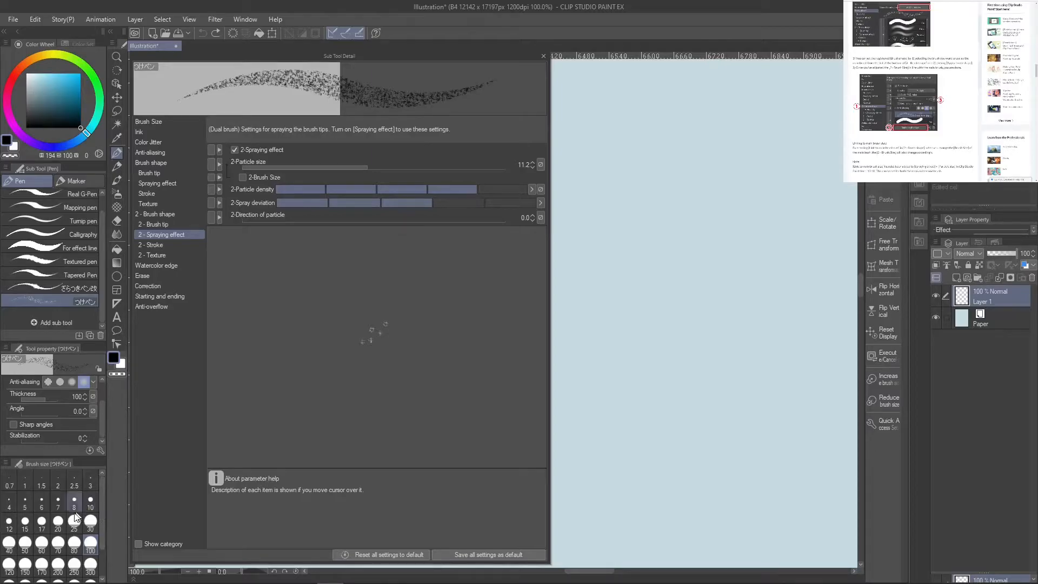
Set the brush size to 20 and sketch the curved jawline of a face
click(58, 522)
mouse_move(640, 218)
mouse_down()
mouse_move(636, 243)
mouse_move(640, 197)
mouse_move(647, 286)
mouse_move(637, 224)
mouse_move(668, 311)
mouse_up()
mouse_move(647, 180)
mouse_down()
mouse_move(662, 305)
mouse_move(708, 336)
mouse_move(749, 319)
mouse_move(795, 243)
mouse_up()
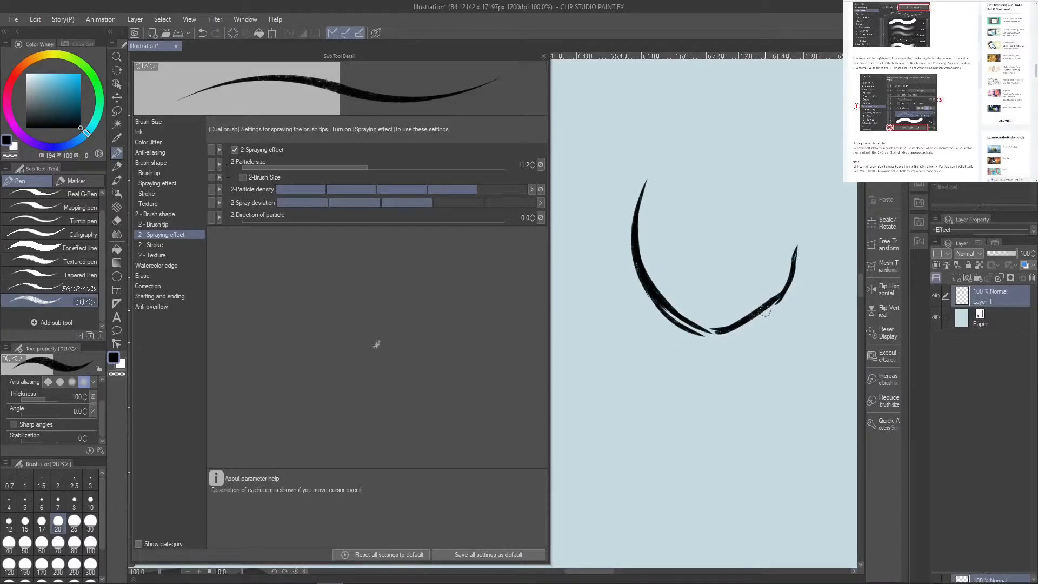
Sketch the eyes, nose, mouth, and eyebrow inside the face outline
mouse_move(681, 227)
mouse_down()
mouse_move(707, 298)
mouse_move(684, 286)
mouse_move(707, 298)
mouse_move(738, 292)
mouse_move(708, 316)
mouse_move(721, 316)
mouse_up()
mouse_move(721, 259)
mouse_down()
mouse_move(746, 220)
mouse_move(764, 239)
mouse_move(752, 253)
mouse_move(732, 235)
mouse_move(749, 249)
mouse_move(746, 225)
mouse_move(746, 245)
mouse_up()
mouse_move(687, 262)
mouse_down()
mouse_move(674, 242)
mouse_move(659, 251)
mouse_move(669, 267)
mouse_move(672, 249)
mouse_move(660, 260)
mouse_move(674, 259)
mouse_move(674, 243)
mouse_move(685, 267)
mouse_move(664, 250)
mouse_move(673, 245)
mouse_move(676, 258)
mouse_move(684, 240)
mouse_move(715, 236)
mouse_move(759, 197)
mouse_up()
Draw the ear beside the jawline, undoing and redrawing its outline before adding the inner detail
drag(786, 235, 797, 273)
key(ctrl+z)
mouse_move(787, 228)
mouse_down()
mouse_move(794, 273)
mouse_move(811, 227)
mouse_move(790, 272)
mouse_up()
key(ctrl+z)
key(ctrl+z)
mouse_move(788, 226)
mouse_down()
mouse_move(814, 245)
mouse_move(795, 271)
mouse_up()
key(ctrl+z)
mouse_move(789, 224)
mouse_down()
mouse_move(815, 224)
mouse_move(794, 266)
mouse_up()
mouse_move(798, 249)
mouse_down()
mouse_move(800, 263)
mouse_move(806, 231)
mouse_move(809, 256)
mouse_up()
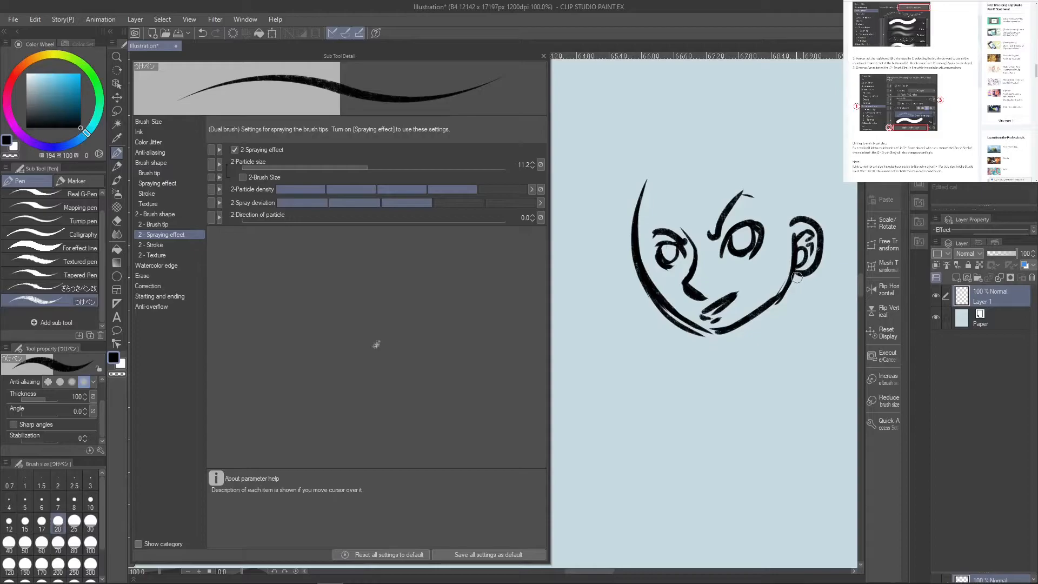
Draw the neck and shoulder lines below the head
drag(720, 332, 746, 381)
drag(803, 270, 811, 350)
drag(738, 352, 680, 372)
mouse_move(804, 321)
mouse_down()
mouse_move(821, 357)
mouse_move(752, 442)
mouse_up()
Draw the wavy outer outline of the hair, the fringe across the forehead, and the strands around the ear and cheek
mouse_move(776, 139)
mouse_down()
mouse_move(762, 122)
mouse_move(606, 112)
mouse_move(622, 153)
mouse_move(608, 217)
mouse_move(630, 246)
mouse_up()
mouse_move(779, 140)
mouse_down()
mouse_move(818, 152)
mouse_move(850, 236)
mouse_up()
mouse_move(834, 274)
mouse_down()
mouse_move(857, 280)
mouse_move(810, 311)
mouse_up()
mouse_move(634, 172)
mouse_down()
mouse_move(666, 209)
mouse_move(726, 195)
mouse_up()
drag(707, 189, 749, 212)
drag(750, 201, 791, 222)
mouse_move(779, 204)
mouse_down()
mouse_move(795, 221)
mouse_move(774, 243)
mouse_move(783, 256)
mouse_up()
mouse_move(789, 251)
mouse_down()
mouse_move(782, 240)
mouse_move(793, 218)
mouse_up()
drag(639, 276, 643, 293)
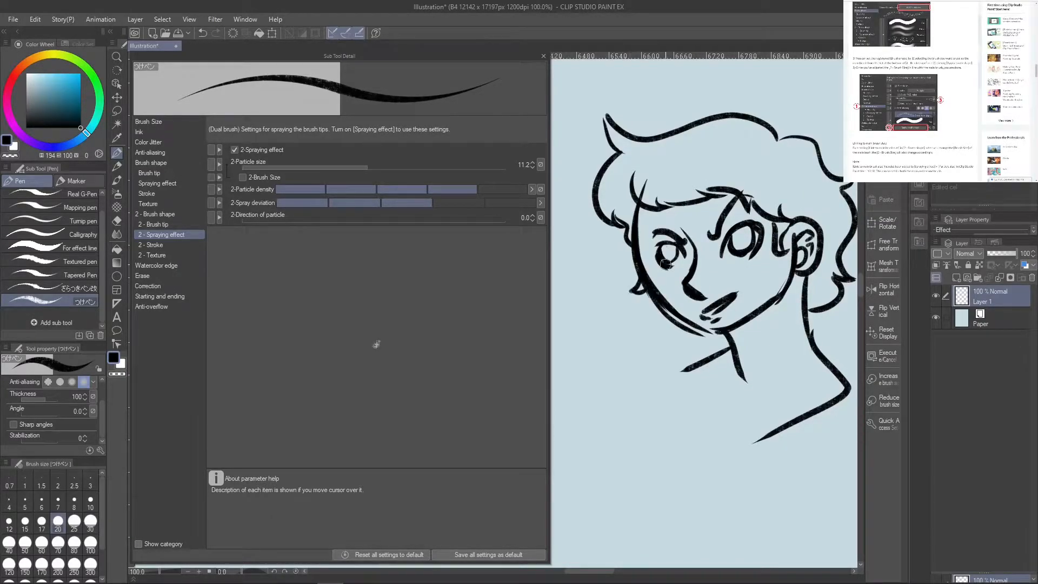
Undo every stroke of the head sketch until the canvas is empty
key(ctrl+z)
key(ctrl+z)
key(ctrl+z)
key(ctrl+z)
key(ctrl+z)
key(ctrl+z)
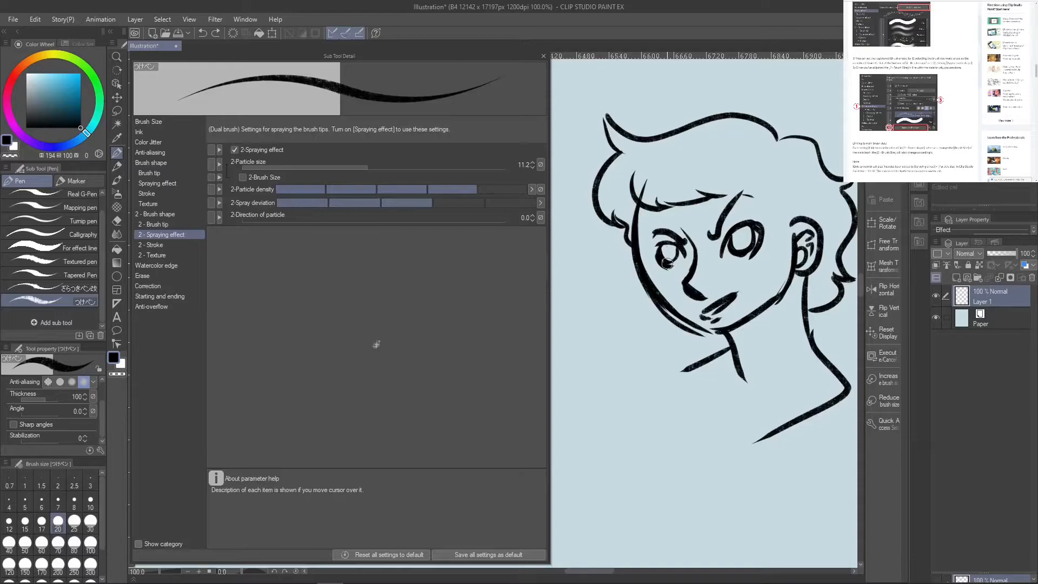
key(ctrl+z)
key(ctrl+z)
key(ctrl+z)
key(ctrl+z)
key(ctrl+z)
key(ctrl+z)
key(ctrl+z)
key(ctrl+z)
key(ctrl+z)
key(ctrl+z)
key(ctrl+z)
key(ctrl+z)
key(ctrl+z)
key(ctrl+z)
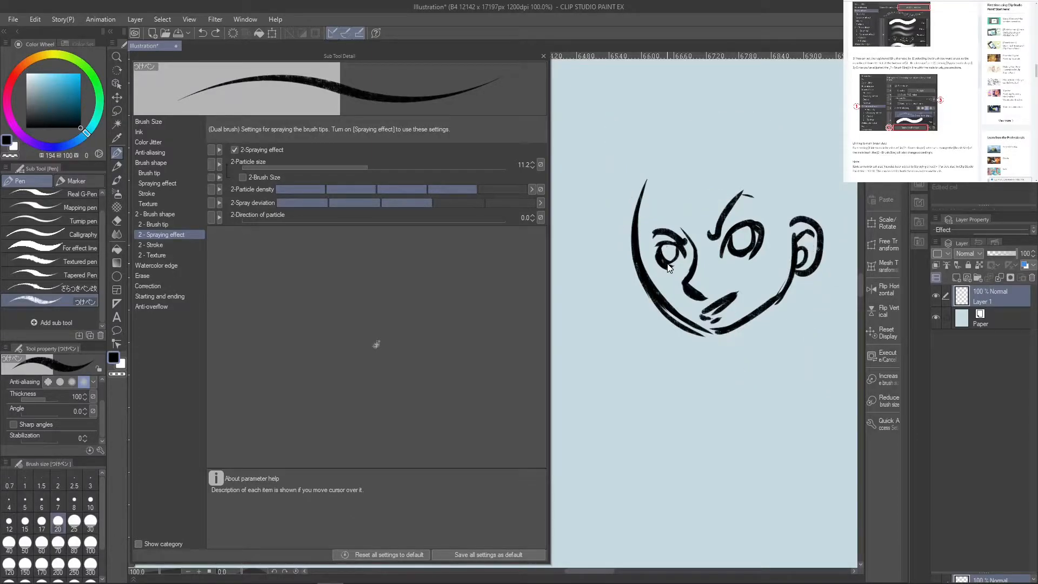
key(ctrl+z)
key(ctrl+z)
key(ctrl+z)
key(ctrl+z)
key(ctrl+z)
key(ctrl+z)
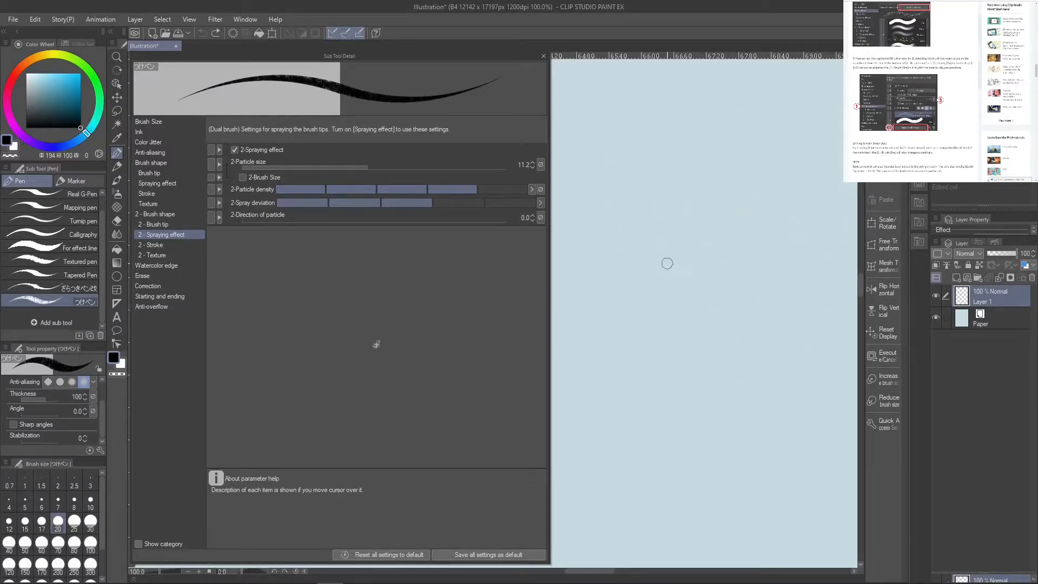
Check the second brush's stroke settings and reduce its spraying particle size to 2.8
click(181, 245)
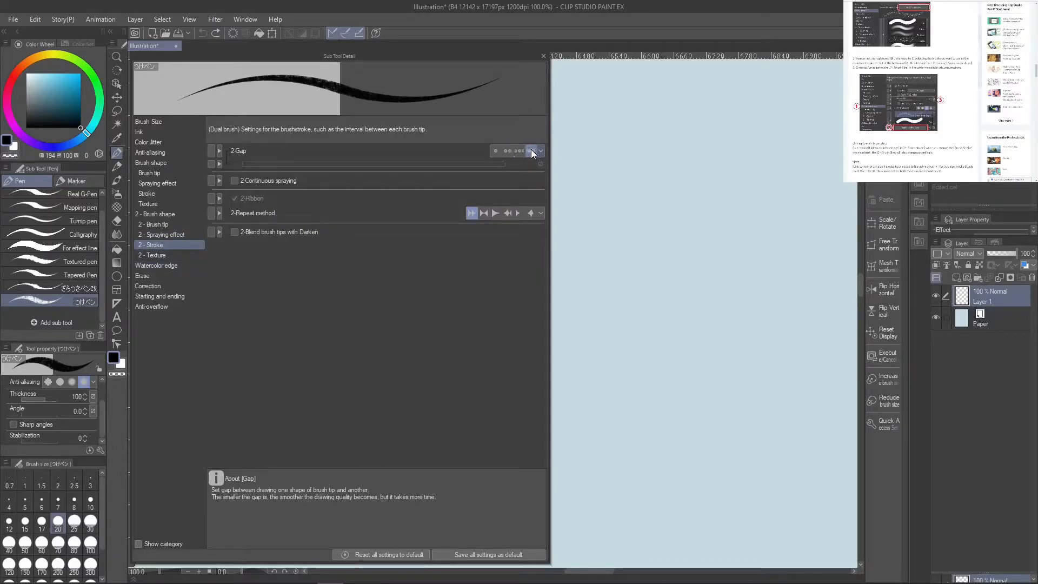
click(164, 234)
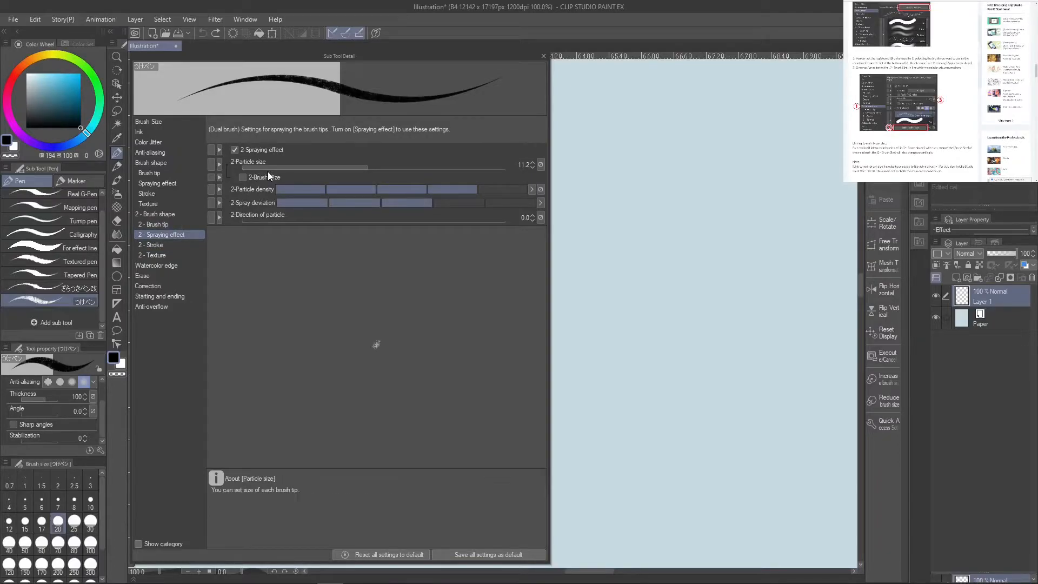
click(297, 166)
drag(327, 168, 340, 166)
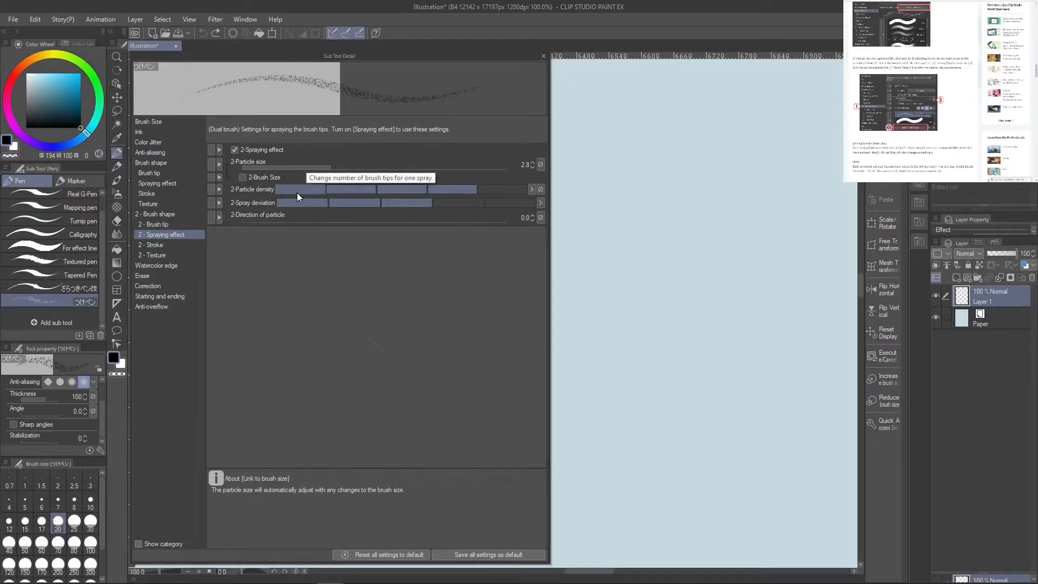
Change the second brush's stroke gap, trying the first preset and choosing the second one
click(186, 243)
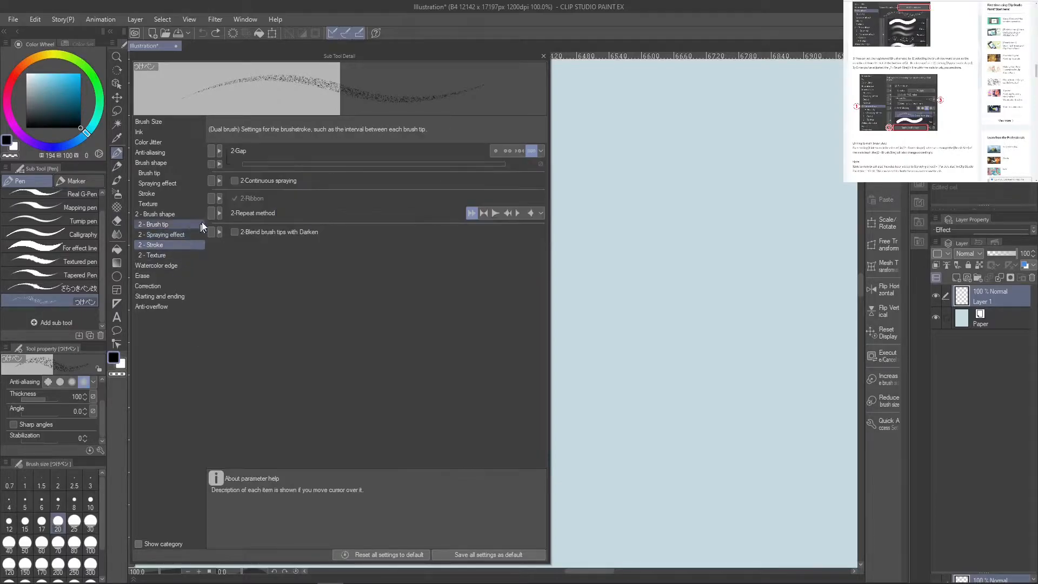
click(495, 151)
click(508, 150)
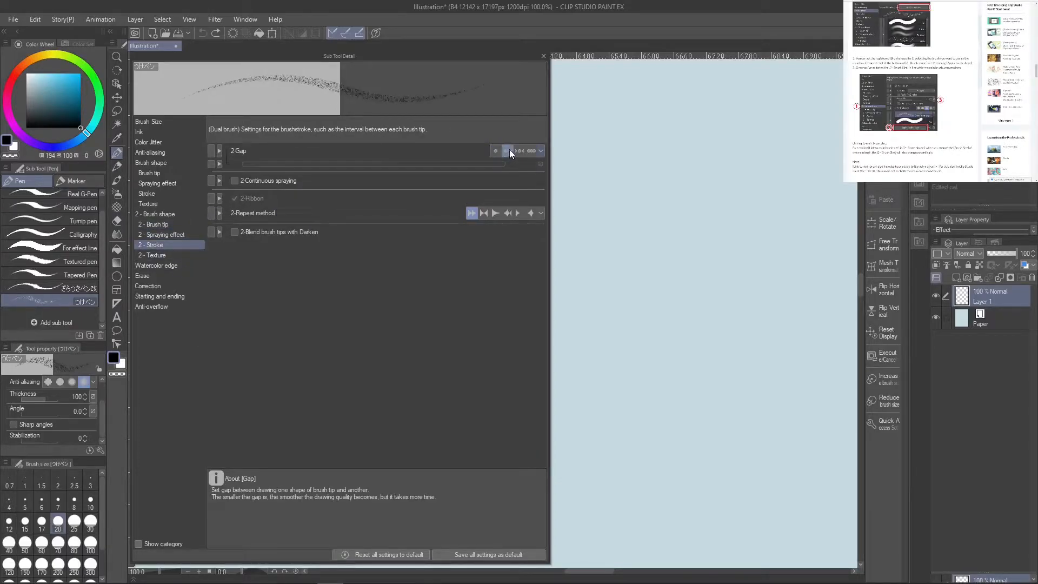
Compare the second brush's stroke gap presets, choose the first one, and draw a long vertical test stroke
click(520, 151)
click(505, 152)
click(498, 150)
click(510, 150)
click(499, 151)
mouse_move(633, 111)
mouse_down()
mouse_move(609, 136)
mouse_move(636, 284)
mouse_move(593, 475)
mouse_up()
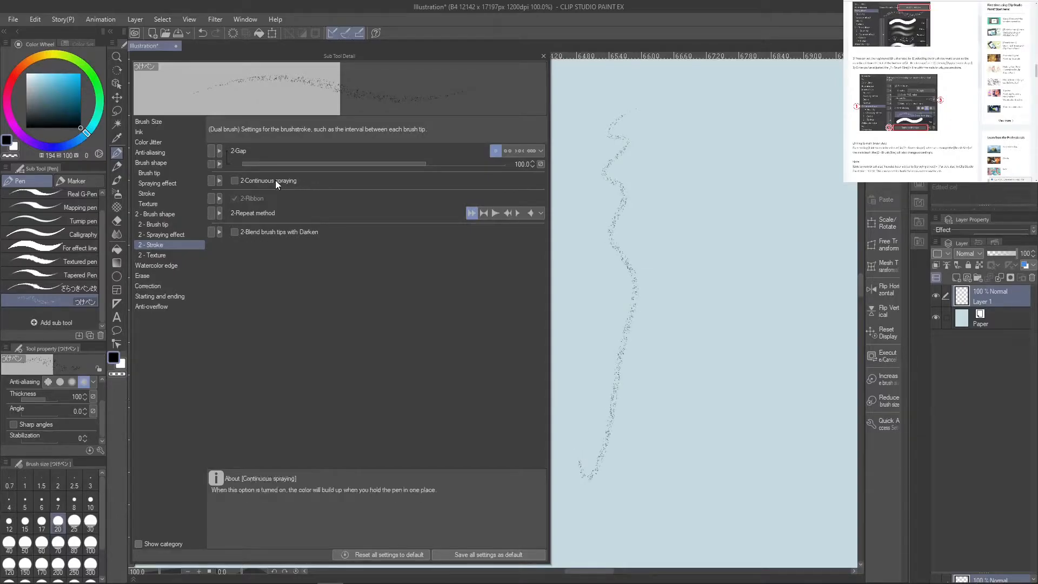
Set the second brush's fixed gap to 0.9, draw a wavy test stroke, and undo both test strokes
mouse_move(424, 165)
mouse_down()
mouse_move(458, 169)
mouse_move(330, 161)
mouse_up()
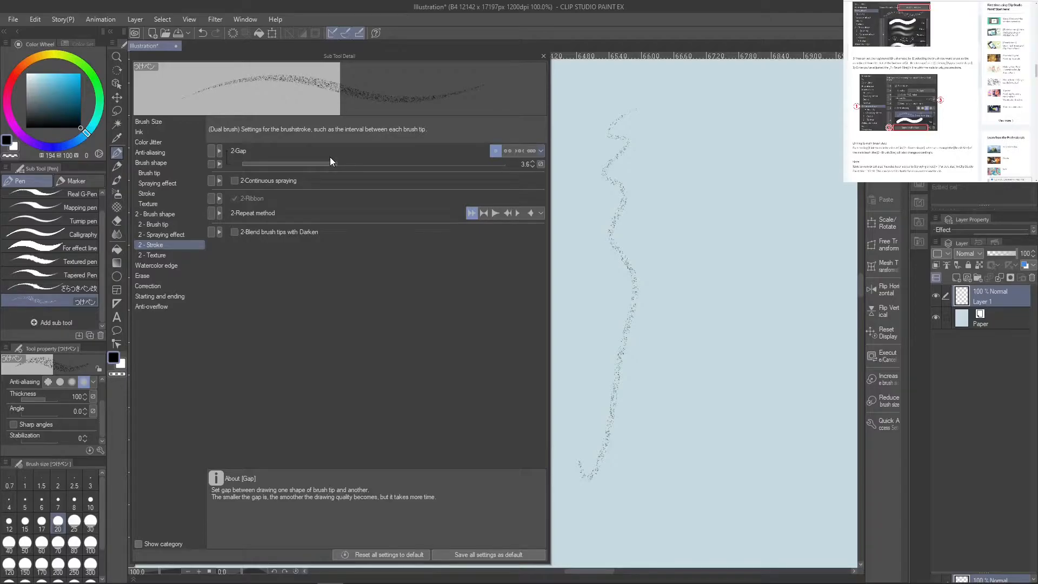
click(302, 163)
mouse_move(704, 183)
mouse_down()
mouse_move(708, 380)
mouse_move(786, 307)
mouse_move(811, 262)
mouse_up()
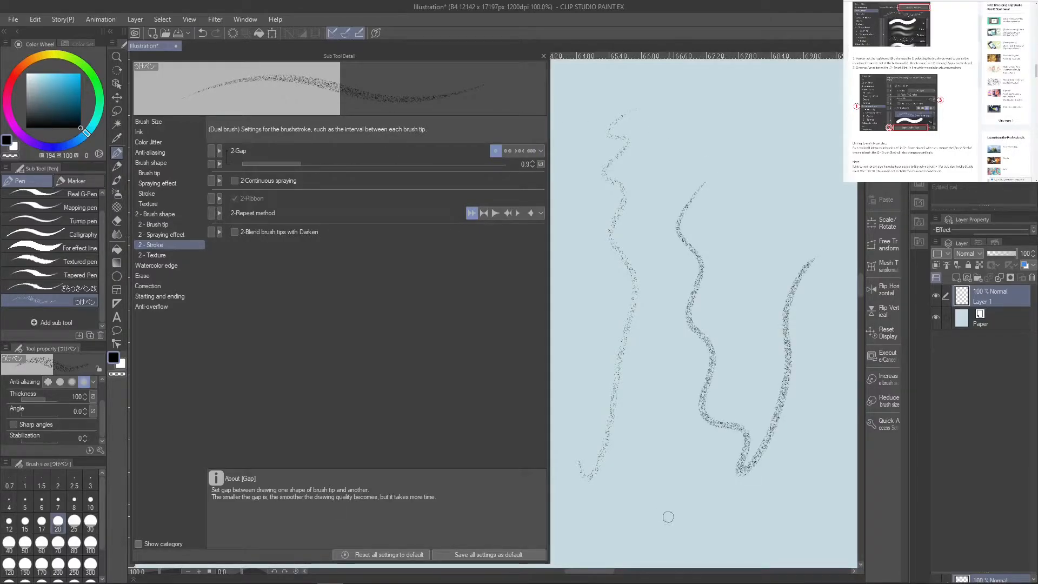
key(ctrl+z)
key(ctrl+z)
Turn on the second brush's continuous spraying with the fixed gap, draw a curved test stroke, and undo it
click(279, 180)
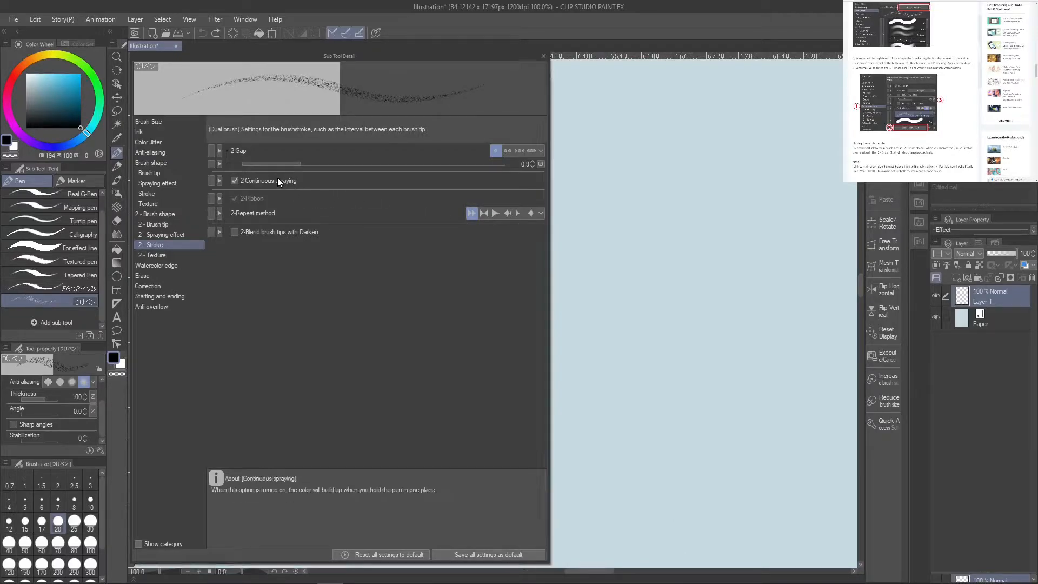
click(529, 151)
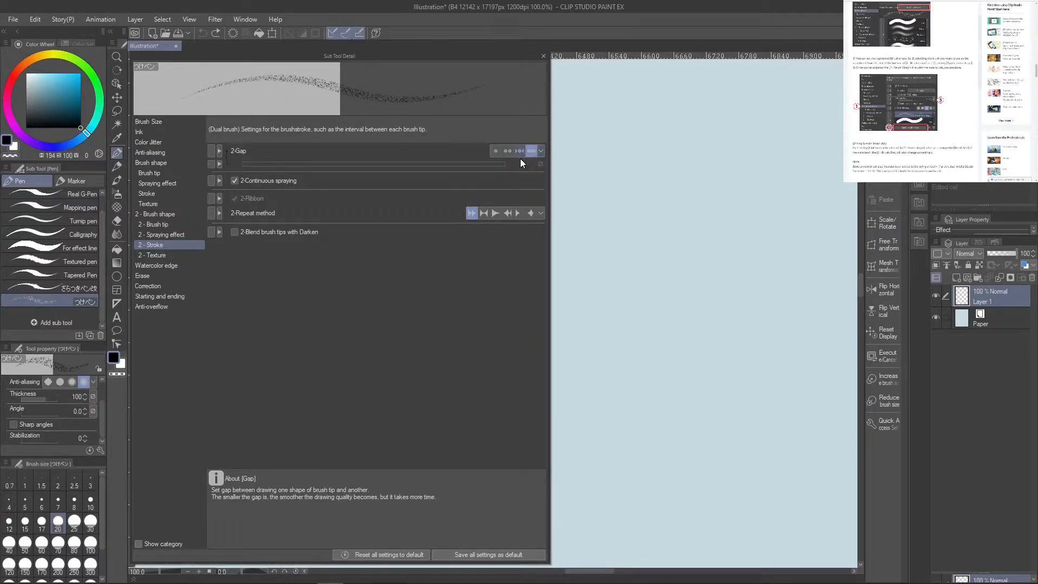
click(498, 151)
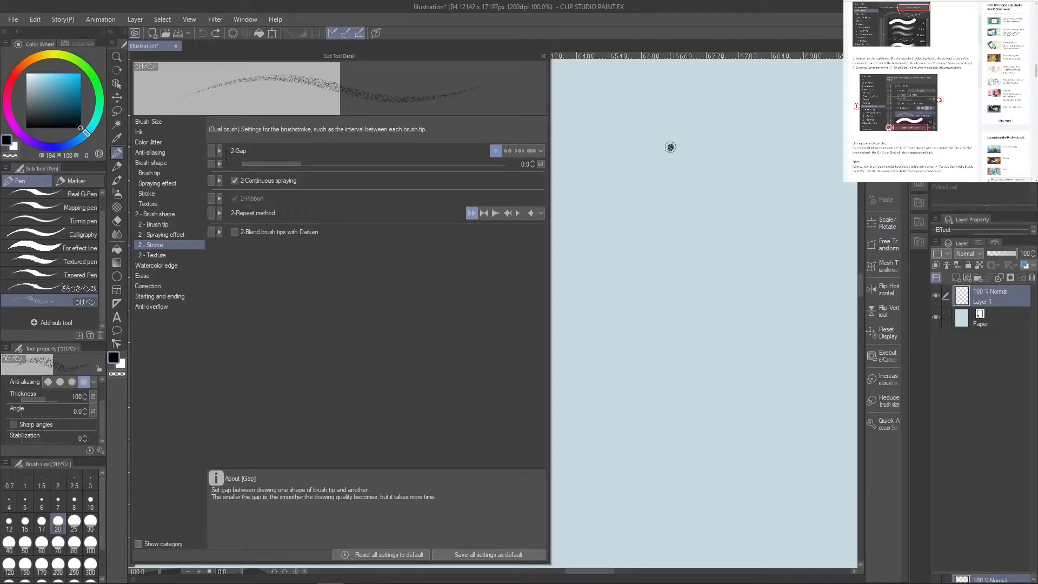
mouse_move(670, 148)
mouse_down()
mouse_move(635, 233)
mouse_move(628, 353)
mouse_move(661, 405)
mouse_move(686, 412)
mouse_up()
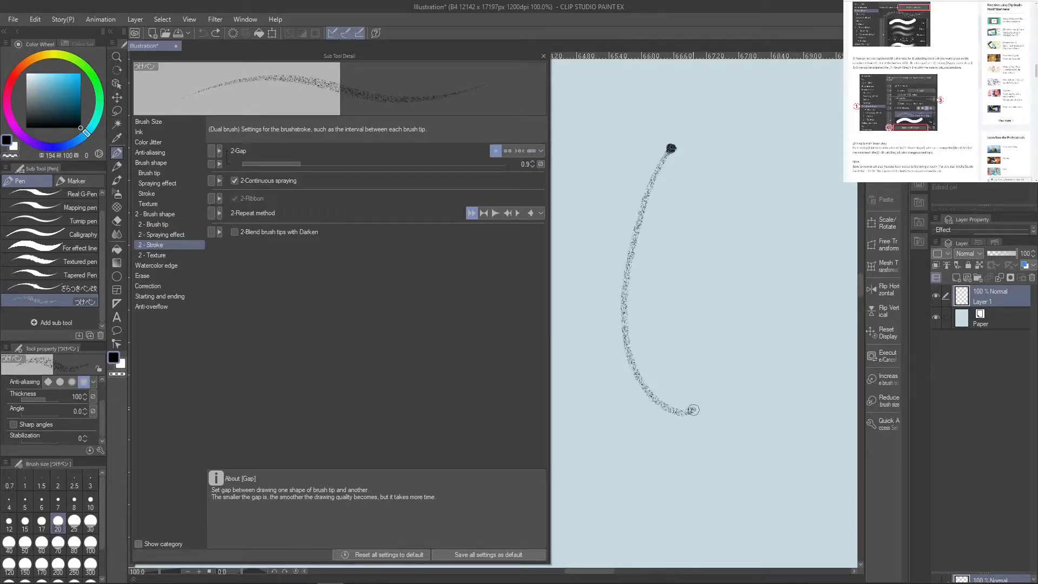
key(ctrl+z)
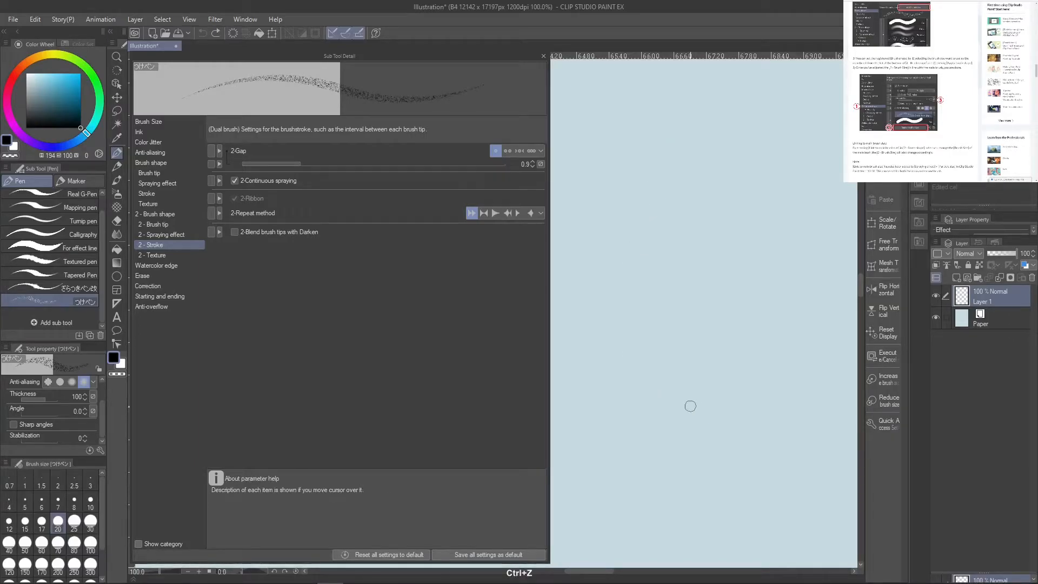
Switch the second brush's gap to the last preset, turn off continuous spraying, draw a wavy test stroke, and undo it
click(530, 151)
click(233, 180)
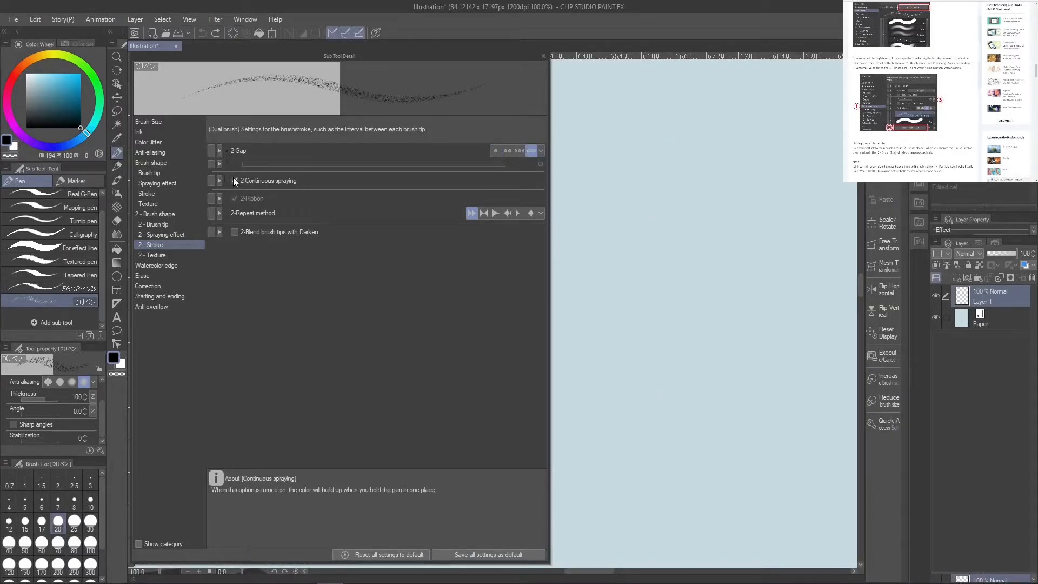
mouse_move(661, 200)
mouse_down()
mouse_move(635, 314)
mouse_move(694, 454)
mouse_up()
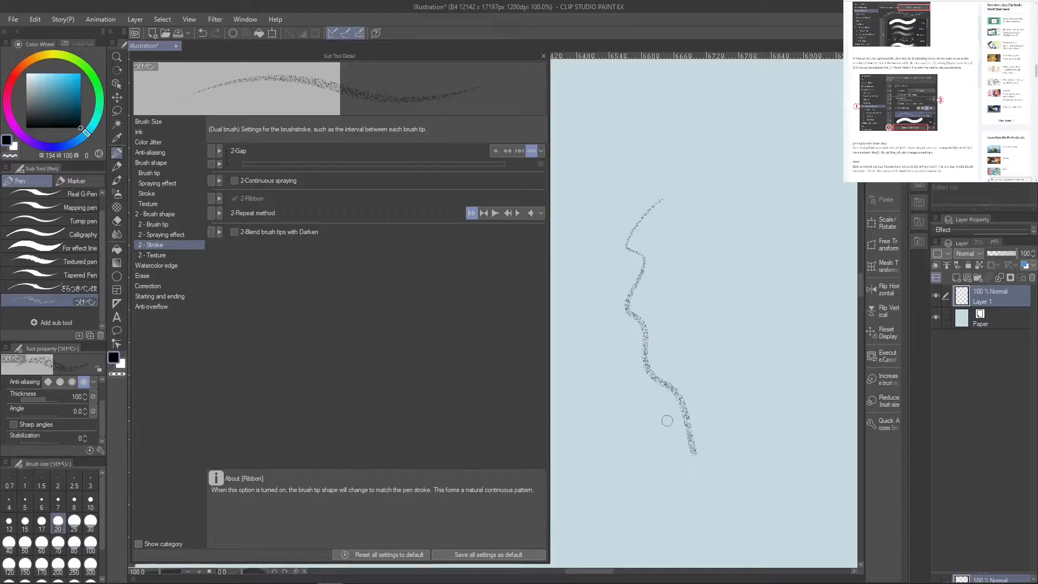
key(ctrl+z)
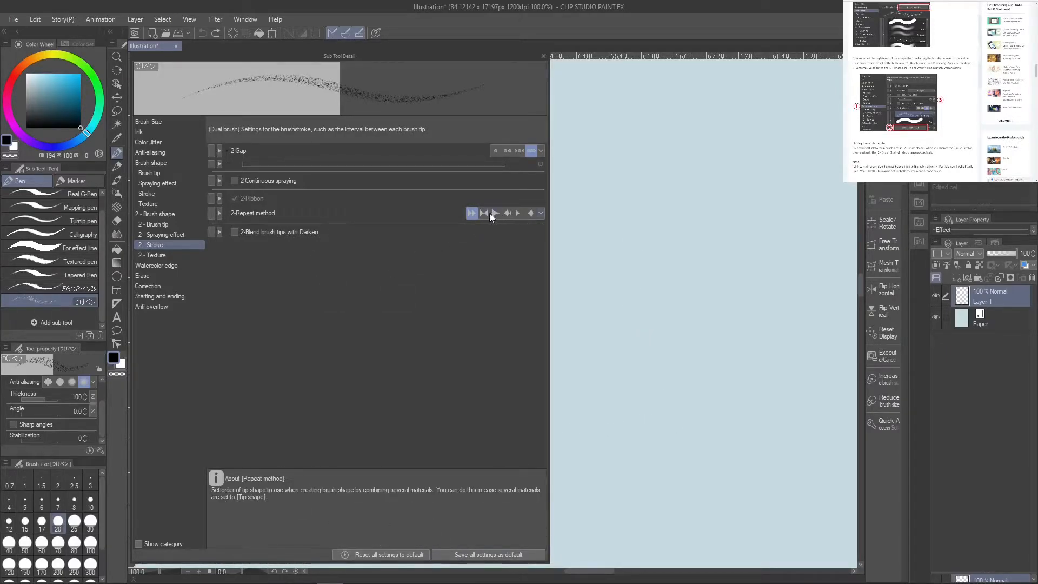
Try two other repeat methods for the second brush and return to the first one
click(532, 213)
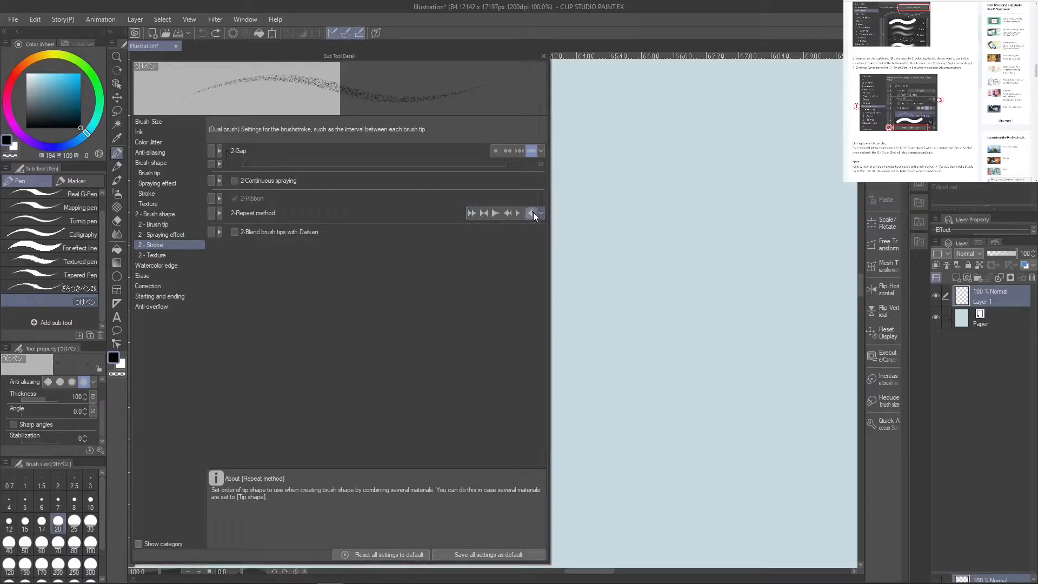
click(507, 213)
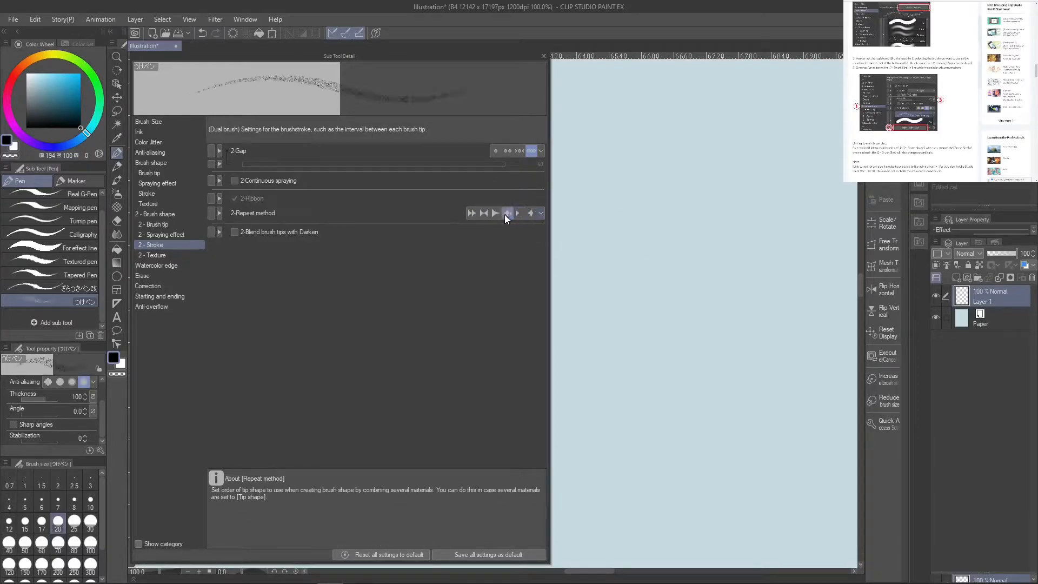
click(472, 213)
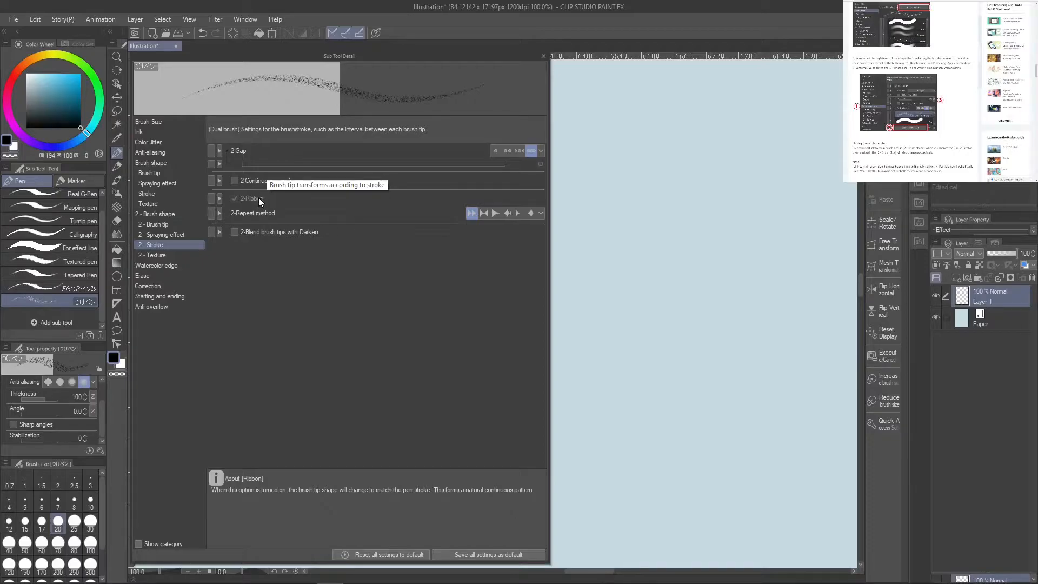
Show the second brush's Ribbon setting in the tool properties, draw a test stroke, and hide the setting again
click(212, 198)
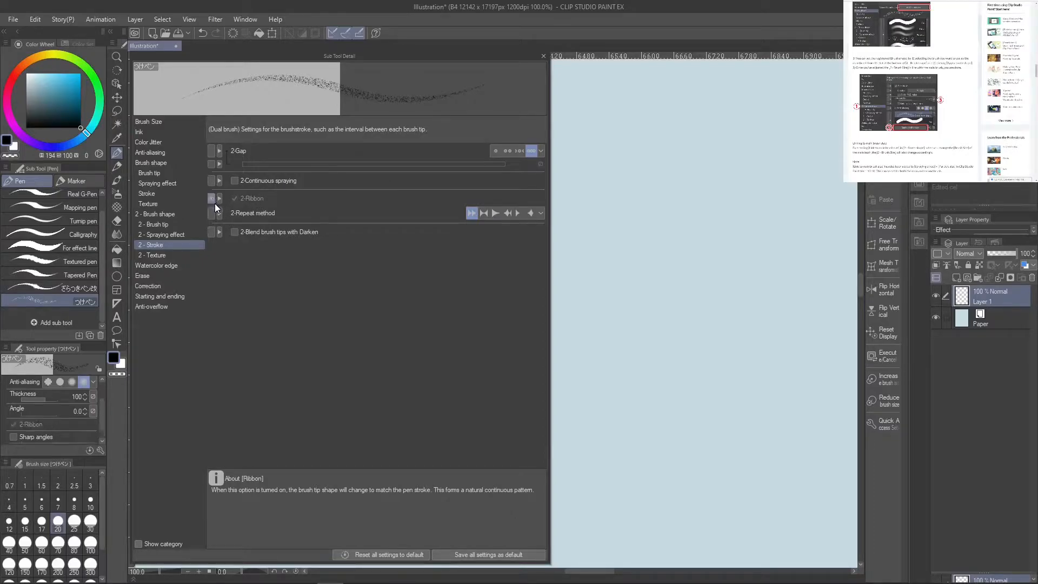
mouse_move(662, 167)
mouse_down()
mouse_move(663, 225)
mouse_move(745, 300)
mouse_up()
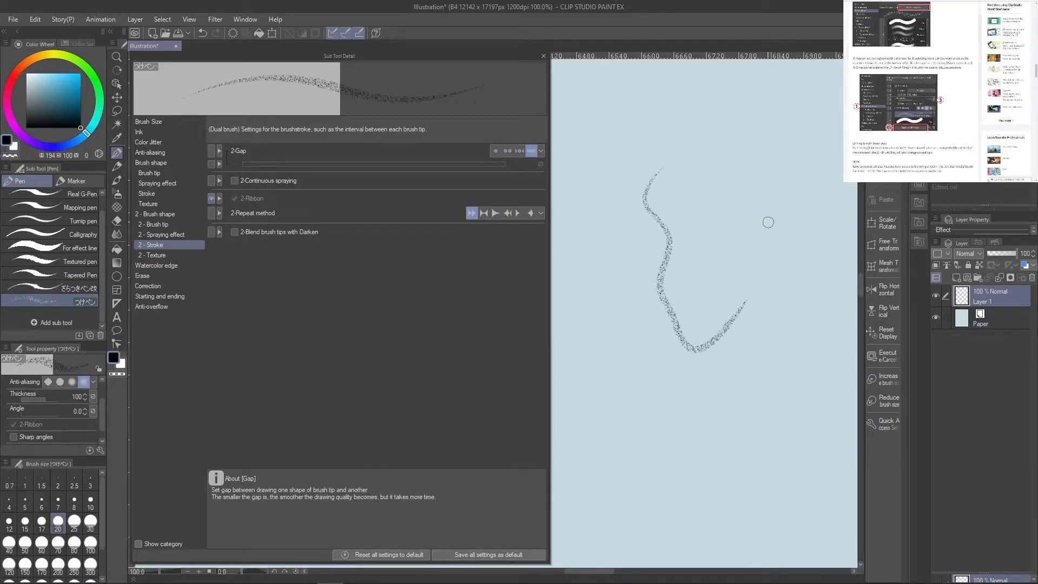
click(212, 198)
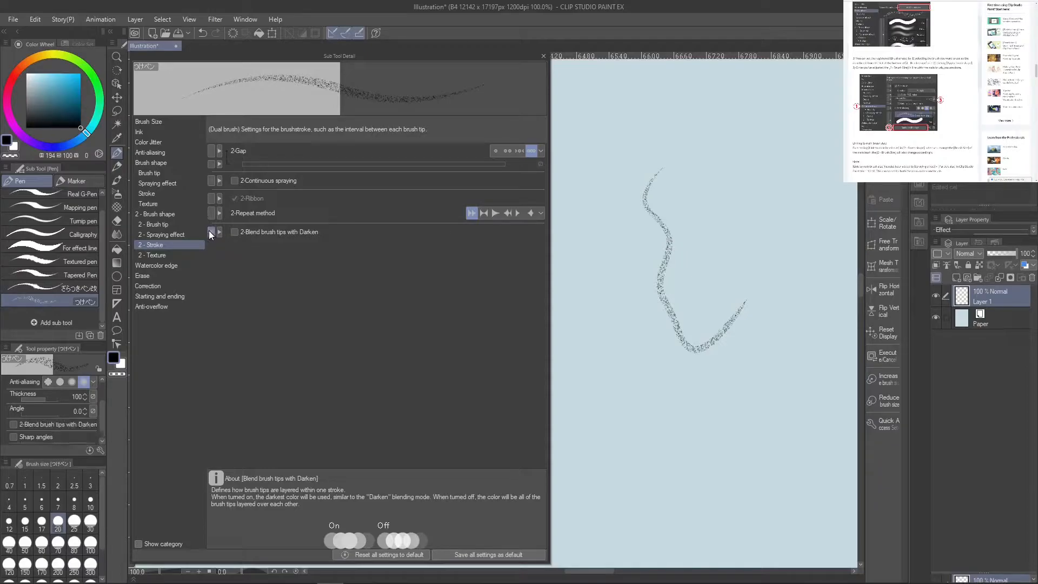
Enable blending the second brush's tips with Darken, scribble over the test stroke, and undo both strokes
mouse_move(679, 217)
mouse_down()
mouse_move(660, 294)
mouse_move(682, 276)
mouse_move(658, 304)
mouse_move(664, 344)
mouse_up()
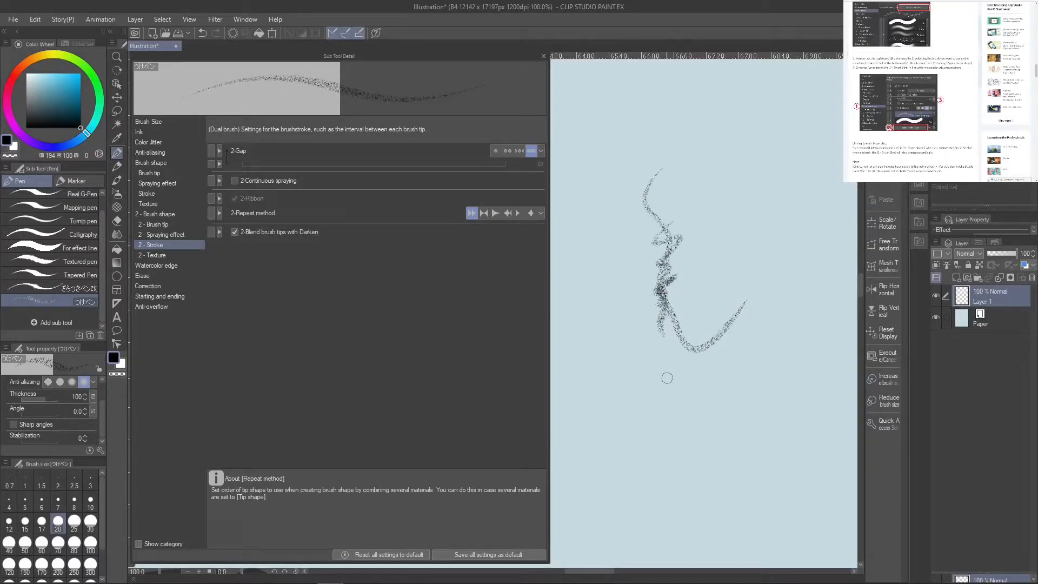
key(ctrl+z)
key(ctrl+z)
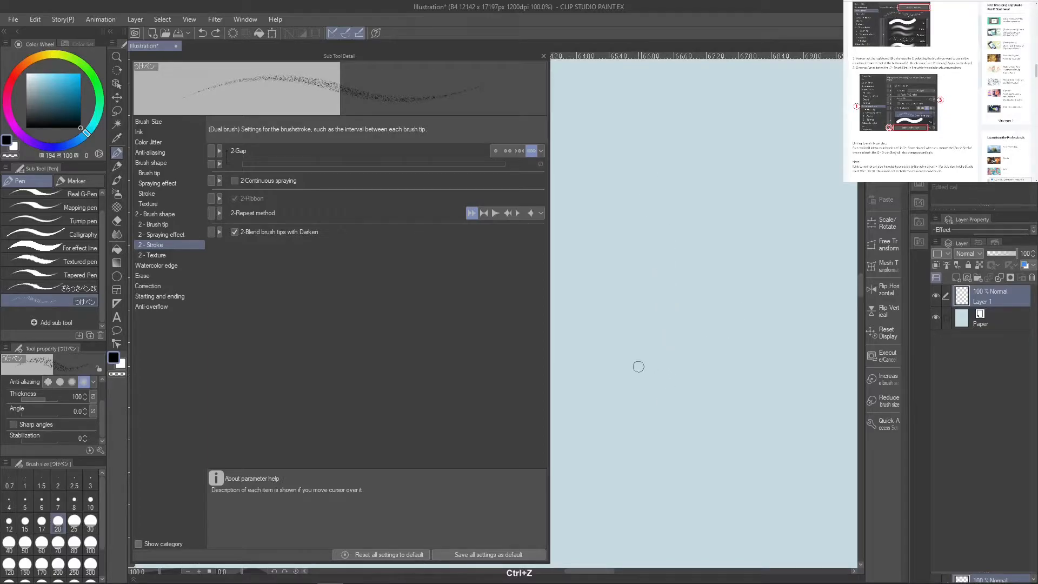
Apply the Canvas 02 paper texture to the second brush
click(174, 255)
click(476, 145)
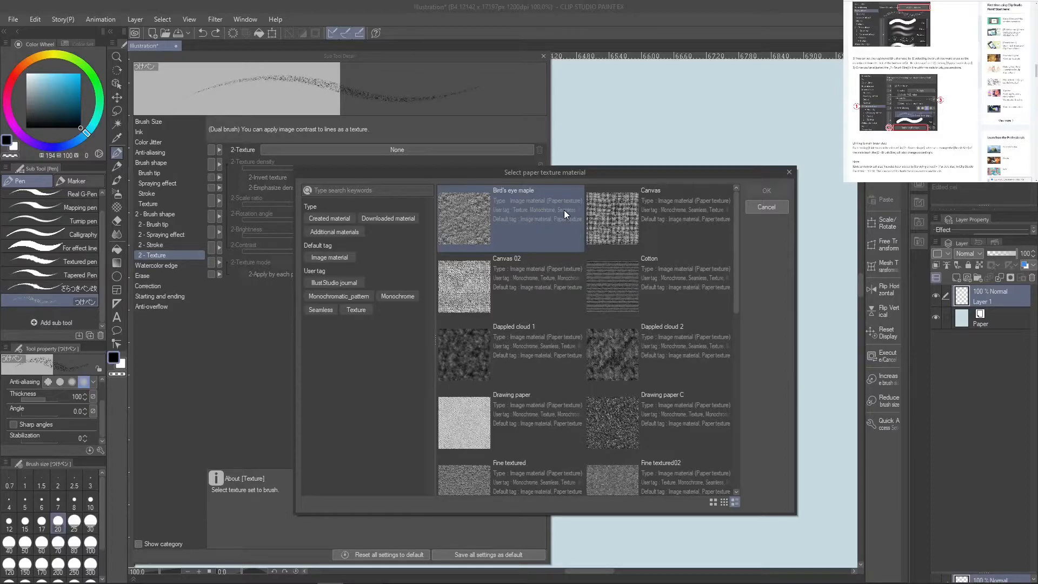
double_click(531, 280)
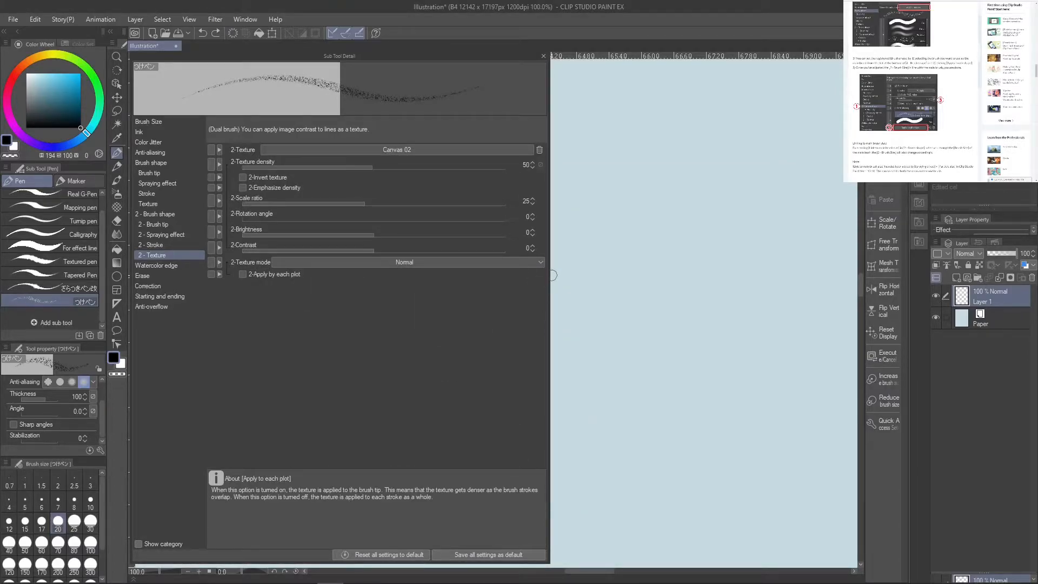
Turn off the second brush's spraying effect and draw a short winding test stroke
click(181, 224)
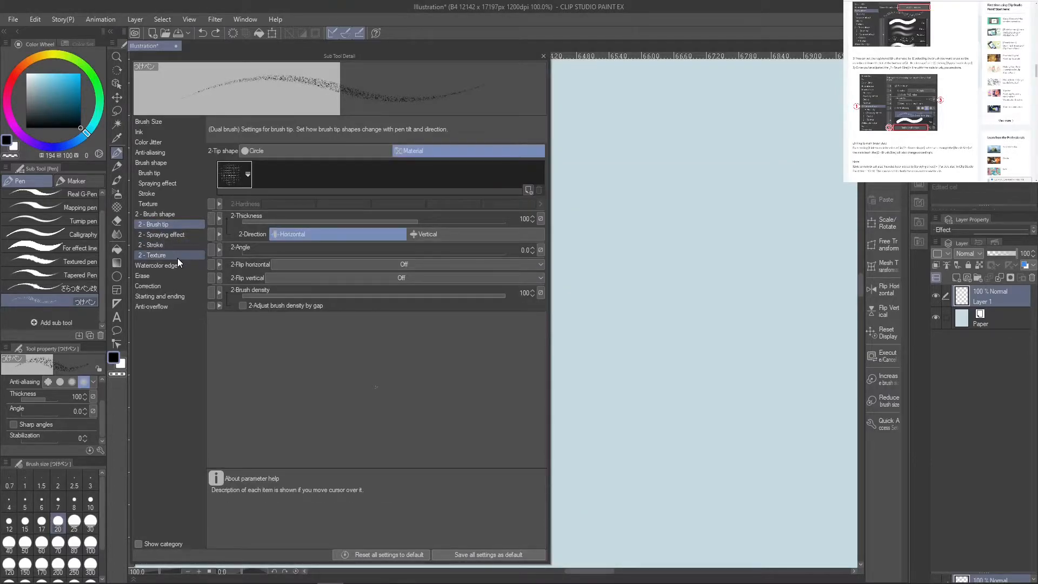
click(192, 233)
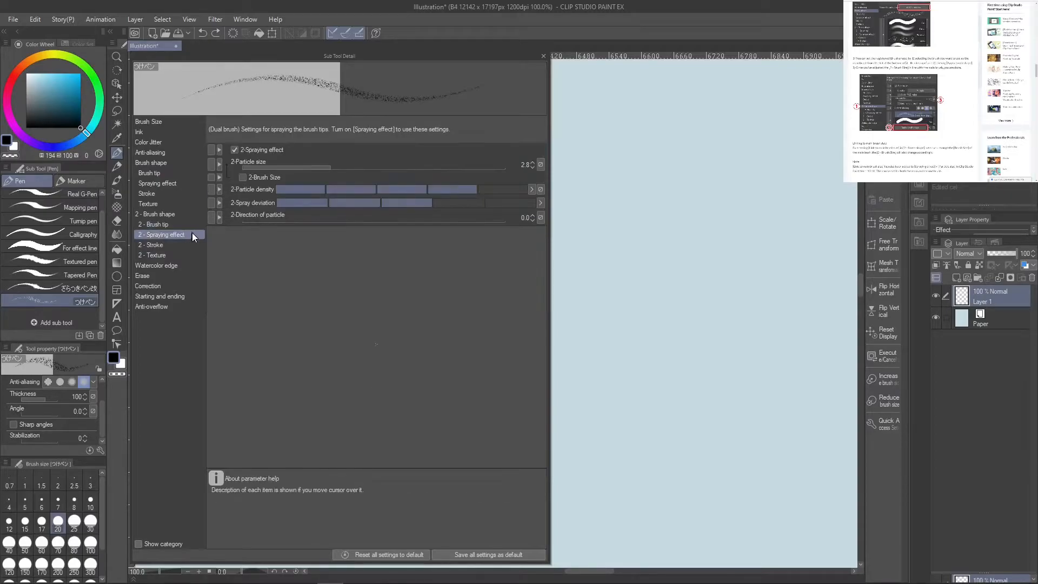
click(234, 150)
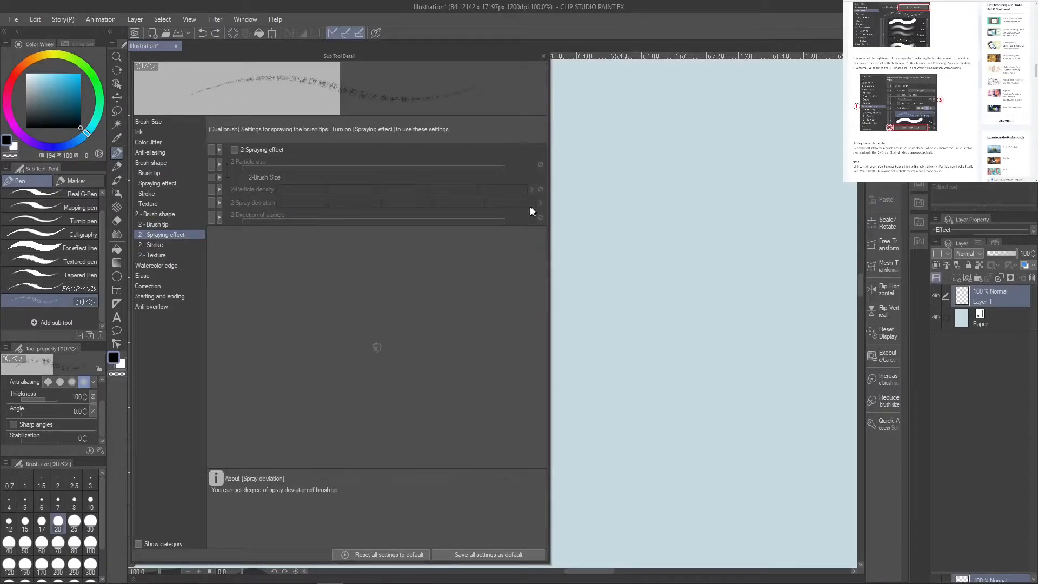
click(178, 223)
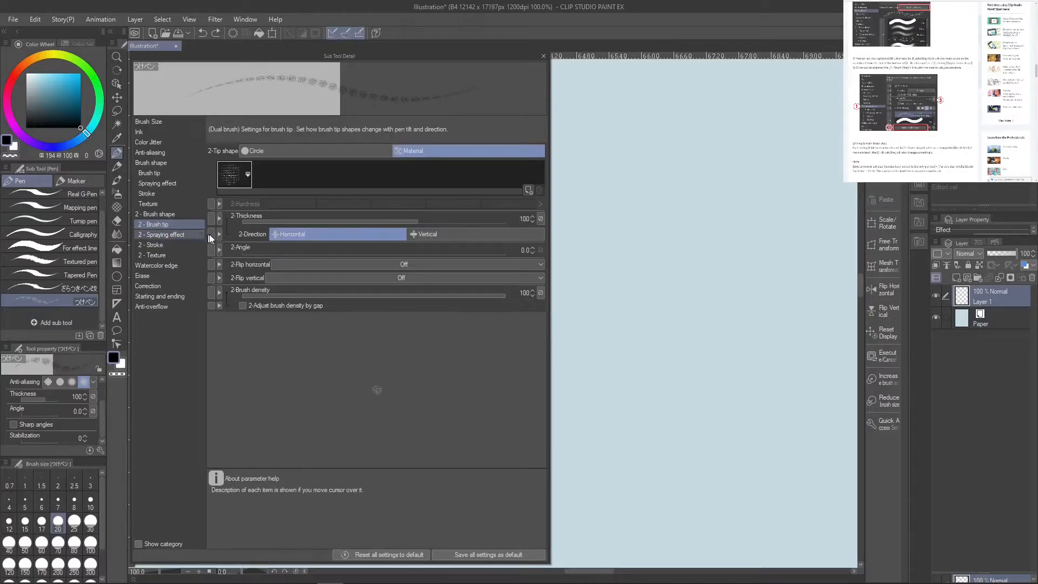
mouse_move(611, 229)
mouse_down()
mouse_move(618, 259)
mouse_move(682, 280)
mouse_up()
Increase the brush size to 100 and draw broad, overlapping test strokes down the canvas
click(90, 520)
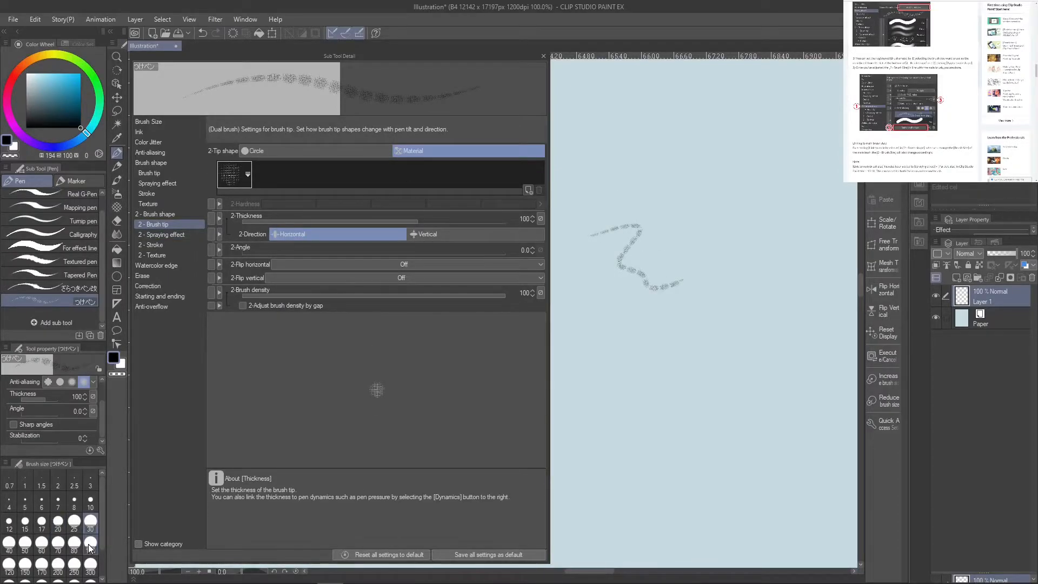
click(90, 549)
mouse_move(703, 178)
mouse_down()
mouse_move(695, 490)
mouse_move(703, 465)
mouse_move(738, 452)
mouse_move(754, 457)
mouse_move(757, 491)
mouse_move(724, 459)
mouse_move(702, 368)
mouse_move(625, 220)
mouse_move(671, 342)
mouse_up()
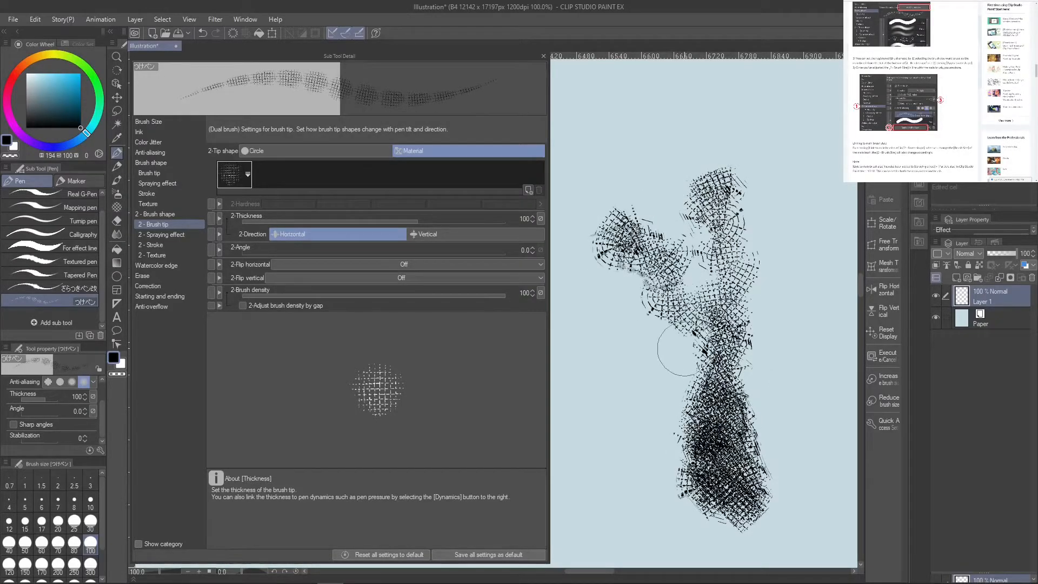
Adjust the second brush's texture to density 99, scale ratio 732, rotation angle 263 and contrast 84
click(187, 254)
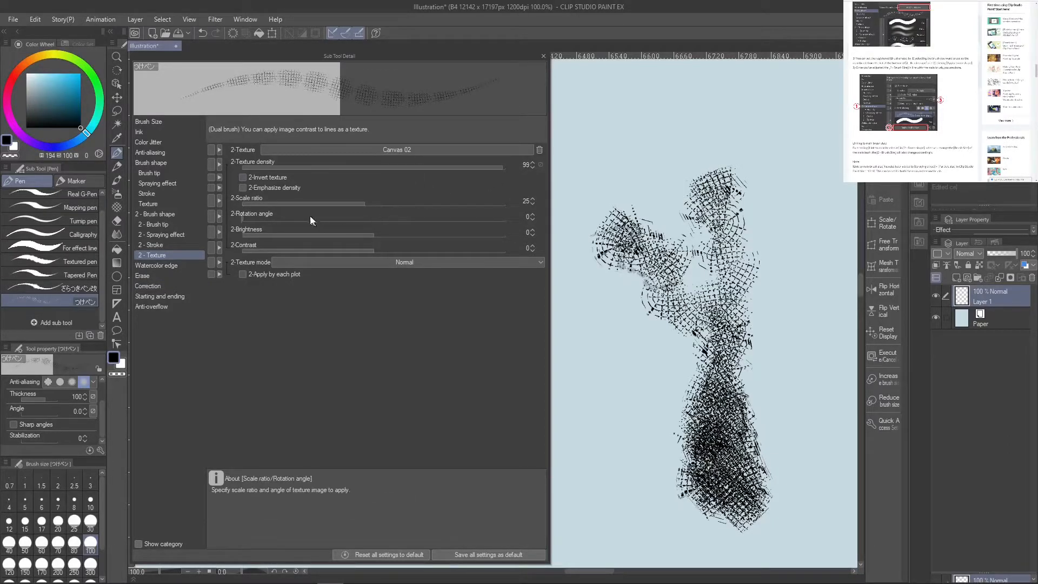
drag(365, 204, 475, 205)
drag(316, 214, 423, 223)
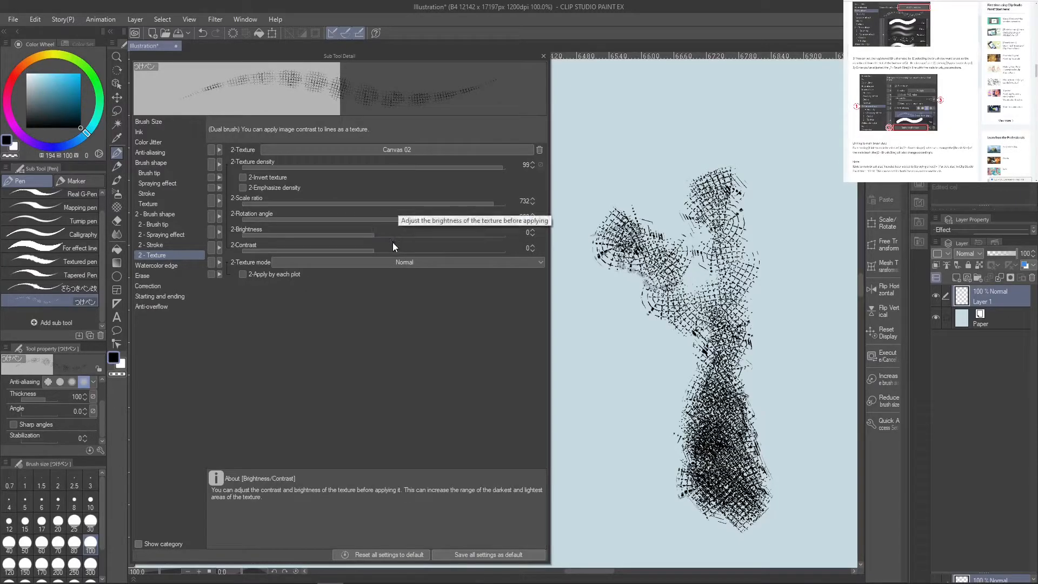
Try the Subtract, Compare and Overlay texture modes for the second brush and settle on Height
click(452, 262)
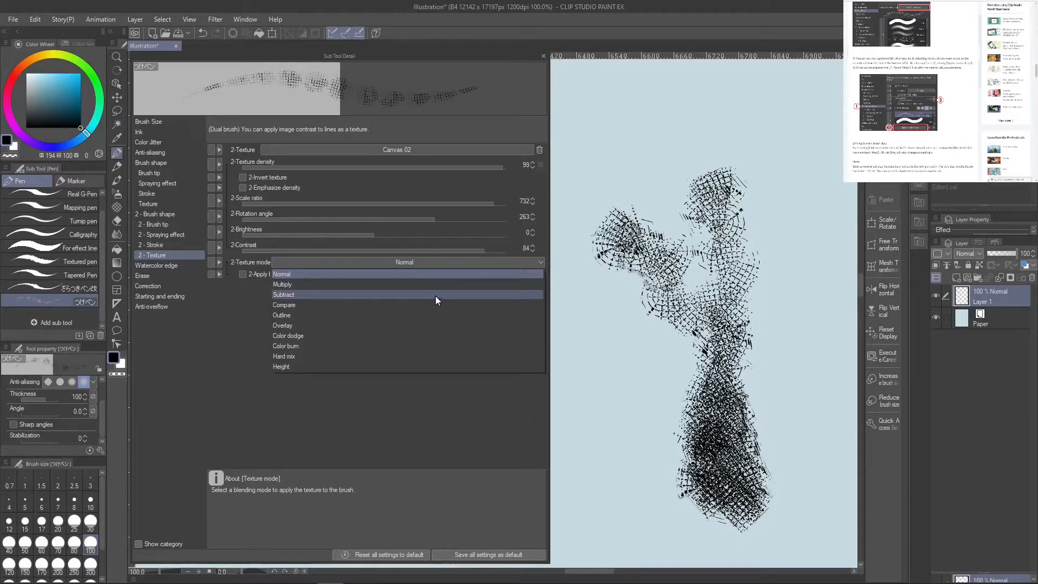
click(442, 294)
click(455, 263)
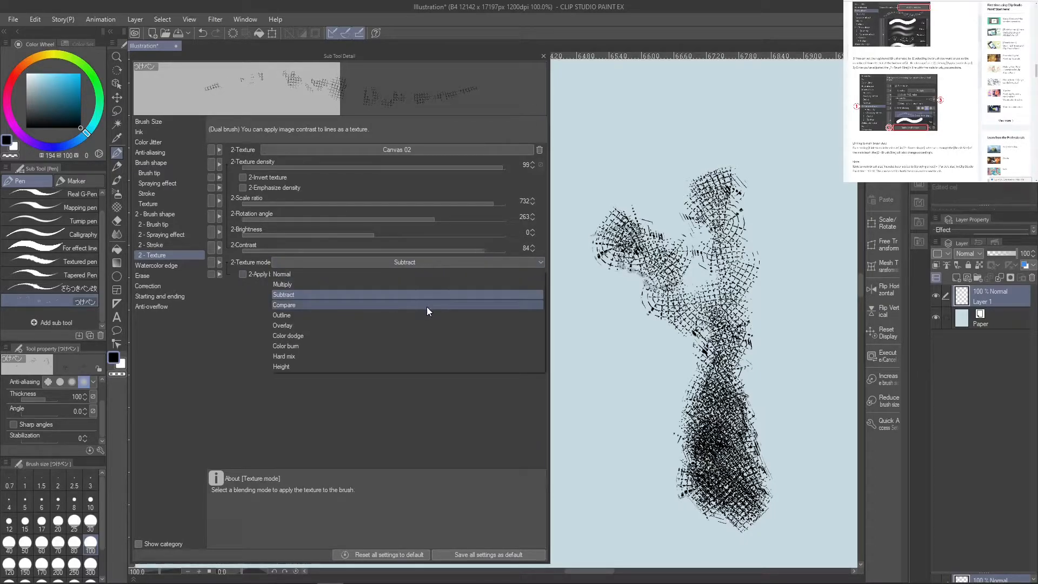
click(427, 306)
click(445, 263)
click(416, 325)
click(462, 263)
click(420, 368)
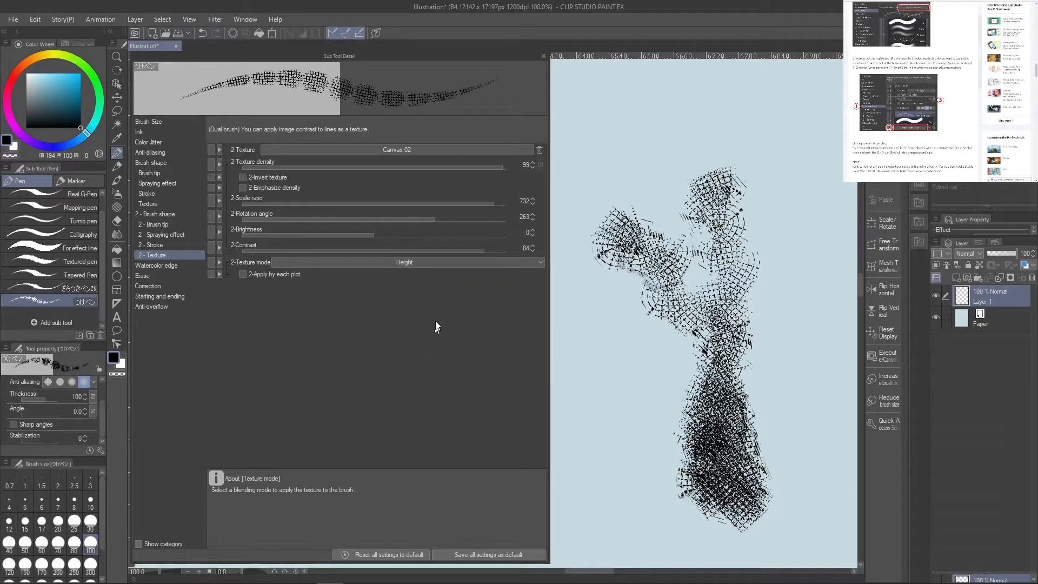
Draw a long test stroke around the earlier scribbles in Height mode and undo all strokes on the canvas
mouse_move(613, 351)
mouse_down()
mouse_move(599, 381)
mouse_move(621, 485)
mouse_move(702, 523)
mouse_move(801, 250)
mouse_move(808, 199)
mouse_move(736, 162)
mouse_up()
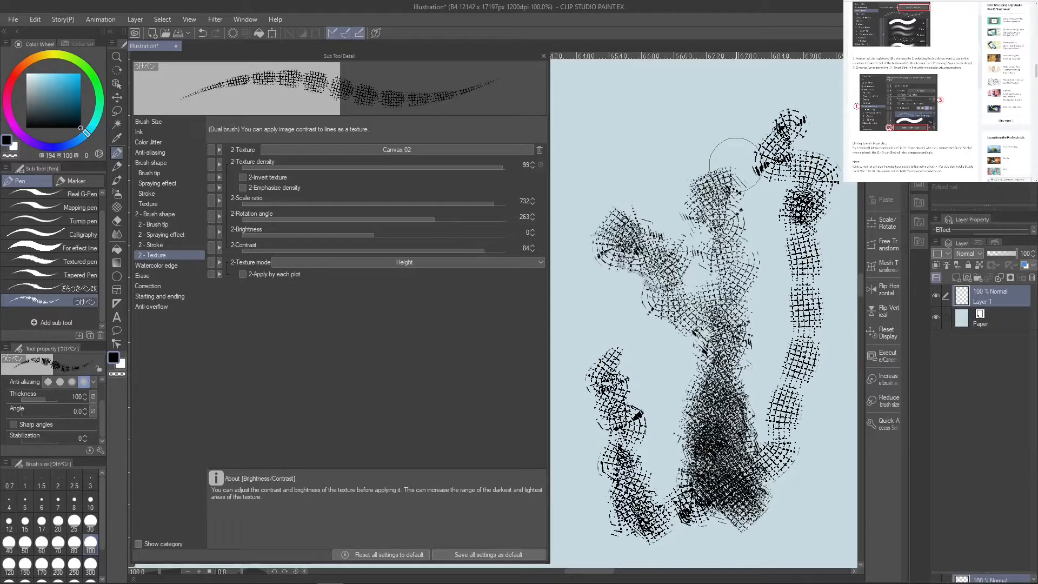
key(ctrl+z)
key(ctrl+z)
key(ctrl+z)
key(ctrl+z)
key(ctrl+z)
key(ctrl+z)
key(ctrl+z)
Draw looping textured test strokes, undo them, and draw a fresh winding stroke up the canvas
mouse_move(708, 279)
mouse_down()
mouse_move(670, 417)
mouse_move(702, 300)
mouse_move(642, 238)
mouse_move(703, 303)
mouse_up()
mouse_move(748, 368)
mouse_down()
mouse_move(705, 470)
mouse_move(795, 306)
mouse_move(690, 109)
mouse_move(672, 462)
mouse_move(795, 464)
mouse_up()
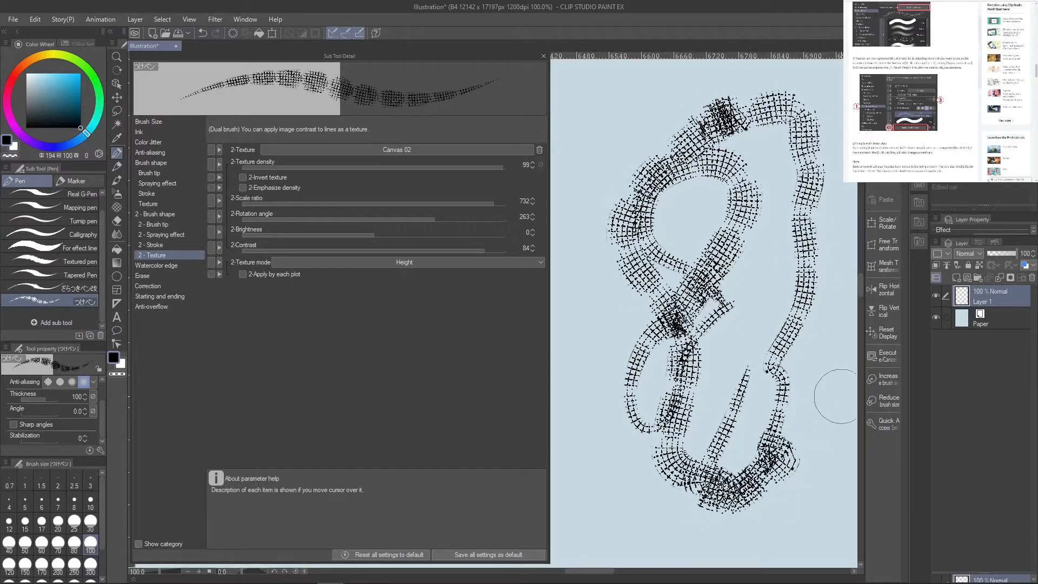
key(ctrl+z)
key(ctrl+z)
key(ctrl+z)
mouse_move(766, 358)
mouse_down()
mouse_move(722, 481)
mouse_move(741, 274)
mouse_move(667, 335)
mouse_move(711, 122)
mouse_move(640, 172)
mouse_up()
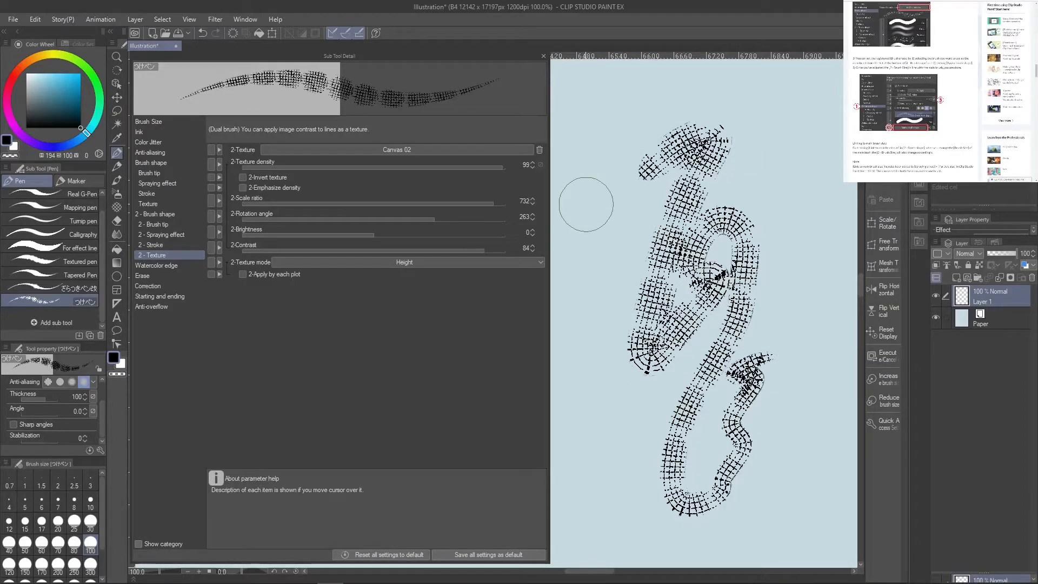
Set the dual brush's combining mode to Subtract and clear the existing strokes from the canvas
click(162, 152)
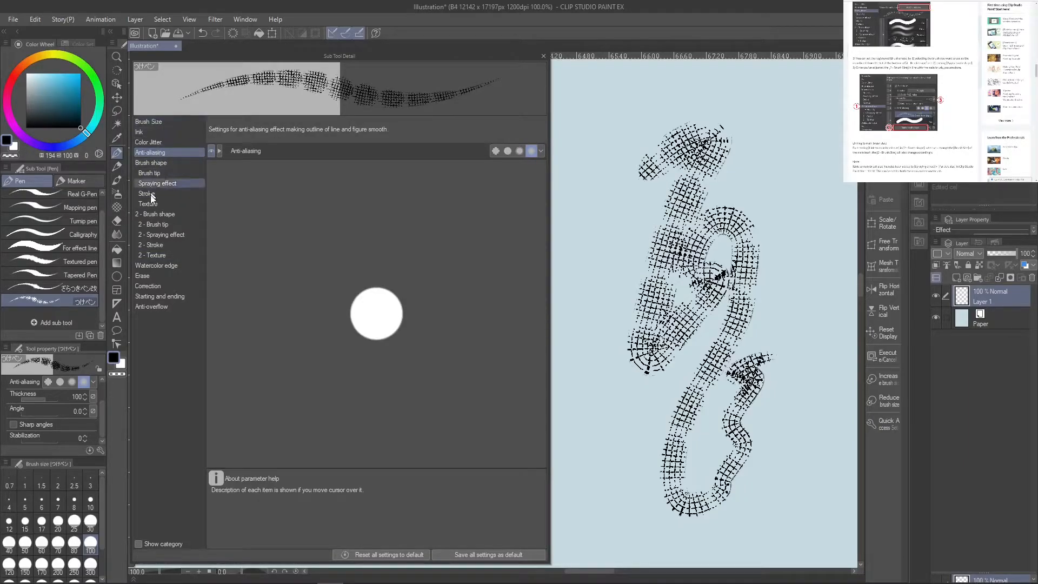
click(163, 214)
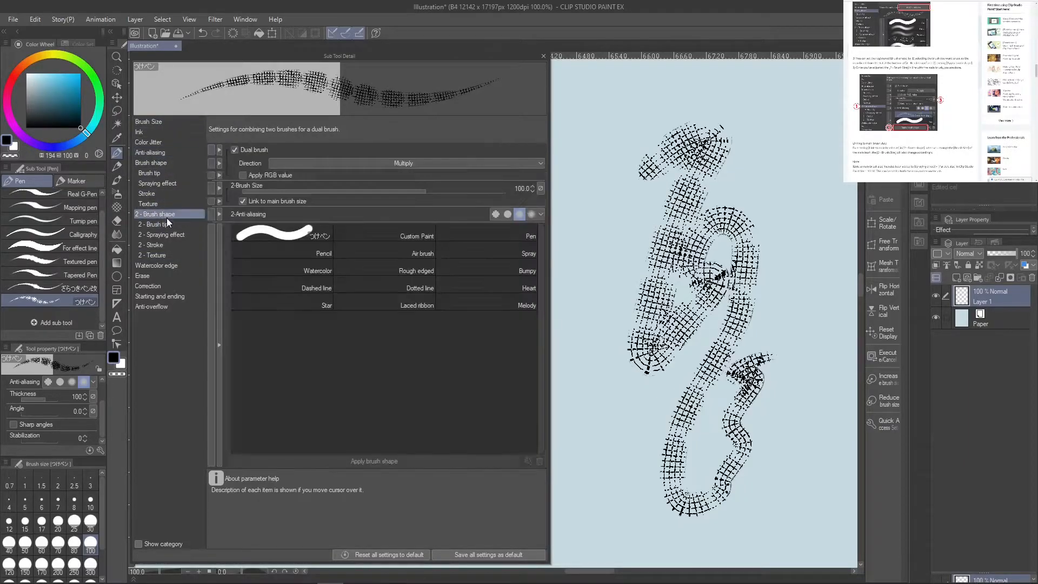
click(443, 163)
click(452, 206)
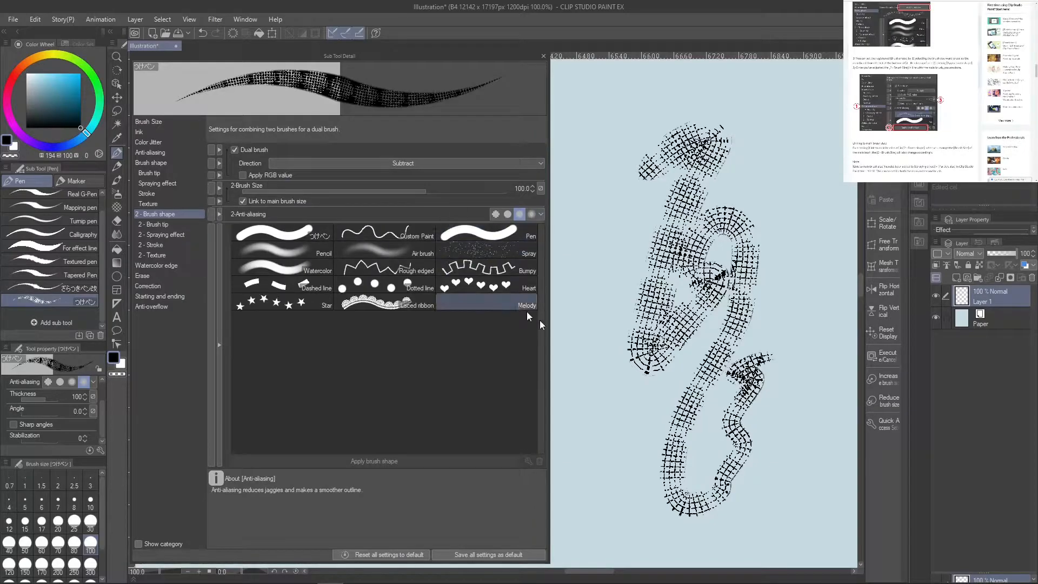
key(Delete)
Draw curved test strokes with the dual brush in Subtract mode and undo them
mouse_move(758, 300)
mouse_down()
mouse_move(650, 354)
mouse_move(656, 442)
mouse_move(687, 470)
mouse_move(754, 425)
mouse_move(771, 511)
mouse_move(807, 367)
mouse_move(818, 244)
mouse_move(756, 166)
mouse_move(671, 157)
mouse_move(619, 483)
mouse_up()
key(ctrl+z)
mouse_move(648, 419)
mouse_down()
mouse_move(799, 244)
mouse_move(662, 460)
mouse_up()
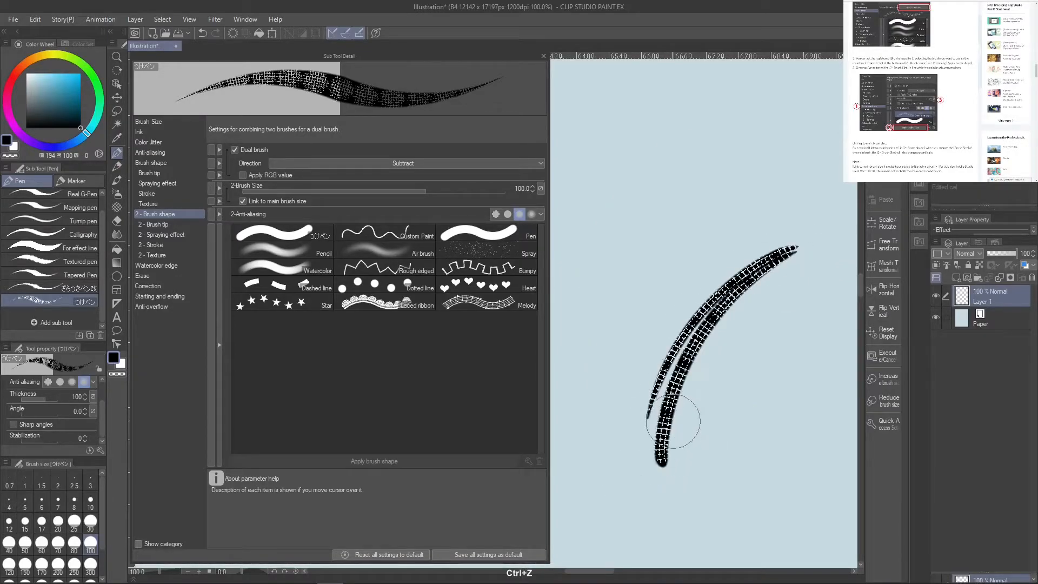
key(ctrl+z)
key(ctrl+z)
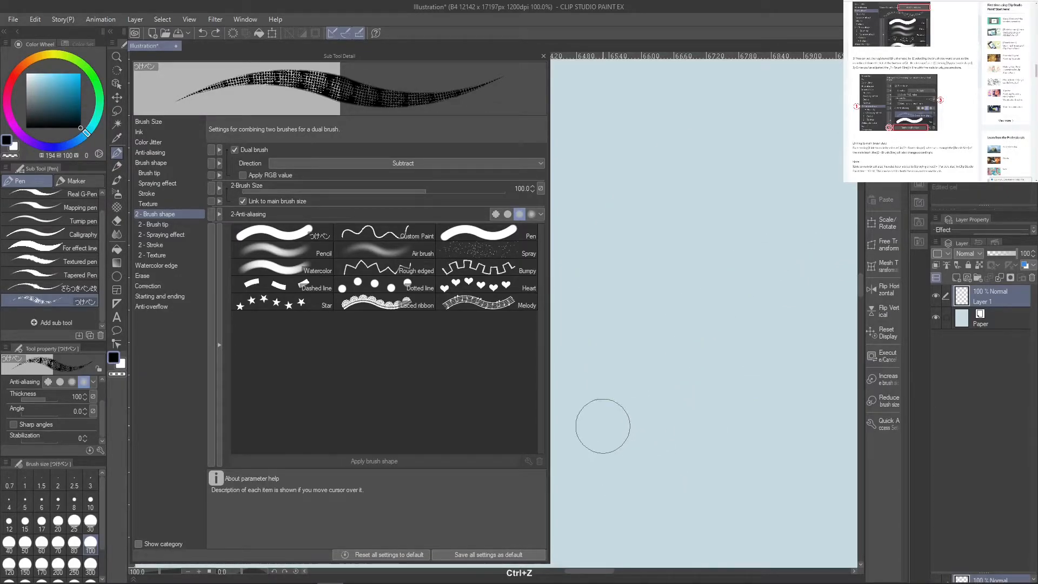
Try the Darken combining mode for the dual brush with a test stroke and undo the stroke
click(419, 162)
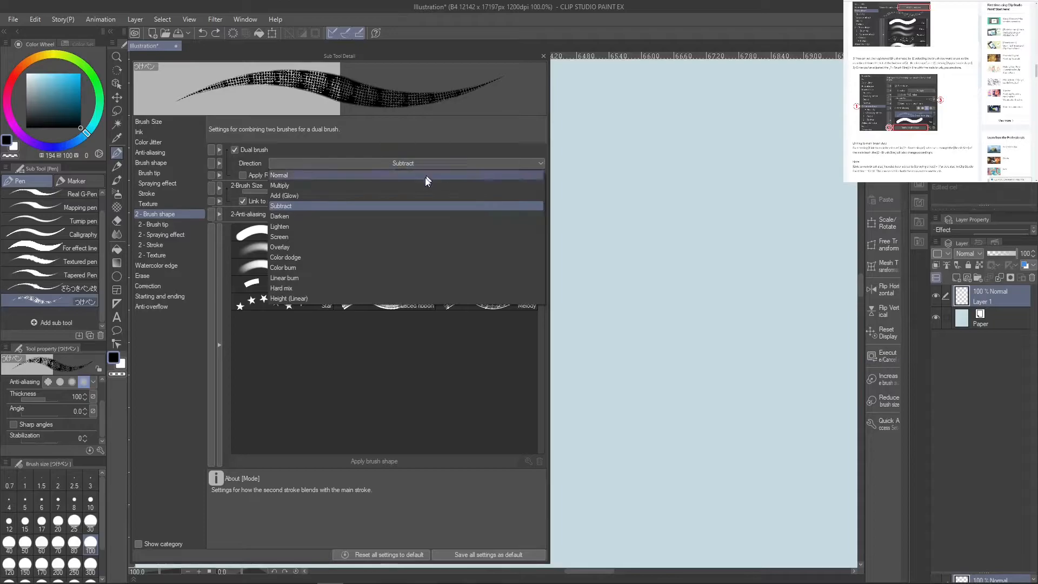
click(431, 225)
mouse_move(687, 139)
mouse_down()
mouse_move(659, 389)
mouse_move(781, 302)
mouse_up()
key(ctrl+z)
Switch the dual brush back to Subtract mode, draw another test stroke and undo it
click(476, 162)
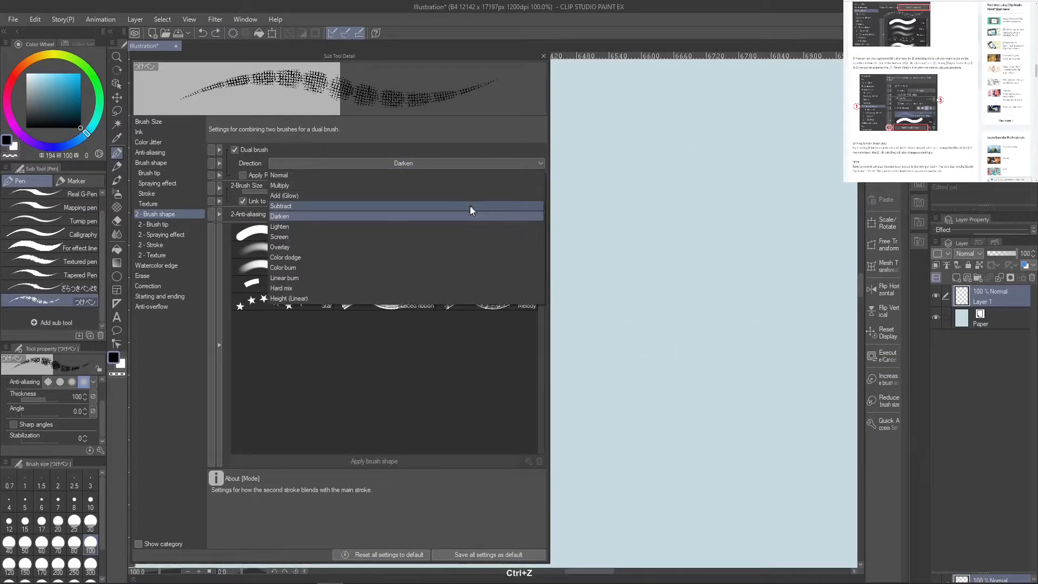
click(471, 207)
mouse_move(650, 143)
mouse_down()
mouse_move(631, 162)
mouse_move(635, 415)
mouse_move(762, 210)
mouse_up()
key(ctrl+z)
Try the Color dodge and Linear burn combining modes and settle on Add (Glow) for the dual brush
click(419, 162)
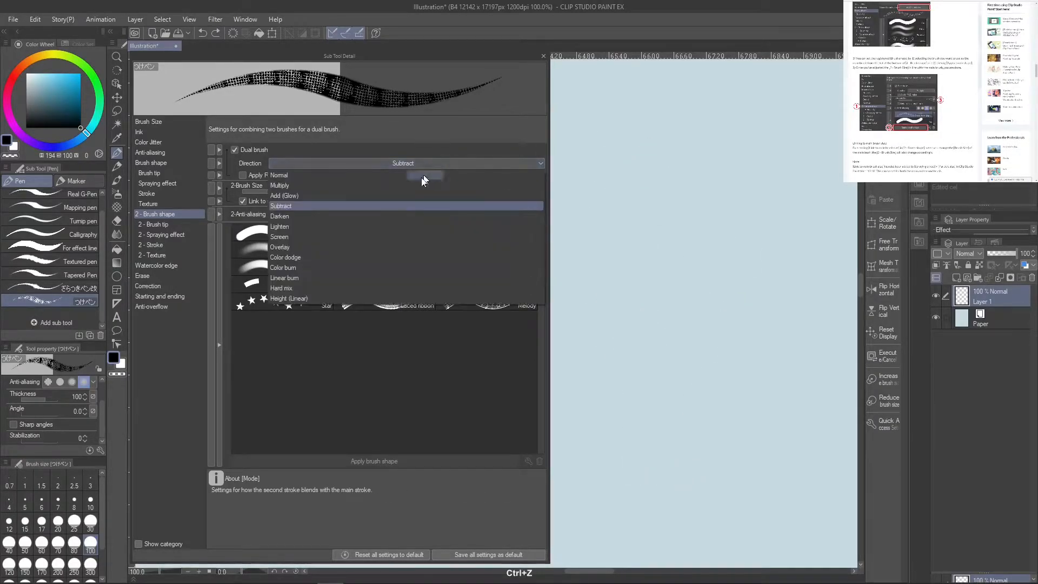
click(394, 257)
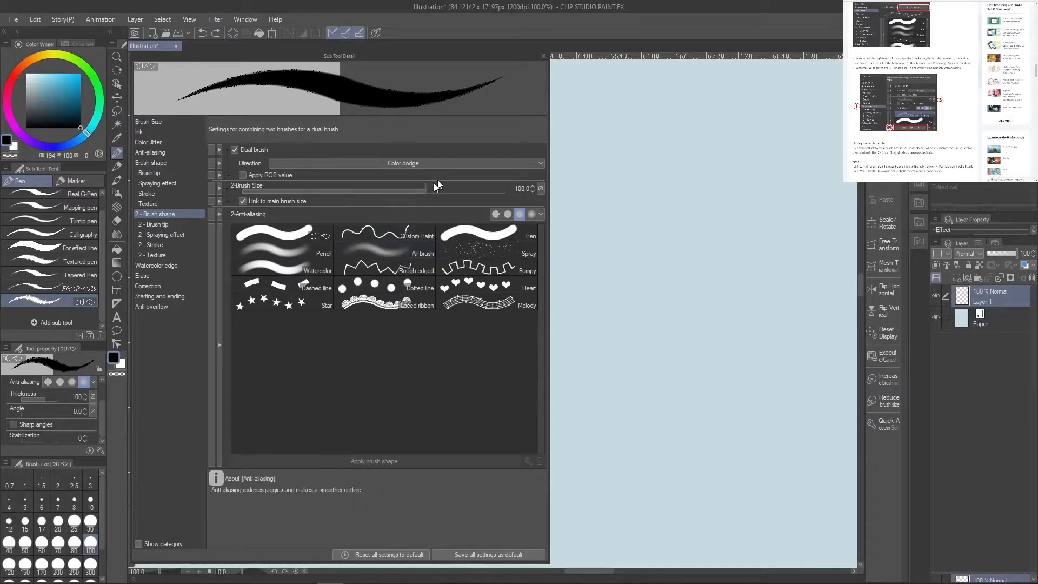
click(403, 163)
click(394, 278)
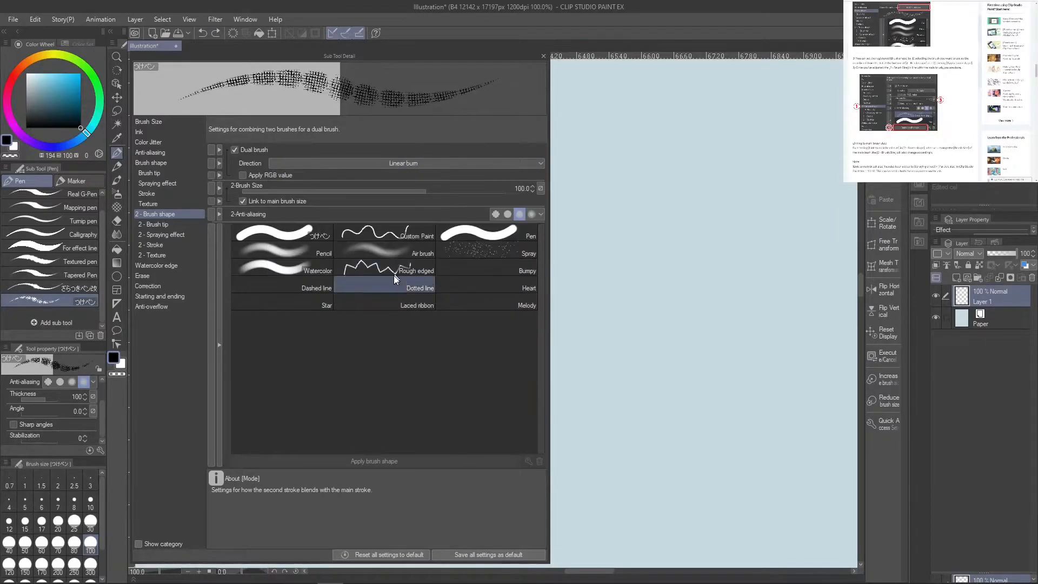
click(475, 163)
Draw several long winding test strokes in Add (Glow) mode and undo them all
mouse_move(732, 164)
mouse_down()
mouse_move(678, 255)
mouse_move(695, 377)
mouse_move(720, 448)
mouse_move(779, 218)
mouse_move(678, 122)
mouse_move(601, 295)
mouse_move(612, 485)
mouse_move(661, 512)
mouse_move(726, 514)
mouse_move(769, 483)
mouse_move(810, 374)
mouse_up()
drag(818, 344, 816, 212)
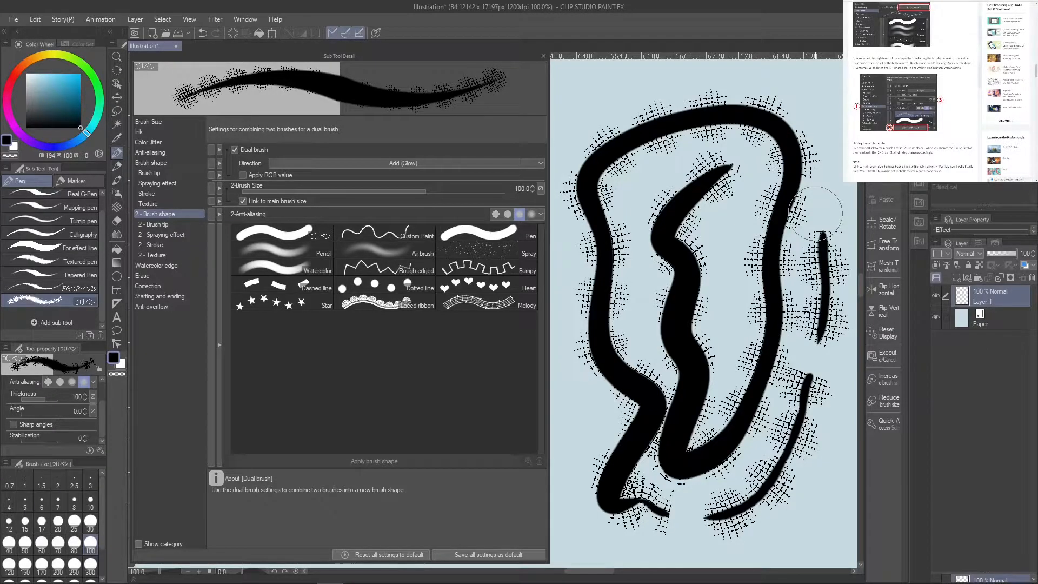
key(ctrl+z)
key(ctrl+z)
key(ctrl+z)
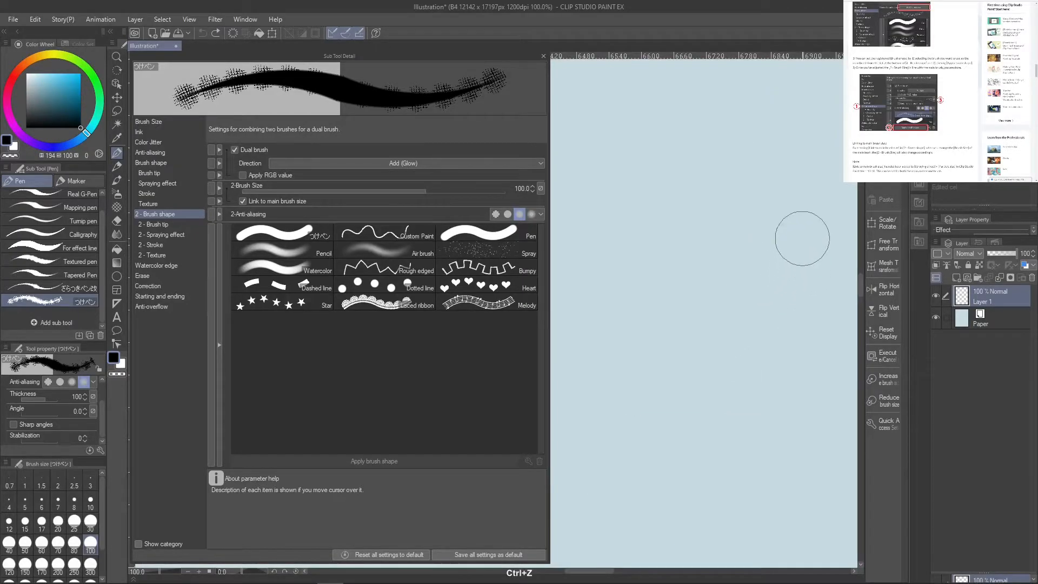
mouse_move(762, 230)
mouse_down()
mouse_move(702, 255)
mouse_move(651, 324)
mouse_move(670, 375)
mouse_move(743, 412)
mouse_move(721, 473)
mouse_move(668, 448)
mouse_move(778, 362)
mouse_move(802, 270)
mouse_move(732, 289)
mouse_move(779, 363)
mouse_move(805, 476)
mouse_move(703, 529)
mouse_move(627, 243)
mouse_move(537, 346)
mouse_up()
key(ctrl+z)
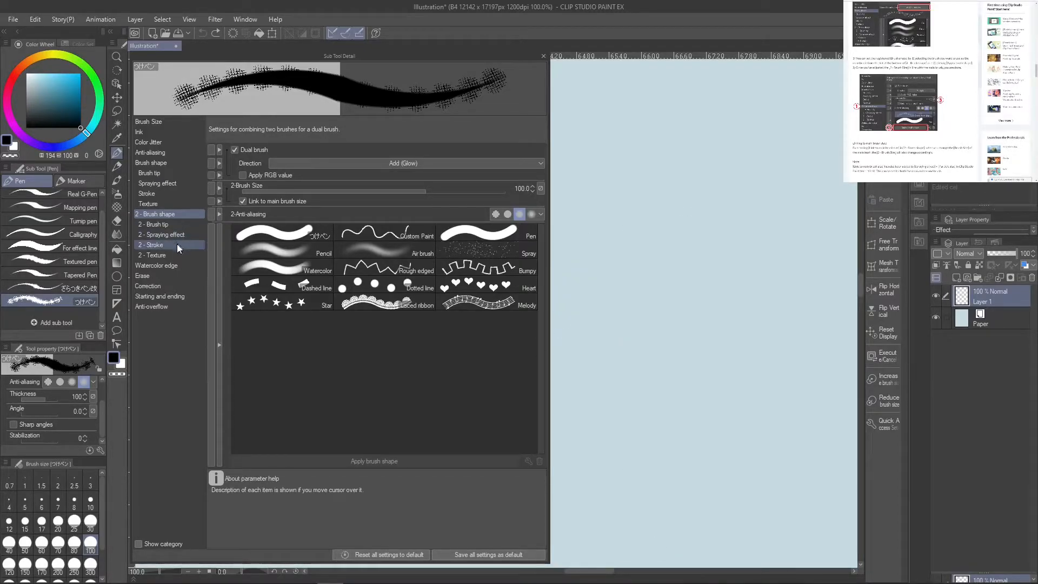
Look through the main brush's shape settings and apply the Drawing paper texture to the main brush
click(187, 184)
click(186, 172)
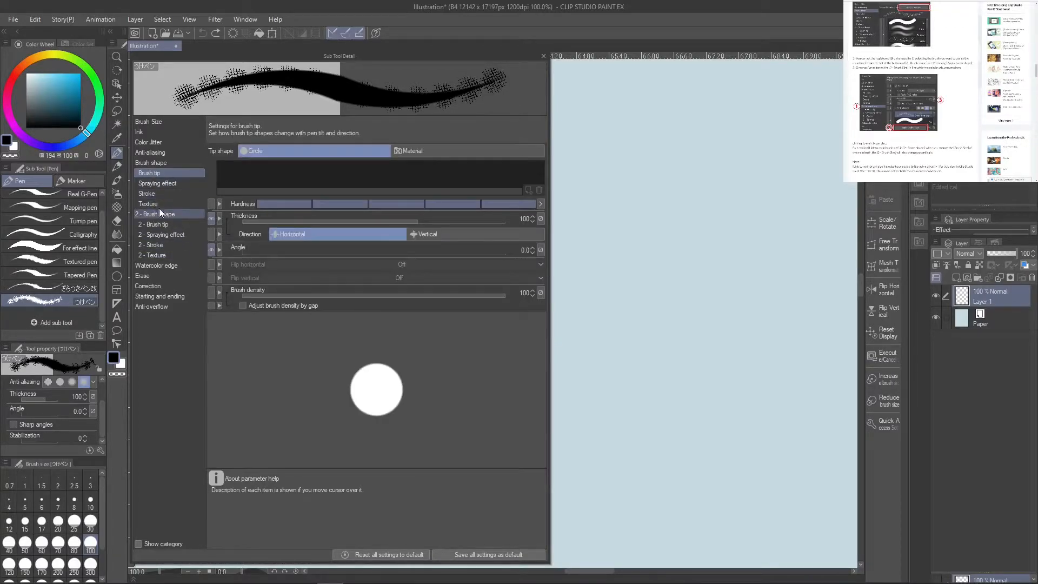
click(177, 162)
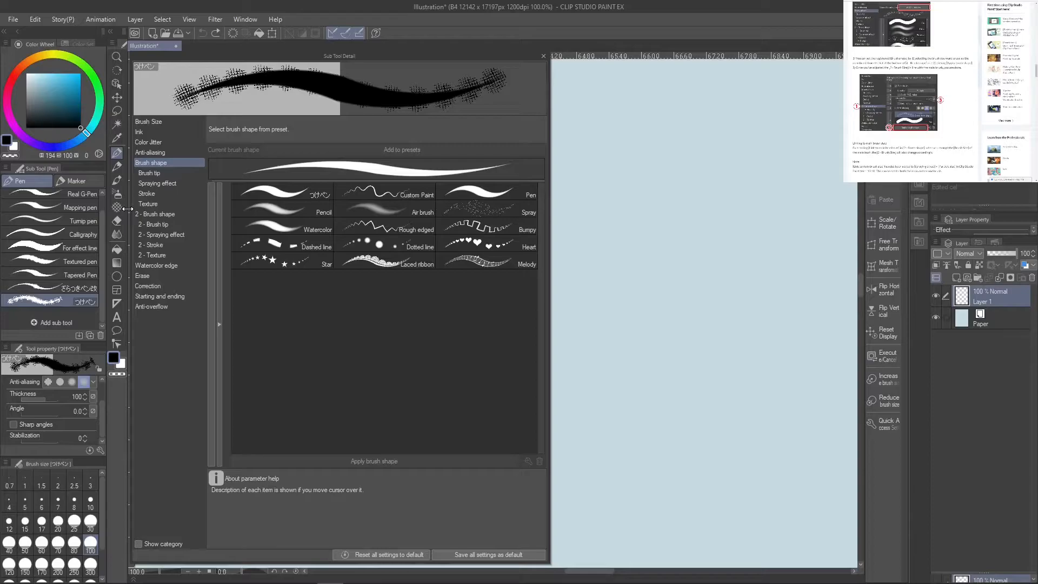
click(180, 183)
click(178, 203)
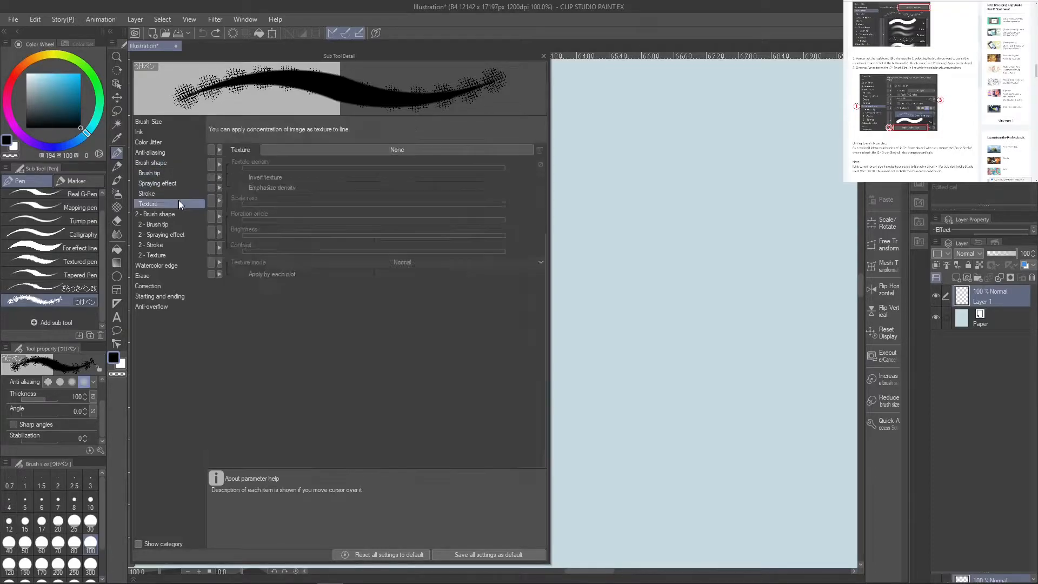
click(437, 151)
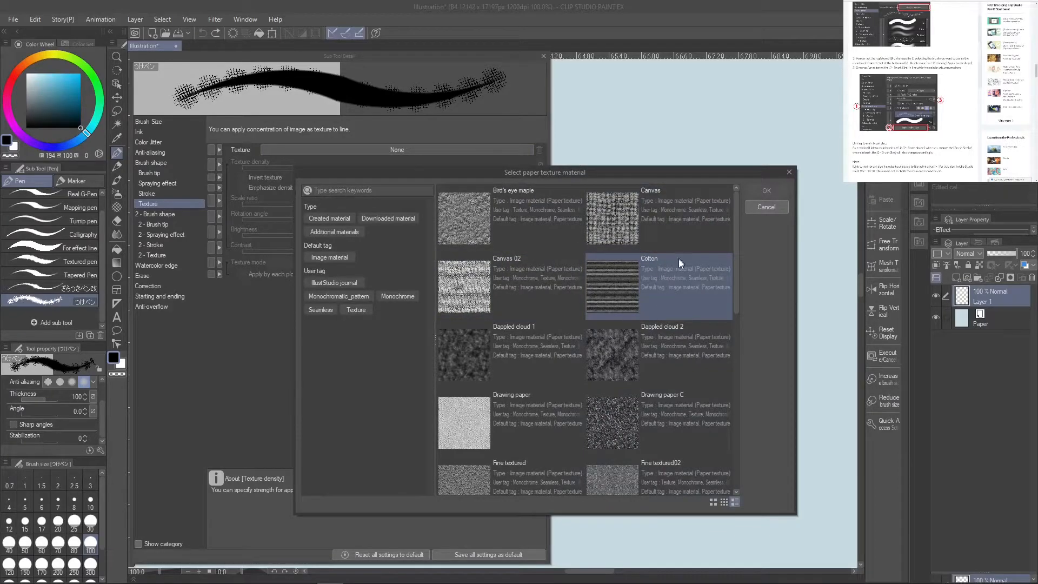
click(471, 429)
double_click(473, 427)
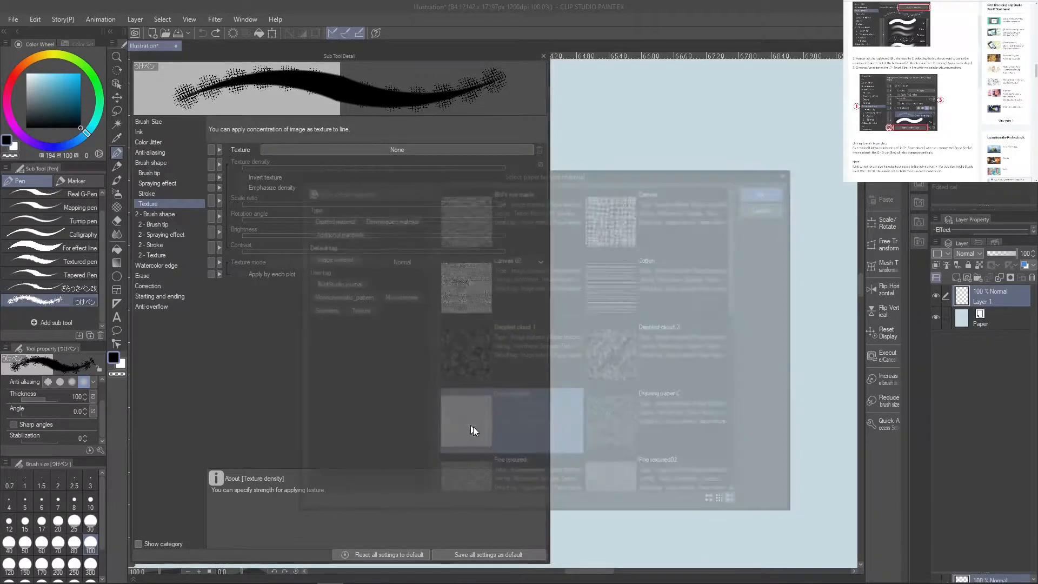
Draw a U-shaped test stroke, turn off the dual brush and undo the stroke
mouse_move(680, 197)
mouse_down()
mouse_move(617, 259)
mouse_move(609, 360)
mouse_move(719, 418)
mouse_move(780, 235)
mouse_move(745, 230)
mouse_up()
click(184, 213)
click(234, 149)
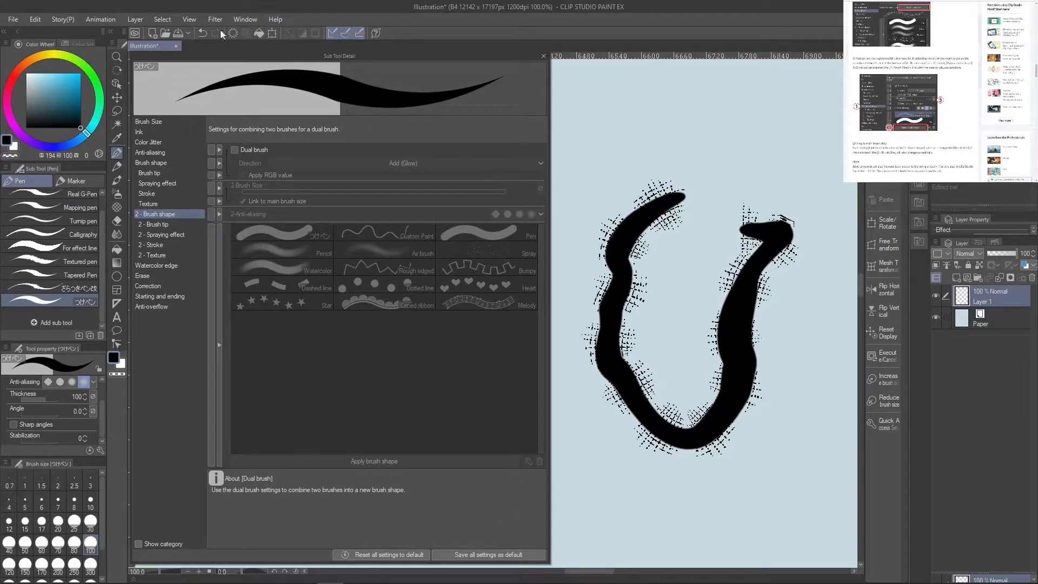
click(202, 34)
Draw a zigzag test stroke with the single brush, raise its texture density to 100 and undo the stroke
mouse_move(737, 215)
mouse_down()
mouse_move(649, 239)
mouse_move(648, 300)
mouse_move(620, 352)
mouse_up()
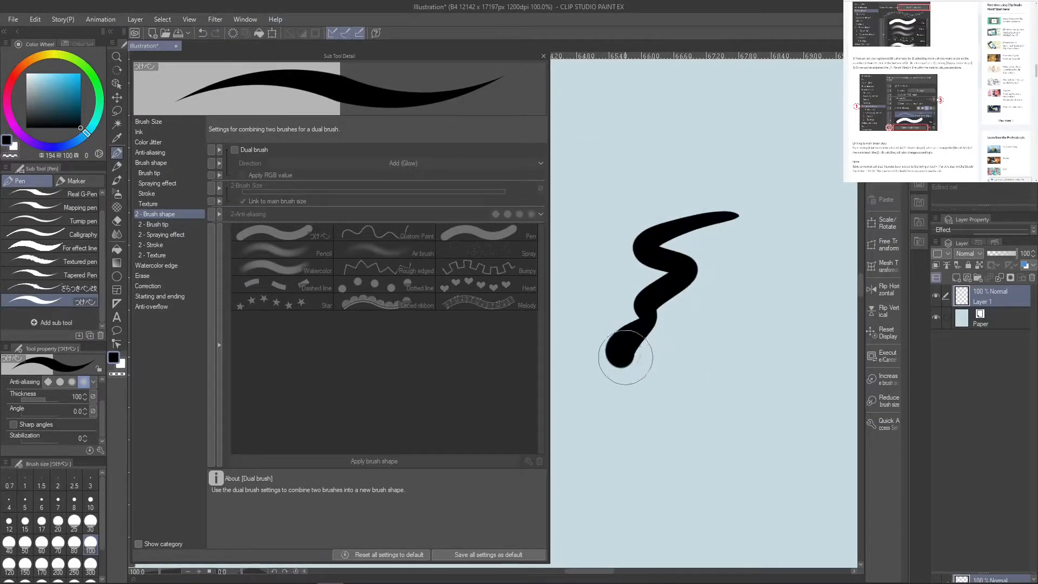
click(173, 203)
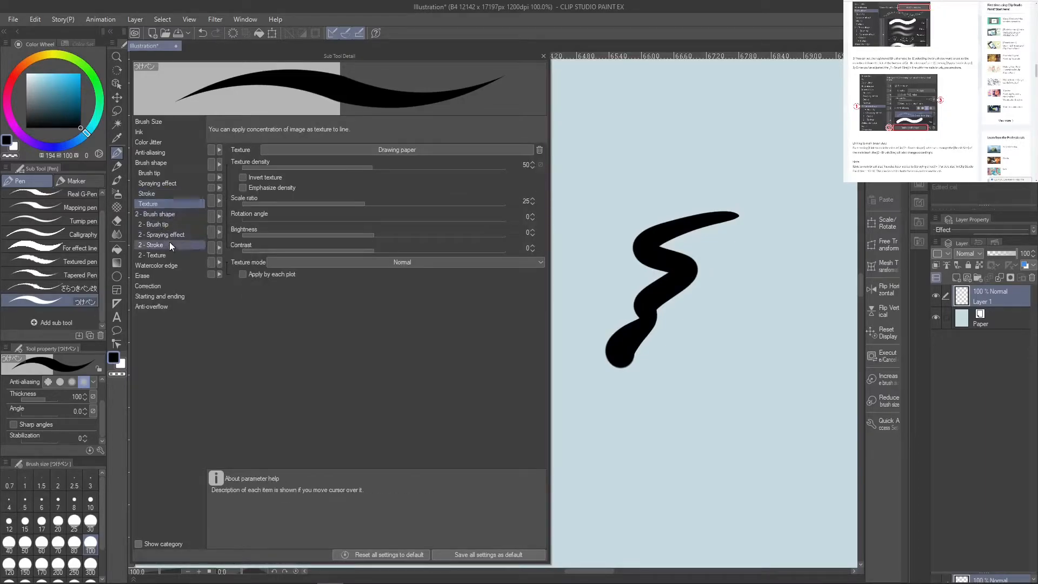
mouse_move(389, 170)
mouse_down()
mouse_move(489, 179)
mouse_move(497, 166)
mouse_up()
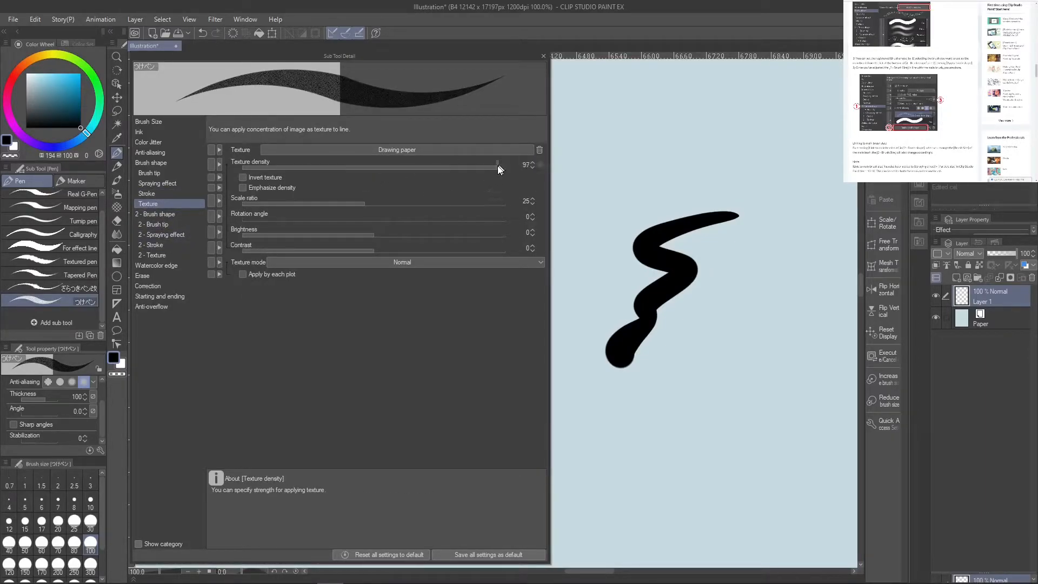
click(200, 33)
Draw overlapping test scribbles with the Drawing paper texture and undo all of them
mouse_move(727, 206)
mouse_down()
mouse_move(662, 227)
mouse_move(669, 269)
mouse_move(647, 322)
mouse_move(717, 283)
mouse_move(749, 304)
mouse_move(698, 455)
mouse_move(792, 357)
mouse_move(820, 301)
mouse_move(799, 171)
mouse_move(738, 118)
mouse_move(696, 180)
mouse_move(625, 239)
mouse_move(625, 260)
mouse_move(700, 211)
mouse_move(630, 271)
mouse_move(722, 214)
mouse_move(684, 223)
mouse_move(654, 254)
mouse_move(638, 226)
mouse_move(704, 184)
mouse_move(629, 238)
mouse_move(704, 202)
mouse_up()
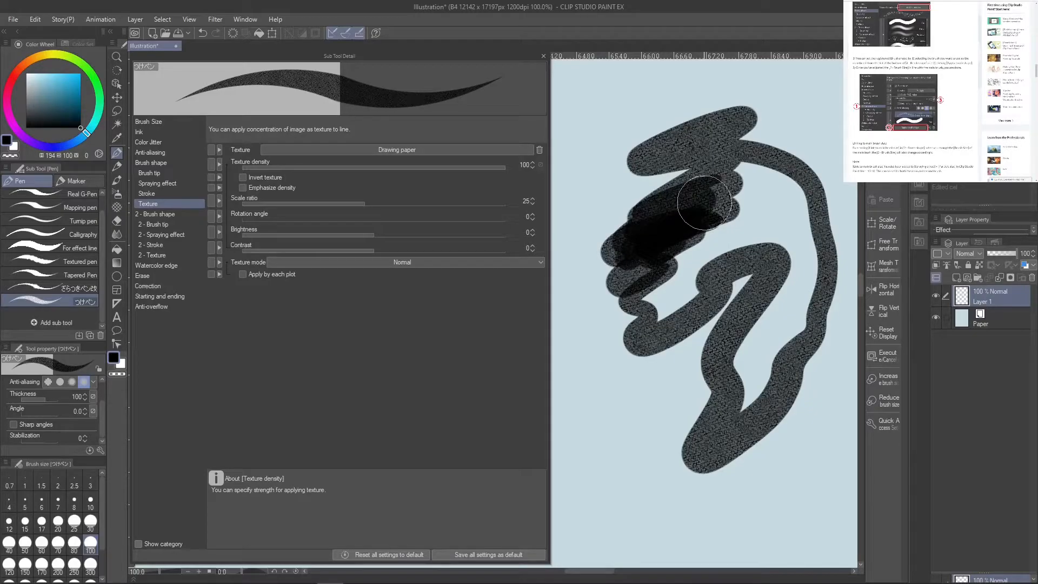
click(201, 33)
click(200, 32)
click(199, 33)
click(200, 32)
click(200, 32)
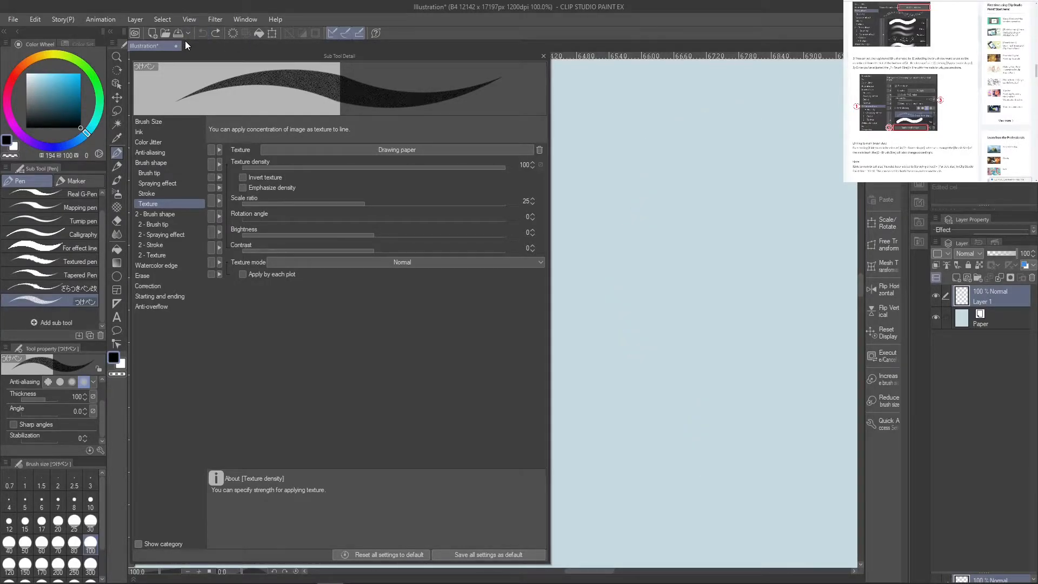
Switch Emphasize density on and off, try large and small texture scales, and set the scale ratio to 50
click(288, 187)
click(287, 187)
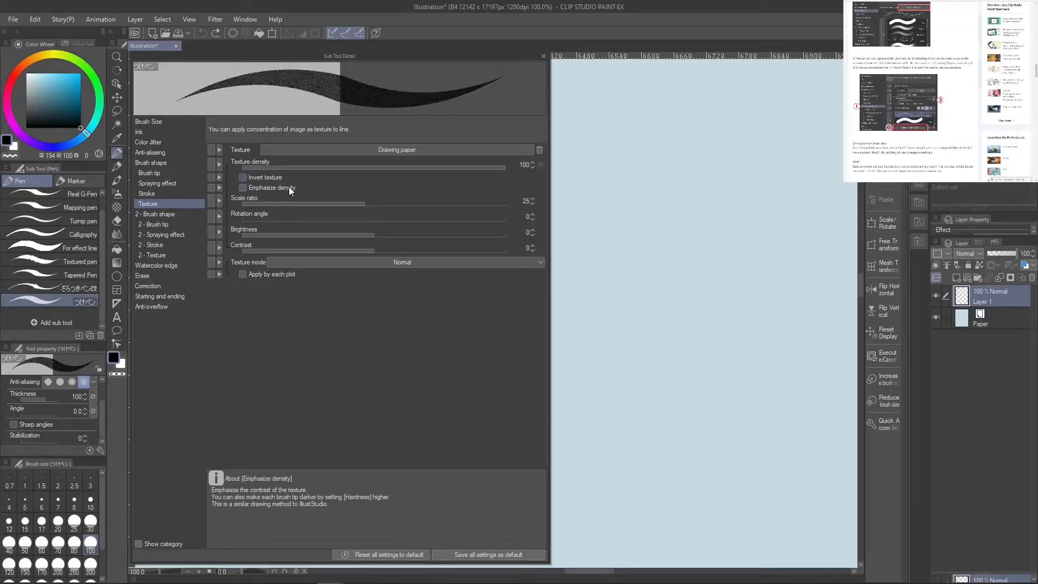
drag(438, 211, 478, 206)
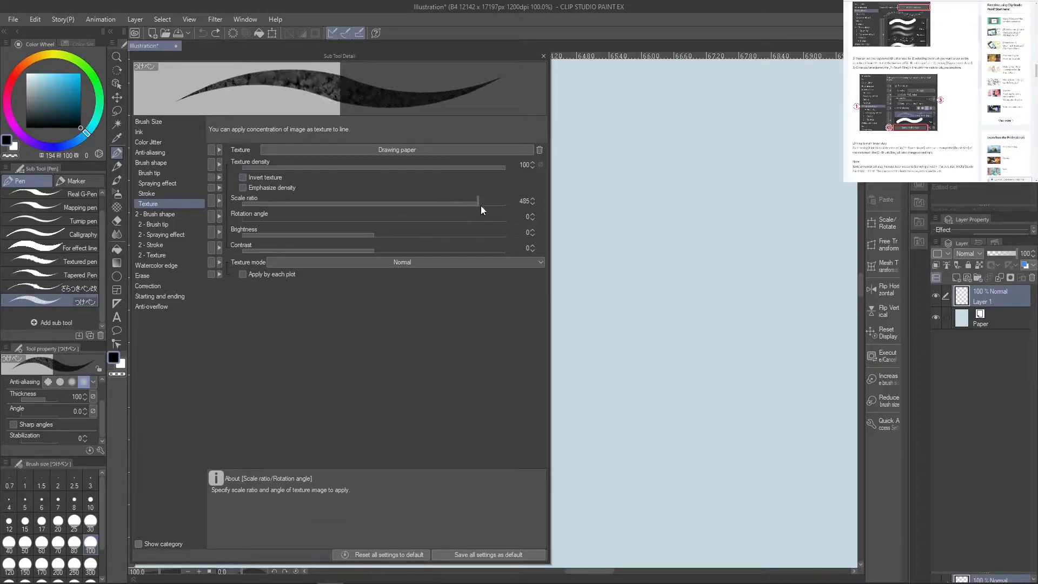
drag(412, 199, 219, 197)
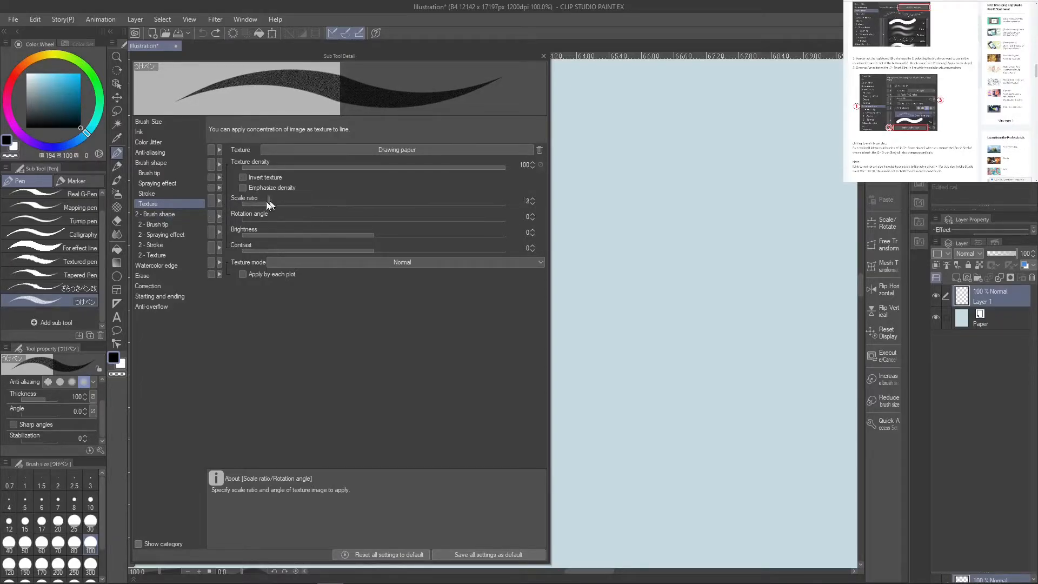
drag(341, 204, 391, 212)
click(533, 198)
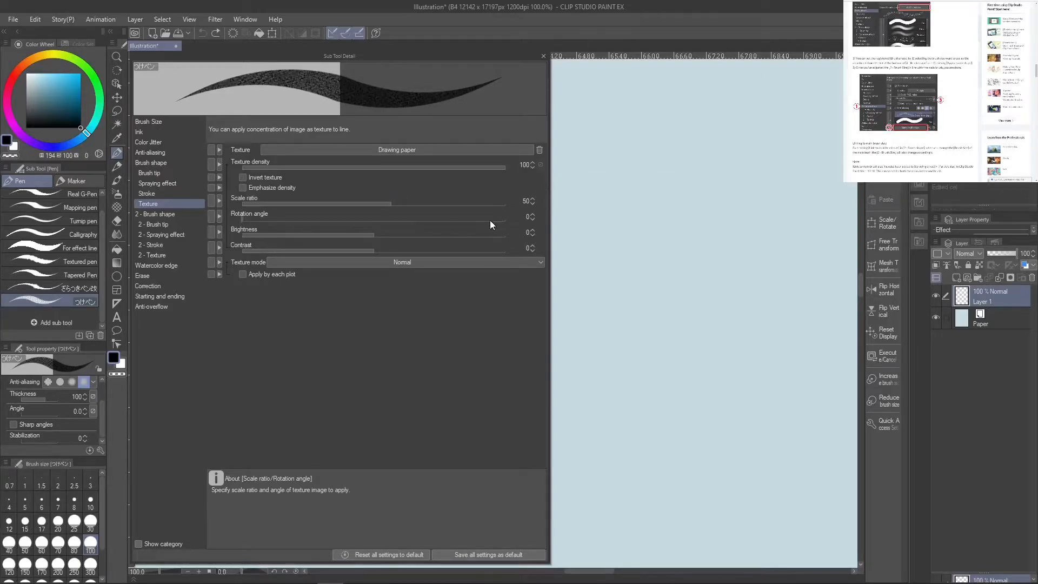
Try other brightness and contrast values for the main brush's texture and return both to 0
mouse_move(433, 227)
mouse_down()
mouse_move(505, 233)
mouse_move(252, 232)
mouse_move(365, 240)
mouse_up()
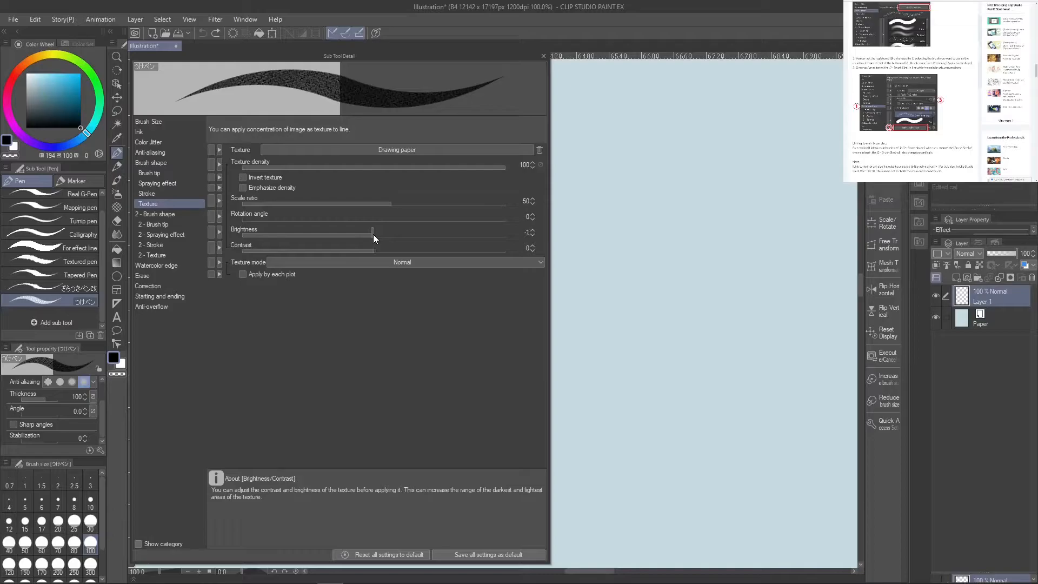
mouse_move(497, 248)
mouse_down()
mouse_move(509, 249)
mouse_move(384, 257)
mouse_move(259, 249)
mouse_move(371, 250)
mouse_up()
Try the Subtract, Multiply, Compare and Overlay texture modes for the main brush
click(378, 263)
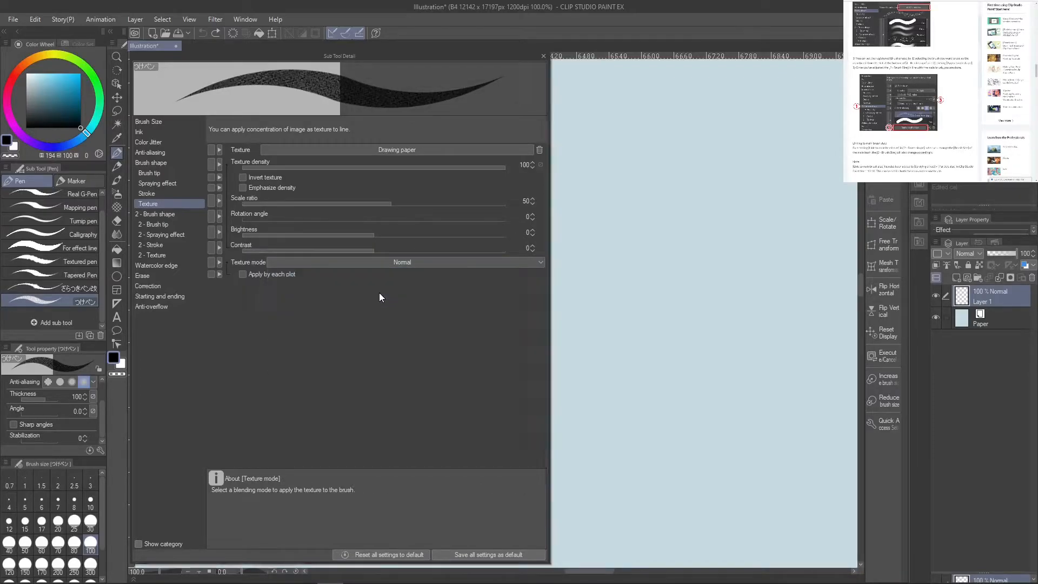
click(379, 293)
click(403, 262)
click(376, 284)
click(407, 262)
click(361, 305)
click(403, 261)
click(362, 324)
Try the Color burn, Hard mix and Overlay texture modes and return the main brush's texture to Normal
click(426, 265)
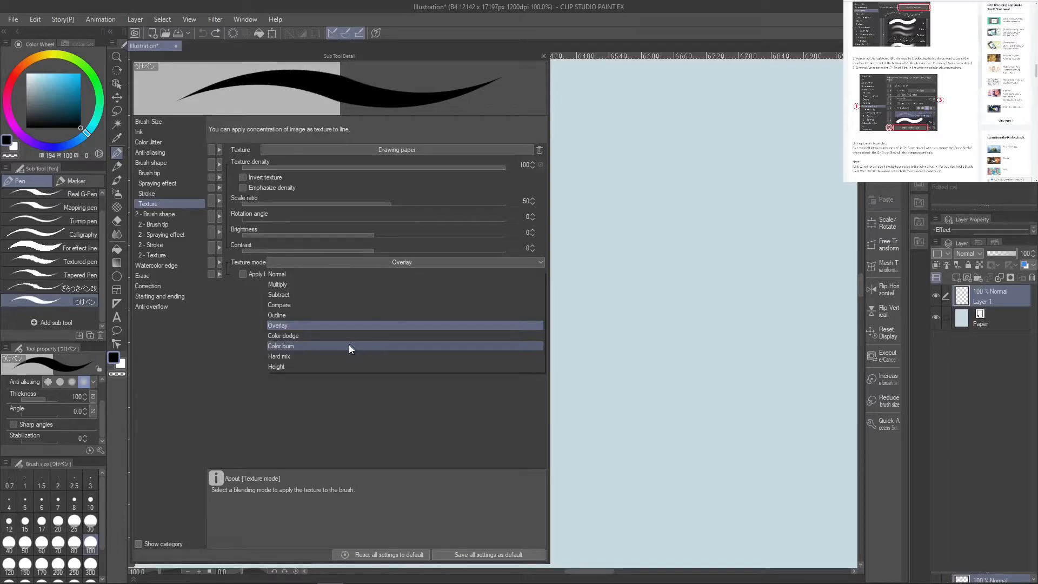
click(349, 345)
click(413, 265)
click(332, 356)
click(405, 263)
click(353, 325)
click(417, 265)
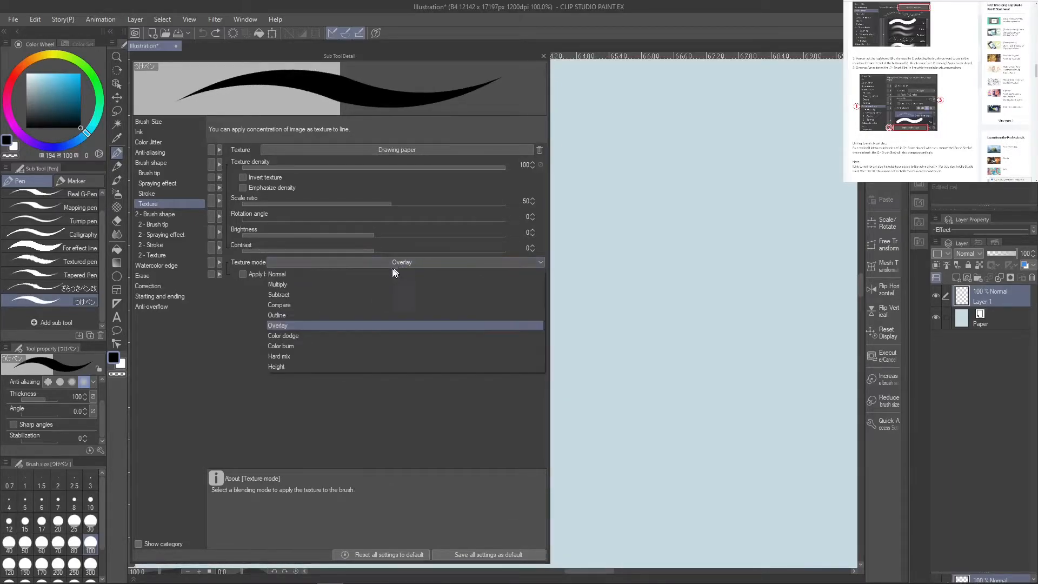
click(392, 274)
Set the main brush's texture mode to Multiply and draw a winding test stroke and a dense scribble
click(407, 261)
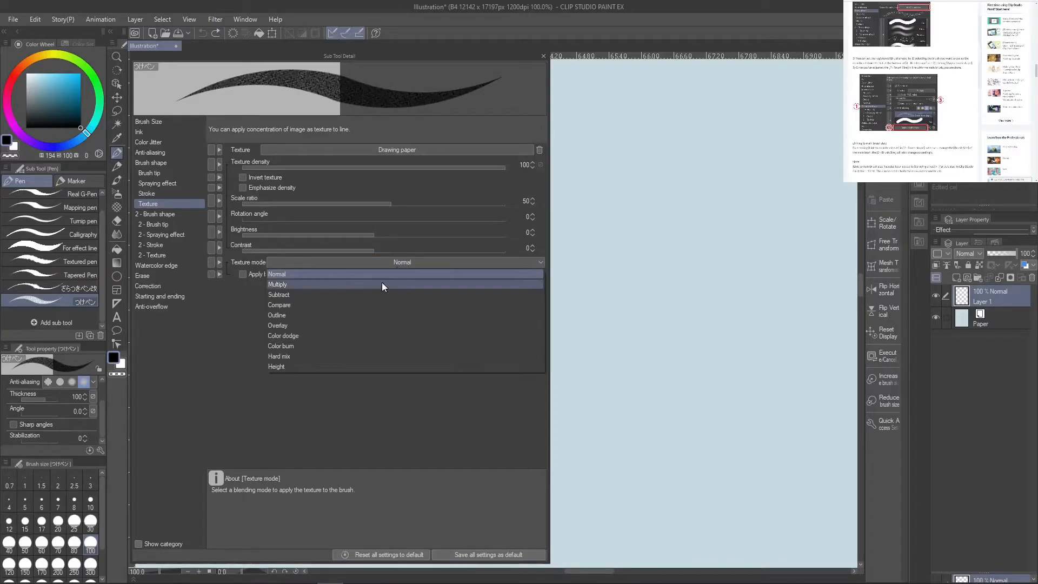
click(382, 282)
mouse_move(681, 144)
mouse_down()
mouse_move(644, 219)
mouse_move(671, 413)
mouse_move(757, 273)
mouse_move(698, 237)
mouse_up()
mouse_move(762, 222)
mouse_down()
mouse_move(721, 238)
mouse_move(729, 227)
mouse_move(702, 225)
mouse_move(736, 244)
mouse_move(753, 227)
mouse_move(737, 236)
mouse_up()
Return the main brush's texture mode to Normal and undo all the test strokes on the canvas
click(406, 261)
click(397, 274)
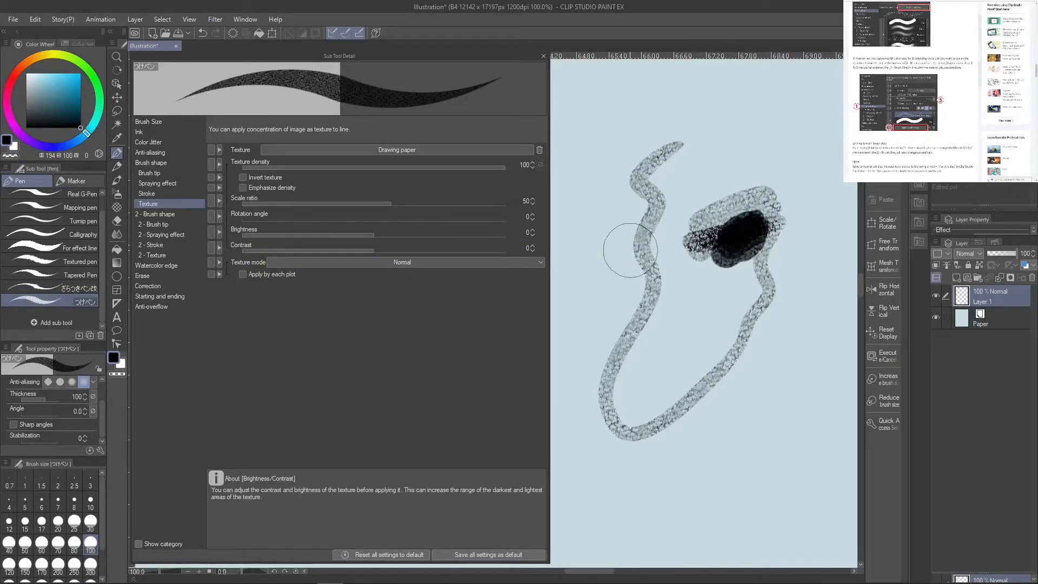
click(203, 33)
click(201, 31)
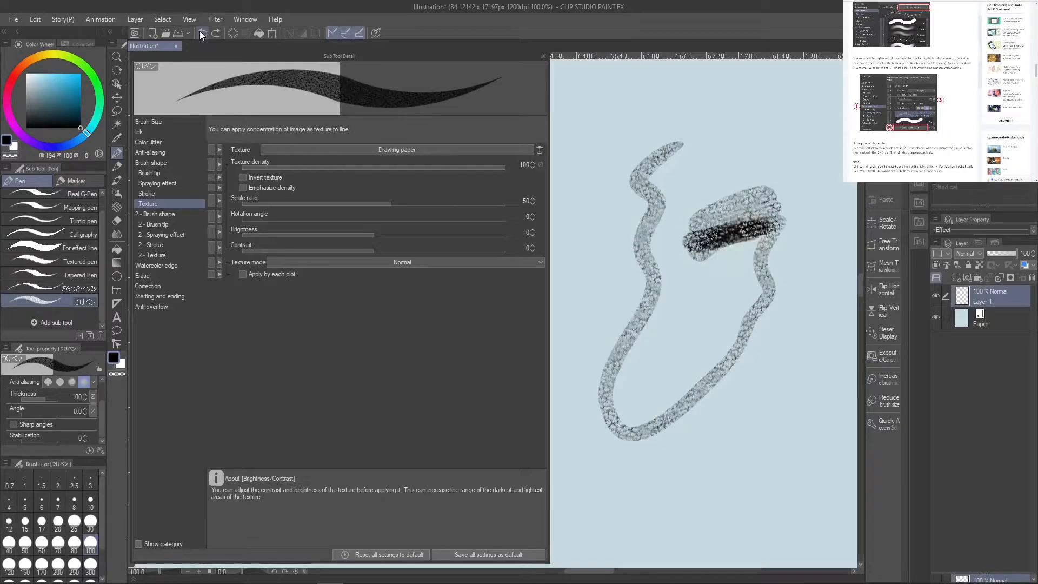
click(199, 31)
click(199, 31)
click(201, 30)
click(200, 33)
click(200, 33)
click(200, 33)
click(200, 32)
click(200, 32)
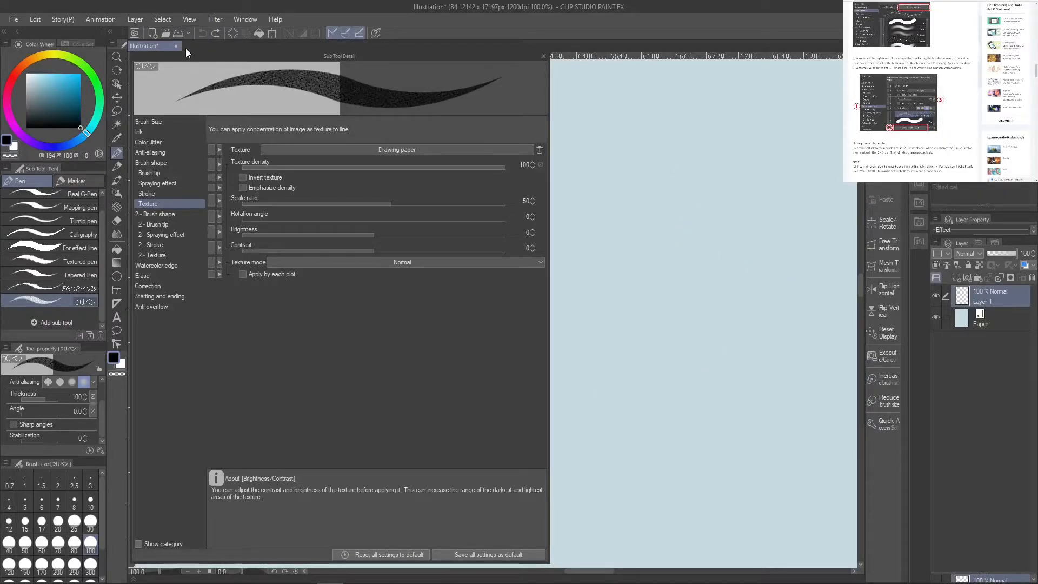
Turn on Dual brush and compare test strokes drawn before and after with the Add (Glow) combining mode, undoing each one
mouse_move(779, 130)
mouse_down()
mouse_move(554, 162)
mouse_move(621, 276)
mouse_move(656, 234)
mouse_move(765, 200)
mouse_move(741, 289)
mouse_up()
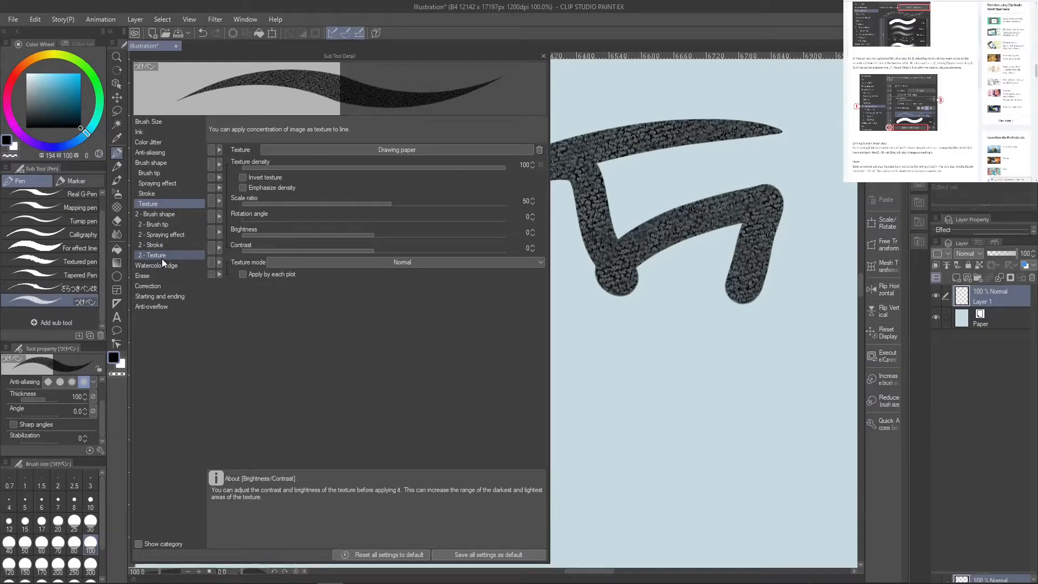
click(188, 214)
click(234, 149)
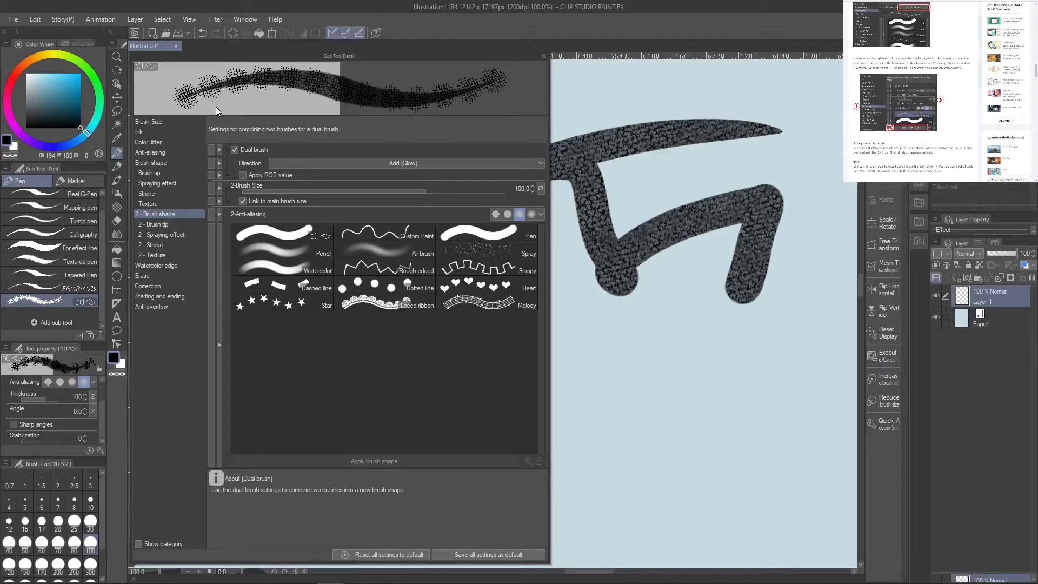
click(202, 33)
mouse_move(783, 173)
mouse_down()
mouse_move(655, 220)
mouse_move(630, 282)
mouse_move(679, 326)
mouse_move(739, 439)
mouse_move(679, 491)
mouse_move(787, 283)
mouse_move(751, 201)
mouse_move(648, 150)
mouse_up()
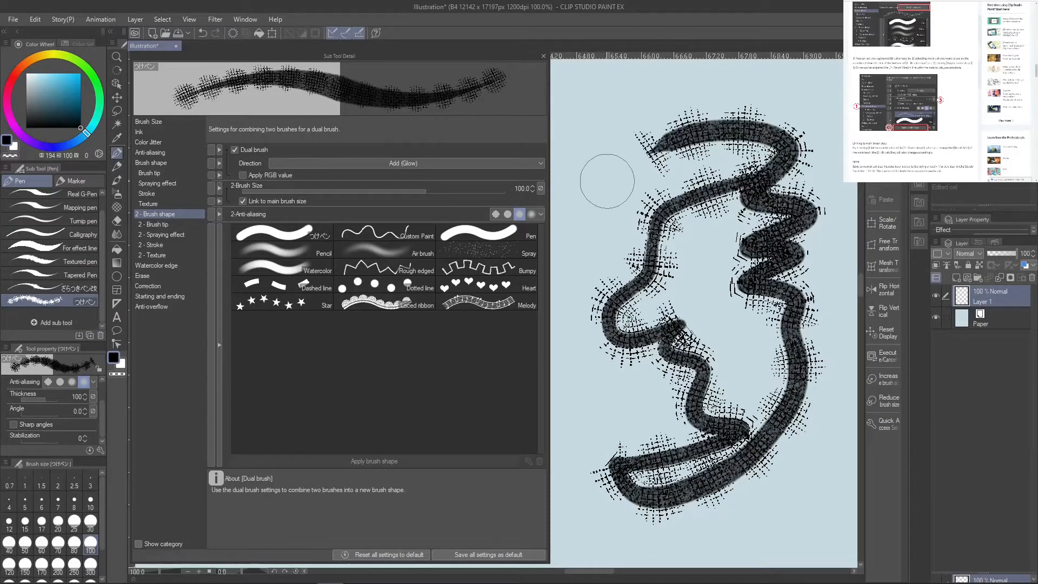
click(203, 33)
Try the Subtract combining mode for the dual brush with two winding test strokes, undoing each one
click(439, 165)
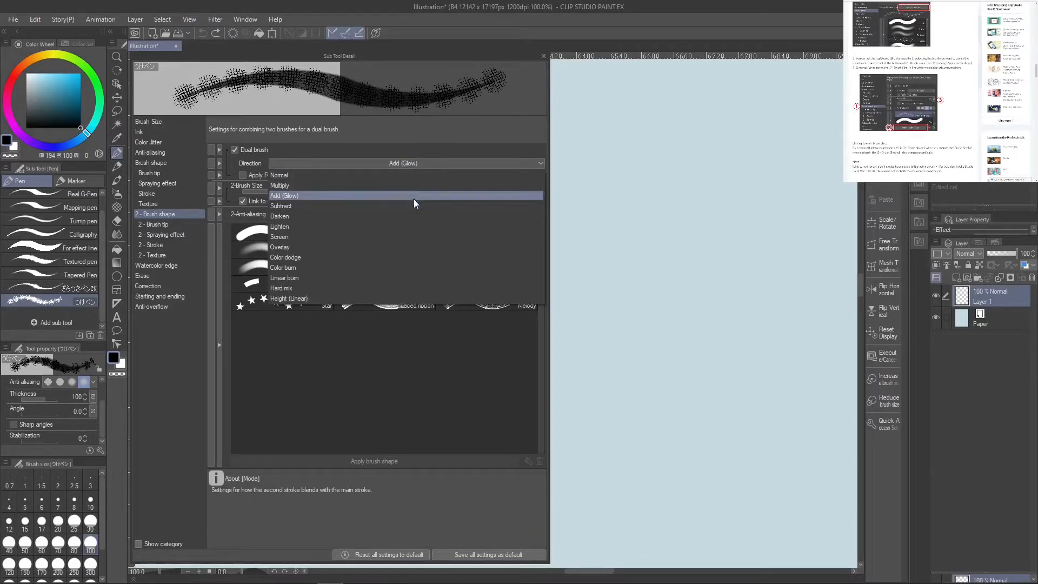
click(416, 207)
mouse_move(687, 126)
mouse_down()
mouse_move(641, 209)
mouse_move(609, 473)
mouse_move(824, 255)
mouse_move(764, 88)
mouse_move(701, 127)
mouse_up()
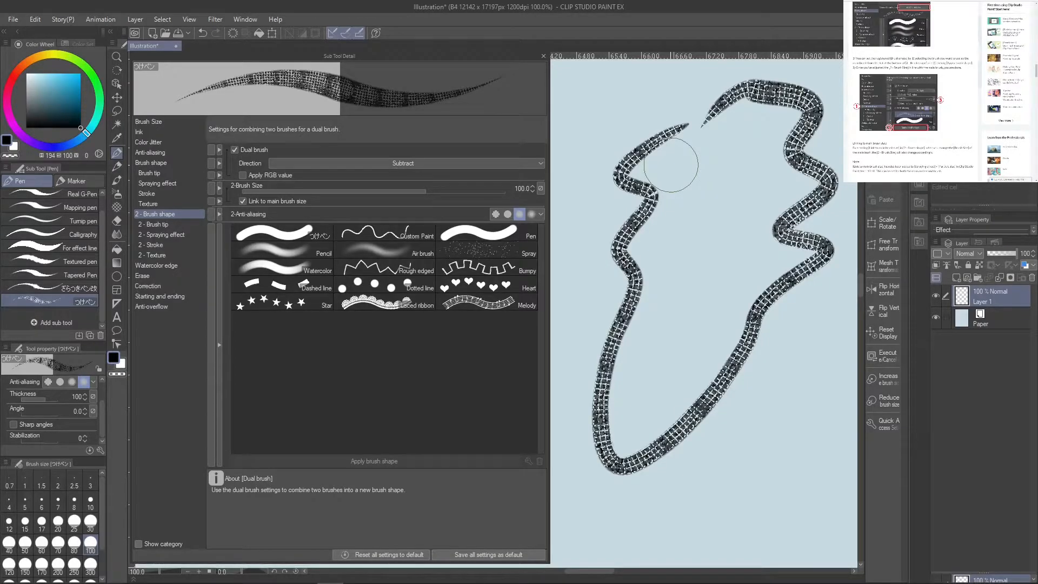
click(201, 33)
mouse_move(605, 153)
mouse_down()
mouse_move(685, 200)
mouse_move(649, 359)
mouse_move(685, 407)
mouse_move(809, 223)
mouse_up()
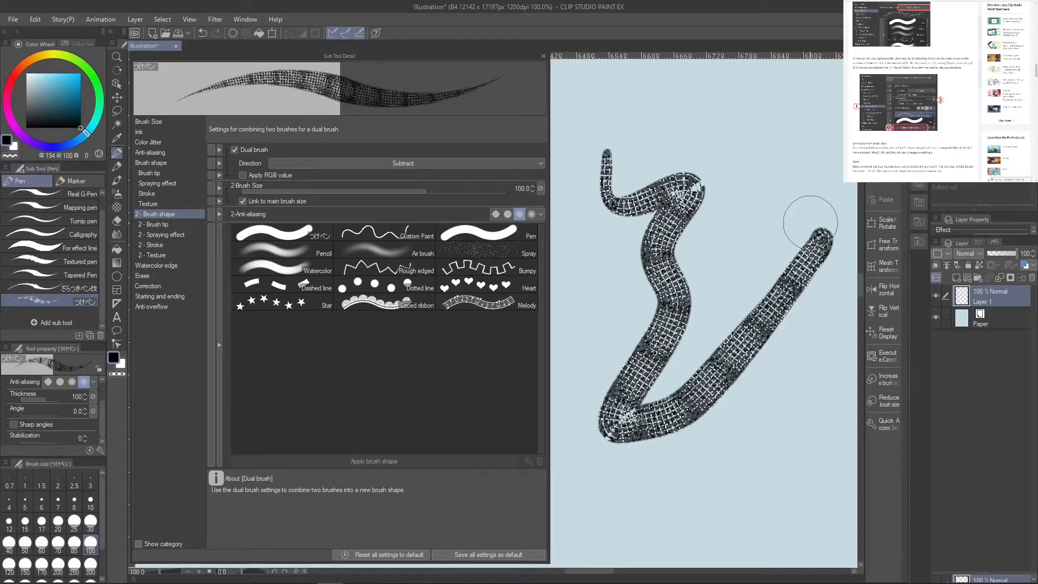
click(201, 33)
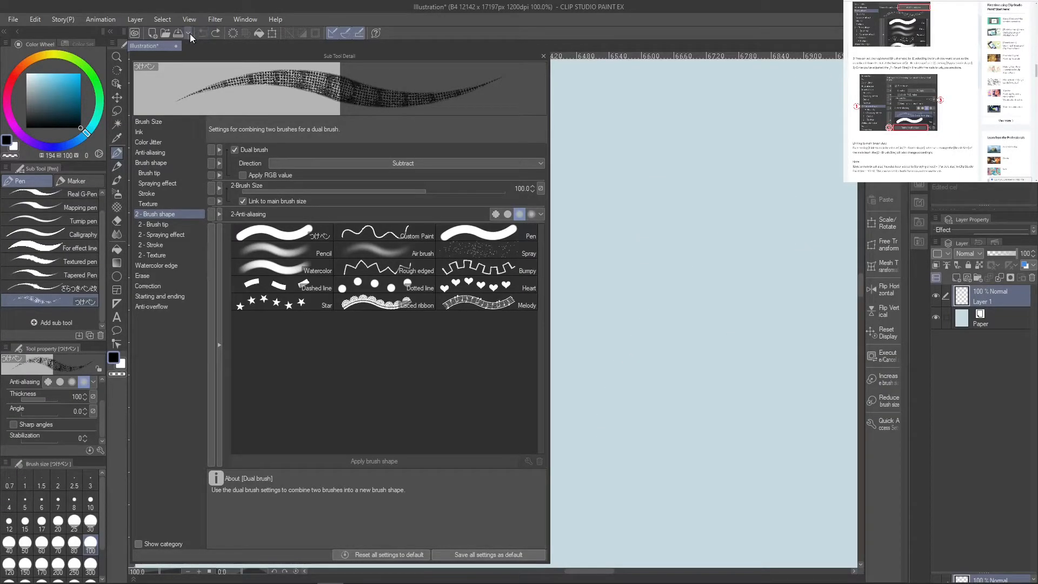
Switch the dual brush's combining mode through Add (Glow) to Multiply, draw a winding test stroke and undo it
click(468, 163)
click(427, 196)
click(448, 167)
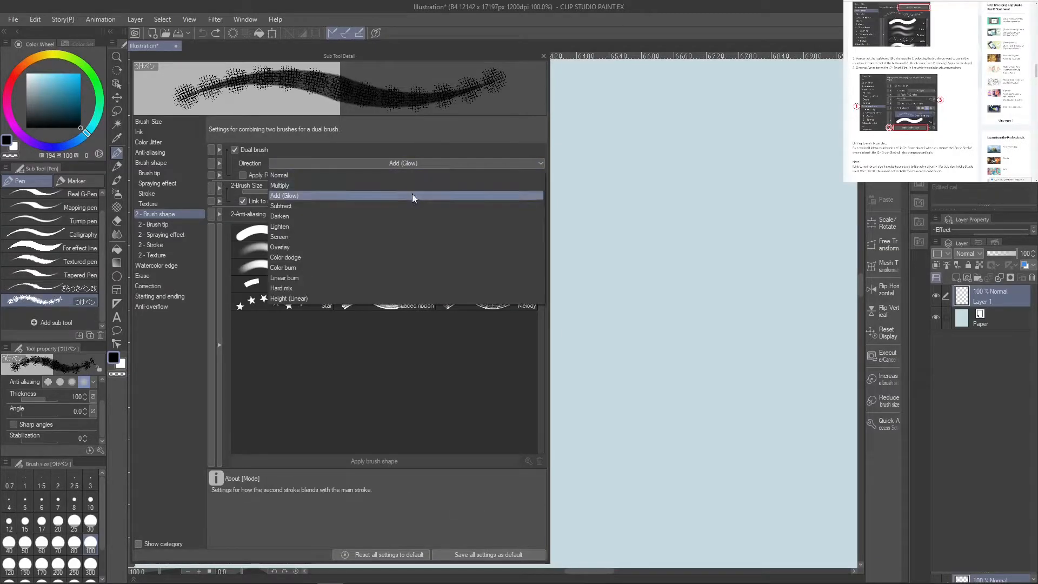
click(416, 190)
mouse_move(691, 103)
mouse_down()
mouse_move(650, 169)
mouse_move(660, 440)
mouse_move(703, 208)
mouse_move(763, 116)
mouse_up()
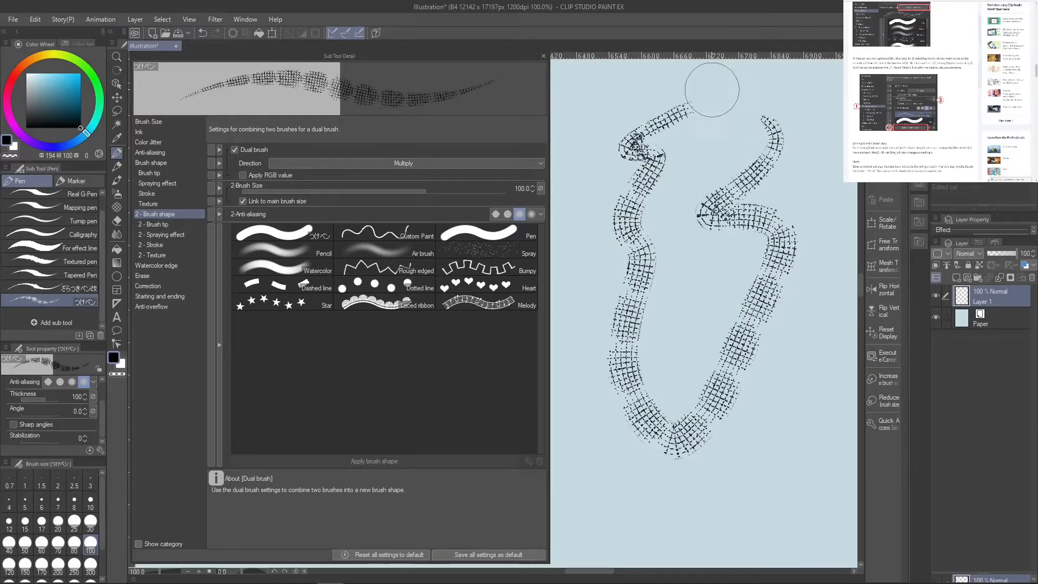
click(201, 32)
Set the dual brush's combining mode to Normal, draw overlapping test strokes and undo them
click(392, 162)
click(389, 173)
mouse_move(627, 134)
mouse_down()
mouse_move(630, 290)
mouse_move(703, 278)
mouse_move(777, 169)
mouse_move(800, 283)
mouse_move(788, 399)
mouse_move(650, 498)
mouse_up()
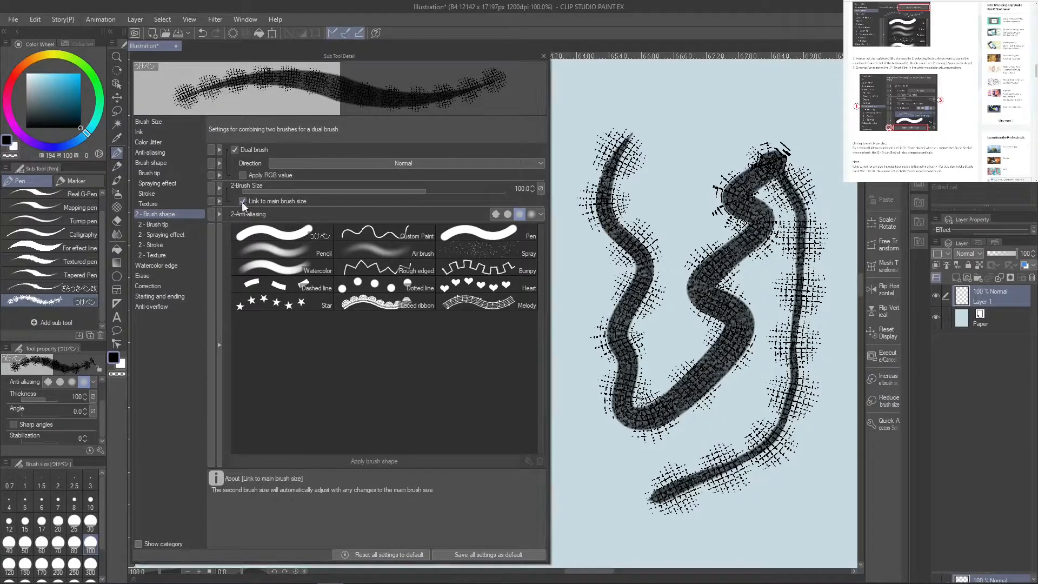
mouse_move(662, 133)
mouse_down()
mouse_move(613, 300)
mouse_move(648, 294)
mouse_move(681, 160)
mouse_move(673, 215)
mouse_move(581, 351)
mouse_move(637, 518)
mouse_move(673, 448)
mouse_up()
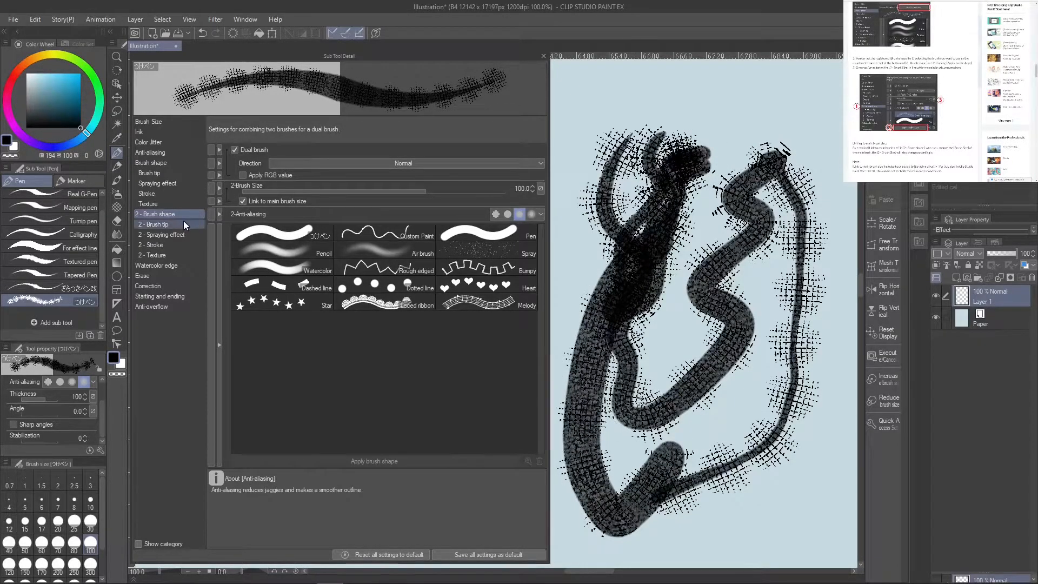
click(167, 224)
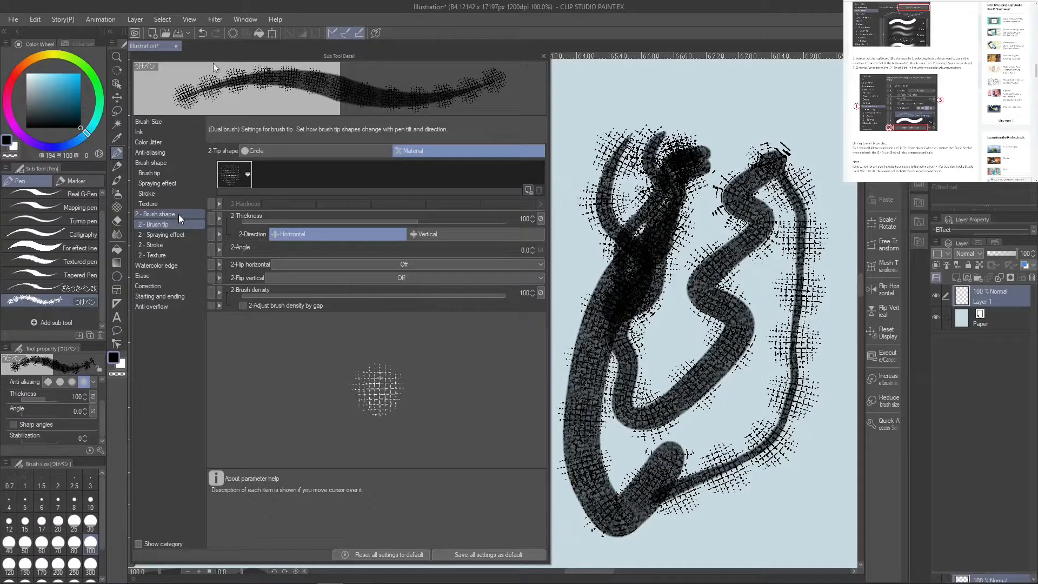
click(201, 34)
click(203, 32)
click(203, 31)
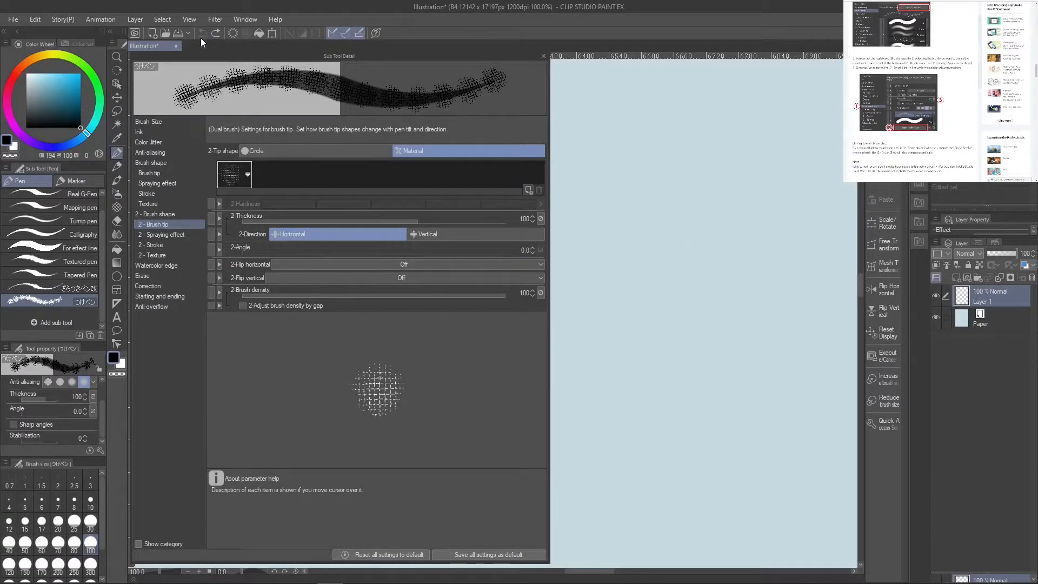
Review the second brush's spraying effect, stroke and texture settings and its list of combining modes
click(181, 235)
click(183, 243)
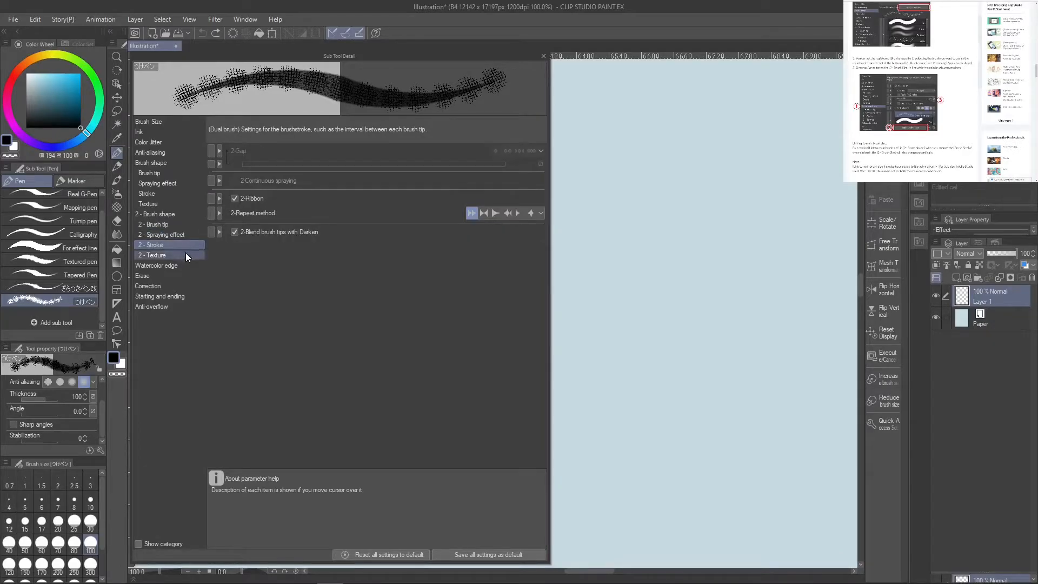
click(178, 255)
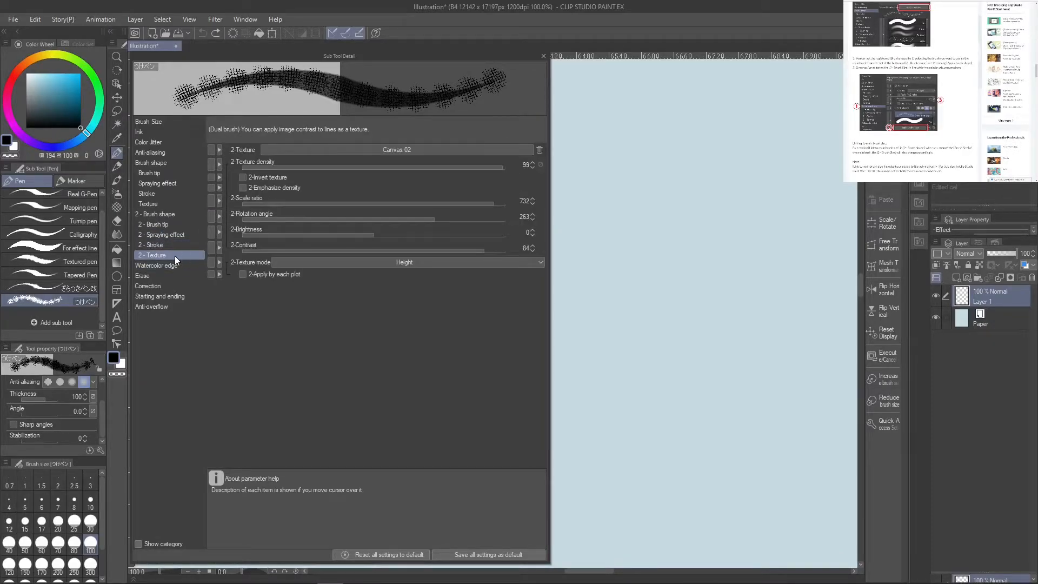
click(184, 214)
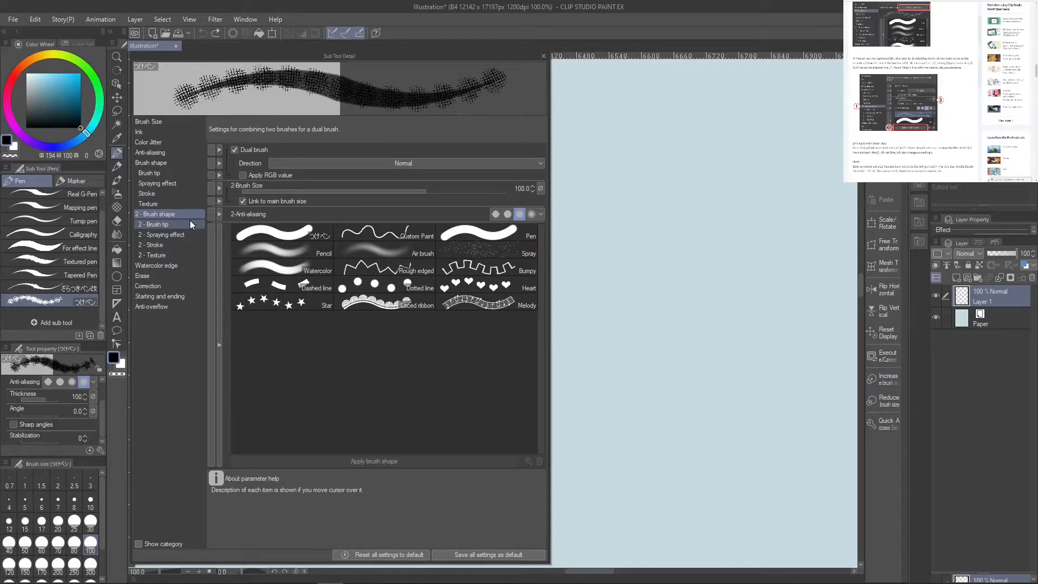
click(307, 163)
click(307, 170)
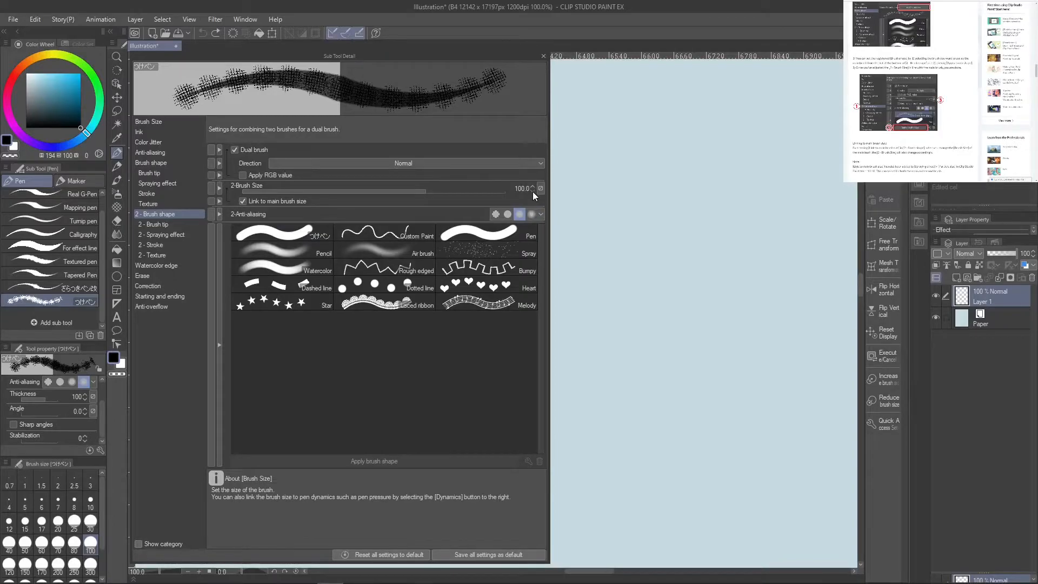
Try brush sizes such as 25 and 60 with the second brush linked to the main size, and finish at 30
click(76, 525)
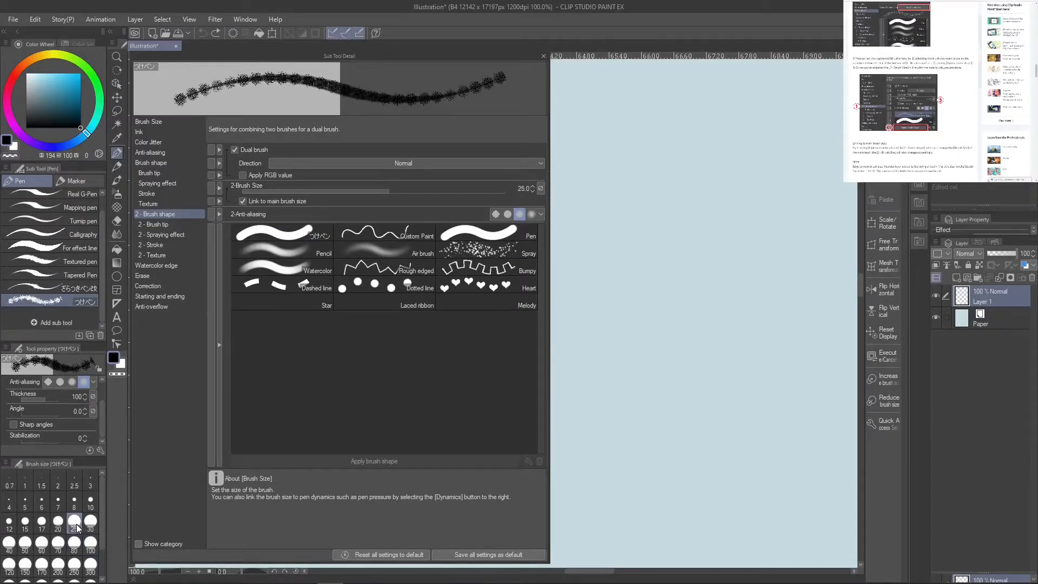
click(86, 527)
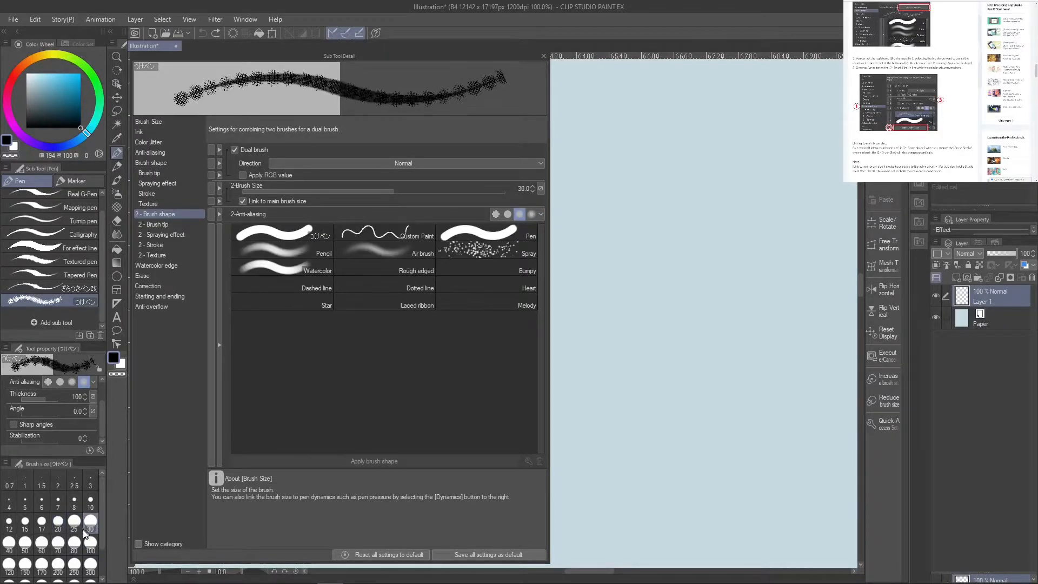
click(36, 541)
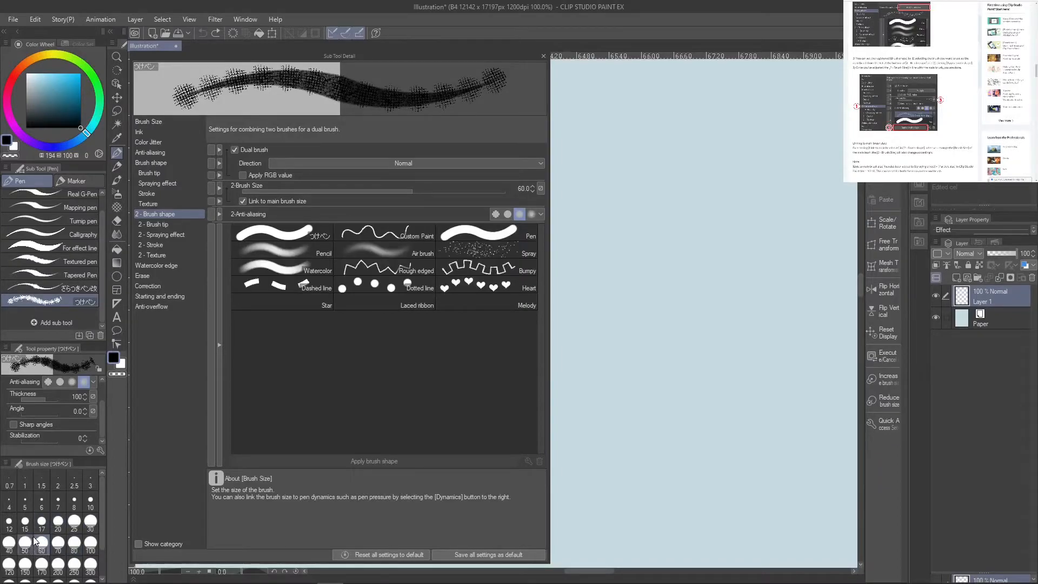
click(74, 523)
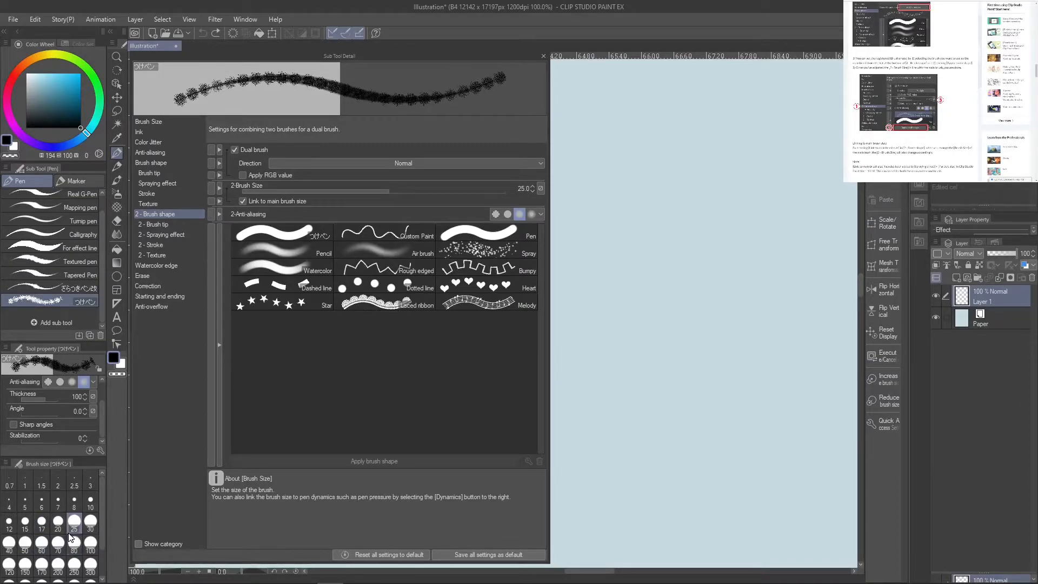
click(57, 522)
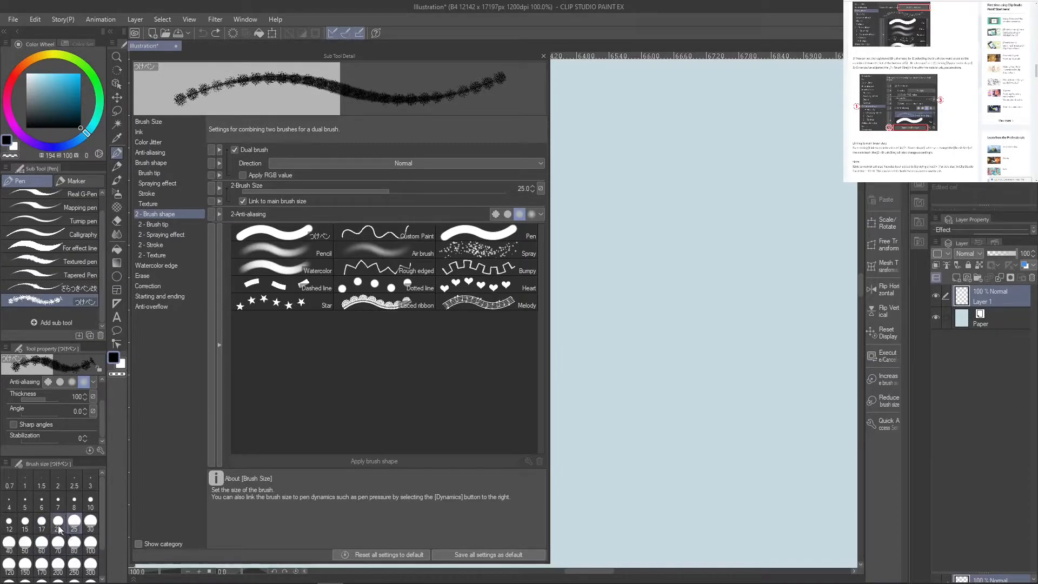
click(91, 522)
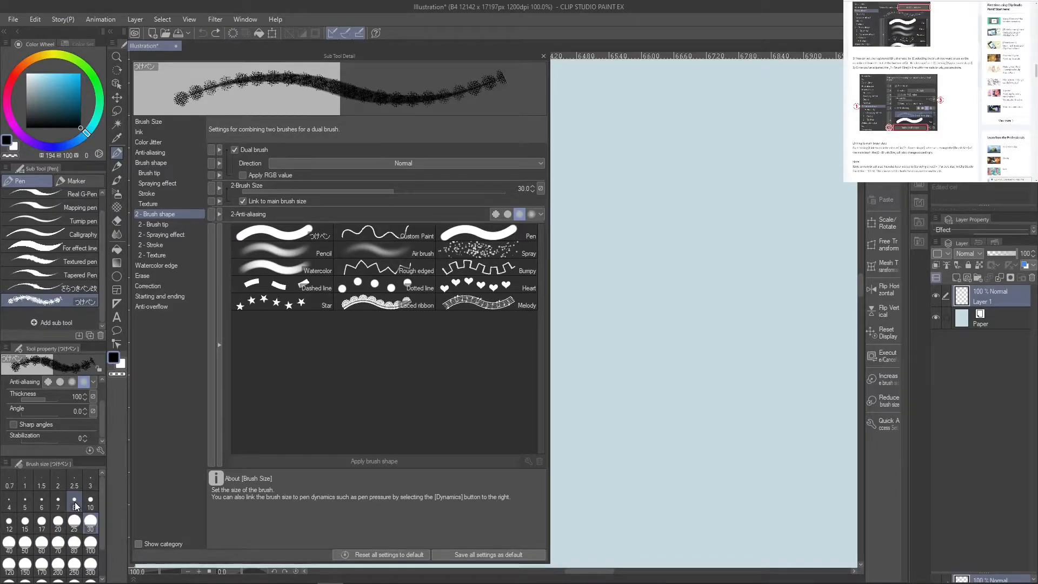
Apply the Pen preset as the second brush shape and set the second brush tip's density to 50
click(478, 232)
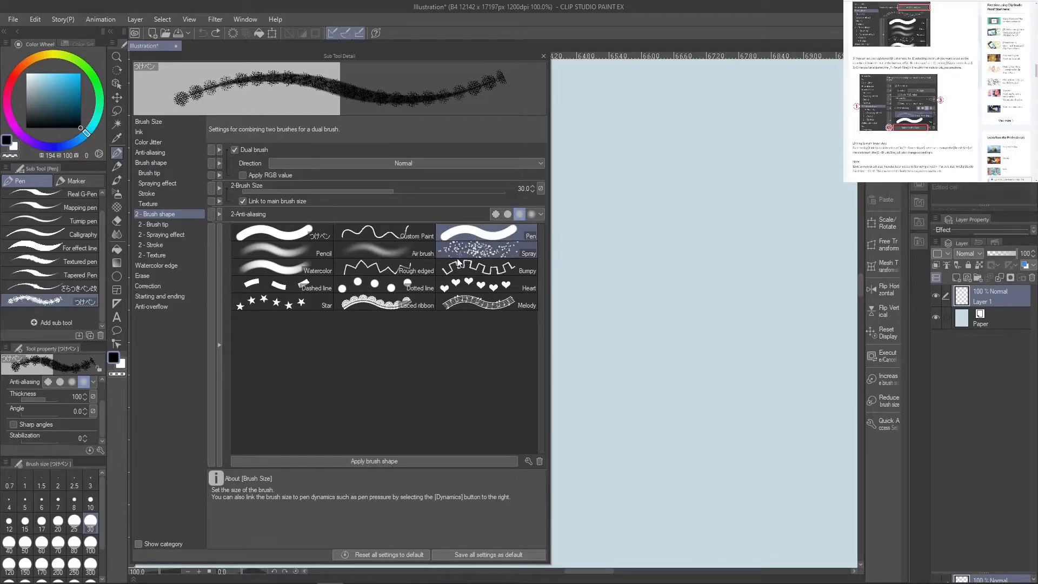
click(402, 462)
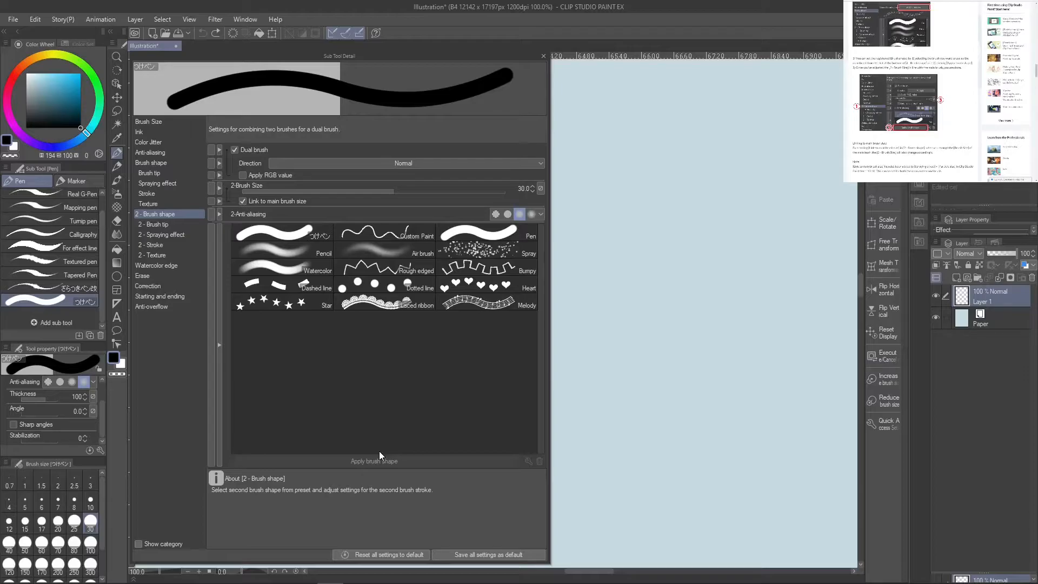
click(164, 224)
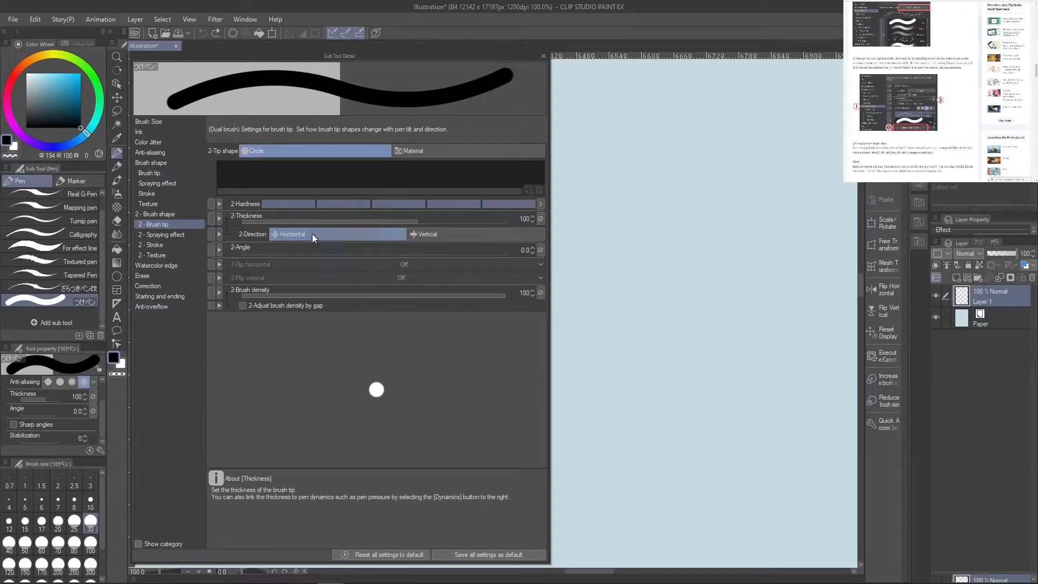
mouse_move(314, 295)
mouse_down()
mouse_move(274, 297)
mouse_move(376, 295)
mouse_up()
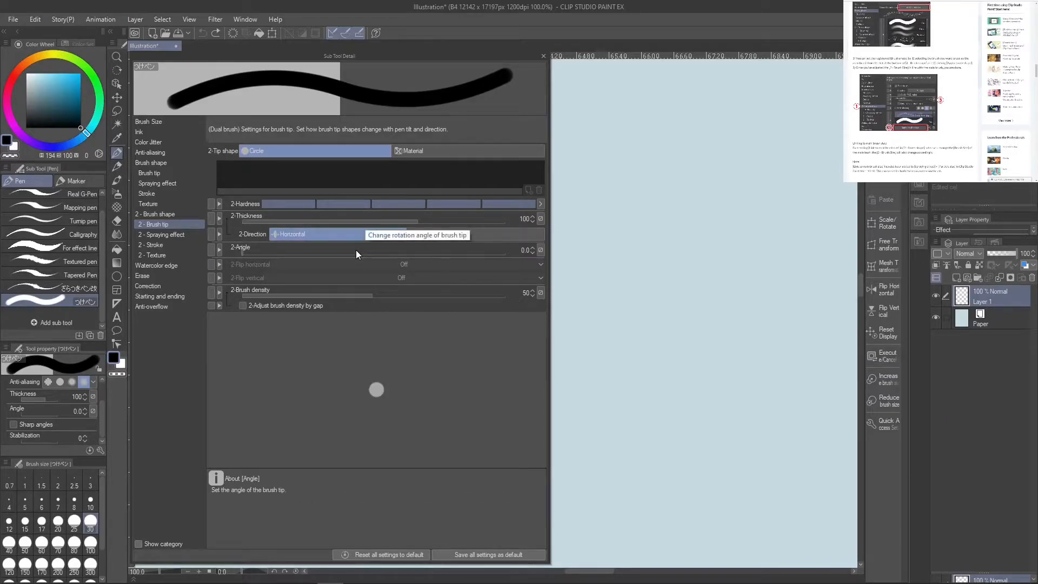
Apply the Mortar paper texture to the second brush with texture density 100 and scale ratio 25
click(172, 234)
click(176, 246)
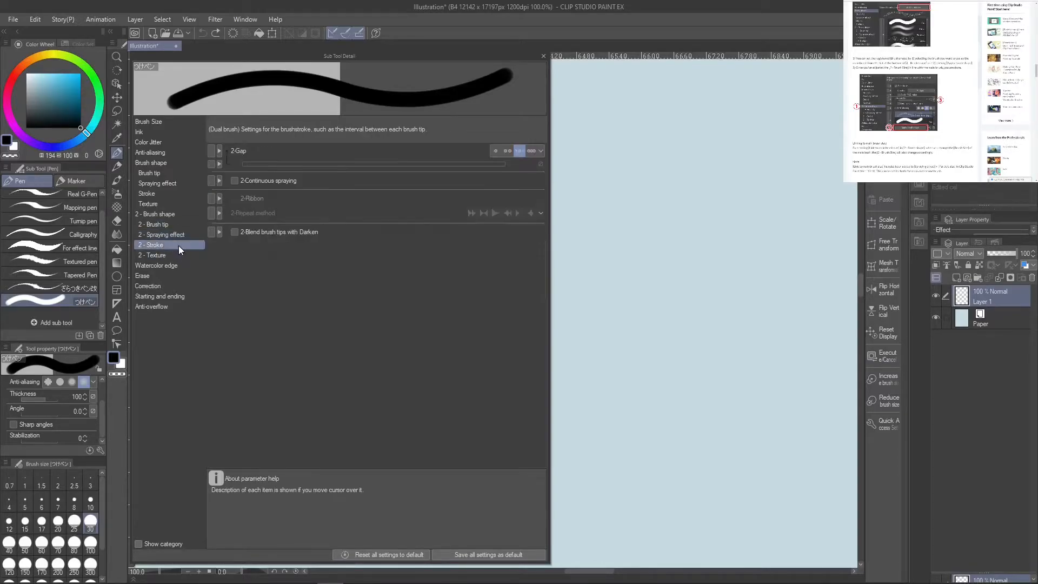
click(174, 254)
click(425, 152)
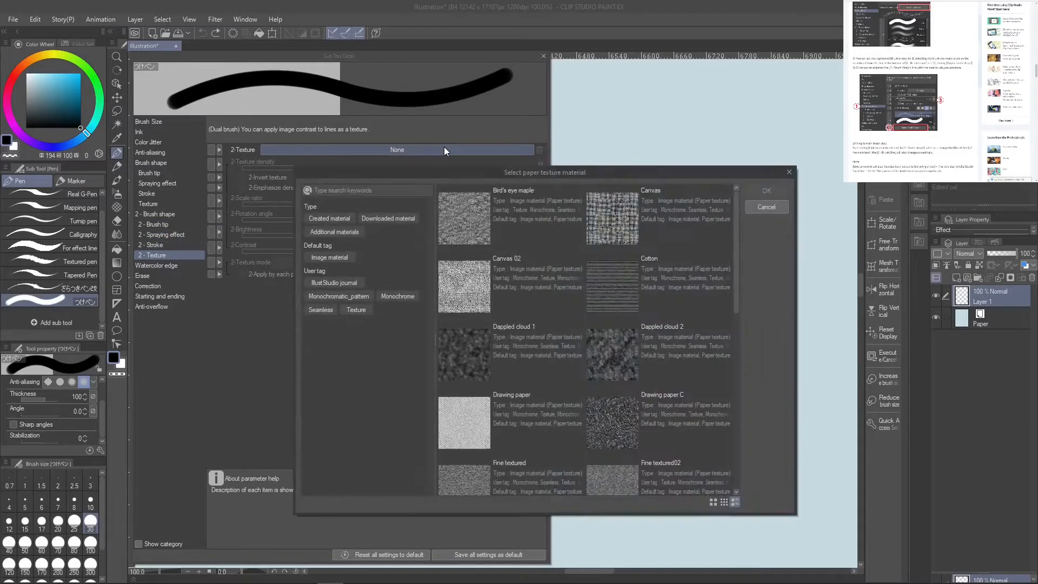
drag(734, 245, 737, 394)
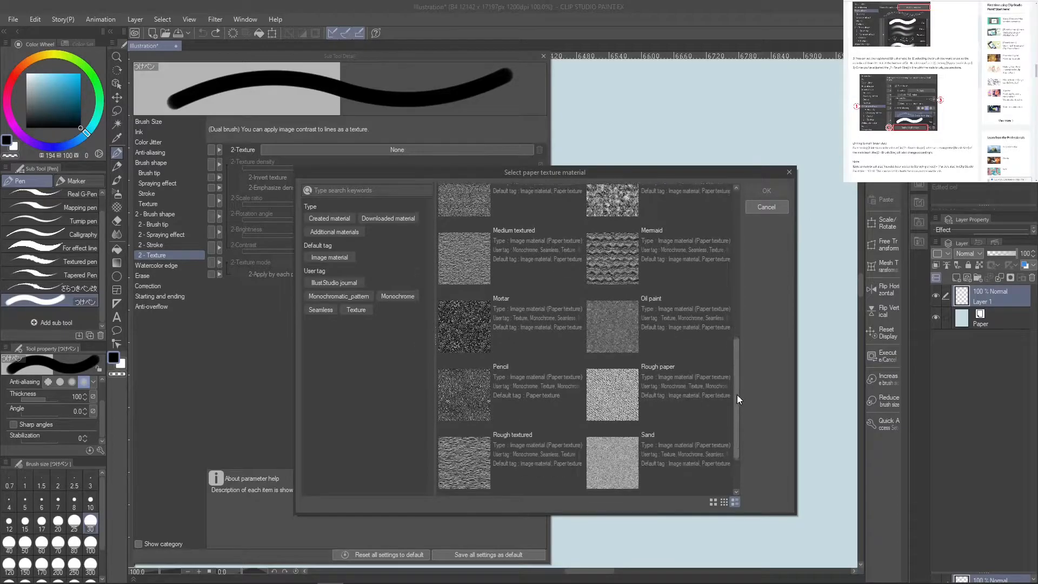
click(711, 415)
click(471, 328)
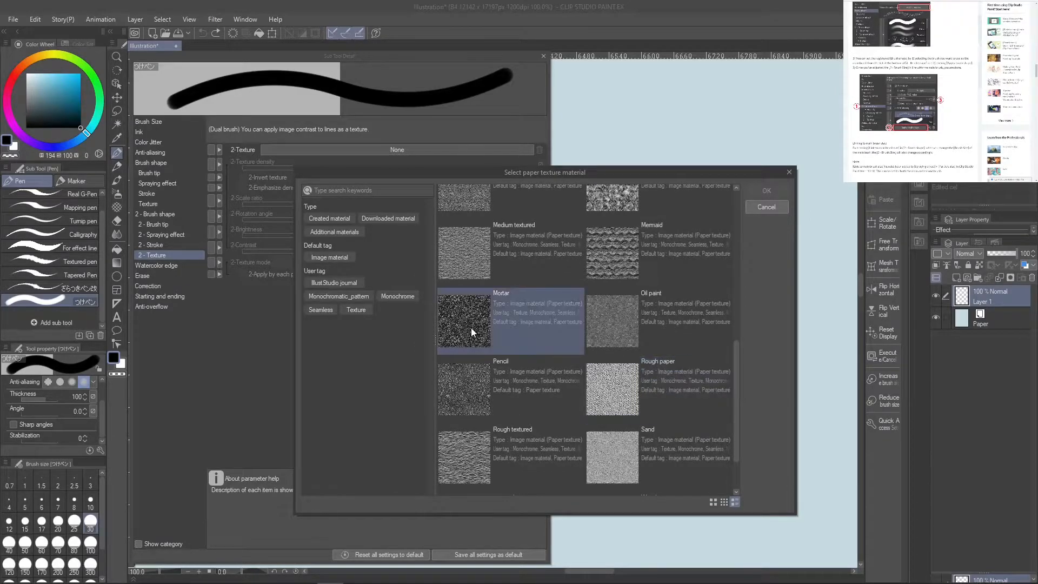
double_click(470, 330)
drag(418, 169, 516, 167)
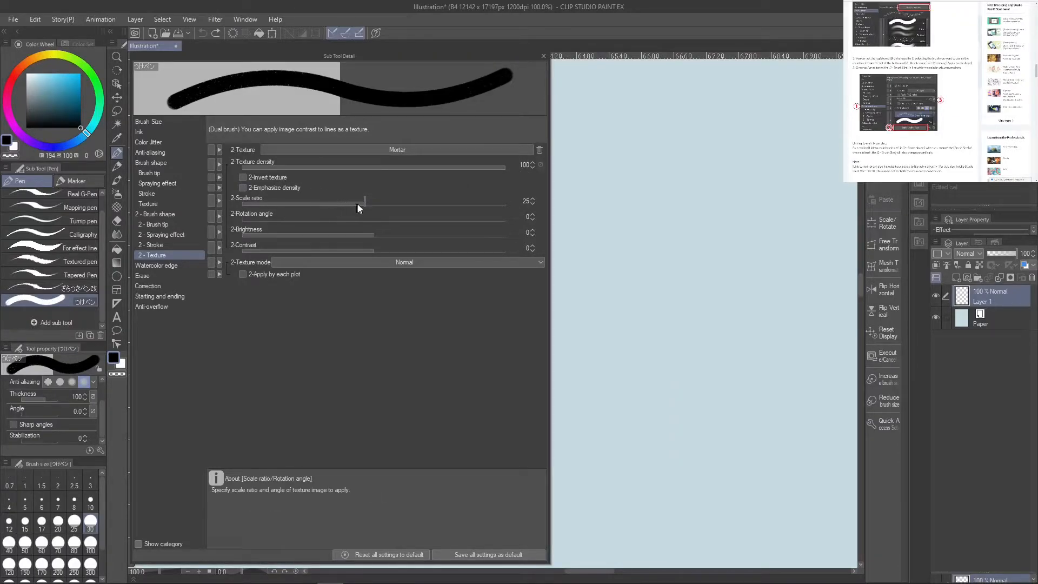
Try the second brush texture's brightness at 100 and a contrast change, returning both to 0
drag(381, 235, 506, 232)
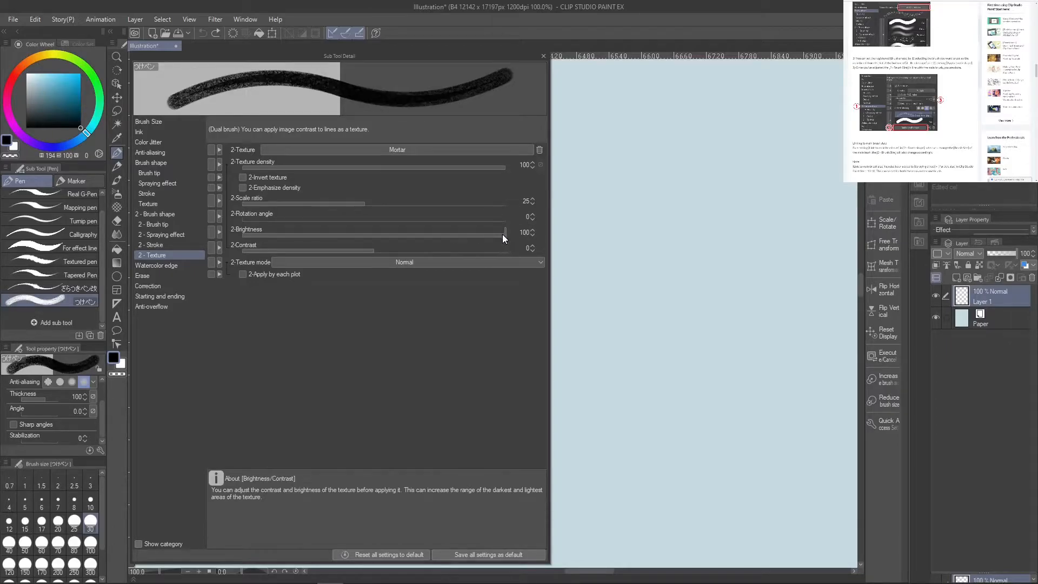
mouse_move(373, 249)
mouse_down()
mouse_move(488, 243)
mouse_move(385, 250)
mouse_up()
click(378, 236)
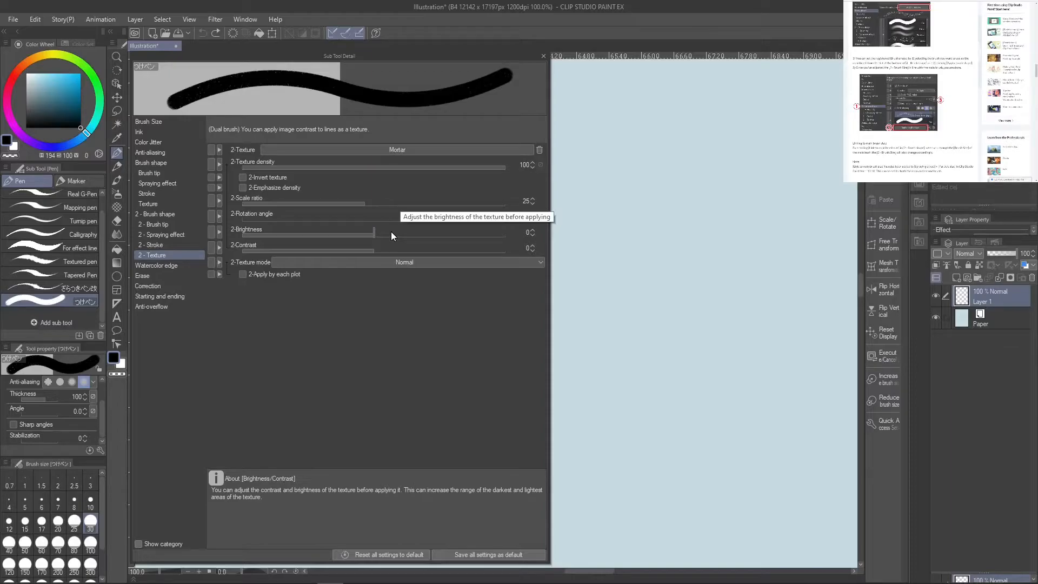
Try the Outline and Normal texture modes for the second brush and set the mode to Subtract
click(456, 262)
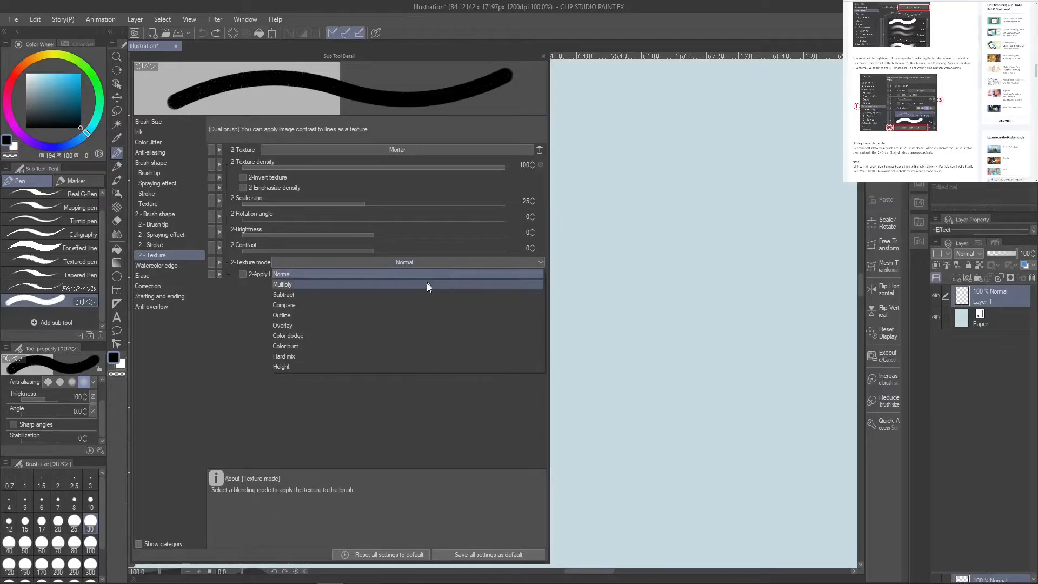
click(427, 297)
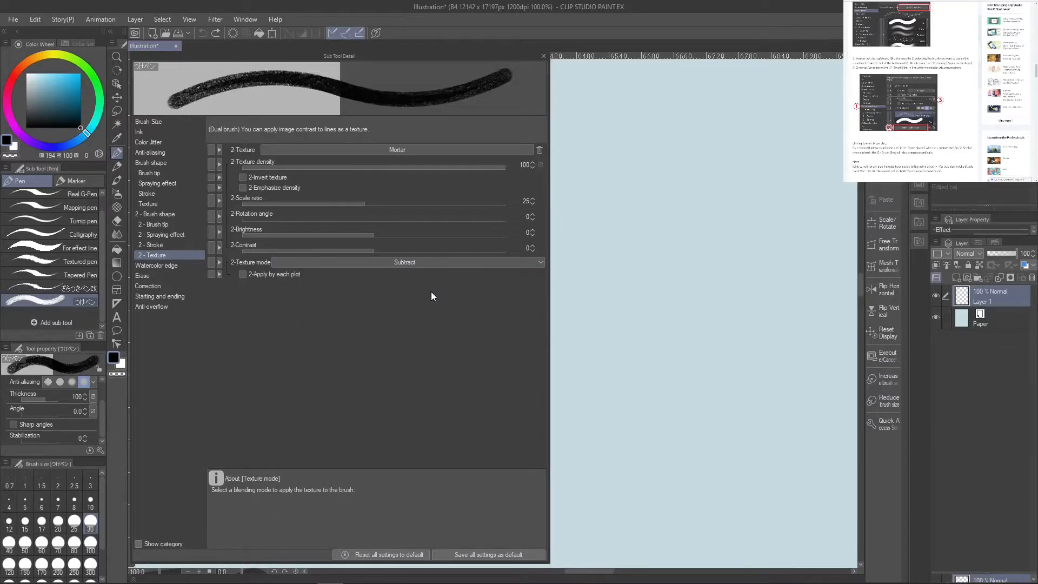
click(468, 263)
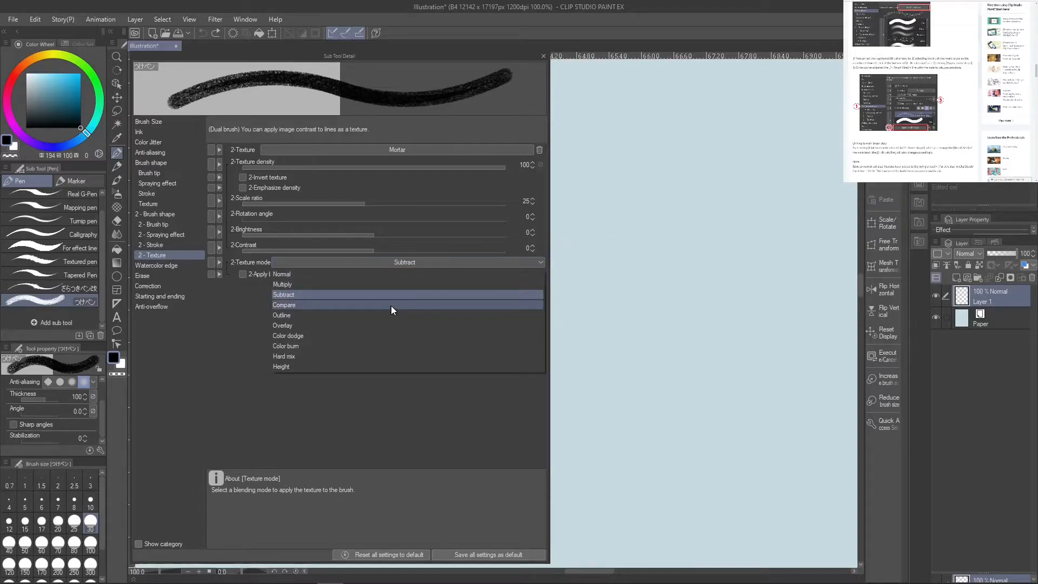
click(380, 314)
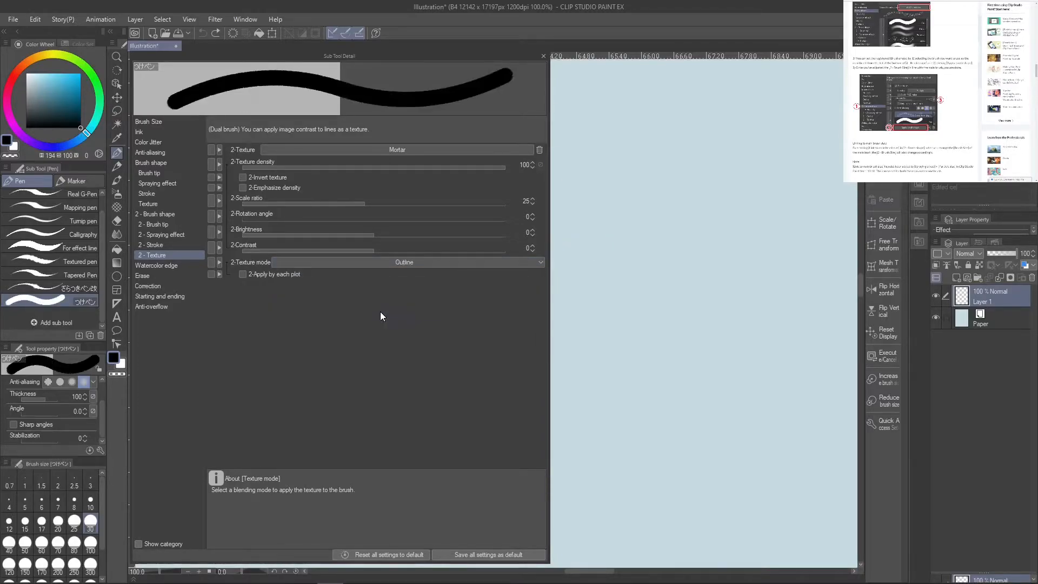
click(409, 264)
click(399, 274)
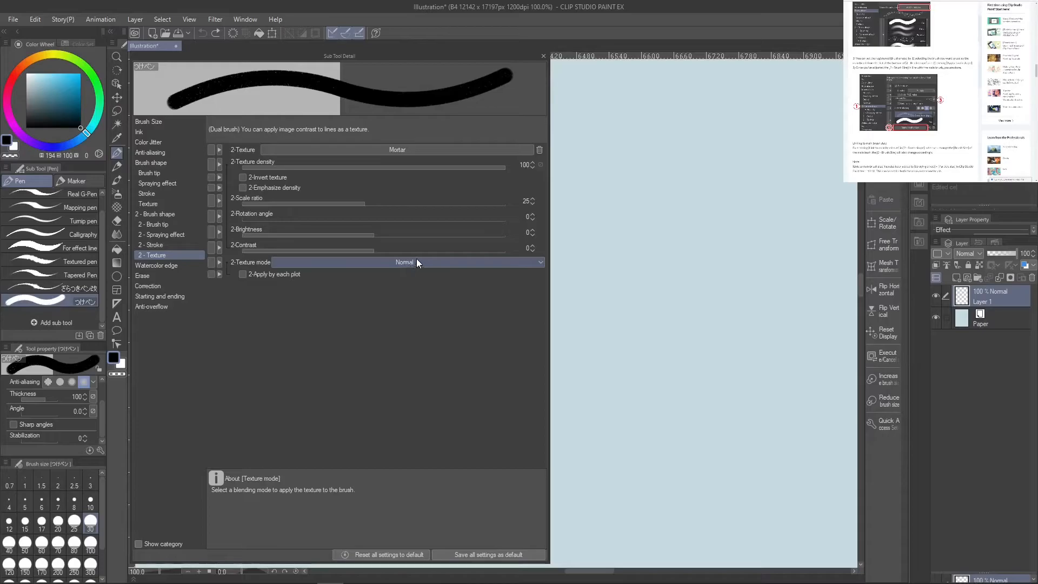
click(432, 263)
click(401, 292)
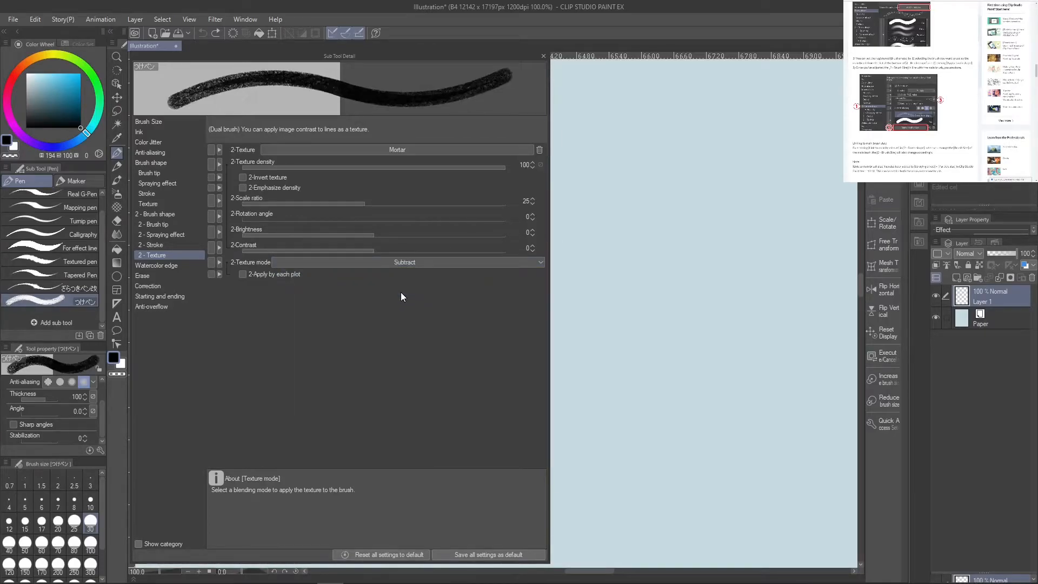
Turn on blending brush tips with Darken for the second stroke and review the second brush's spraying and tip settings
click(157, 244)
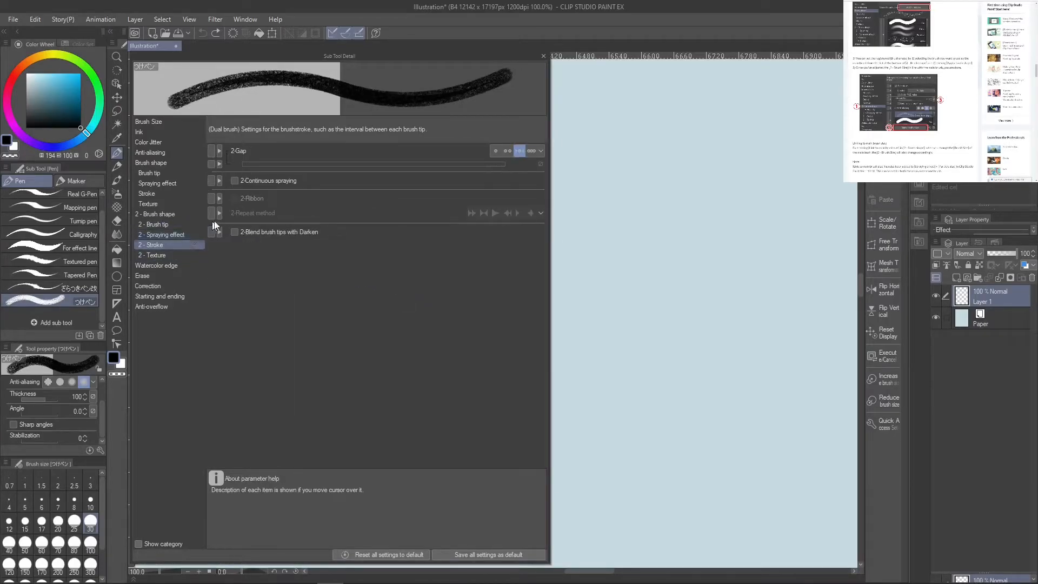
mouse_move(290, 237)
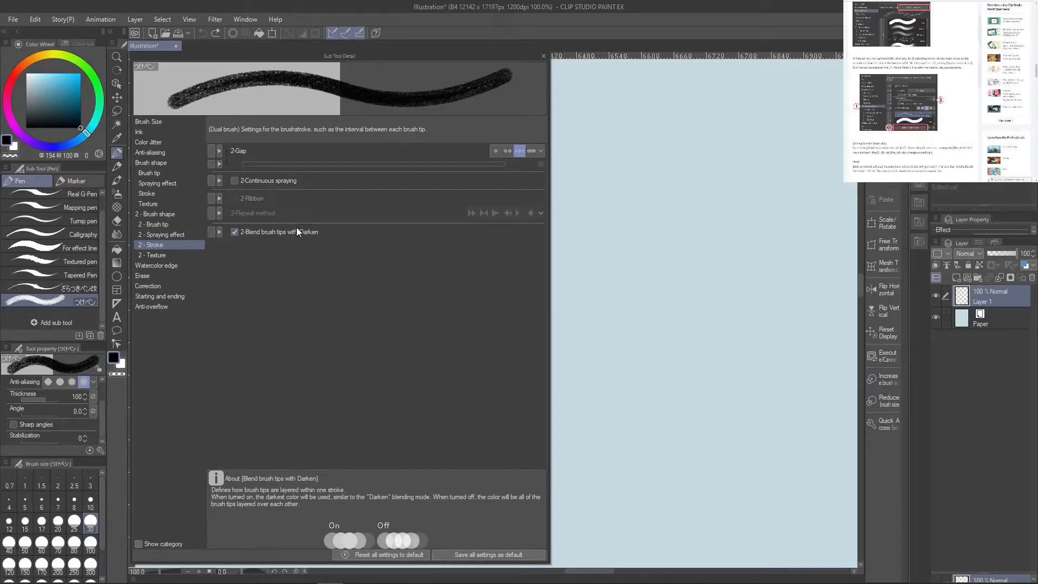
click(162, 234)
click(183, 215)
click(180, 224)
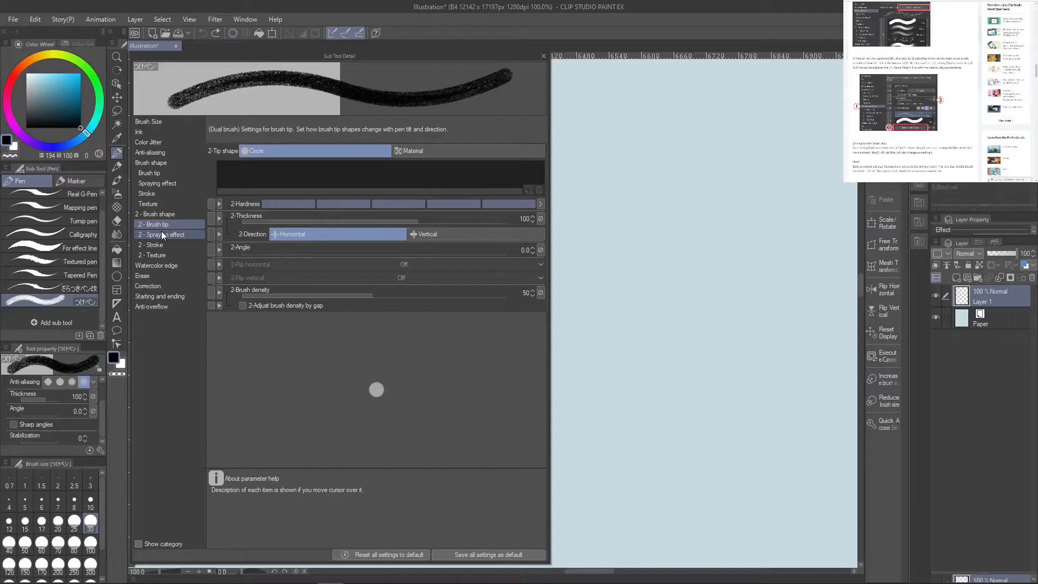
Draw a long winding test stroke on the canvas with the dual brush in Normal mode
click(170, 213)
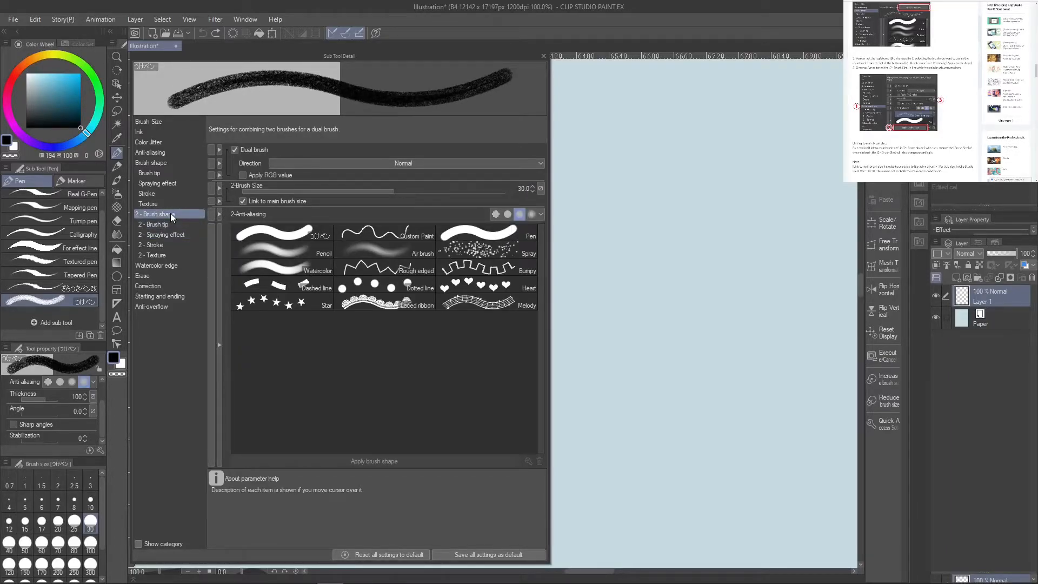
mouse_move(684, 150)
mouse_down()
mouse_move(641, 189)
mouse_move(646, 254)
mouse_move(620, 320)
mouse_move(731, 239)
mouse_move(752, 326)
mouse_move(734, 365)
mouse_move(625, 385)
mouse_up()
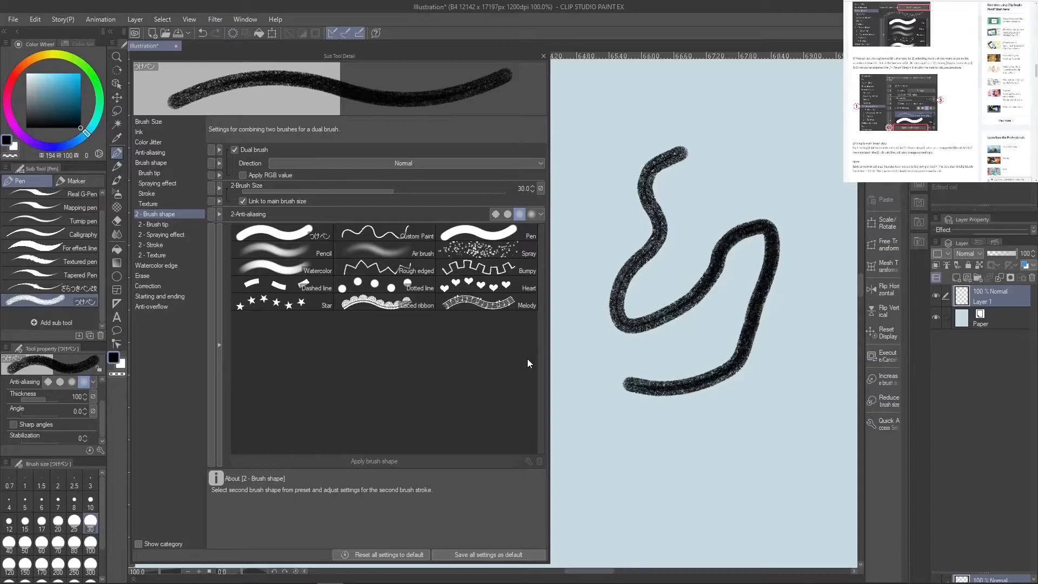
Set the dual brush's combining mode to Multiply and replace the test stroke with a new winding one
click(469, 163)
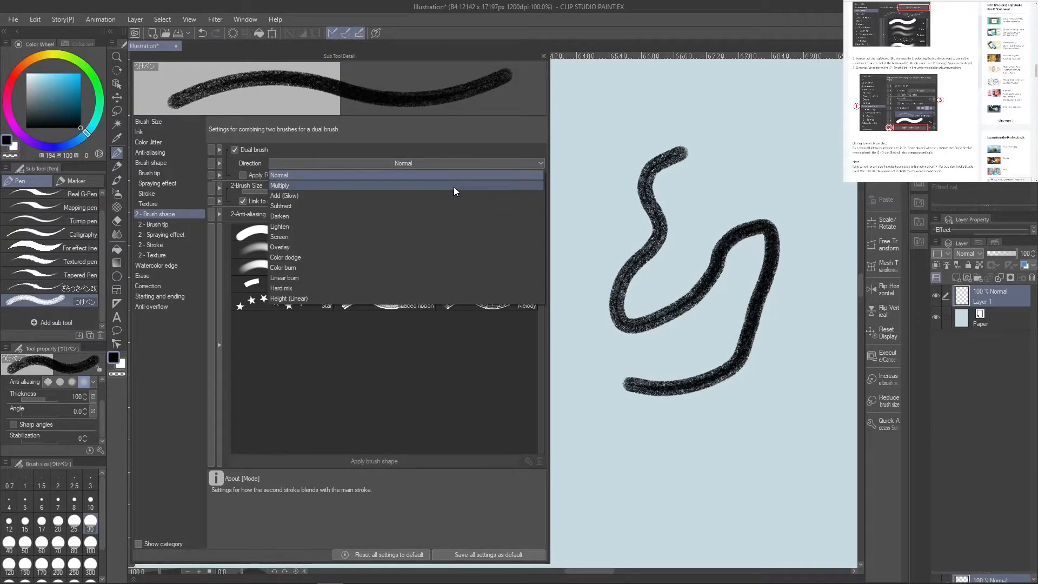
click(459, 189)
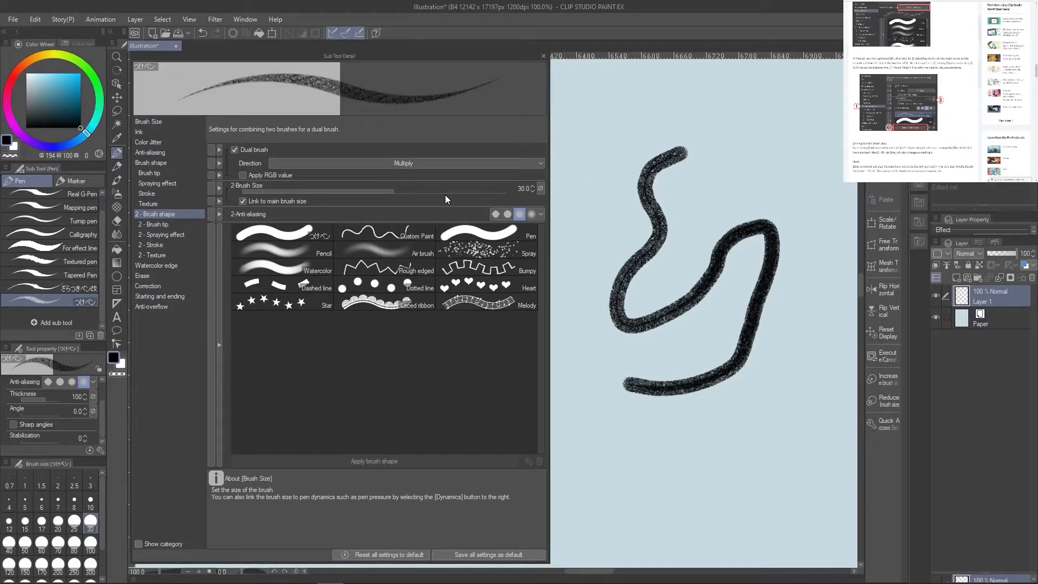
click(203, 33)
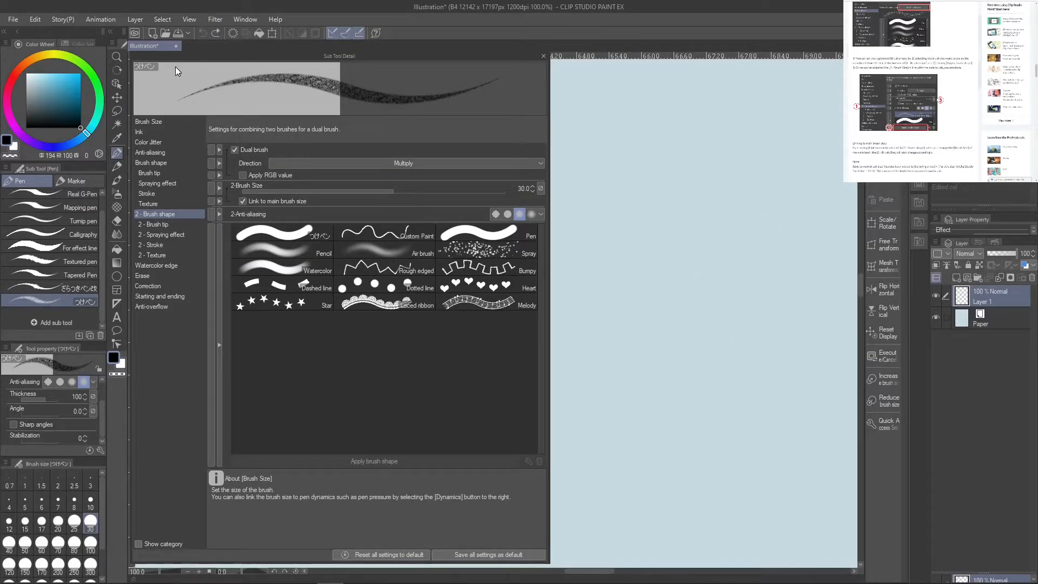
mouse_move(689, 220)
mouse_down()
mouse_move(674, 225)
mouse_move(611, 348)
mouse_move(754, 228)
mouse_move(792, 388)
mouse_move(687, 446)
mouse_up()
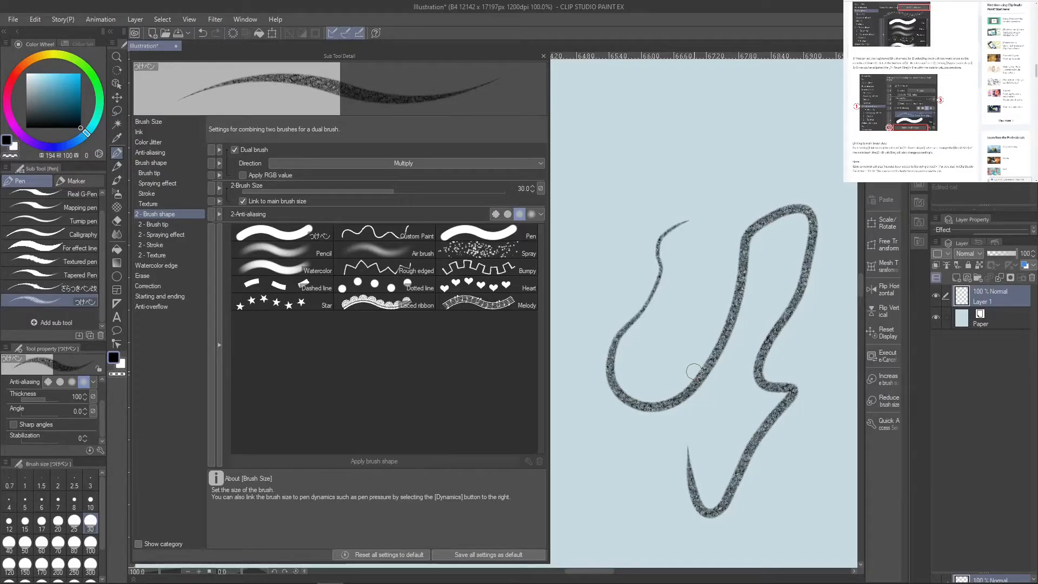
Examine the main brush's size, ink, anti-aliasing, shape, tip, spraying, stroke and texture settings
click(162, 121)
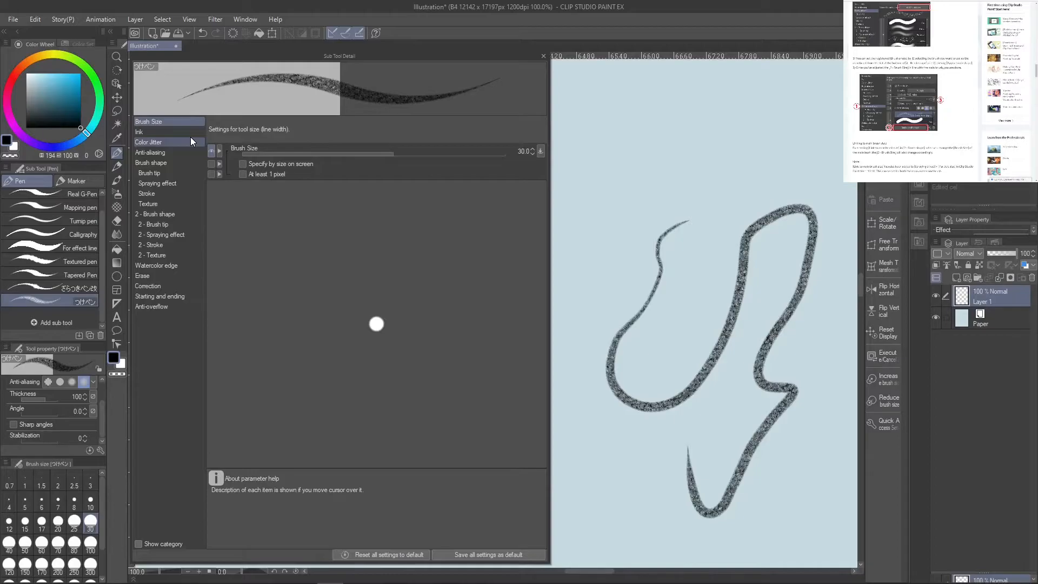
click(179, 132)
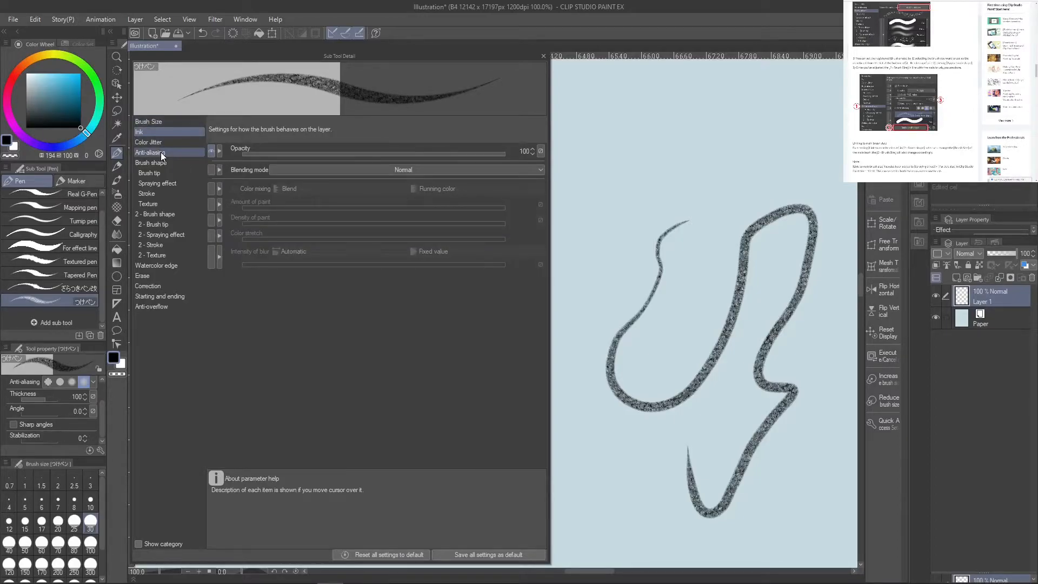
click(182, 151)
click(180, 161)
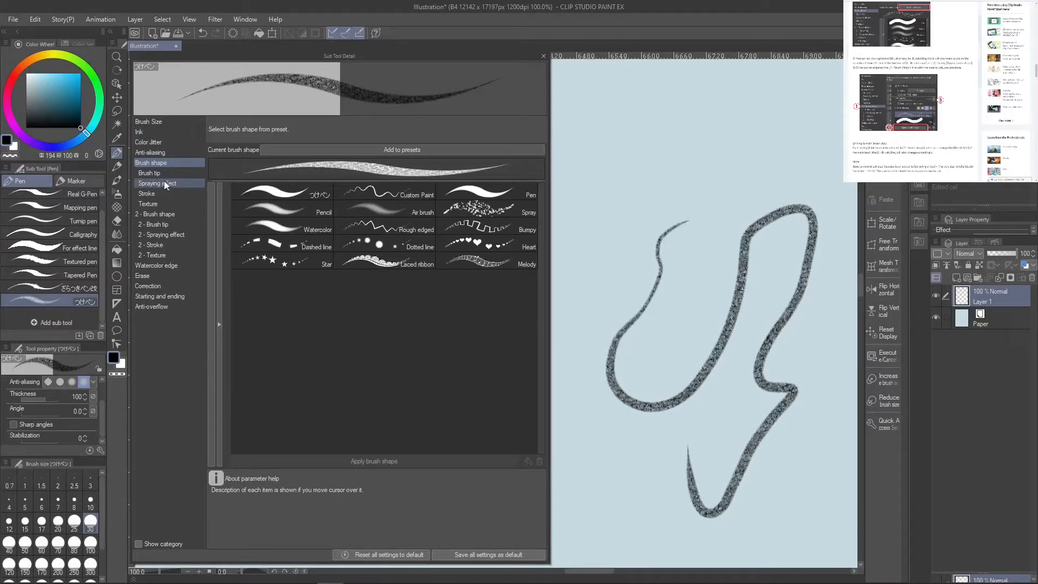
click(168, 186)
click(167, 194)
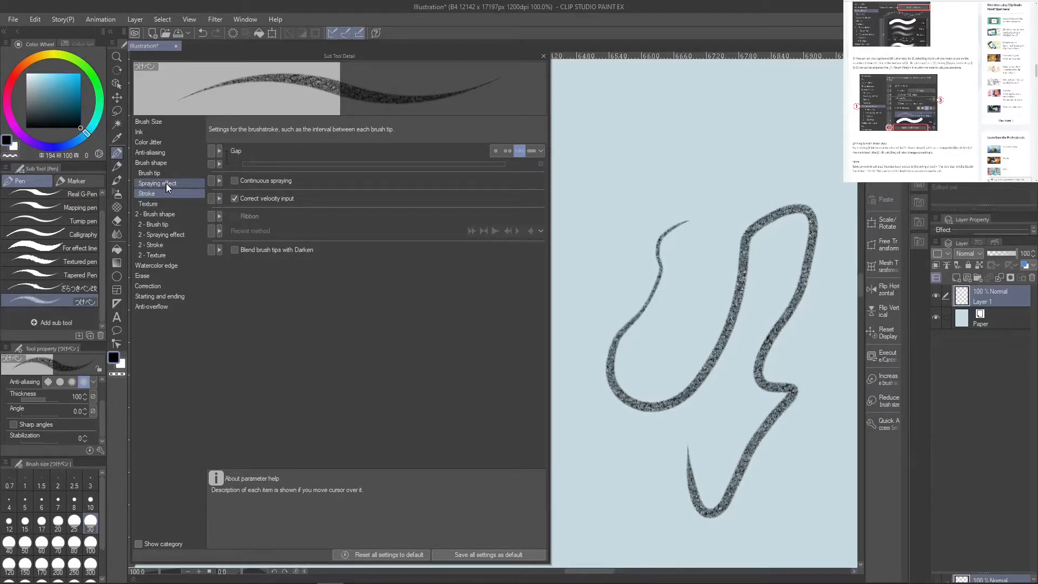
click(164, 184)
click(164, 201)
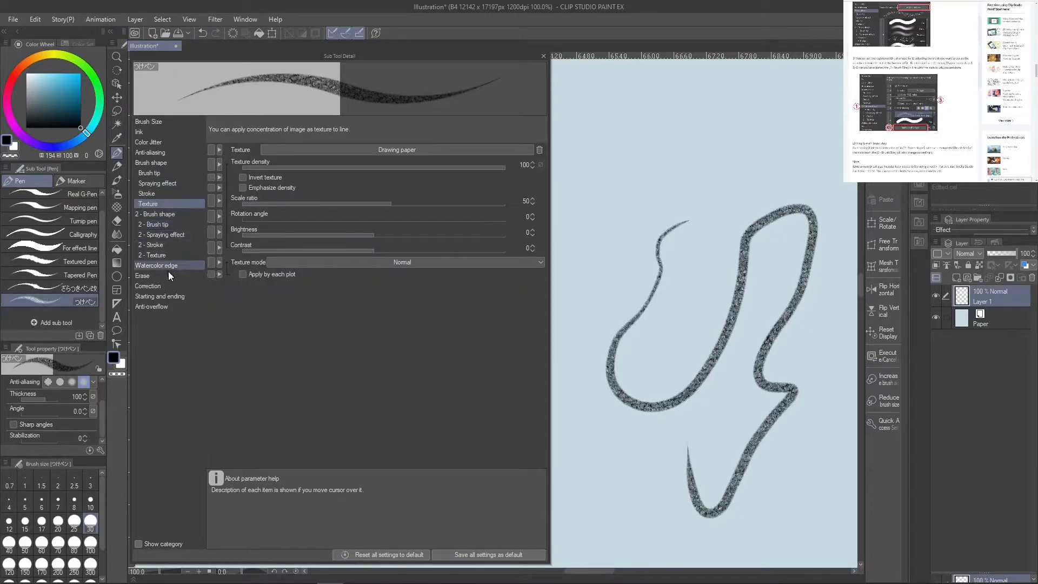
click(167, 124)
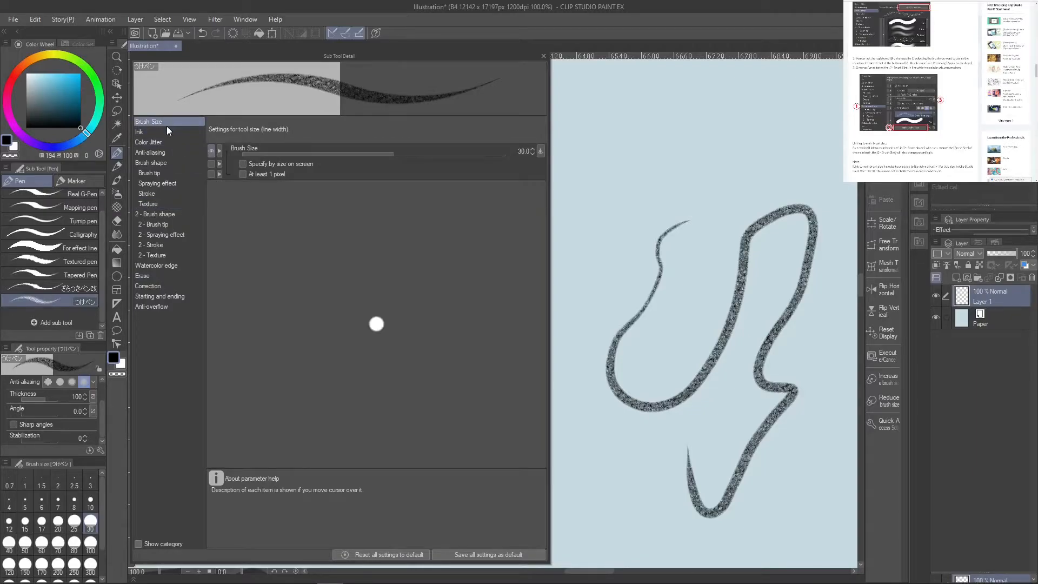
click(182, 132)
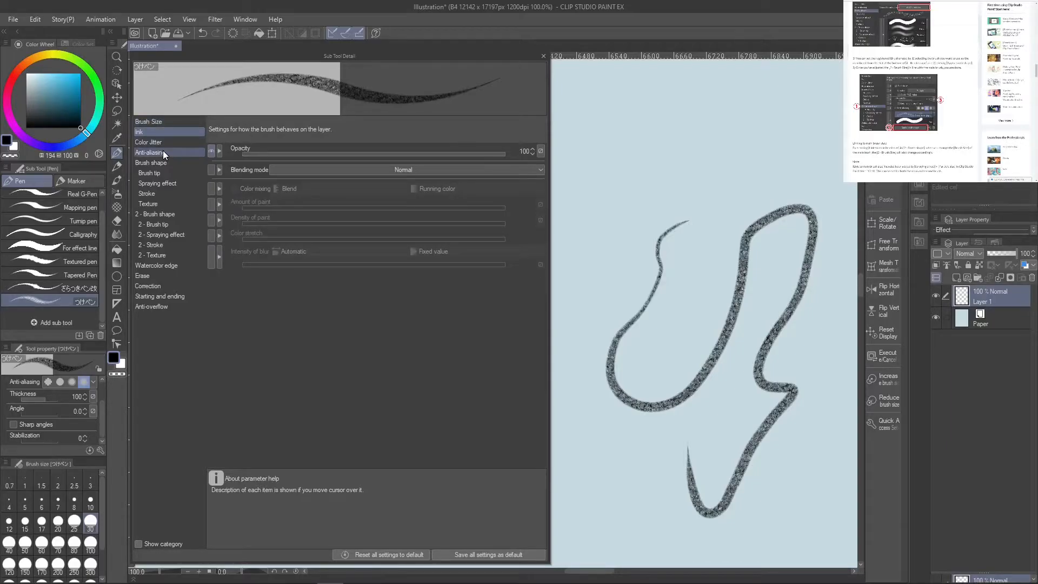
click(189, 161)
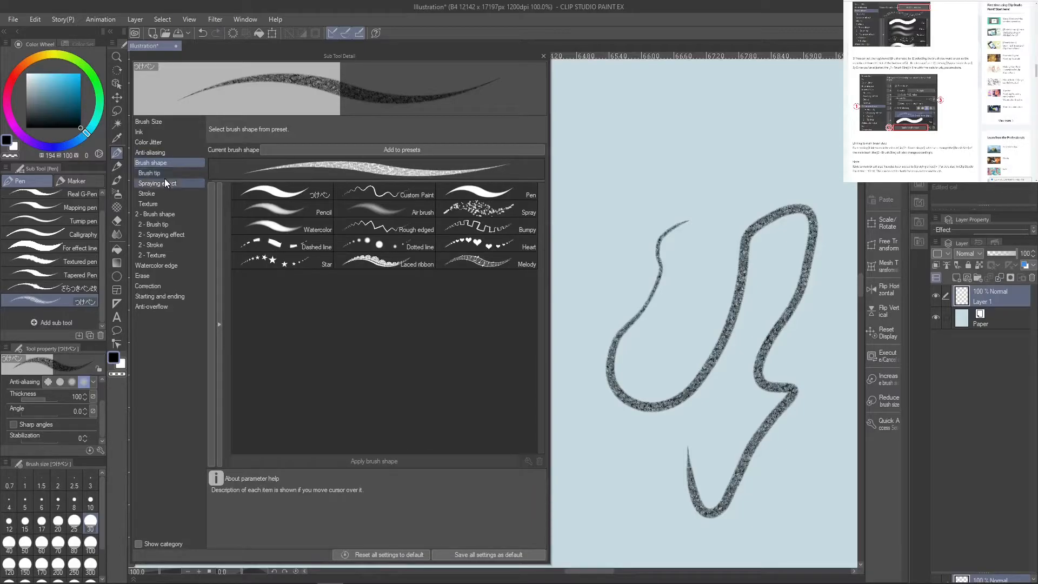
click(171, 183)
click(167, 172)
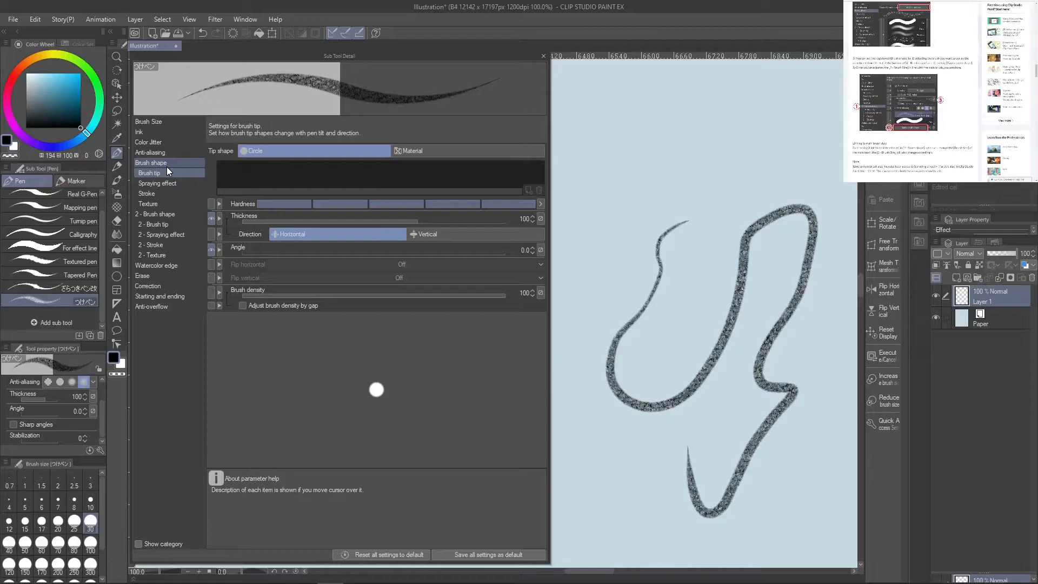
Draw a trial winding stroke above the existing one, and undo both strokes to clear the canvas
mouse_move(727, 101)
mouse_down()
mouse_move(615, 201)
mouse_move(593, 311)
mouse_move(738, 158)
mouse_move(750, 186)
mouse_move(811, 123)
mouse_move(713, 284)
mouse_up()
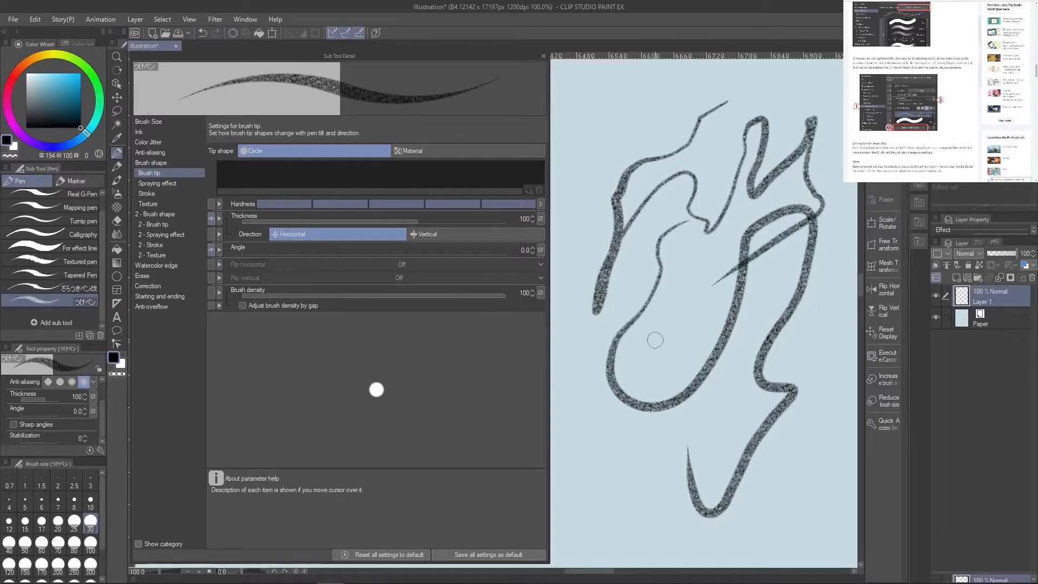
click(201, 33)
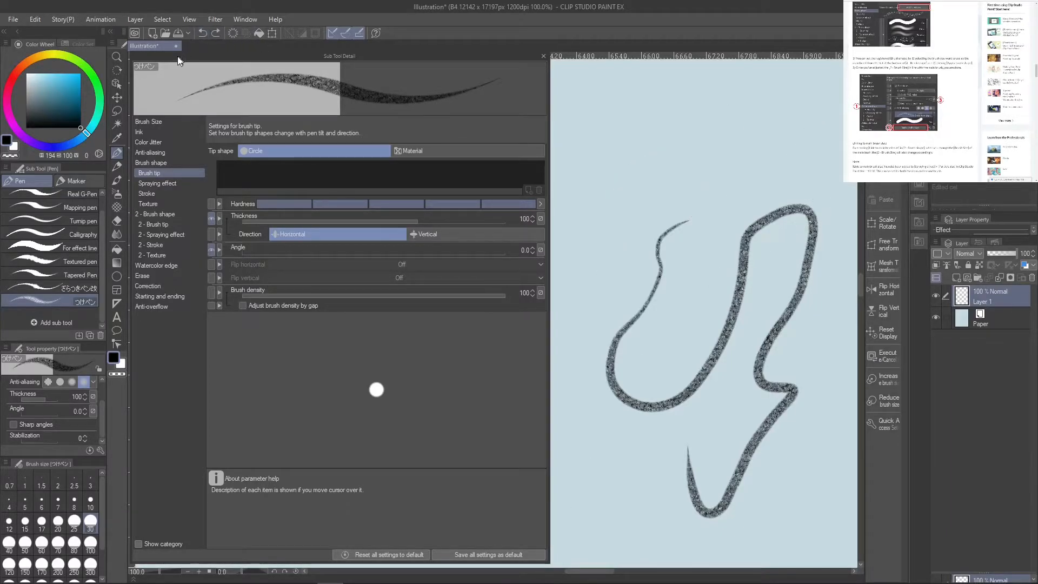
click(201, 33)
Try the Add (Glow) and Subtract combining modes for the dual brush
click(179, 214)
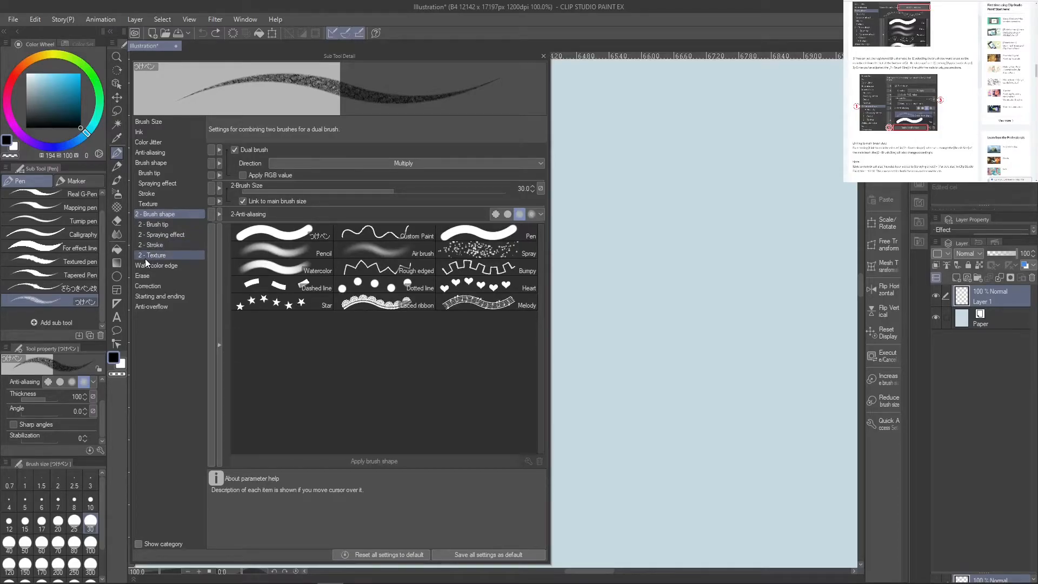
click(183, 225)
click(187, 212)
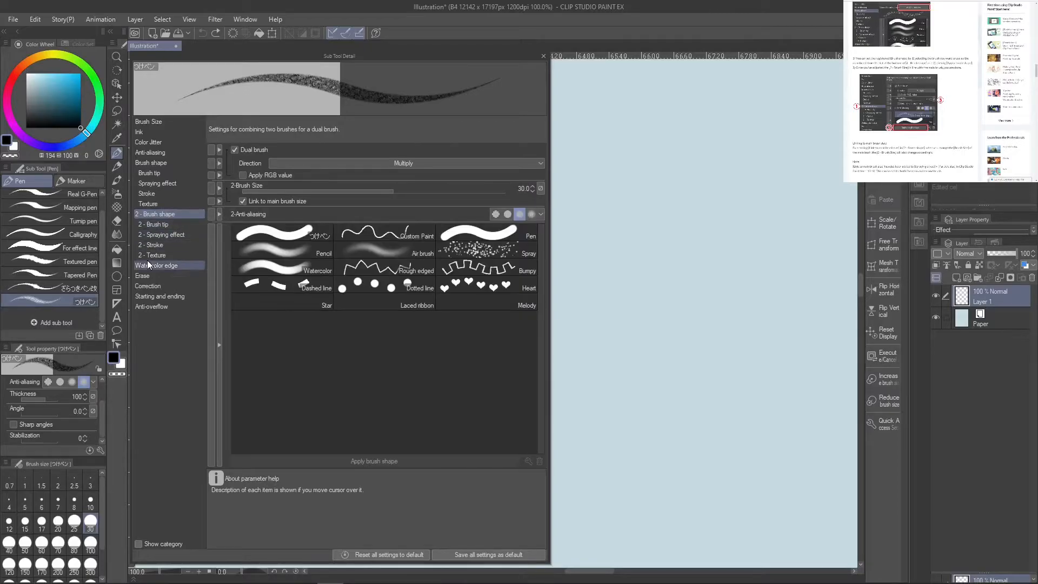
click(505, 163)
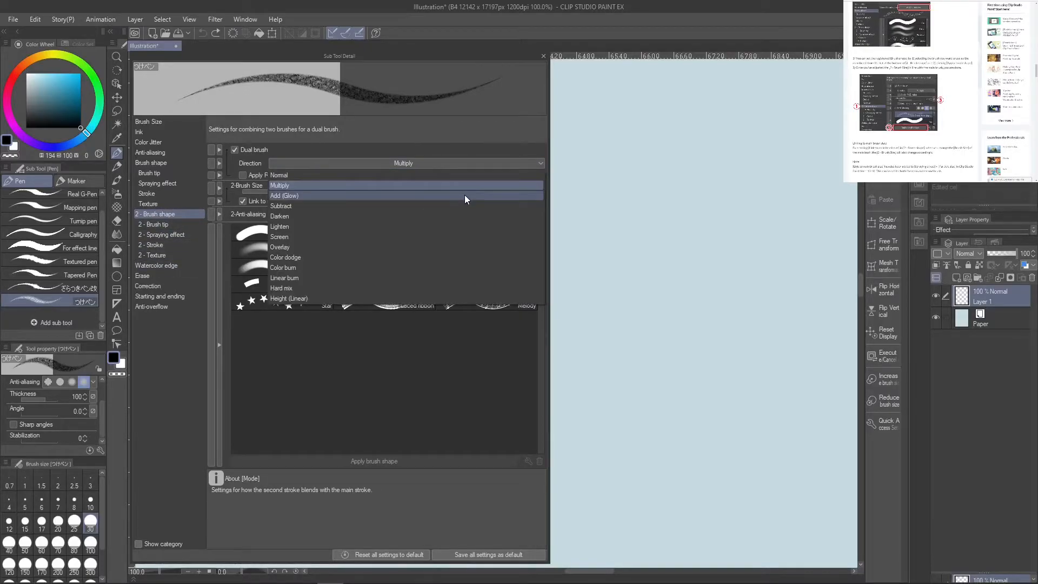
click(464, 194)
click(482, 170)
click(445, 202)
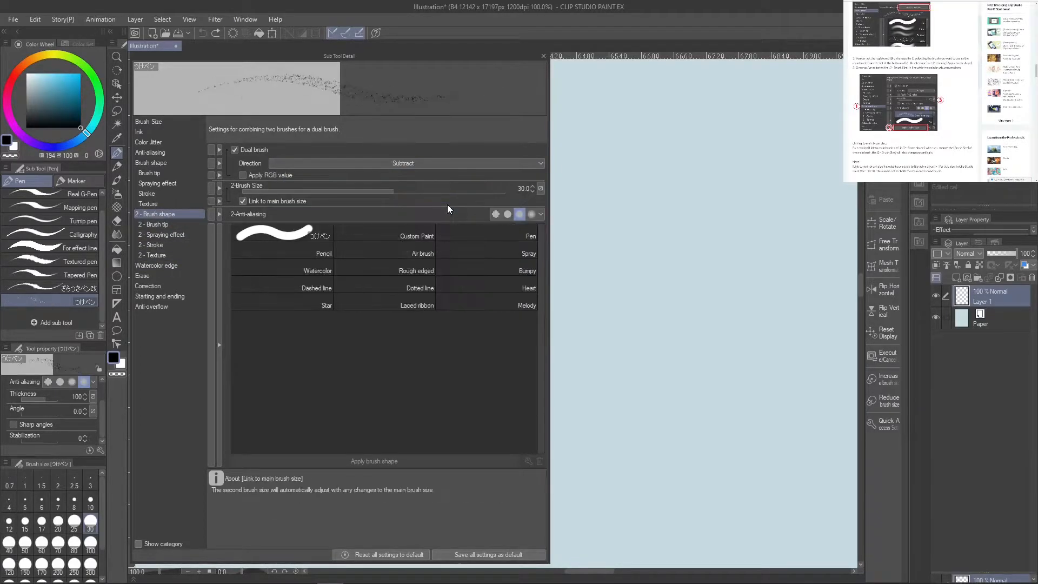
Try the Lighten, Screen and Color dodge combining modes for the dual brush
click(478, 167)
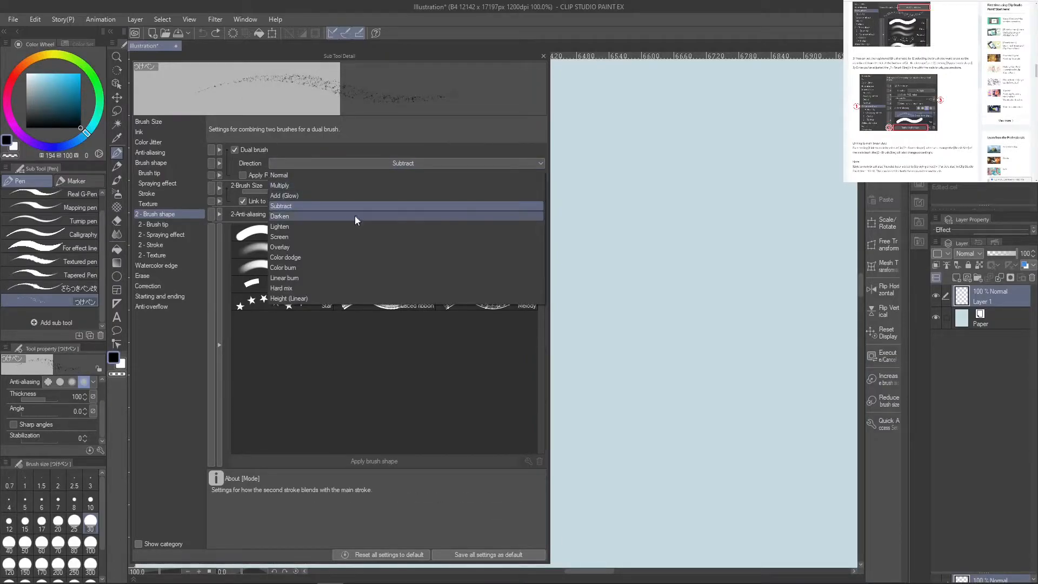
click(364, 230)
click(433, 163)
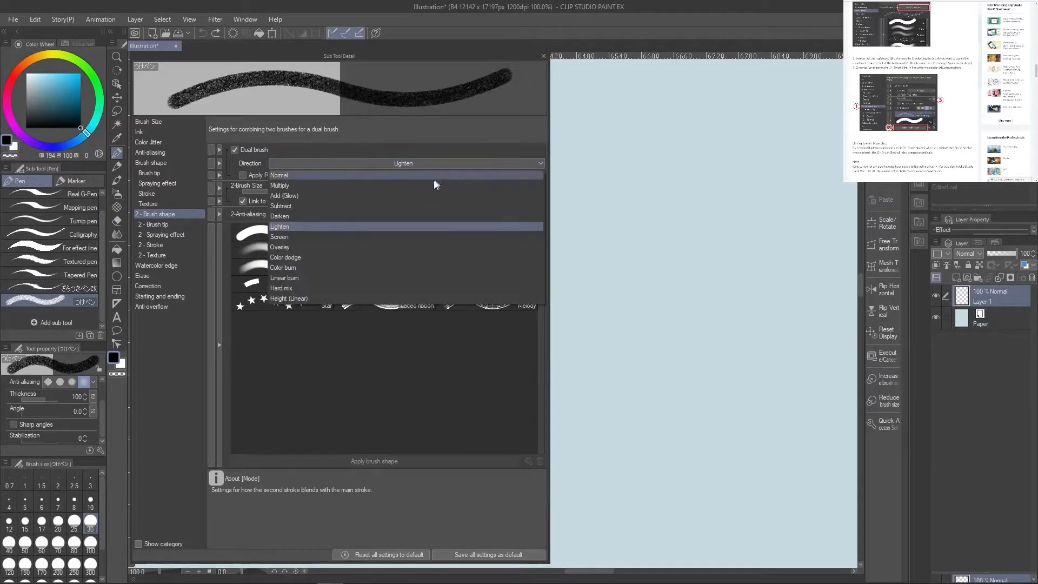
click(391, 238)
click(446, 164)
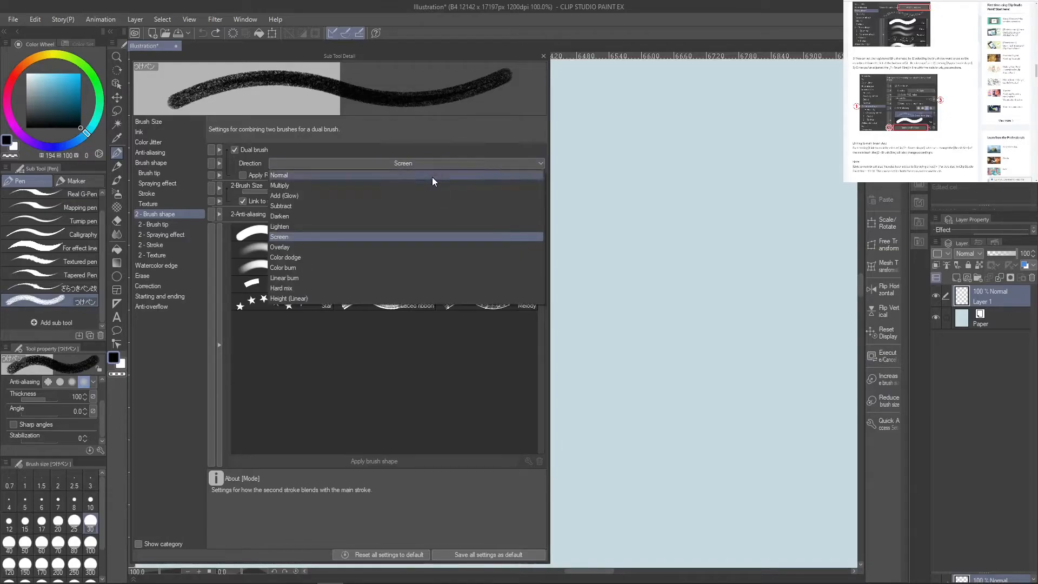
click(395, 258)
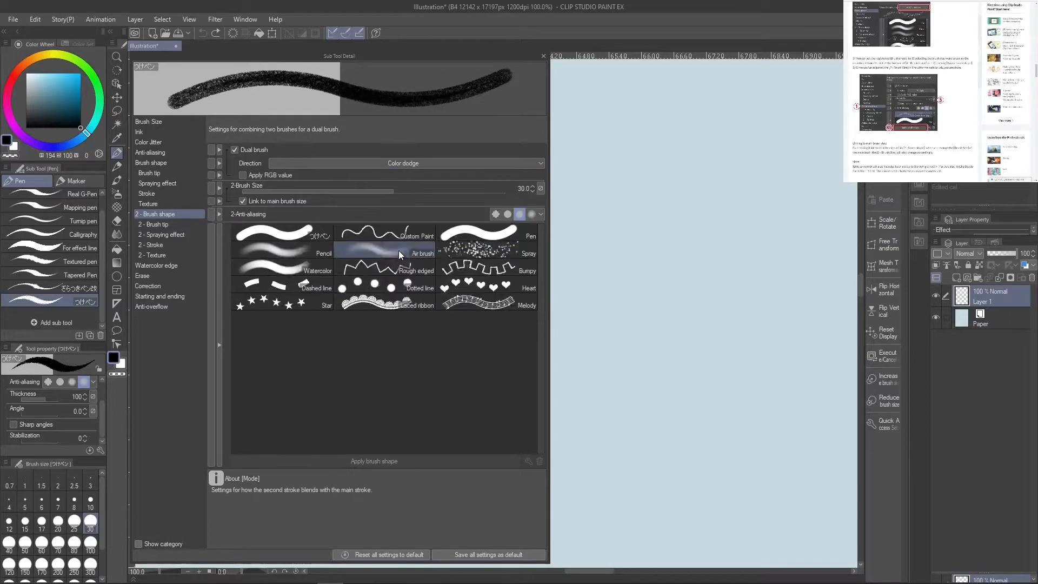
Try the Color burn, Linear burn and Hard mix combining modes for the dual brush
click(449, 164)
click(387, 268)
click(455, 163)
click(392, 278)
click(426, 164)
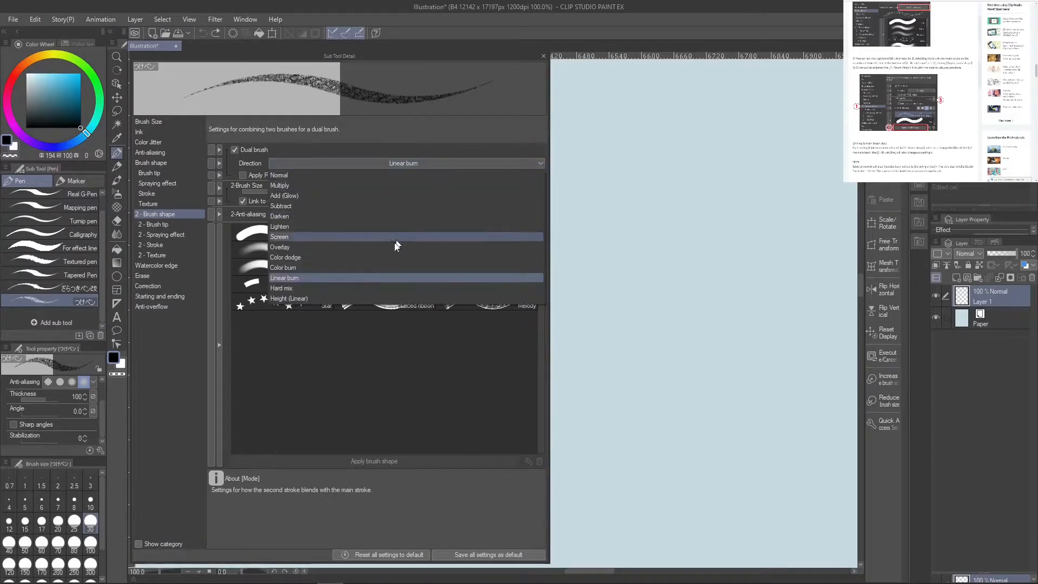
click(378, 288)
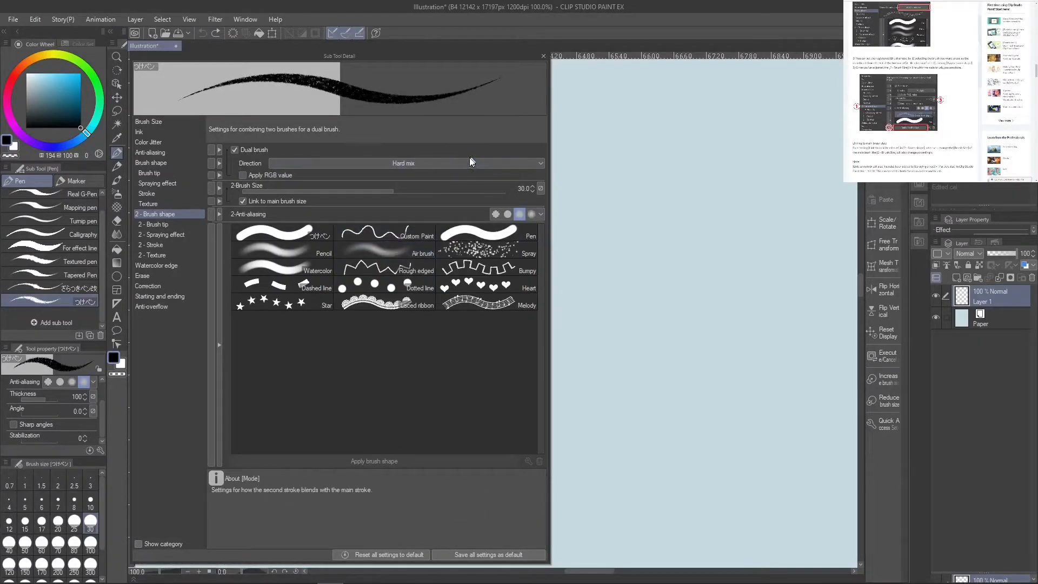
Try the Height (Linear) and Normal combining modes for the dual brush, and set the mode back to Multiply
click(459, 163)
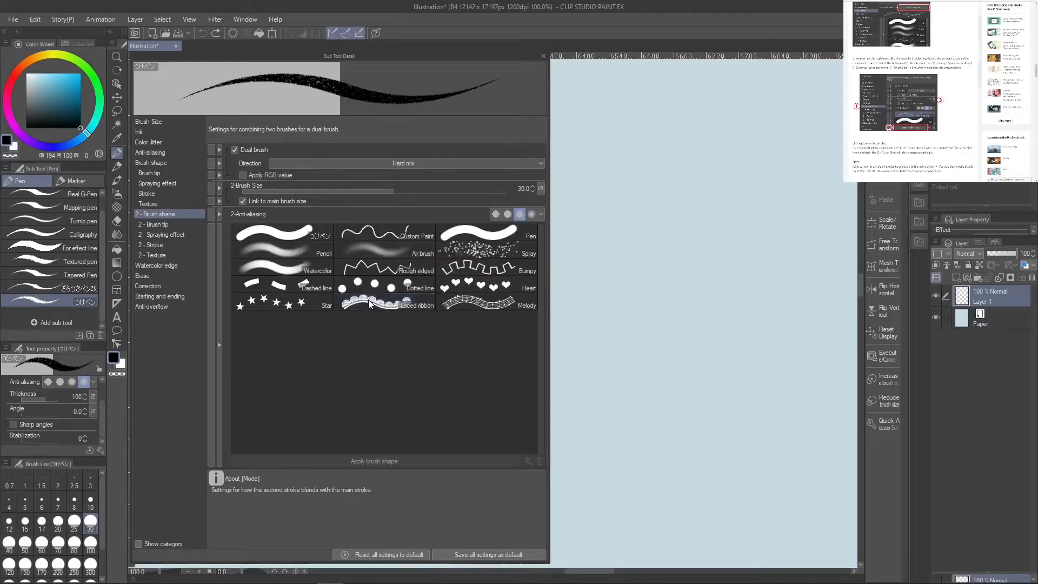
click(361, 294)
click(451, 164)
click(433, 175)
click(451, 164)
click(422, 186)
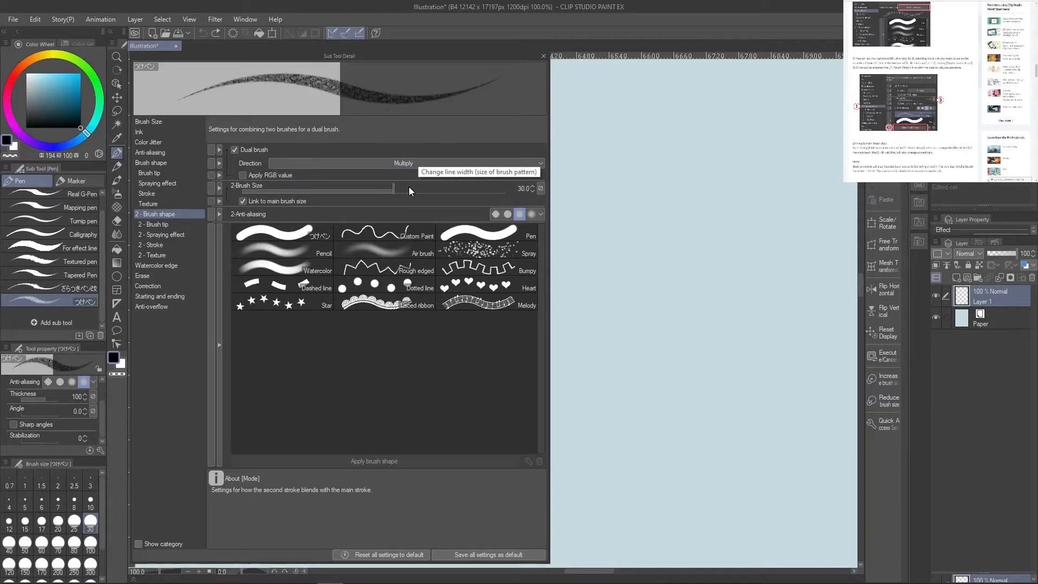
Switch the dual brush's combining mode to Normal for comparison and return it to Multiply
click(429, 162)
click(371, 211)
click(429, 163)
click(429, 176)
click(429, 162)
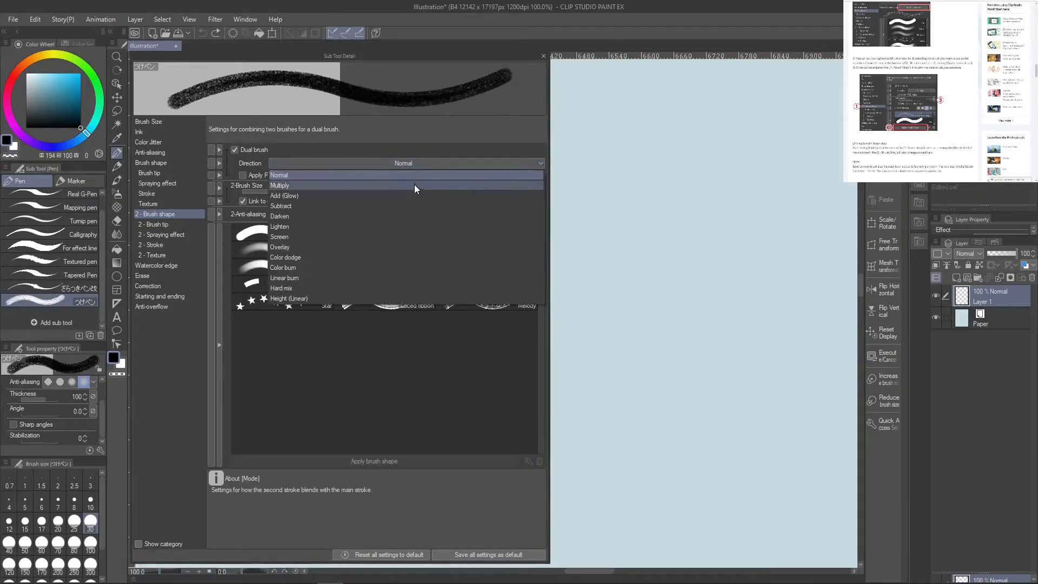
click(416, 185)
Write OK on the canvas with Dual brush turned off, and again below it with Dual brush turned back on
click(180, 252)
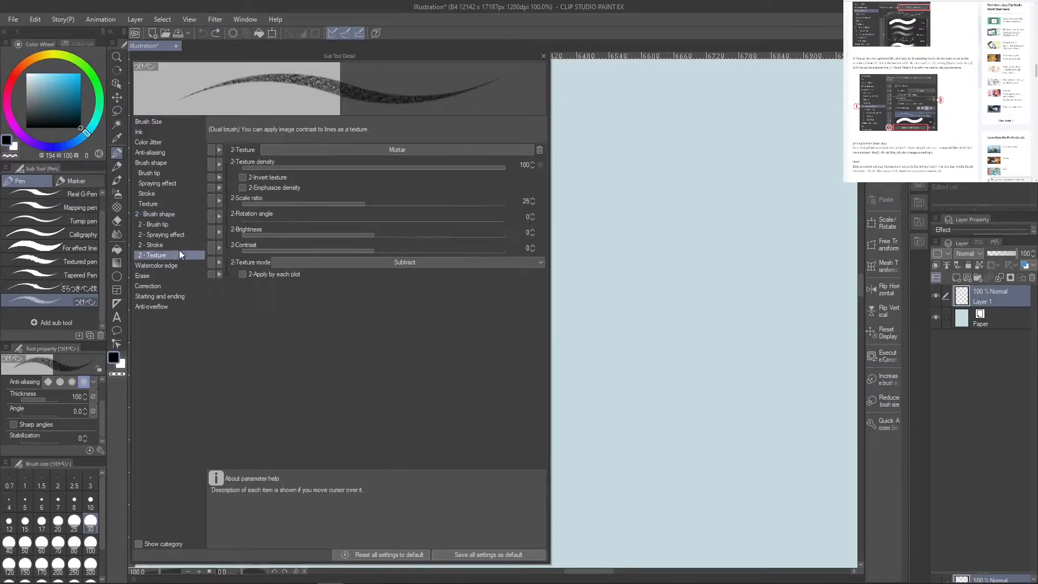
click(185, 214)
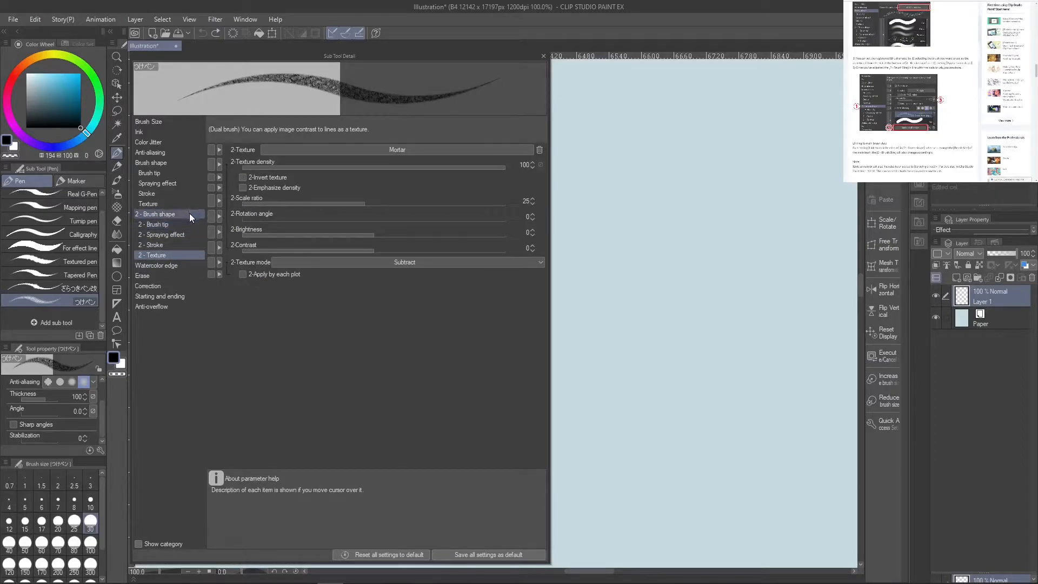
click(235, 150)
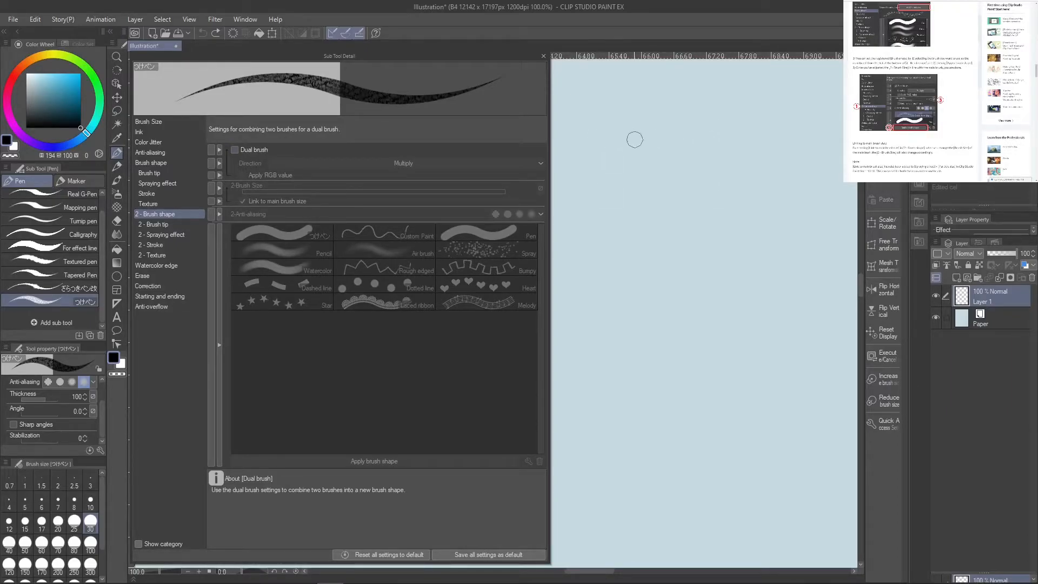
mouse_move(600, 128)
mouse_down()
mouse_move(622, 125)
mouse_move(670, 192)
mouse_move(703, 133)
mouse_move(723, 187)
mouse_up()
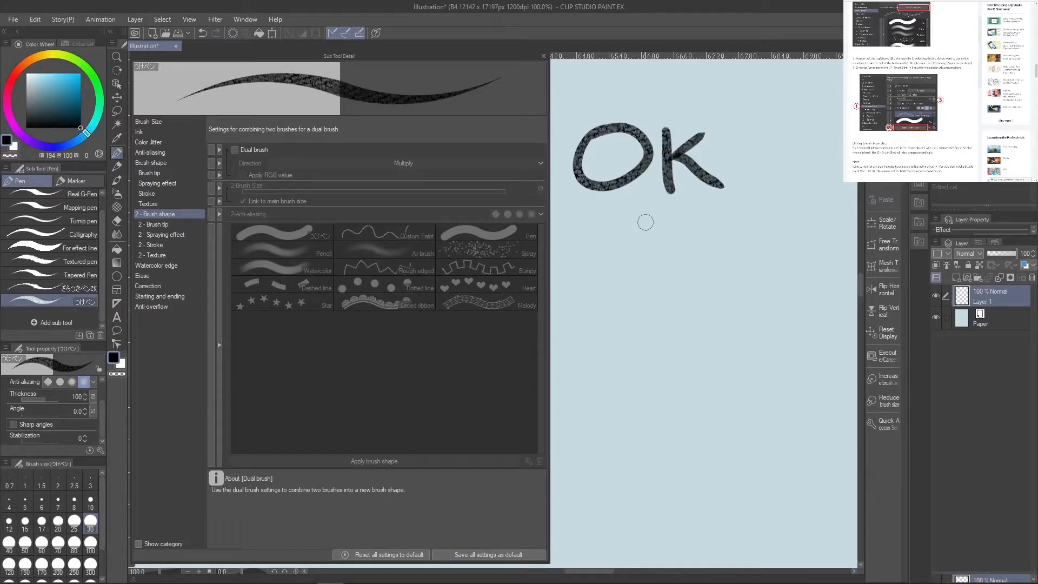
click(234, 150)
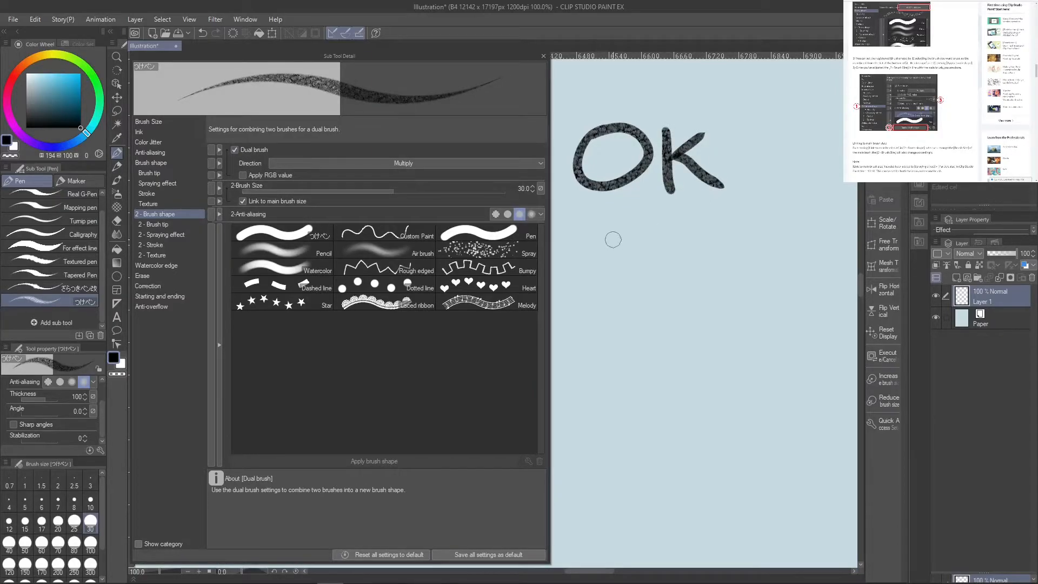
mouse_move(615, 228)
mouse_down()
mouse_move(623, 287)
mouse_move(594, 234)
mouse_move(677, 285)
mouse_move(681, 255)
mouse_move(693, 248)
mouse_move(686, 253)
mouse_move(723, 285)
mouse_up()
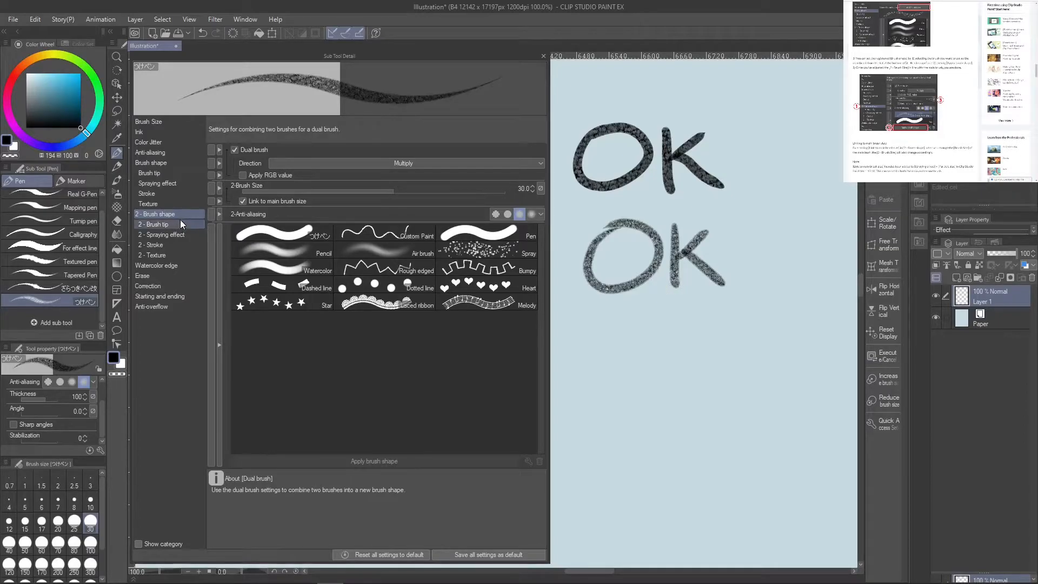
Inspect the Watercolor edge settings, briefly showing Watercolor edge among the tool's properties and hiding it again
click(162, 265)
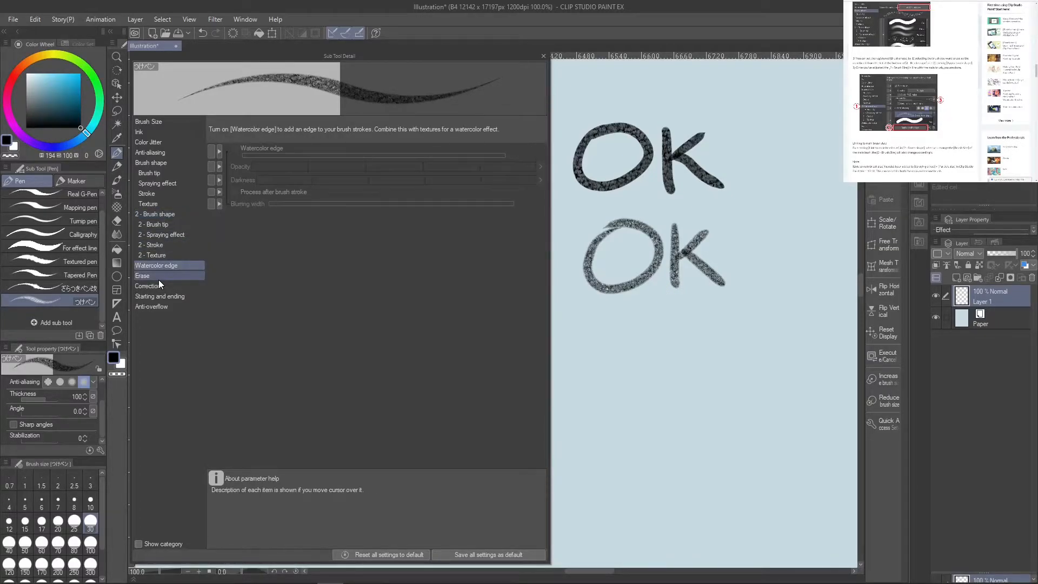
click(211, 152)
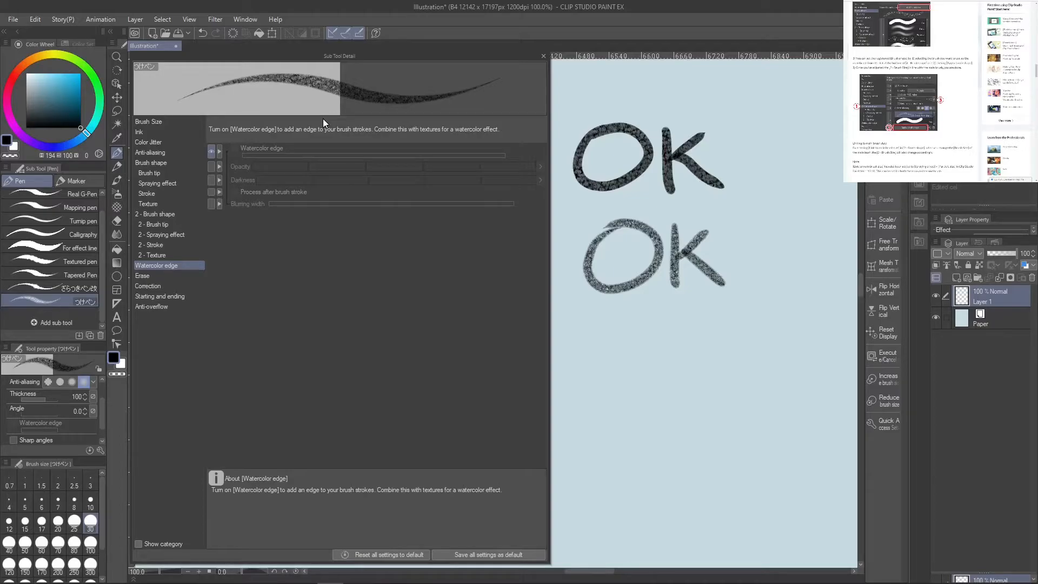
click(211, 152)
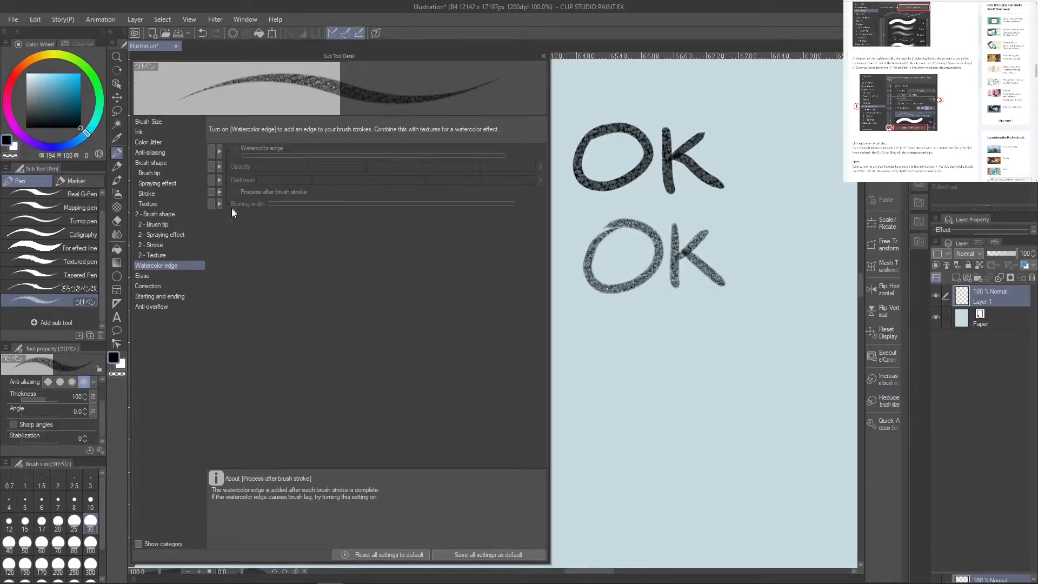
right_click(219, 151)
click(287, 292)
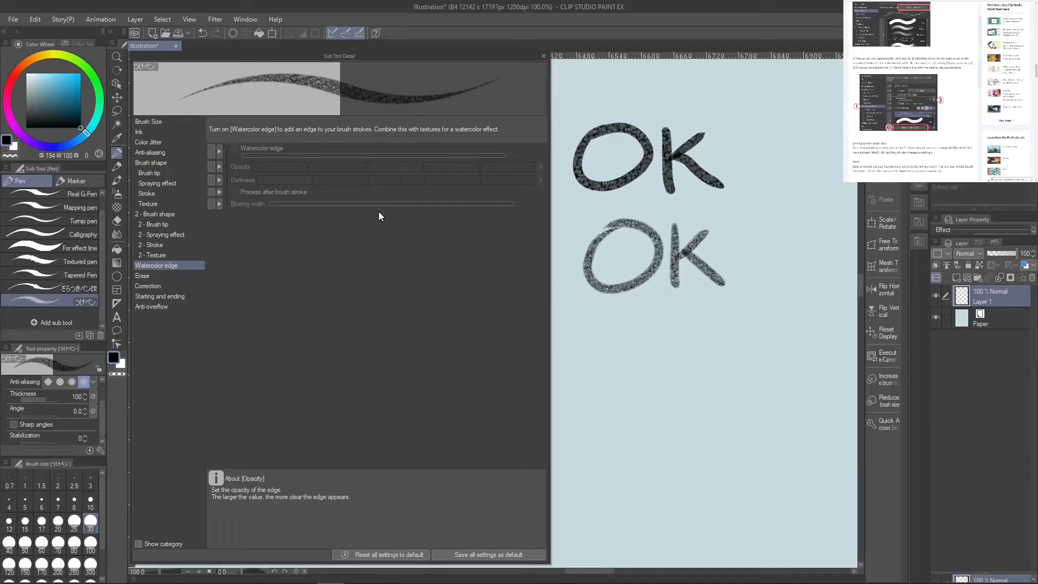
Turn off Dual brush to check that Watercolor edge can be enabled, and turn Dual brush back on
click(160, 214)
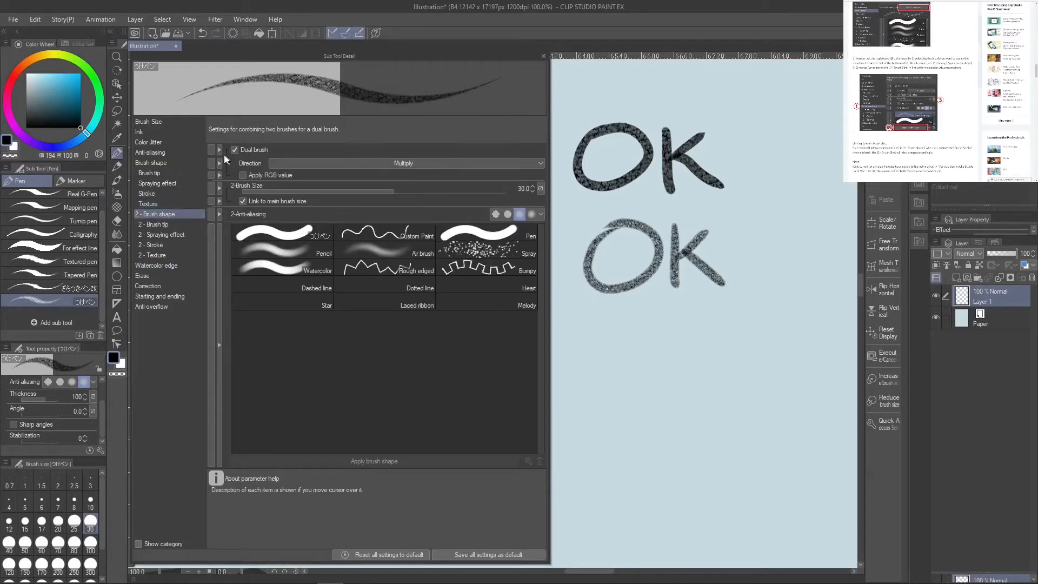
click(178, 265)
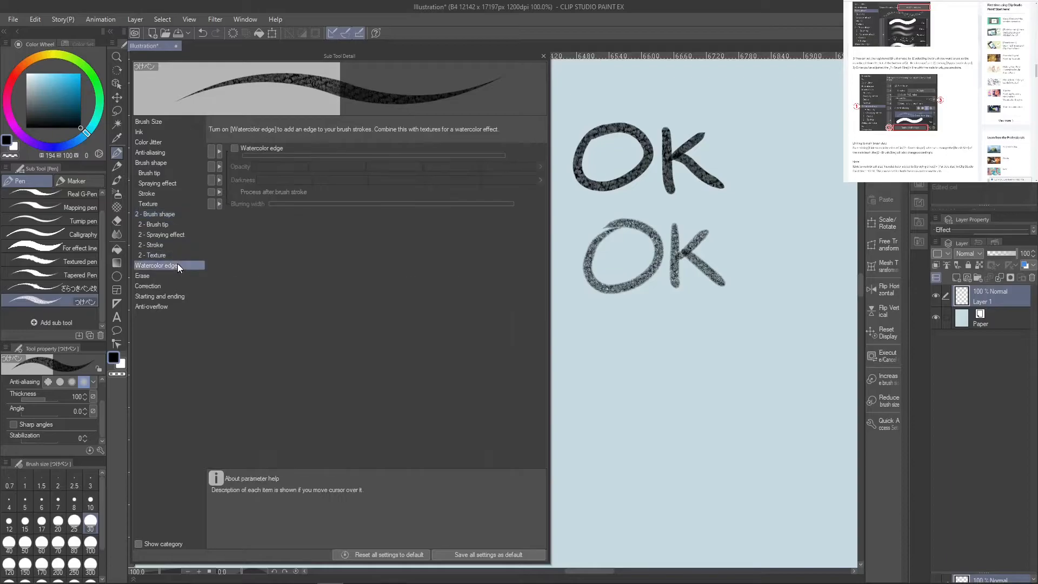
click(234, 147)
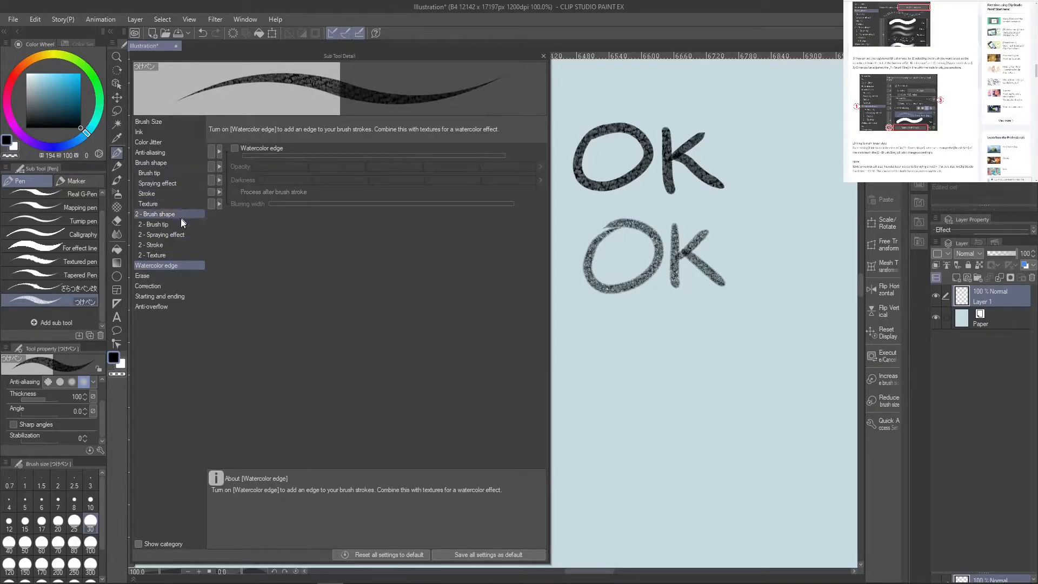
click(179, 215)
click(237, 151)
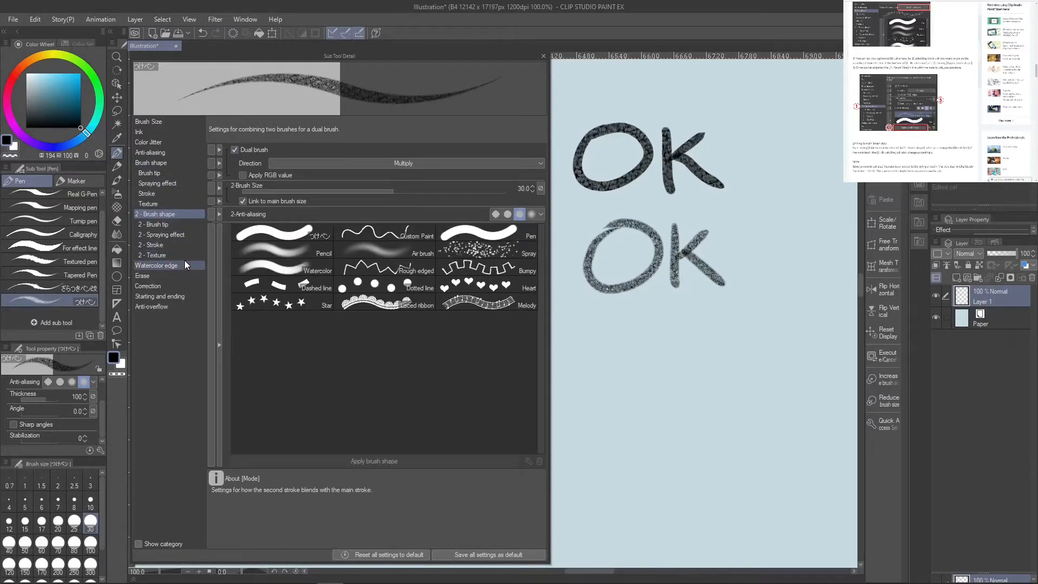
Review the brush's Erase settings and set its Stabilization correction to 100
click(181, 275)
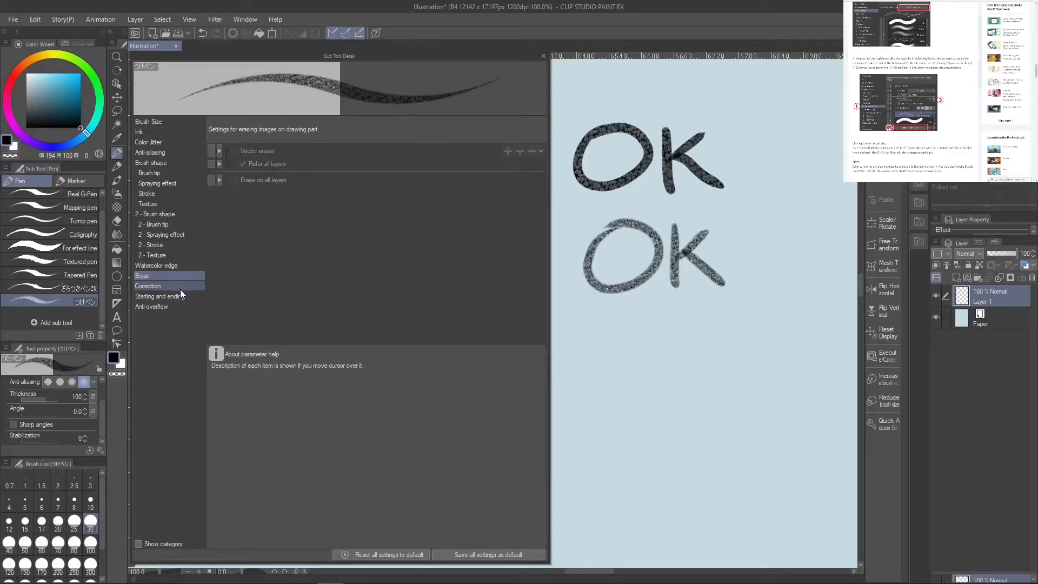
click(182, 286)
click(183, 275)
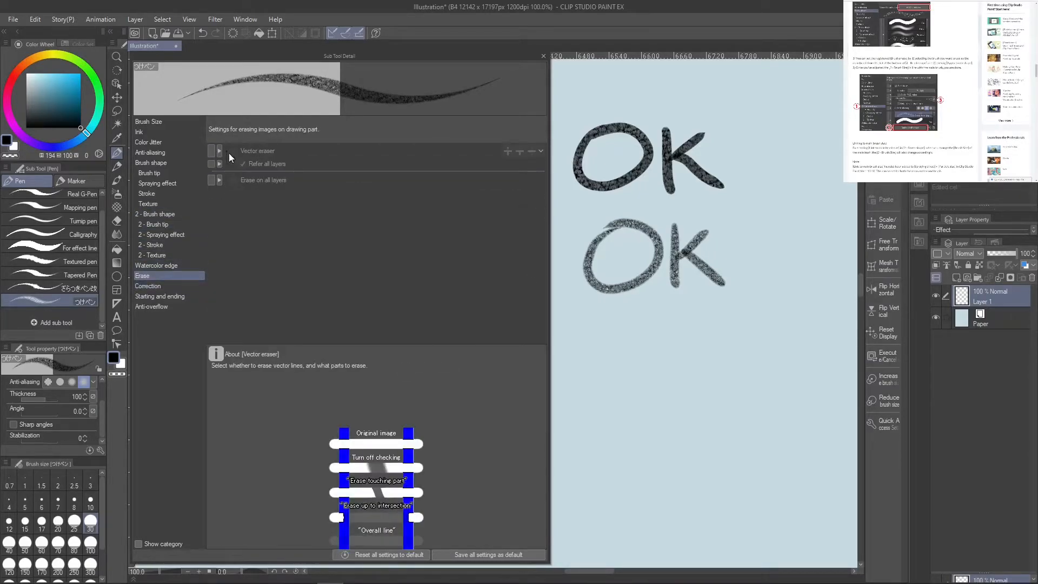
click(169, 286)
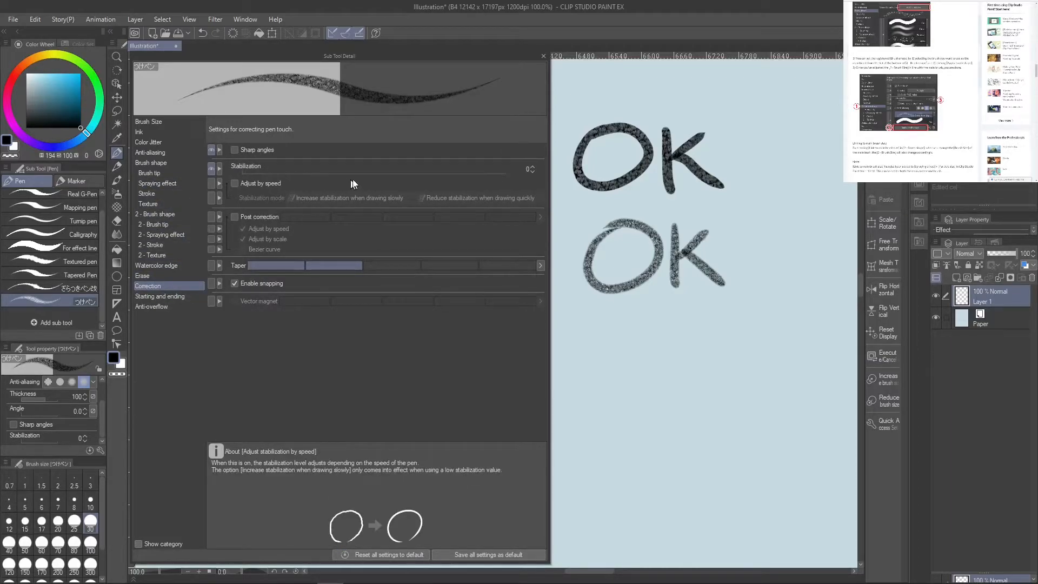
drag(355, 170, 540, 172)
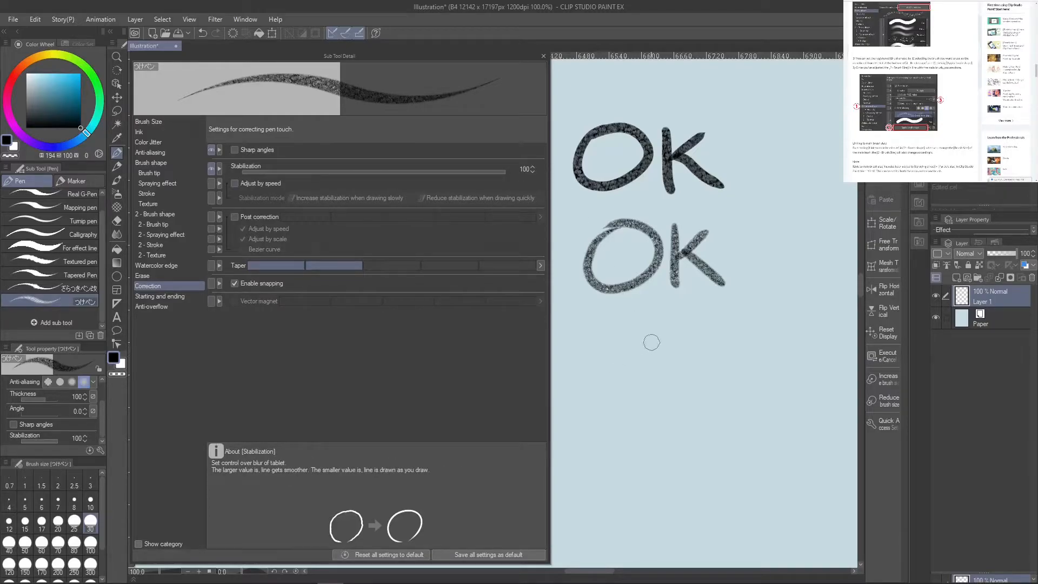
Draw a stabilized test oval below the second OK, undo it and draw a rounder circle in its place
mouse_move(652, 324)
mouse_down()
mouse_move(627, 324)
mouse_move(589, 425)
mouse_move(732, 363)
mouse_move(643, 323)
mouse_up()
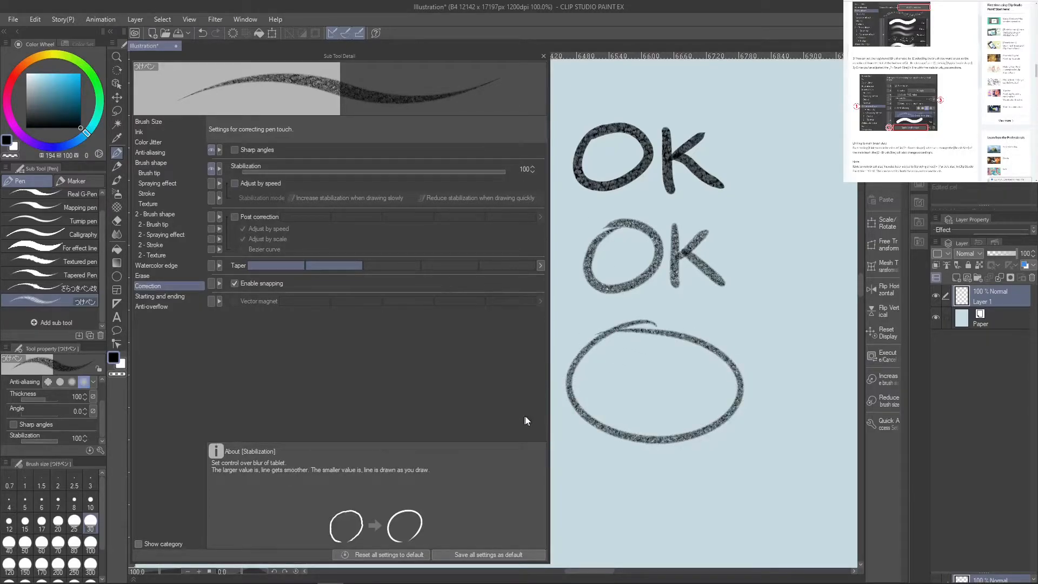
click(201, 34)
mouse_move(662, 325)
mouse_down()
mouse_move(637, 327)
mouse_move(645, 440)
mouse_move(718, 354)
mouse_move(632, 327)
mouse_up()
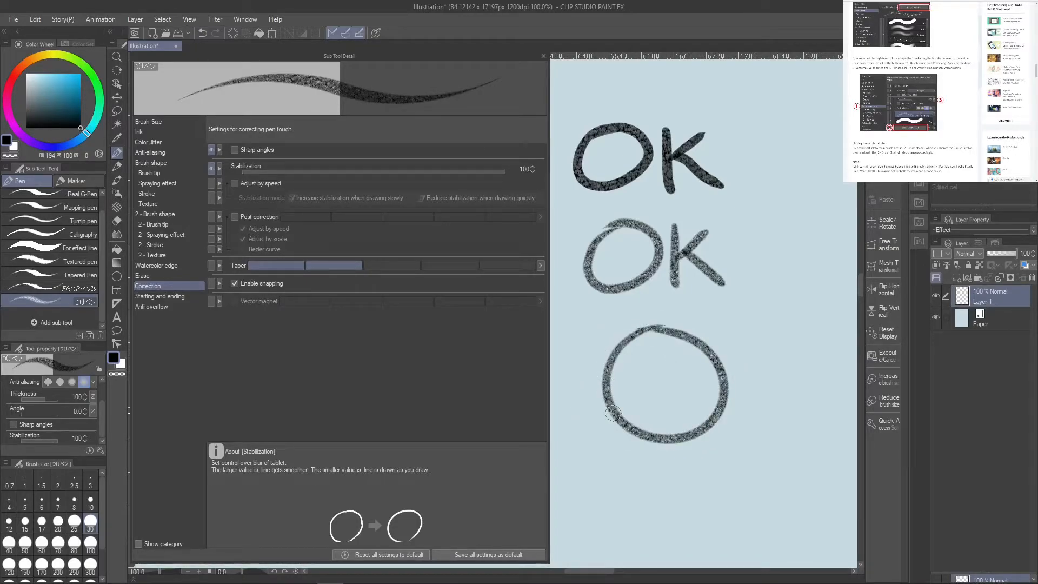
Draw large stabilized test loops around the circle, and undo them together with the circle
mouse_move(782, 479)
mouse_down()
mouse_move(788, 298)
mouse_move(759, 292)
mouse_move(748, 422)
mouse_move(643, 501)
mouse_move(560, 378)
mouse_move(637, 307)
mouse_move(759, 373)
mouse_move(758, 465)
mouse_move(794, 505)
mouse_move(807, 432)
mouse_move(805, 273)
mouse_move(736, 254)
mouse_move(754, 296)
mouse_move(759, 418)
mouse_move(676, 513)
mouse_move(762, 487)
mouse_up()
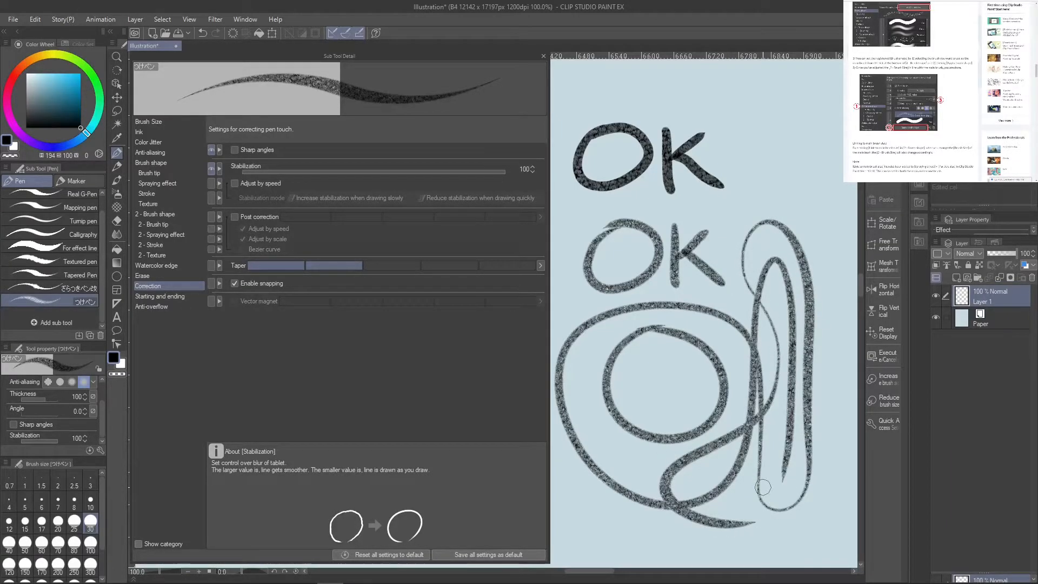
click(202, 33)
click(199, 36)
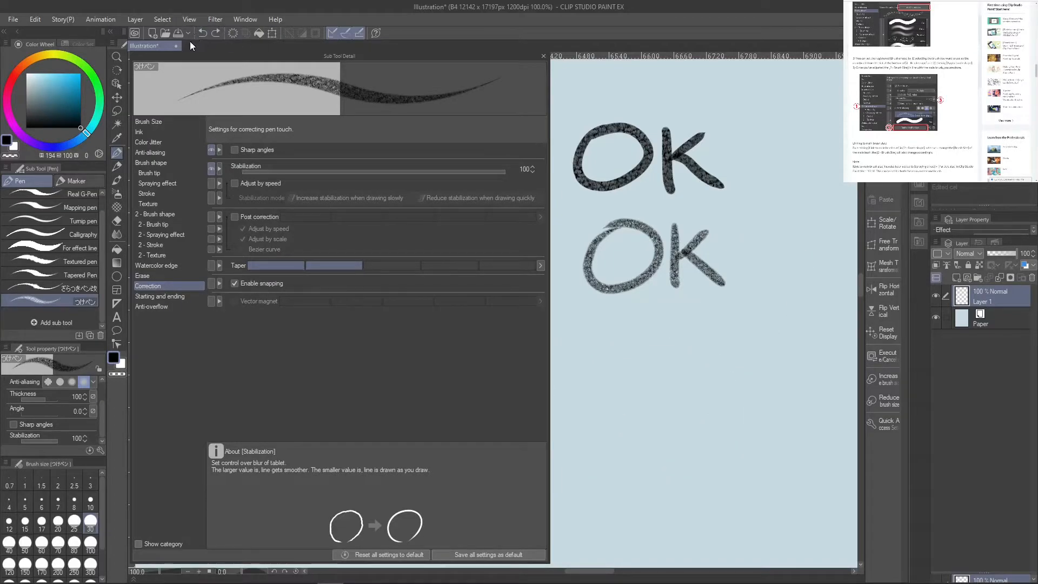
Set the Taper correction to its first level, draw curved test strokes below the second OK, and undo them
click(288, 263)
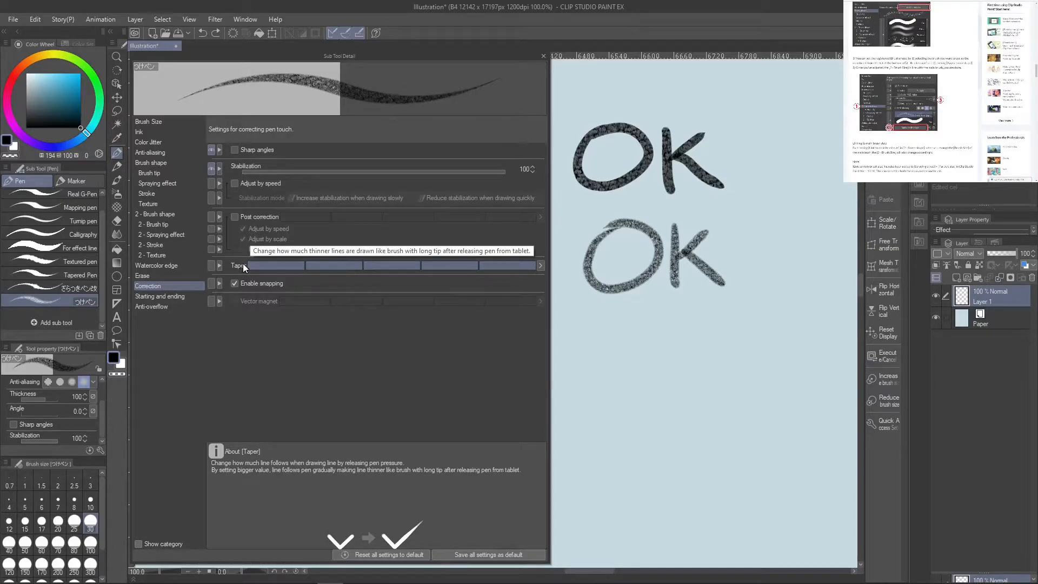
mouse_move(708, 332)
mouse_down()
mouse_move(640, 384)
mouse_move(718, 361)
mouse_move(725, 408)
mouse_move(781, 357)
mouse_move(721, 441)
mouse_move(698, 500)
mouse_up()
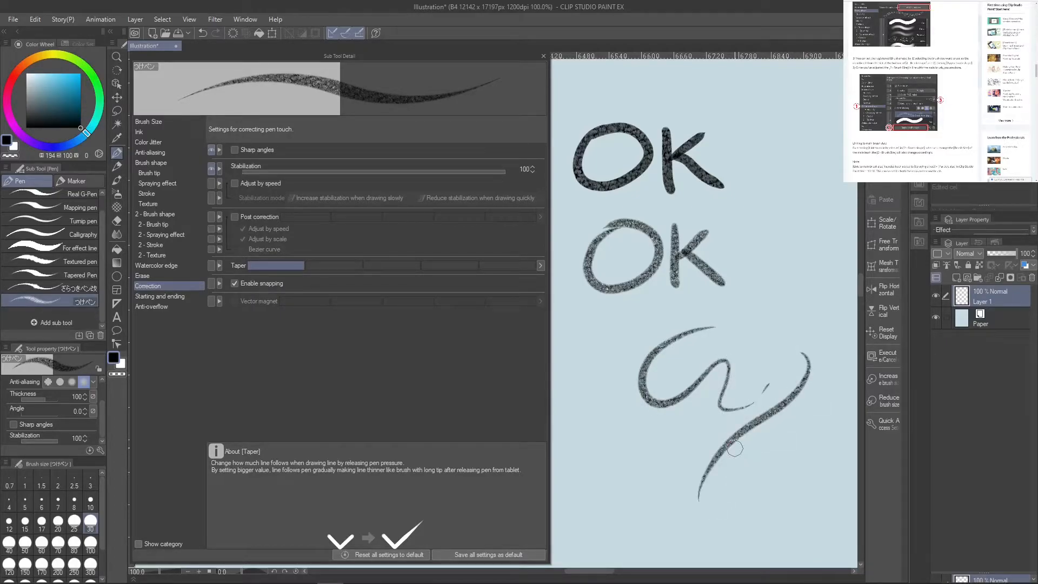
click(202, 32)
click(203, 33)
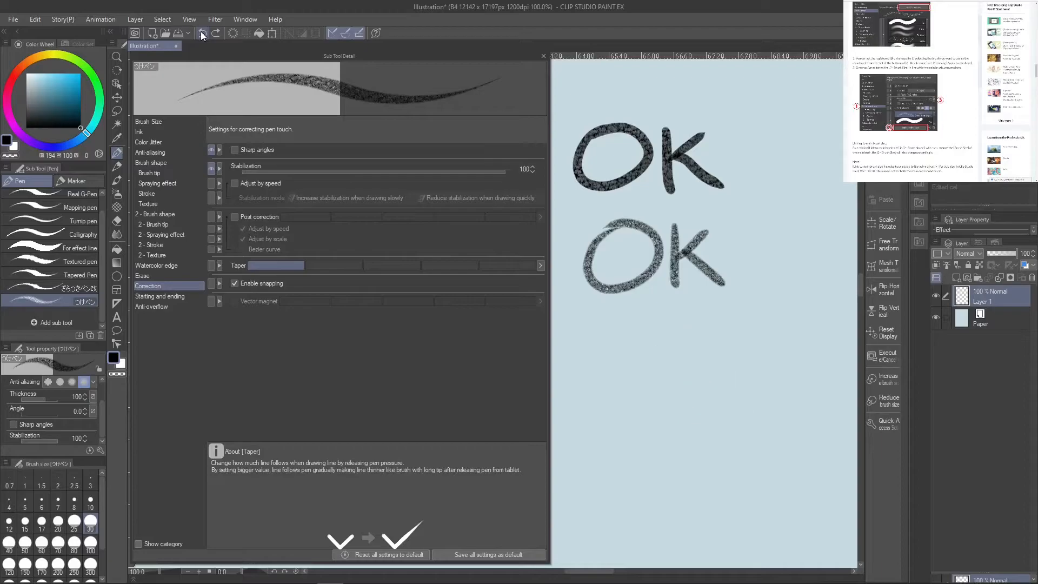
Handwrite a line of large test letters below the second OK, and undo all of its strokes
mouse_move(577, 324)
mouse_down()
mouse_move(553, 365)
mouse_move(643, 430)
mouse_move(671, 381)
mouse_up()
mouse_move(608, 378)
mouse_down()
mouse_move(617, 409)
mouse_move(594, 388)
mouse_up()
drag(646, 320, 649, 423)
drag(652, 366, 704, 358)
mouse_move(695, 320)
mouse_down()
mouse_move(701, 438)
mouse_move(763, 397)
mouse_move(747, 422)
mouse_move(799, 354)
mouse_move(835, 343)
mouse_move(821, 405)
mouse_move(854, 442)
mouse_up()
drag(749, 372, 858, 367)
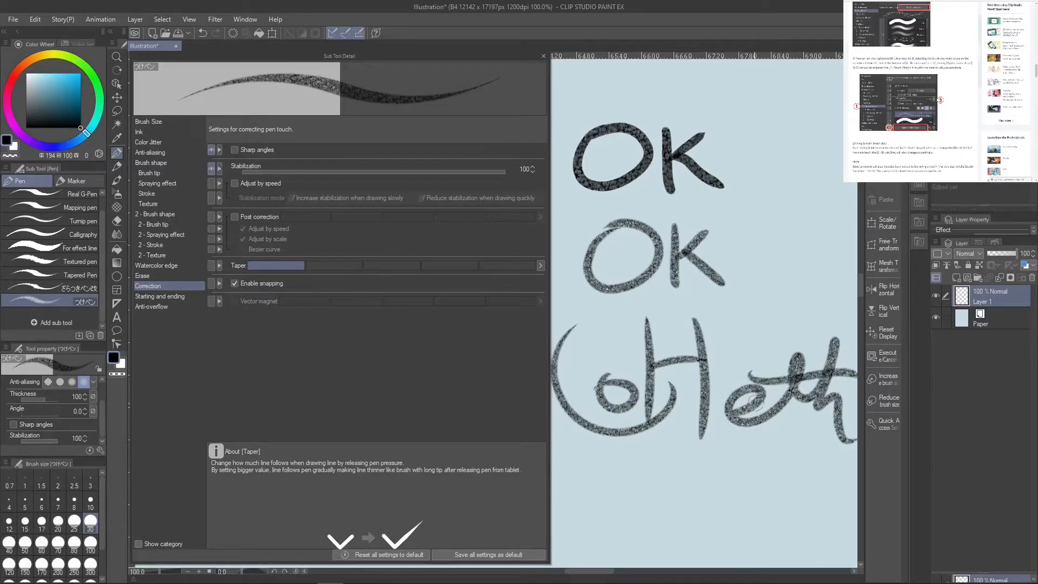
click(202, 33)
click(201, 33)
click(200, 32)
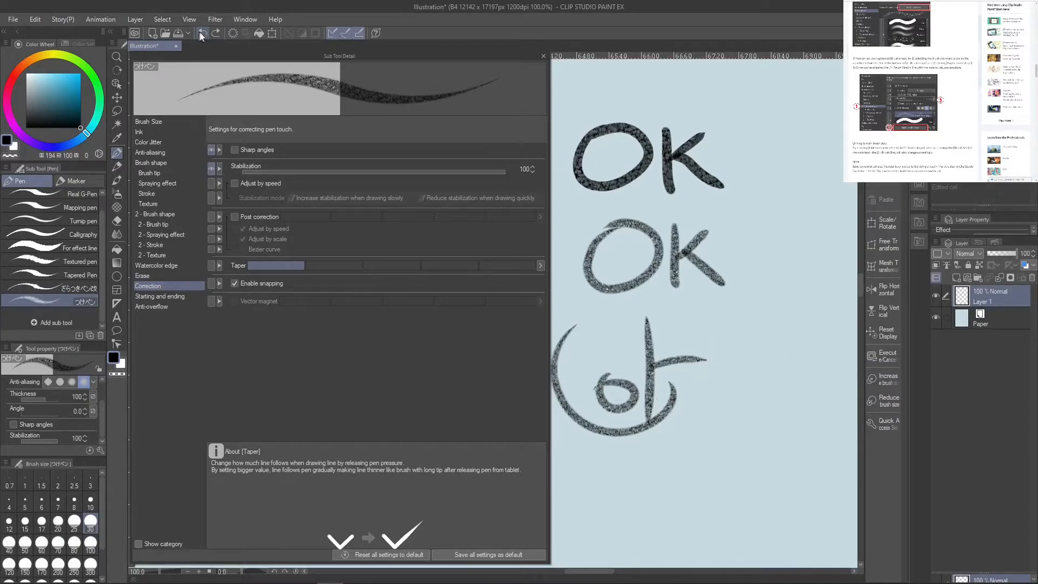
click(204, 33)
click(202, 34)
click(199, 34)
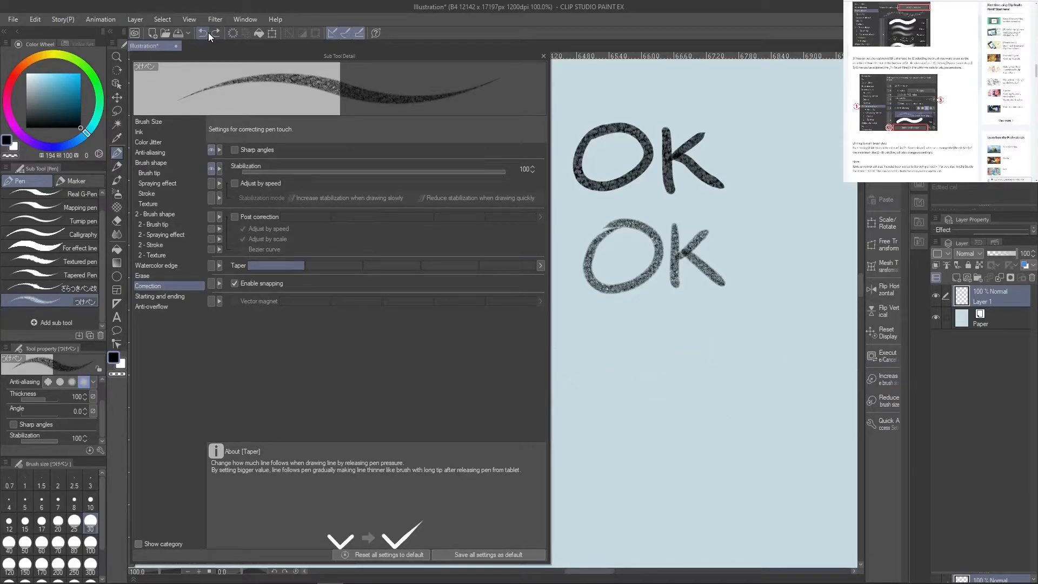
Undo the two remaining OK letterings to empty the canvas, and set the Stabilization to 0
click(201, 32)
click(199, 31)
click(200, 32)
click(202, 32)
click(201, 32)
click(200, 31)
click(200, 31)
drag(274, 166, 224, 174)
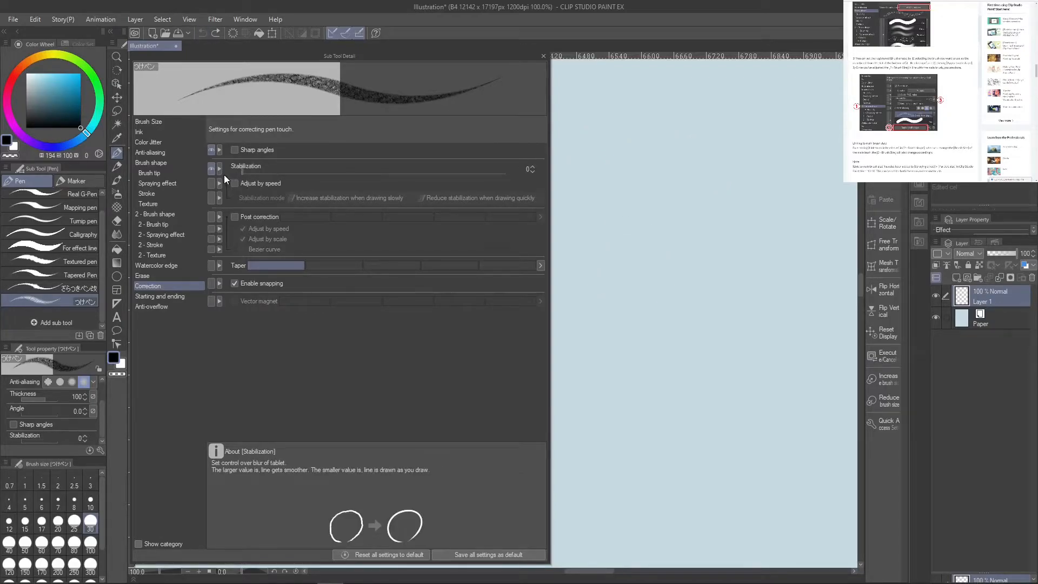
Review the Starting and ending, Anti-overflow, Ink and Brush Size settings, and set the brush size to 20
click(168, 295)
click(171, 306)
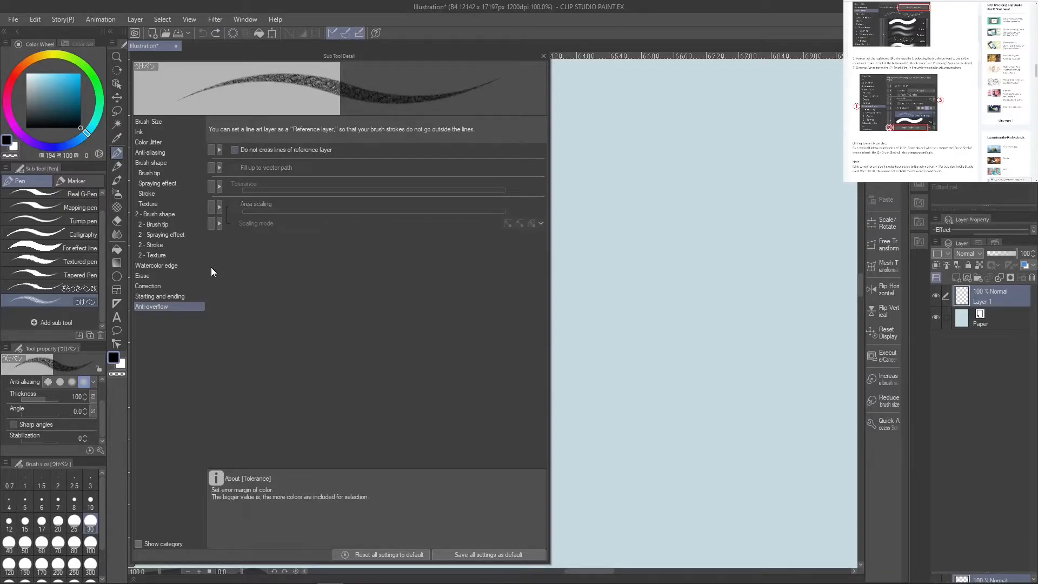
click(168, 130)
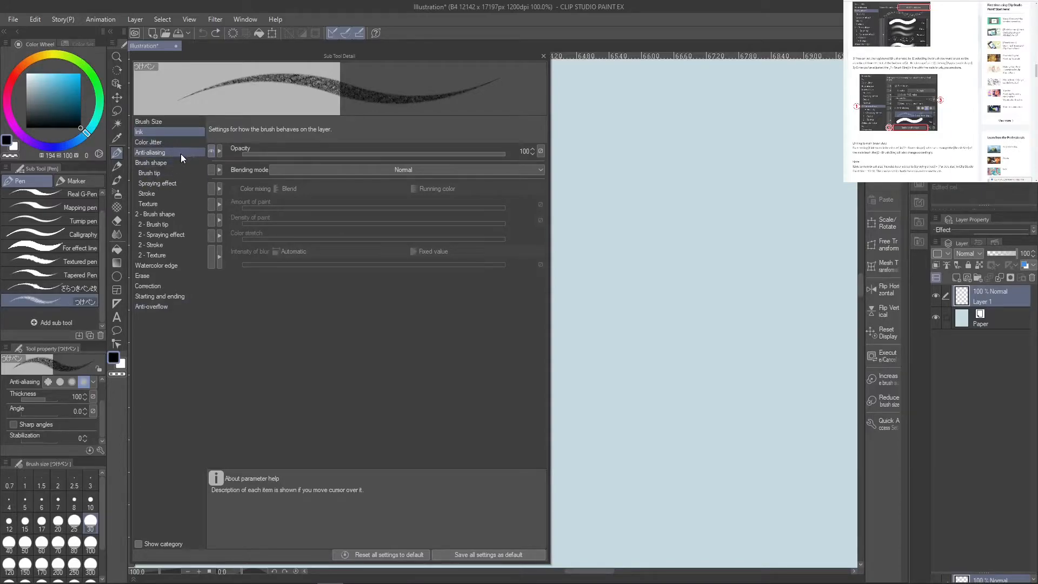
click(181, 121)
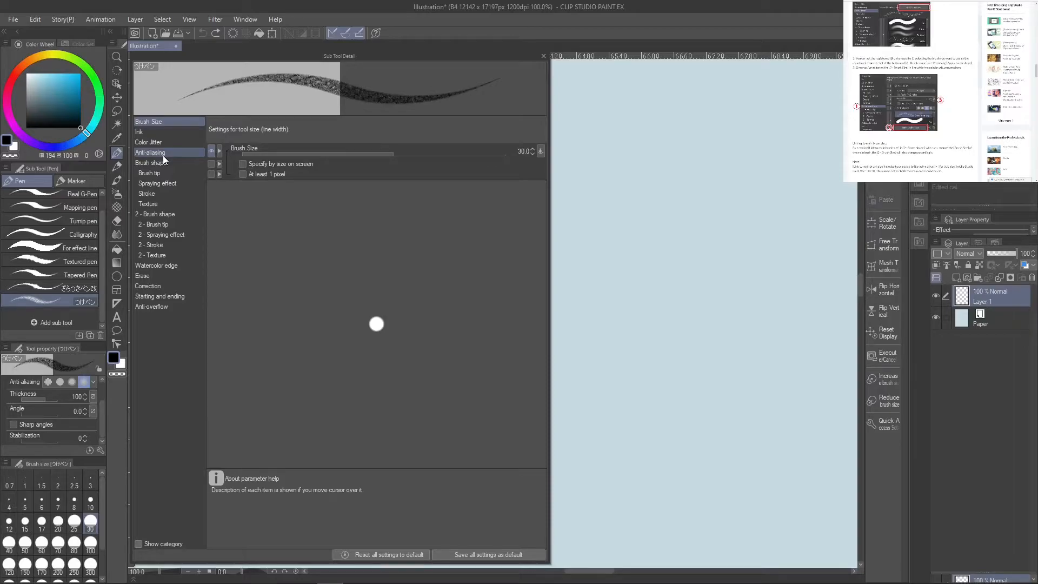
click(58, 522)
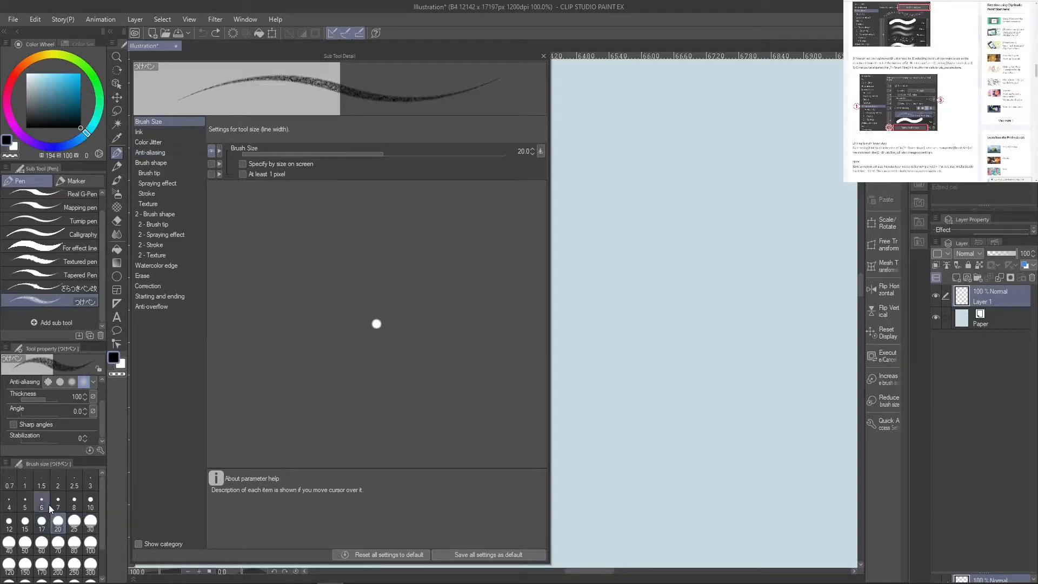
Try several Opacity values in the brush's Ink settings and settle on an Opacity of 80
click(183, 142)
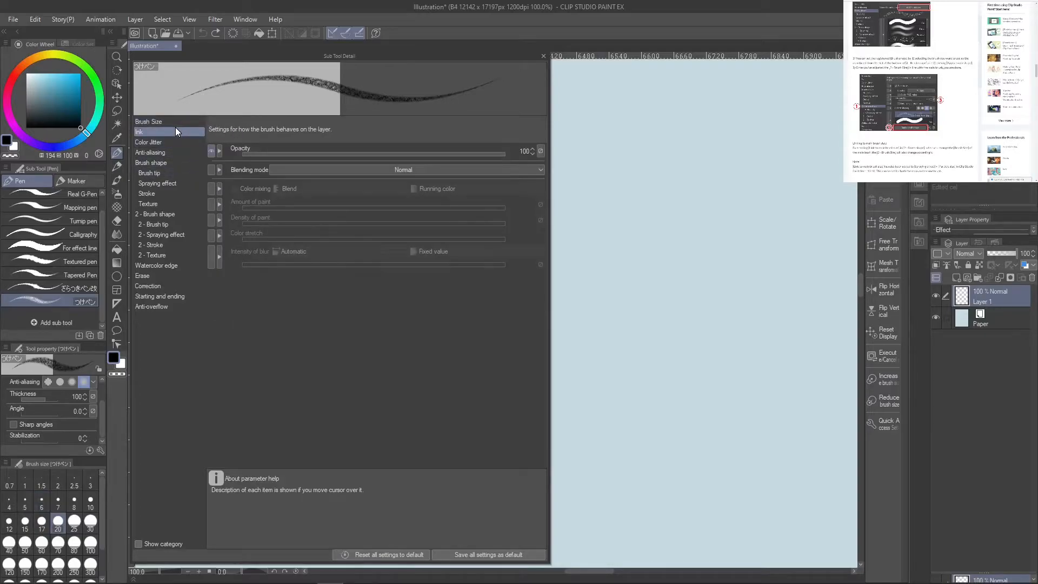
click(387, 153)
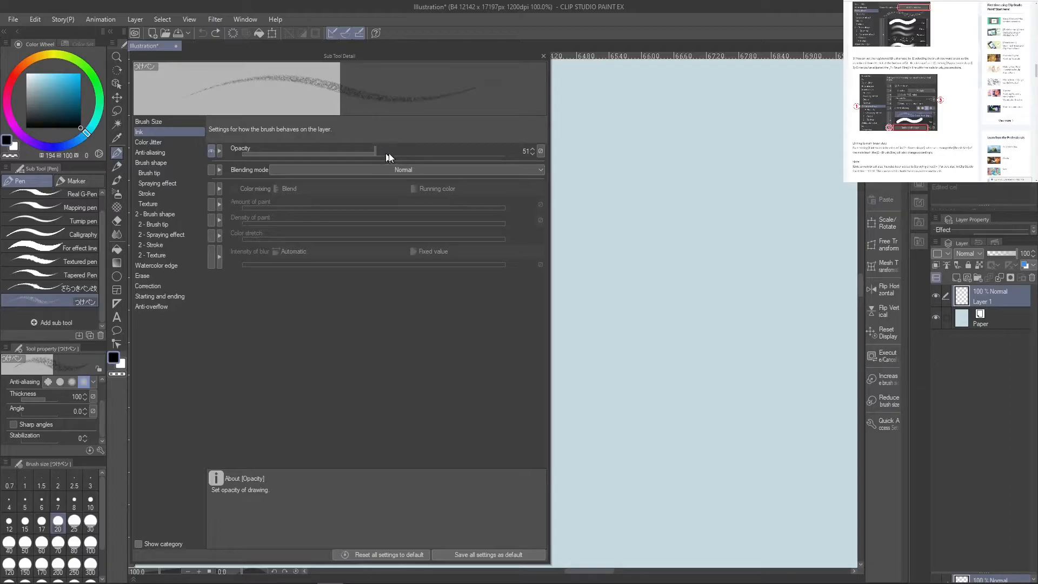
click(531, 154)
click(527, 151)
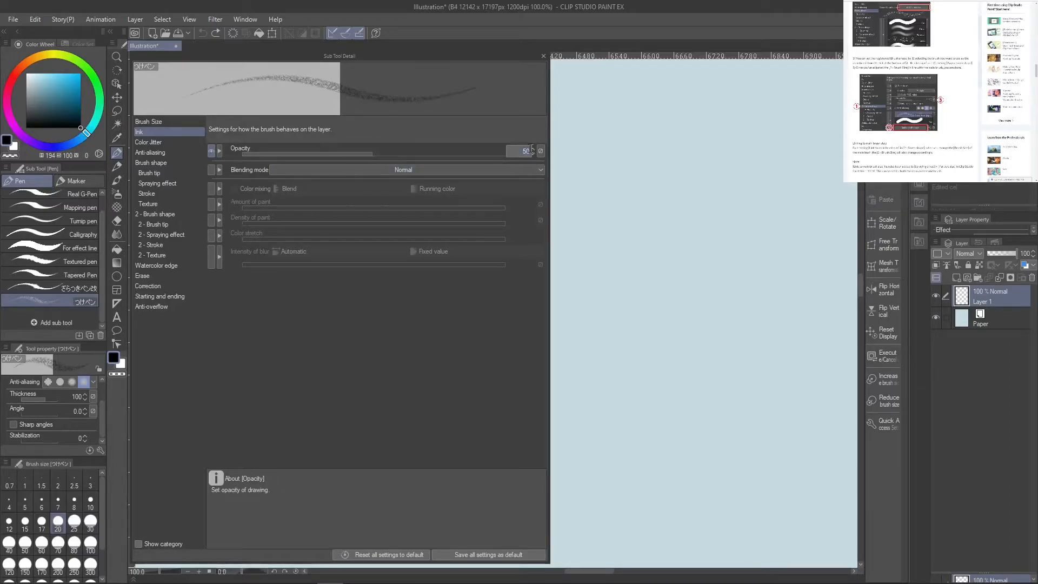
click(477, 154)
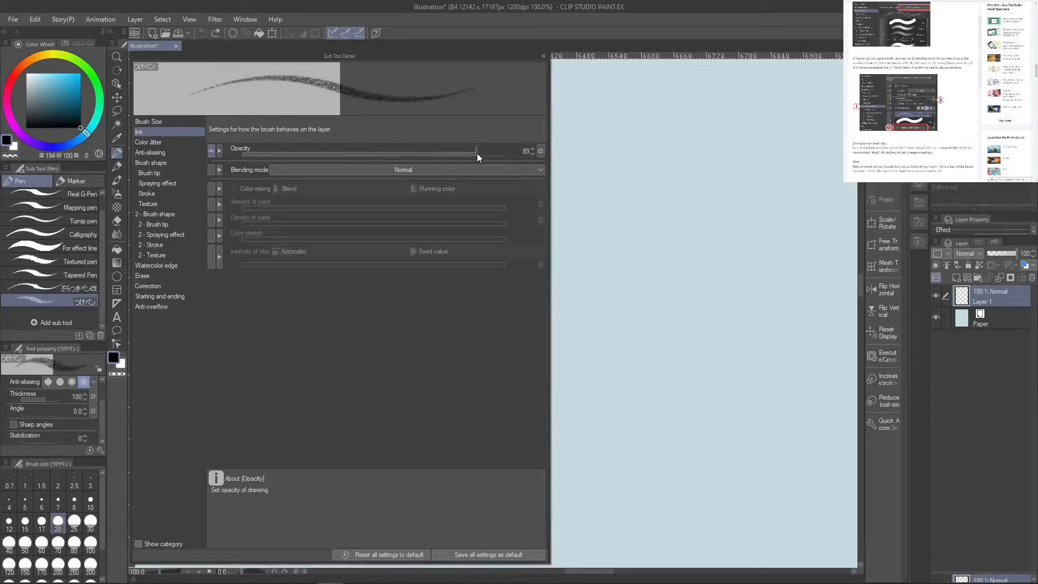
drag(473, 154, 469, 154)
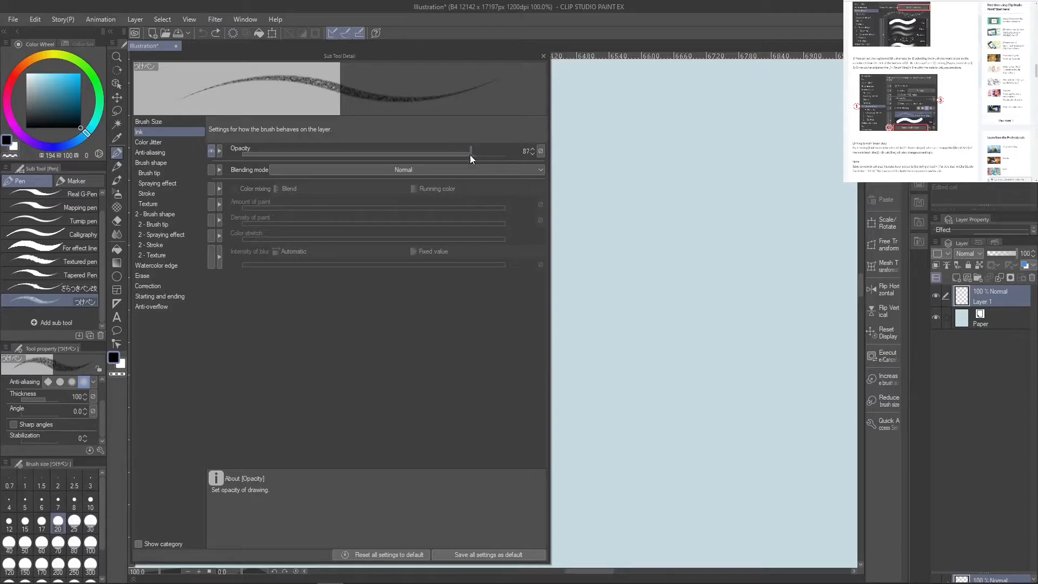
click(531, 154)
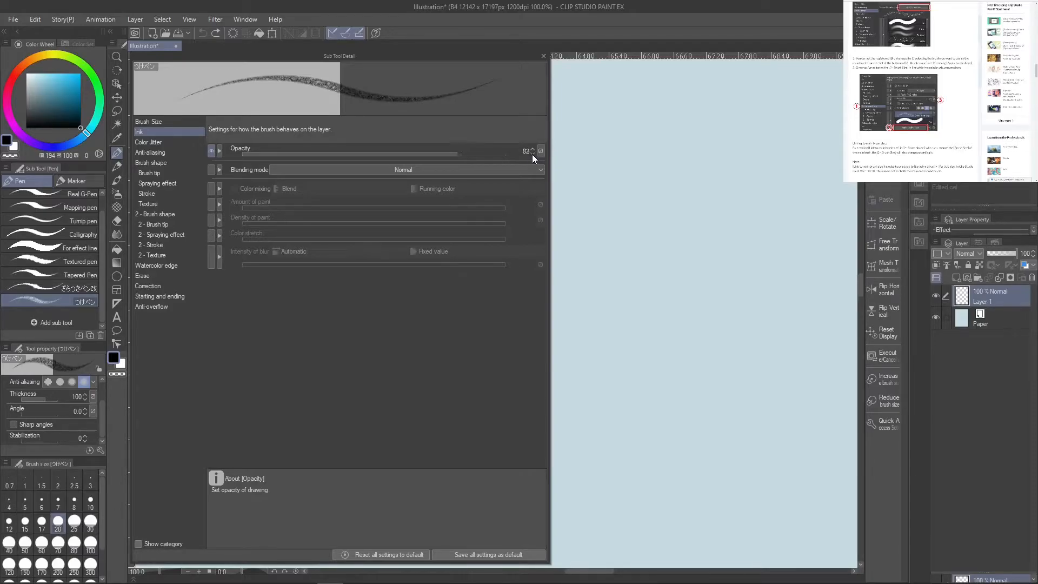
Change the blending mode to Darken and draw test strokes, raising the brush size to 60 after the first one
click(477, 171)
click(468, 192)
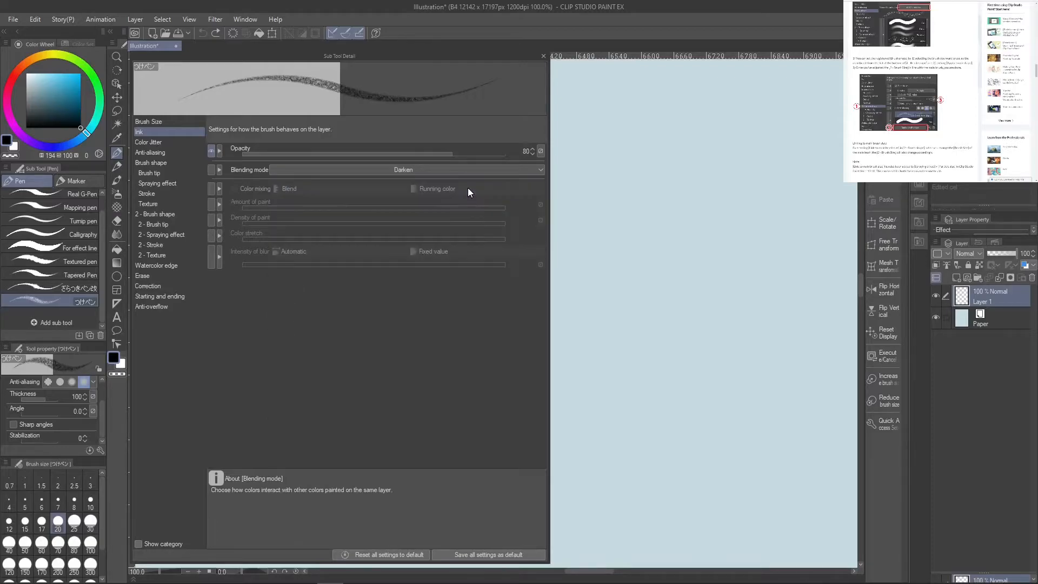
drag(670, 132, 603, 180)
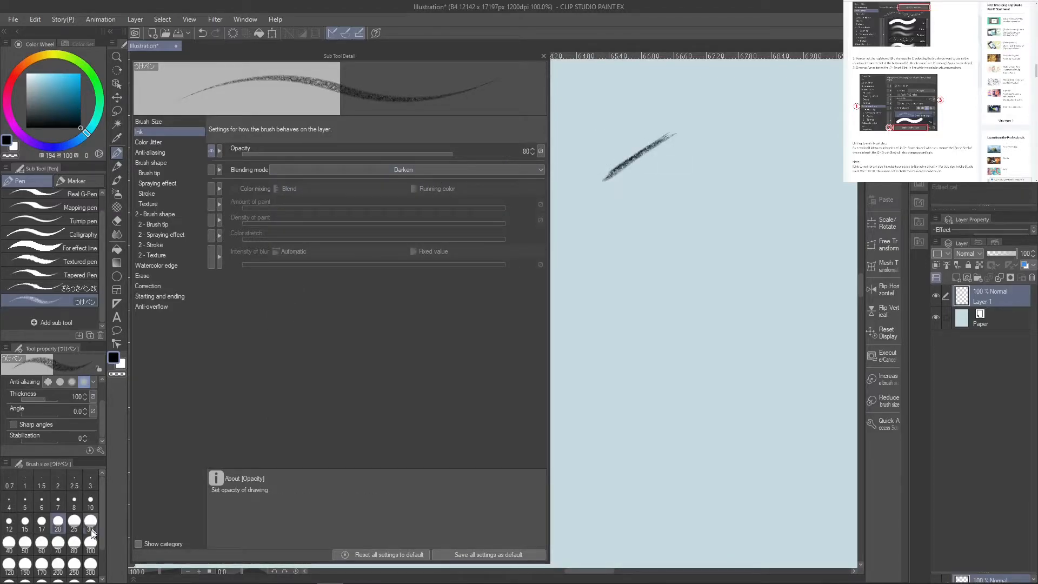
click(41, 543)
drag(712, 206, 598, 287)
mouse_move(683, 201)
mouse_down()
mouse_move(658, 285)
mouse_move(669, 278)
mouse_up()
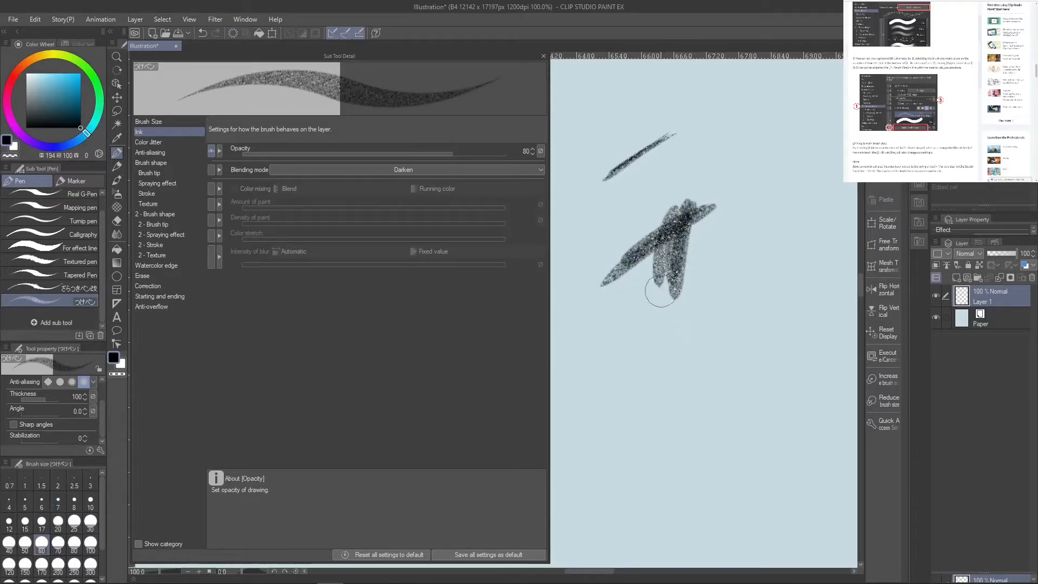
Change the brush's blending mode to Lighten and add a new layer beneath Layer 1
click(413, 172)
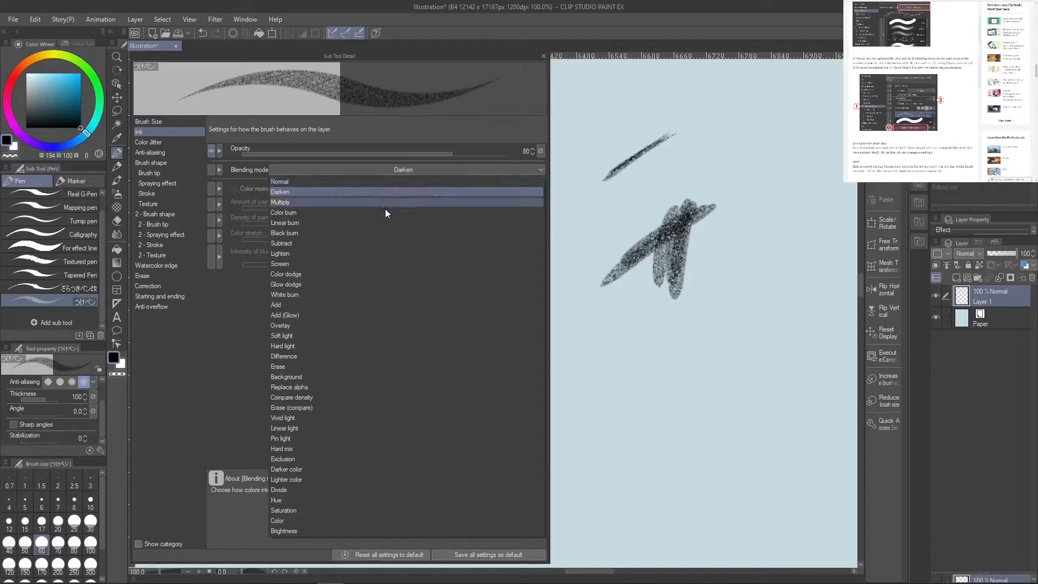
click(362, 252)
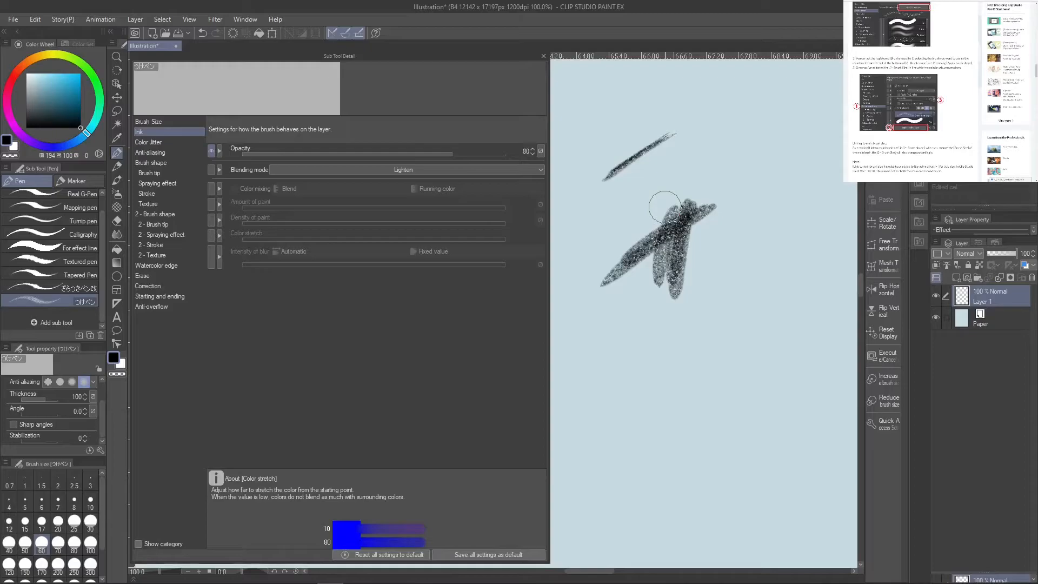
click(956, 278)
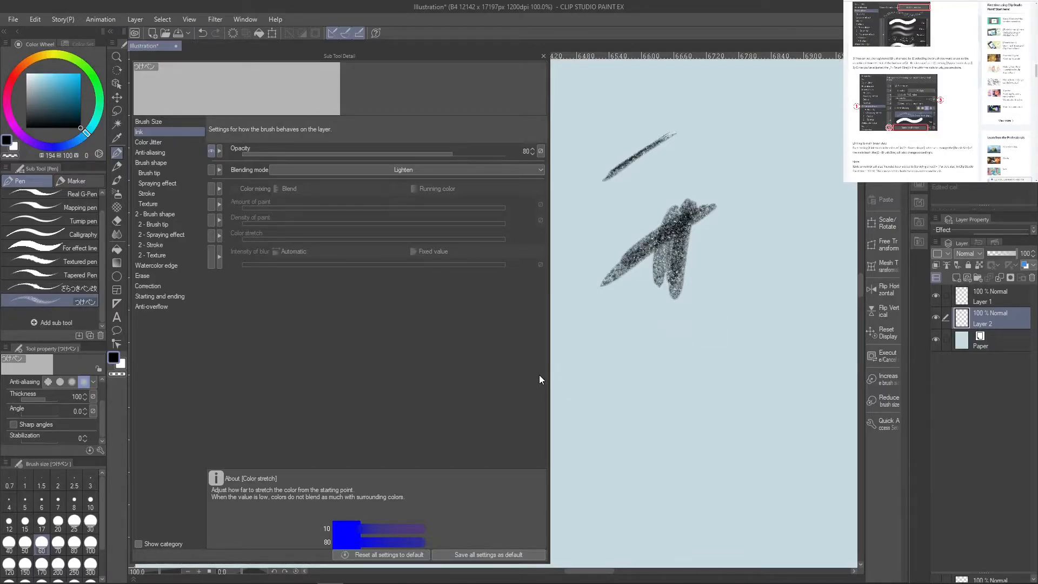
Set the brush's blending mode to Normal and scribble on Layer 2 across the existing test strokes
click(441, 169)
click(429, 185)
mouse_move(684, 194)
mouse_down()
mouse_move(599, 243)
mouse_move(724, 302)
mouse_move(603, 344)
mouse_up()
mouse_move(676, 251)
mouse_down()
mouse_move(648, 208)
mouse_move(680, 174)
mouse_move(636, 197)
mouse_up()
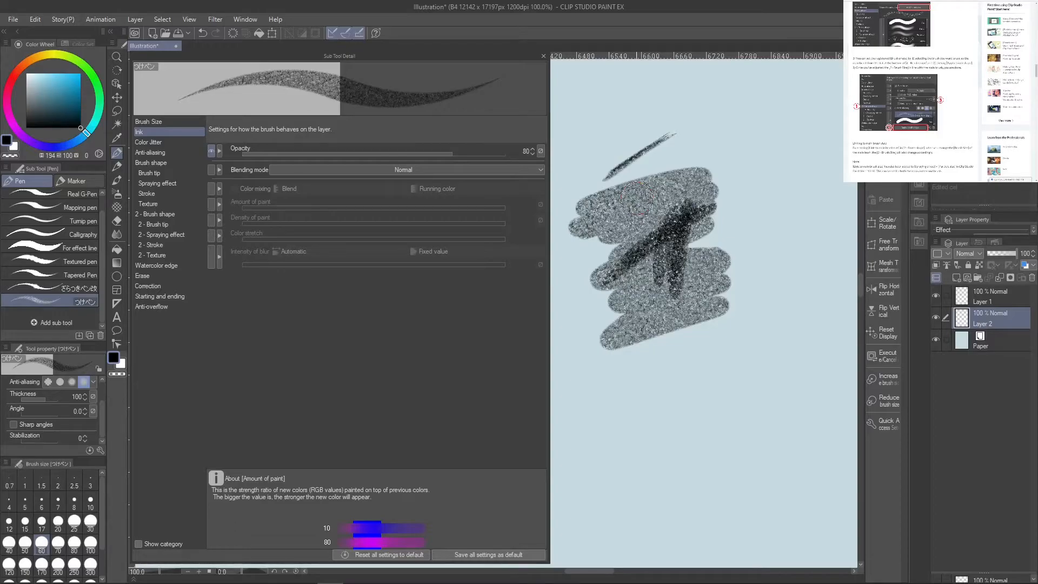
Undo the scribbles, the added layer and the earlier test strokes to empty the canvas
key(ctrl+z)
key(ctrl+z)
key(ctrl+z)
key(ctrl+z)
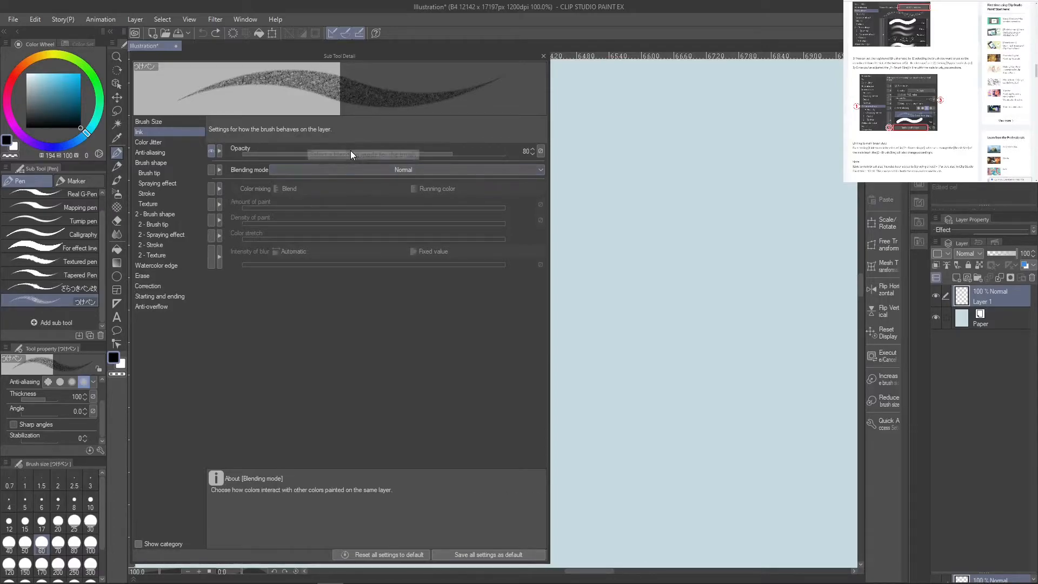
Look over the available blending modes without changing the current one, and view the Color Jitter settings
click(481, 169)
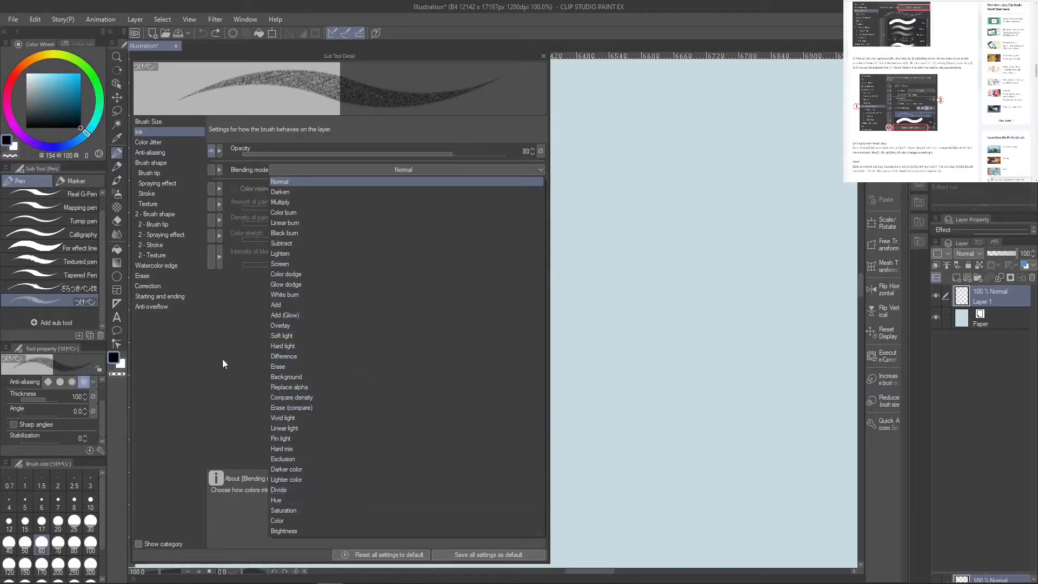
click(241, 348)
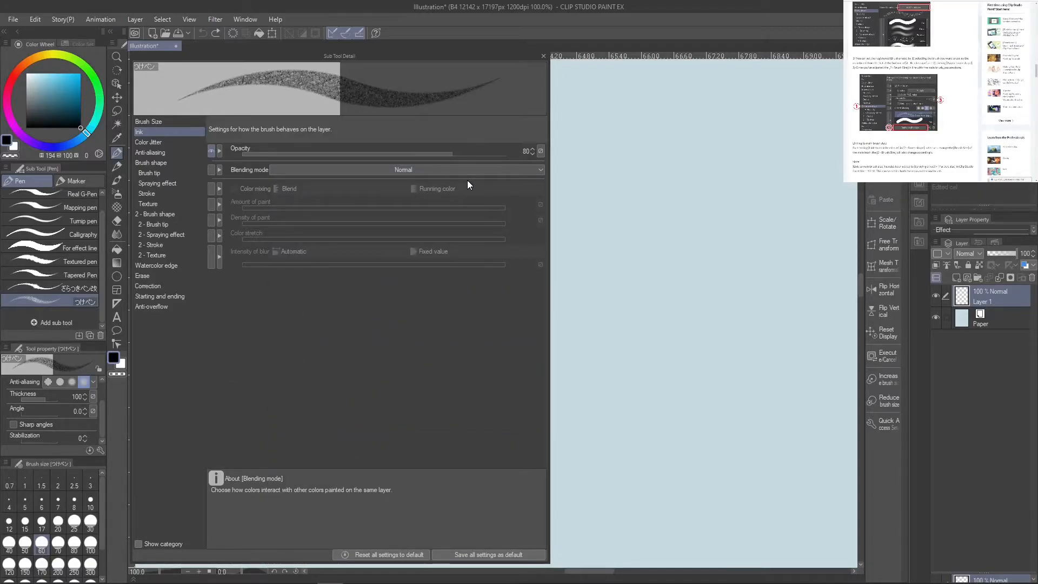
click(189, 143)
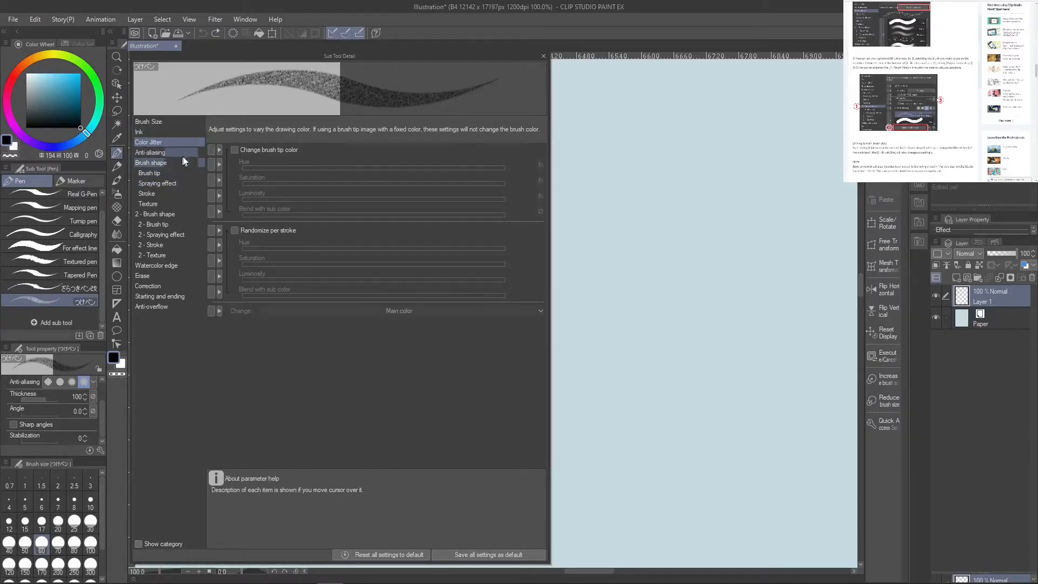
Set the brush's Anti-aliasing to its lowest level, scribble test lines across the canvas, and undo them
click(185, 152)
click(495, 151)
mouse_move(701, 166)
mouse_down()
mouse_move(652, 236)
mouse_move(666, 339)
mouse_move(751, 237)
mouse_move(734, 226)
mouse_move(766, 163)
mouse_move(683, 136)
mouse_move(642, 260)
mouse_move(701, 366)
mouse_move(731, 458)
mouse_move(796, 273)
mouse_move(798, 437)
mouse_move(754, 469)
mouse_move(810, 270)
mouse_move(717, 347)
mouse_move(681, 437)
mouse_move(636, 442)
mouse_move(635, 249)
mouse_move(592, 294)
mouse_move(642, 276)
mouse_move(676, 242)
mouse_move(642, 288)
mouse_move(659, 285)
mouse_move(657, 354)
mouse_up()
click(203, 33)
click(203, 34)
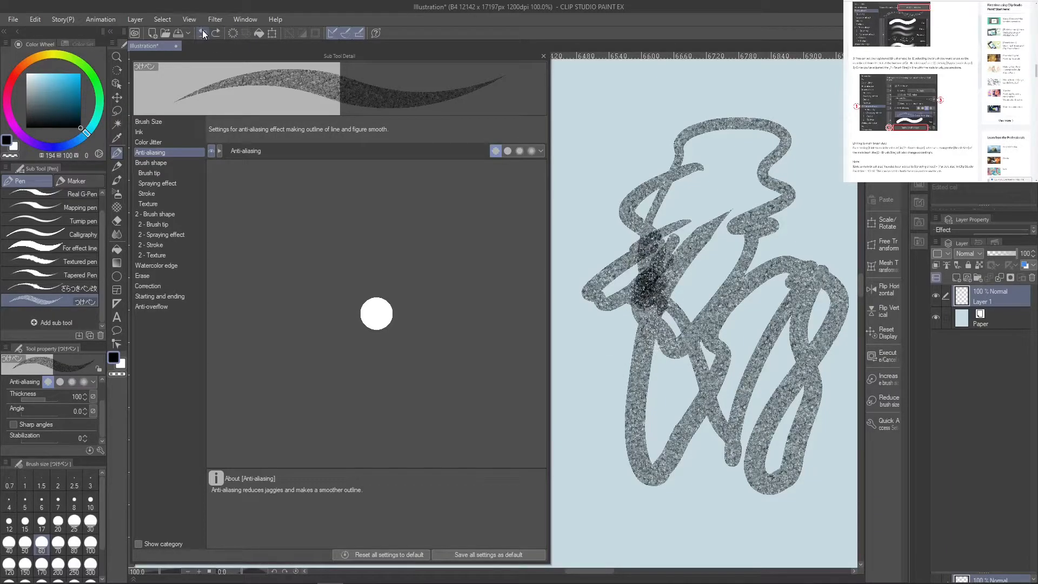
click(203, 34)
click(202, 34)
click(203, 33)
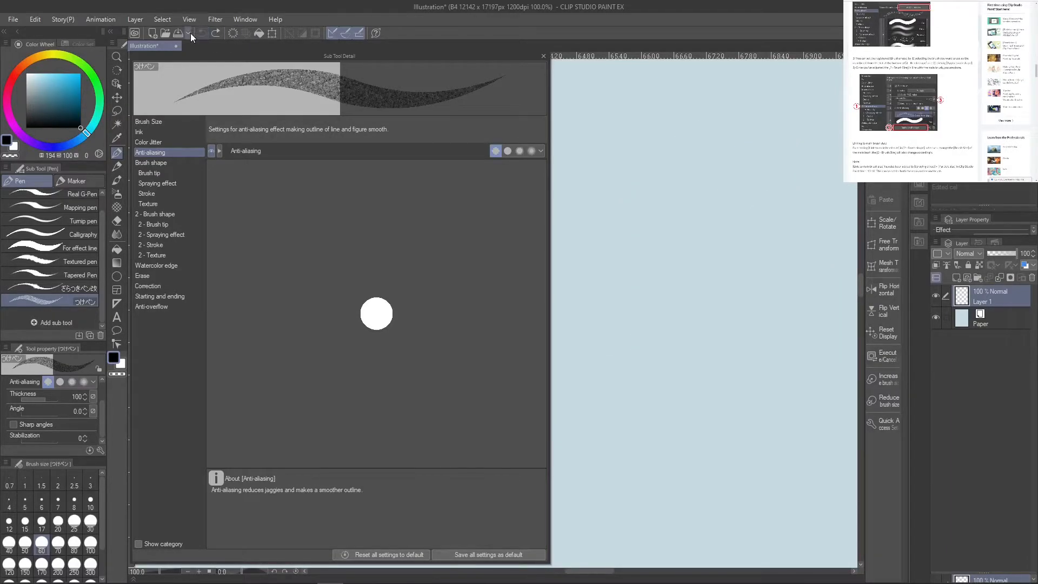
Revisit the Brush shape, Anti-aliasing and Color Jitter settings, finishing with the 2 - Brush shape settings
click(169, 162)
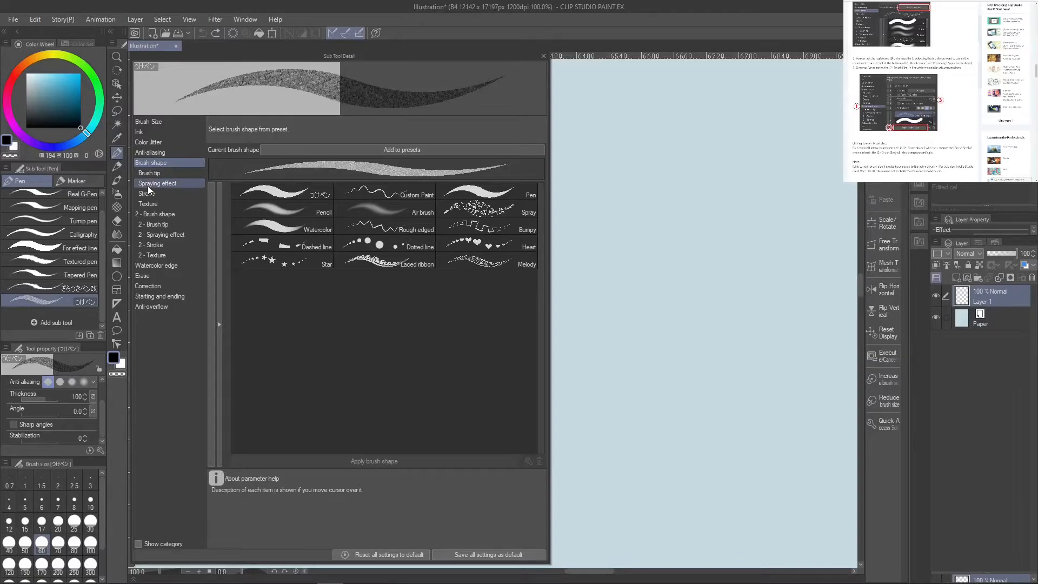
click(186, 153)
click(187, 143)
click(176, 164)
click(152, 212)
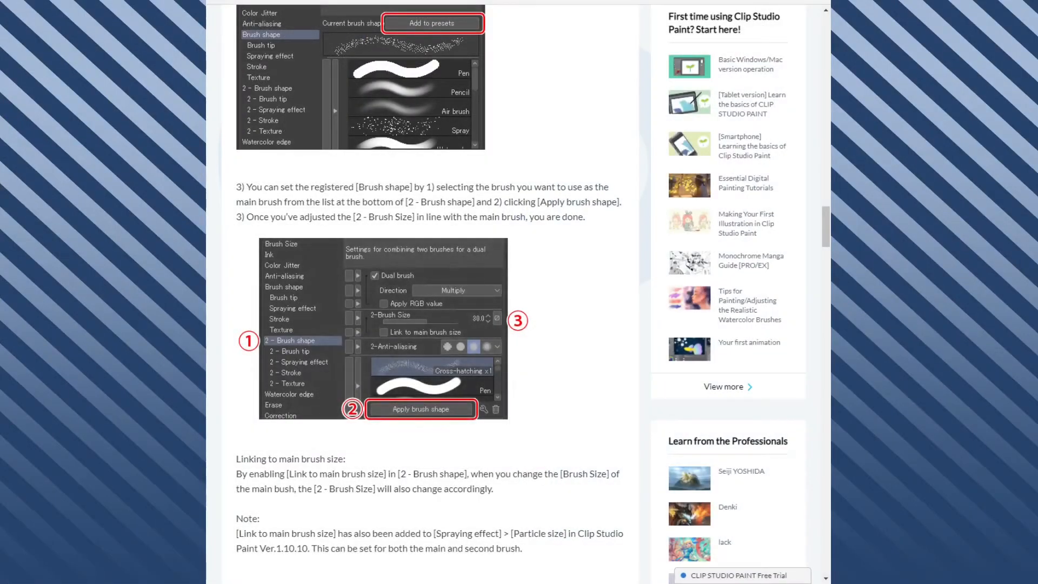
Read the web article's notes on linking to the main brush size, down to the [Dual brush] Blending modes section
scroll(518, 292, down, 2)
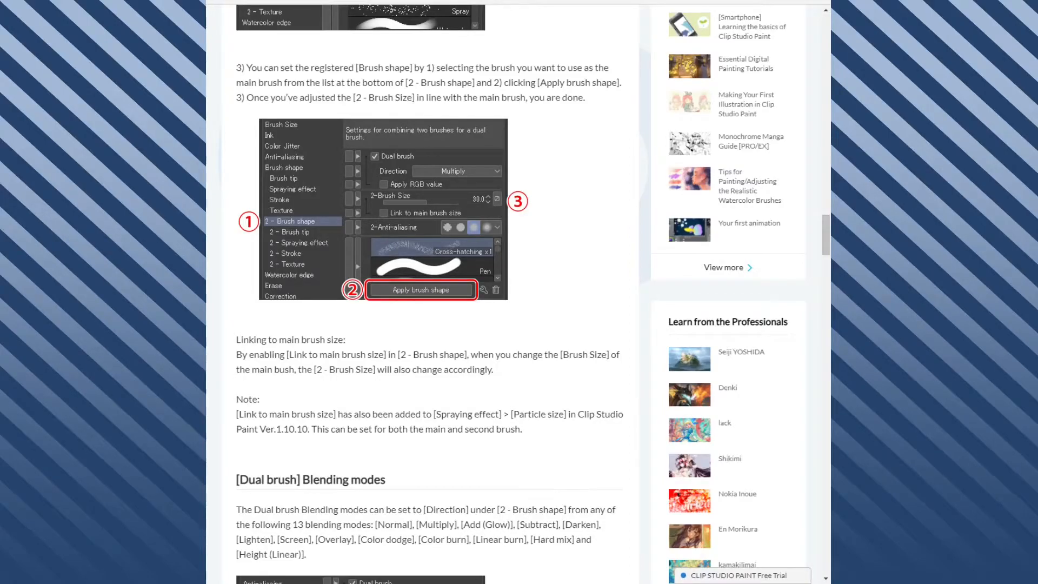
Read the web article's [Dual brush] Blending modes section, including the notes on applying RGB values
scroll(517, 294, down, 1)
drag(270, 354, 439, 369)
click(448, 367)
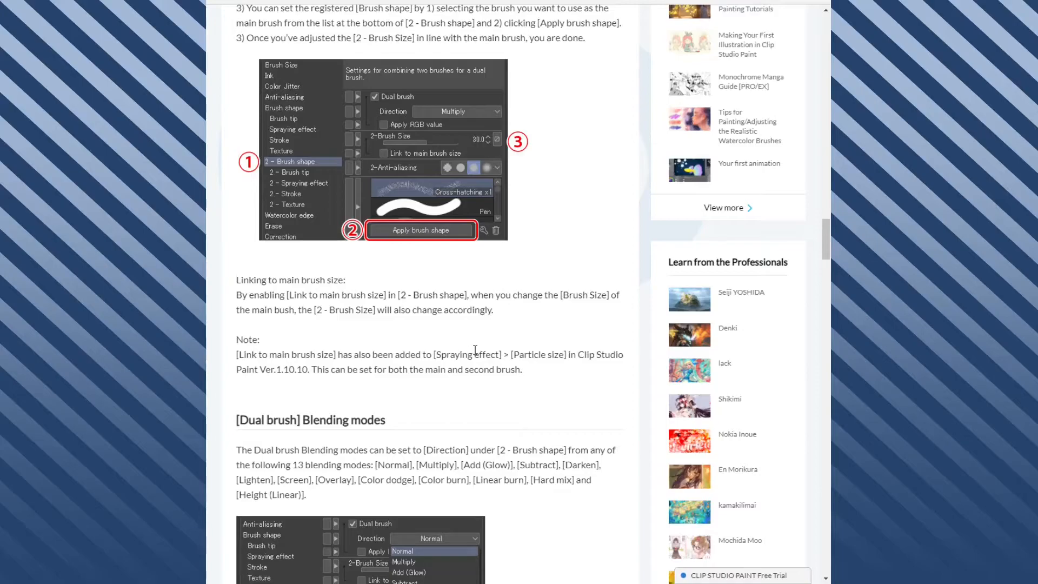
scroll(480, 420, down, 3)
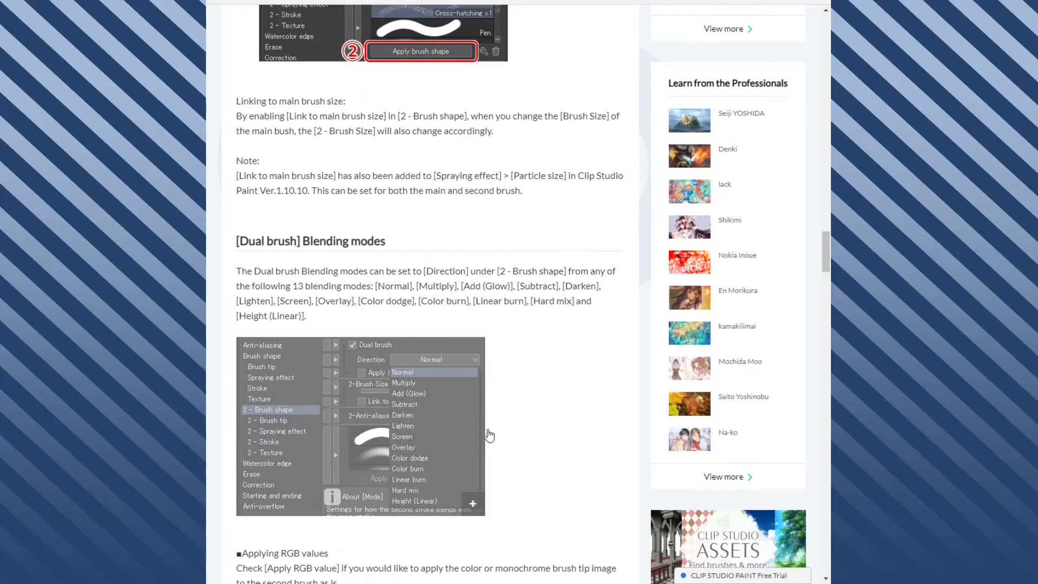
scroll(527, 404, down, 2)
scroll(533, 395, down, 1)
scroll(538, 386, down, 1)
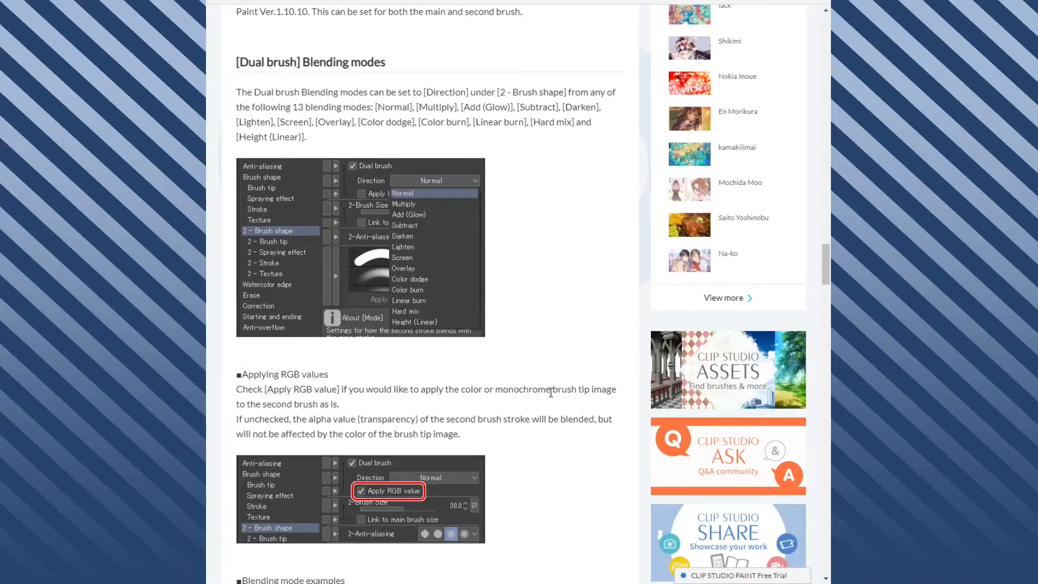
scroll(551, 393, down, 3)
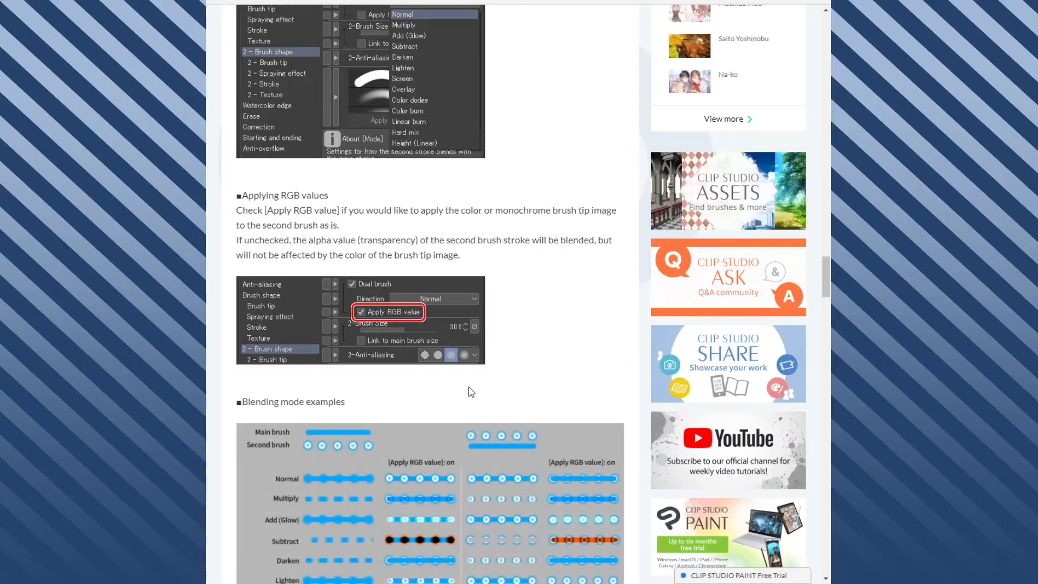
scroll(540, 394, down, 4)
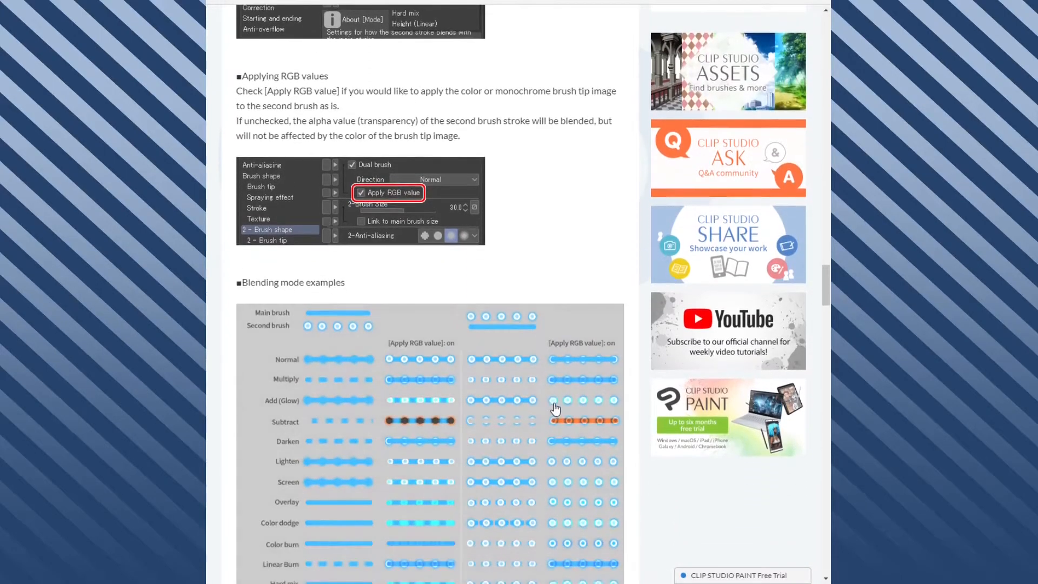
Examine the article's chart of blending mode examples, continuing to the default sub tools that use the Dual brush function
scroll(555, 408, down, 1)
scroll(454, 232, down, 1)
scroll(476, 242, up, 1)
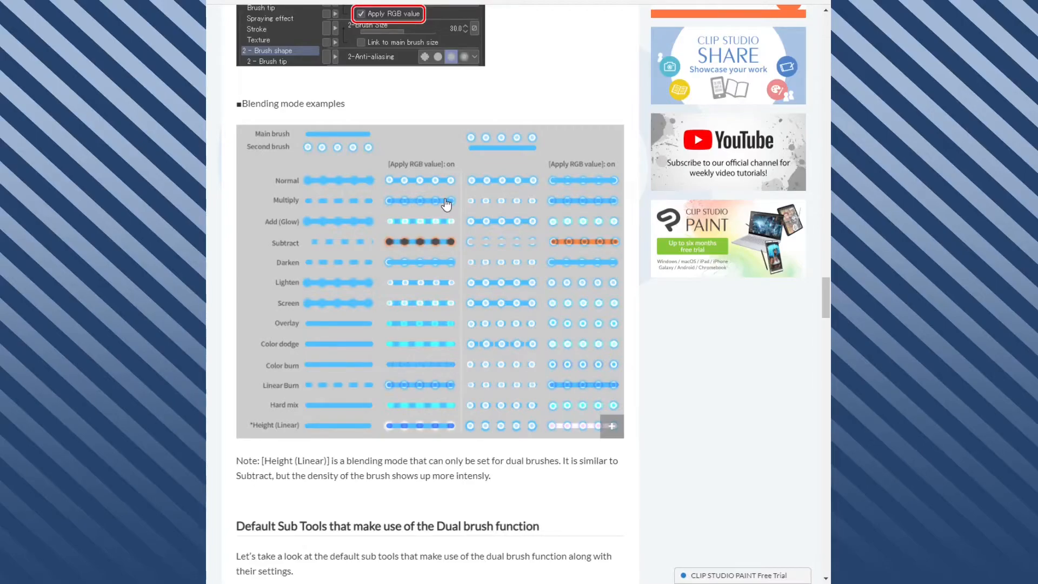
scroll(373, 401, down, 3)
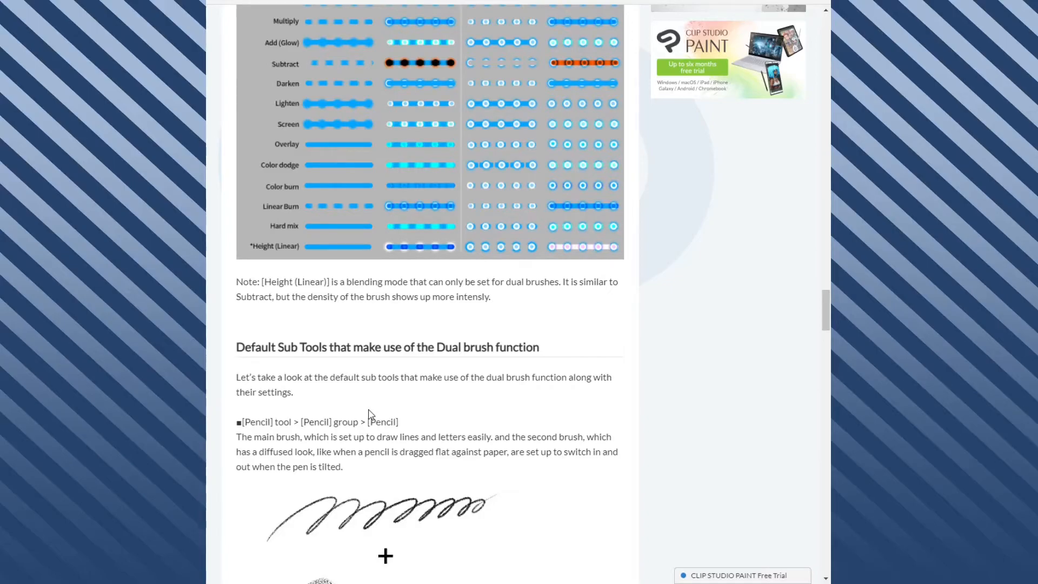
scroll(369, 415, down, 7)
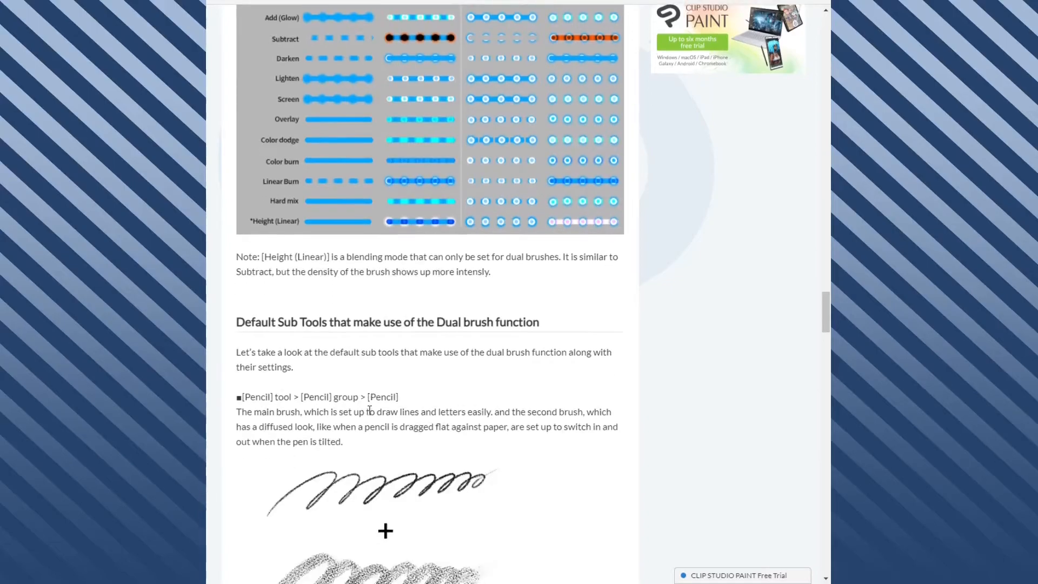
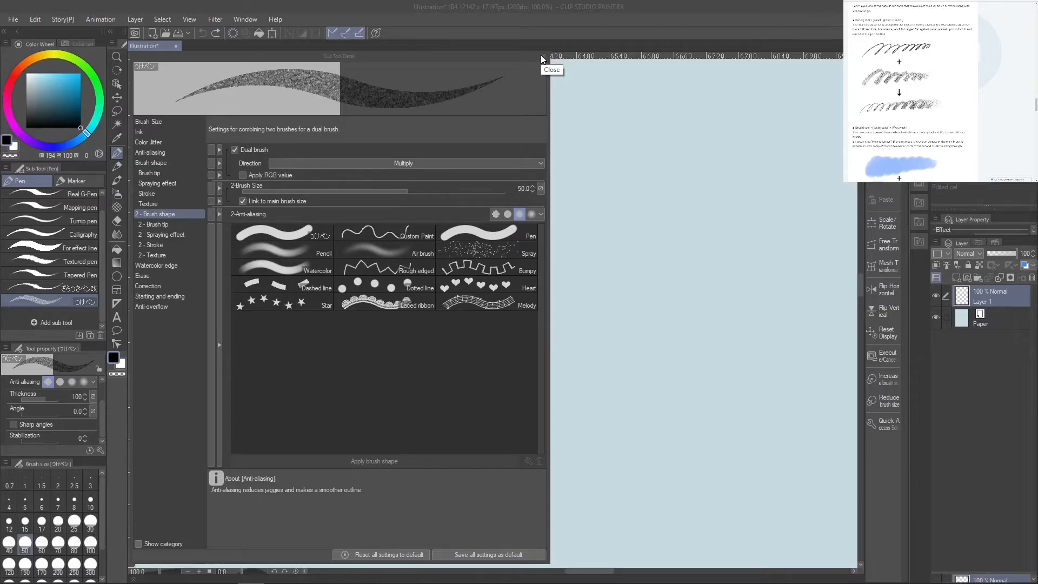
Close the pen's detail settings and switch to the Pencil sub tool in the Pencil group with brush size 50
click(542, 59)
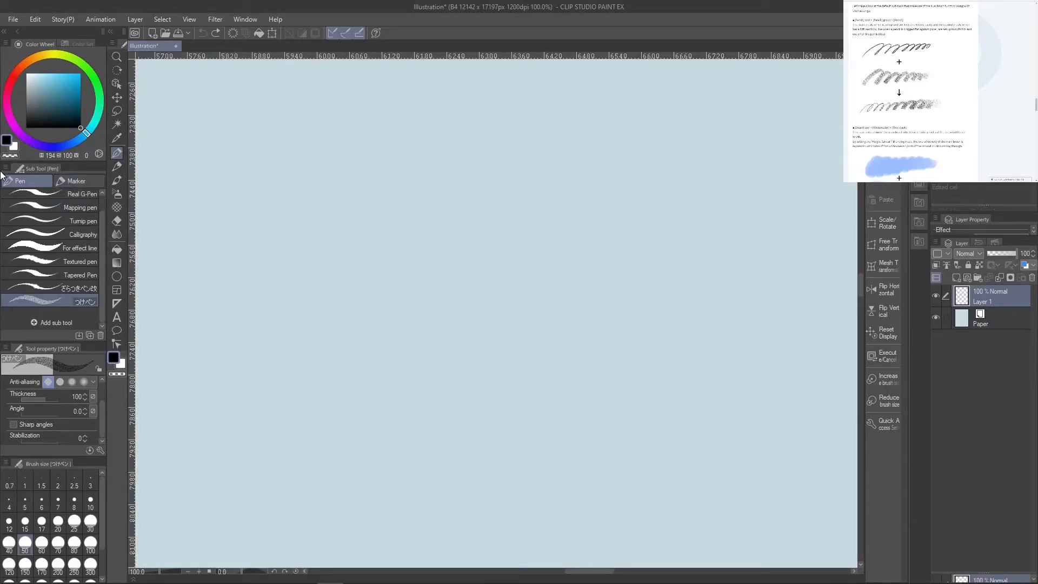
scroll(82, 237, up, 1)
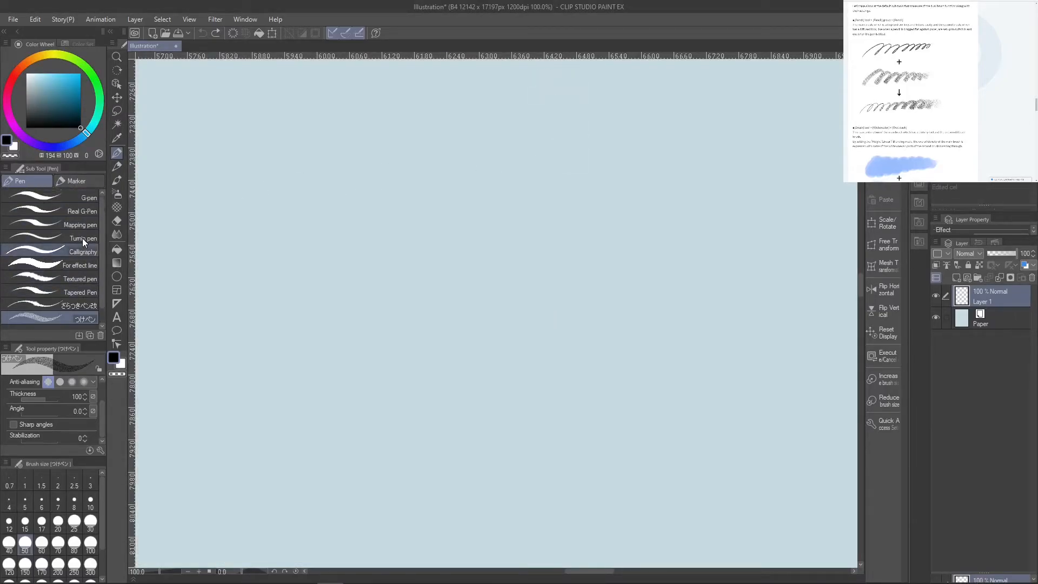
click(115, 167)
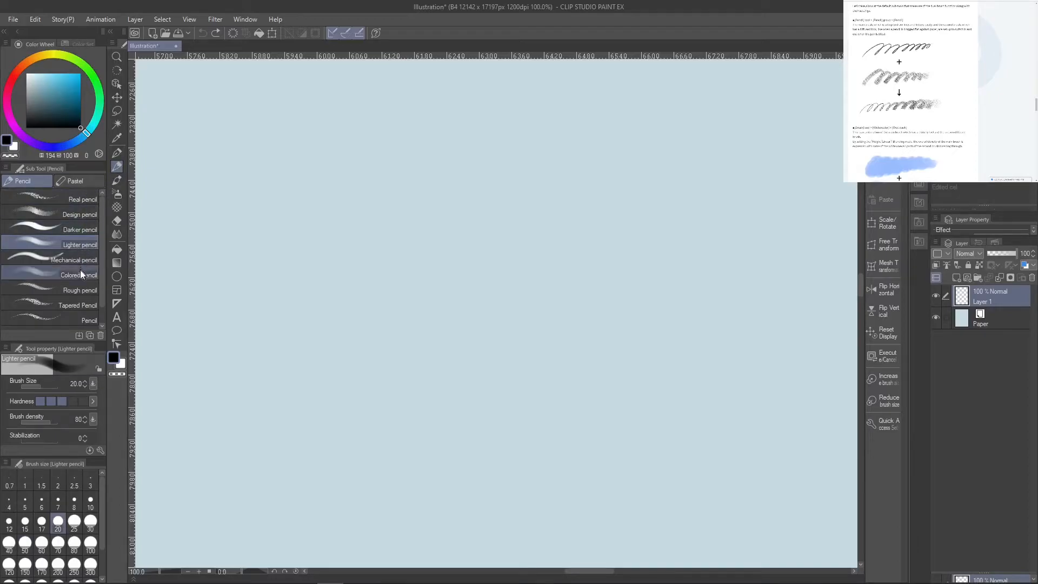
click(85, 320)
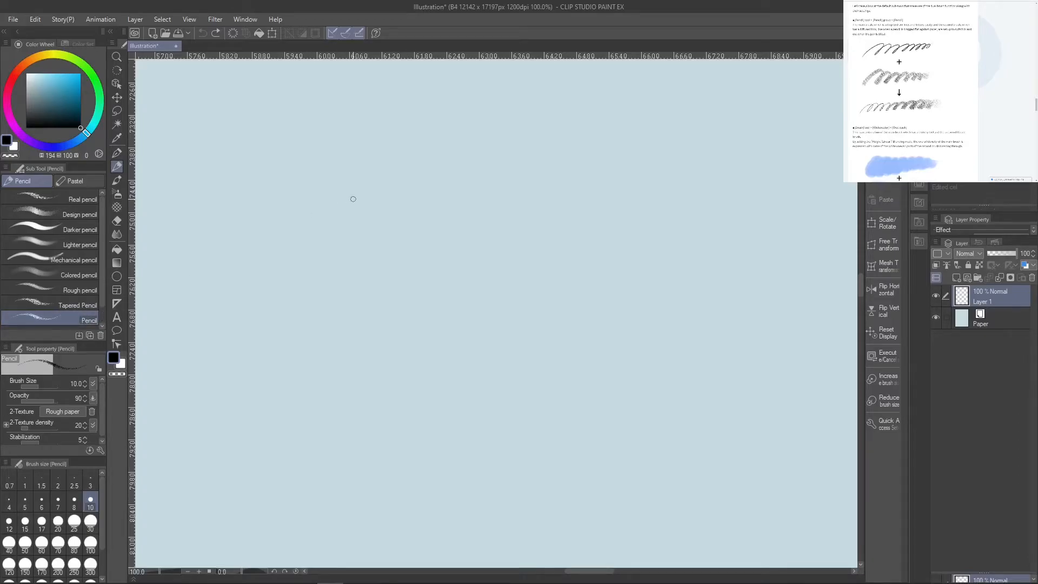
click(25, 543)
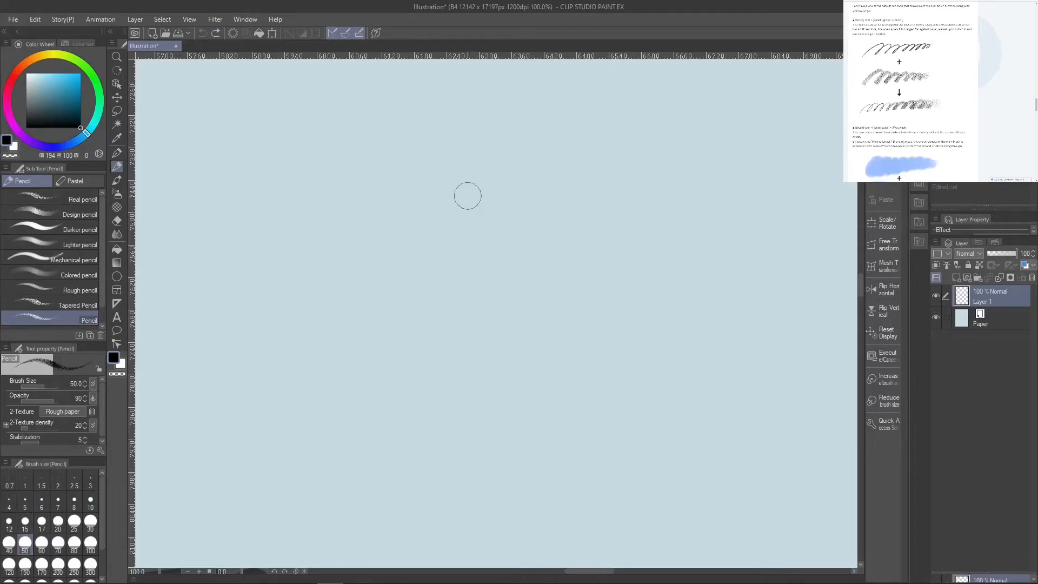
Draw Pencil test strokes: a long curve, a shaded patch, a zigzag line, and a large shaded oval with an outline
mouse_move(468, 189)
mouse_down()
mouse_move(433, 238)
mouse_move(420, 288)
mouse_move(442, 232)
mouse_move(424, 267)
mouse_move(515, 154)
mouse_move(367, 404)
mouse_move(363, 496)
mouse_move(352, 433)
mouse_up()
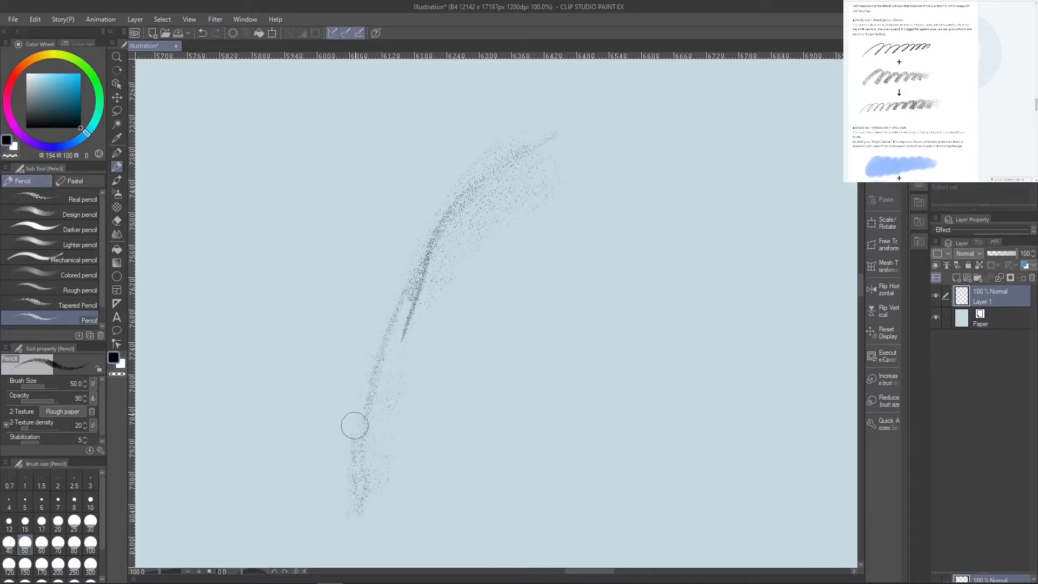
mouse_move(345, 244)
mouse_down()
mouse_move(321, 374)
mouse_move(338, 216)
mouse_move(286, 315)
mouse_move(278, 366)
mouse_move(294, 282)
mouse_move(272, 436)
mouse_move(340, 215)
mouse_move(338, 295)
mouse_up()
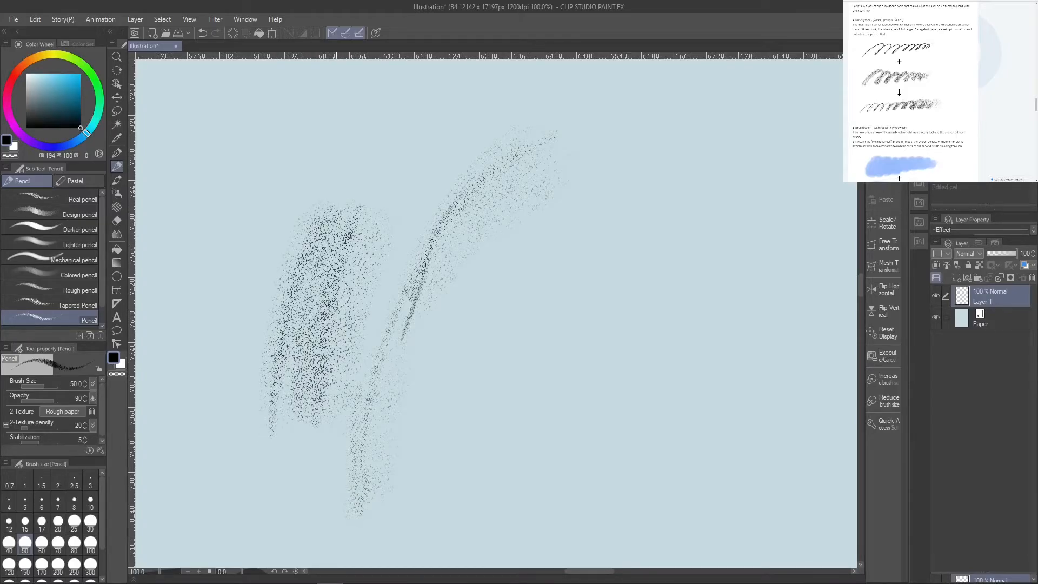
mouse_move(586, 243)
mouse_down()
mouse_move(569, 351)
mouse_move(570, 453)
mouse_move(590, 297)
mouse_move(607, 438)
mouse_move(644, 276)
mouse_move(666, 440)
mouse_up()
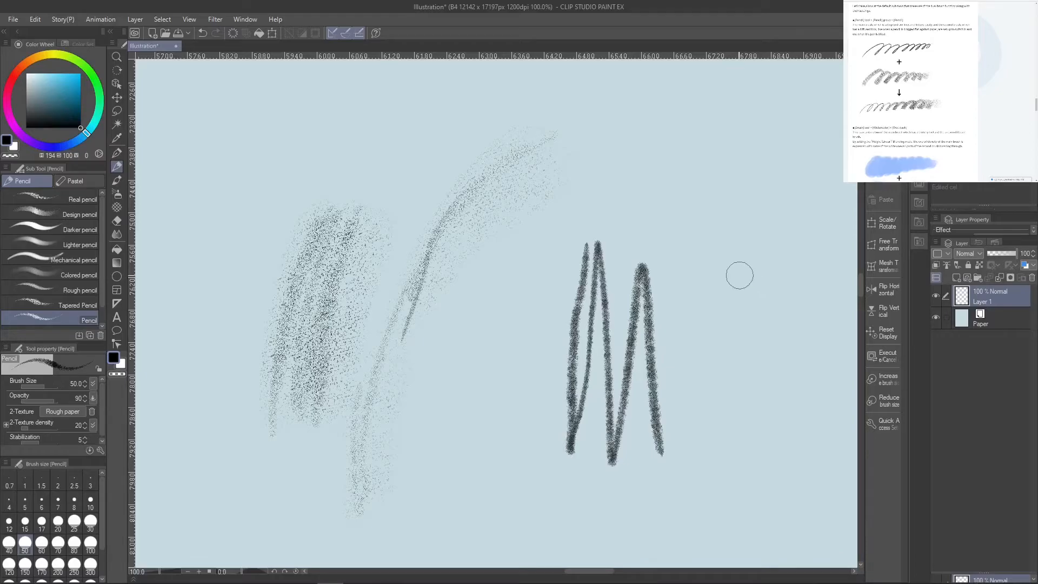
mouse_move(688, 297)
mouse_down()
mouse_move(672, 355)
mouse_move(679, 372)
mouse_move(711, 364)
mouse_move(705, 392)
mouse_move(727, 408)
mouse_move(727, 432)
mouse_move(769, 339)
mouse_move(739, 342)
mouse_up()
mouse_move(734, 341)
mouse_down()
mouse_move(746, 303)
mouse_move(697, 281)
mouse_move(752, 271)
mouse_move(707, 312)
mouse_up()
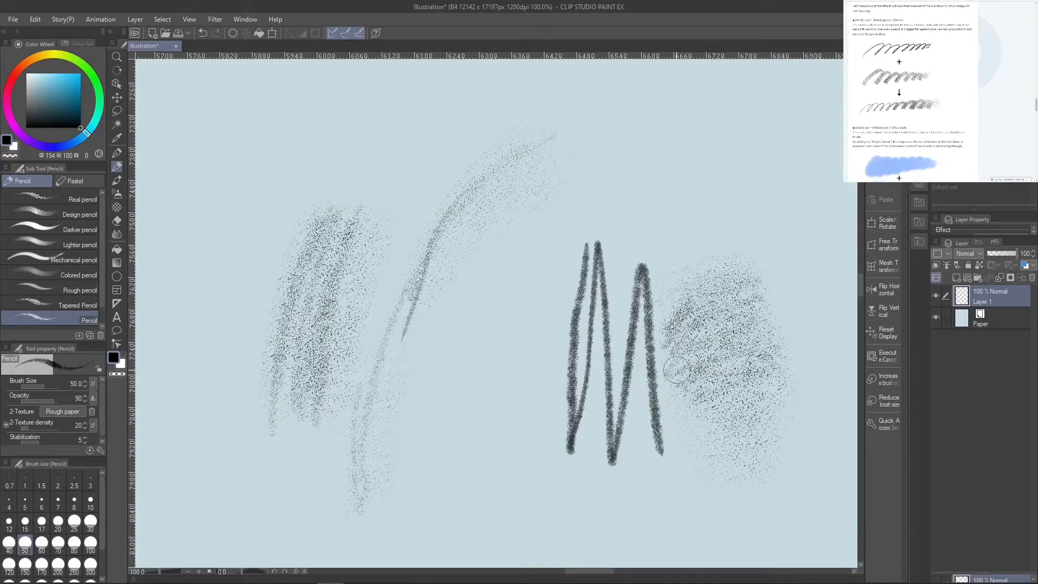
mouse_move(720, 271)
mouse_down()
mouse_move(697, 267)
mouse_move(670, 333)
mouse_move(673, 297)
mouse_move(660, 373)
mouse_move(699, 450)
mouse_up()
mouse_move(677, 399)
mouse_down()
mouse_move(727, 483)
mouse_move(669, 303)
mouse_move(692, 265)
mouse_move(756, 276)
mouse_move(775, 315)
mouse_move(772, 289)
mouse_move(783, 454)
mouse_move(767, 479)
mouse_move(743, 487)
mouse_up()
mouse_move(743, 302)
mouse_down()
mouse_move(703, 267)
mouse_move(708, 311)
mouse_move(682, 354)
mouse_move(756, 481)
mouse_move(741, 438)
mouse_move(759, 413)
mouse_move(708, 378)
mouse_move(705, 341)
mouse_move(699, 422)
mouse_move(678, 378)
mouse_move(681, 357)
mouse_move(737, 459)
mouse_move(756, 432)
mouse_up()
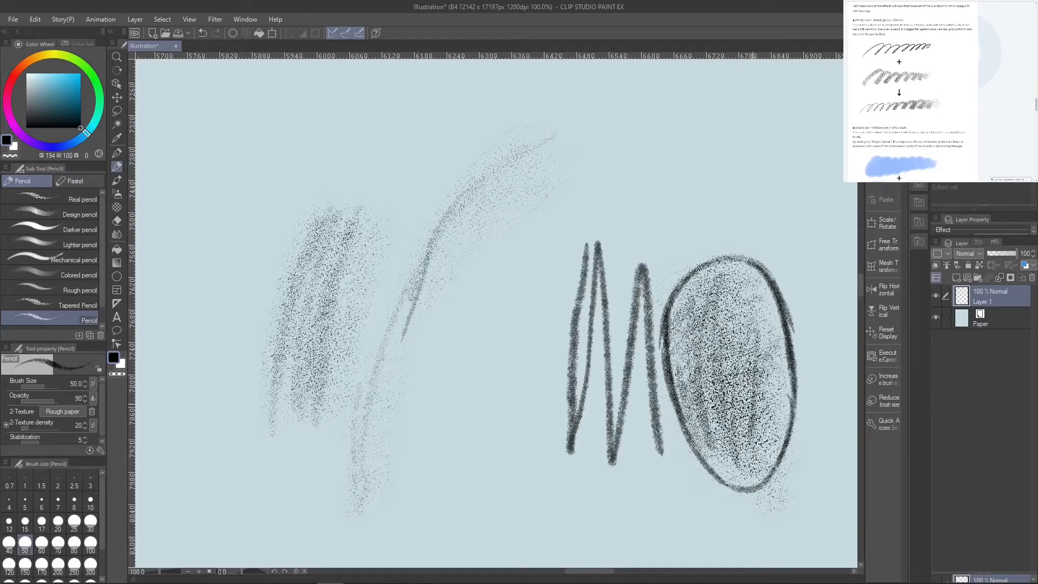
Undo all the Pencil test strokes until the canvas is empty
click(202, 33)
click(198, 33)
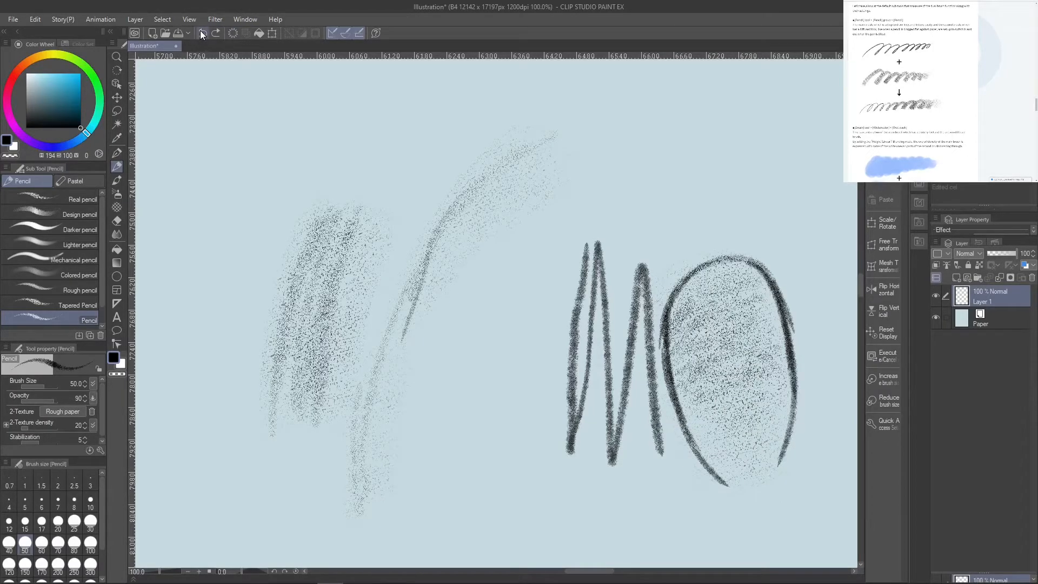
click(201, 31)
click(201, 31)
click(205, 31)
click(205, 31)
click(204, 31)
click(203, 31)
click(202, 31)
click(200, 32)
click(200, 31)
click(200, 32)
click(199, 31)
click(199, 31)
click(199, 31)
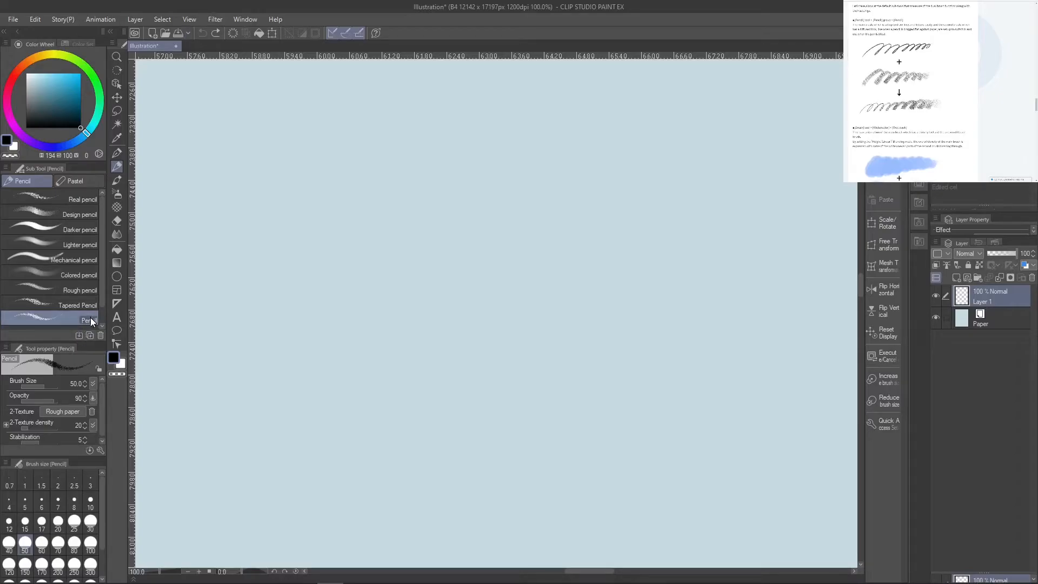
Open the Pencil's detail settings and view its Brush Size, Ink and Brush shape settings
scroll(102, 321, down, 1)
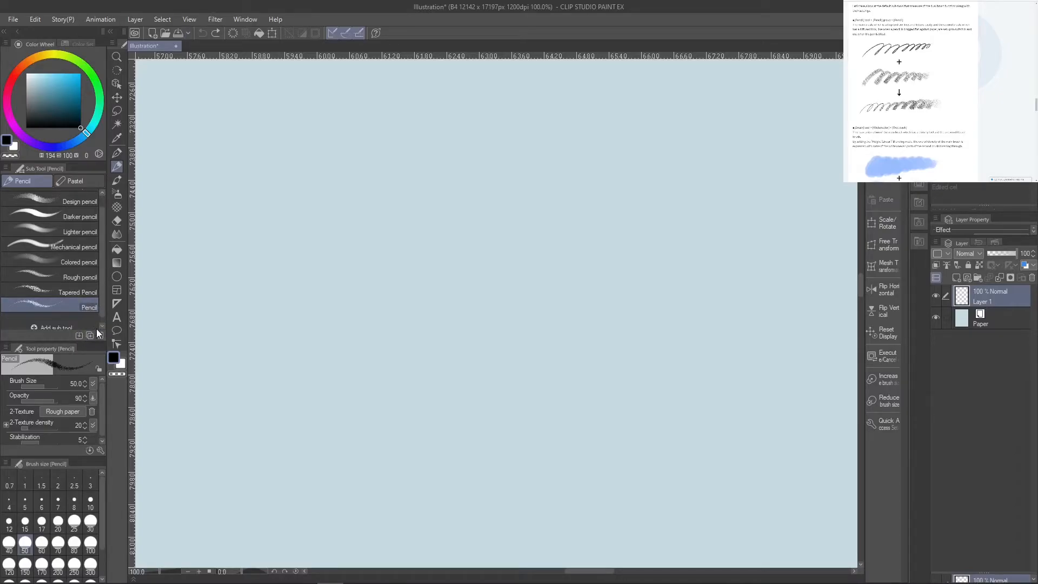
click(100, 450)
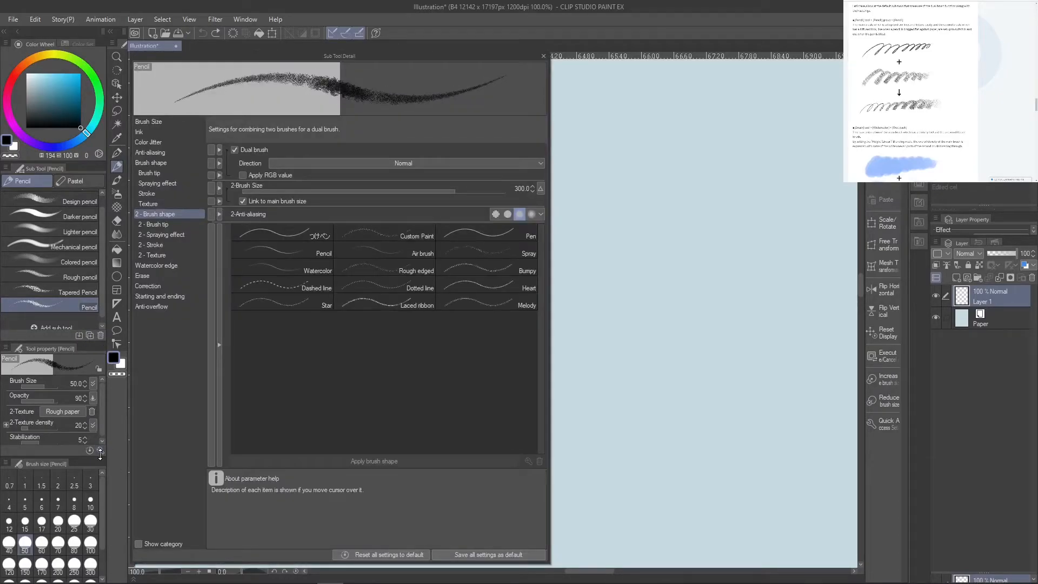
click(178, 122)
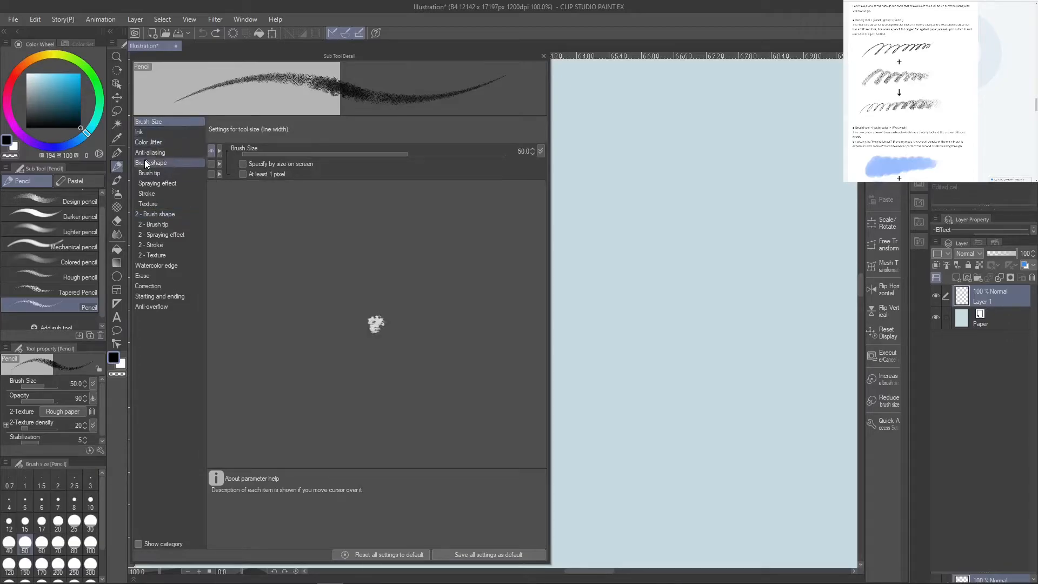
click(178, 133)
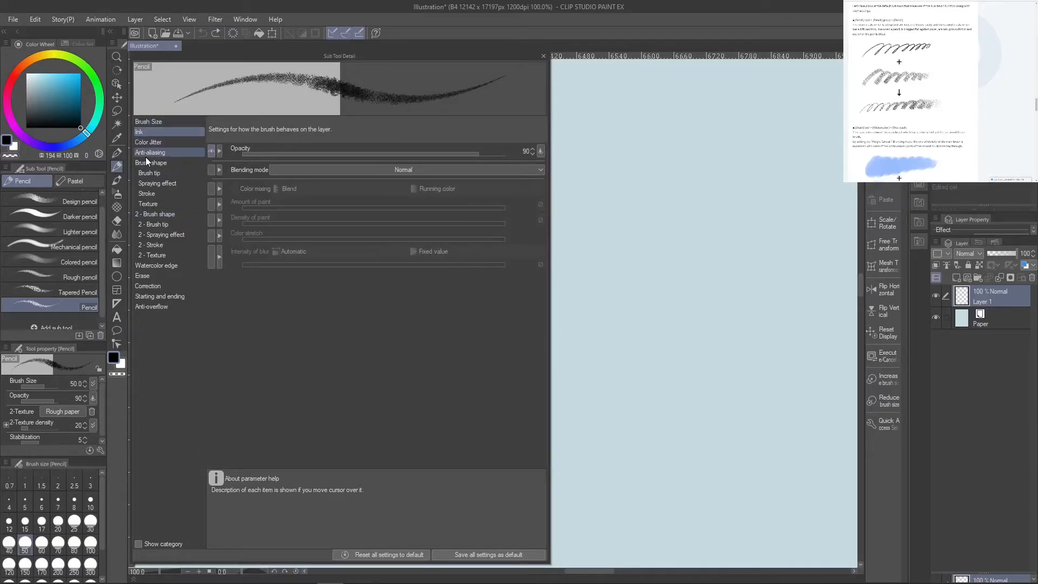
click(173, 164)
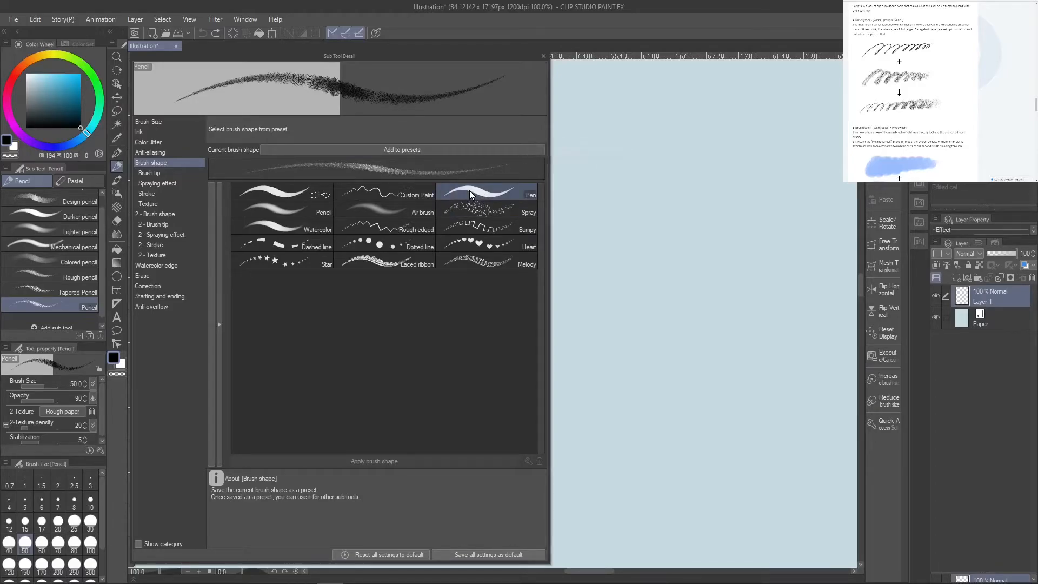
View the Pencil's Brush tip settings and select each of the three tip images, ending on the first one
click(165, 173)
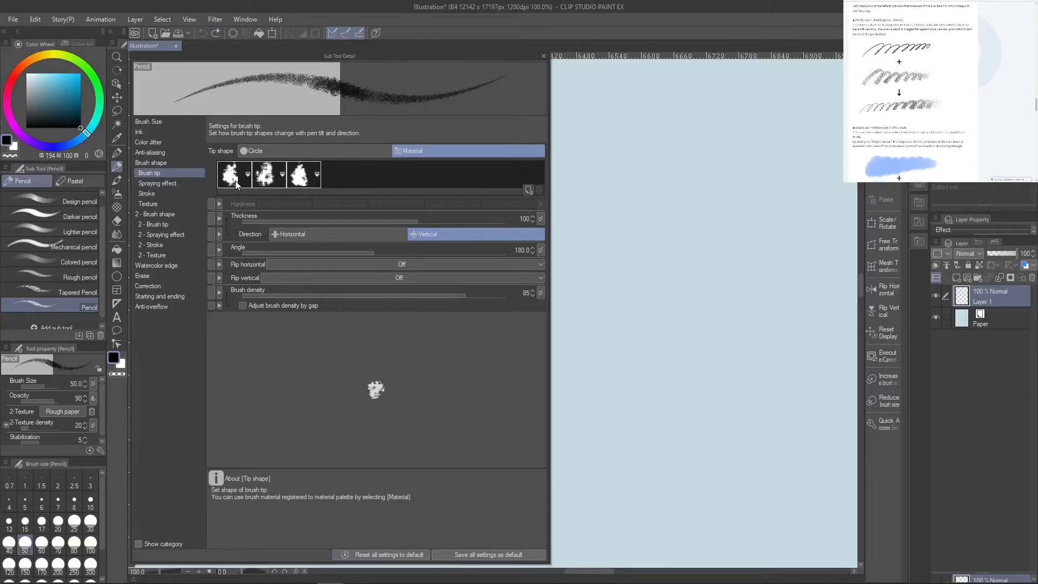
click(264, 177)
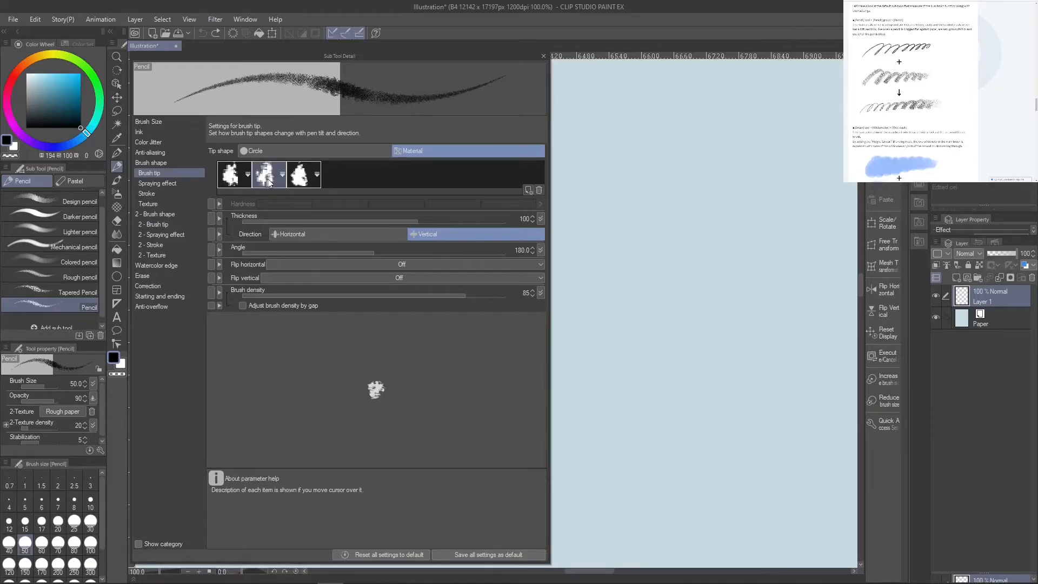
click(300, 171)
click(225, 176)
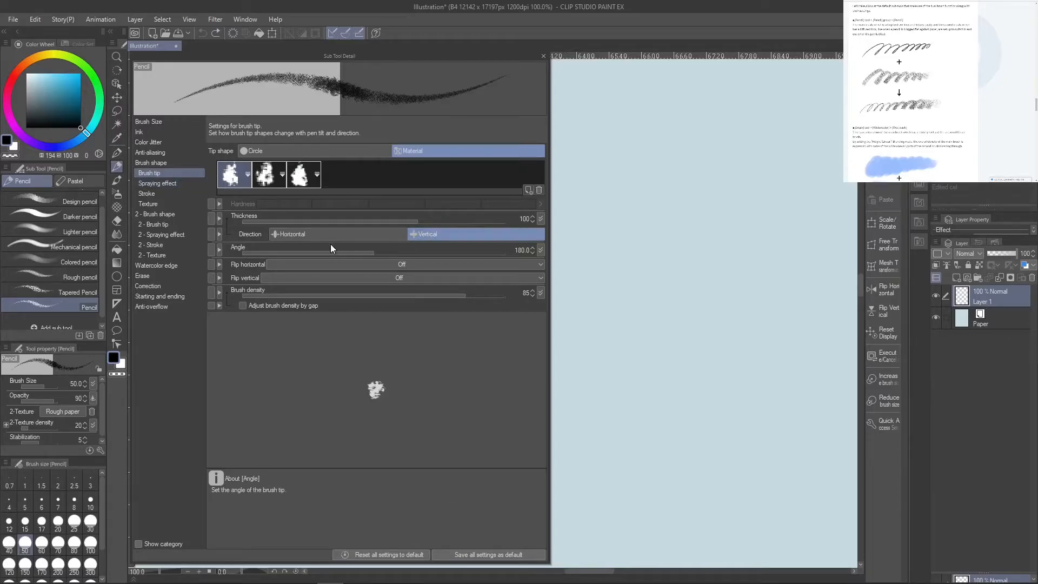
Scribble a few short Pencil test lines beside the settings and undo them
mouse_move(630, 198)
mouse_down()
mouse_move(626, 215)
mouse_move(679, 281)
mouse_move(666, 224)
mouse_move(728, 155)
mouse_move(587, 208)
mouse_up()
mouse_move(483, 297)
mouse_down()
mouse_move(510, 300)
mouse_move(471, 301)
mouse_up()
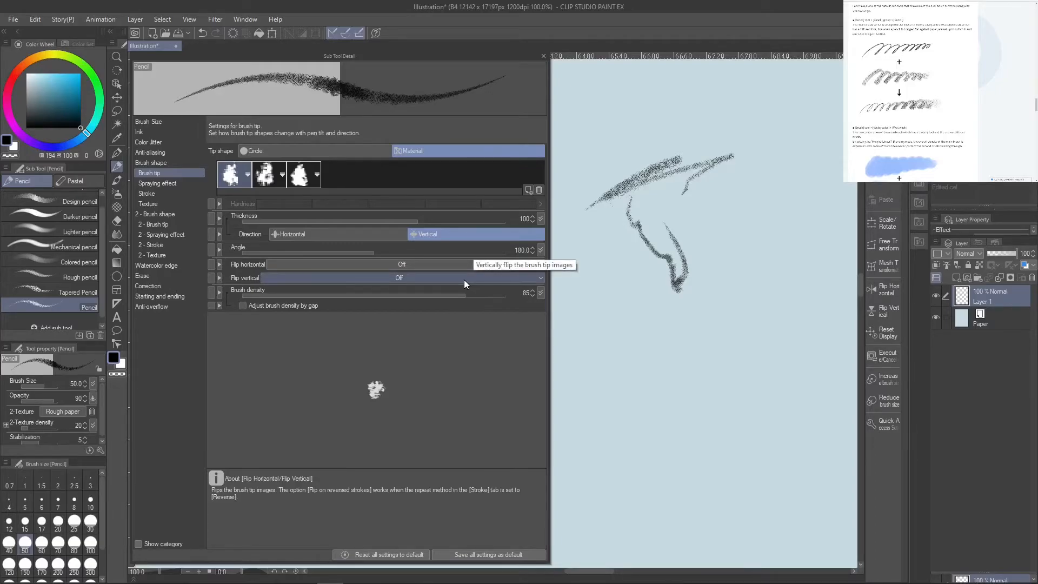
click(202, 33)
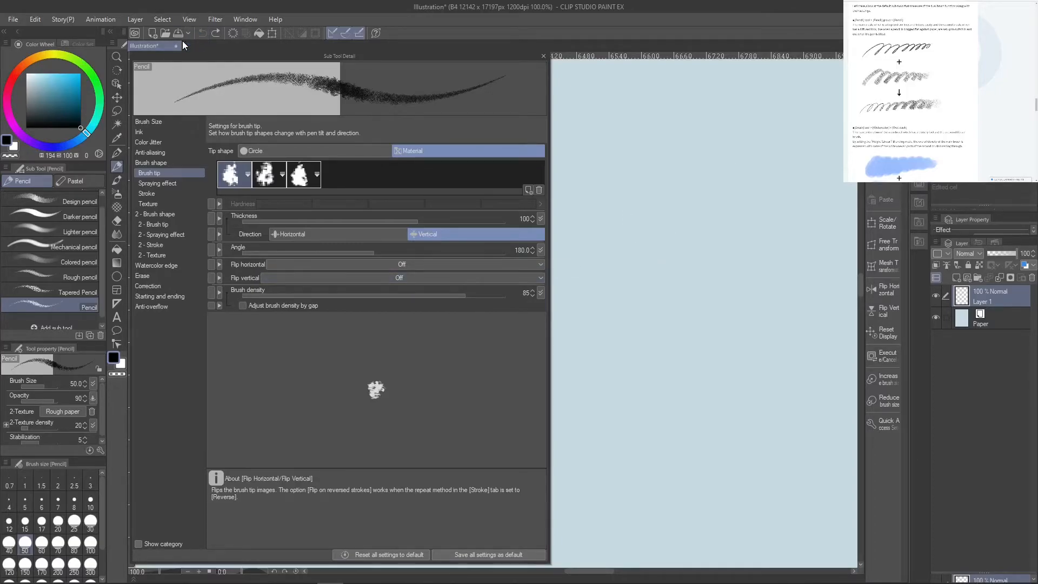
View the Pencil's Spraying effect and Stroke settings, and try a small shaded test patch before undoing it
click(168, 184)
click(164, 193)
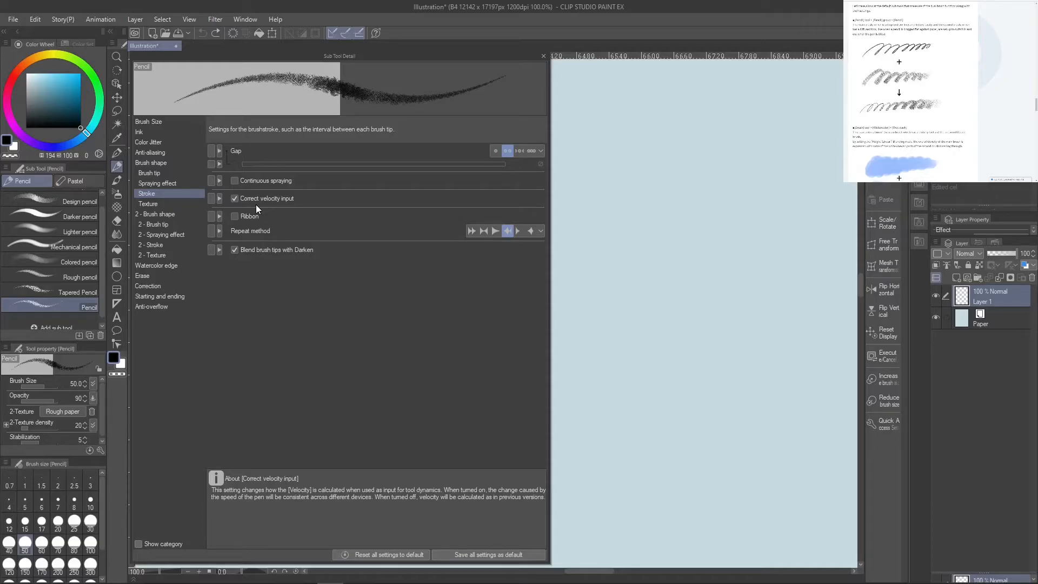
mouse_move(710, 160)
mouse_down()
mouse_move(625, 227)
mouse_move(646, 188)
mouse_up()
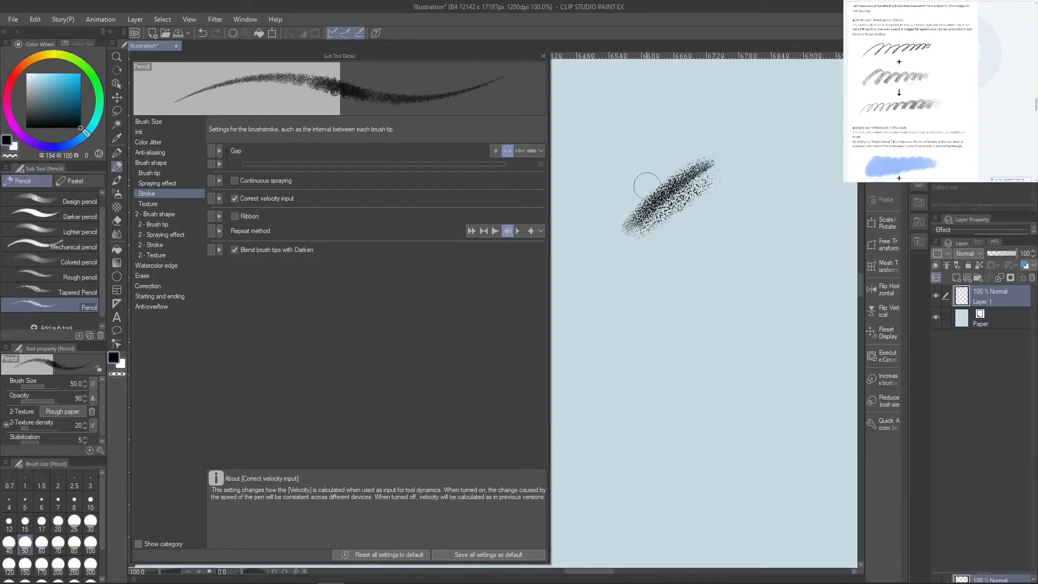
click(199, 32)
click(204, 31)
click(205, 31)
click(204, 31)
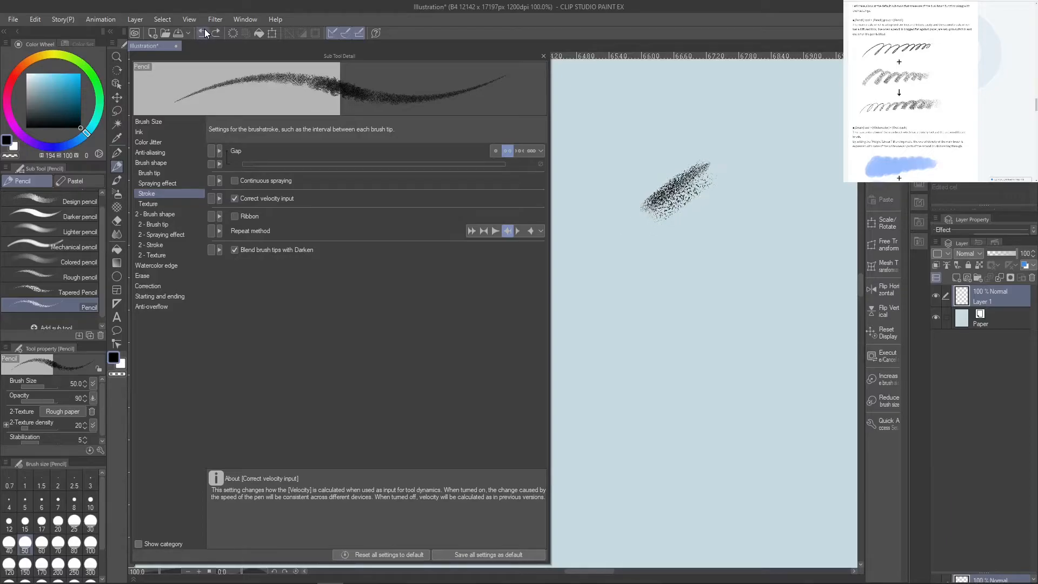
click(204, 31)
click(204, 31)
click(204, 32)
click(204, 31)
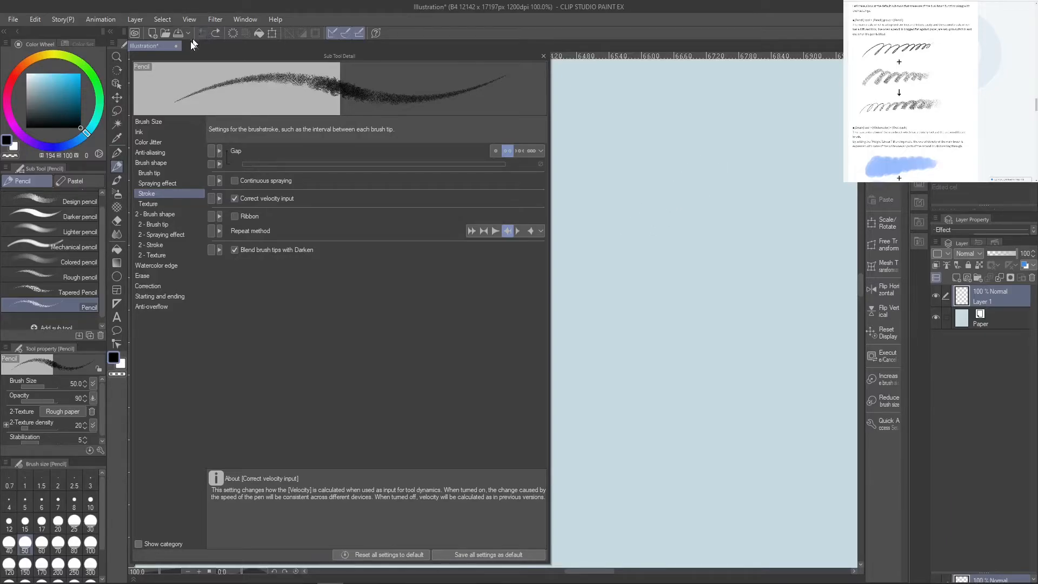
View the Pencil's Texture and Brush shape settings, and return to its dual brush shape settings
click(159, 203)
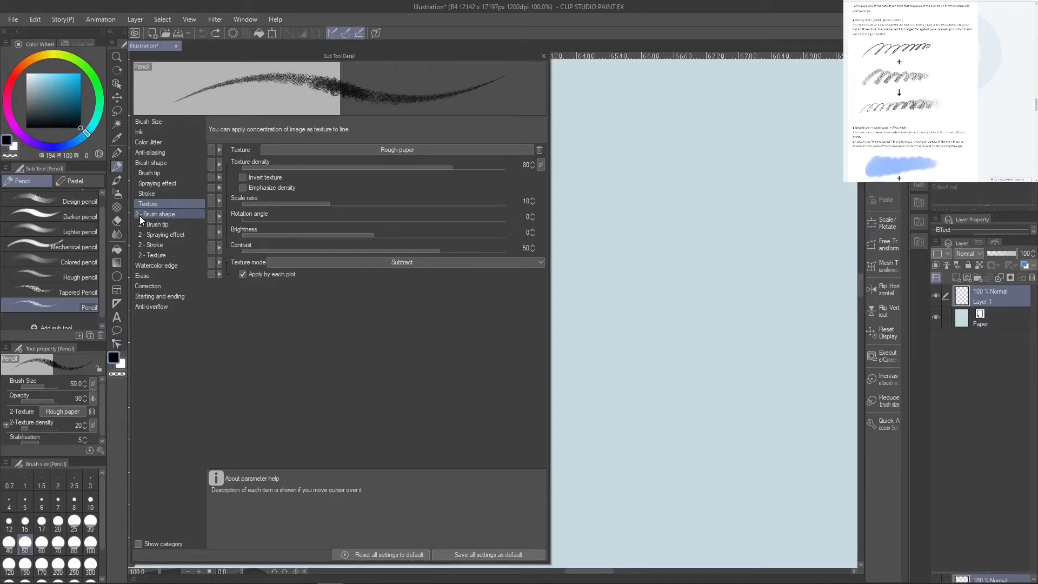
click(139, 215)
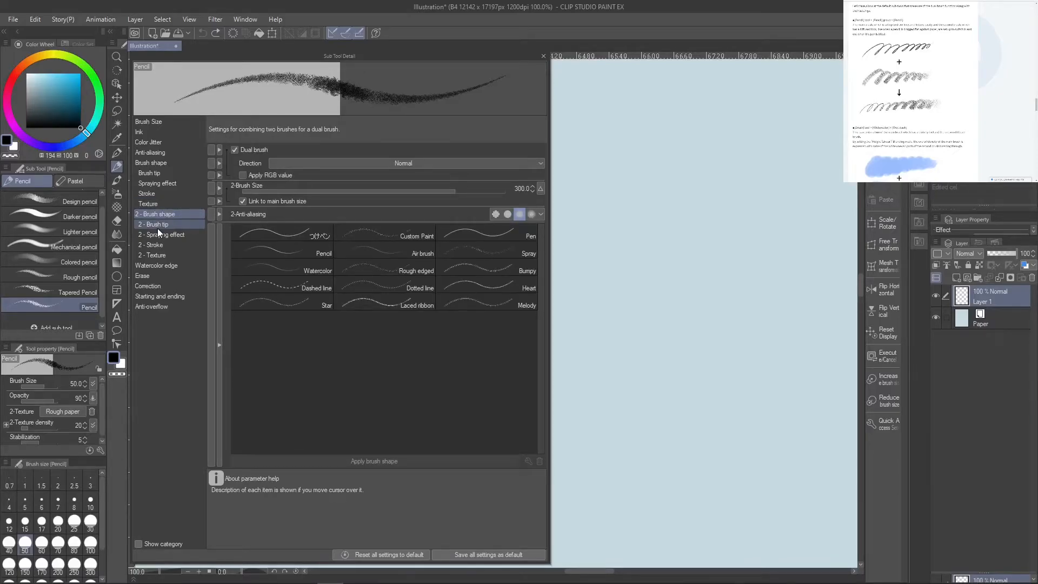
click(184, 163)
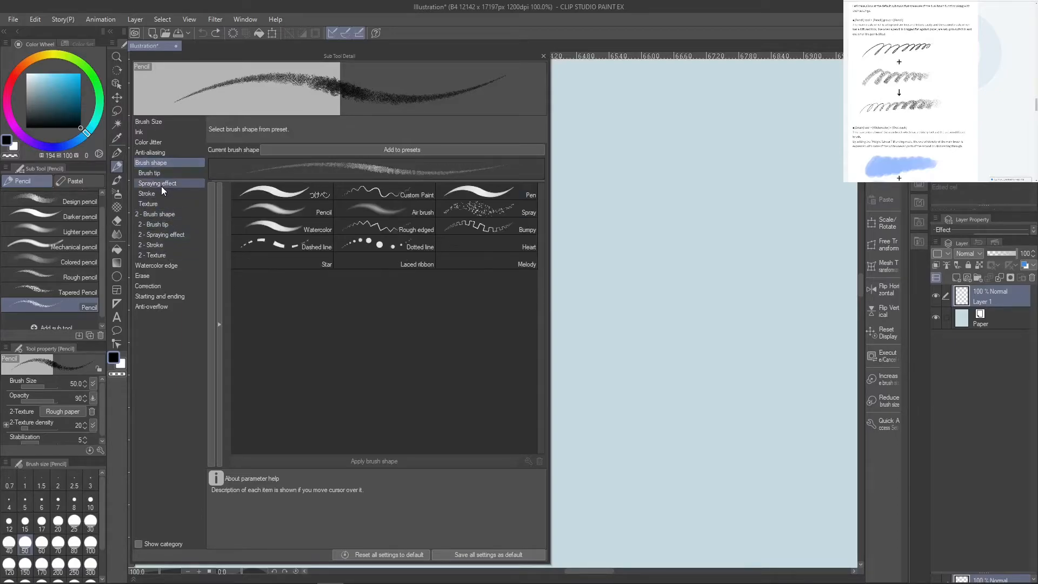
click(171, 215)
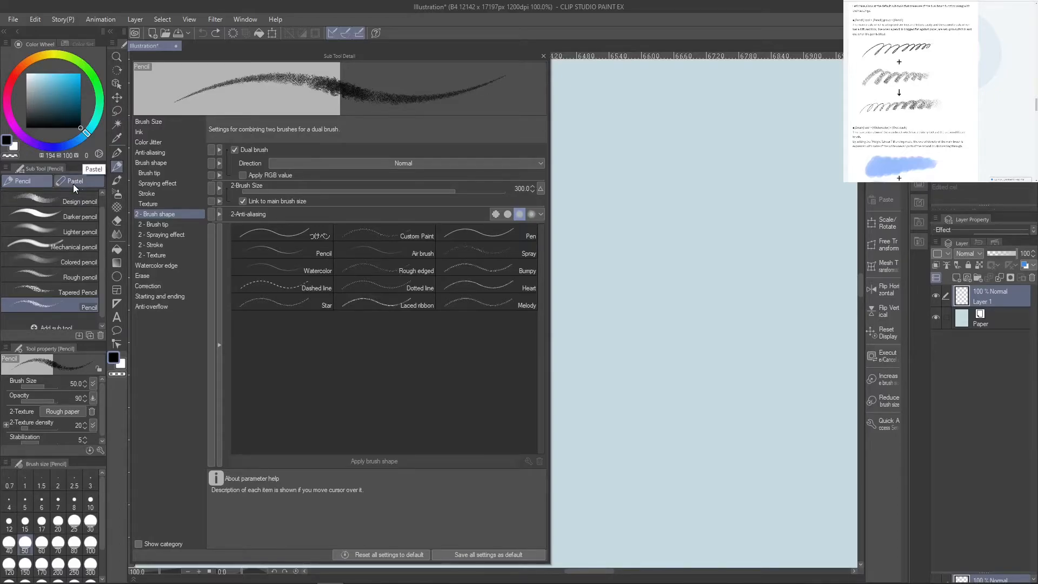
Switch to the つけペン pen and apply the Pen and Custom Paint presets as its second brush shape, ending on Pen
key(p)
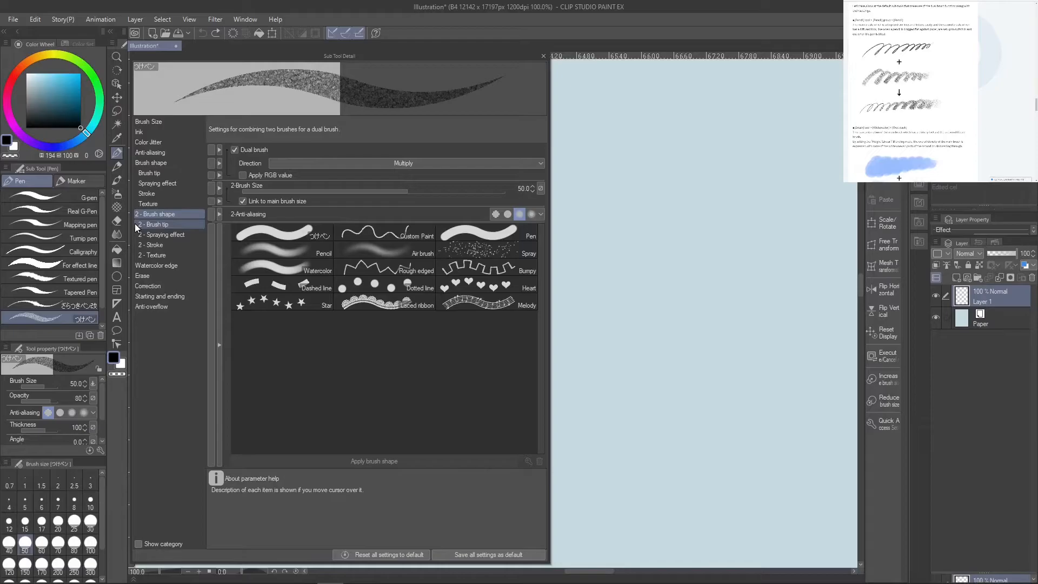
click(500, 238)
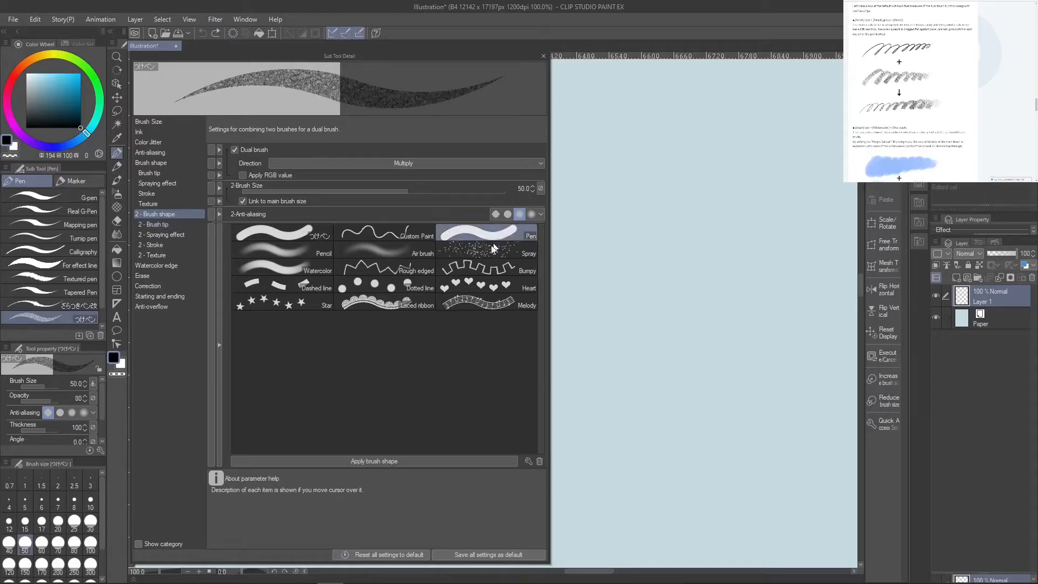
click(398, 459)
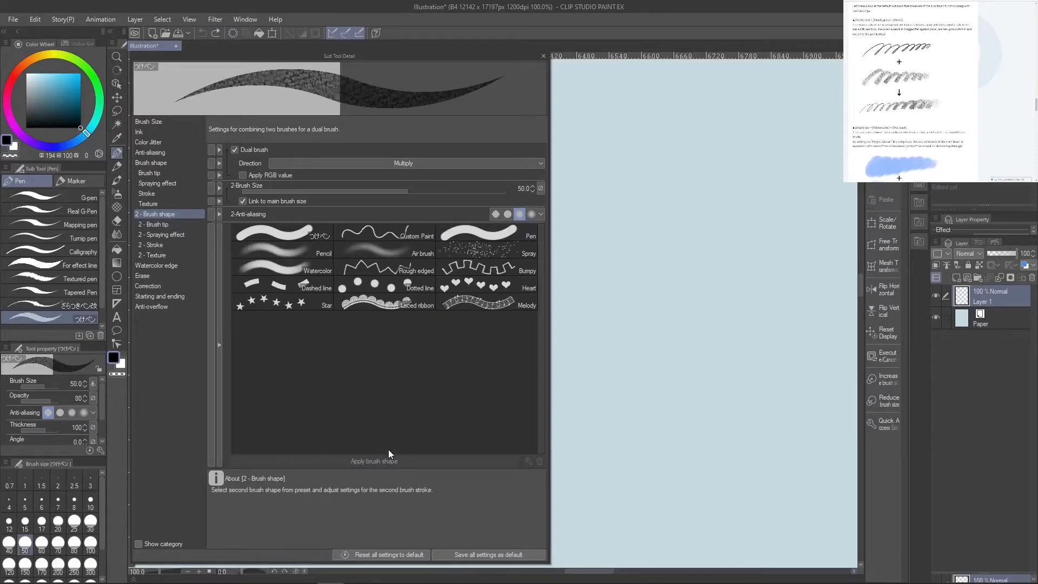
click(351, 458)
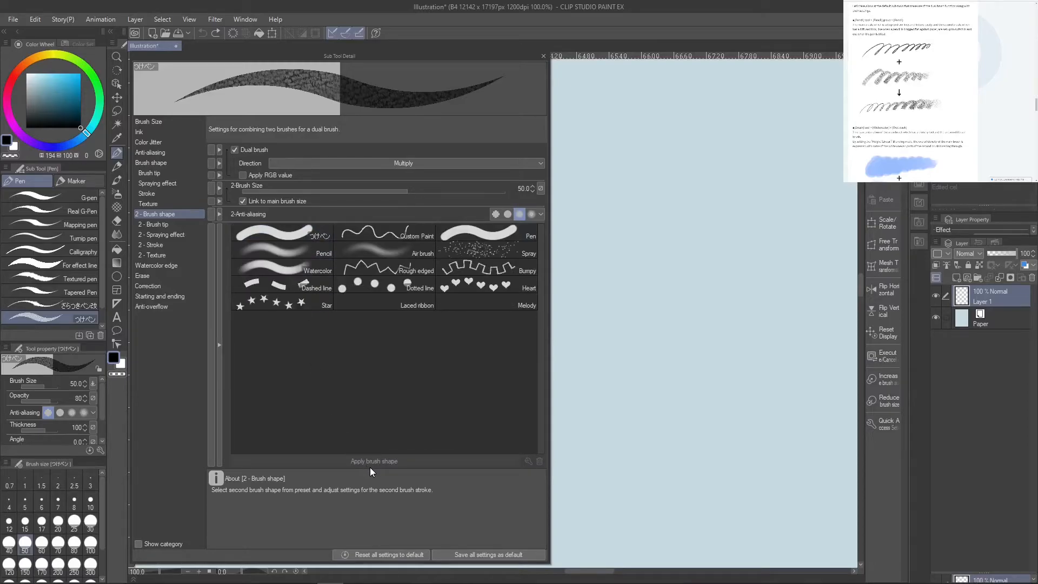
click(381, 235)
click(381, 462)
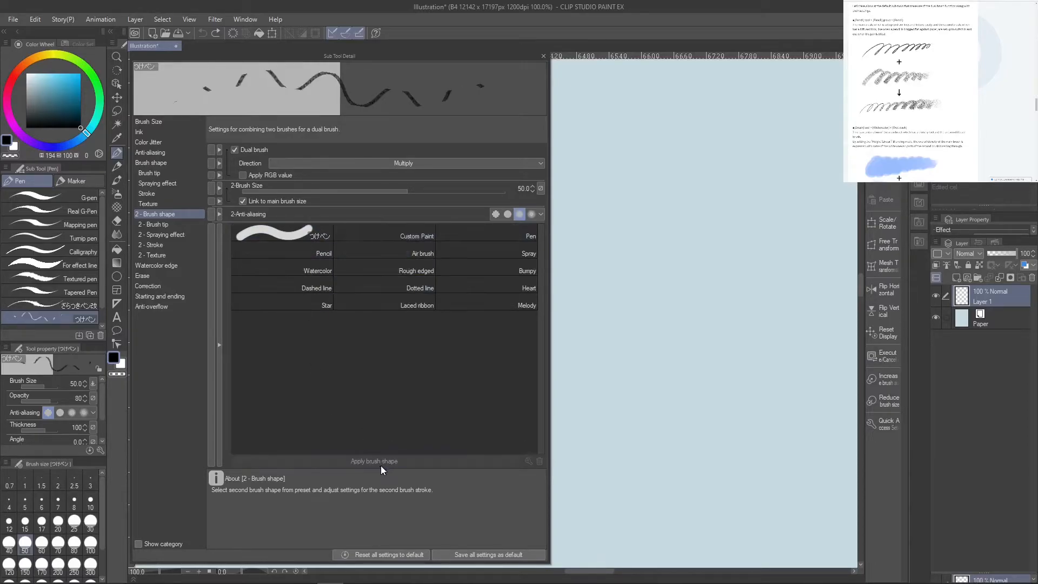
click(478, 232)
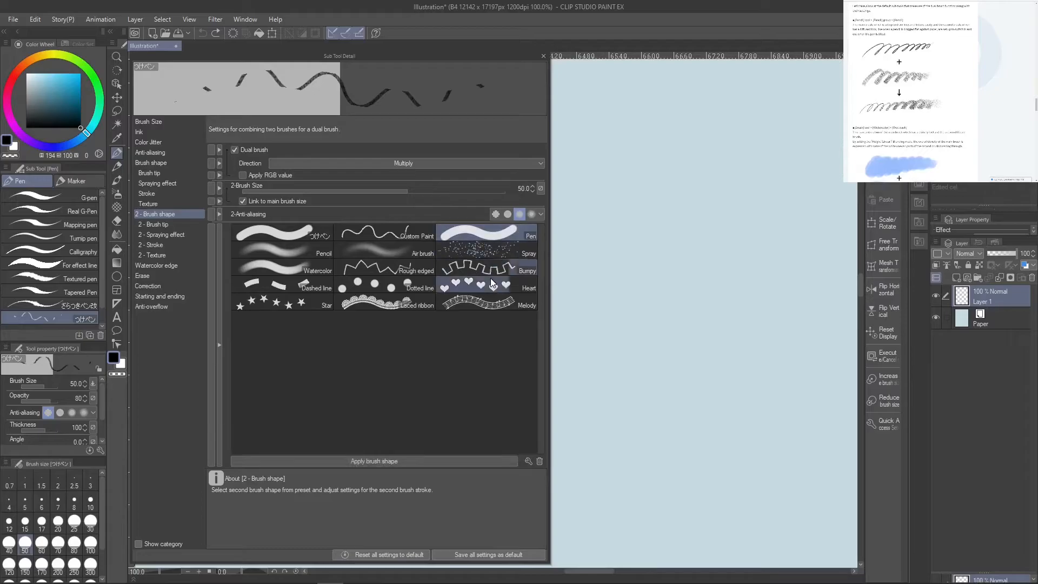
click(387, 463)
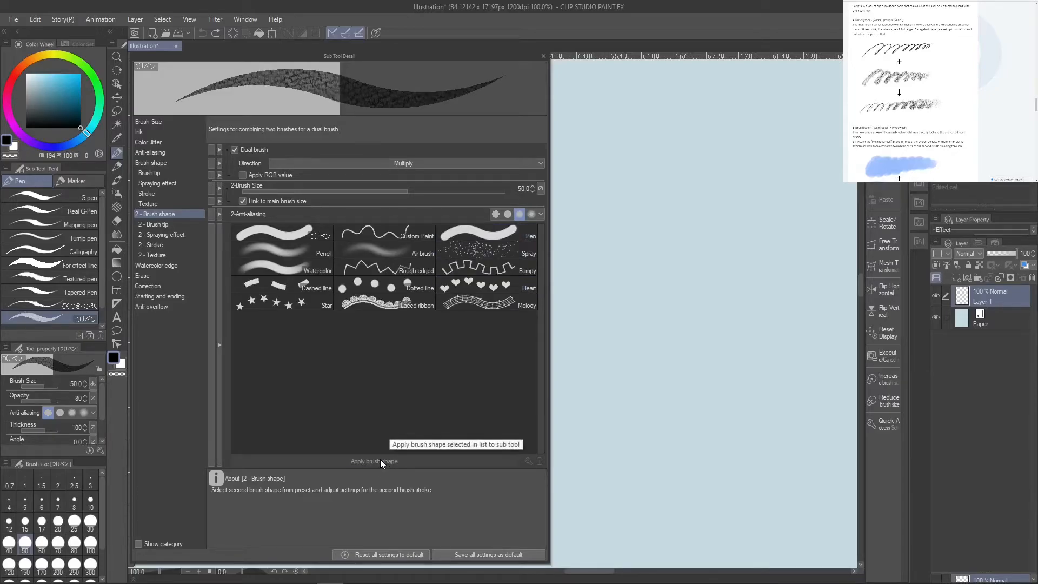
Return to the Pencil and view its second brush's tip, spraying effect, stroke, texture and shape settings
click(117, 166)
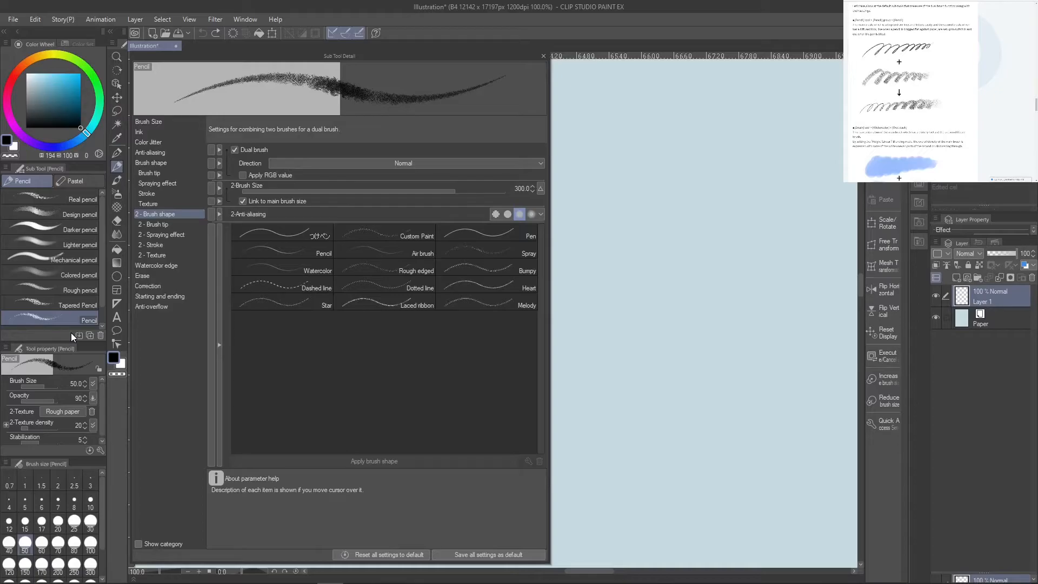
click(149, 224)
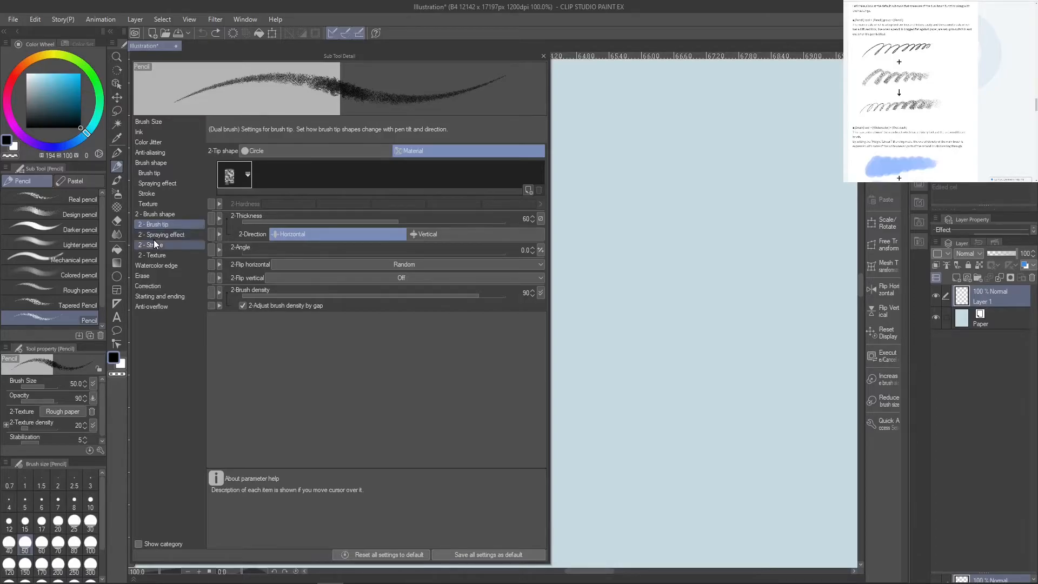
click(158, 236)
click(160, 245)
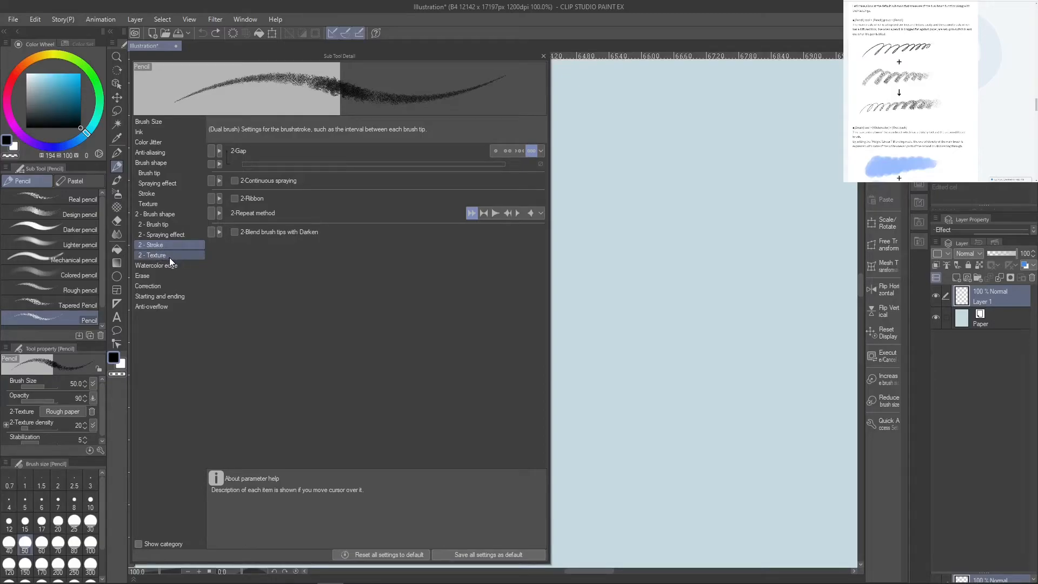
click(167, 257)
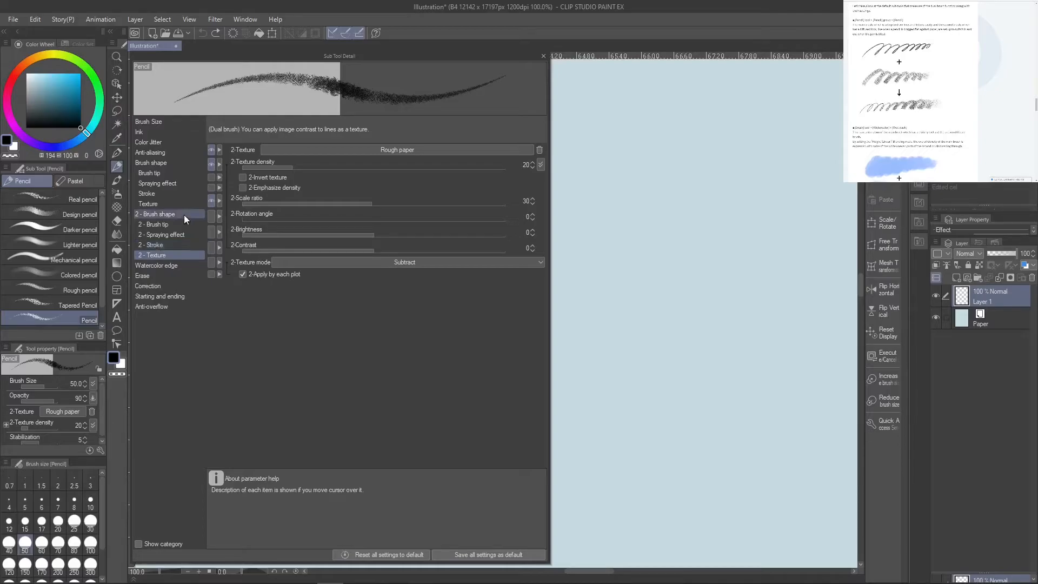
click(168, 214)
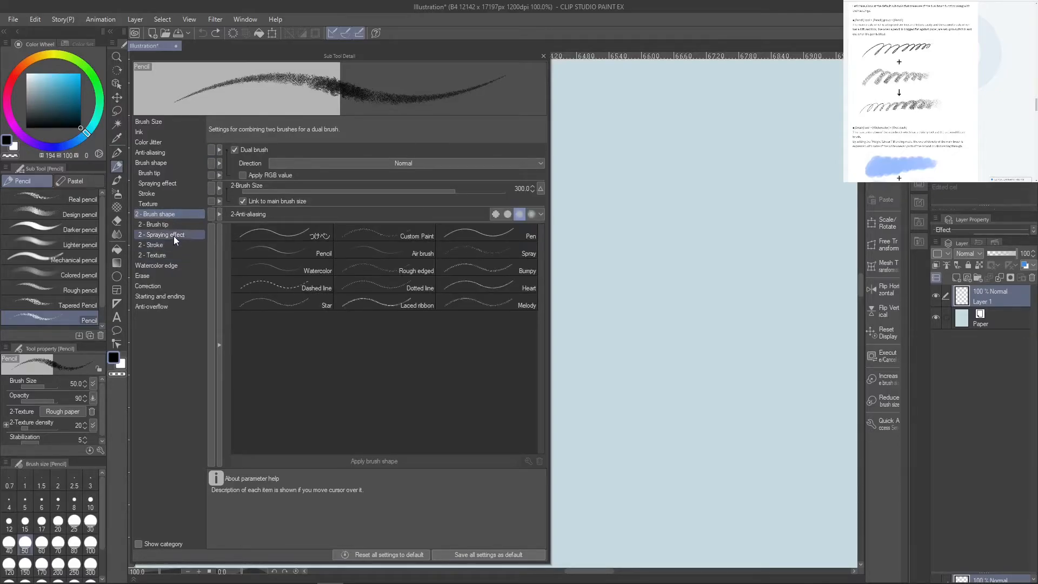
click(174, 224)
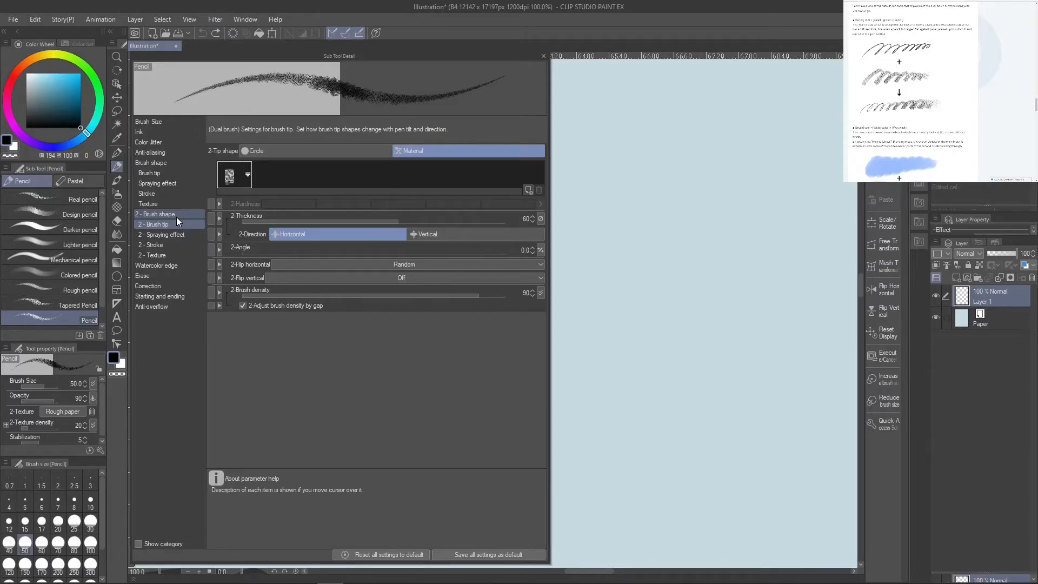
Review the Pencil's Brush Size, Ink, Color Jitter and Anti-aliasing settings
click(178, 132)
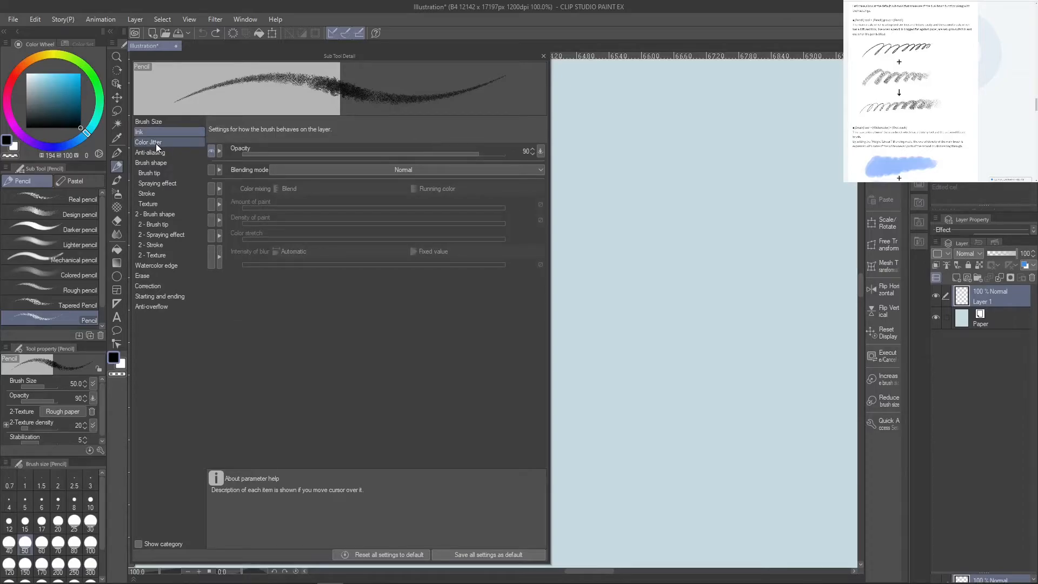
click(180, 124)
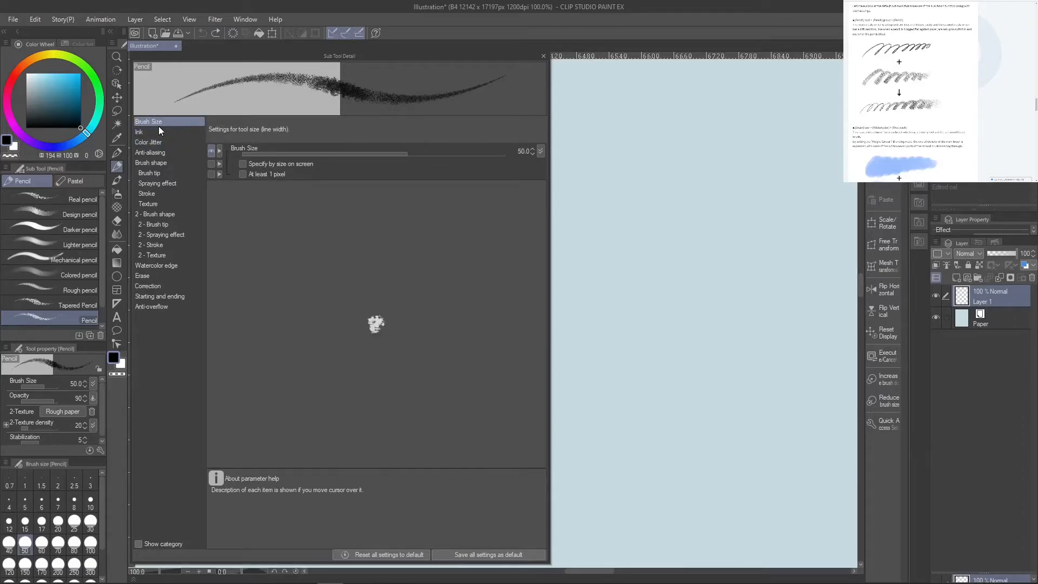
click(166, 133)
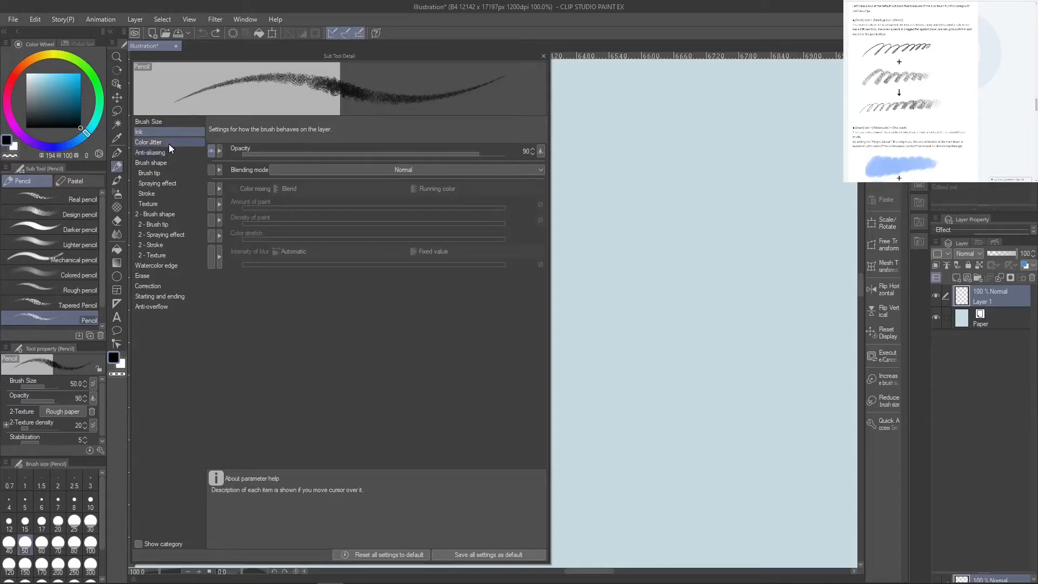
click(168, 143)
click(171, 161)
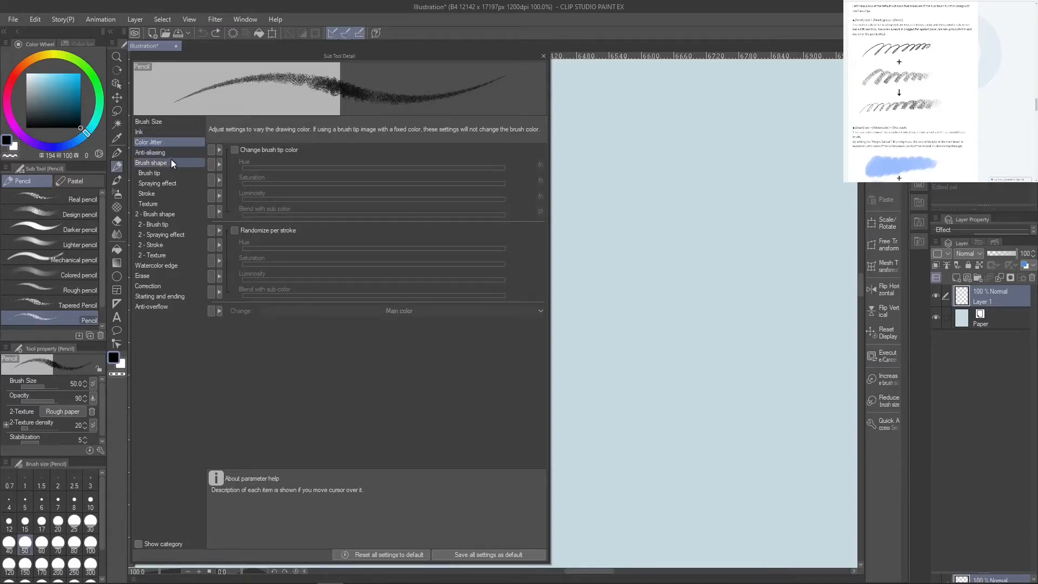
click(171, 152)
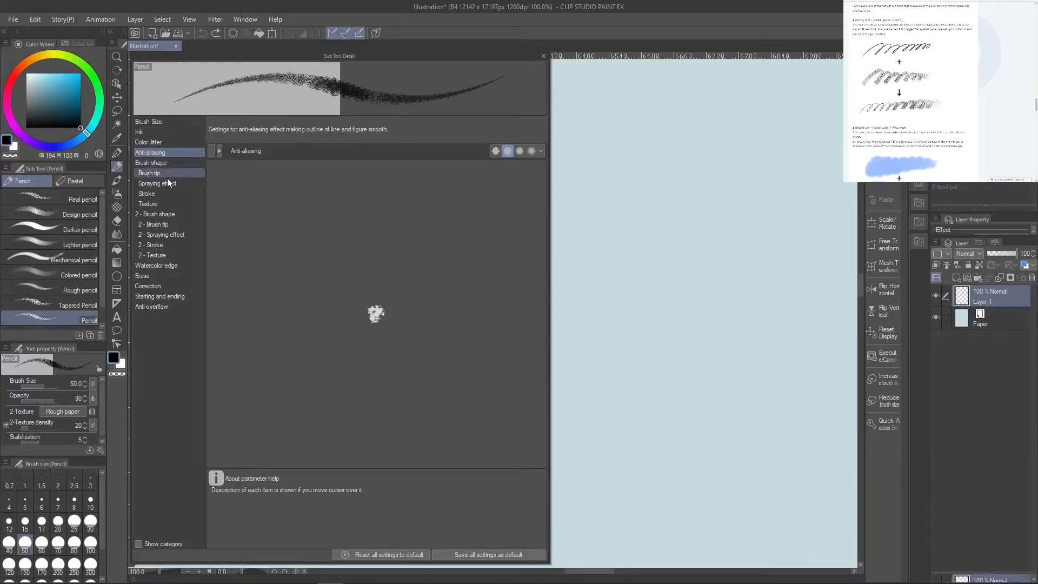
Review the Pencil's main Brush tip, Spraying effect, Stroke and Texture settings
click(152, 173)
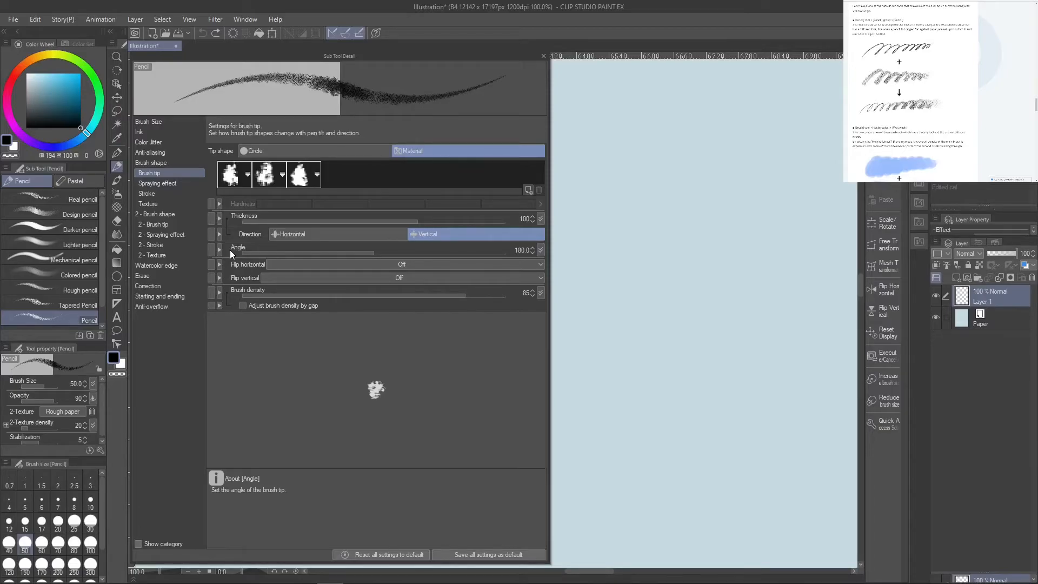
click(180, 182)
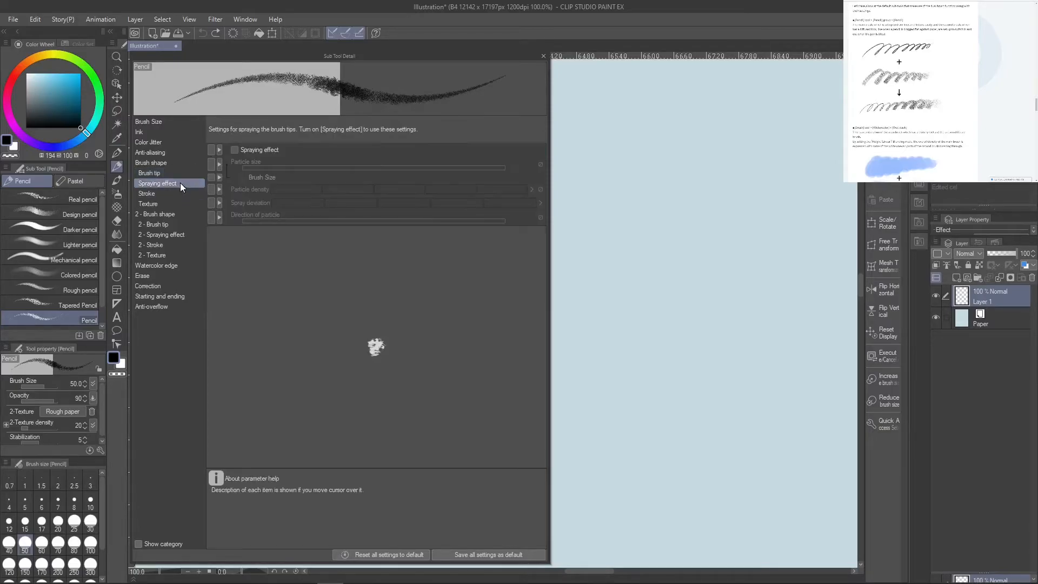
click(176, 194)
click(175, 205)
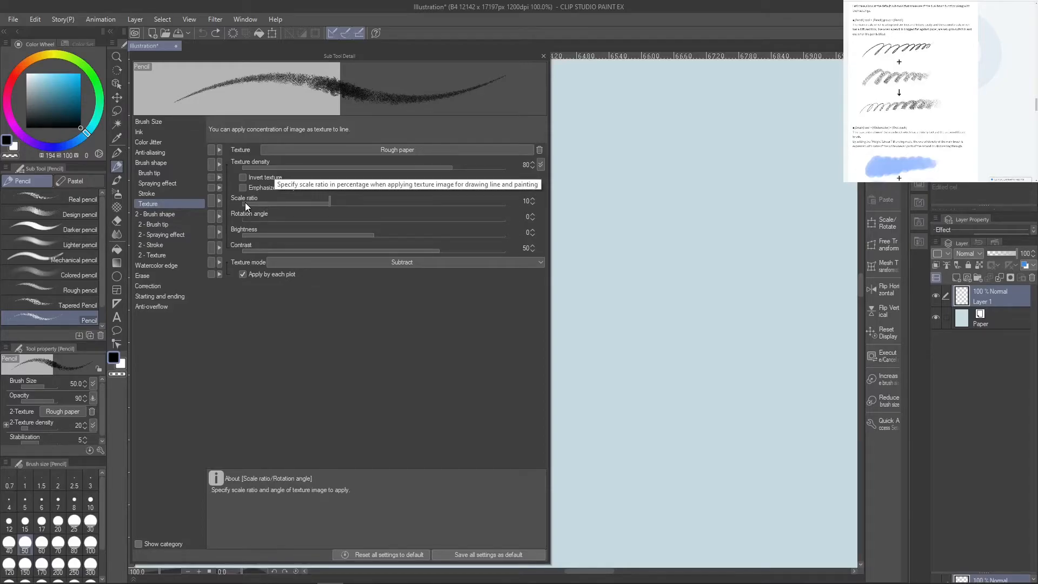
Examine the dynamics of the second brush's size in the Pencil's dual brush settings
click(182, 214)
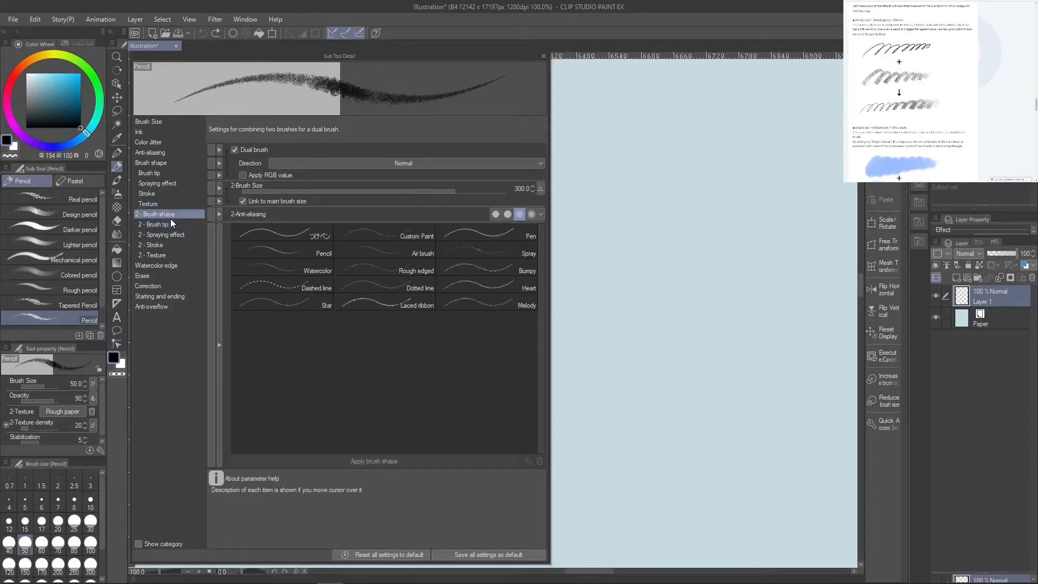
click(541, 190)
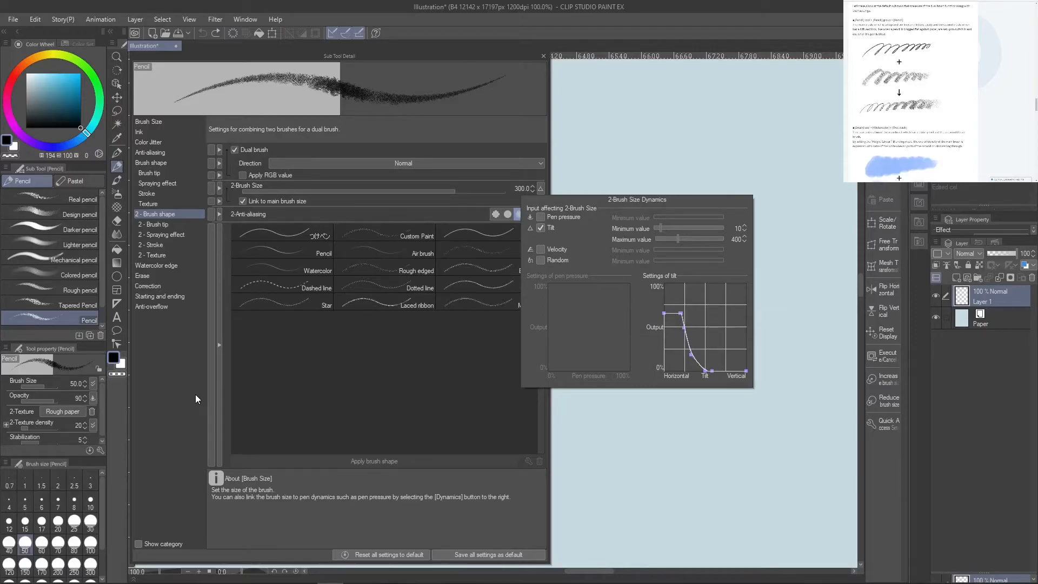
click(540, 188)
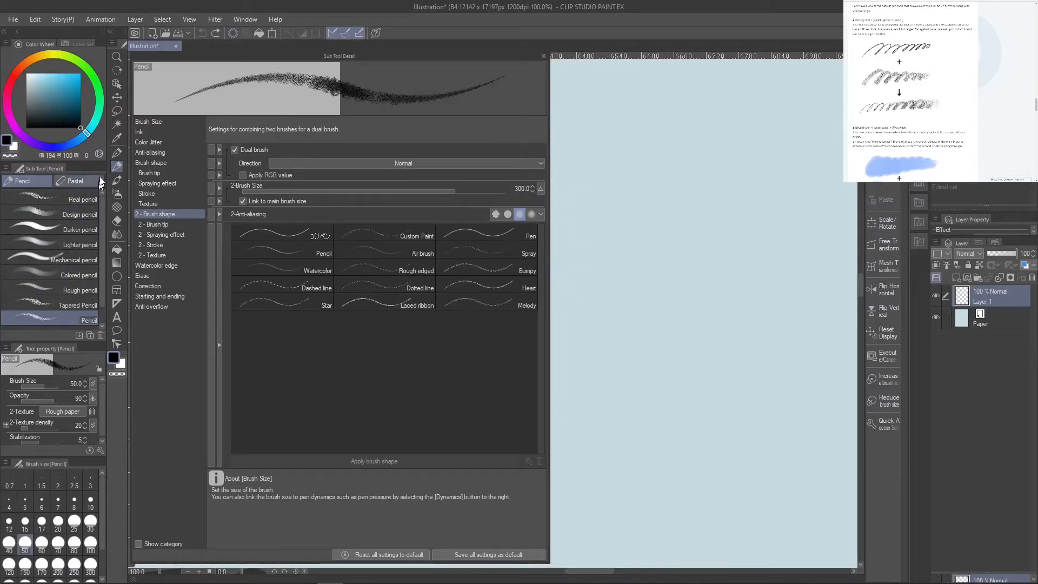
Switch to the つけペン pen, link its 2-Brush Size to pen pressure and set the dual brush blending to Normal
click(117, 155)
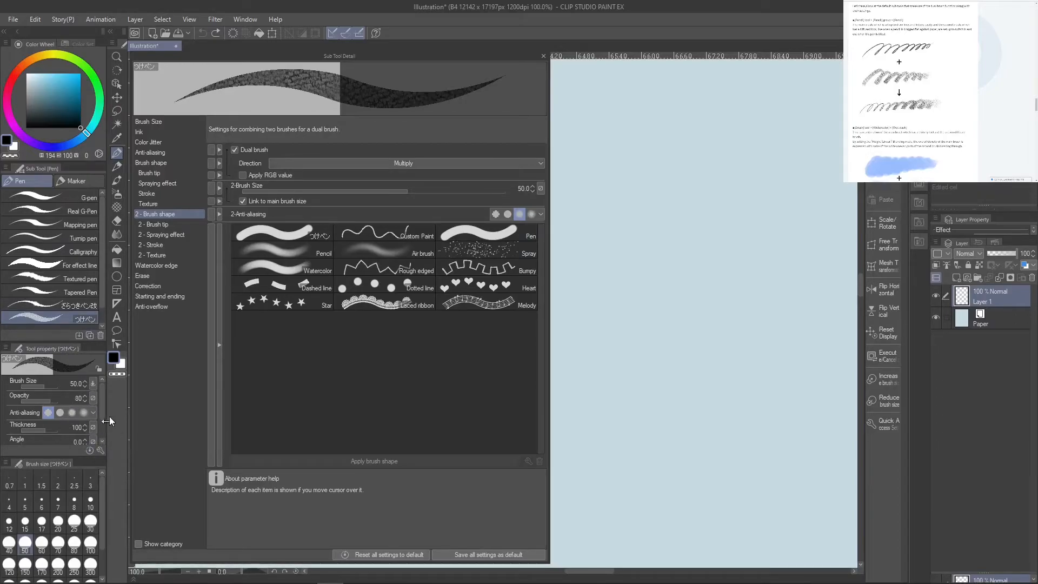
click(540, 189)
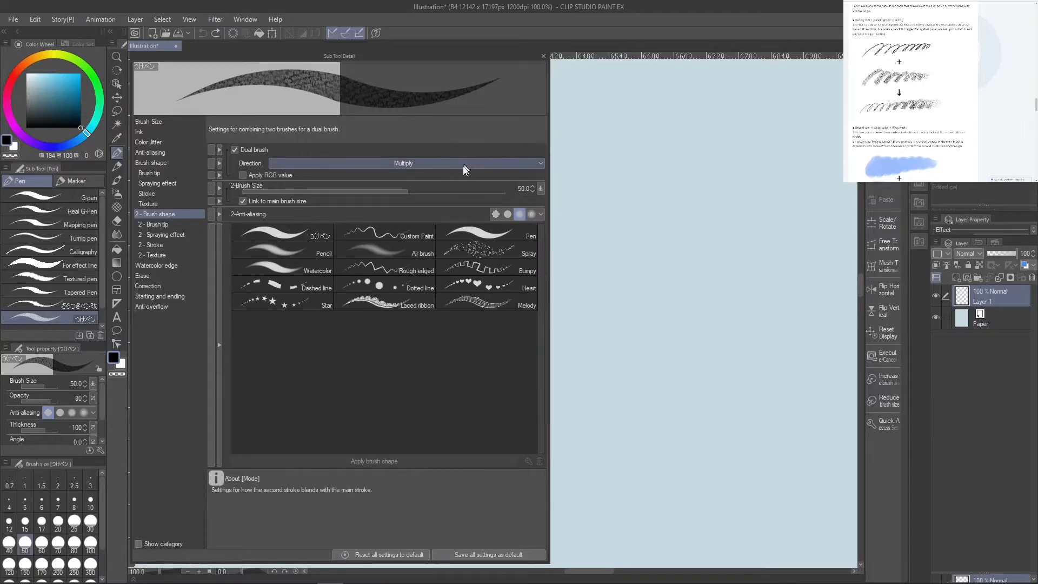
click(480, 164)
click(435, 176)
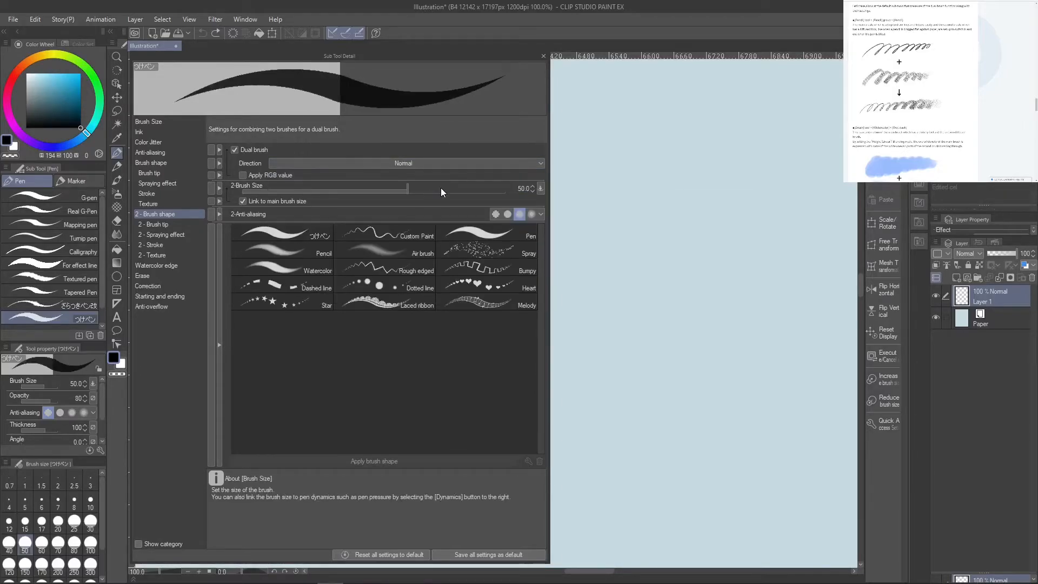
Draw one long winding test stroke with the つけペン pen on the canvas and undo it
mouse_move(715, 154)
mouse_down()
mouse_move(674, 163)
mouse_move(659, 228)
mouse_move(619, 297)
mouse_move(635, 384)
mouse_move(719, 310)
mouse_move(791, 158)
mouse_up()
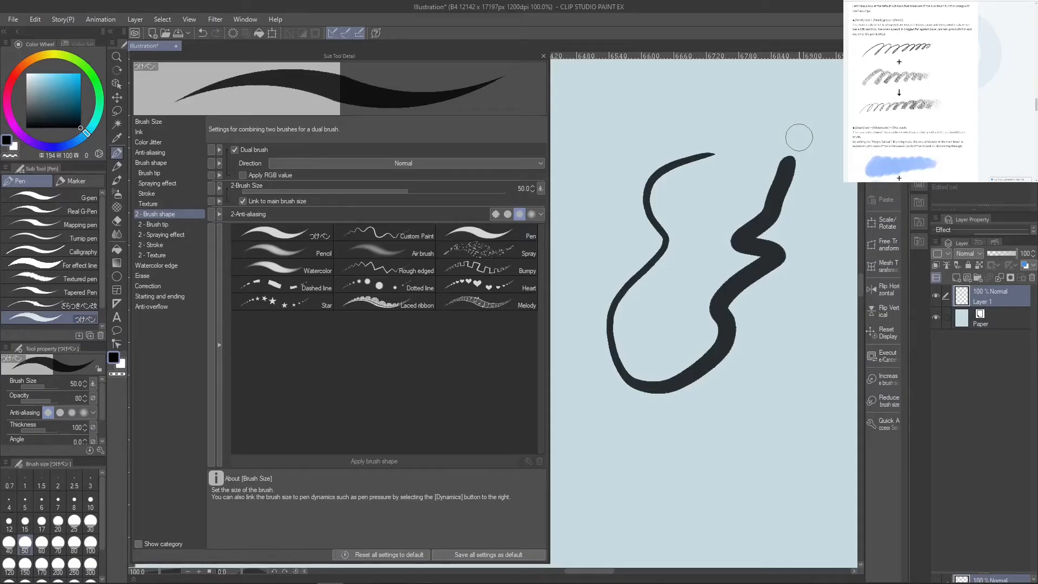
click(199, 31)
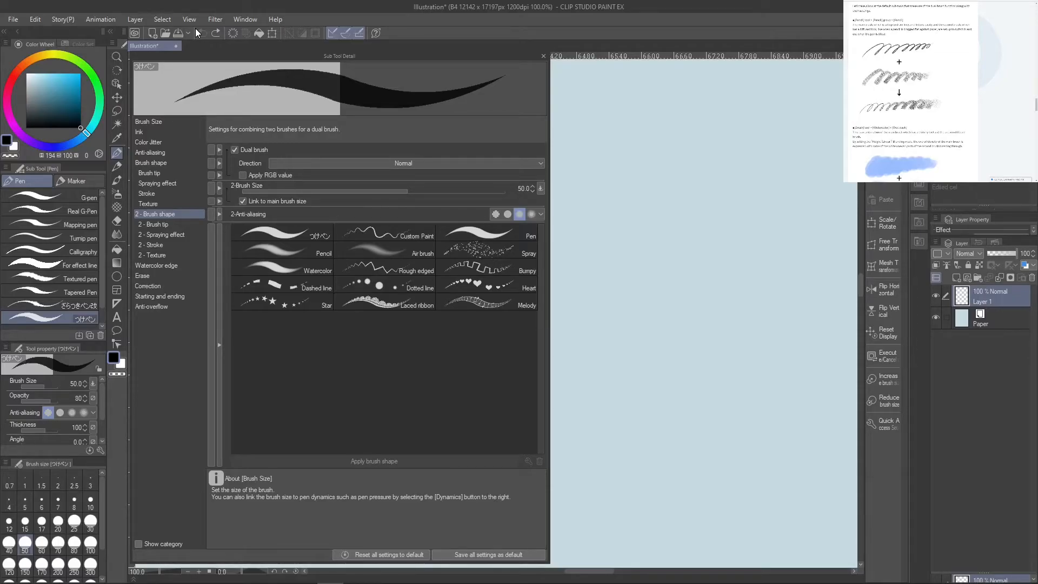
View the つけペン pen's second brush settings for texture, shape, tip and spraying effect
click(183, 252)
click(183, 216)
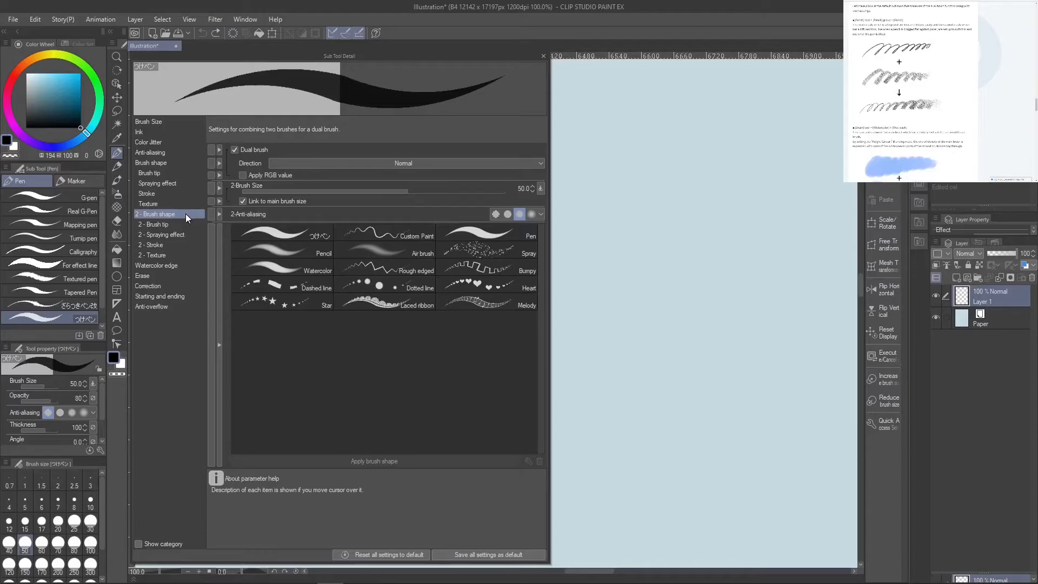
click(182, 224)
click(180, 232)
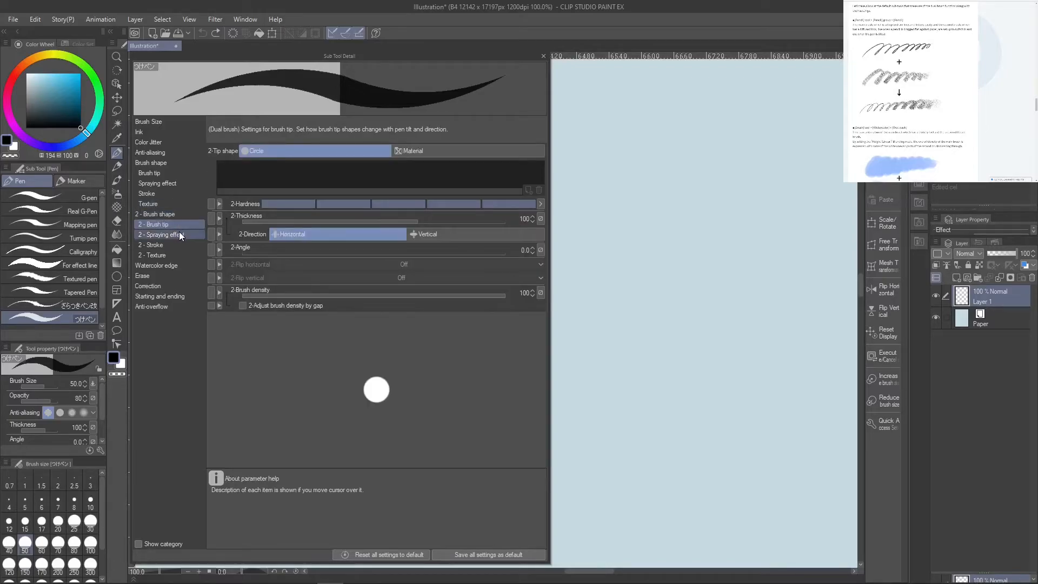
Review the つけペン pen's main and second brush settings for size, color jitter, anti-aliasing, shape, tip, stroke and texture
click(176, 243)
click(176, 255)
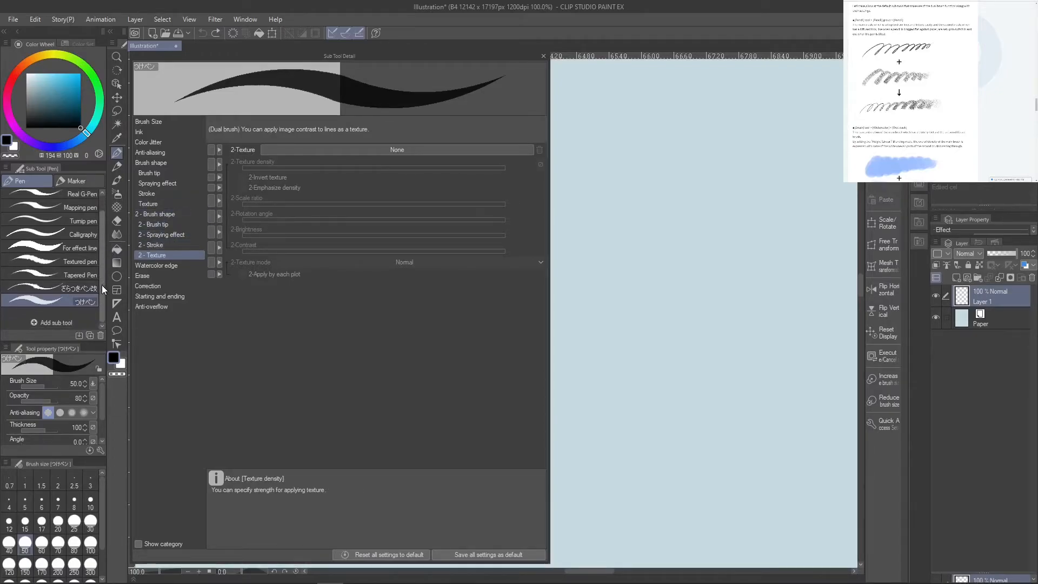
scroll(103, 255, down, 1)
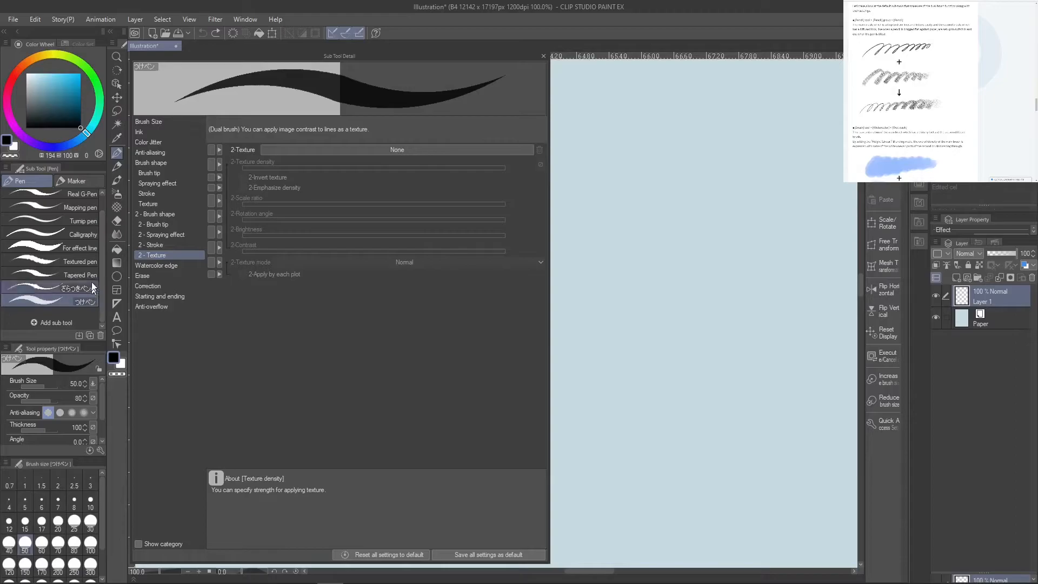
click(180, 125)
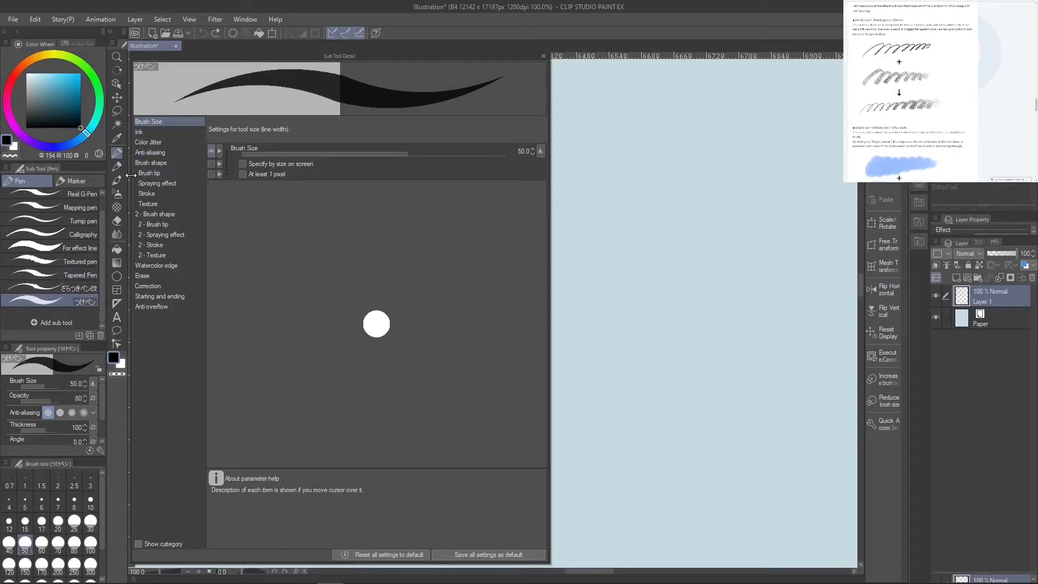
click(172, 141)
click(166, 152)
click(164, 162)
click(162, 173)
click(166, 161)
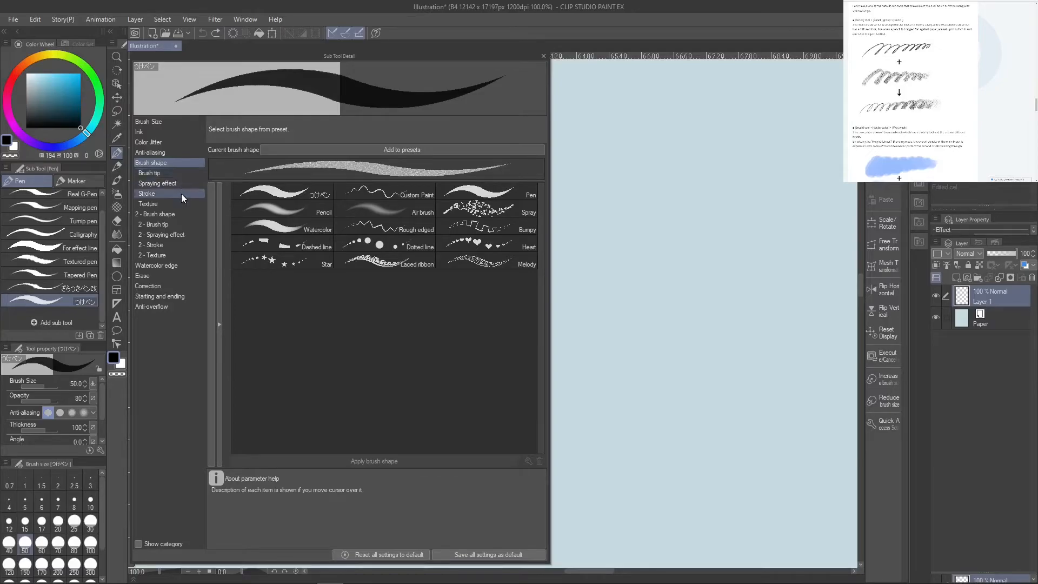
click(162, 204)
click(166, 254)
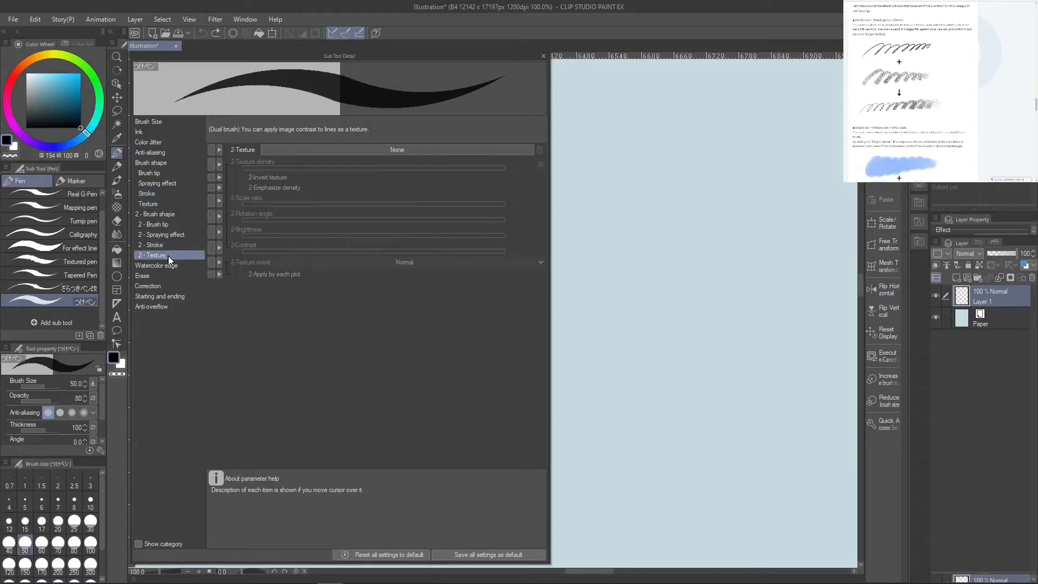
click(183, 205)
Apply the Air brush preset as the つけペン pen's second brush shape, leaving the dual brush blending at Normal
click(191, 213)
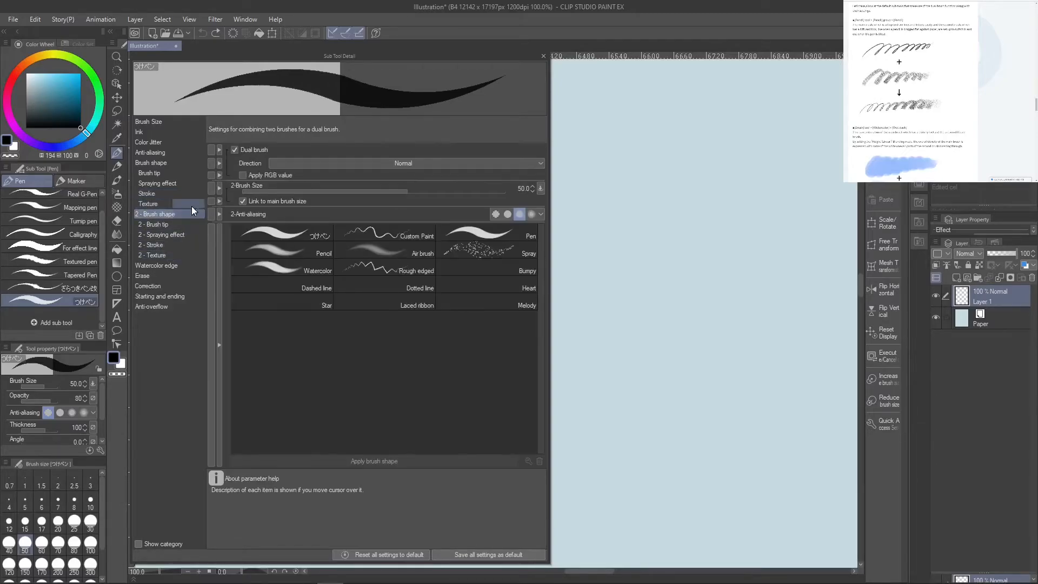
click(406, 163)
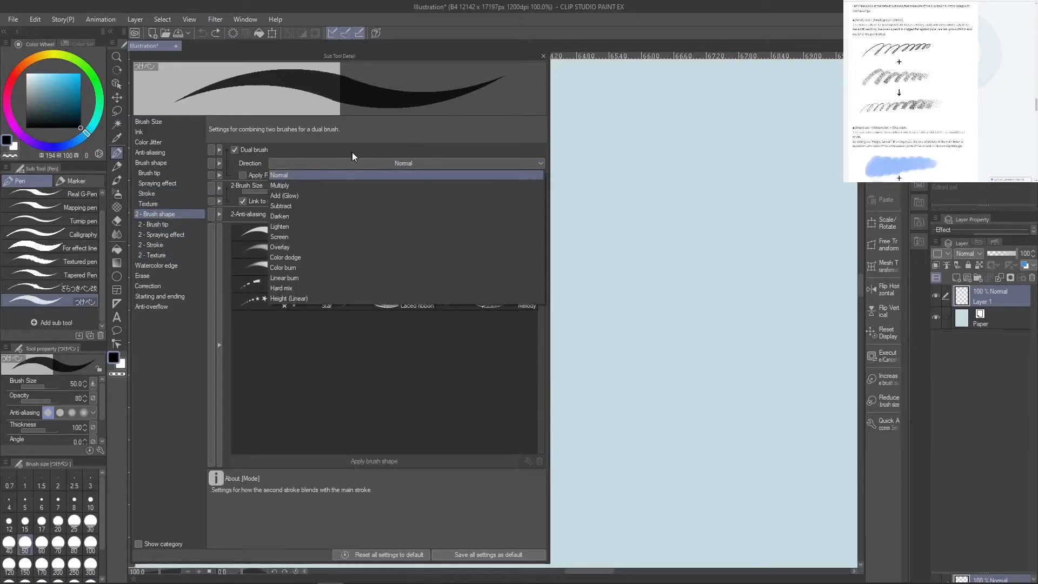
click(358, 167)
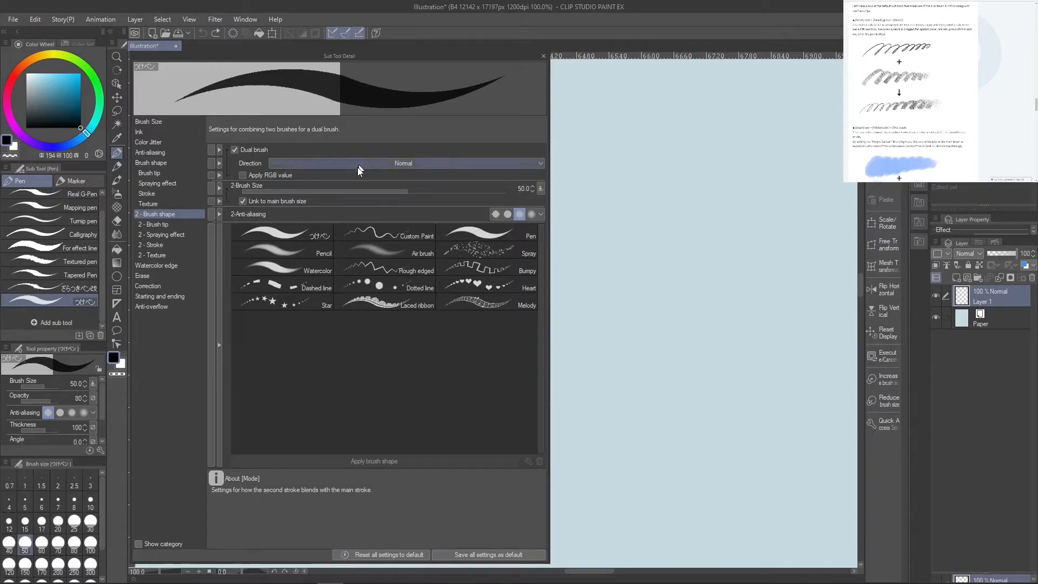
click(416, 250)
click(360, 461)
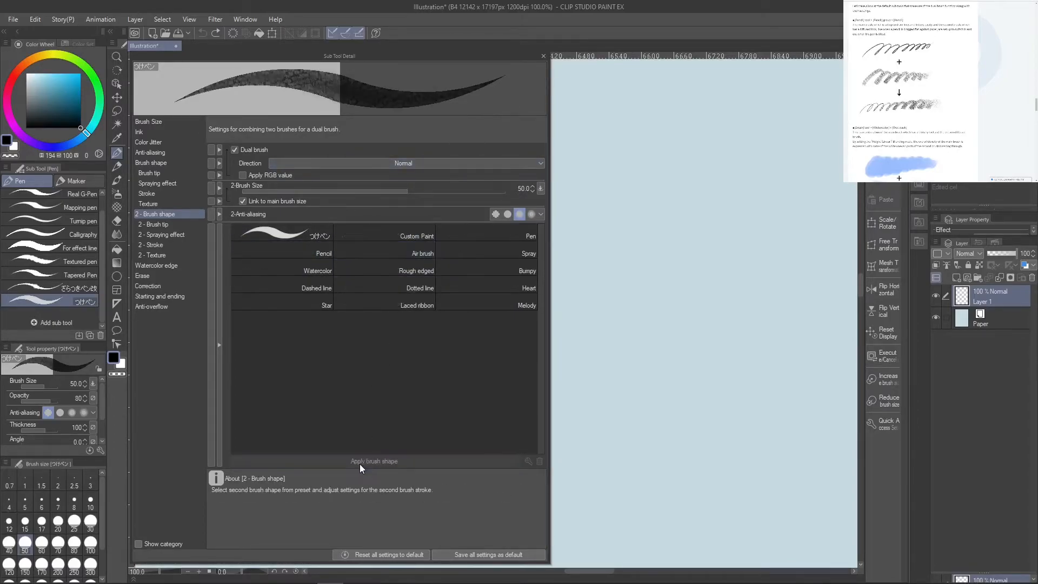
Set the second brush's tip to the Charcoal 01 material and reduce its brush density
click(191, 223)
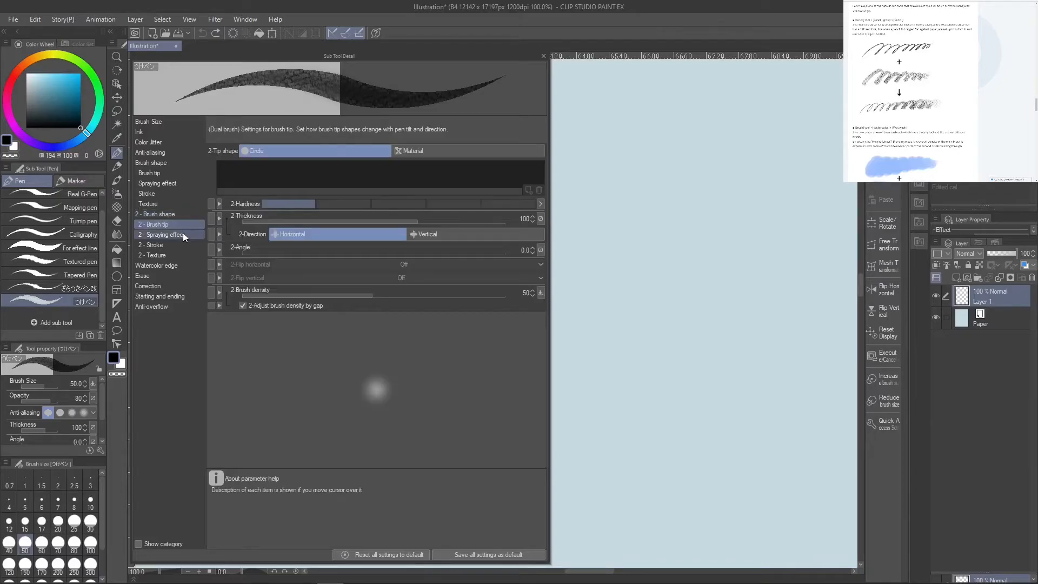
click(450, 151)
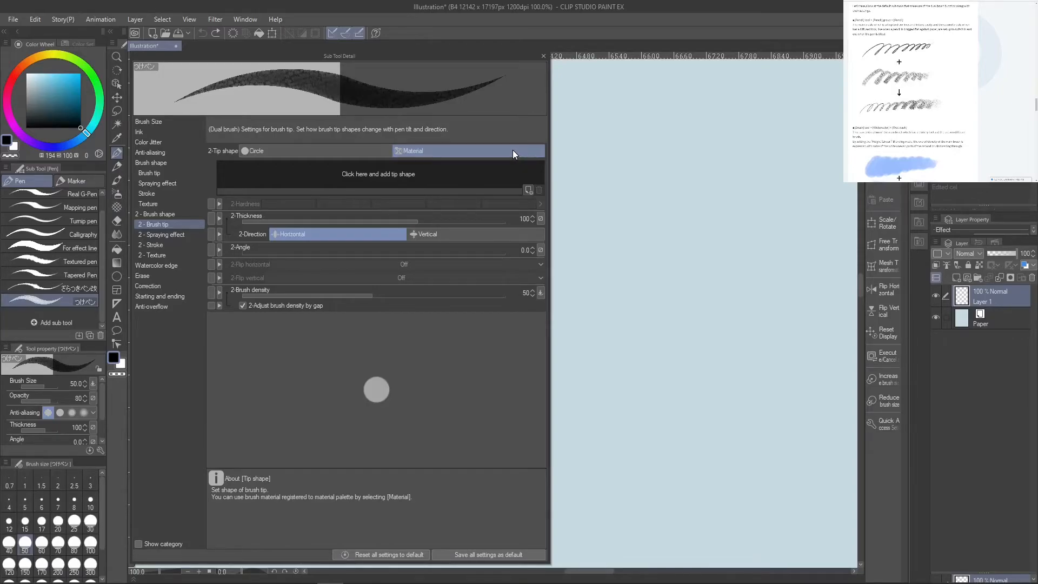
click(489, 176)
drag(736, 250, 731, 281)
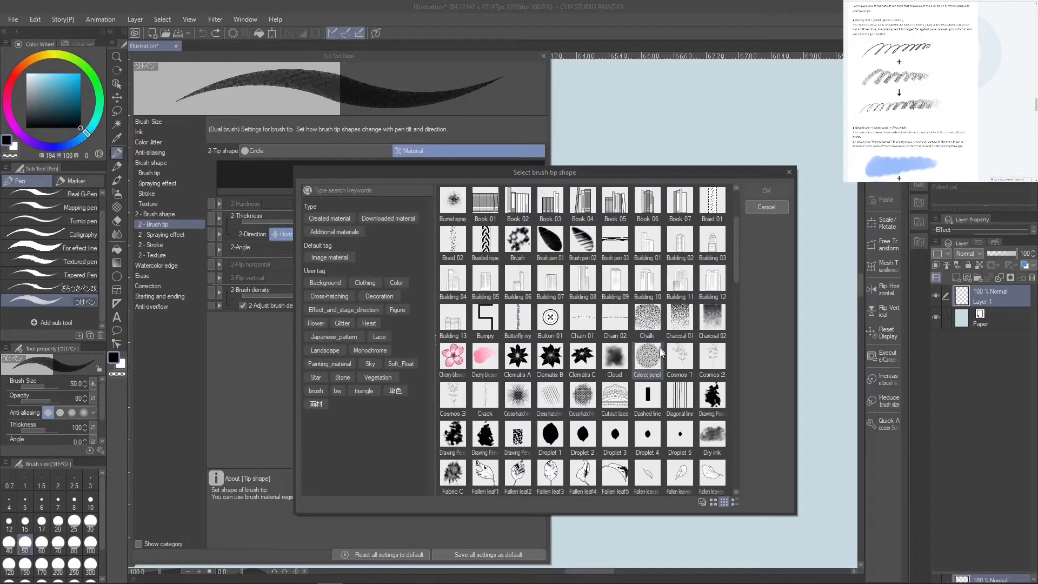
click(683, 320)
double_click(684, 319)
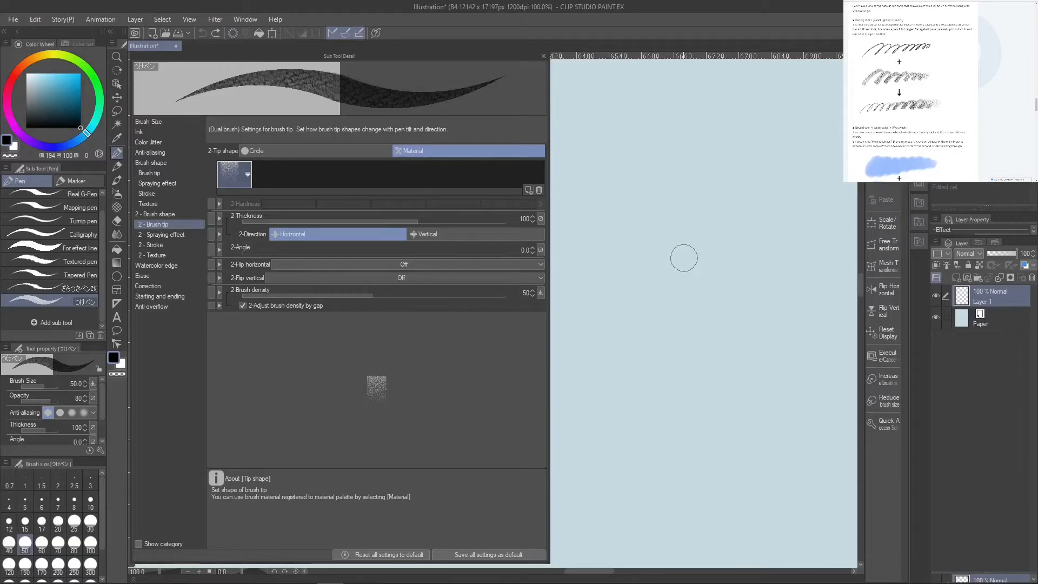
drag(466, 292, 324, 287)
Enable the second brush's spraying effect and set its particle size to 25.8
click(165, 234)
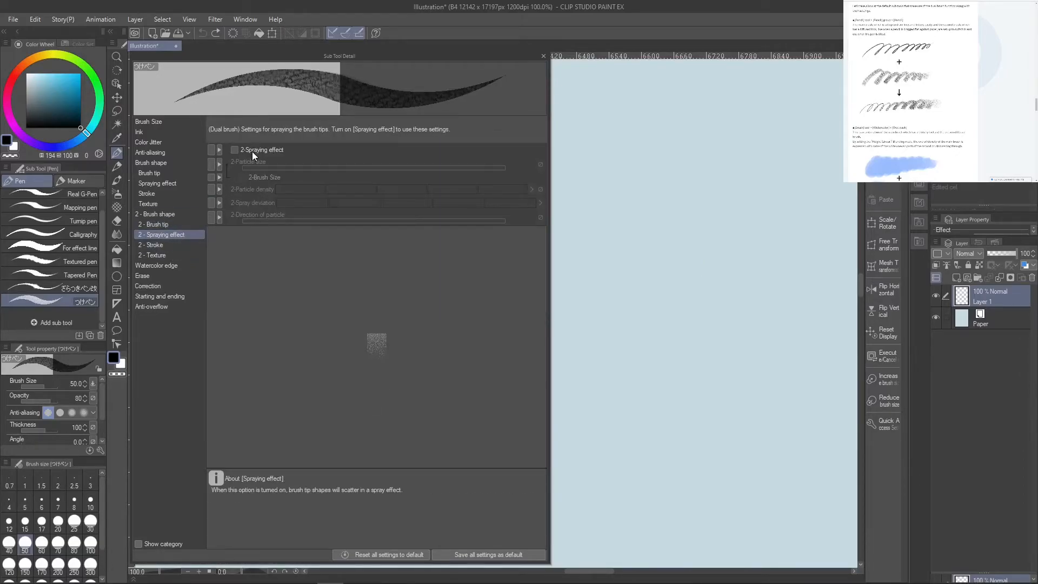
click(234, 149)
drag(418, 170, 384, 172)
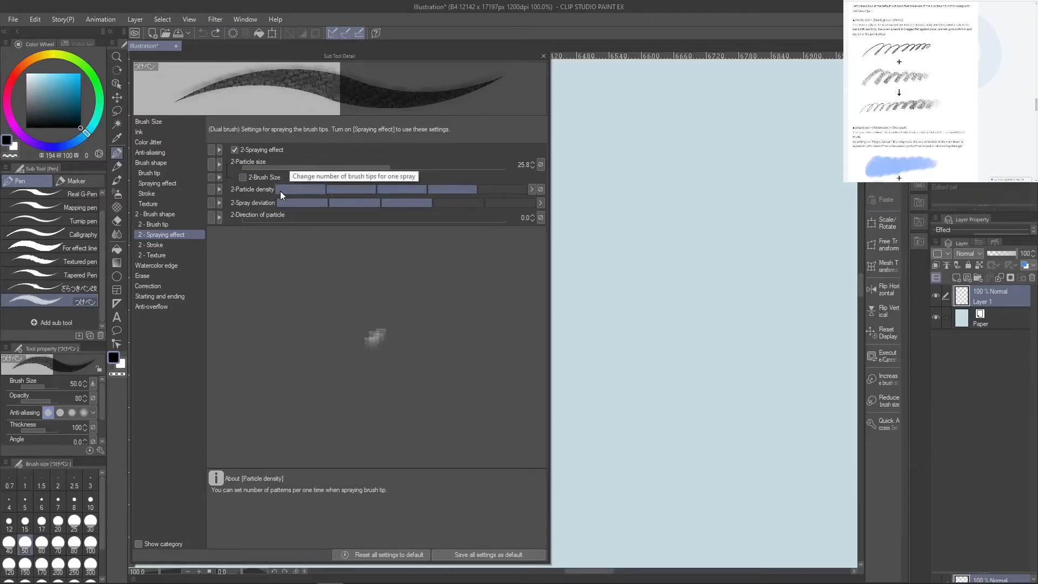
Link the second brush's particle size to pen pressure and raise the pressure's minimum value
click(541, 163)
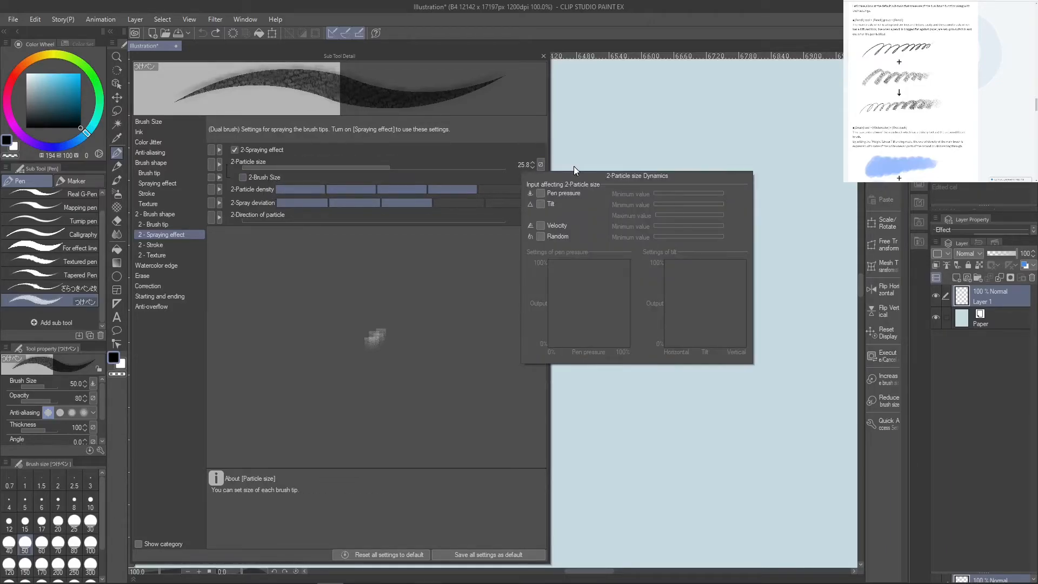
click(540, 193)
click(541, 193)
click(541, 193)
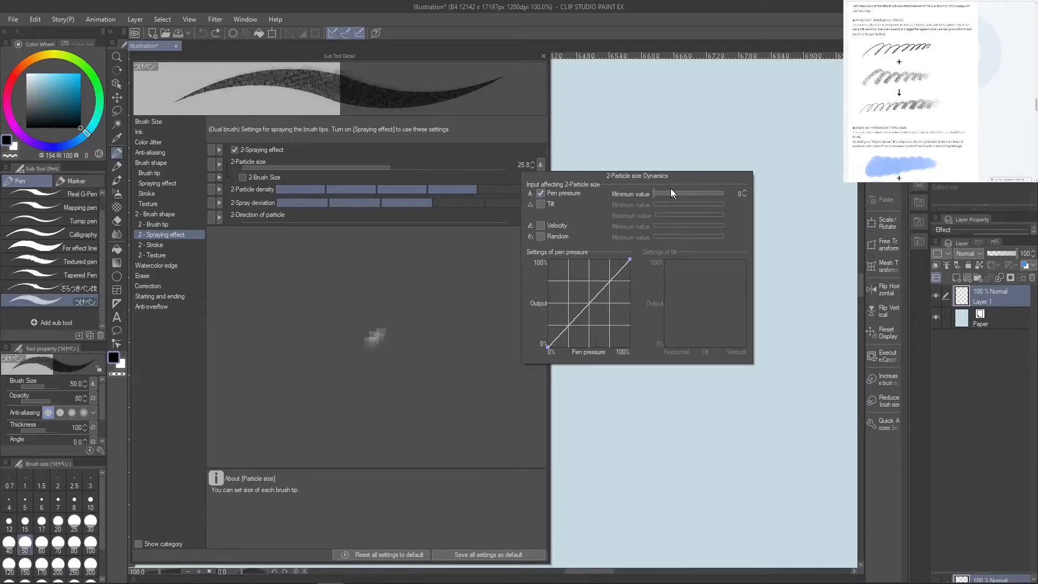
drag(698, 193, 676, 194)
click(184, 245)
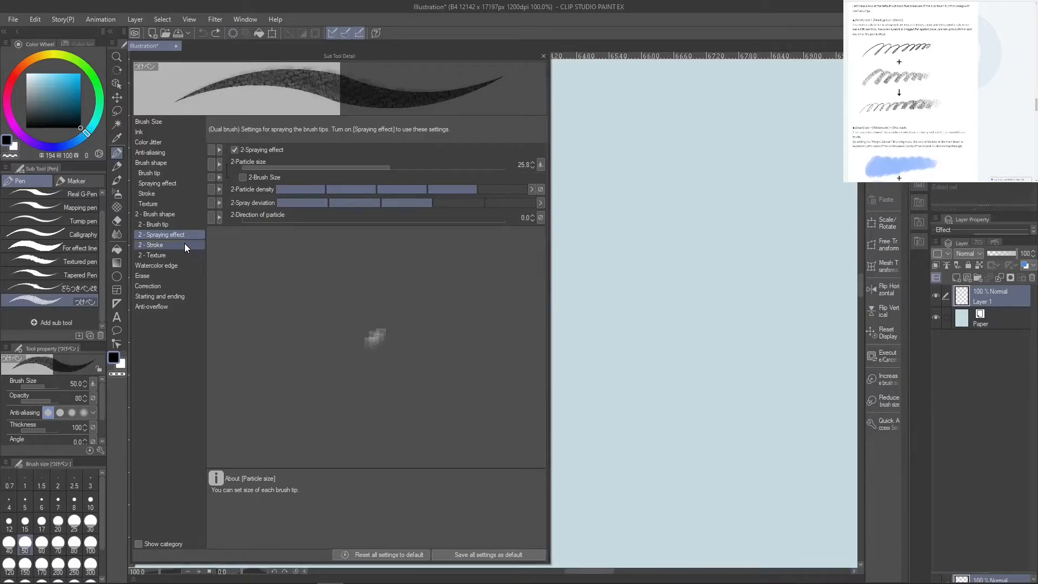
Check the second brush's stroke settings and assign it the Bird's eye maple paper texture
click(184, 243)
click(530, 151)
click(189, 255)
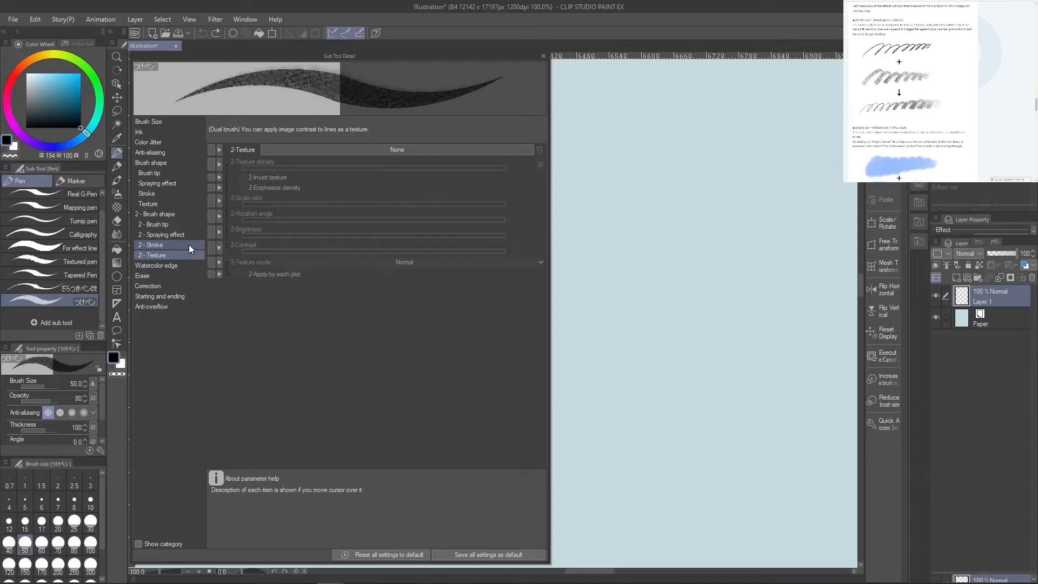
click(356, 148)
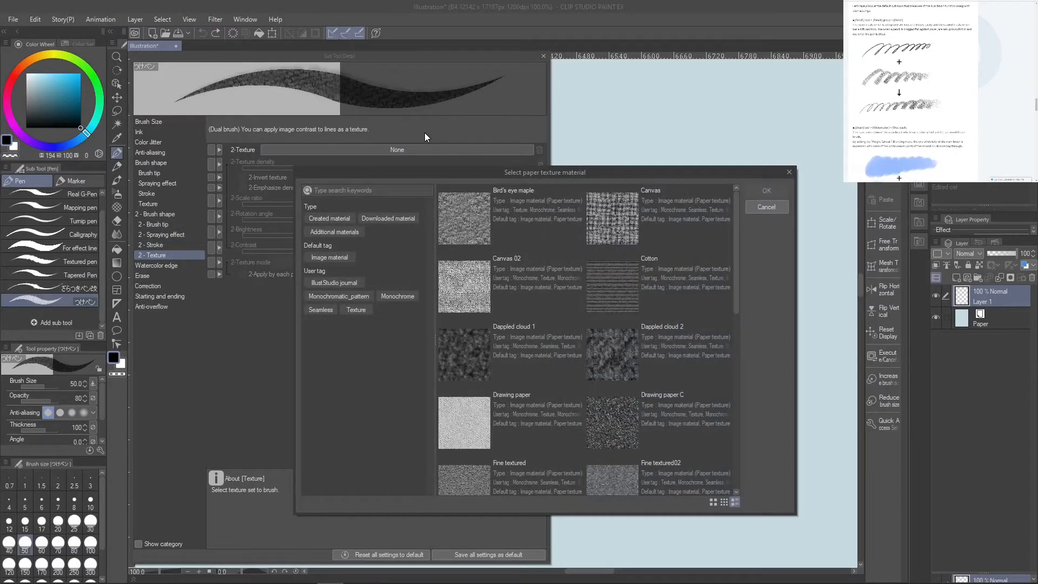
double_click(470, 233)
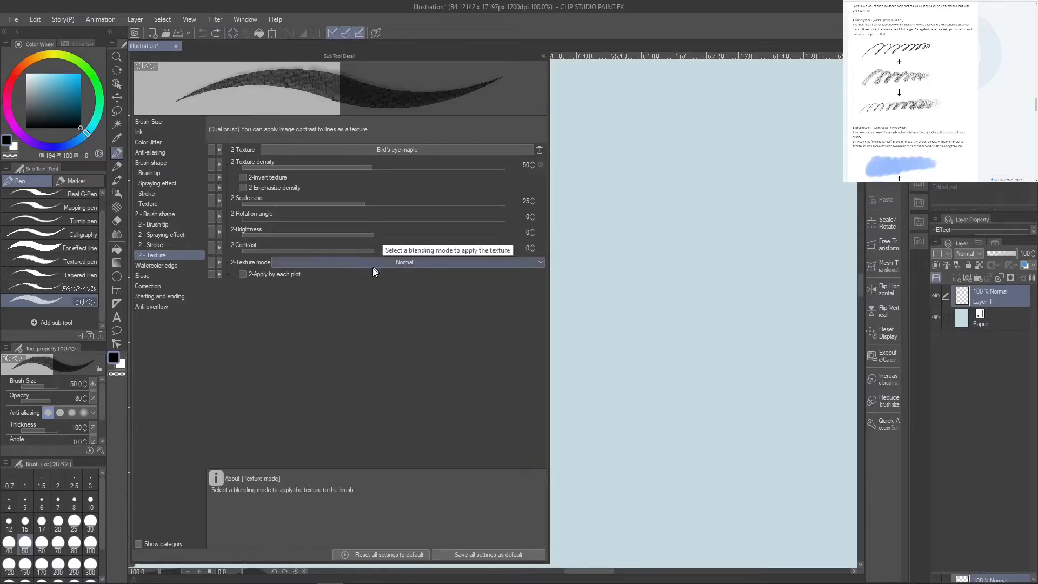
Try the Subtract texture mode on the second brush's texture and return it to Normal
click(400, 262)
click(388, 296)
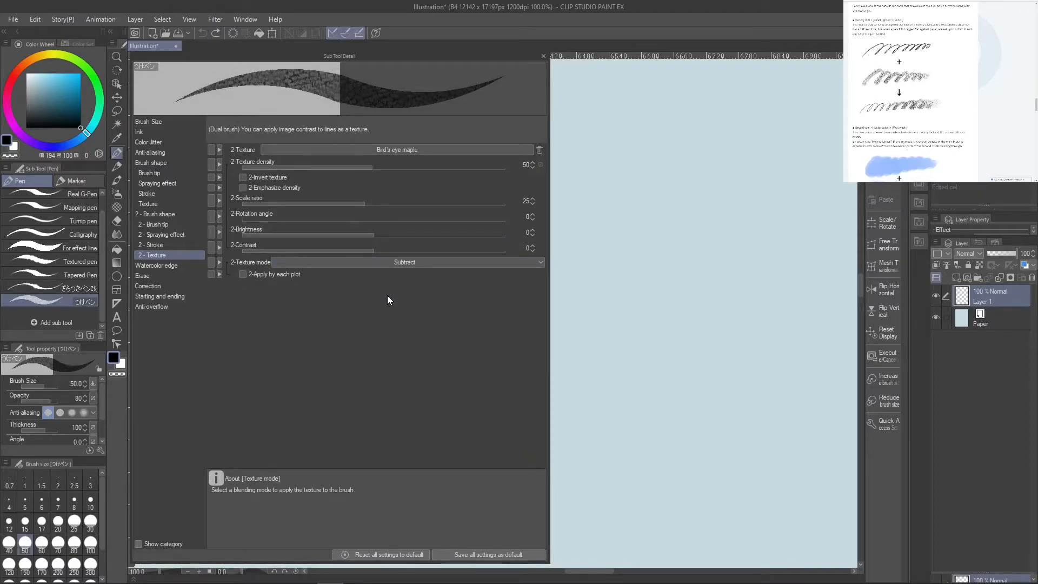
click(401, 263)
click(391, 274)
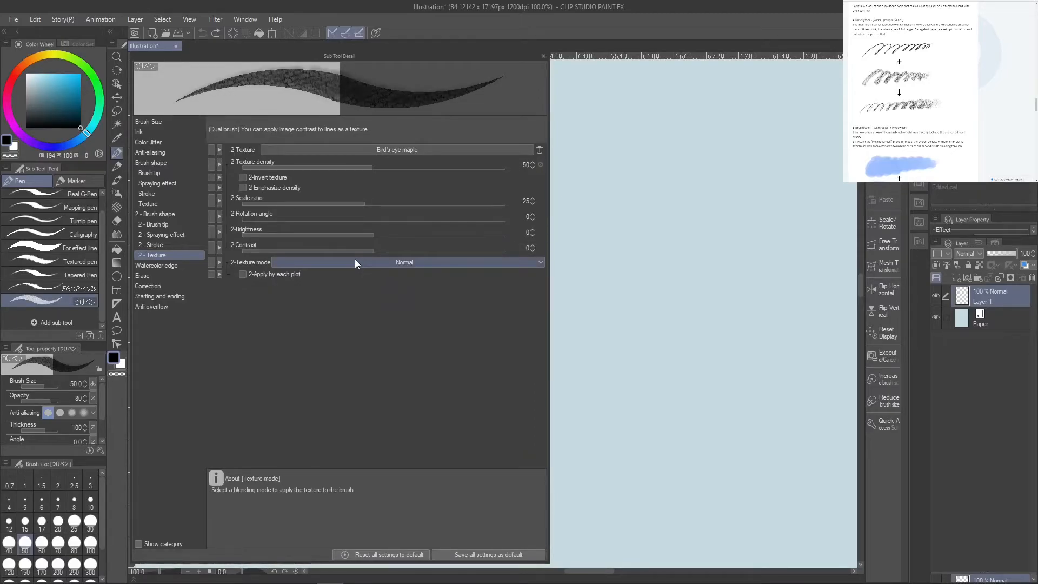
Compare dual brush blending modes, including Subtract and Overlay, and settle on Add (Glow)
click(187, 214)
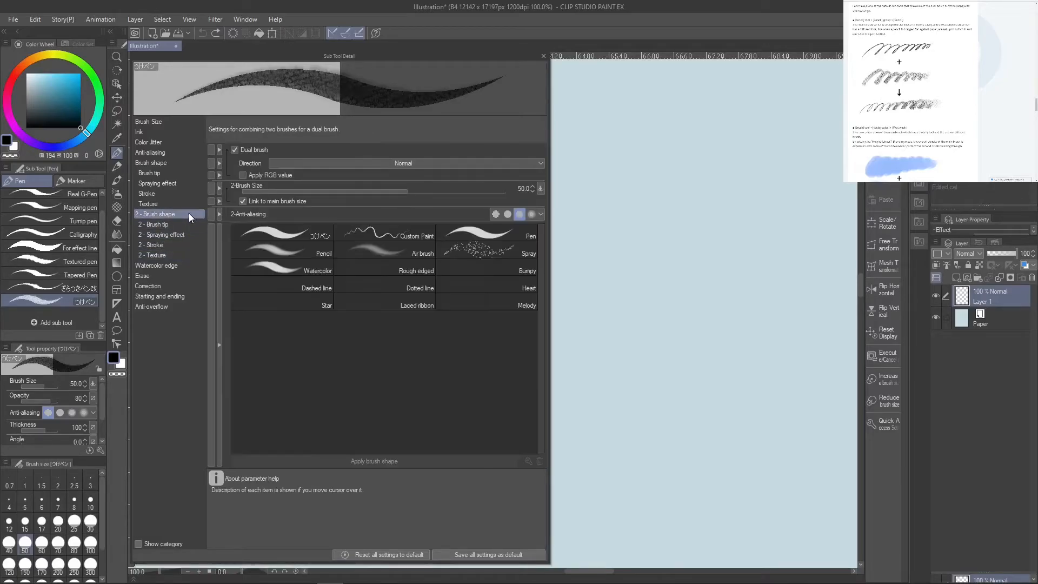
click(437, 163)
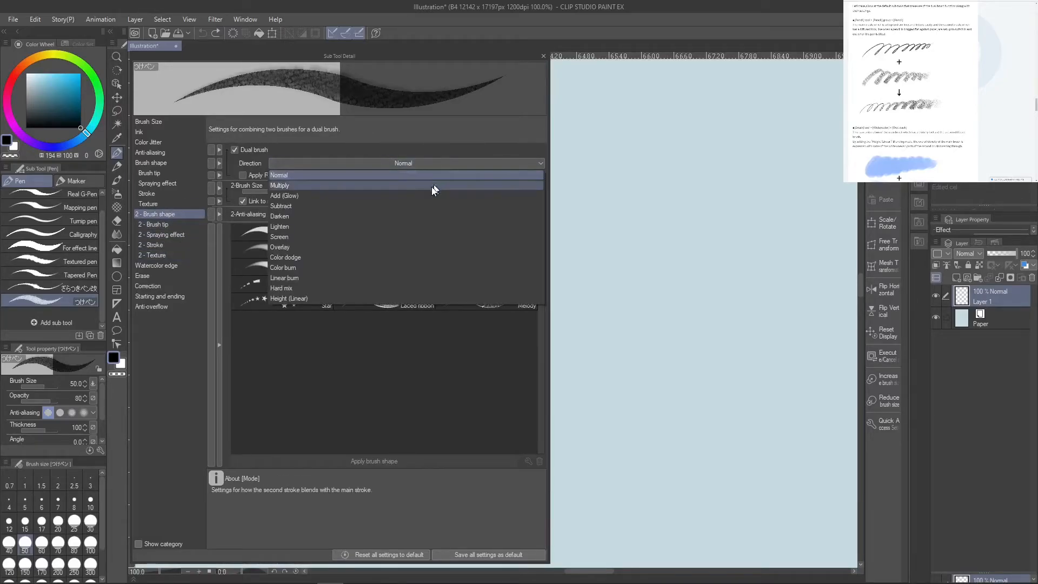
click(425, 198)
click(443, 163)
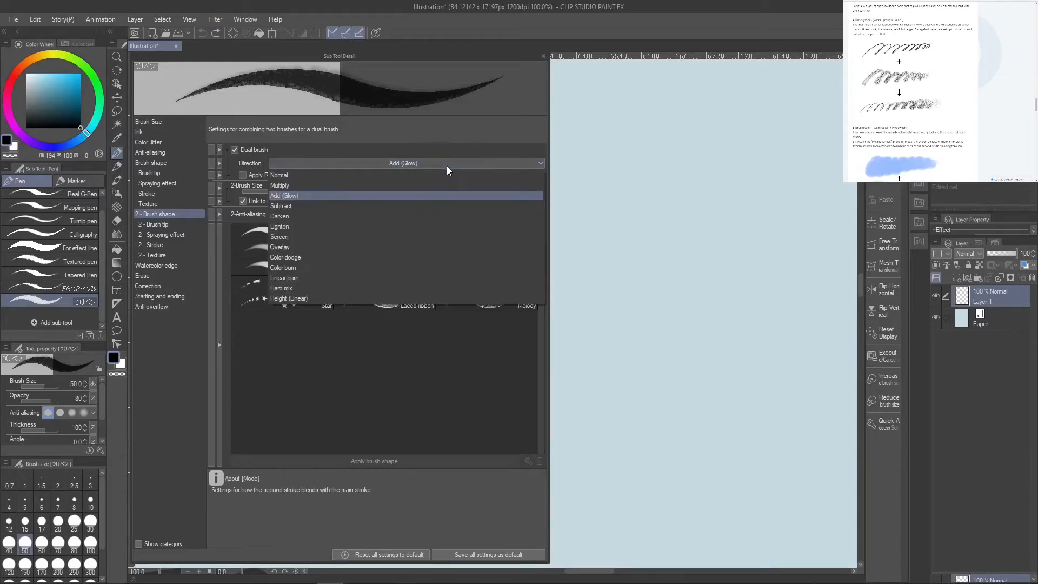
click(400, 209)
click(434, 165)
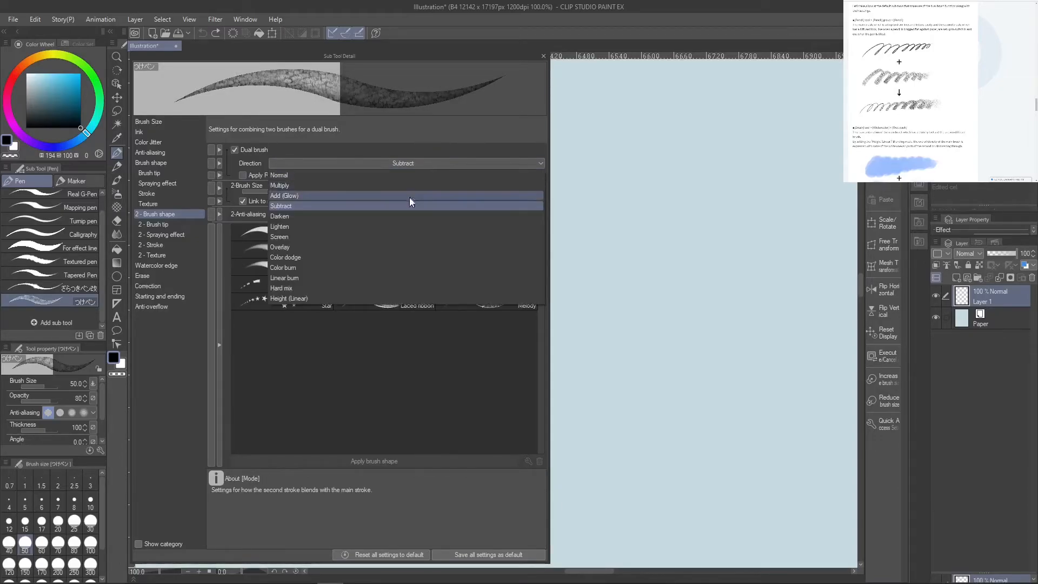
click(400, 222)
click(442, 165)
click(376, 242)
click(410, 163)
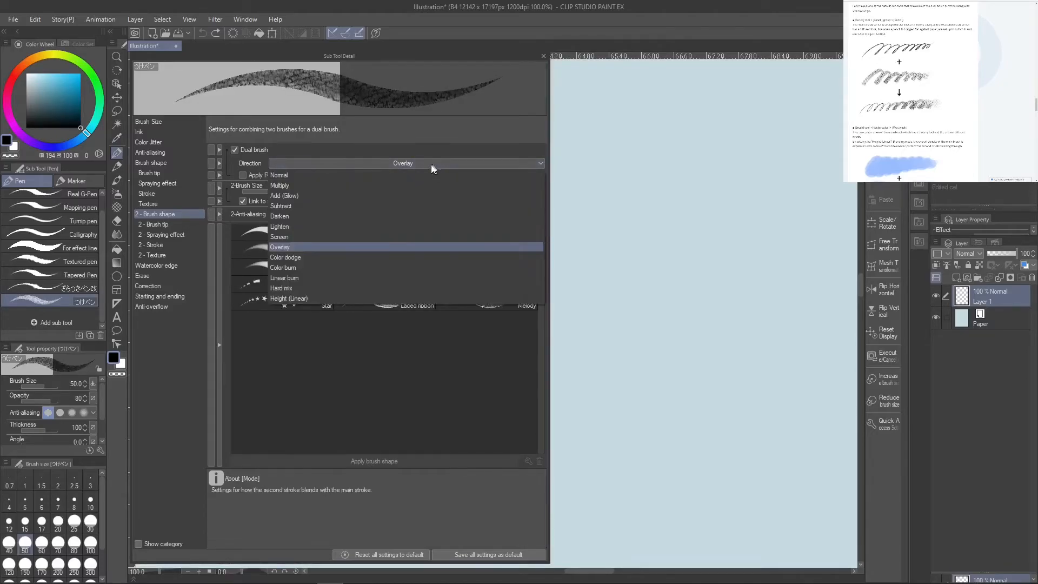
click(399, 210)
click(431, 164)
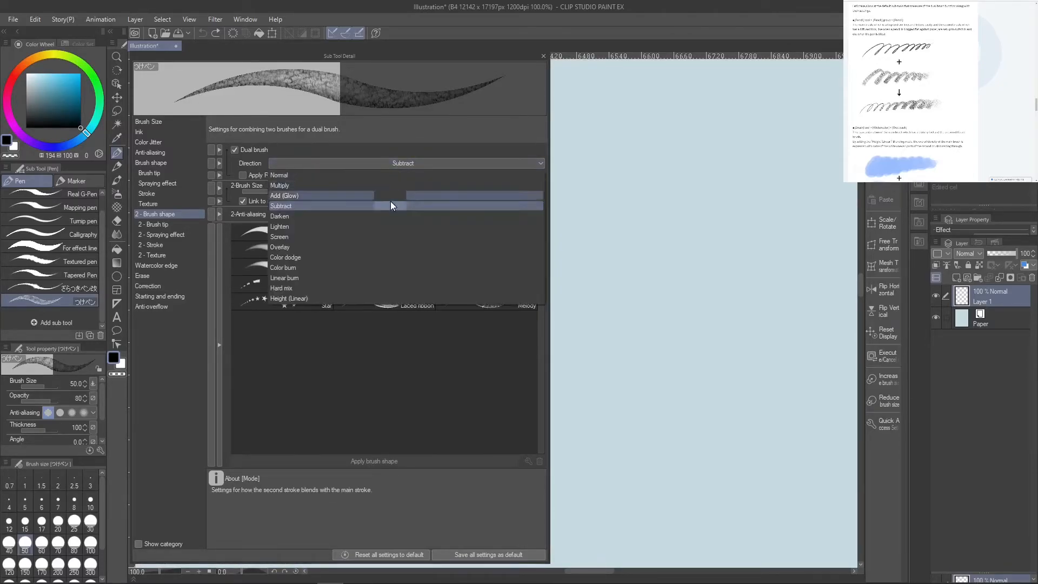
click(391, 201)
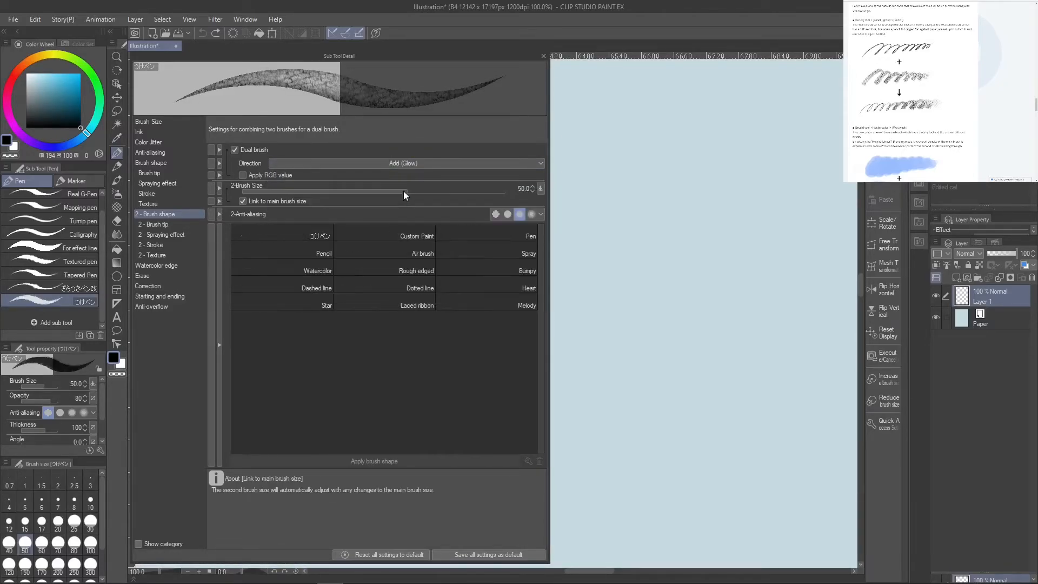
Look through the main brush's shape, tip and spraying settings and set its anti-aliasing to the strongest level
click(167, 163)
click(186, 174)
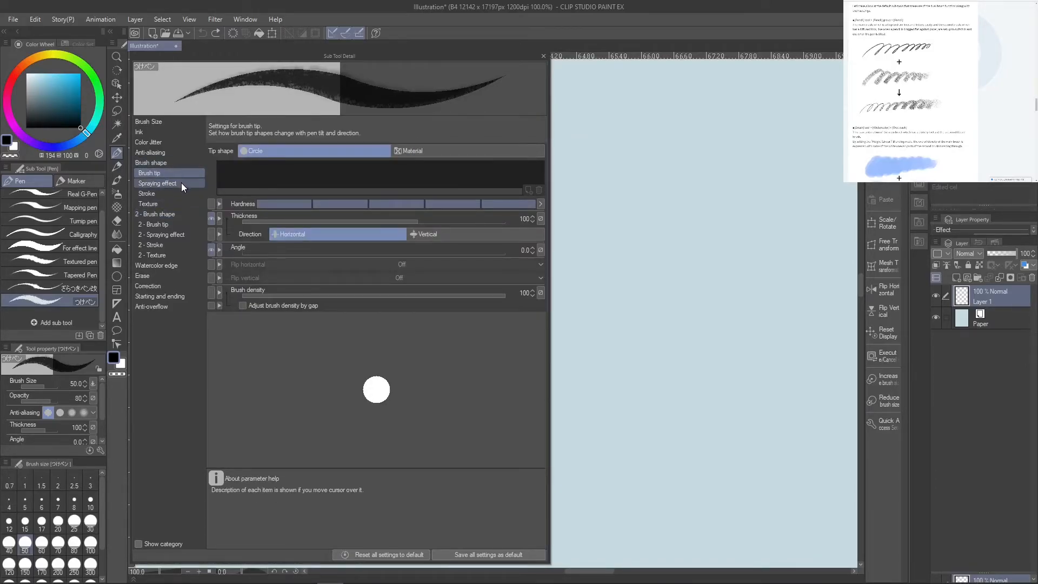
click(180, 182)
click(190, 152)
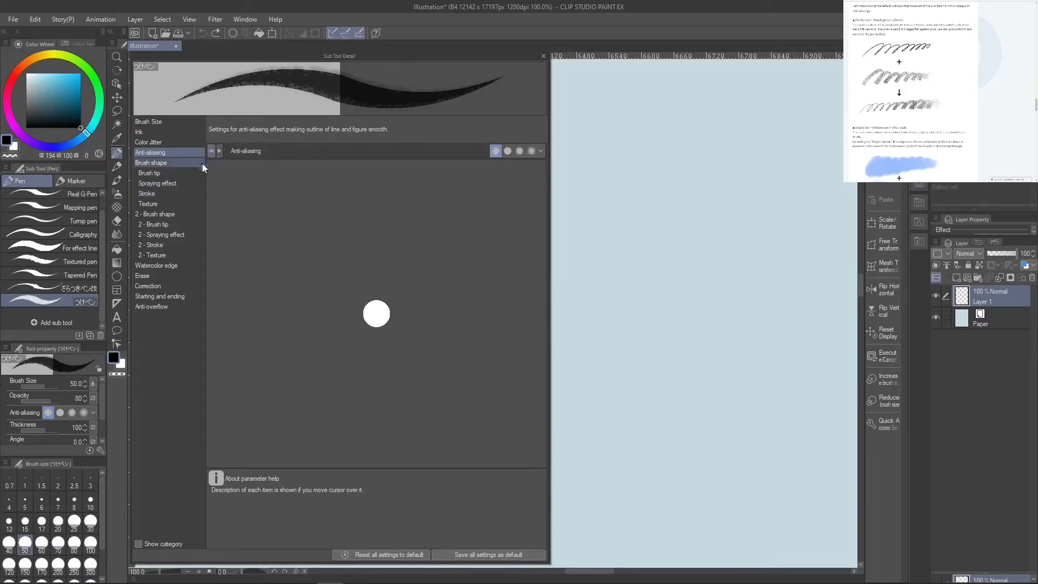
click(530, 151)
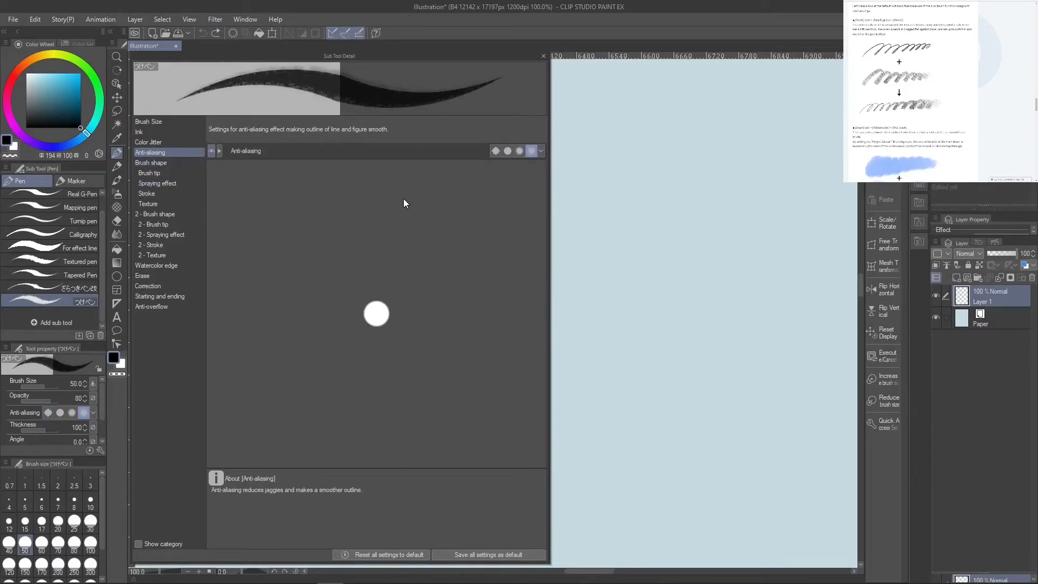
Check the main brush's remaining settings through watercolor edge and draw a long winding test stroke on the canvas
click(182, 183)
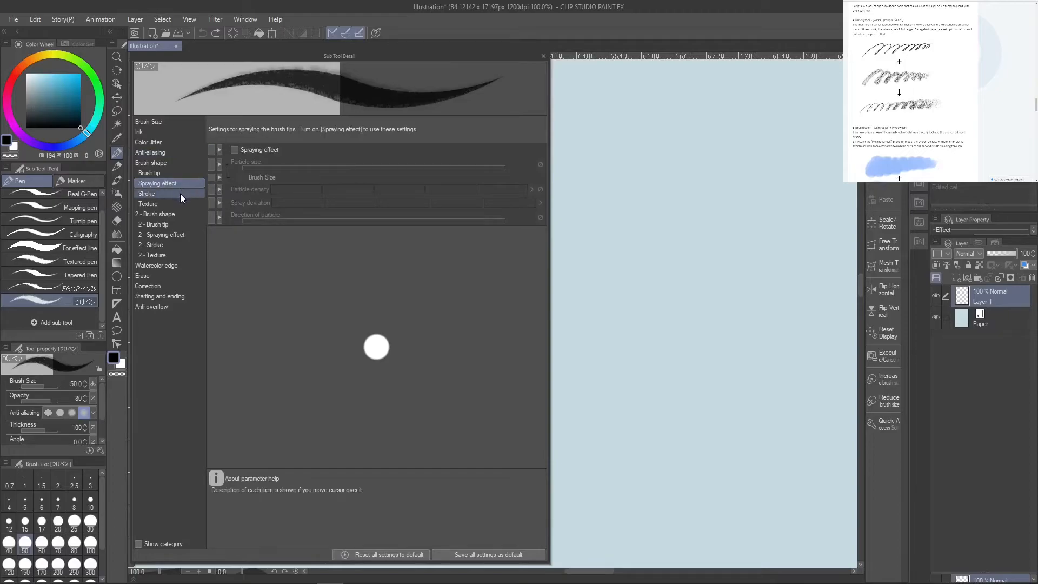
click(179, 193)
click(175, 205)
click(166, 266)
mouse_move(693, 162)
mouse_down()
mouse_move(643, 225)
mouse_move(675, 374)
mouse_move(730, 354)
mouse_move(795, 264)
mouse_move(795, 95)
mouse_move(653, 475)
mouse_move(789, 406)
mouse_up()
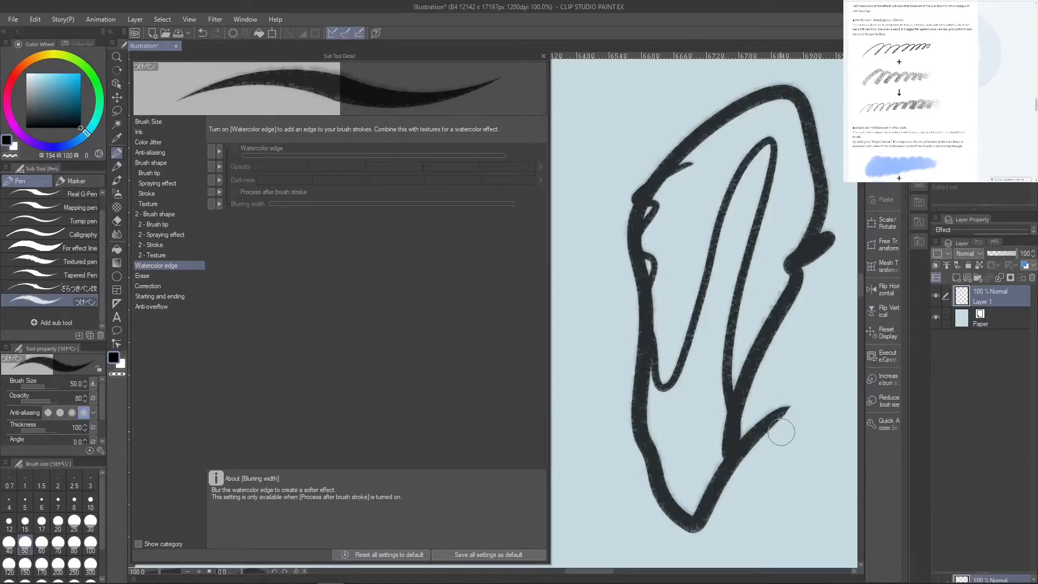
Make the second brush's size respond to pen tilt instead of pen pressure in its brush shape dynamics
click(174, 216)
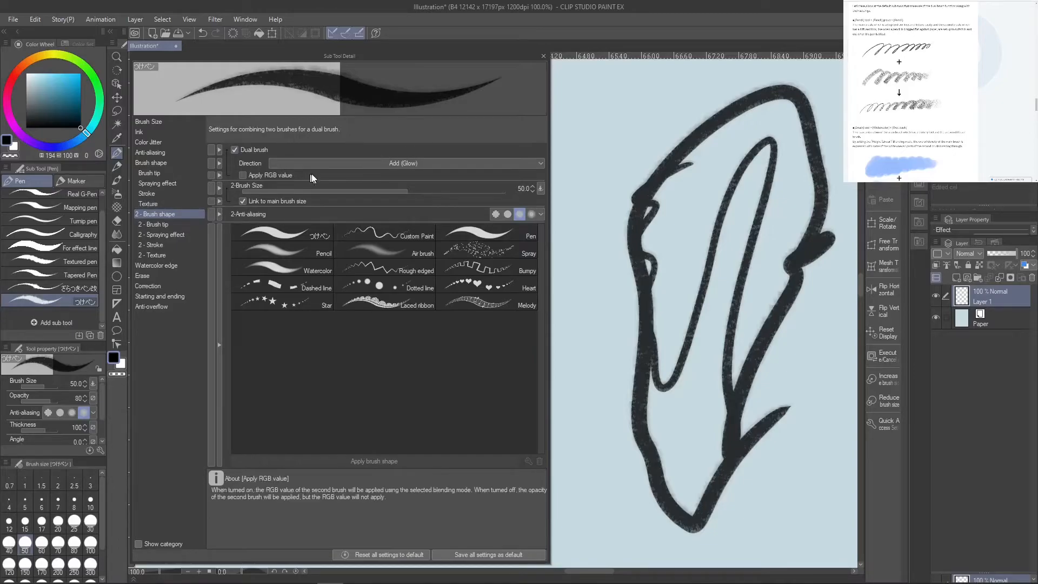
click(539, 188)
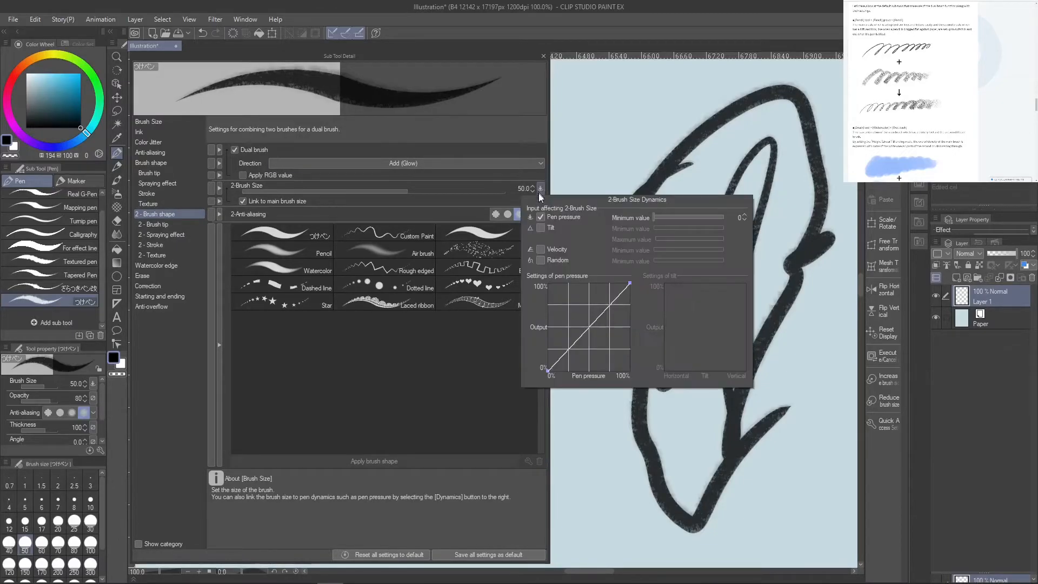
click(542, 229)
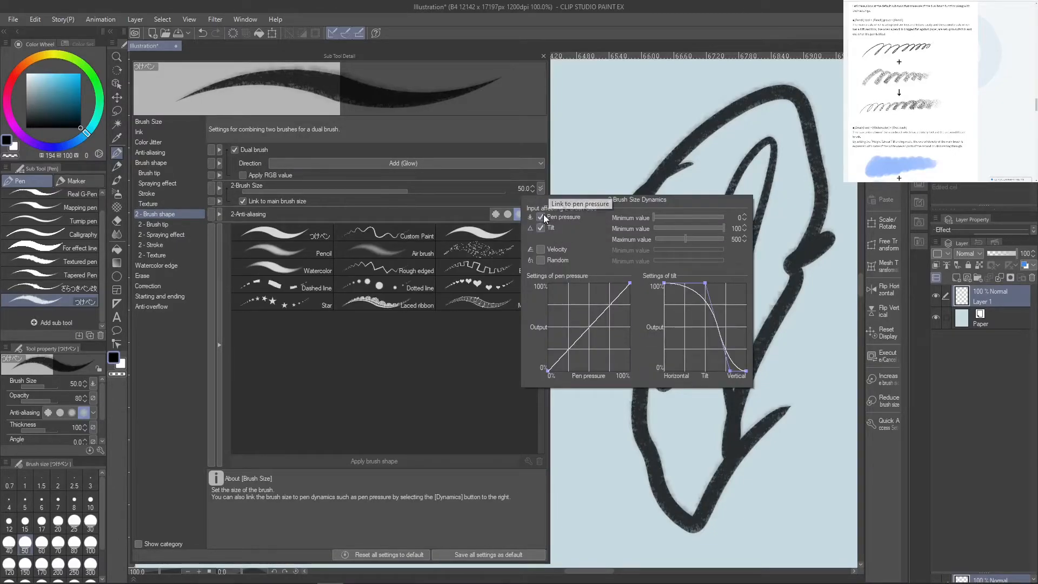
click(548, 218)
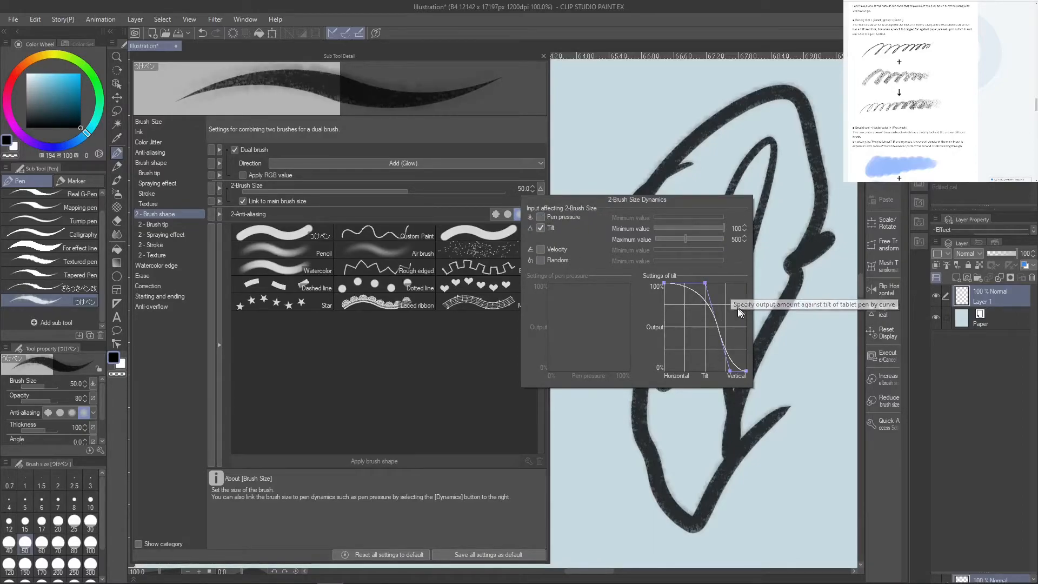
Reshape the tilt curve of the second brush's size by shifting its upper and lower control points toward the horizontal end
mouse_move(705, 283)
mouse_down()
mouse_move(668, 292)
mouse_move(673, 319)
mouse_move(685, 284)
mouse_move(698, 282)
mouse_up()
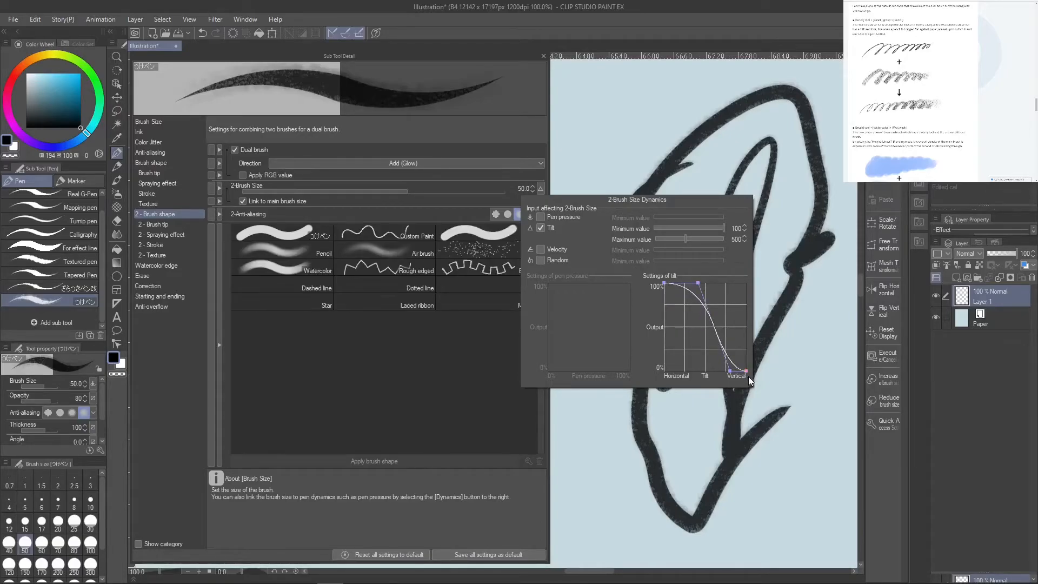
drag(730, 371, 698, 373)
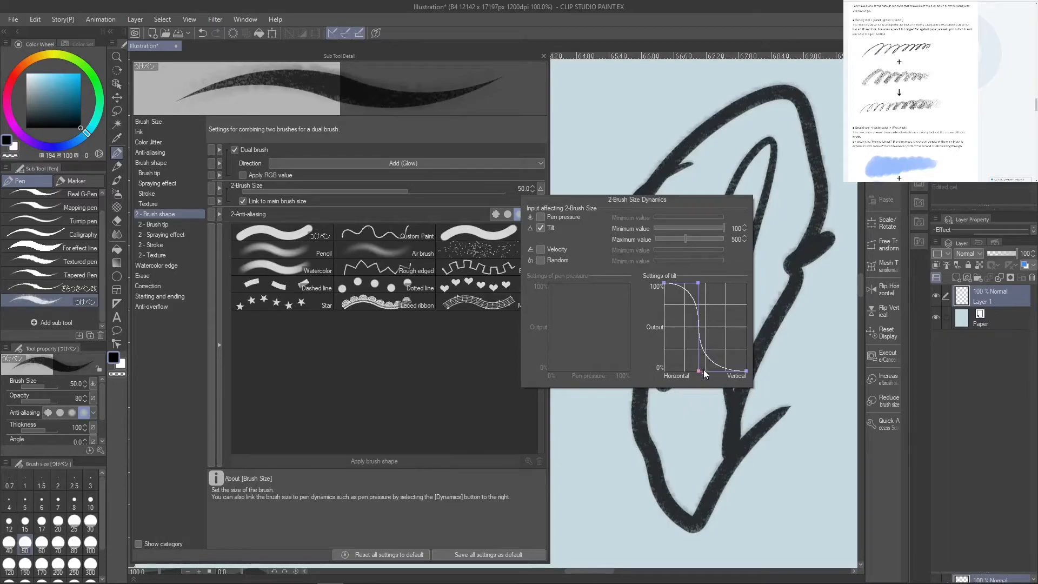
mouse_move(700, 372)
mouse_down()
mouse_move(725, 373)
mouse_move(715, 372)
mouse_up()
drag(698, 284, 691, 284)
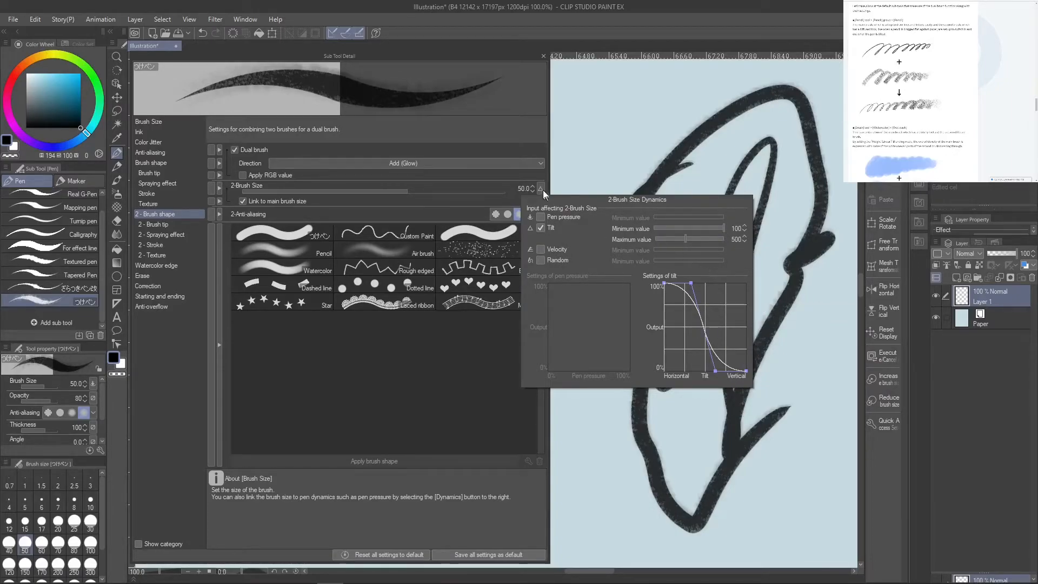
Draw a few test strokes beside the outline and undo them together with all earlier test strokes to empty the canvas
drag(614, 219, 602, 254)
mouse_move(603, 320)
mouse_down()
mouse_move(598, 483)
mouse_move(605, 337)
mouse_move(608, 460)
mouse_up()
mouse_move(608, 296)
mouse_down()
mouse_move(590, 307)
mouse_move(604, 303)
mouse_move(627, 378)
mouse_move(719, 432)
mouse_move(727, 425)
mouse_up()
key(ctrl+z)
key(ctrl+z)
key(ctrl+z)
key(ctrl+z)
key(ctrl+z)
key(ctrl+z)
Test the tilt-driven second brush with dense zigzag scribbles on the empty canvas and undo them
mouse_move(758, 183)
mouse_down()
mouse_move(672, 216)
mouse_move(687, 266)
mouse_move(662, 356)
mouse_move(705, 386)
mouse_move(697, 481)
mouse_move(716, 371)
mouse_up()
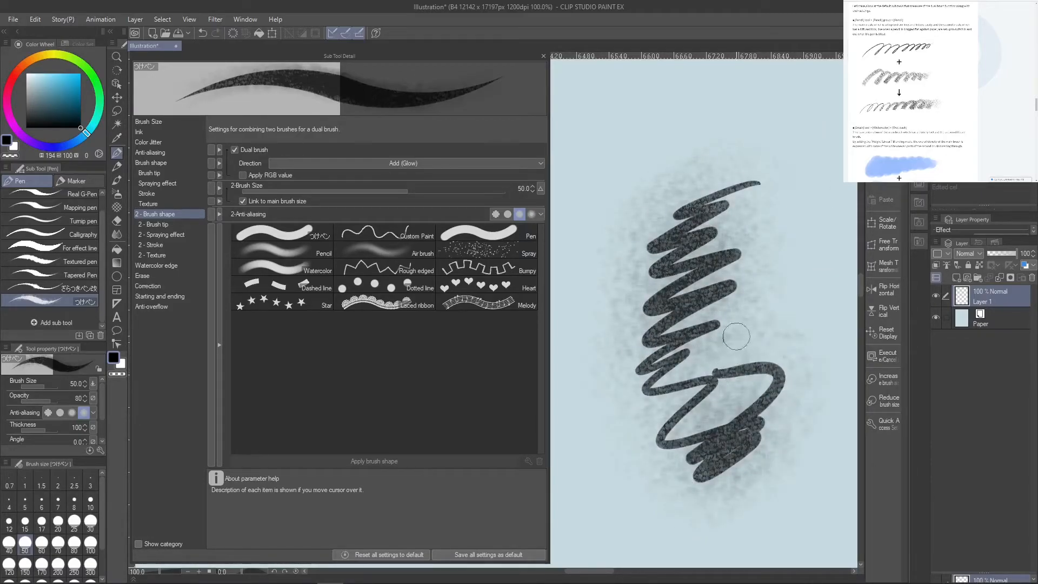
mouse_move(775, 307)
mouse_down()
mouse_move(656, 370)
mouse_move(643, 416)
mouse_move(655, 436)
mouse_move(779, 281)
mouse_move(693, 183)
mouse_move(664, 170)
mouse_move(691, 212)
mouse_up()
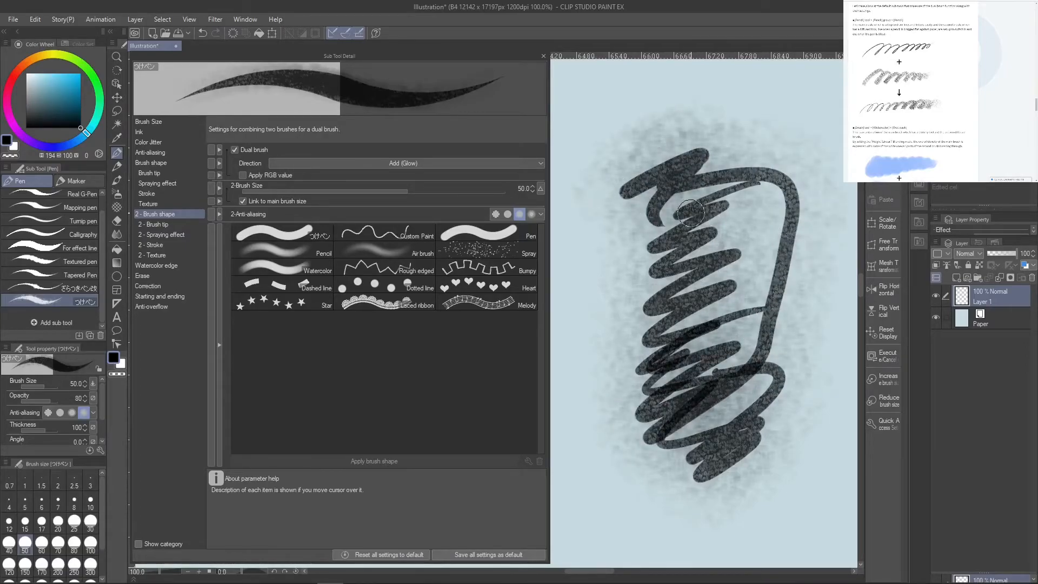
key(ctrl+z)
key(ctrl+z)
mouse_move(715, 149)
mouse_down()
mouse_move(717, 243)
mouse_move(714, 141)
mouse_move(708, 270)
mouse_up()
key(ctrl+z)
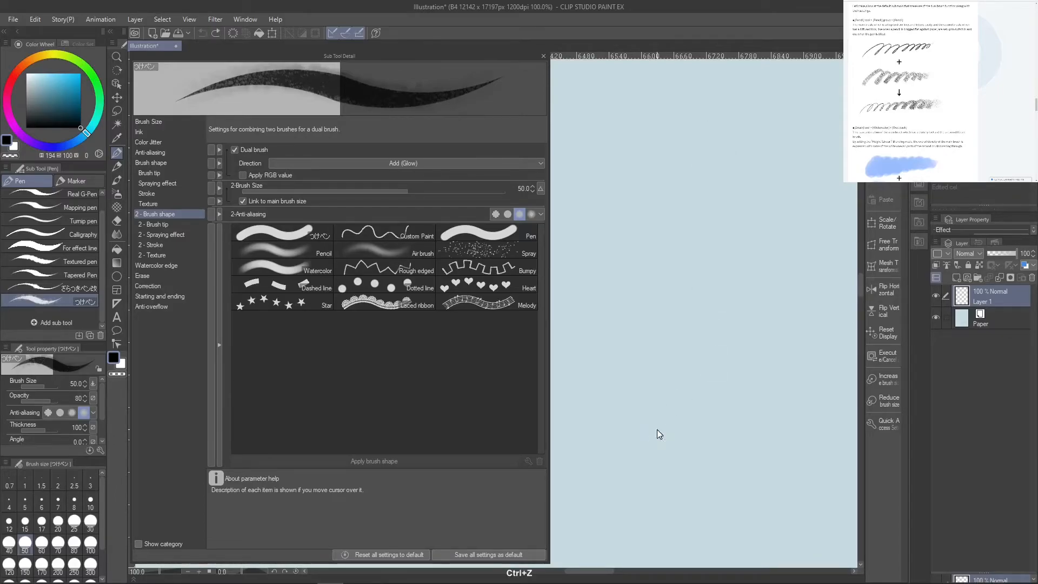
Turn off pen pressure for the second brush's spray particle size and draw a vertical test stroke
click(180, 236)
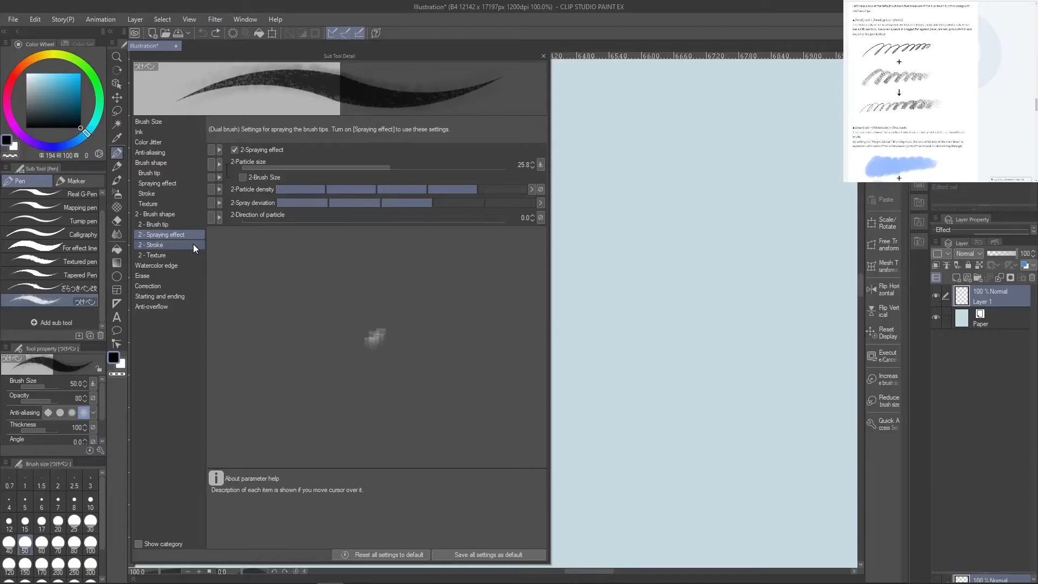
click(540, 164)
click(540, 193)
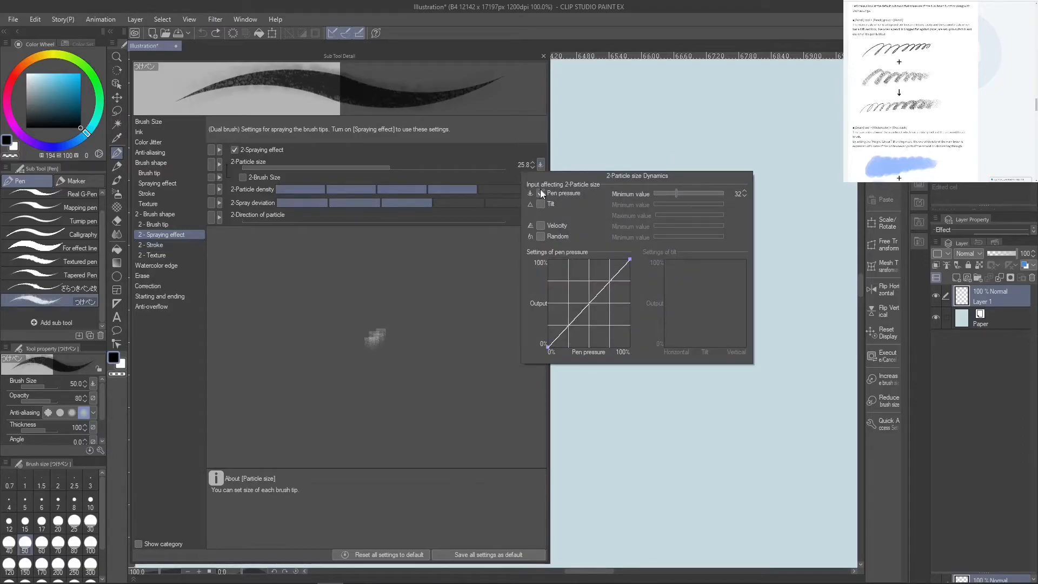
click(505, 306)
mouse_move(734, 224)
mouse_down()
mouse_move(730, 421)
mouse_move(733, 231)
mouse_up()
Link the second brush's particle size to tilt and shift both tilt curve control points toward the horizontal end
click(540, 165)
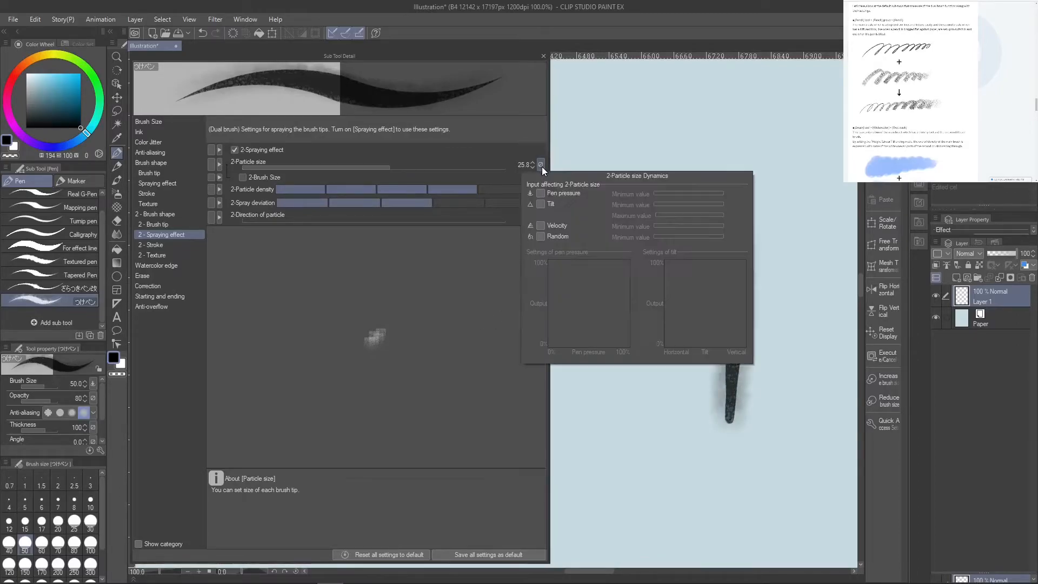
click(540, 204)
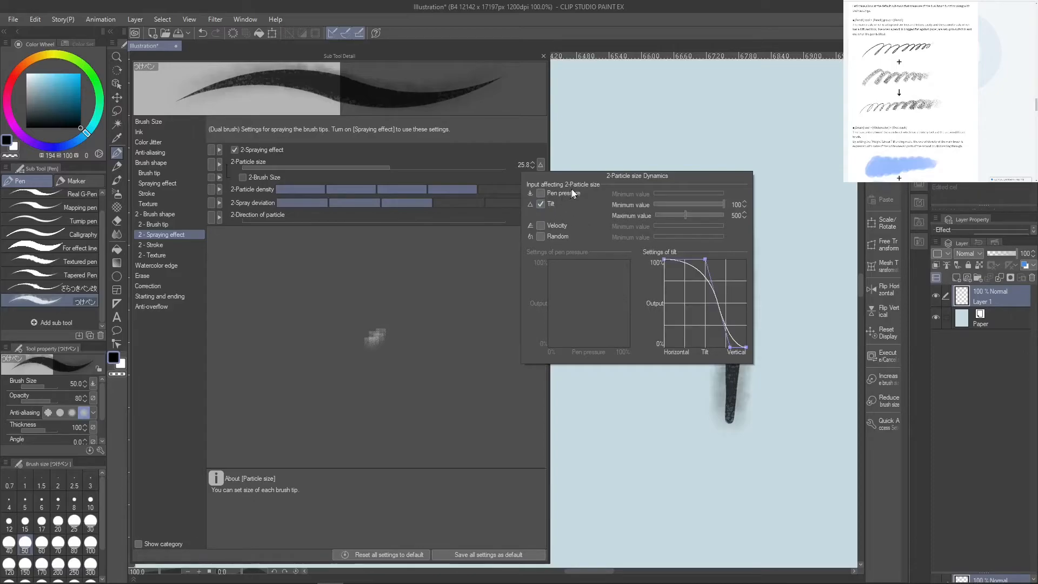
drag(712, 283, 692, 260)
drag(729, 346, 698, 346)
click(493, 394)
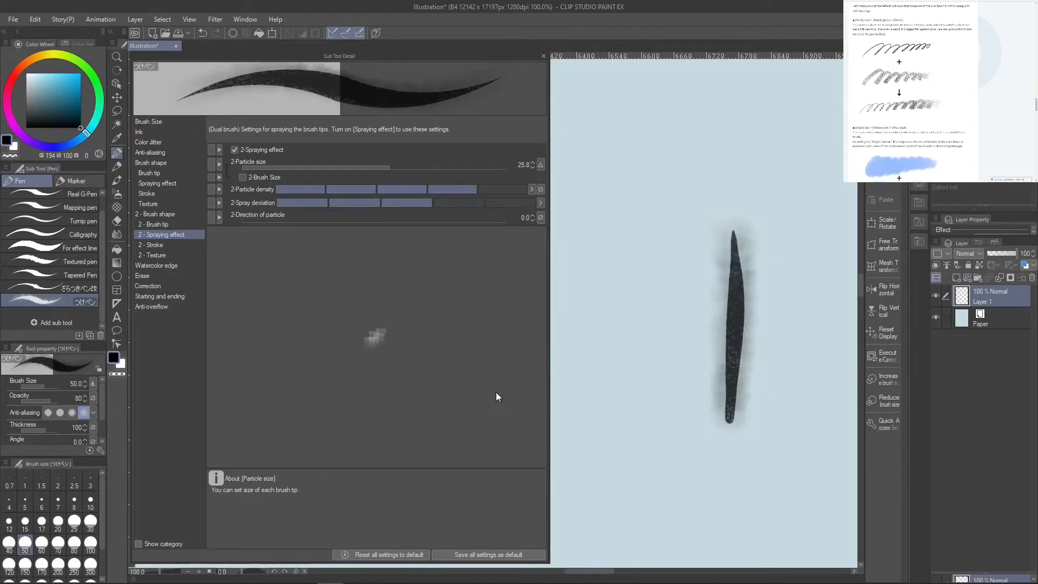
Test the tilt-driven particle size with strokes beside the vertical one and undo all strokes on the canvas
mouse_move(665, 270)
mouse_down()
mouse_move(591, 353)
mouse_move(624, 363)
mouse_up()
mouse_move(637, 408)
mouse_down()
mouse_move(668, 489)
mouse_move(743, 476)
mouse_move(757, 487)
mouse_up()
key(ctrl+z)
key(ctrl+z)
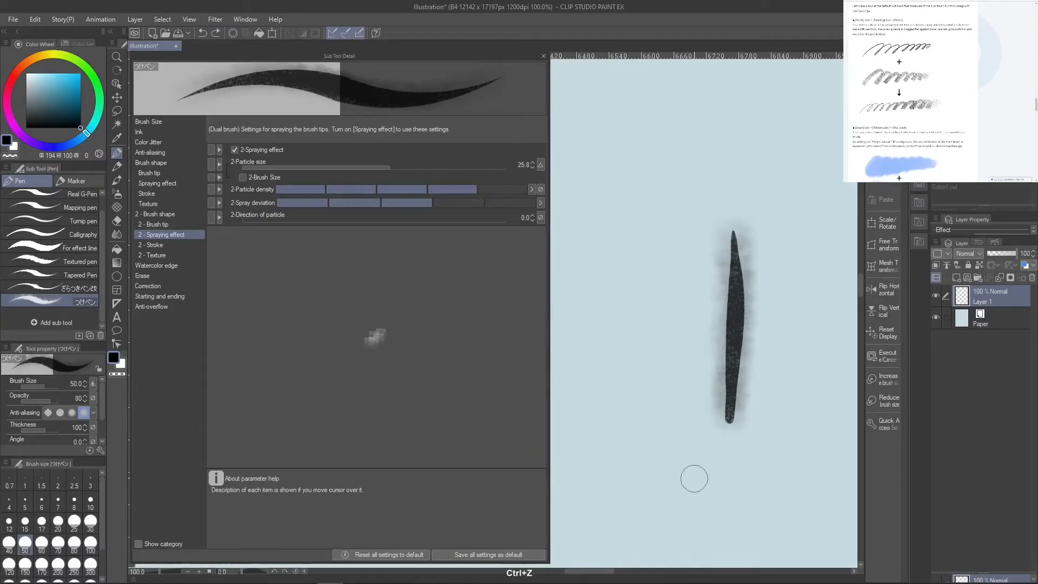
key(ctrl+z)
Set the minimum value of the tilt influence on the second brush's size to 0
click(184, 216)
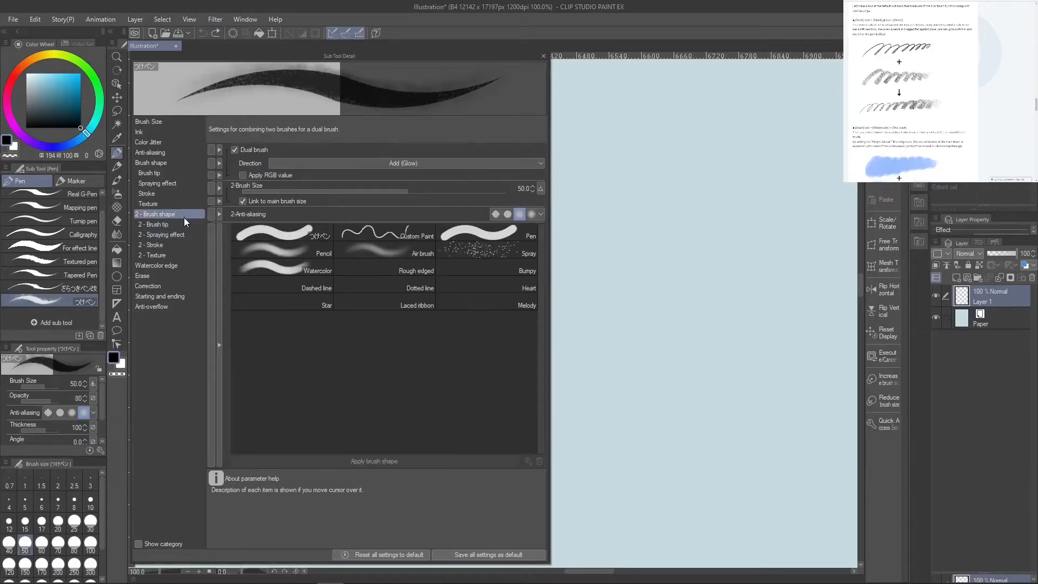
click(540, 189)
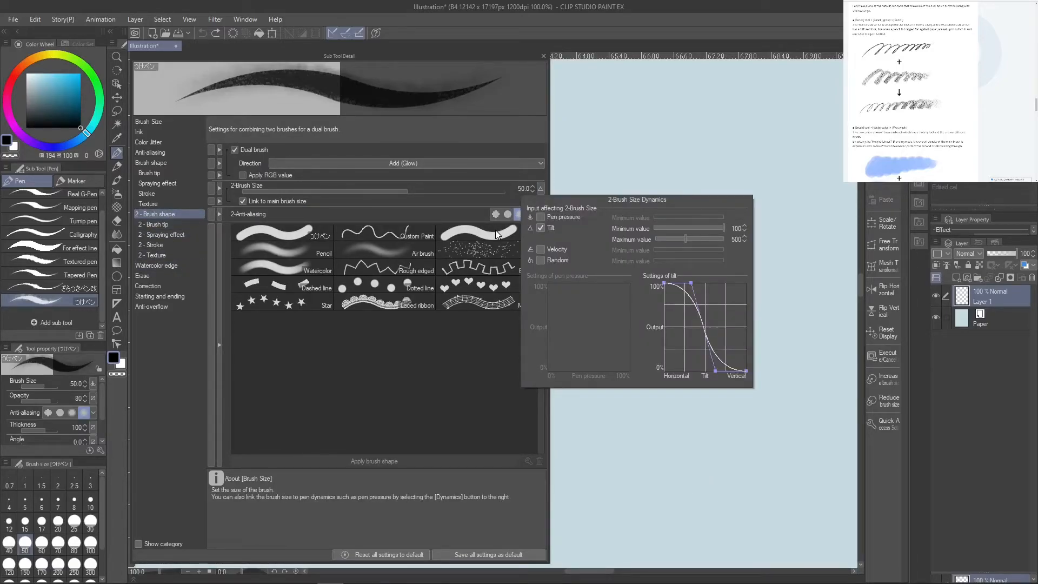
drag(723, 228, 621, 228)
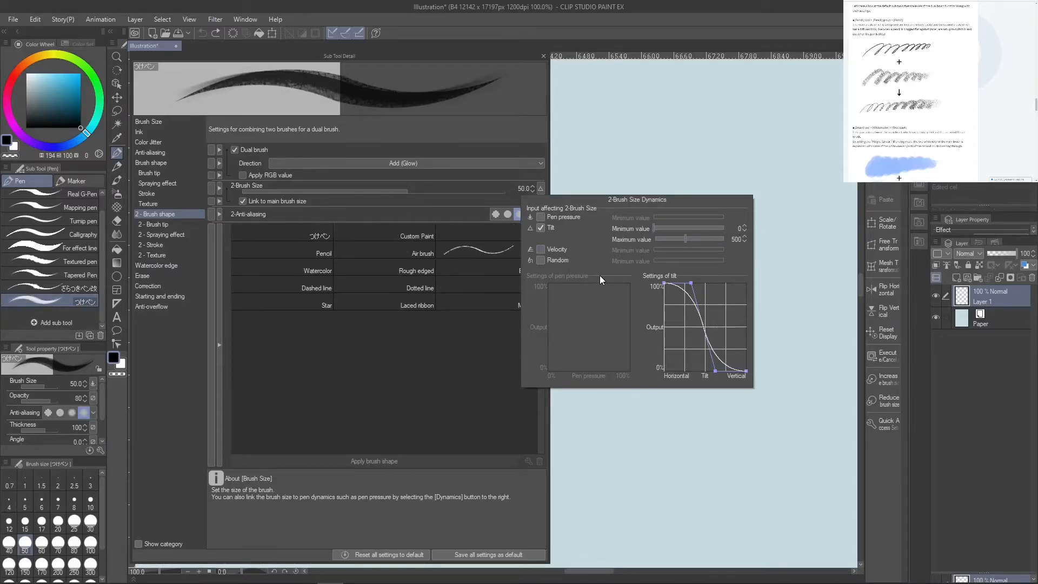
Test how the second brush's shading grows with pen tilt using several scribbles and undo them all
mouse_move(754, 222)
mouse_down()
mouse_move(757, 351)
mouse_move(708, 456)
mouse_move(676, 238)
mouse_move(697, 206)
mouse_move(608, 335)
mouse_move(731, 494)
mouse_move(841, 209)
mouse_up()
key(ctrl+z)
mouse_move(766, 290)
mouse_down()
mouse_move(657, 334)
mouse_move(723, 228)
mouse_move(686, 236)
mouse_up()
mouse_move(733, 144)
mouse_down()
mouse_move(676, 155)
mouse_move(714, 166)
mouse_up()
mouse_move(771, 209)
mouse_down()
mouse_move(714, 406)
mouse_move(784, 476)
mouse_move(770, 256)
mouse_up()
key(ctrl+z)
key(ctrl+z)
key(ctrl+z)
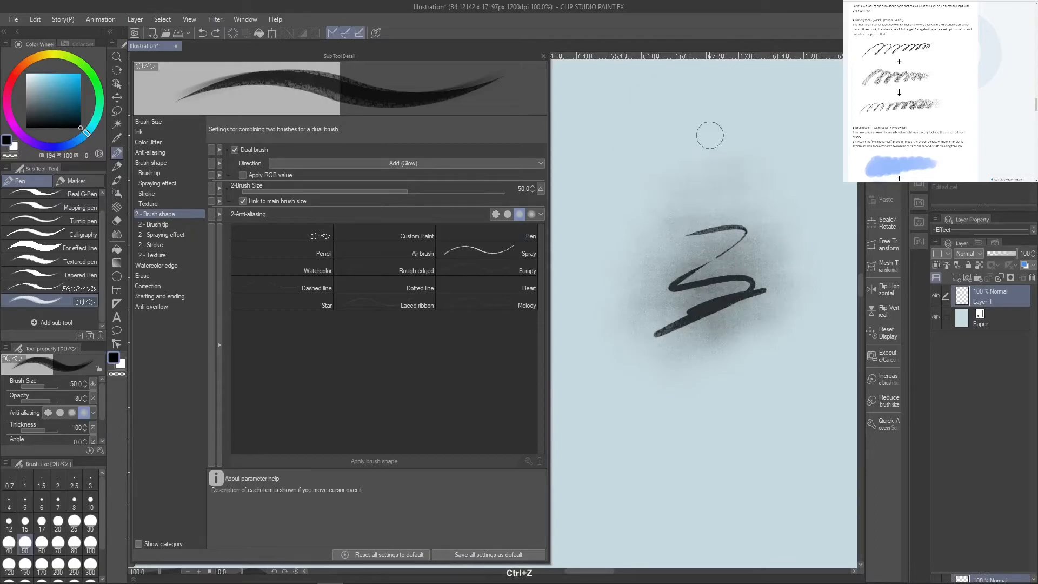
mouse_move(680, 154)
mouse_down()
mouse_move(690, 330)
mouse_move(696, 212)
mouse_move(697, 411)
mouse_up()
key(ctrl+z)
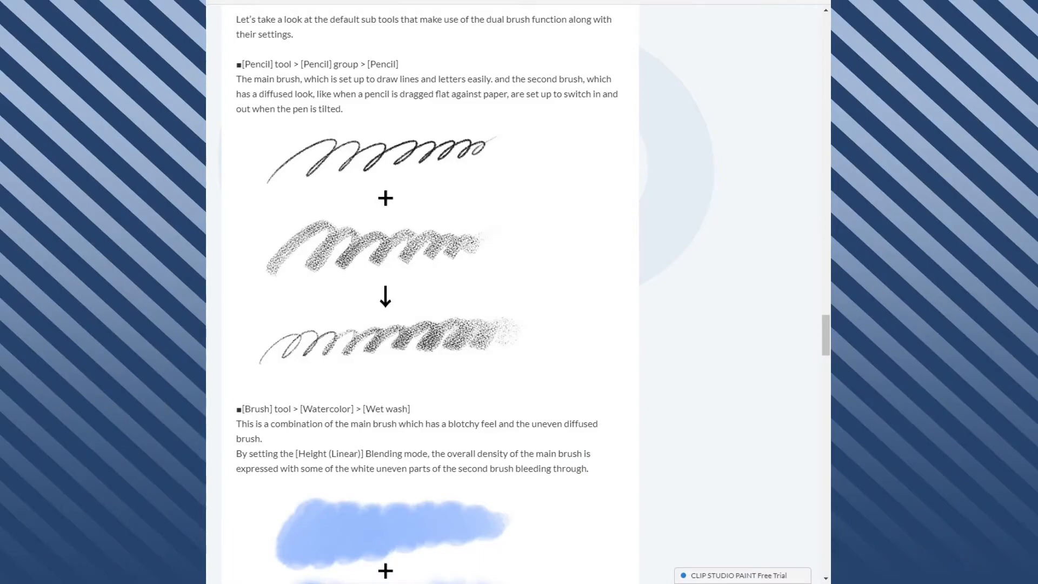
Read the dual brush article's examples for the Wet wash, Glitter and Zipper sub tools and its closing note on further sub tools
scroll(385, 335, down, 7)
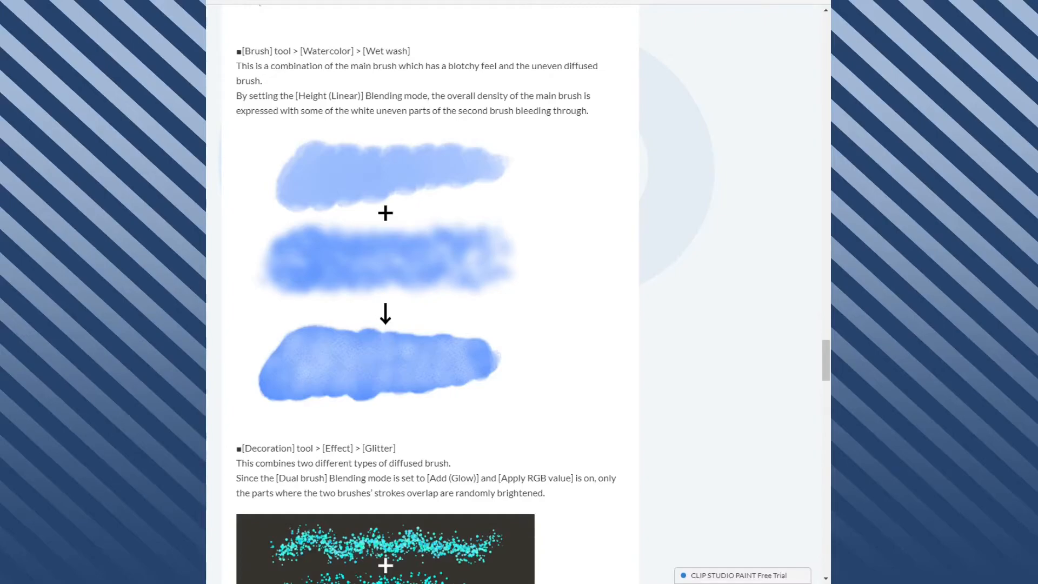
scroll(430, 292, down, 2)
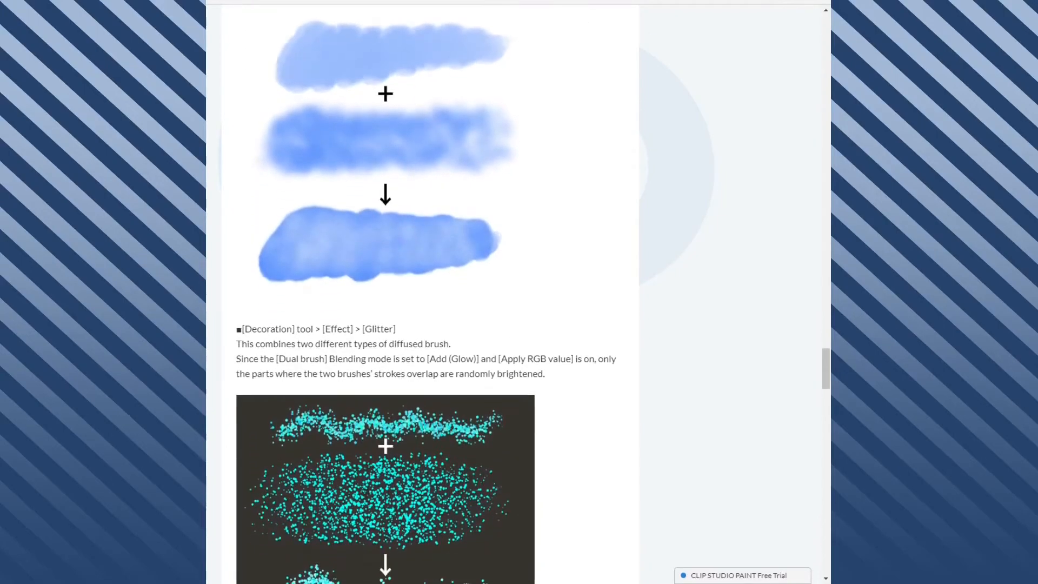
scroll(430, 292, up, 1)
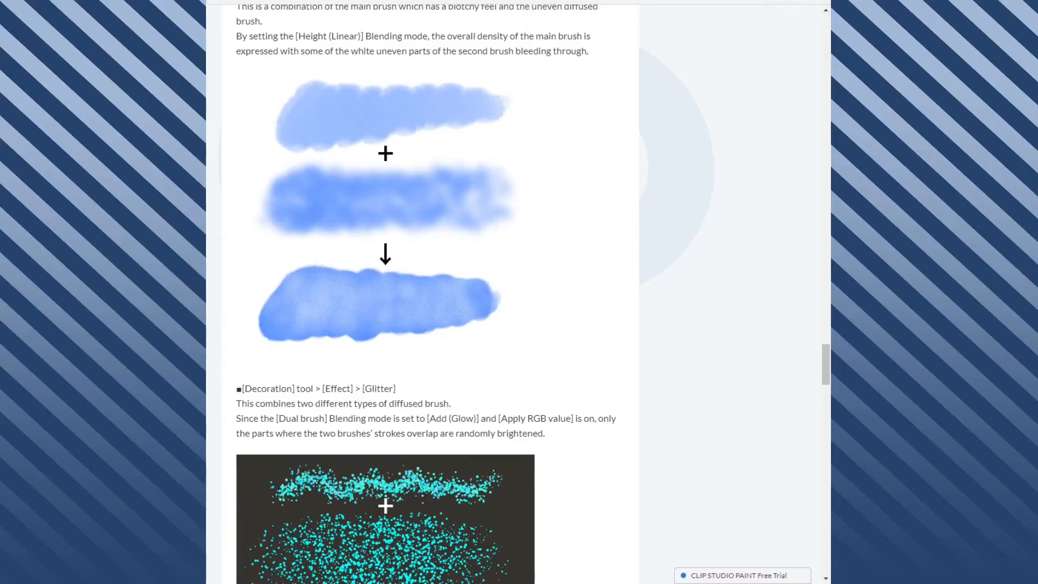
scroll(429, 291, down, 2)
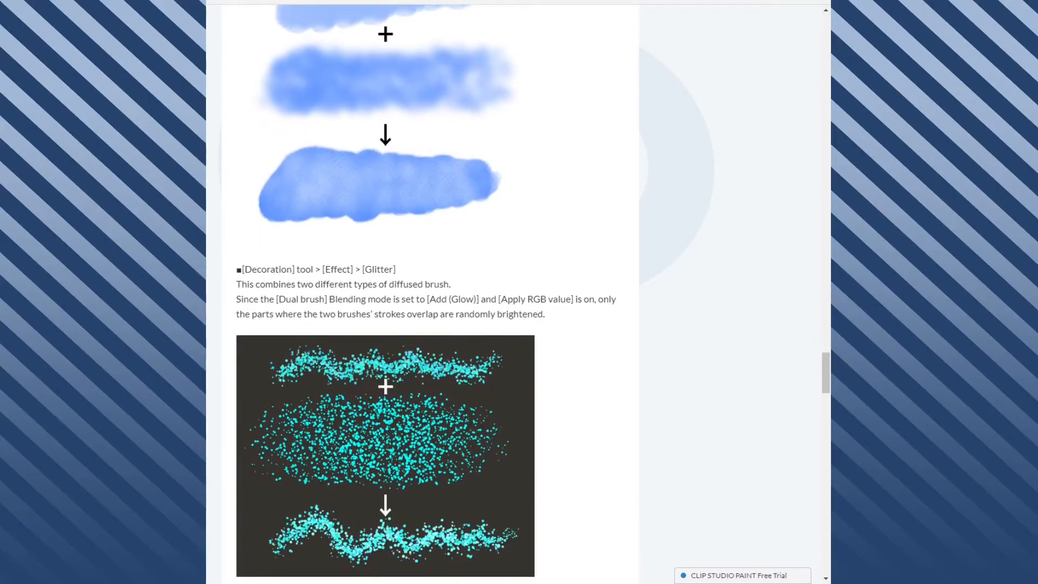
scroll(430, 292, up, 2)
scroll(430, 292, down, 5)
scroll(430, 291, down, 1)
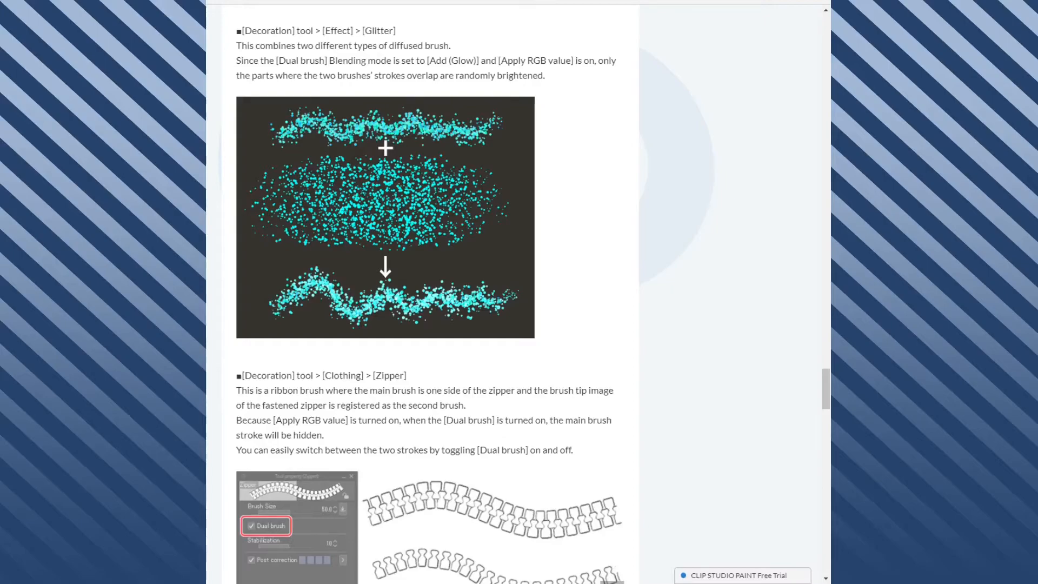
scroll(430, 292, down, 3)
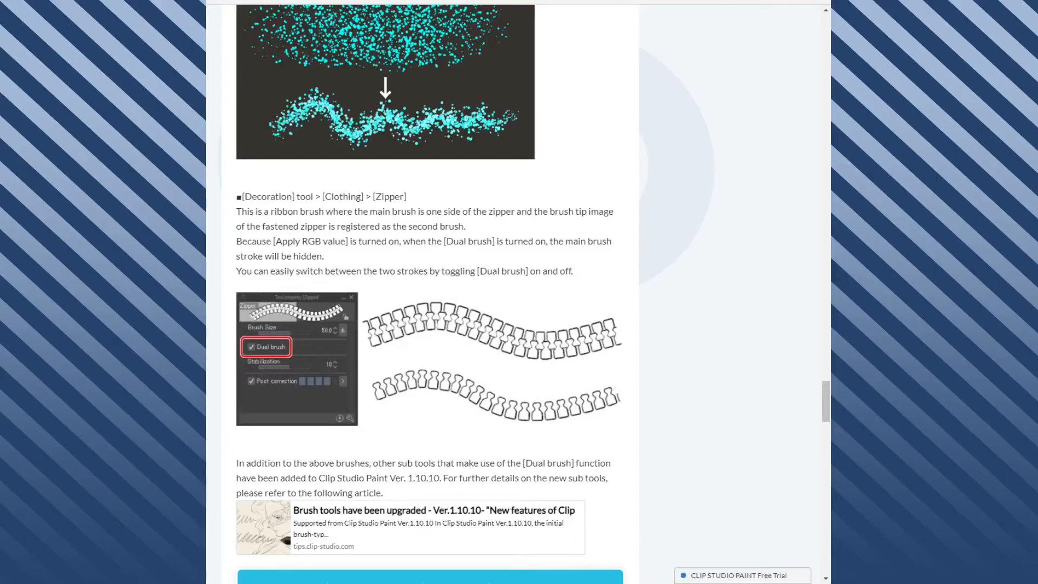
scroll(432, 351, down, 3)
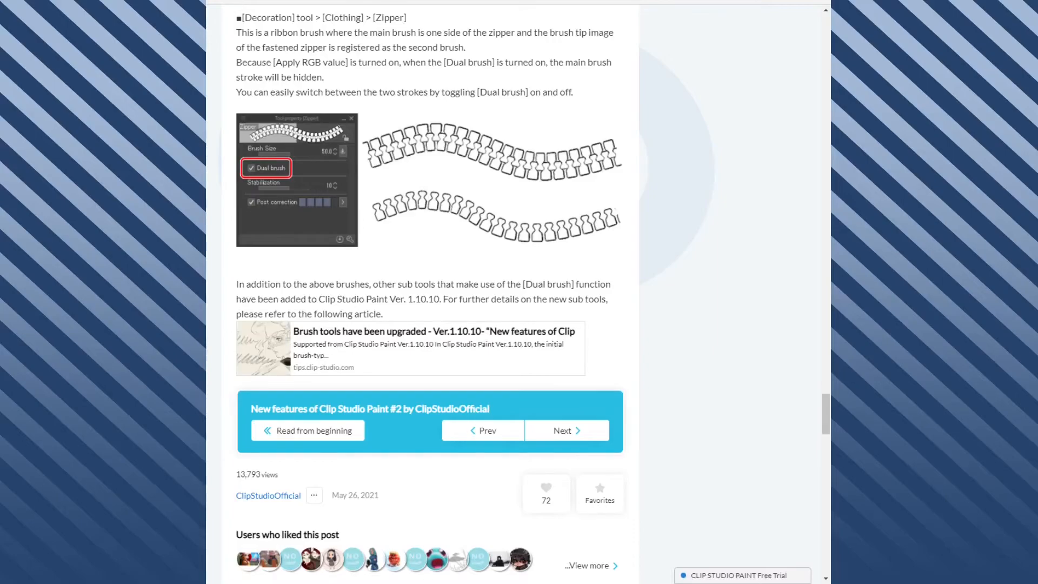
drag(263, 284, 631, 314)
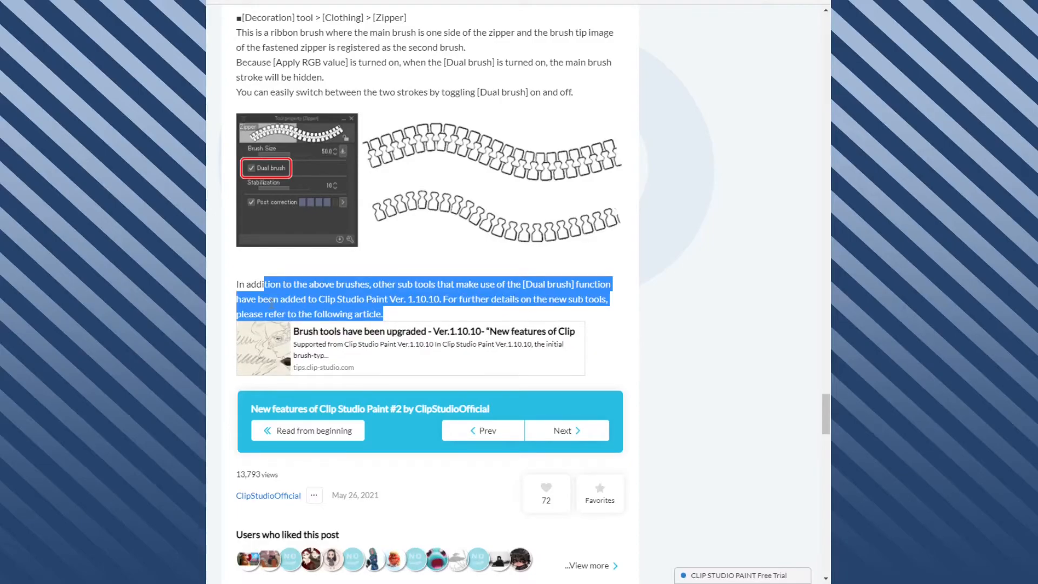
click(396, 311)
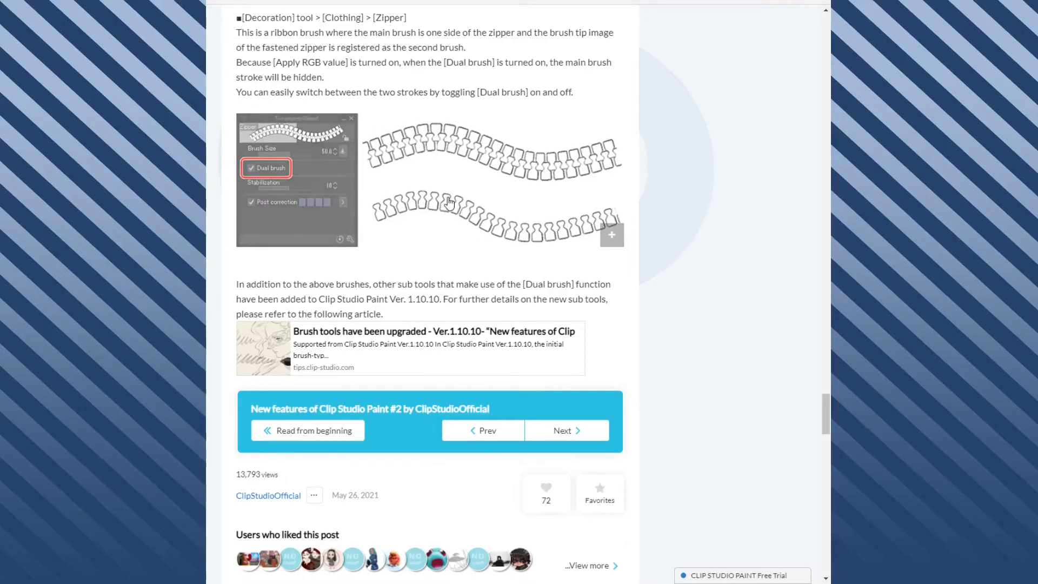
scroll(456, 294, up, 2)
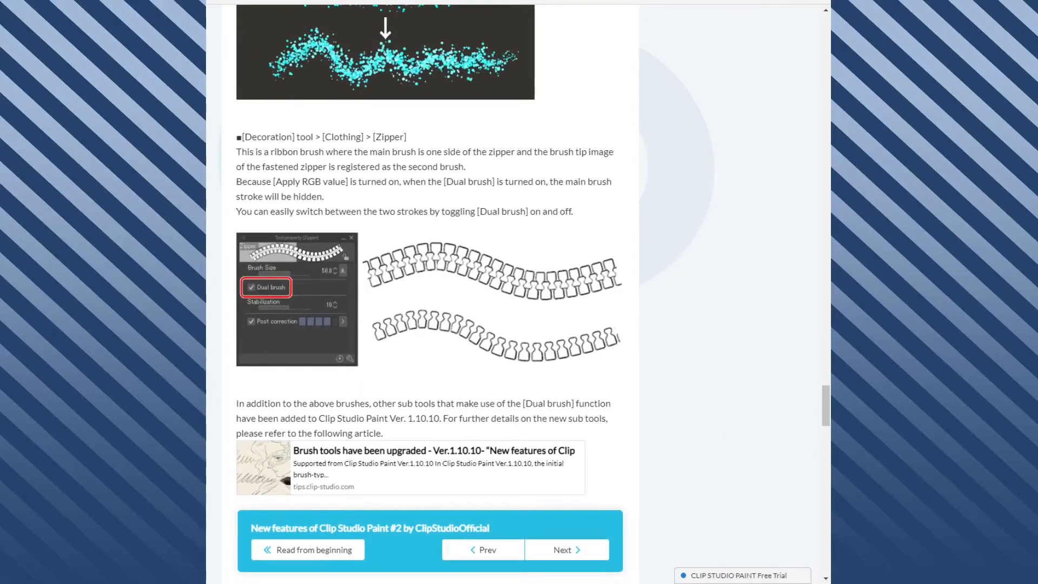
Switch to the "Brush tools have been upgraded - Ver.1.10.10-" article and read its section on the initial brush sub tools refresh
key(ctrl+Tab)
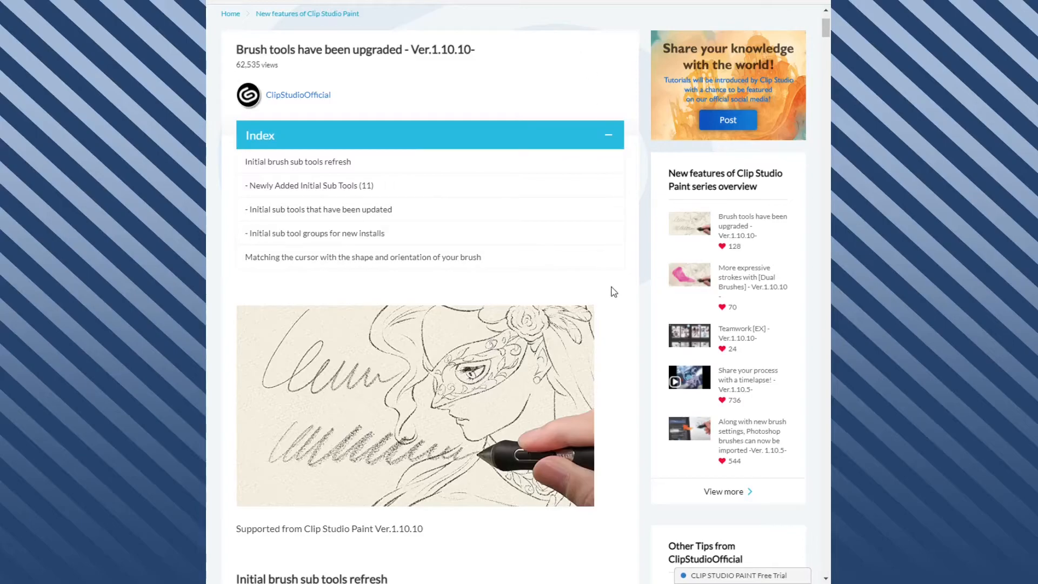
scroll(499, 275, down, 3)
scroll(499, 275, down, 7)
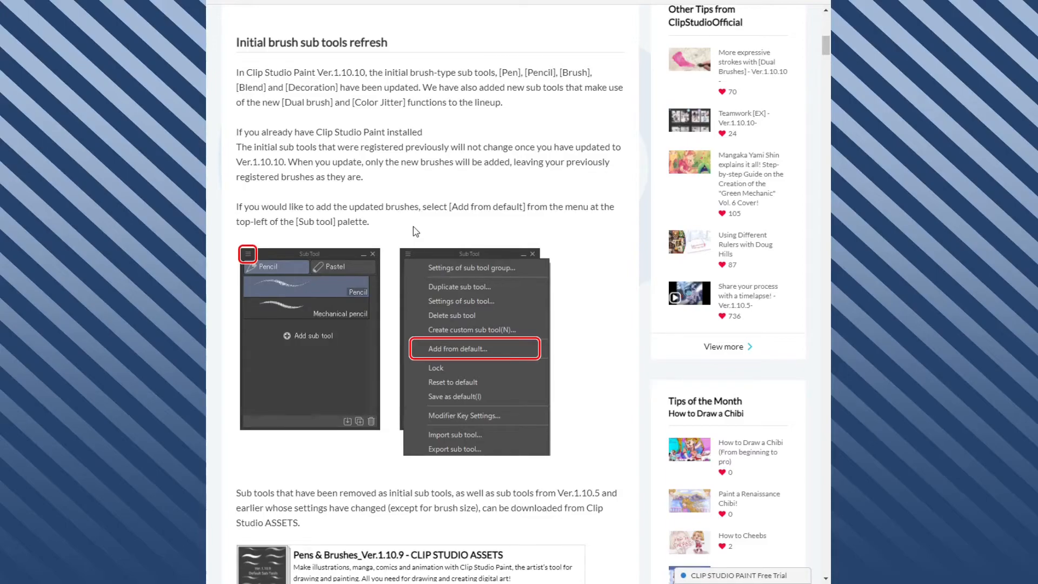
scroll(498, 225, down, 3)
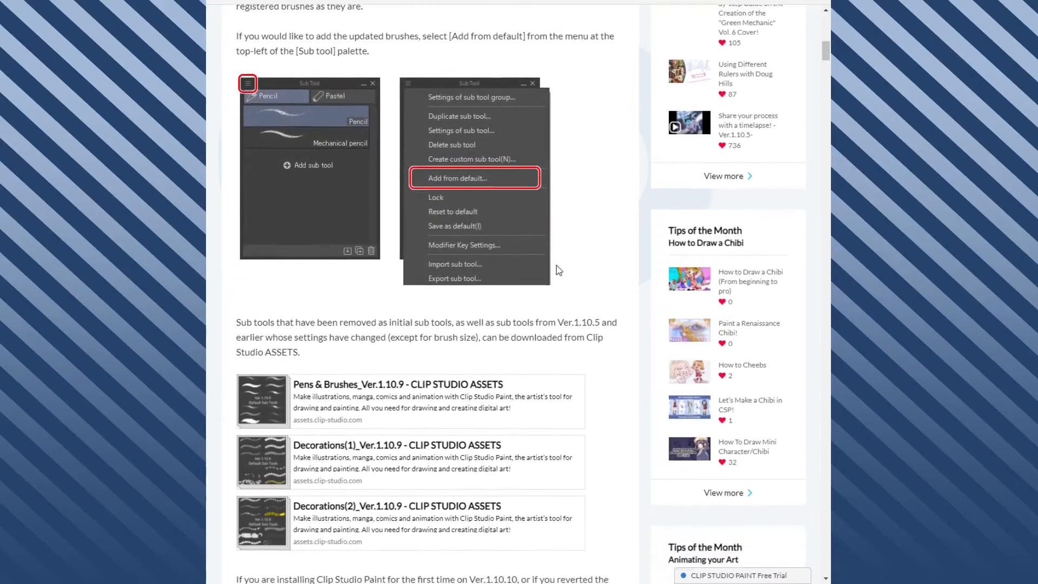
scroll(589, 294, down, 1)
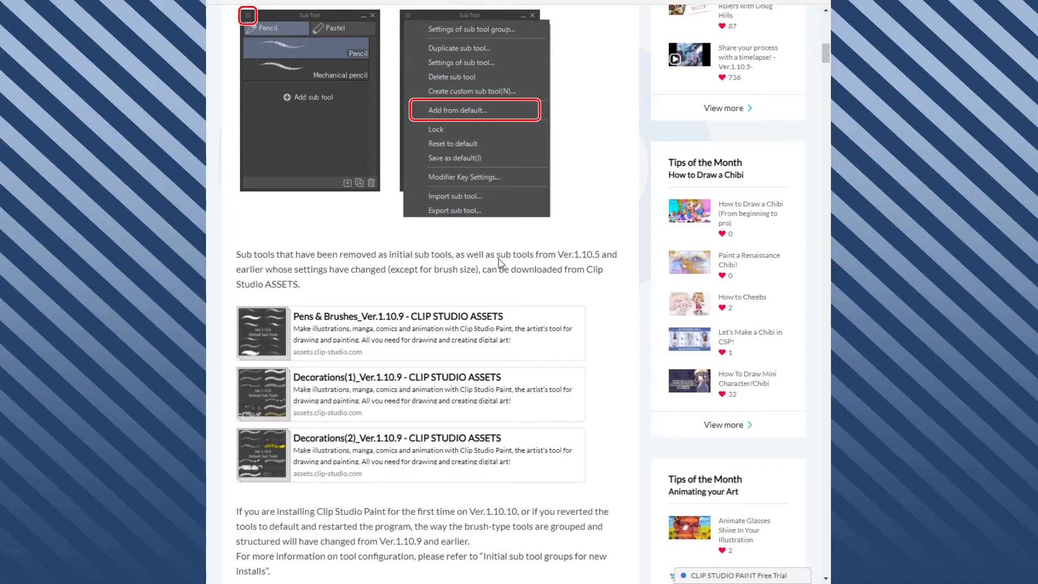
Read the article's notes on downloading removed initial sub tools from Clip Studio ASSETS and on the changed tool grouping in Ver.1.10.10
drag(523, 253, 556, 254)
drag(339, 269, 510, 269)
click(519, 273)
scroll(431, 313, down, 5)
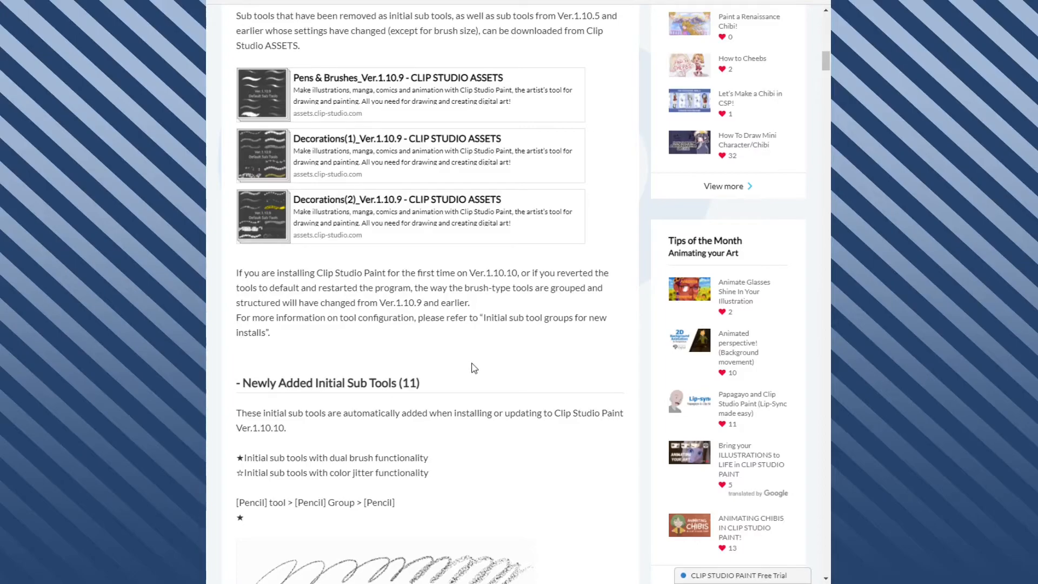
scroll(367, 346, down, 2)
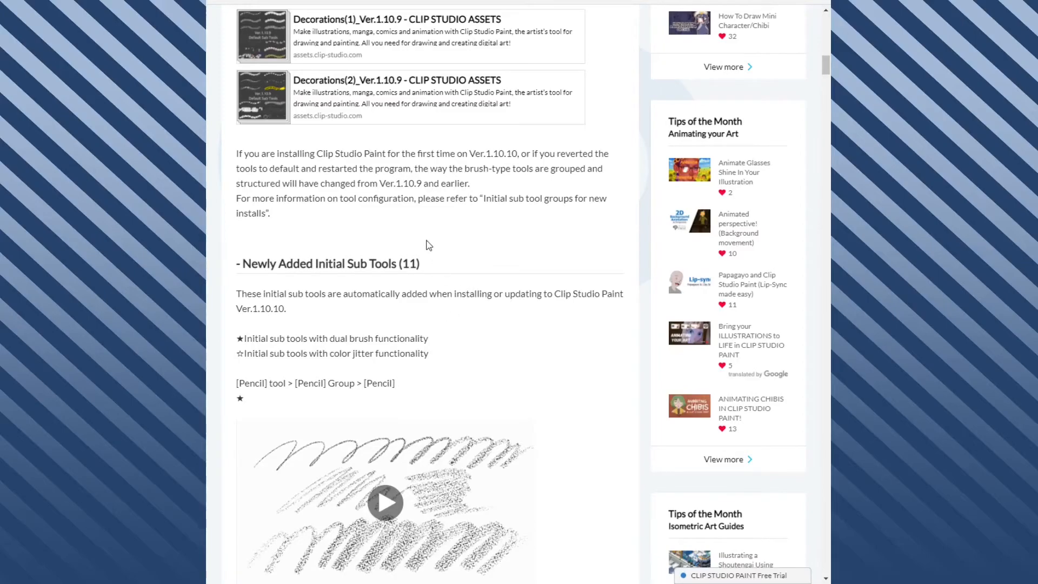
Examine the "Newly Added Initial Sub Tools" section, including the Pencil, Wet wash and Watercolor splash examples
scroll(427, 248, down, 2)
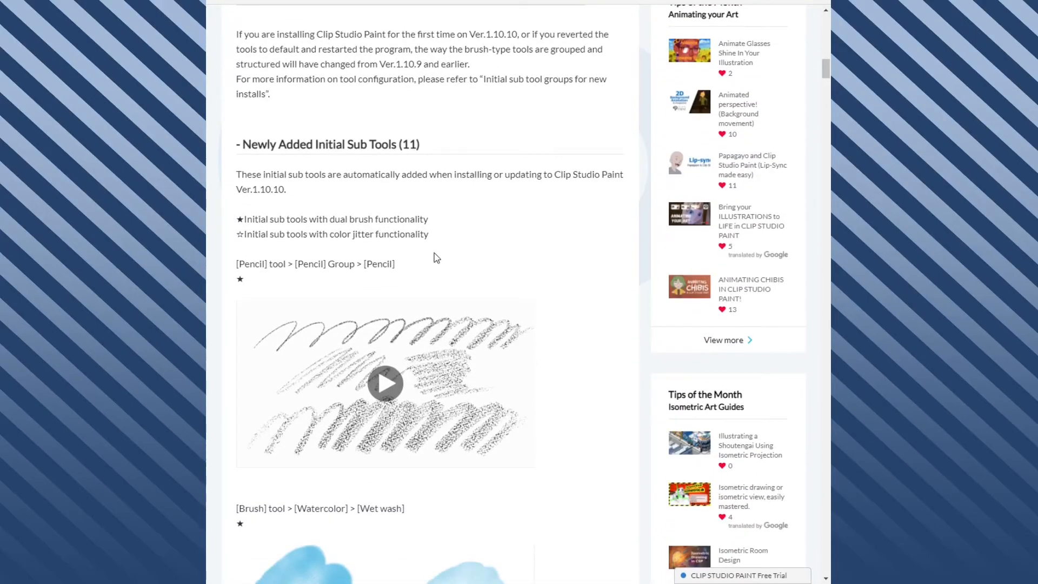
scroll(411, 275, down, 2)
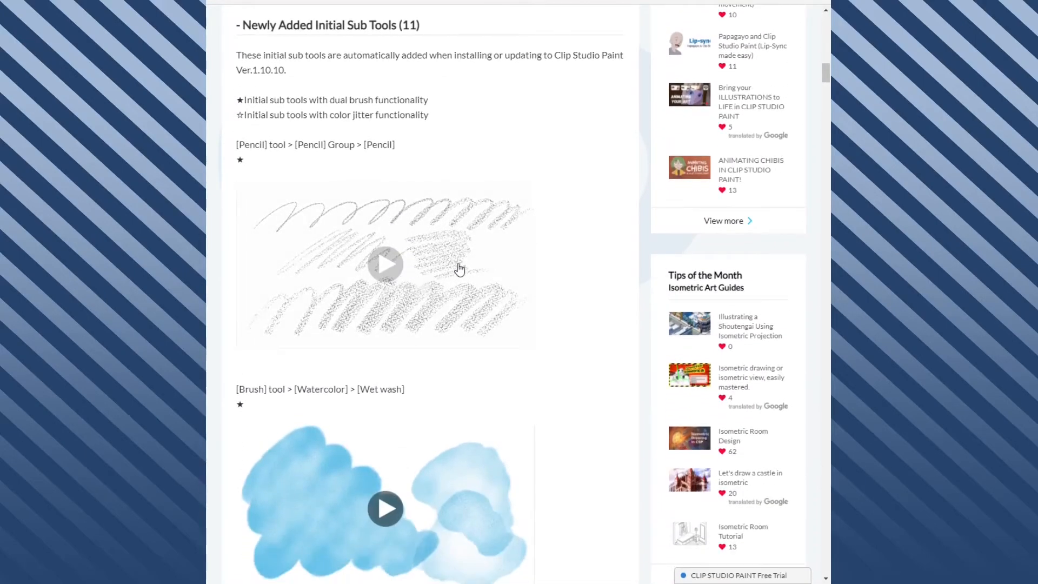
scroll(486, 262, up, 2)
scroll(505, 286, down, 2)
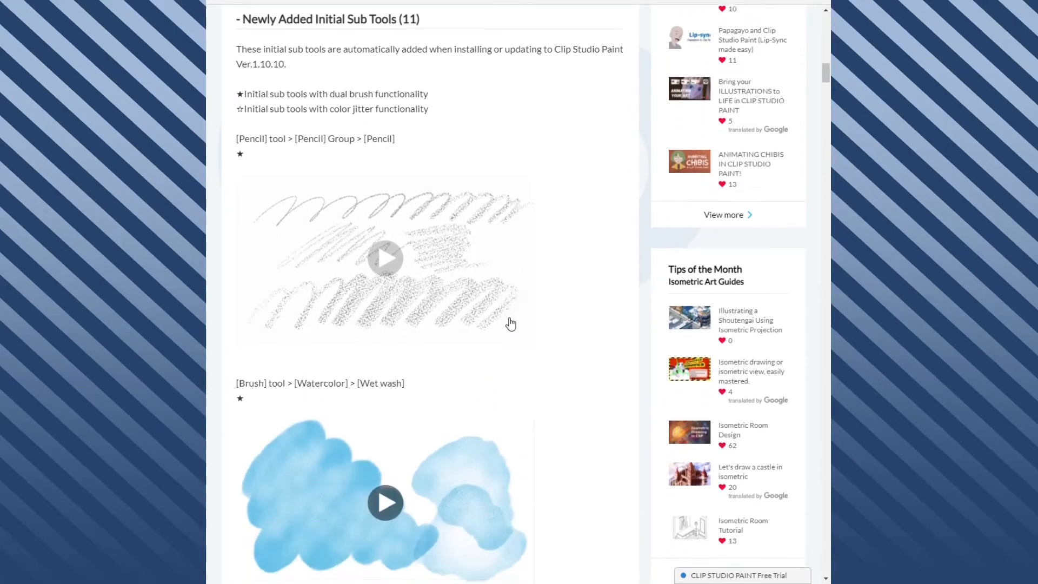
scroll(510, 324, down, 1)
scroll(510, 322, down, 1)
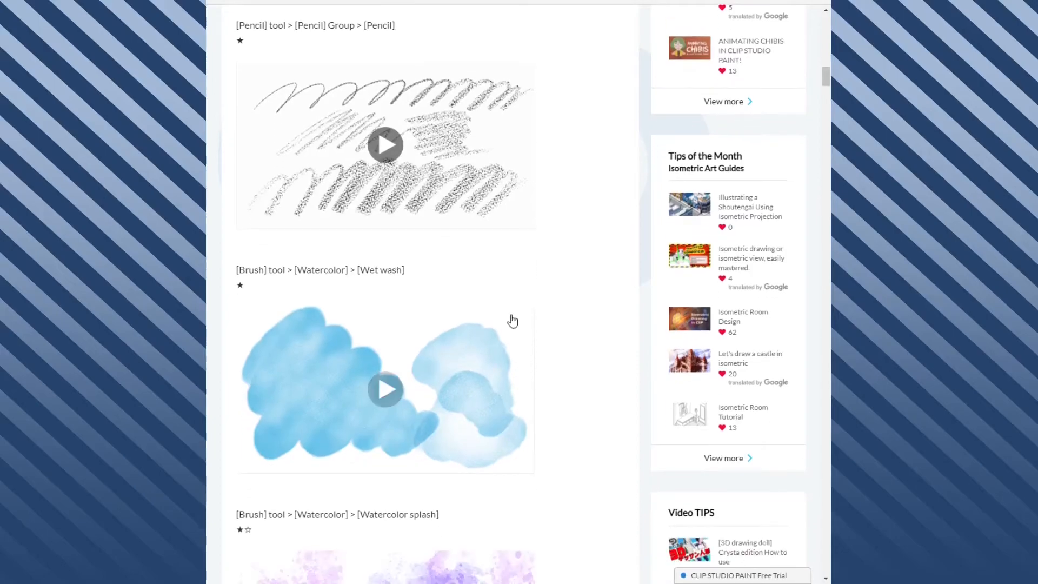
scroll(519, 306, down, 1)
scroll(508, 336, down, 2)
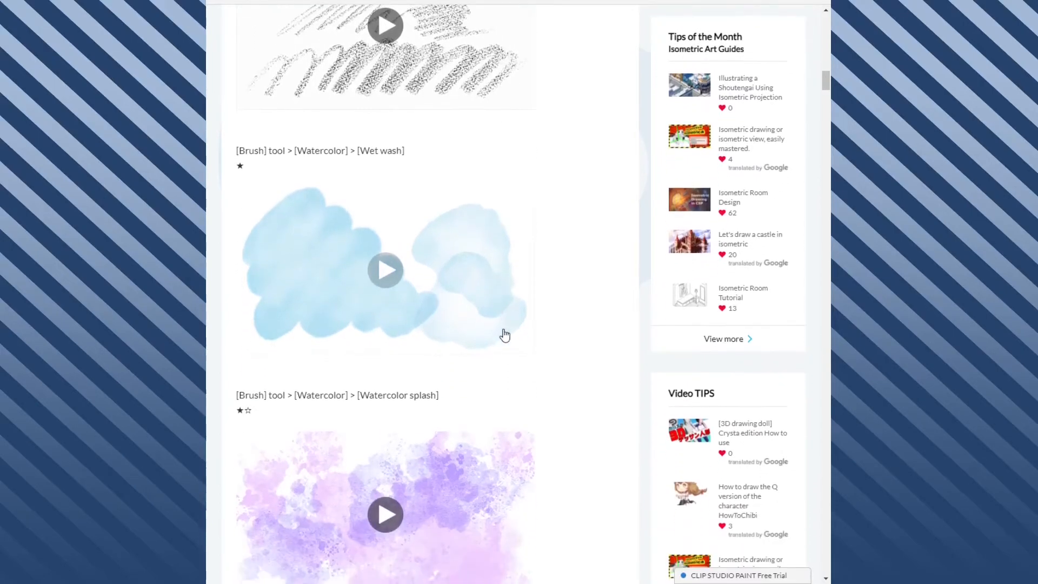
scroll(502, 332, up, 1)
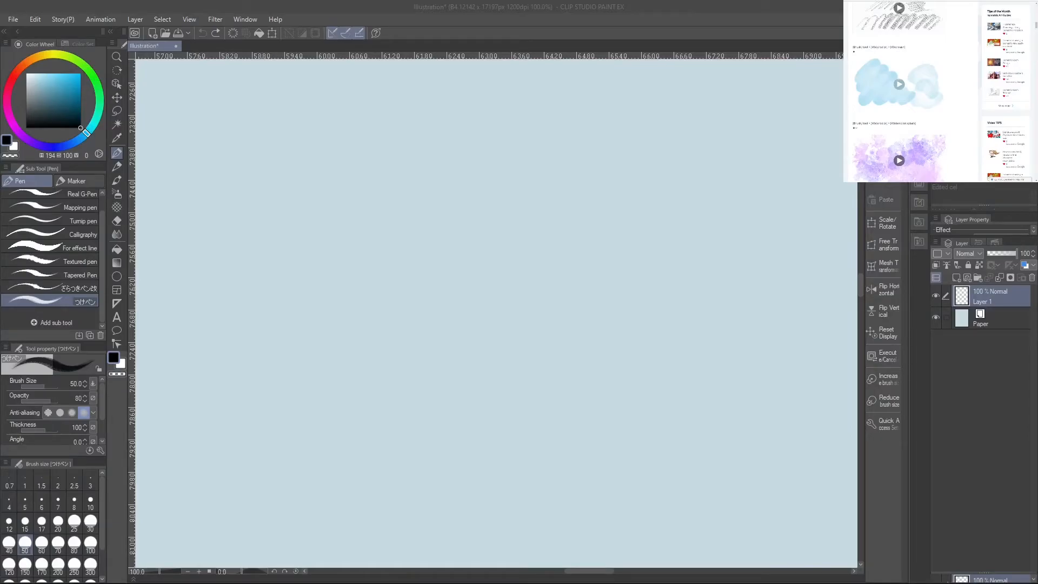
Switch to Clip Studio Paint and select the Wet wash sub tool from the Brush tool's watercolor group
click(102, 260)
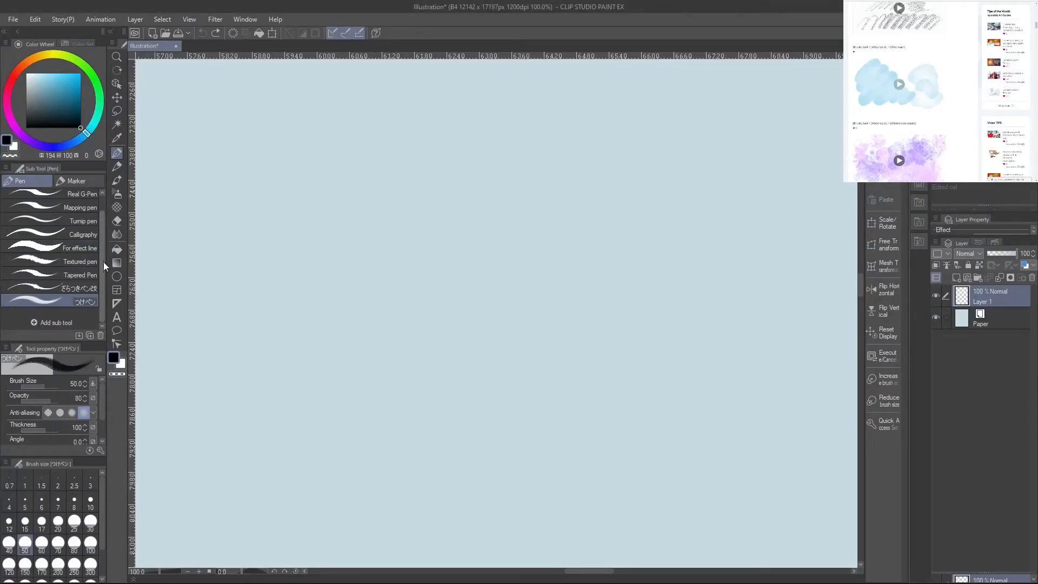
click(119, 165)
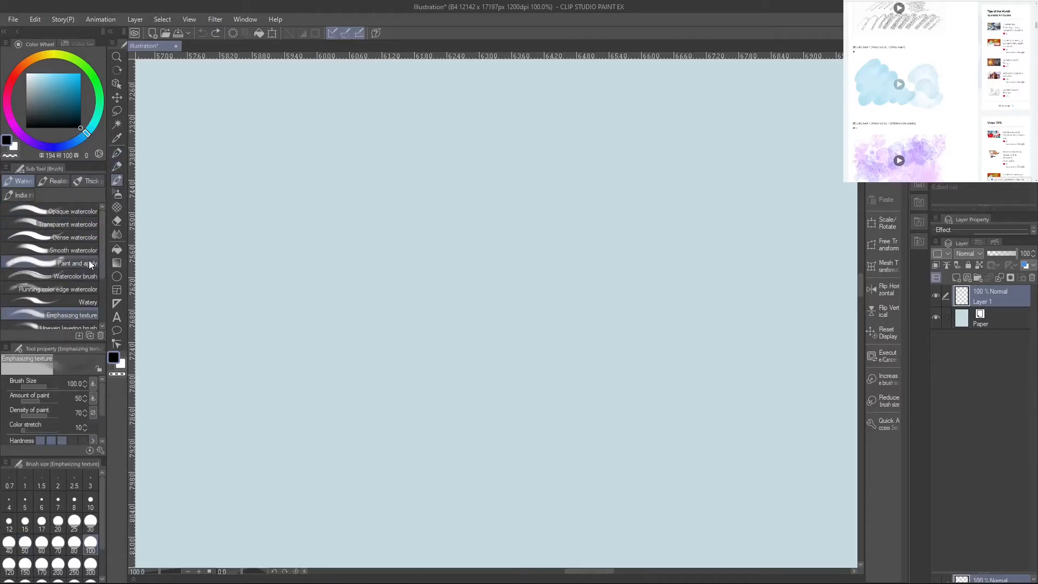
drag(102, 263, 105, 297)
click(84, 298)
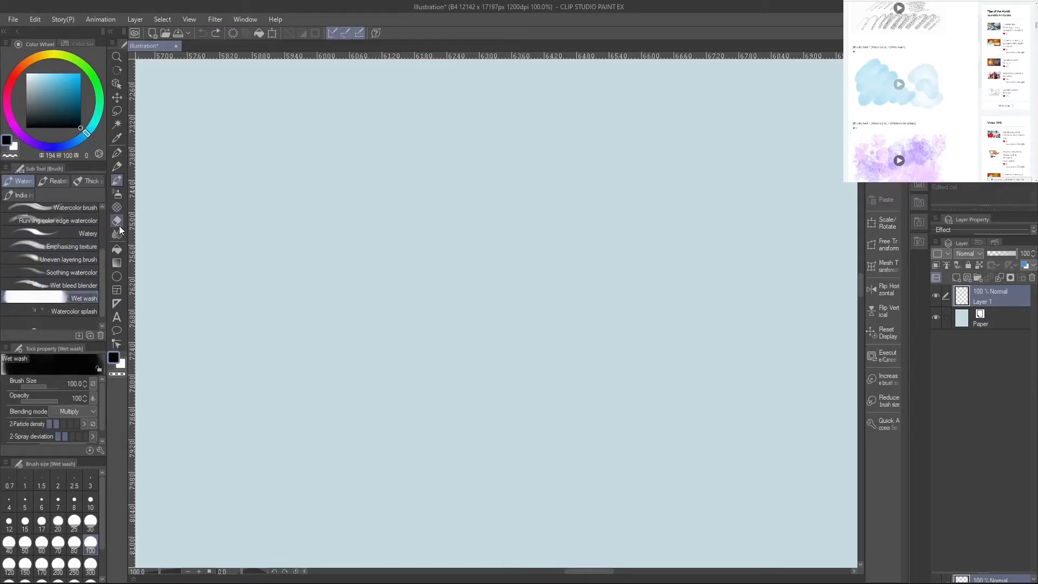
Test the Wet wash brush with strokes at brush sizes 100 and 30, undoing all of them
mouse_move(481, 150)
mouse_down()
mouse_move(383, 202)
mouse_move(451, 182)
mouse_move(361, 257)
mouse_move(480, 222)
mouse_move(437, 263)
mouse_move(370, 295)
mouse_up()
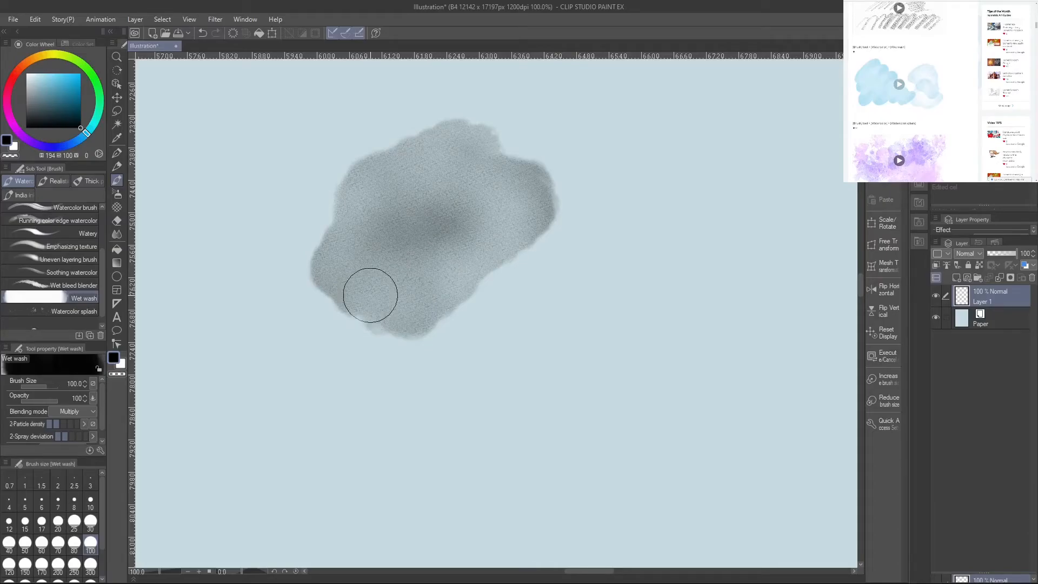
key(ctrl+z)
click(91, 520)
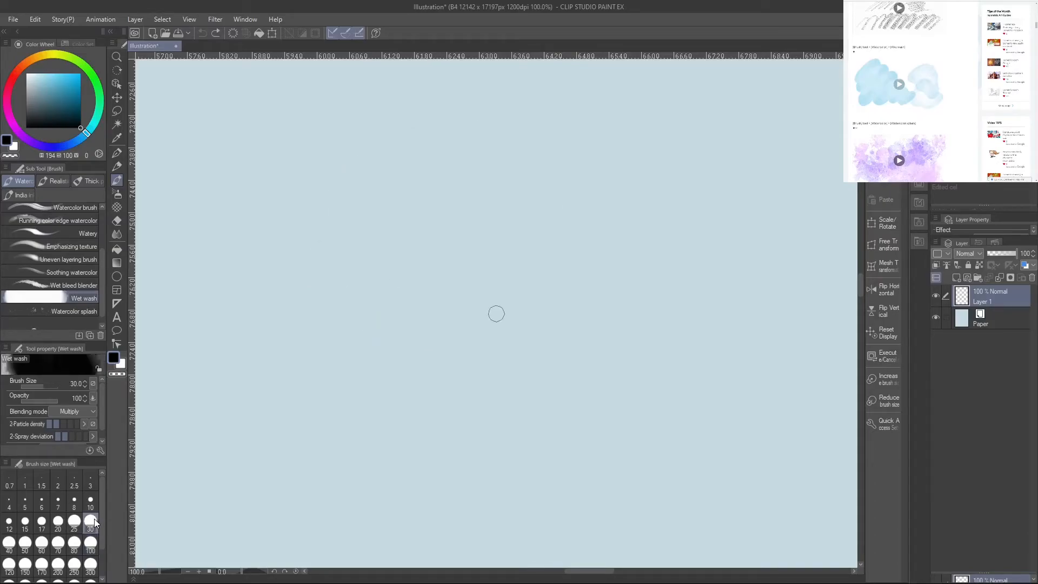
mouse_move(489, 201)
mouse_down()
mouse_move(458, 228)
mouse_move(457, 318)
mouse_move(540, 411)
mouse_move(631, 413)
mouse_move(774, 333)
mouse_move(773, 210)
mouse_move(575, 246)
mouse_move(590, 343)
mouse_move(682, 369)
mouse_move(690, 400)
mouse_move(634, 438)
mouse_move(562, 463)
mouse_move(462, 431)
mouse_move(427, 351)
mouse_move(313, 359)
mouse_move(335, 429)
mouse_move(378, 264)
mouse_move(387, 398)
mouse_move(378, 324)
mouse_move(344, 350)
mouse_move(329, 273)
mouse_move(425, 154)
mouse_move(516, 354)
mouse_move(799, 208)
mouse_move(740, 500)
mouse_move(795, 287)
mouse_move(665, 359)
mouse_move(697, 336)
mouse_move(565, 474)
mouse_up()
drag(565, 475, 669, 359)
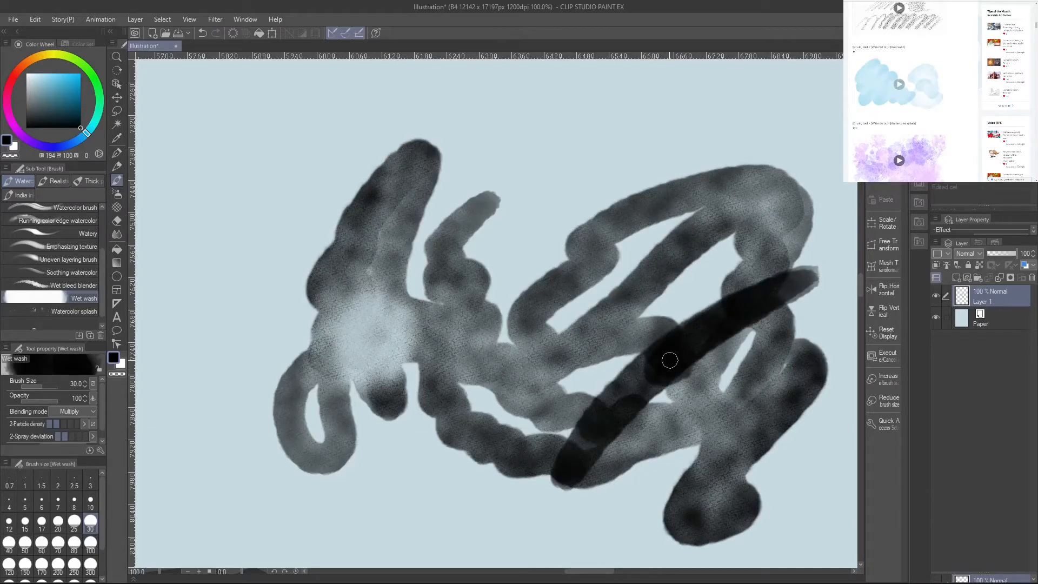
key(ctrl+z)
key(ctrl+z)
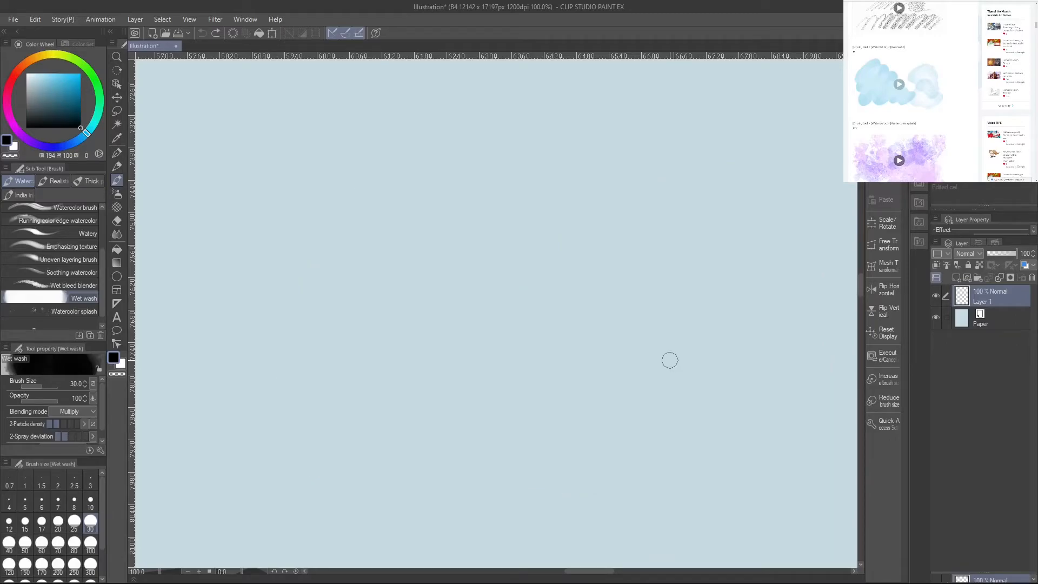
mouse_move(759, 447)
mouse_down()
mouse_move(742, 258)
mouse_move(630, 295)
mouse_move(652, 402)
mouse_move(763, 351)
mouse_up()
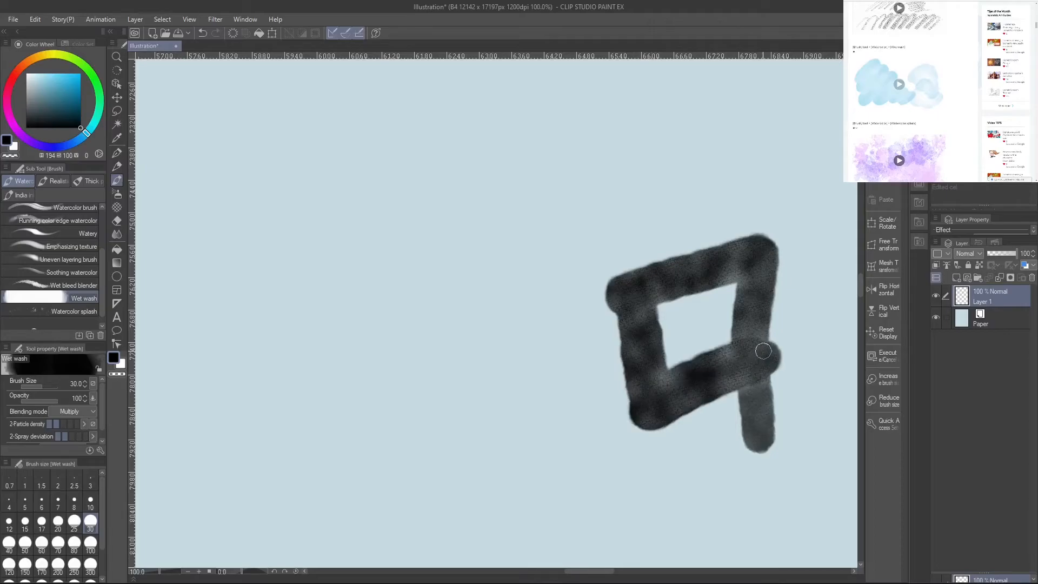
key(ctrl+z)
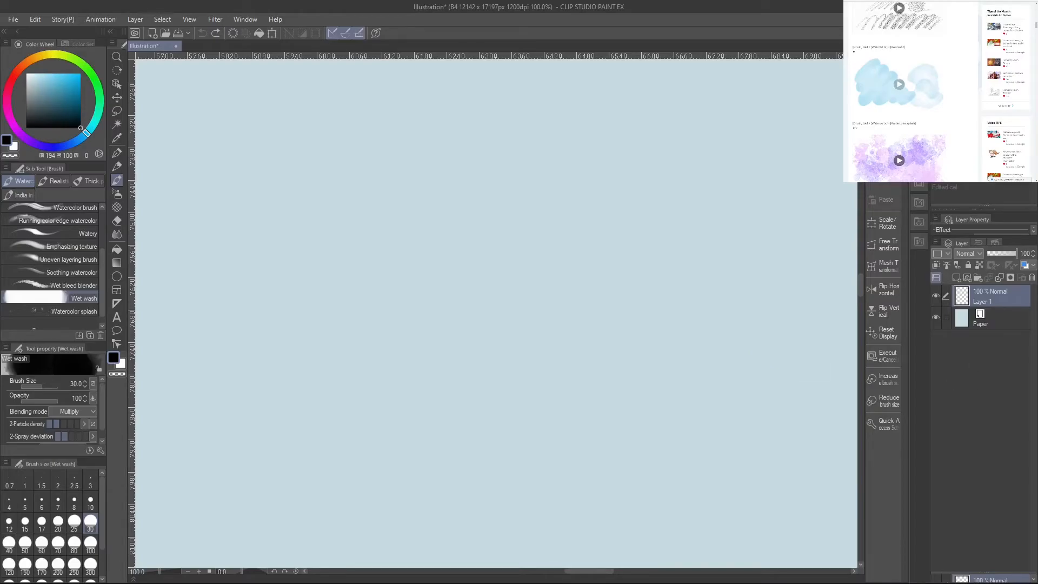
Try the Watercolor splash sub tool with a winding stroke across the canvas and undo it
scroll(874, 181, down, 3)
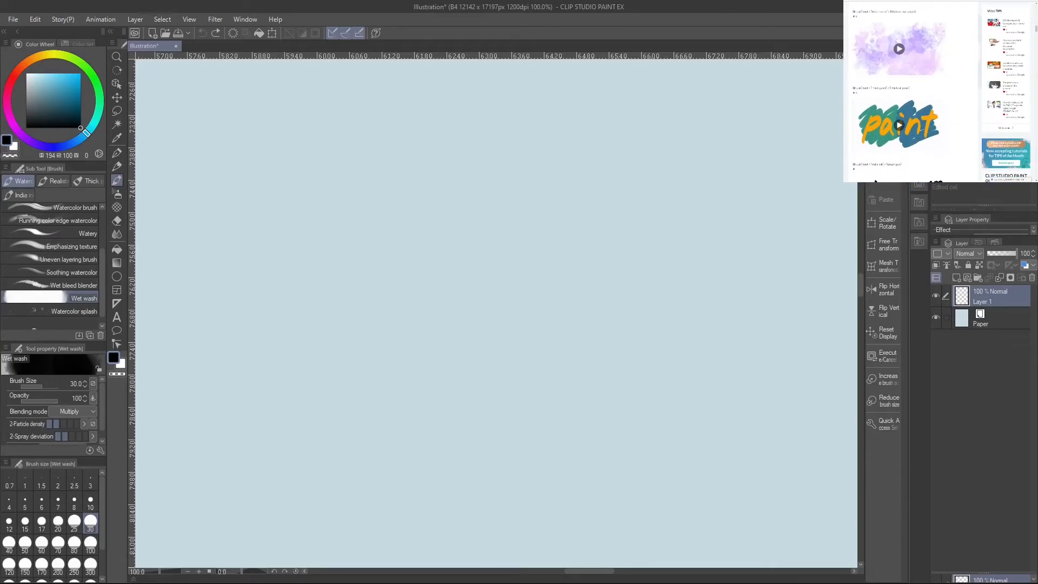
click(65, 311)
mouse_move(435, 248)
mouse_down()
mouse_move(410, 406)
mouse_move(643, 428)
mouse_move(711, 275)
mouse_move(556, 287)
mouse_move(500, 365)
mouse_up()
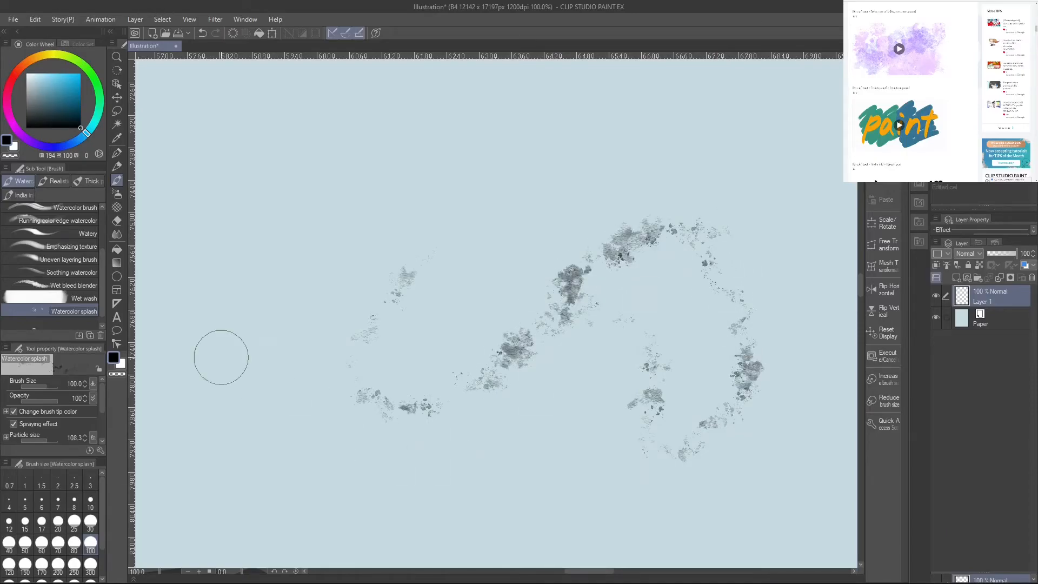
key(ctrl+z)
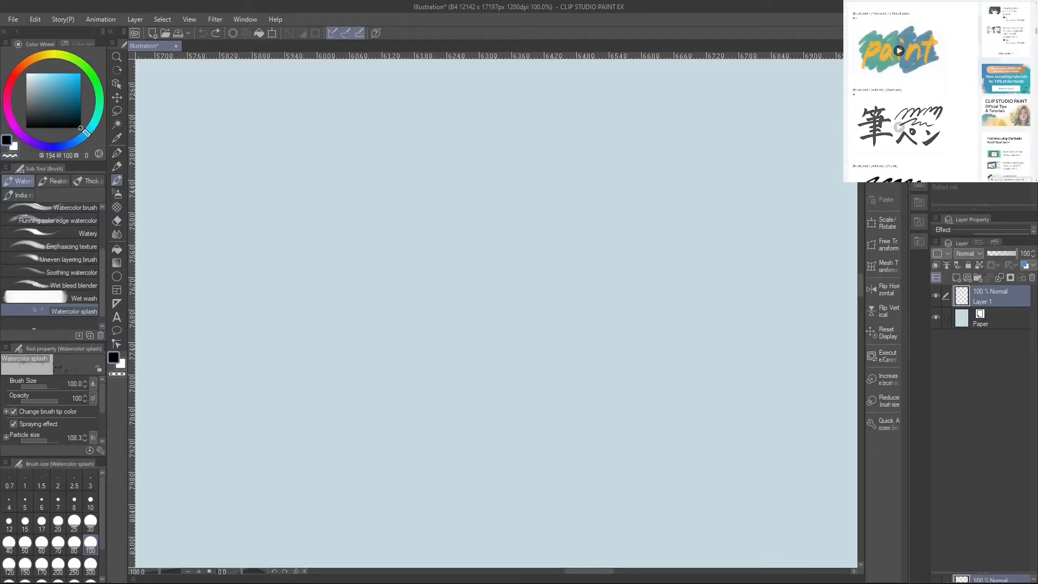
Select the Thick oil paint sub tool from the thick paint group and paint black test strokes at brush sizes 60 and 100
click(80, 181)
scroll(103, 222, down, 3)
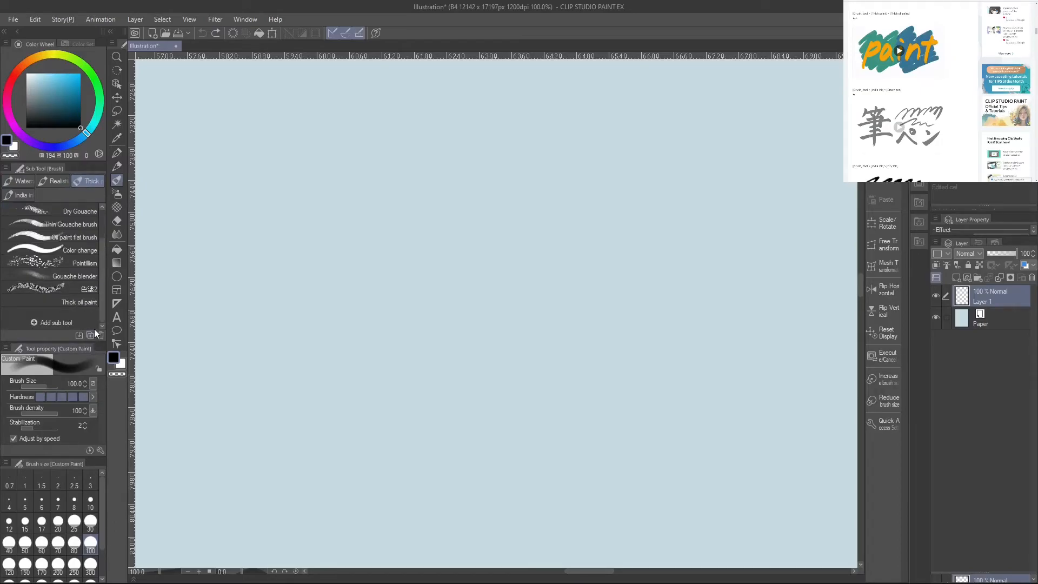
click(80, 301)
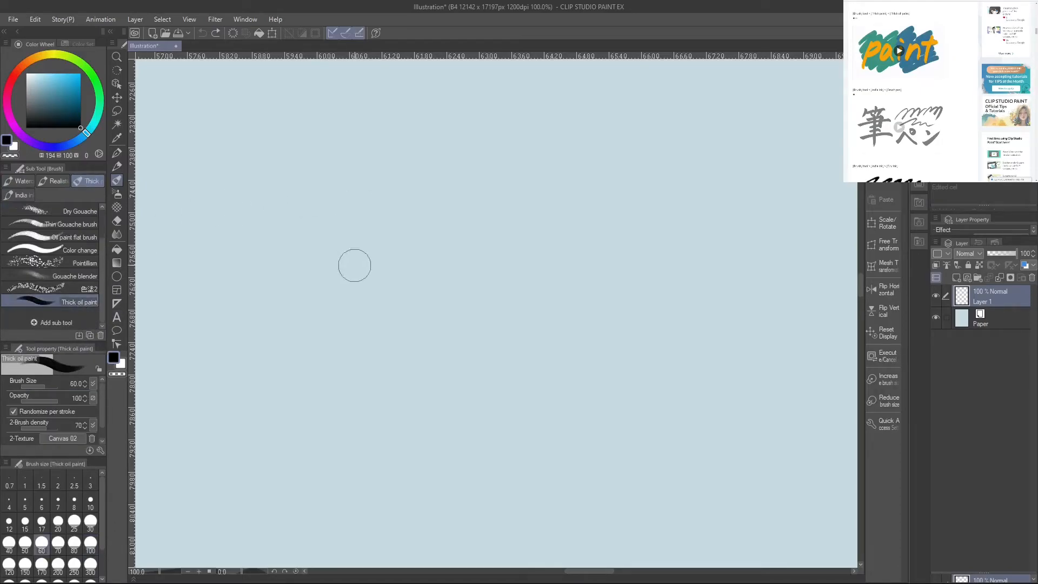
mouse_move(508, 152)
mouse_down()
mouse_move(317, 330)
mouse_move(346, 384)
mouse_move(497, 250)
mouse_move(595, 188)
mouse_move(604, 186)
mouse_move(603, 239)
mouse_move(514, 302)
mouse_move(455, 392)
mouse_move(679, 232)
mouse_move(648, 144)
mouse_move(527, 187)
mouse_move(509, 165)
mouse_up()
click(16, 74)
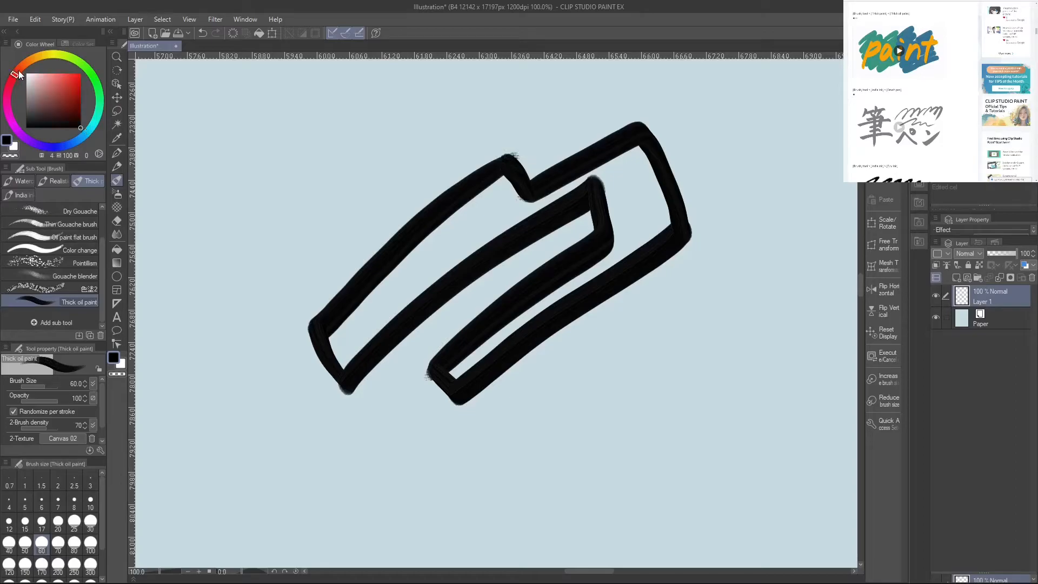
click(89, 554)
mouse_move(225, 294)
mouse_down()
mouse_move(281, 200)
mouse_move(342, 157)
mouse_move(311, 185)
mouse_move(334, 210)
mouse_move(260, 367)
mouse_move(324, 426)
mouse_move(394, 312)
mouse_move(373, 411)
mouse_move(463, 447)
mouse_move(500, 434)
mouse_up()
Set the drawing color to fully saturated red and paint broad Thick oil paint strokes over the black ones
click(80, 73)
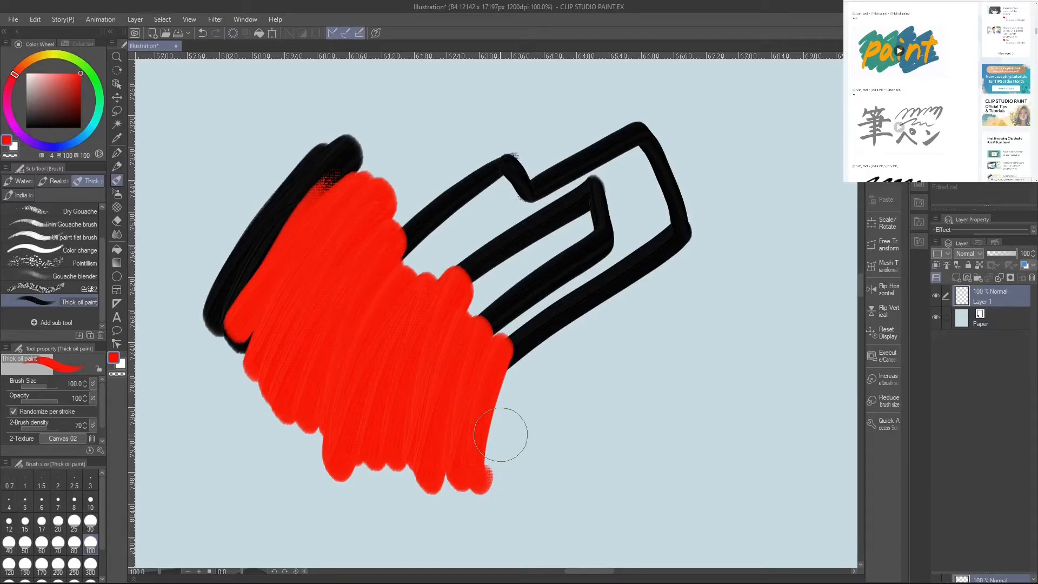
mouse_move(524, 416)
mouse_down()
mouse_move(394, 359)
mouse_move(377, 158)
mouse_move(433, 318)
mouse_up()
mouse_move(371, 430)
mouse_down()
mouse_move(428, 486)
mouse_move(636, 487)
mouse_move(631, 432)
mouse_move(597, 422)
mouse_move(481, 522)
mouse_move(489, 460)
mouse_move(571, 386)
mouse_move(483, 377)
mouse_move(337, 412)
mouse_move(309, 254)
mouse_move(395, 169)
mouse_move(360, 403)
mouse_move(533, 394)
mouse_move(608, 475)
mouse_move(666, 474)
mouse_move(573, 426)
mouse_move(367, 406)
mouse_move(419, 346)
mouse_move(509, 425)
mouse_move(578, 453)
mouse_move(769, 354)
mouse_up()
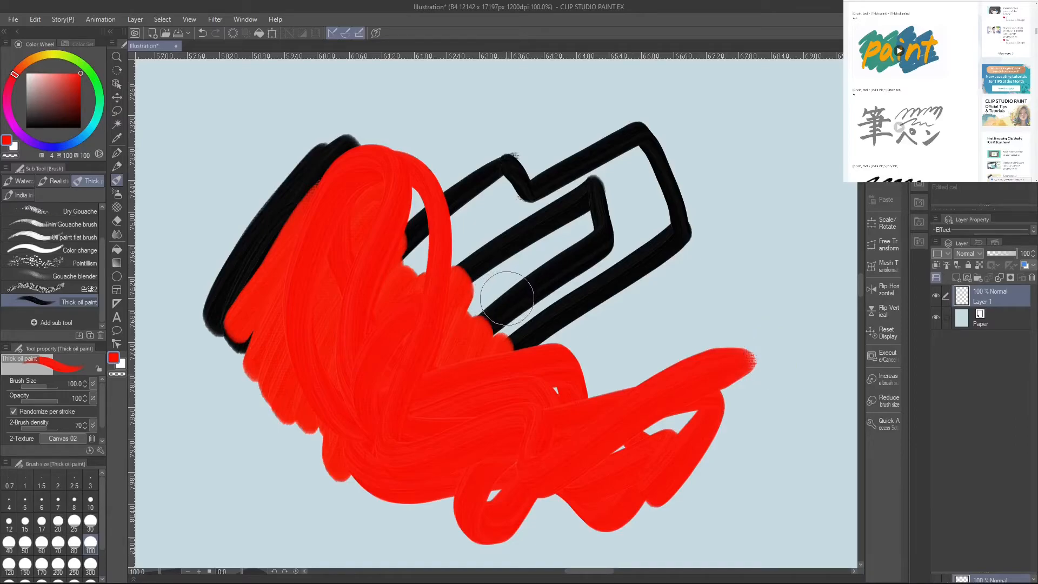
mouse_move(494, 295)
mouse_down()
mouse_move(399, 336)
mouse_move(304, 439)
mouse_move(332, 471)
mouse_move(404, 463)
mouse_move(504, 352)
mouse_move(655, 264)
mouse_up()
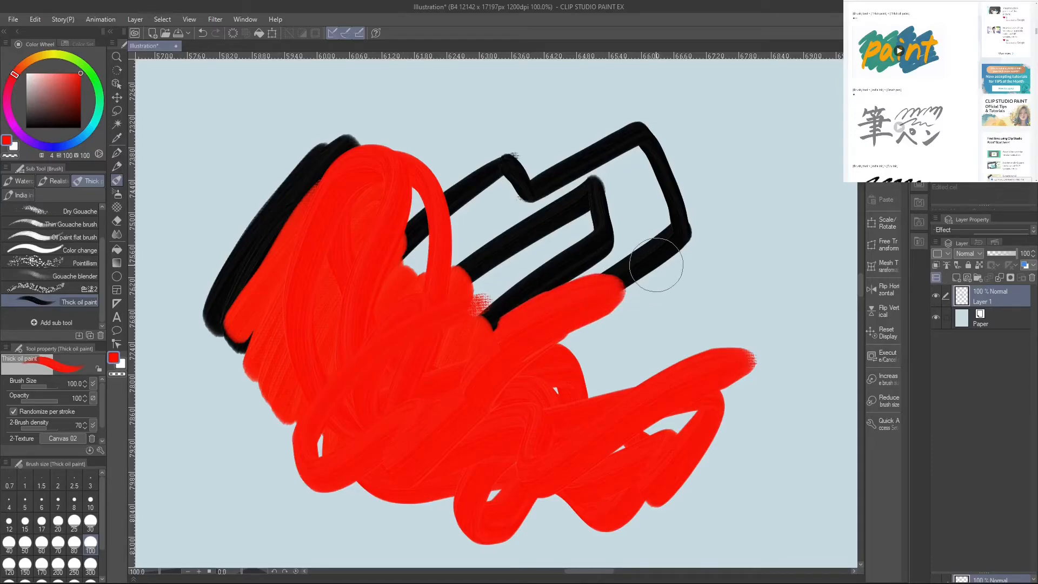
Change the drawing color to bright blue and layer Thick oil paint strokes of varying strength over the red area
mouse_move(438, 238)
mouse_down()
mouse_move(365, 301)
mouse_move(301, 446)
mouse_move(305, 500)
mouse_move(351, 472)
mouse_move(376, 366)
mouse_move(405, 329)
mouse_move(380, 418)
mouse_move(440, 440)
mouse_move(450, 477)
mouse_move(484, 403)
mouse_move(506, 398)
mouse_move(521, 439)
mouse_move(536, 344)
mouse_move(596, 291)
mouse_move(444, 373)
mouse_move(427, 414)
mouse_move(448, 425)
mouse_move(462, 379)
mouse_move(451, 329)
mouse_move(460, 302)
mouse_up()
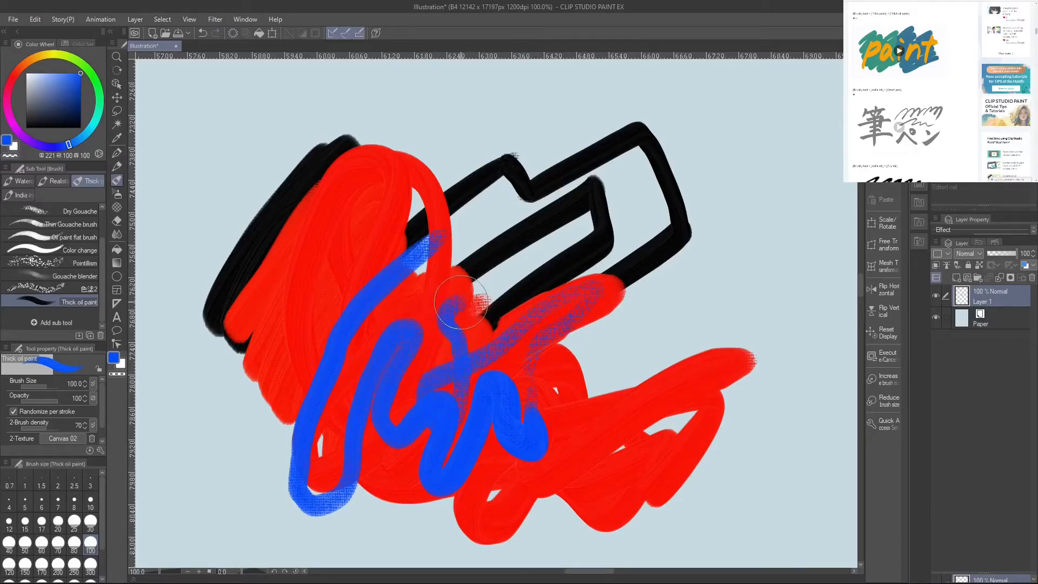
mouse_move(444, 349)
mouse_down()
mouse_move(402, 432)
mouse_move(402, 476)
mouse_move(490, 411)
mouse_move(584, 427)
mouse_move(708, 376)
mouse_move(694, 408)
mouse_move(595, 440)
mouse_move(514, 359)
mouse_move(389, 177)
mouse_up()
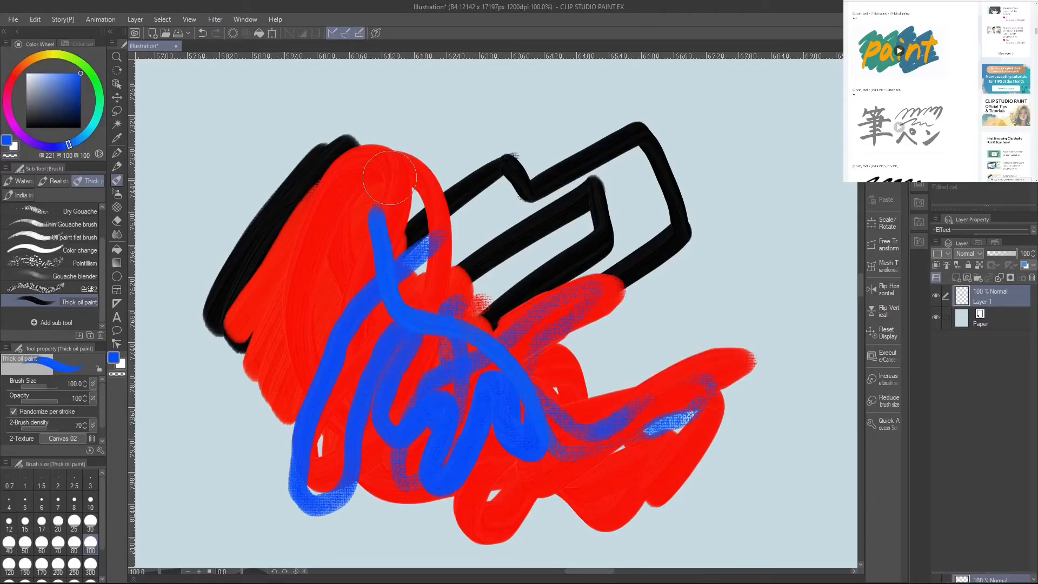
mouse_move(640, 475)
mouse_down()
mouse_move(493, 481)
mouse_move(591, 450)
mouse_move(463, 419)
mouse_move(445, 348)
mouse_move(378, 364)
mouse_move(388, 356)
mouse_move(385, 399)
mouse_move(360, 466)
mouse_move(384, 348)
mouse_move(324, 348)
mouse_move(326, 302)
mouse_move(356, 205)
mouse_move(271, 368)
mouse_move(528, 440)
mouse_move(677, 420)
mouse_up()
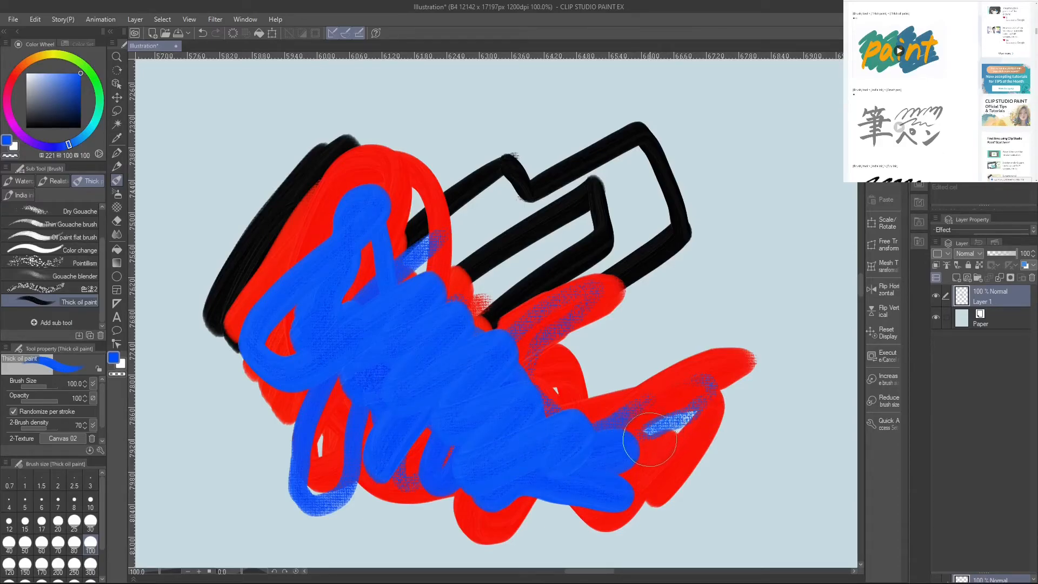
mouse_move(670, 445)
mouse_down()
mouse_move(510, 486)
mouse_move(489, 466)
mouse_move(357, 202)
mouse_move(513, 441)
mouse_move(340, 296)
mouse_move(226, 300)
mouse_move(305, 183)
mouse_move(306, 215)
mouse_up()
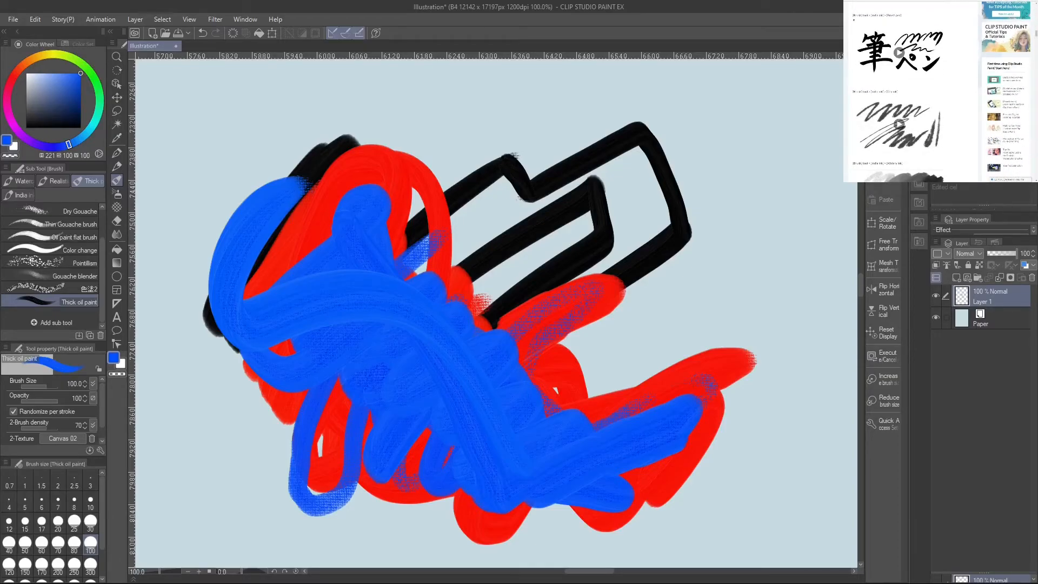
Select the Brush pen sub tool from the India ink group and set its brush size to 20
click(21, 196)
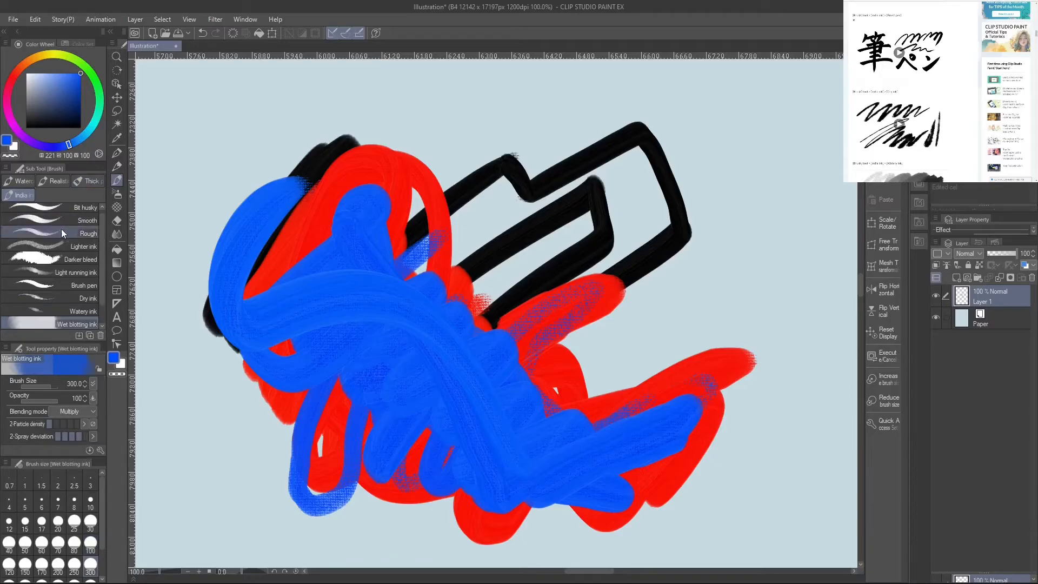
drag(103, 231, 101, 264)
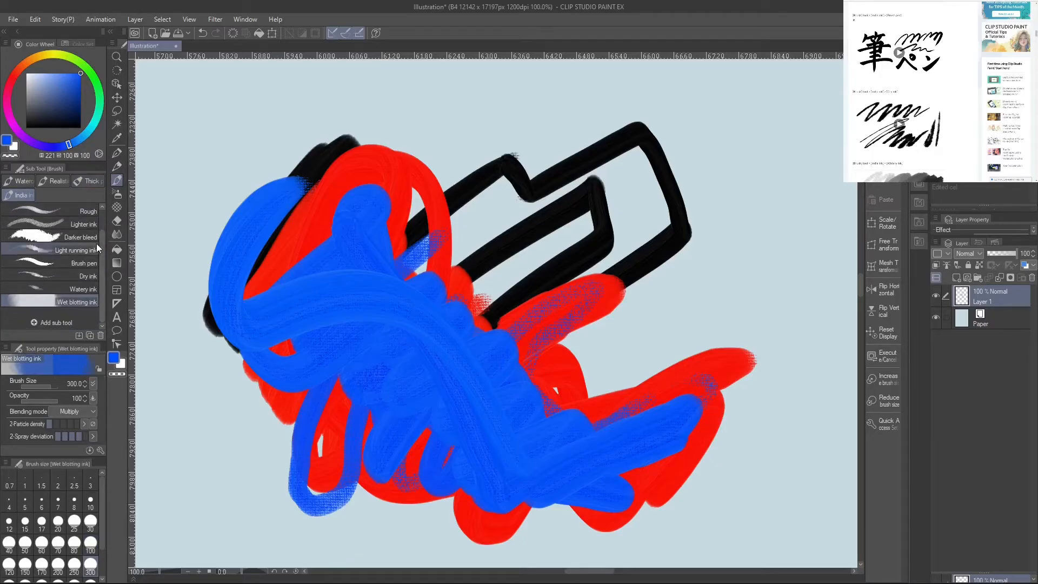
click(81, 263)
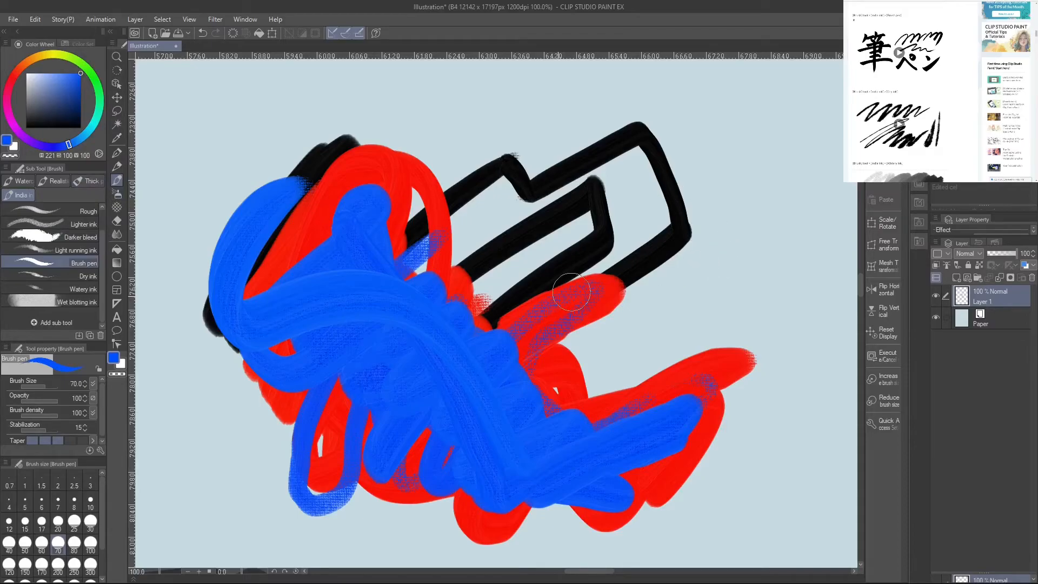
click(58, 521)
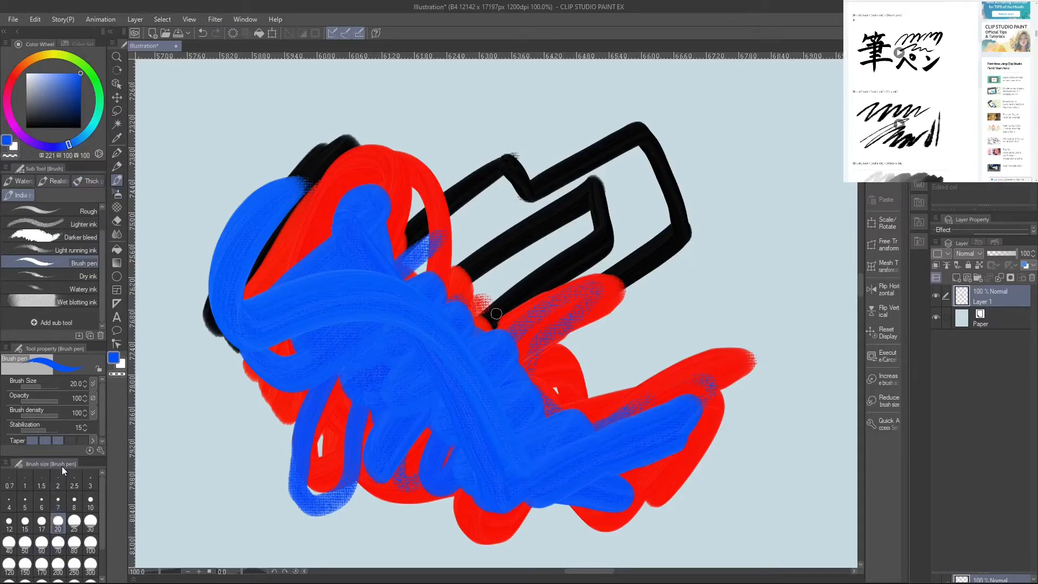
Undo the Thick oil paint strokes in blue, red and black until the canvas is empty
click(202, 32)
click(202, 33)
click(202, 33)
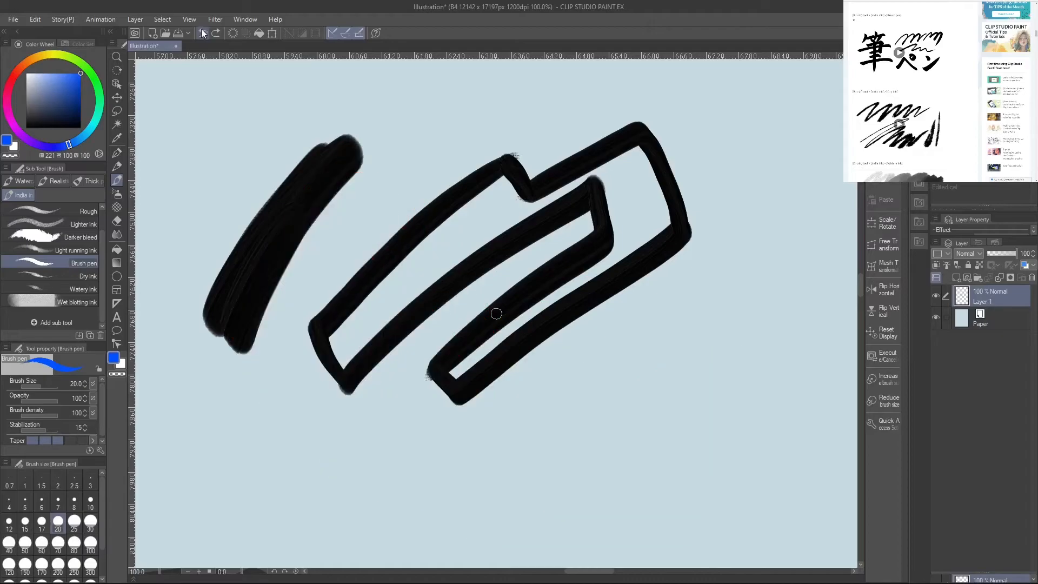
click(202, 33)
click(201, 32)
click(201, 32)
click(200, 32)
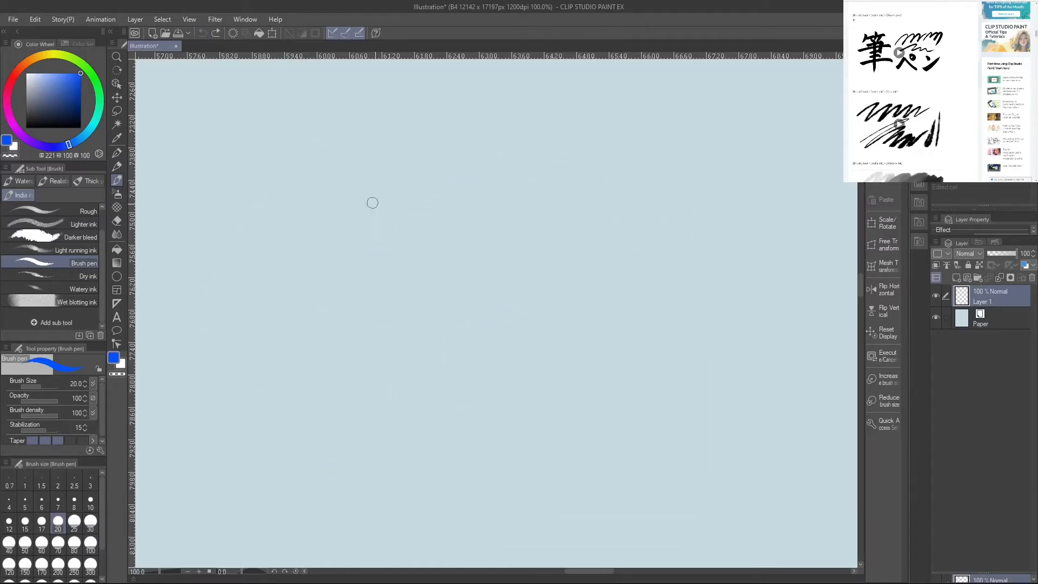
Try the Brush pen at size 20 with a few thin blue strokes and undo them
mouse_move(403, 207)
mouse_down()
mouse_move(448, 199)
mouse_move(470, 285)
mouse_up()
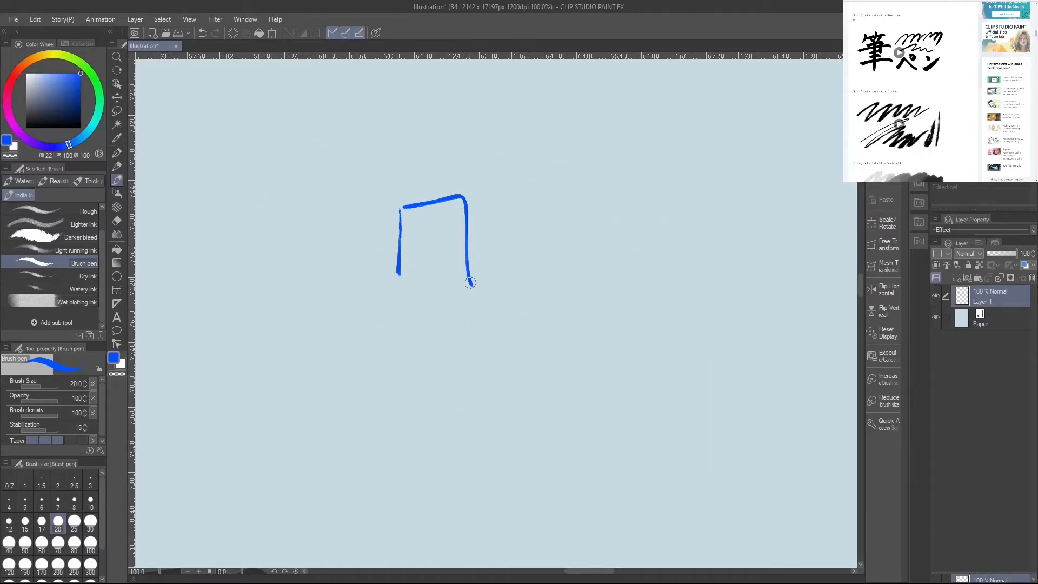
click(199, 31)
click(199, 31)
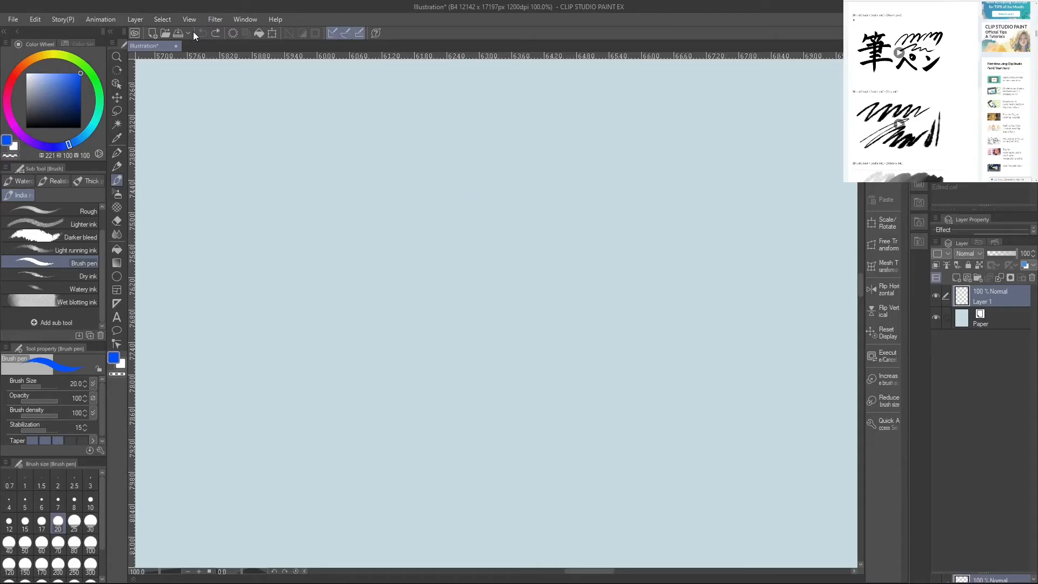
Set the Brush pen size to 50 and write the kanji 魚 in blue on the canvas
click(58, 547)
click(25, 543)
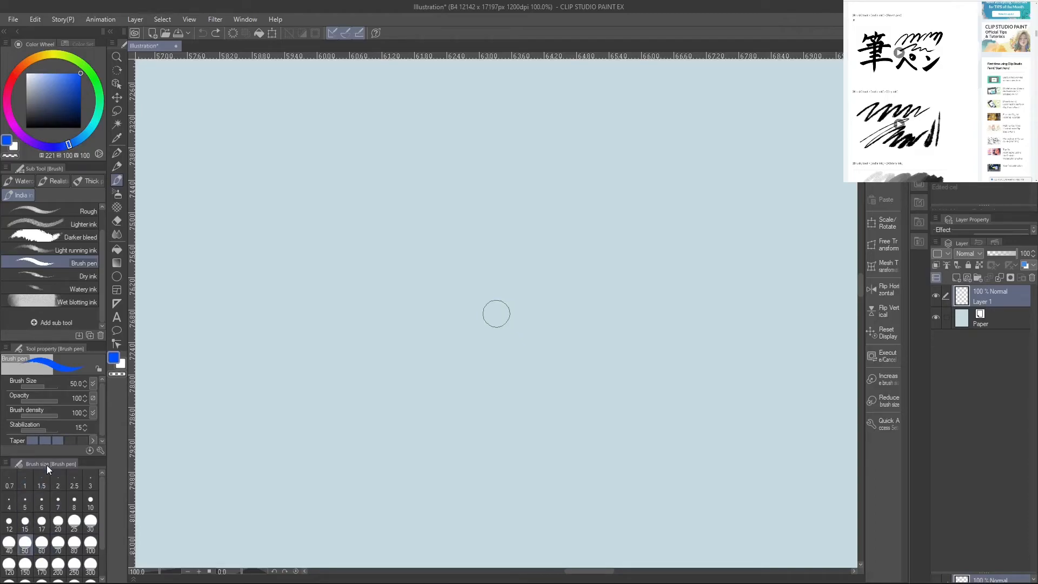
drag(434, 112, 398, 154)
mouse_move(434, 115)
mouse_down()
mouse_move(463, 127)
mouse_move(413, 190)
mouse_move(379, 262)
mouse_up()
mouse_move(377, 216)
mouse_down()
mouse_move(486, 174)
mouse_move(471, 245)
mouse_up()
mouse_move(389, 234)
mouse_down()
mouse_move(458, 218)
mouse_move(433, 245)
mouse_up()
drag(380, 263, 477, 247)
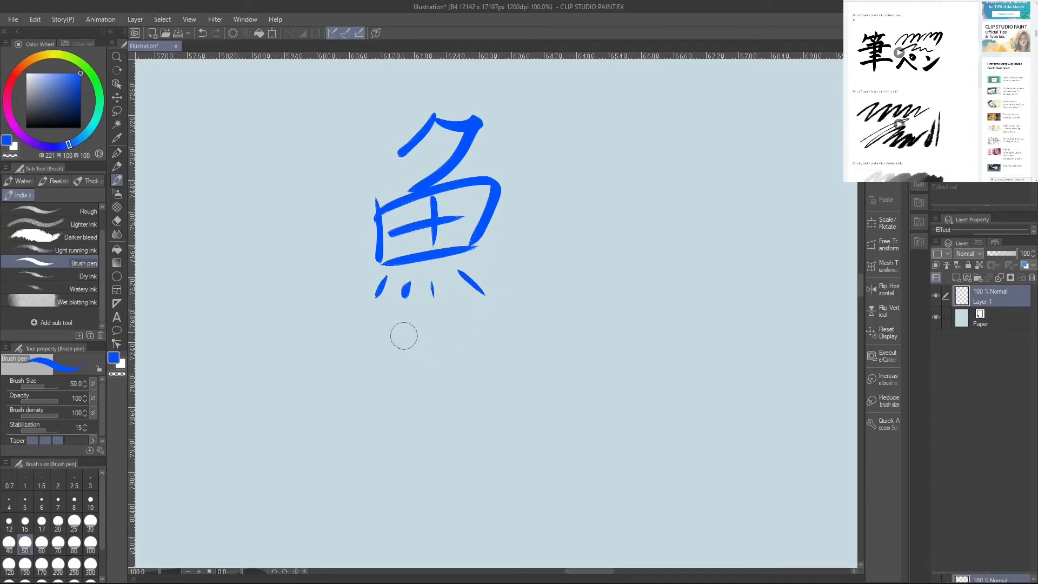
Draw a long test stroke beside the kanji, then undo it together with all the kanji strokes
mouse_move(633, 140)
mouse_down()
mouse_move(588, 365)
mouse_move(753, 157)
mouse_move(702, 514)
mouse_move(522, 498)
mouse_up()
key(ctrl+z)
key(ctrl+z)
key(ctrl+z)
key(ctrl+z)
key(ctrl+z)
key(ctrl+z)
key(ctrl+z)
key(ctrl+z)
key(ctrl+z)
key(ctrl+z)
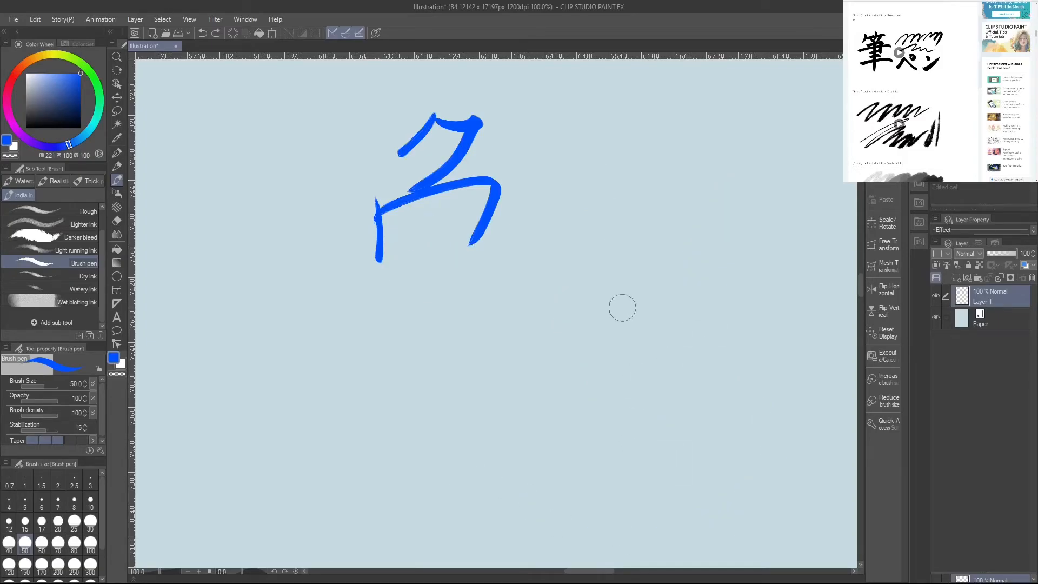
Try long curving Brush pen lines with varying pressure to compare thick and thin widths, undoing each one
mouse_move(687, 180)
mouse_down()
mouse_move(394, 204)
mouse_move(680, 254)
mouse_move(720, 366)
mouse_move(797, 229)
mouse_move(464, 184)
mouse_up()
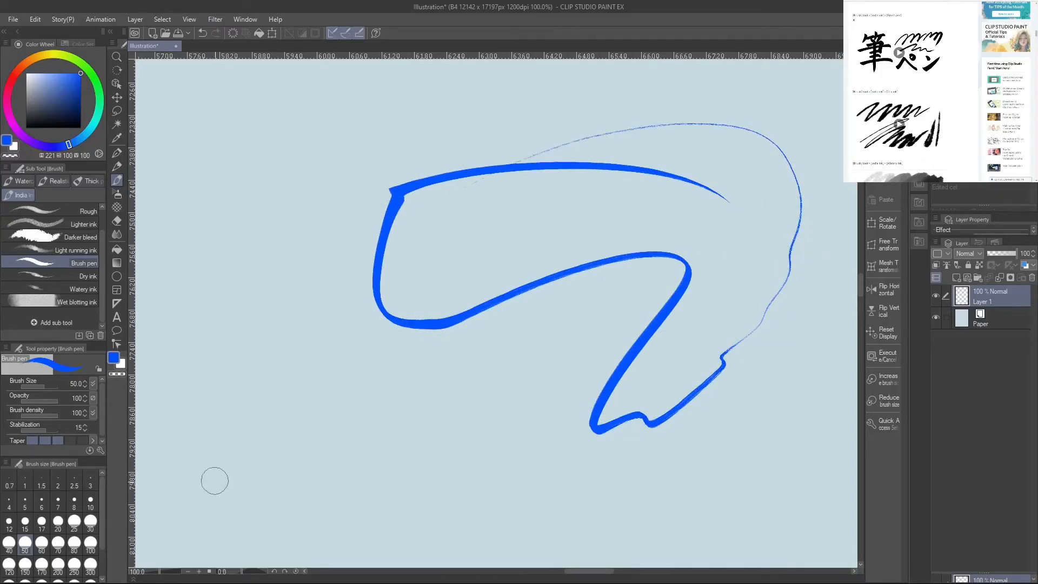
key(ctrl+z)
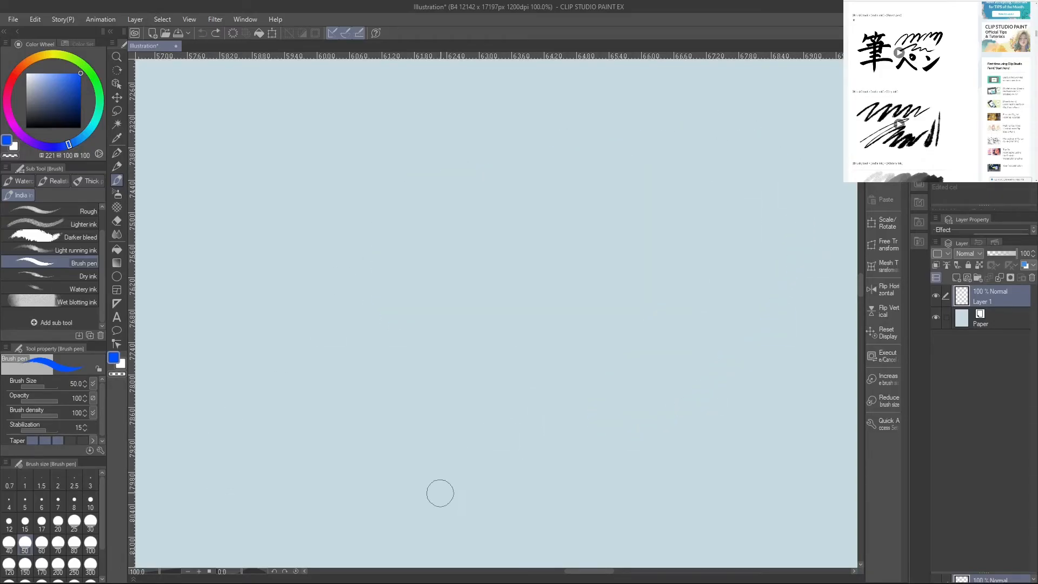
mouse_move(691, 250)
mouse_down()
mouse_move(546, 277)
mouse_move(394, 377)
mouse_move(654, 339)
mouse_move(712, 346)
mouse_move(760, 398)
mouse_move(625, 128)
mouse_move(308, 351)
mouse_up()
key(ctrl+z)
mouse_move(432, 398)
mouse_down()
mouse_move(646, 413)
mouse_move(368, 262)
mouse_move(225, 398)
mouse_up()
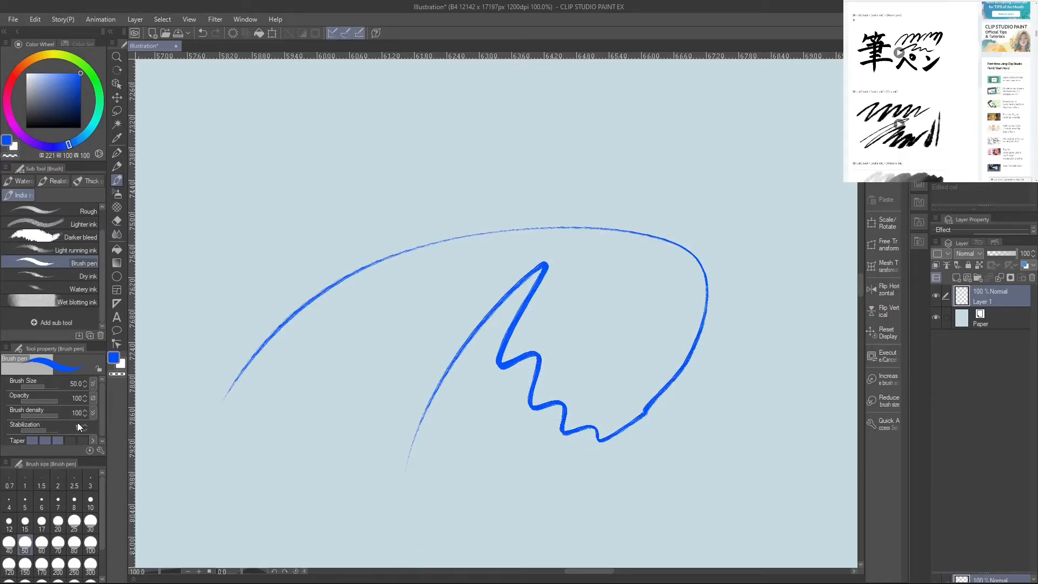
key(ctrl+z)
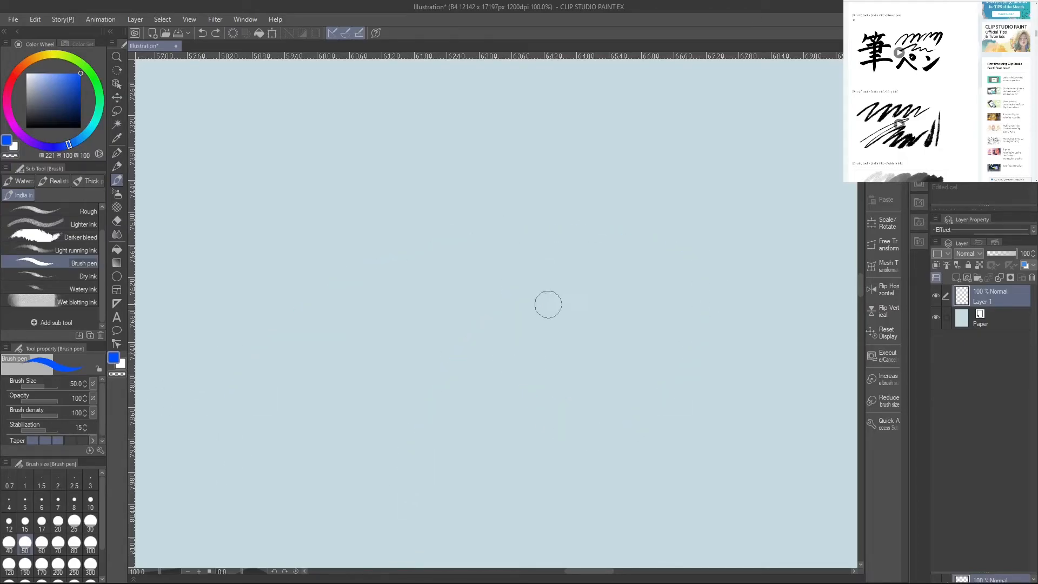
Write large blue handwritten letters across the canvas with the Brush pen
drag(324, 172, 445, 361)
mouse_move(318, 340)
mouse_down()
mouse_move(325, 398)
mouse_move(320, 340)
mouse_up()
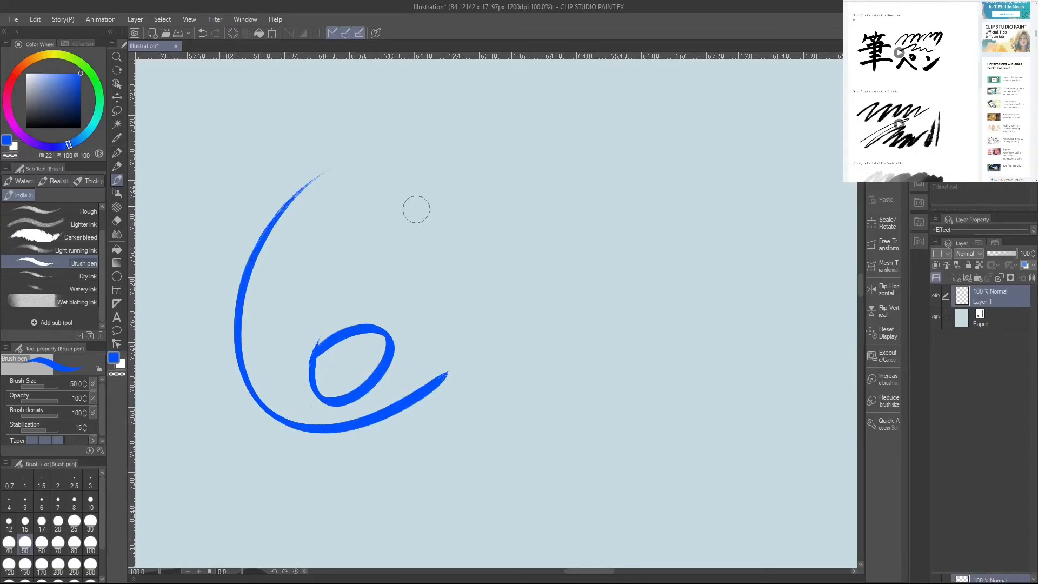
drag(397, 195, 427, 377)
drag(419, 314, 455, 275)
mouse_move(452, 185)
mouse_down()
mouse_move(491, 362)
mouse_move(595, 296)
mouse_up()
drag(591, 150, 630, 340)
drag(550, 278, 638, 248)
mouse_move(656, 194)
mouse_down()
mouse_move(673, 292)
mouse_move(811, 378)
mouse_move(453, 461)
mouse_up()
Undo all the handwritten blue letters until the canvas is empty
key(ctrl+z)
key(ctrl+z)
key(ctrl+z)
key(ctrl+z)
key(ctrl+z)
key(ctrl+z)
key(ctrl+z)
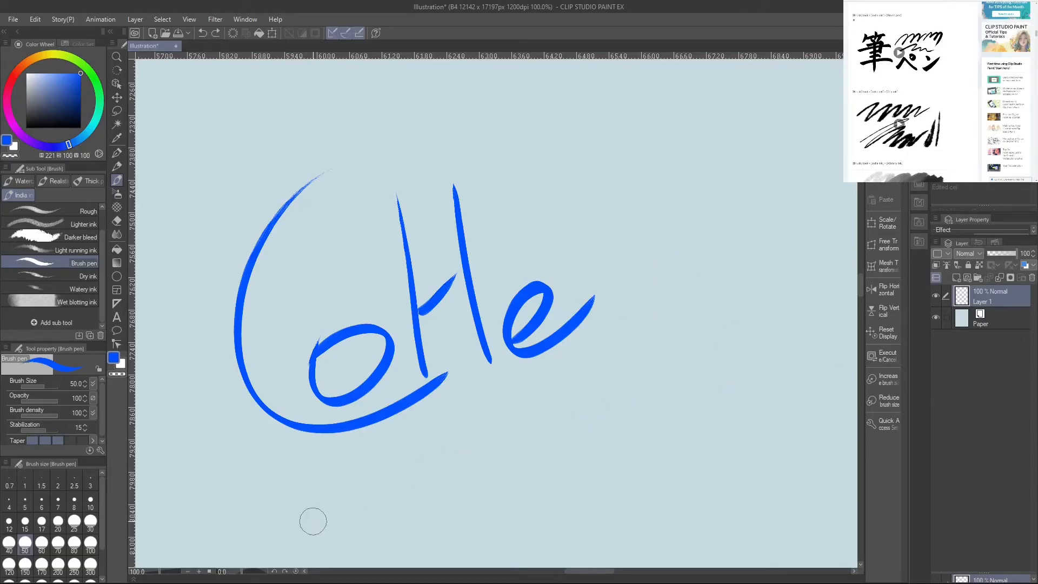
key(ctrl+z)
key(ctrl+z)
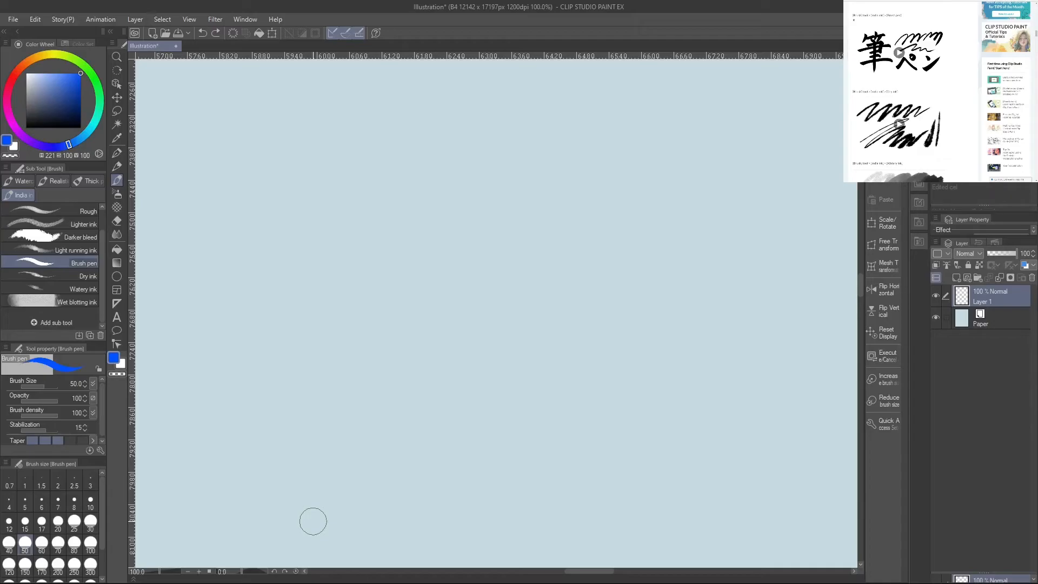
Try the Dry ink sub tool with long blue strokes across the canvas and undo them
click(82, 272)
mouse_move(507, 145)
mouse_down()
mouse_move(397, 221)
mouse_move(322, 381)
mouse_move(429, 319)
mouse_move(500, 416)
mouse_move(566, 475)
mouse_move(634, 479)
mouse_move(733, 306)
mouse_move(493, 371)
mouse_move(633, 209)
mouse_move(721, 137)
mouse_move(786, 288)
mouse_move(790, 433)
mouse_up()
mouse_move(785, 456)
mouse_down()
mouse_move(706, 514)
mouse_move(206, 419)
mouse_move(425, 211)
mouse_up()
key(ctrl+z)
key(ctrl+z)
key(ctrl+z)
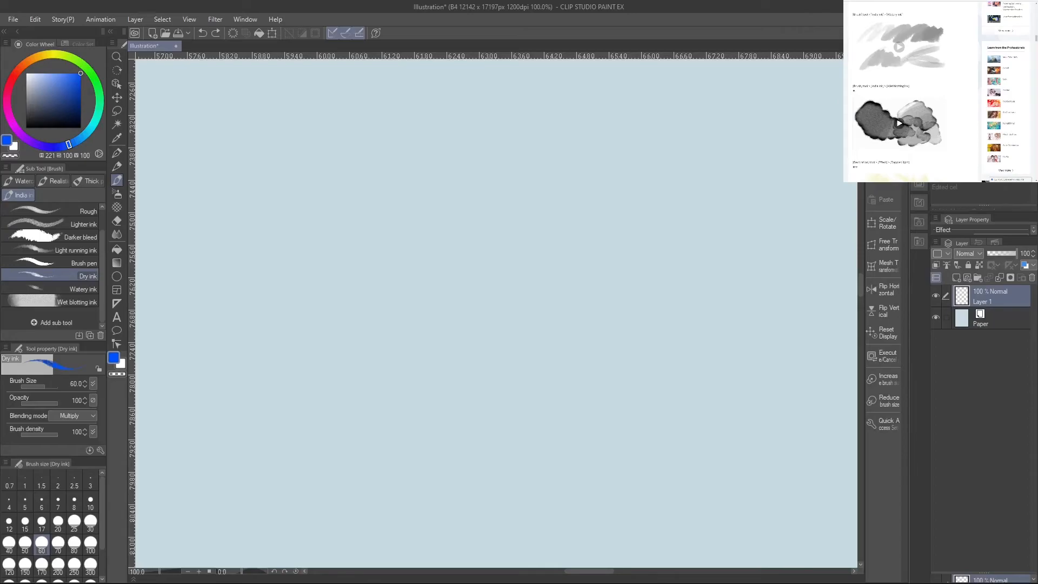
Select the Watery ink sub tool and paint zigzag and overlapping blue test strokes at size 100
click(90, 286)
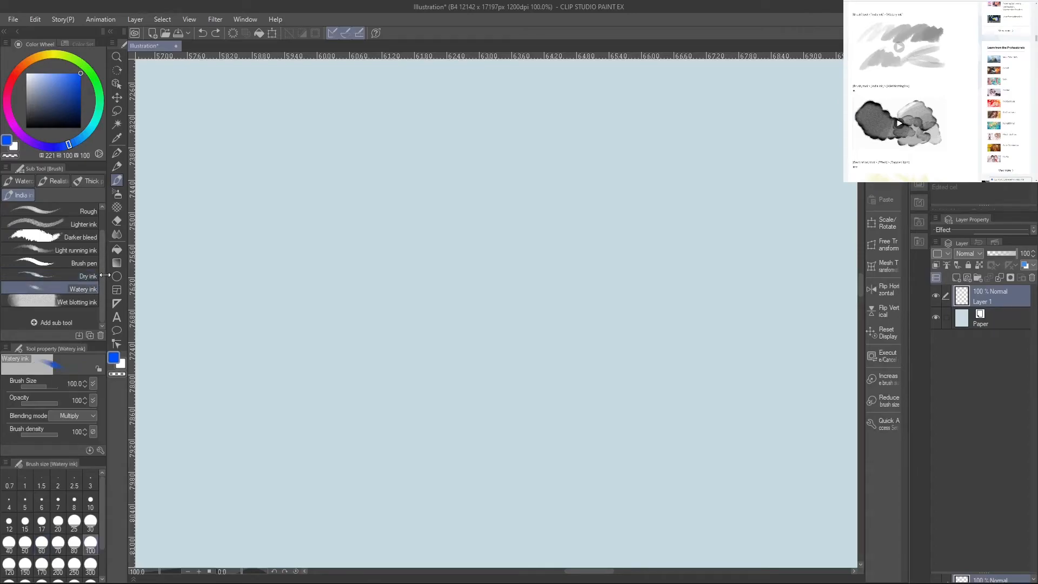
mouse_move(395, 236)
mouse_down()
mouse_move(371, 378)
mouse_move(502, 412)
mouse_move(535, 435)
mouse_up()
mouse_move(696, 398)
mouse_down()
mouse_move(582, 262)
mouse_move(538, 284)
mouse_up()
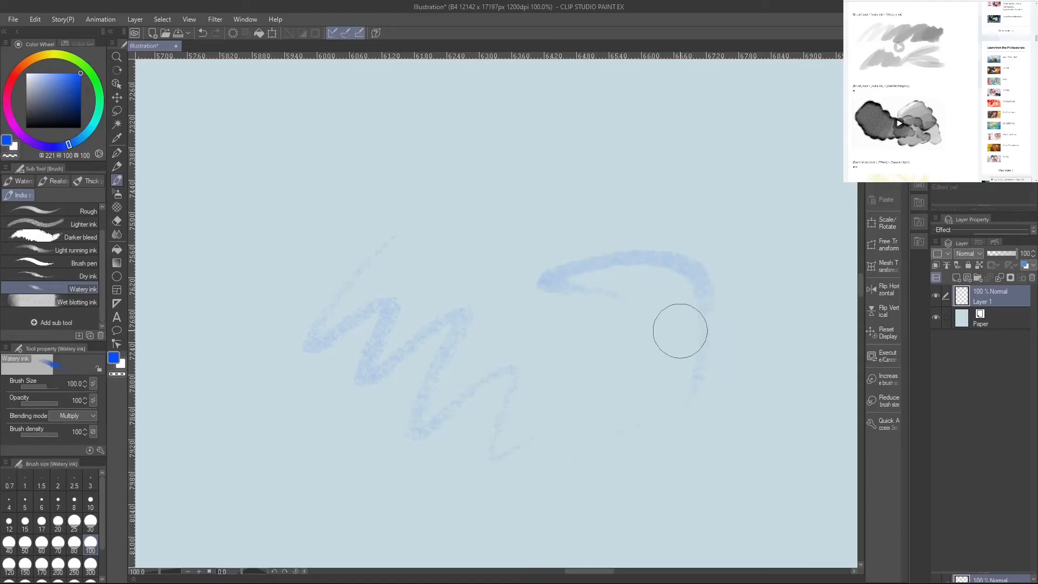
mouse_move(723, 236)
mouse_down()
mouse_move(565, 250)
mouse_move(630, 261)
mouse_move(538, 354)
mouse_up()
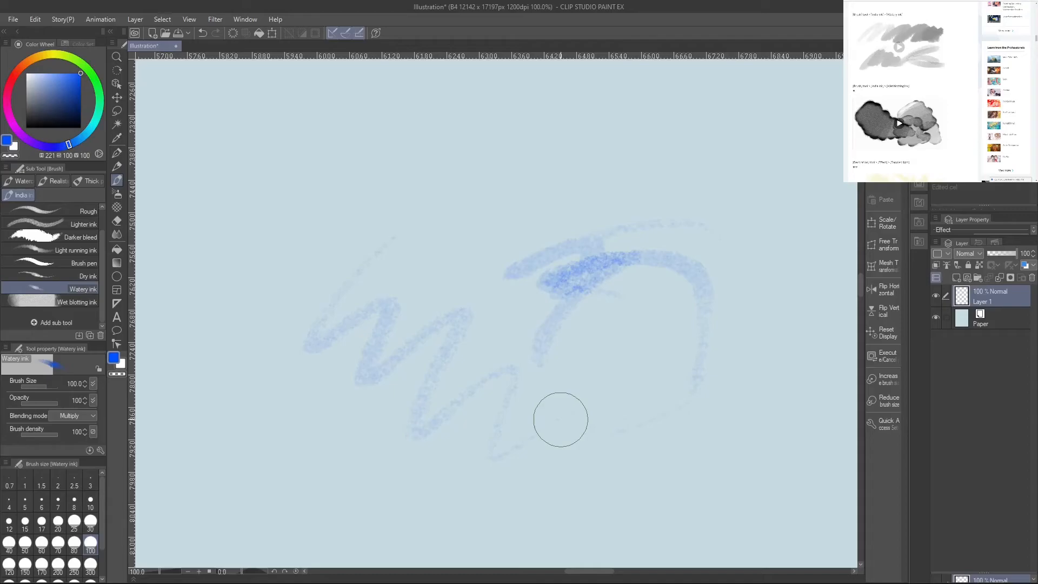
mouse_move(737, 429)
mouse_down()
mouse_move(731, 298)
mouse_move(589, 438)
mouse_move(596, 500)
mouse_move(720, 359)
mouse_up()
Undo all the Watery ink test strokes
key(ctrl+z)
key(ctrl+z)
key(ctrl+z)
key(ctrl+z)
key(ctrl+z)
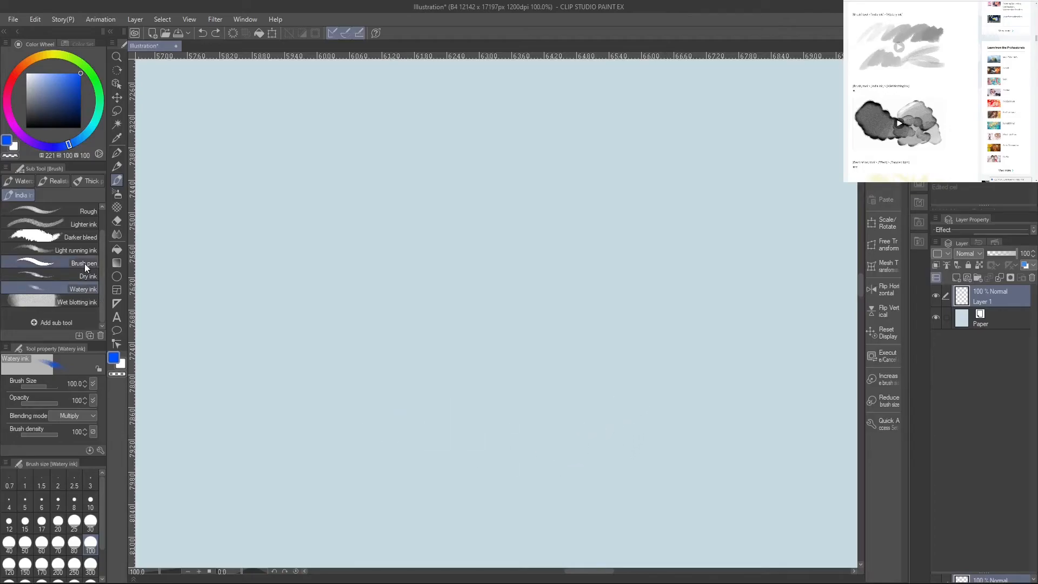
Switch to the Brush pen sub tool, set the drawing color to black and write "Potato" across the canvas
click(84, 263)
click(81, 128)
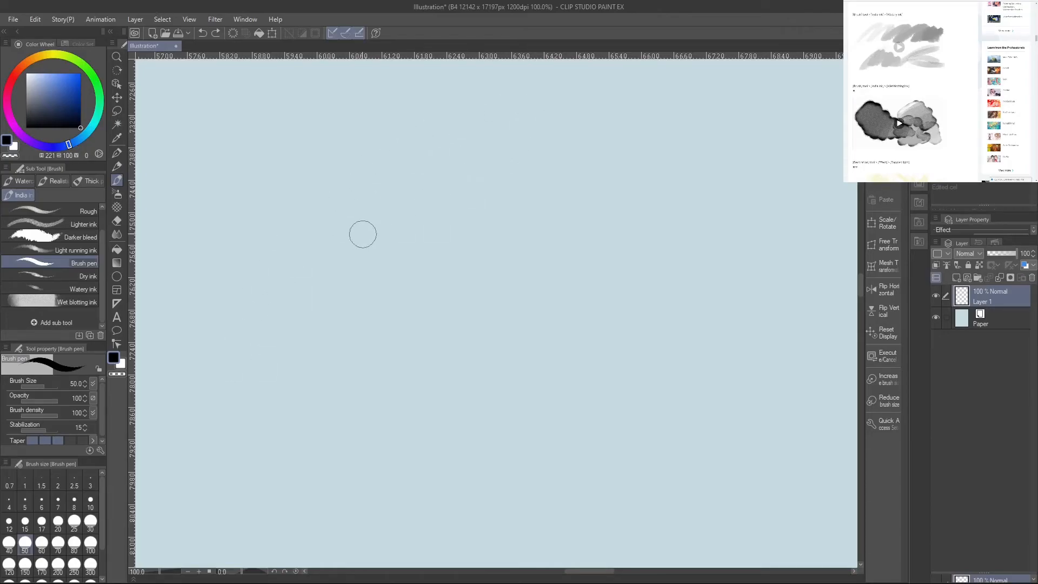
mouse_move(300, 255)
mouse_down()
mouse_move(328, 328)
mouse_move(305, 251)
mouse_move(312, 287)
mouse_up()
drag(385, 297, 400, 303)
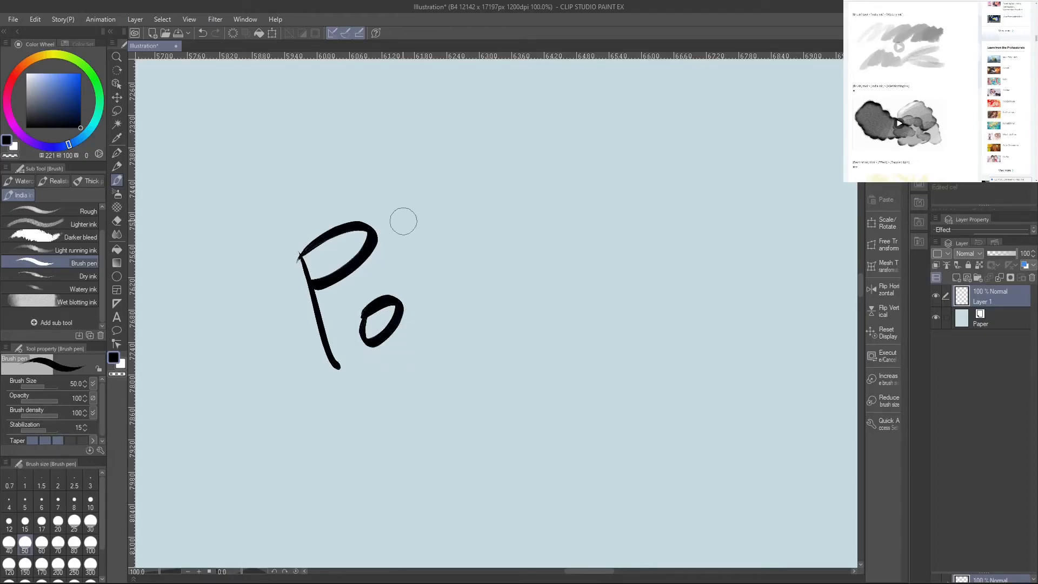
drag(400, 217, 433, 312)
drag(401, 280, 446, 261)
drag(471, 262, 503, 287)
drag(480, 186, 527, 284)
mouse_move(480, 251)
mouse_down()
mouse_move(538, 229)
mouse_move(583, 238)
mouse_move(540, 237)
mouse_up()
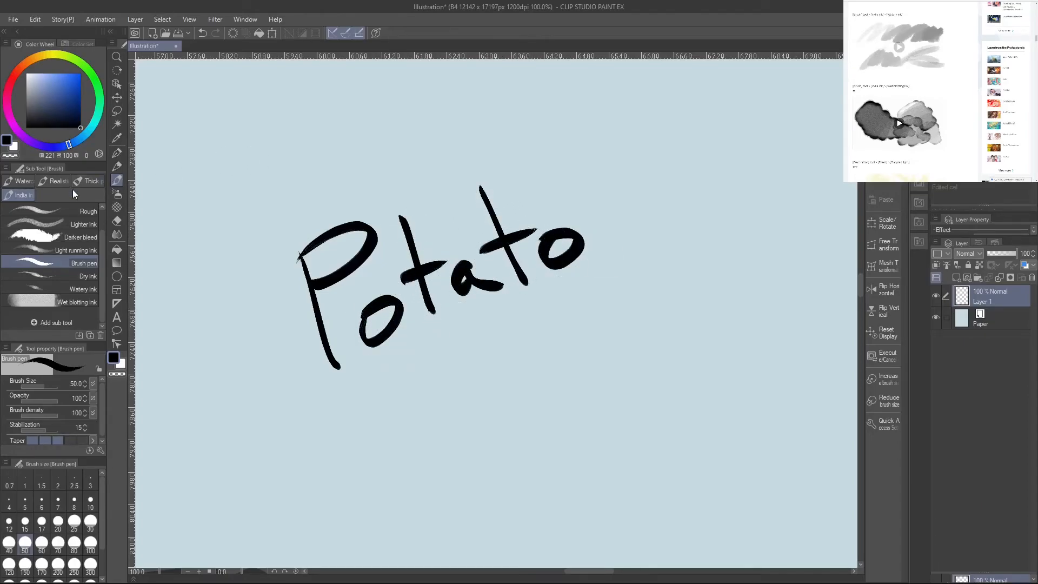
Select Watery ink at size 300 with a darker blue and paint a wash over the word "Potato"
click(84, 289)
click(81, 91)
click(90, 569)
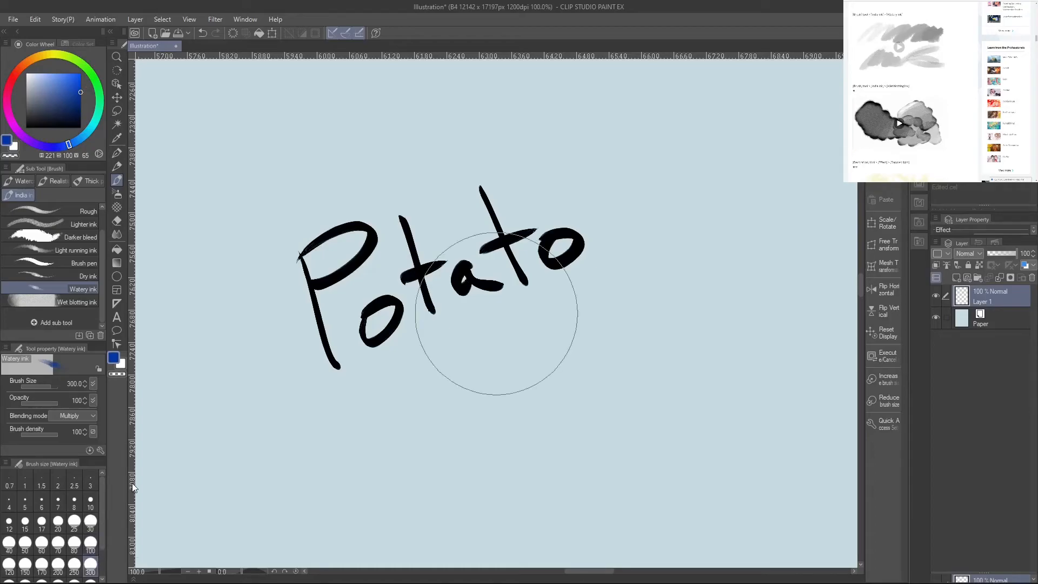
mouse_move(273, 274)
mouse_down()
mouse_move(418, 226)
mouse_move(435, 259)
mouse_move(368, 335)
mouse_move(591, 225)
mouse_move(429, 336)
mouse_move(550, 255)
mouse_move(510, 223)
mouse_move(324, 275)
mouse_move(349, 229)
mouse_move(387, 268)
mouse_move(395, 333)
mouse_move(605, 223)
mouse_move(529, 259)
mouse_move(508, 257)
mouse_move(467, 214)
mouse_move(298, 302)
mouse_move(358, 217)
mouse_move(478, 169)
mouse_move(616, 196)
mouse_move(357, 374)
mouse_move(472, 315)
mouse_move(476, 348)
mouse_move(605, 259)
mouse_move(335, 369)
mouse_move(261, 278)
mouse_move(274, 331)
mouse_up()
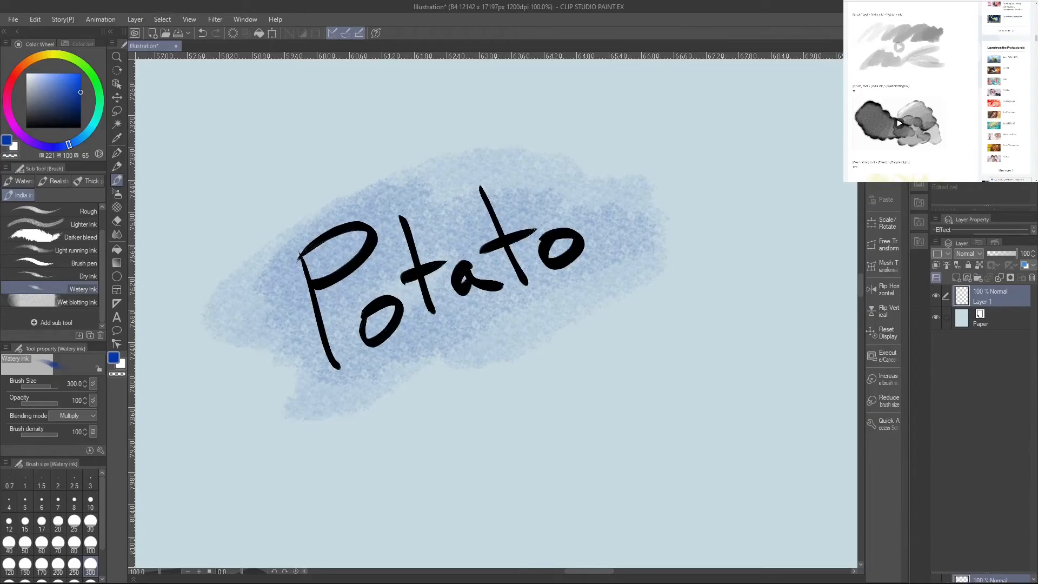
Examine the Watery ink sub tool's detailed dual brush shape, texture and stroke settings
click(101, 450)
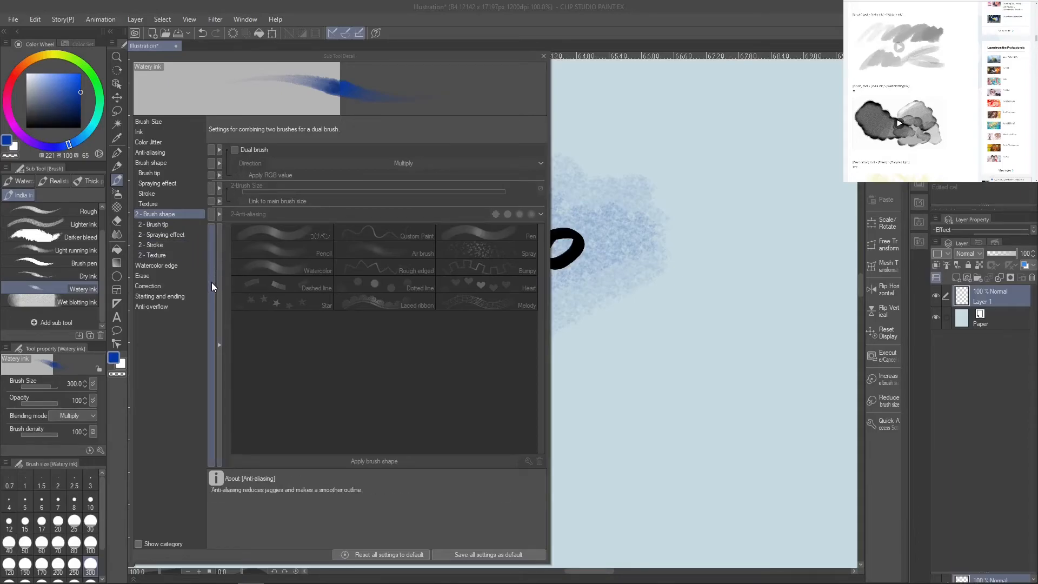
click(171, 203)
click(170, 213)
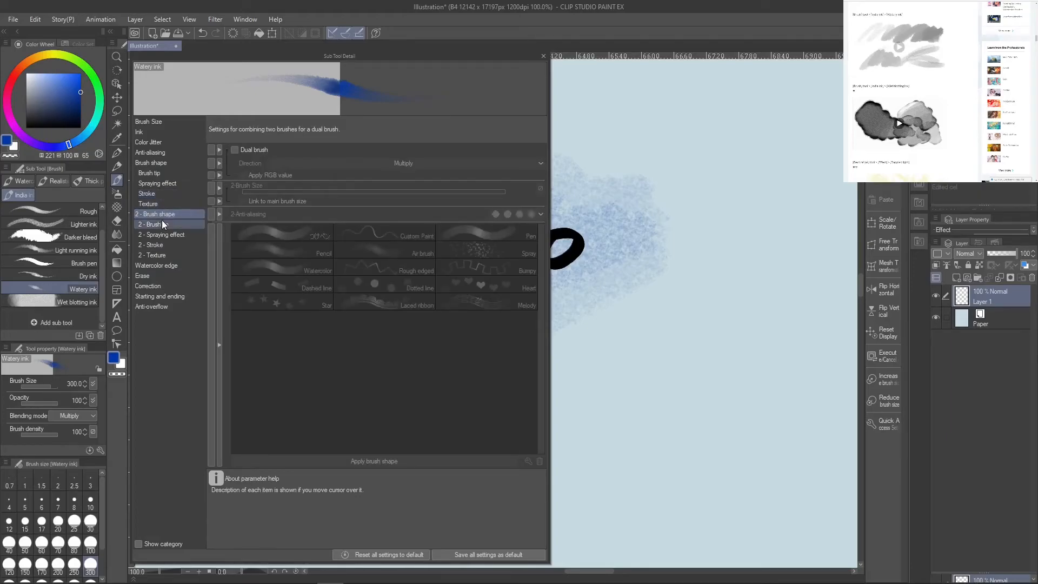
click(169, 204)
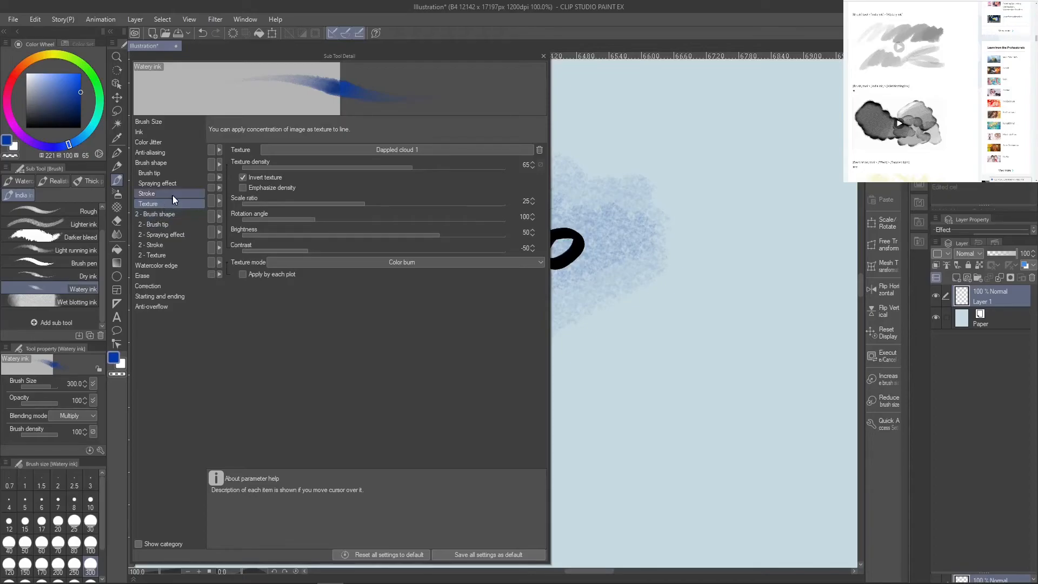
click(172, 195)
click(166, 200)
click(174, 191)
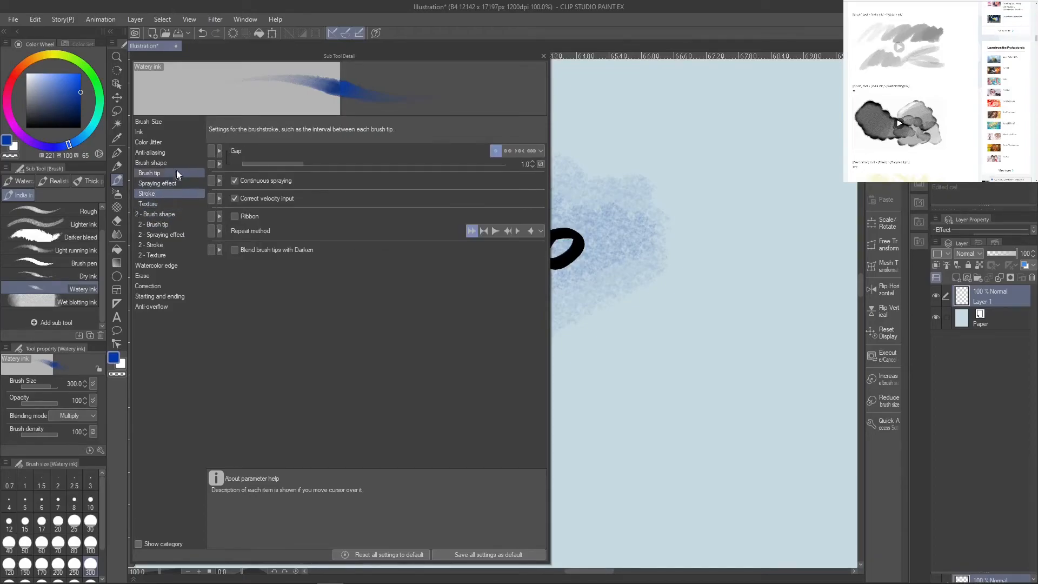
Review the Watery ink brush size, ink, anti-aliasing and brush shape settings, then close the detail settings
click(170, 135)
click(173, 124)
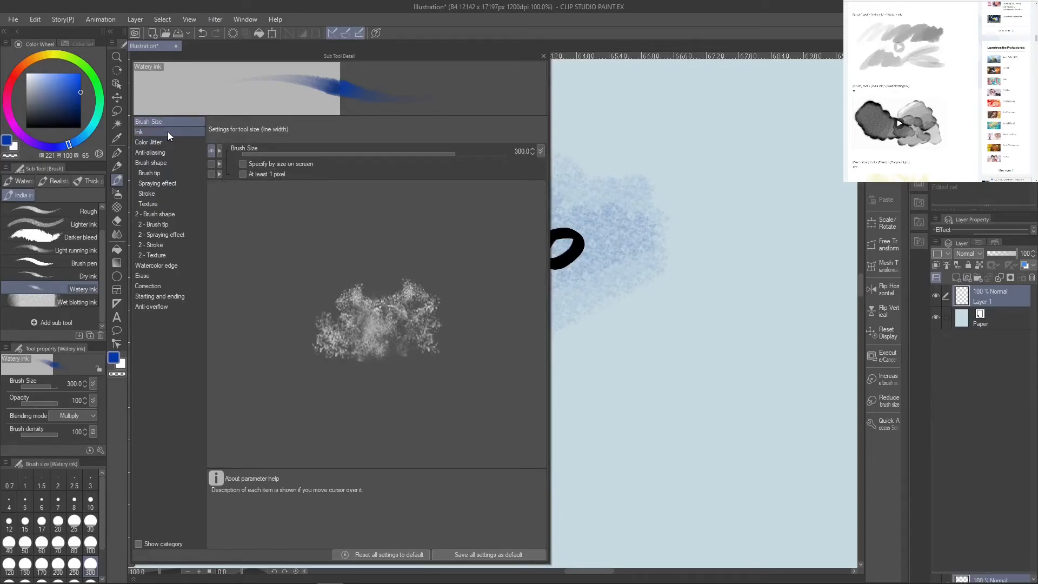
click(169, 135)
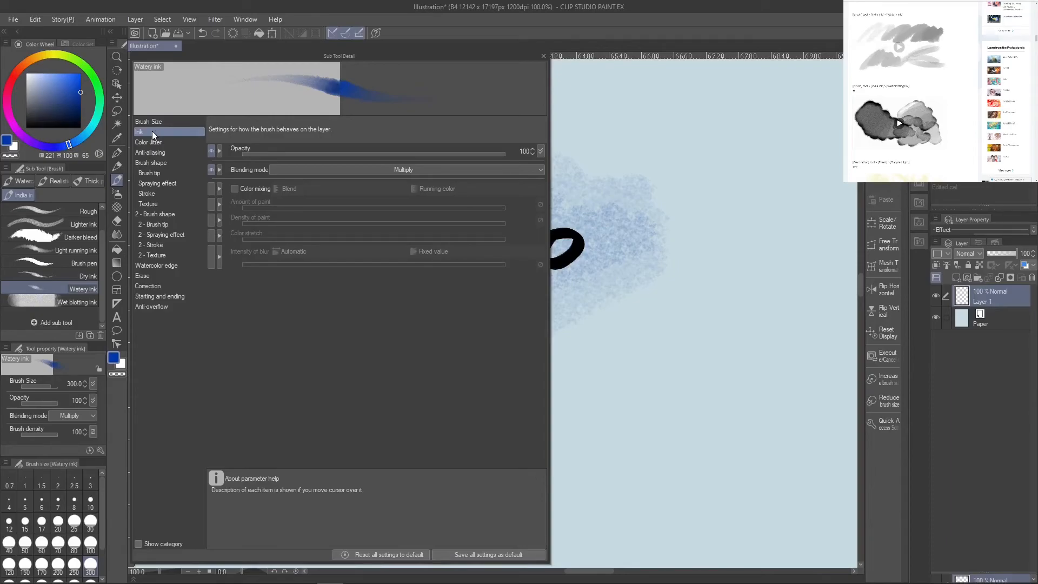
click(179, 121)
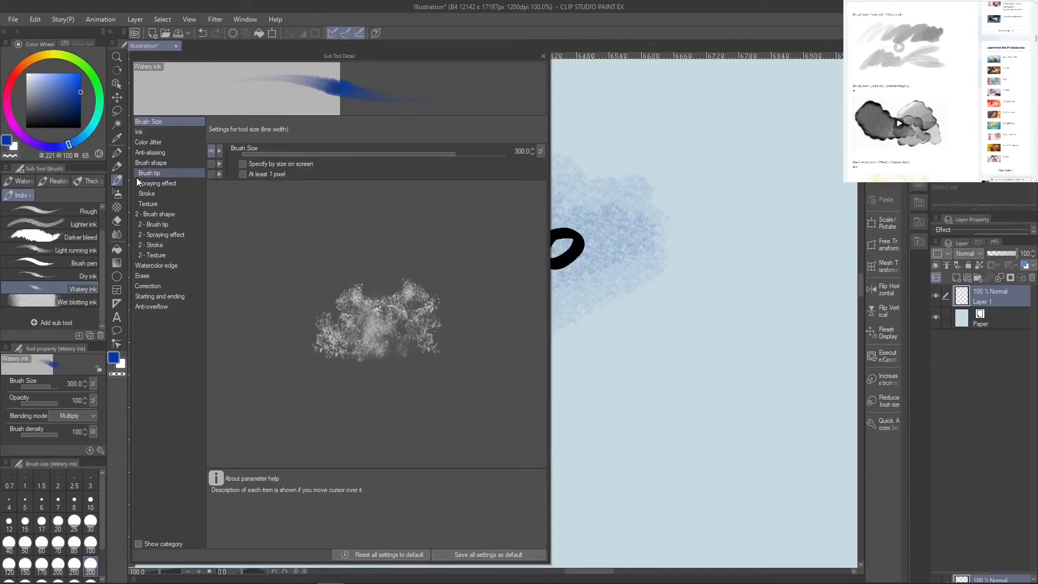
click(157, 153)
click(179, 162)
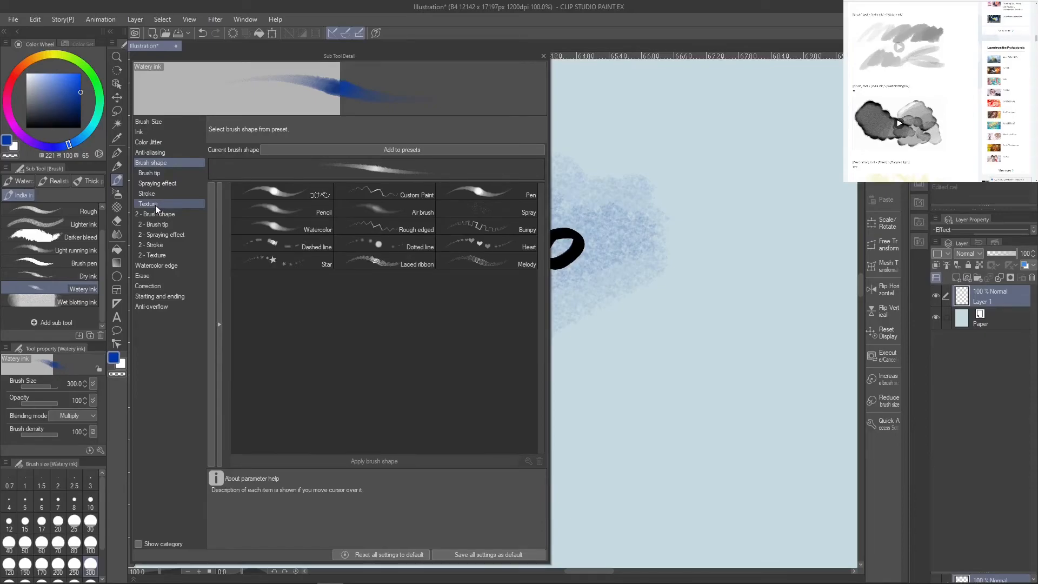
click(544, 55)
Set the drawing color to saturated red and paint Watery ink strokes over the lower right of the blue wash
click(14, 75)
drag(89, 102, 83, 70)
mouse_move(658, 273)
mouse_down()
mouse_move(608, 294)
mouse_move(562, 296)
mouse_move(582, 259)
mouse_move(513, 322)
mouse_move(509, 287)
mouse_move(507, 366)
mouse_move(583, 313)
mouse_move(576, 229)
mouse_move(479, 305)
mouse_move(481, 262)
mouse_move(439, 263)
mouse_move(413, 330)
mouse_move(442, 382)
mouse_move(401, 355)
mouse_move(618, 347)
mouse_move(582, 384)
mouse_move(504, 404)
mouse_move(413, 400)
mouse_move(442, 344)
mouse_move(414, 315)
mouse_move(478, 432)
mouse_up()
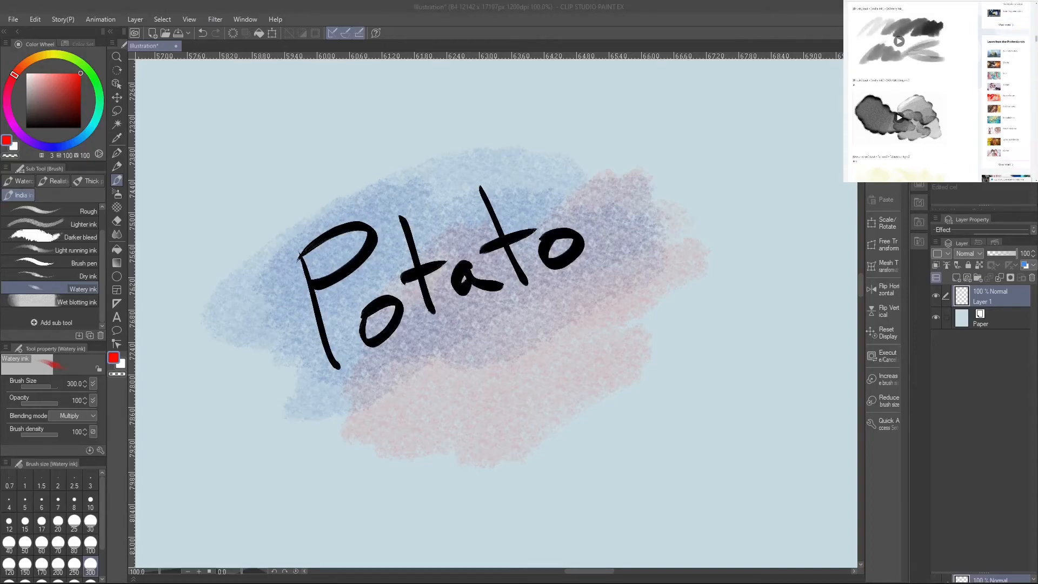
Switch to the upgrade article and review the Wet blotting ink, Dappled light and Glitter brush samples
scroll(940, 92, down, 2)
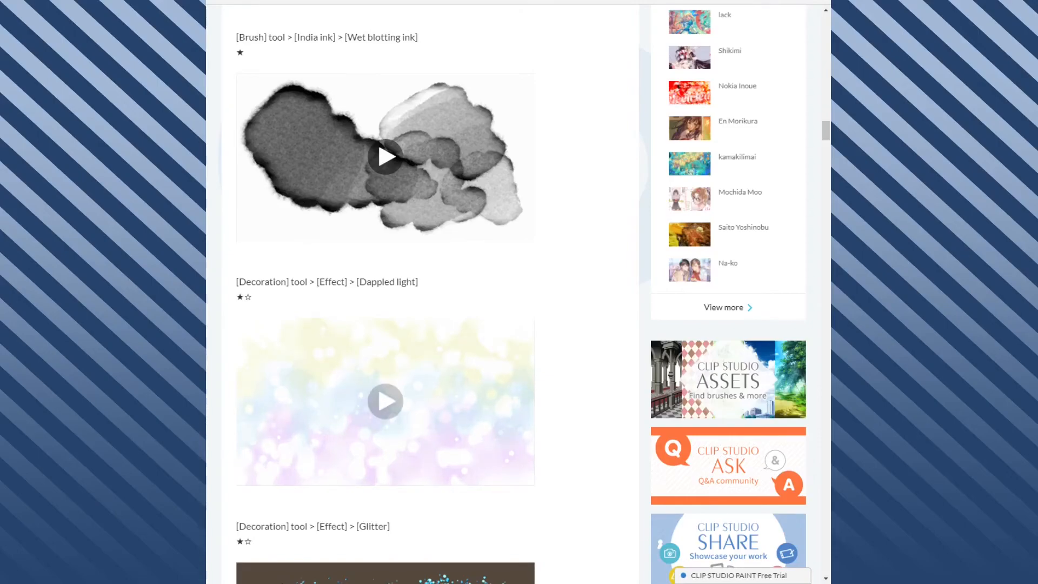
scroll(427, 292, down, 1)
scroll(427, 292, down, 1)
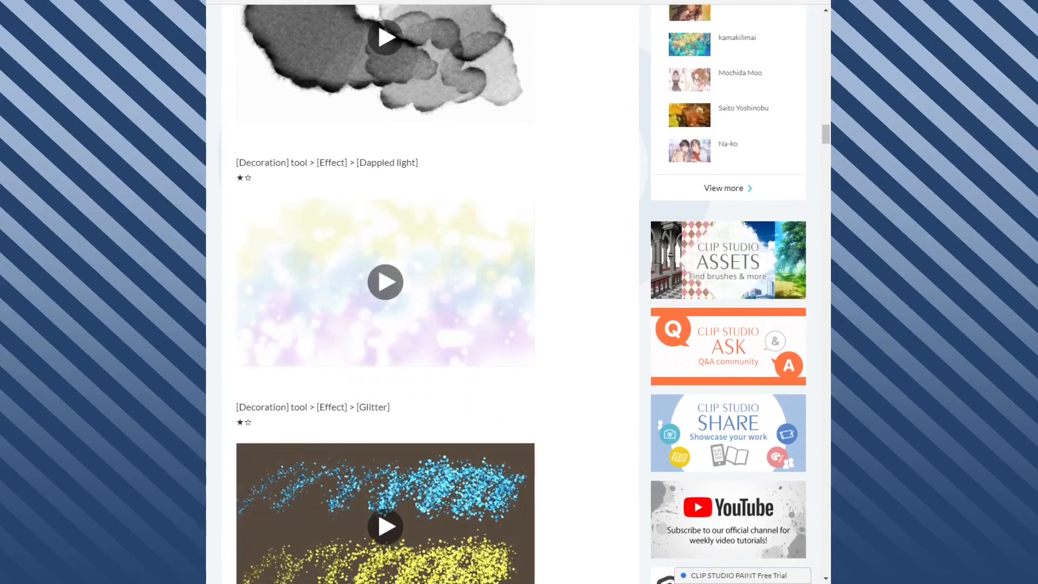
Review the Glitter and Zipper samples, including the note on disabling Dual brush to draw one zipper side
scroll(427, 292, down, 3)
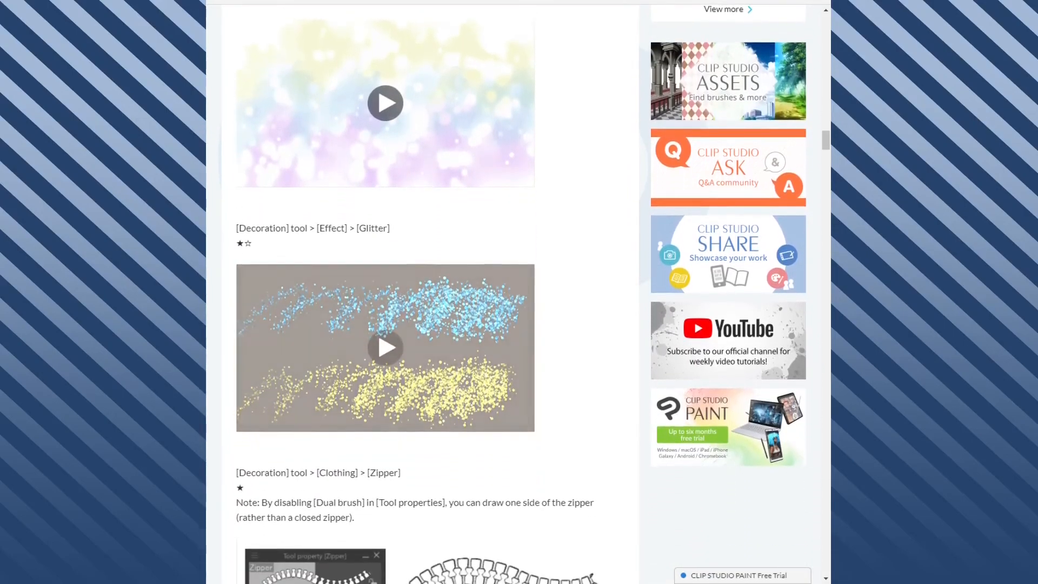
scroll(427, 292, down, 8)
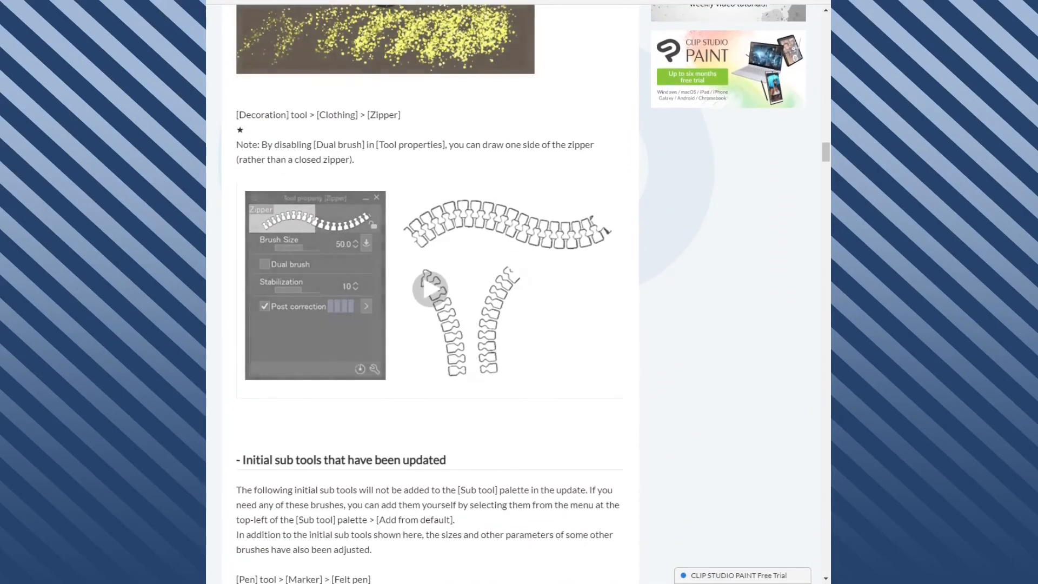
scroll(427, 292, down, 1)
scroll(427, 292, up, 1)
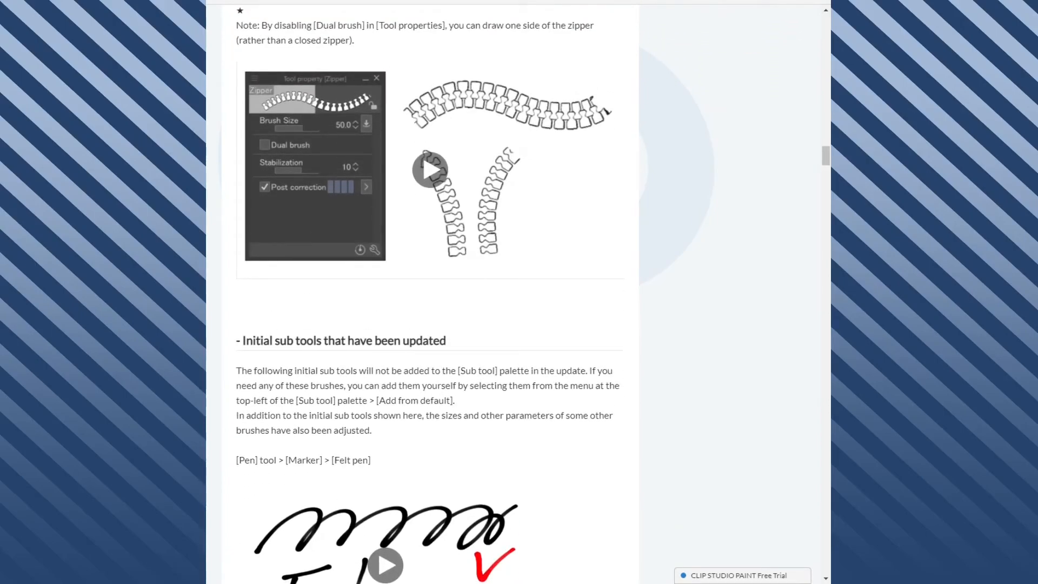
scroll(427, 292, up, 4)
scroll(427, 291, up, 10)
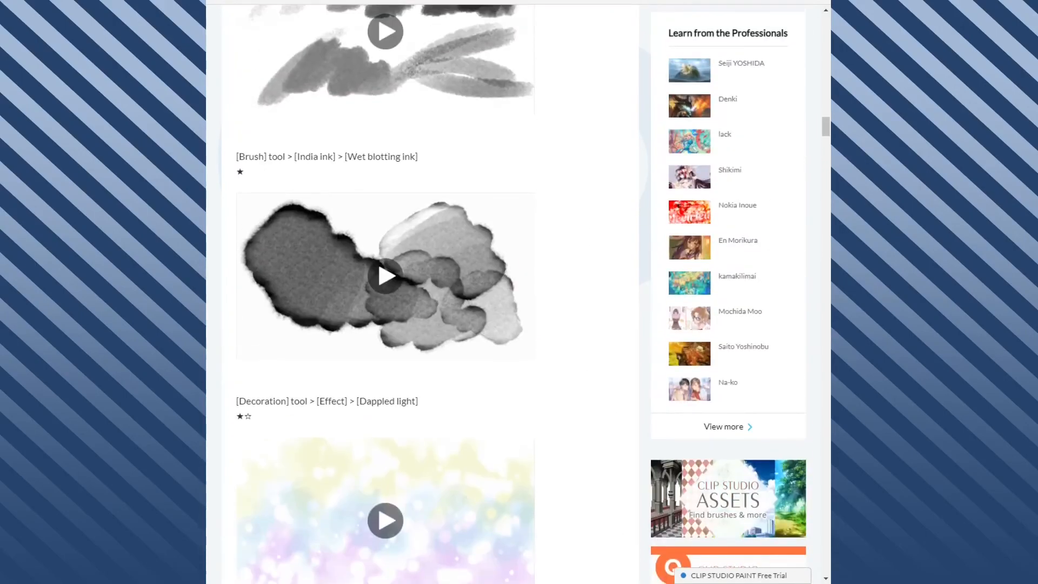
scroll(427, 292, down, 10)
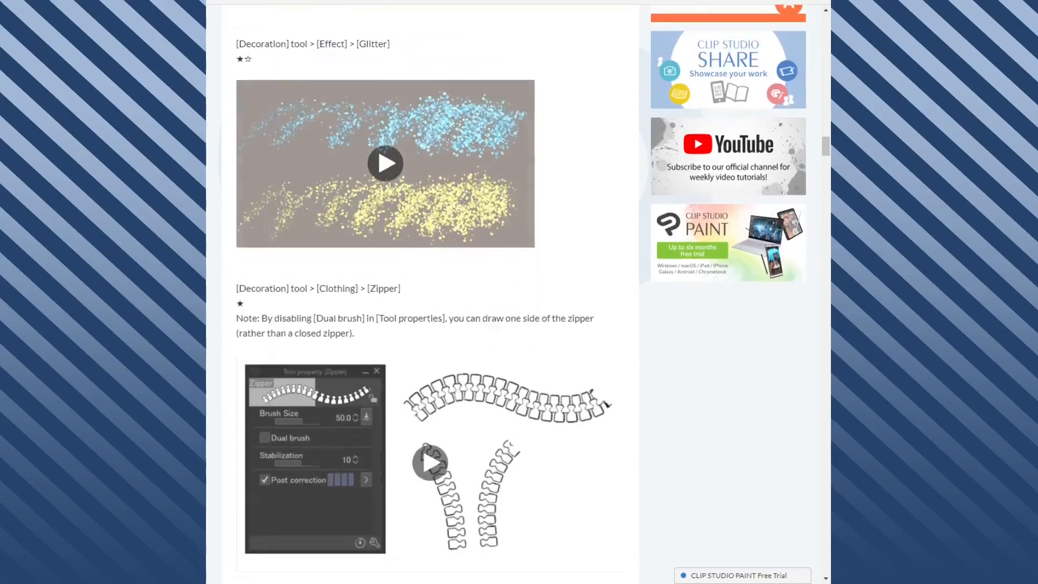
scroll(427, 292, down, 1)
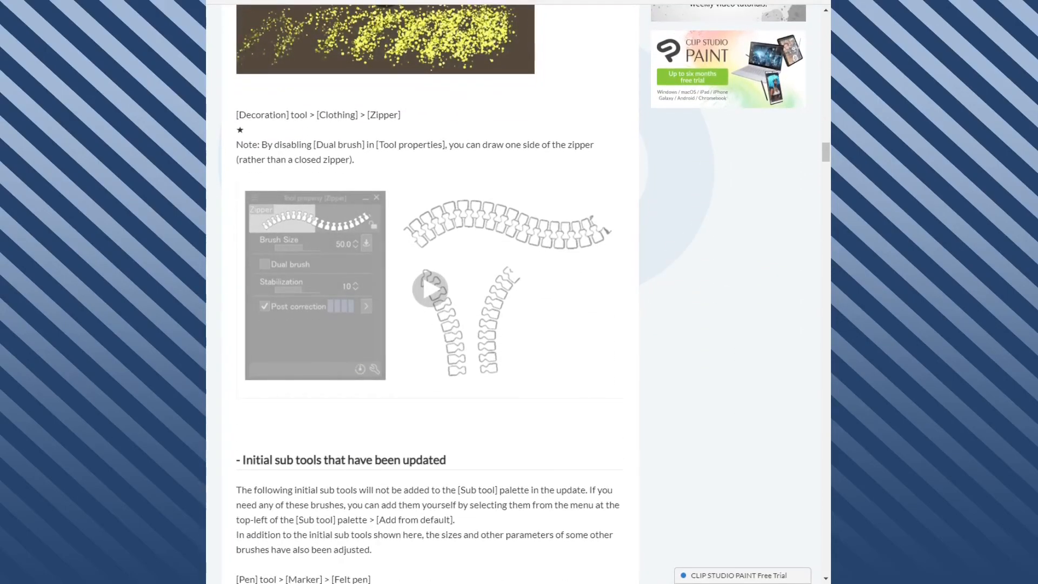
Read the introduction to the updated initial sub tools and examine the Felt pen and Mechanical pencil samples
scroll(427, 291, down, 4)
scroll(427, 292, down, 2)
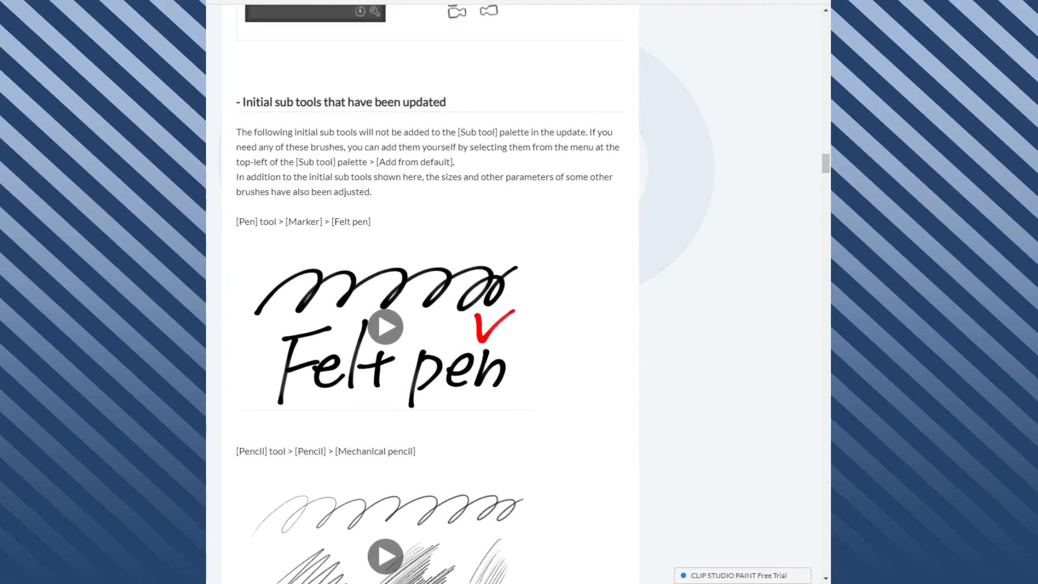
scroll(427, 292, down, 1)
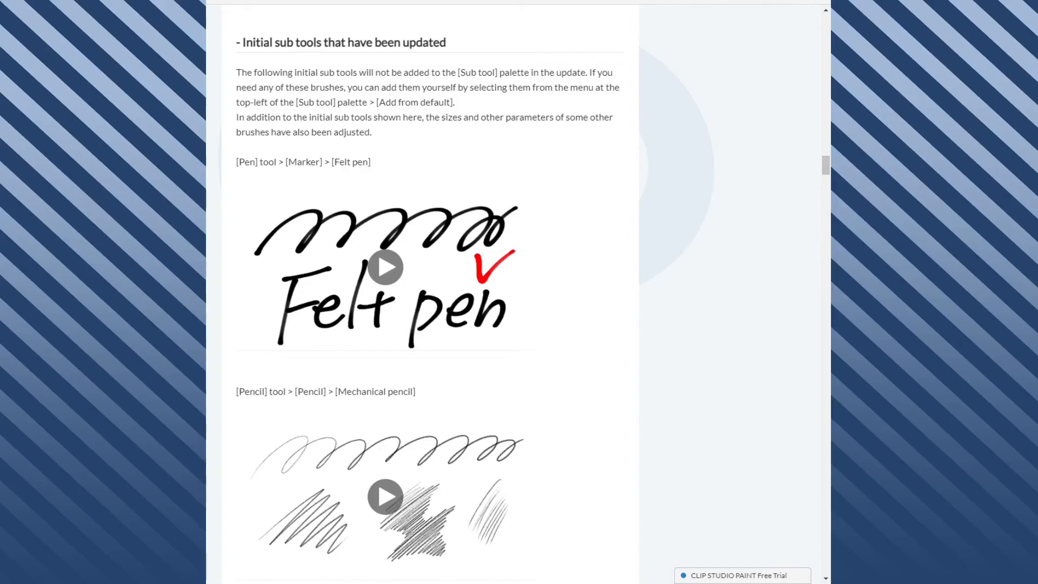
drag(305, 132, 390, 120)
scroll(515, 198, down, 2)
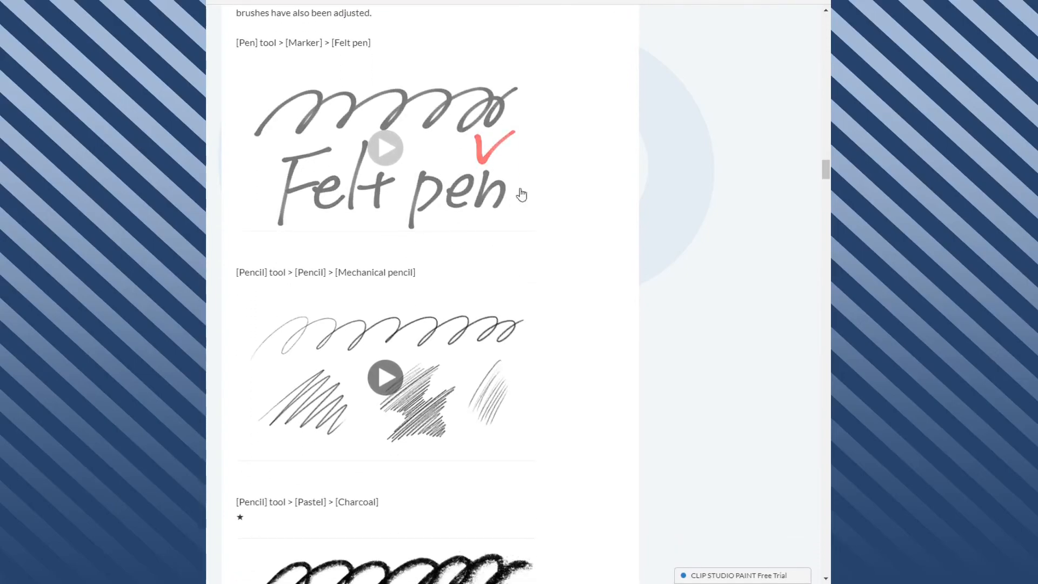
scroll(486, 335, down, 1)
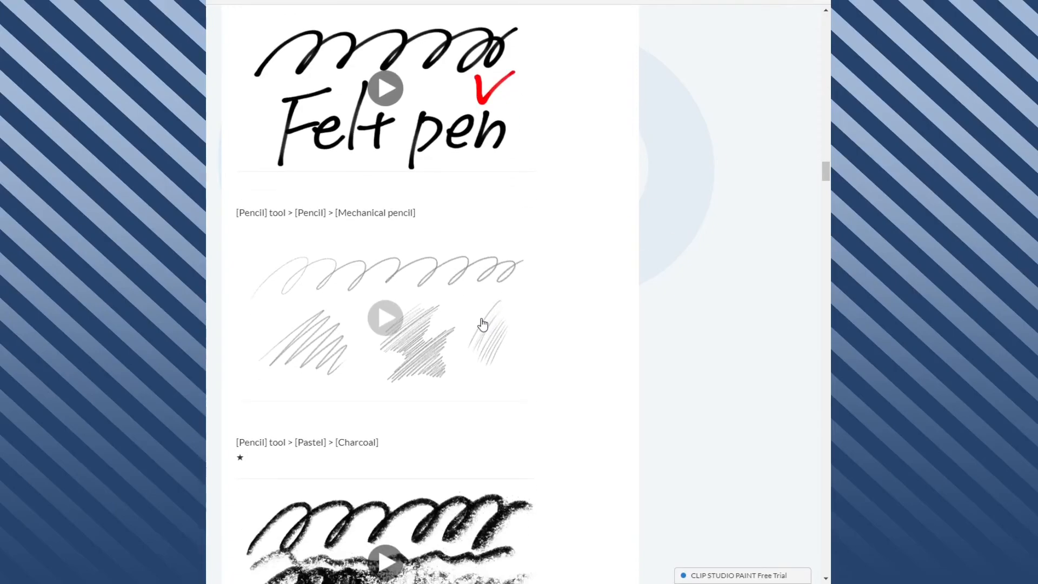
Examine the updated Charcoal, Crayon, Pastel and Chalk samples of the Pencil tool in the article
scroll(483, 325, down, 4)
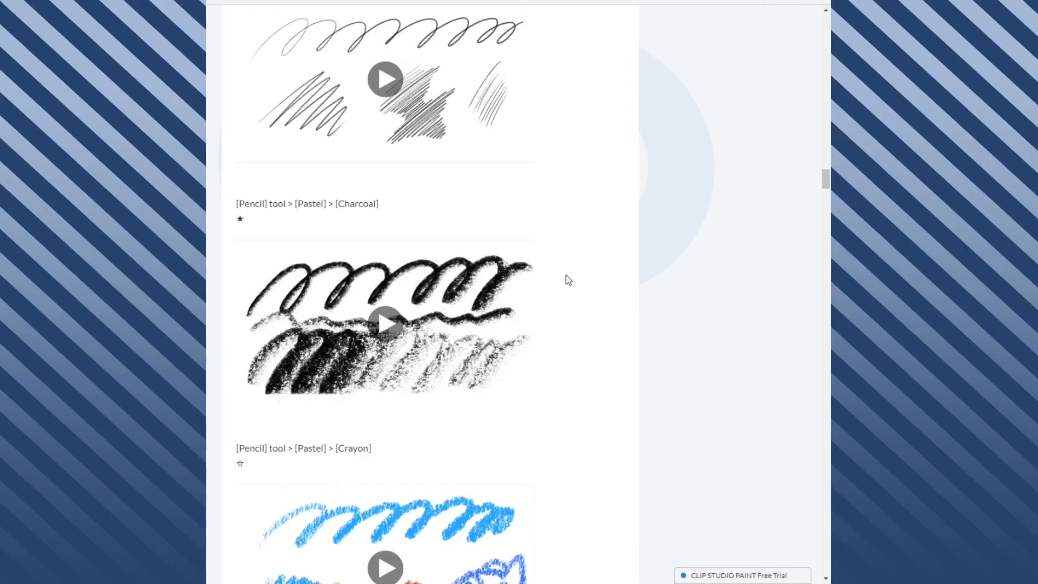
scroll(549, 289, down, 1)
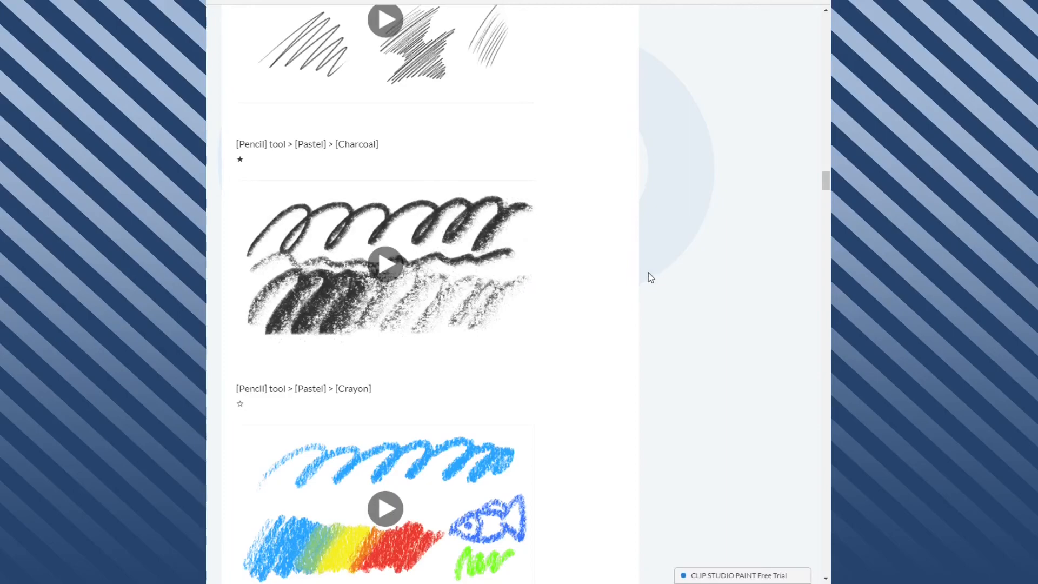
scroll(646, 276, down, 2)
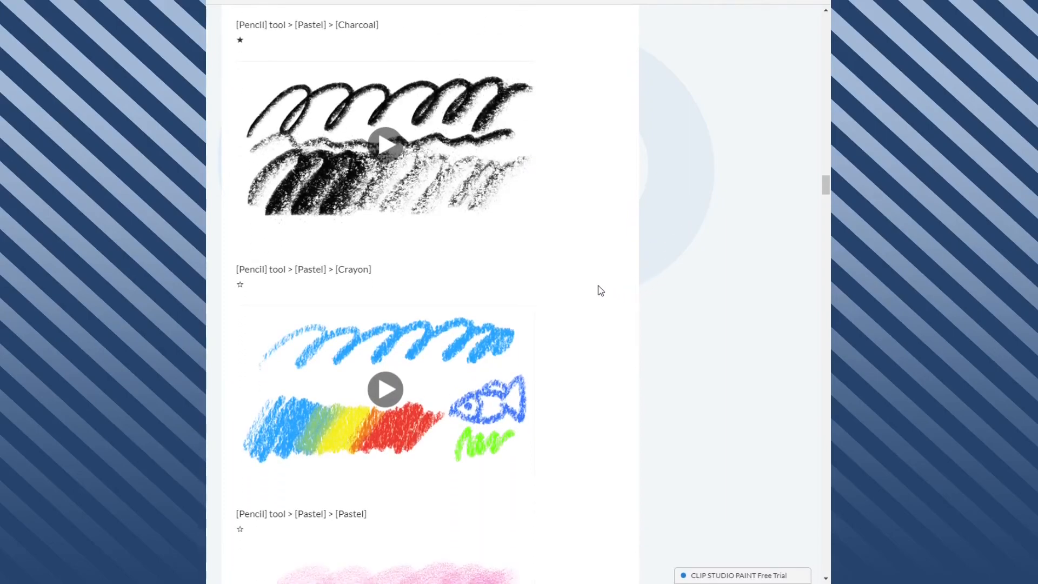
scroll(598, 303, down, 3)
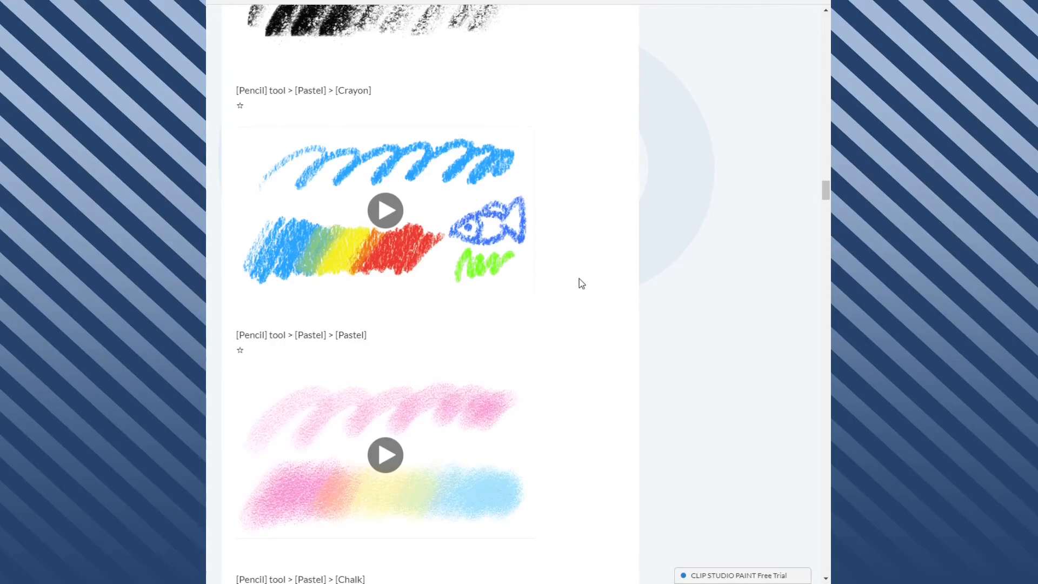
scroll(579, 281, down, 2)
scroll(564, 282, down, 4)
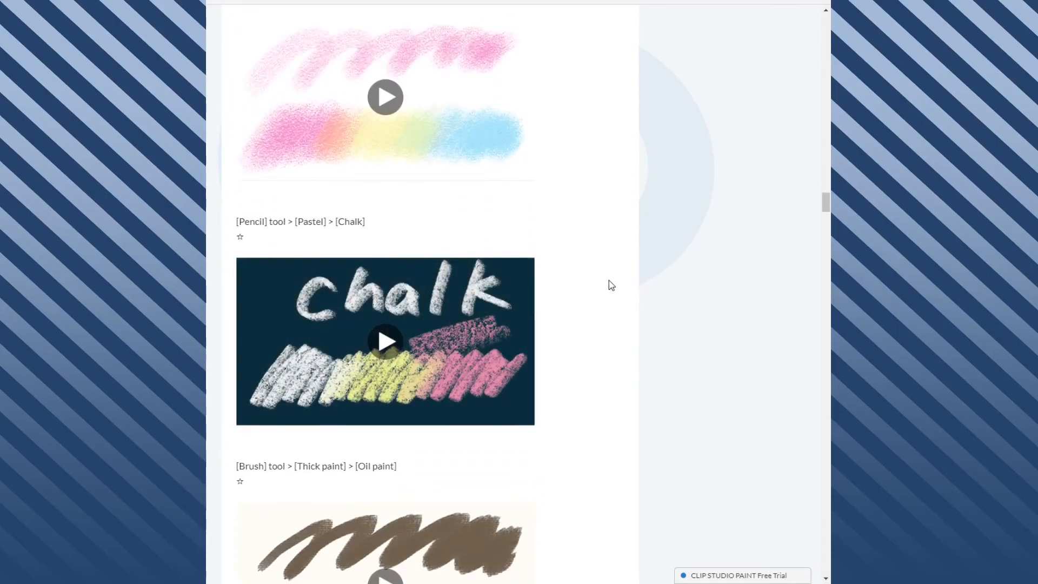
scroll(601, 297, up, 1)
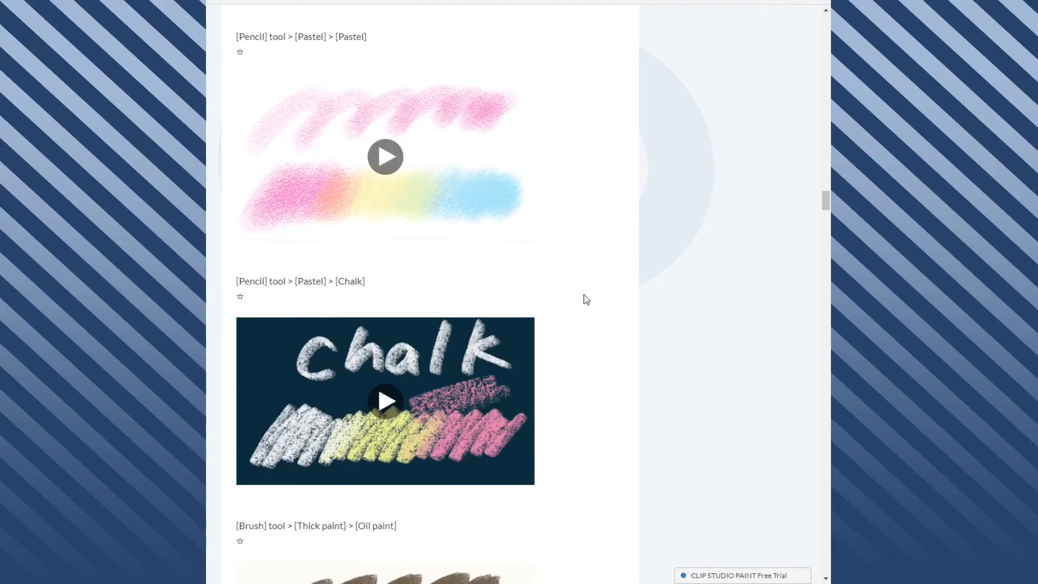
scroll(598, 296, down, 2)
scroll(597, 287, down, 1)
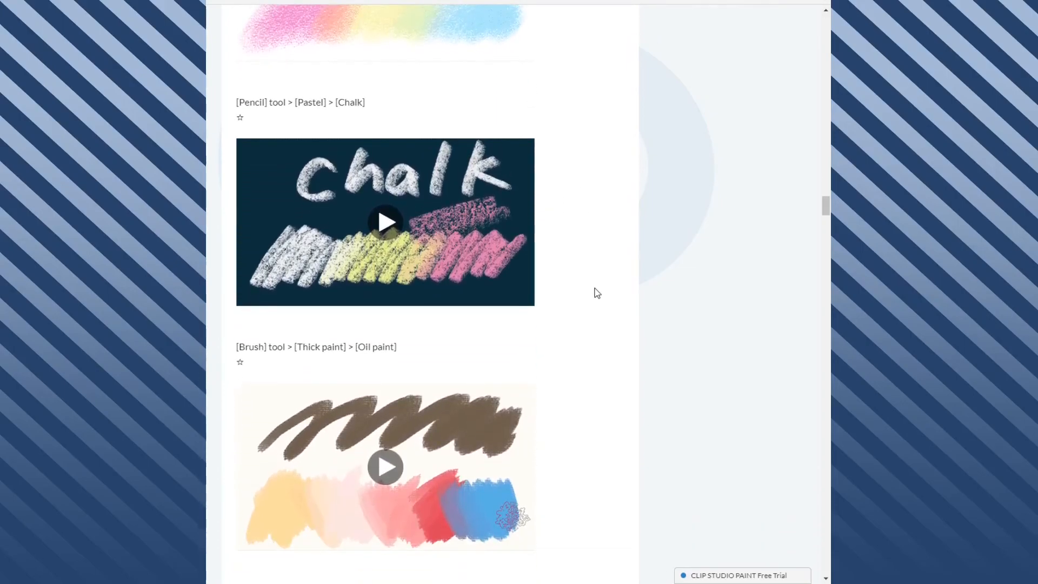
Look through the updated Oil paint and Decoration samples, from Bloodstain and Petal through to Black soot
scroll(593, 303, down, 1)
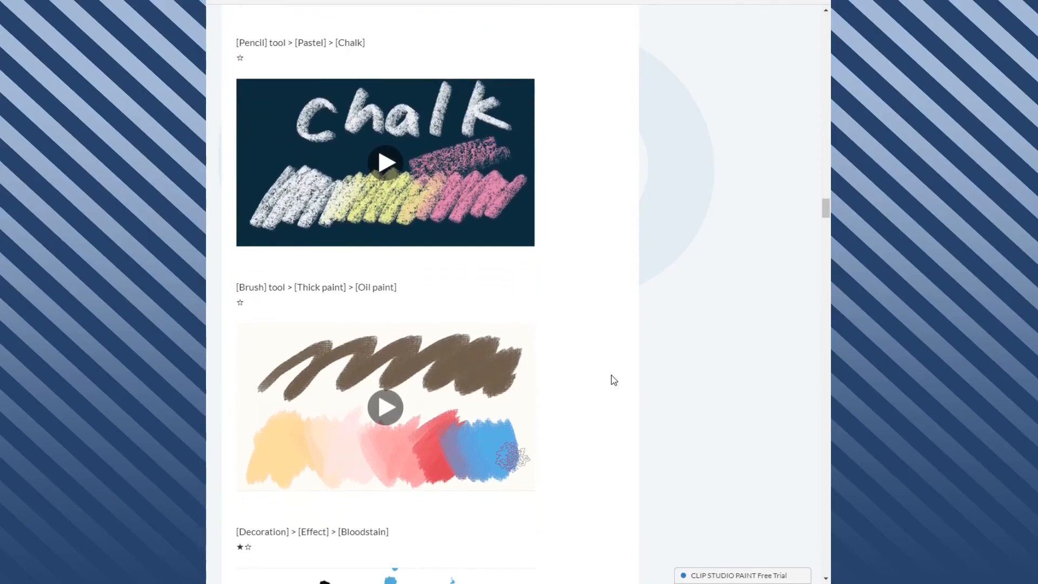
scroll(610, 377, down, 1)
scroll(632, 367, down, 1)
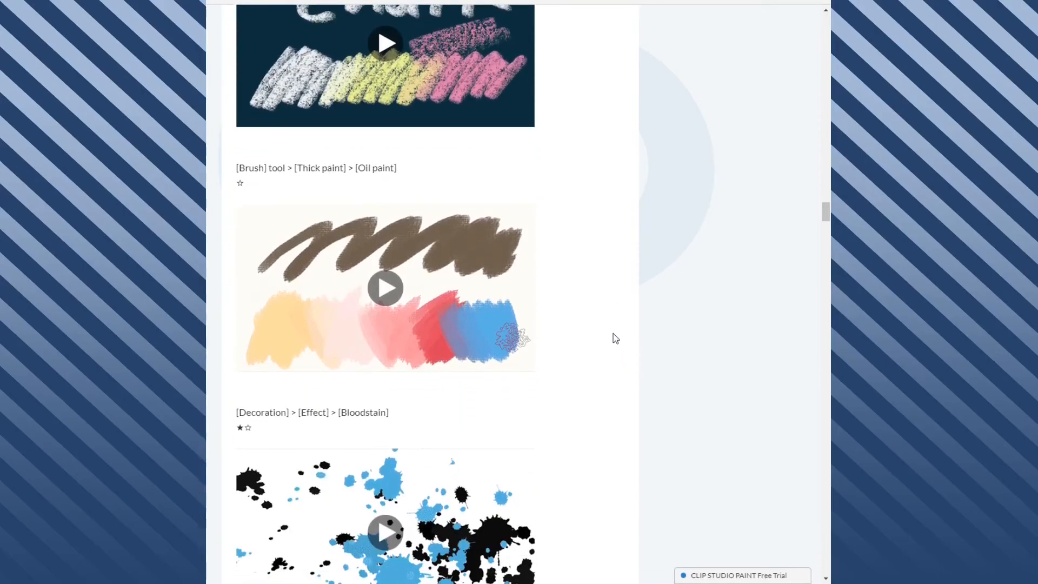
scroll(587, 403, down, 2)
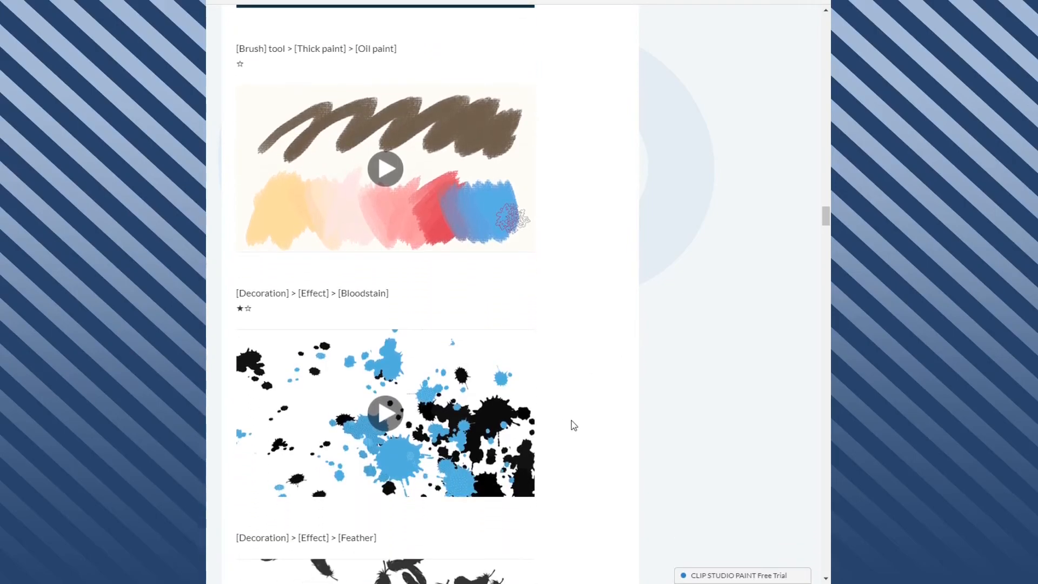
scroll(442, 391, down, 2)
scroll(621, 447, down, 13)
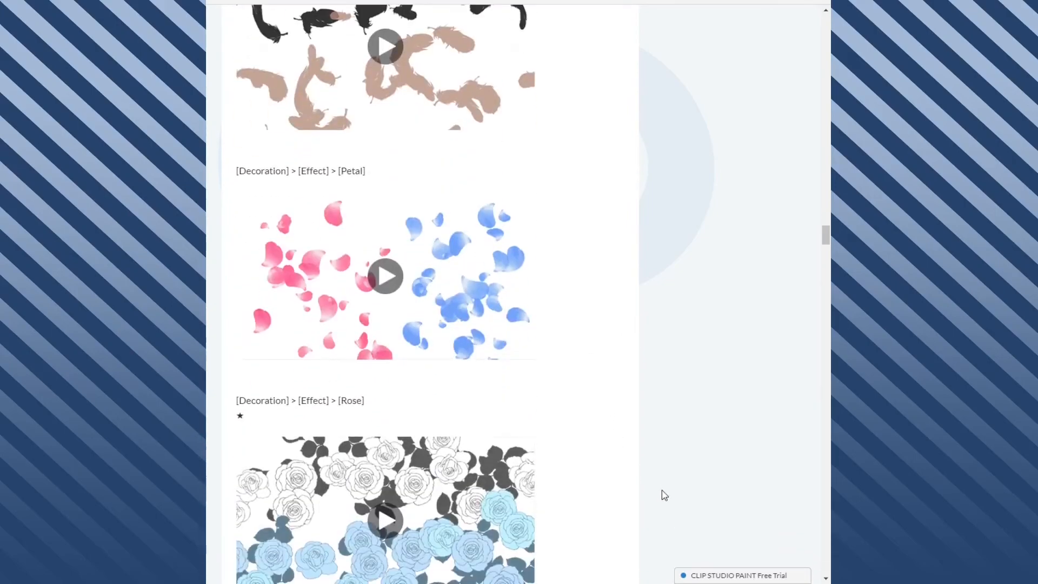
scroll(550, 424, down, 20)
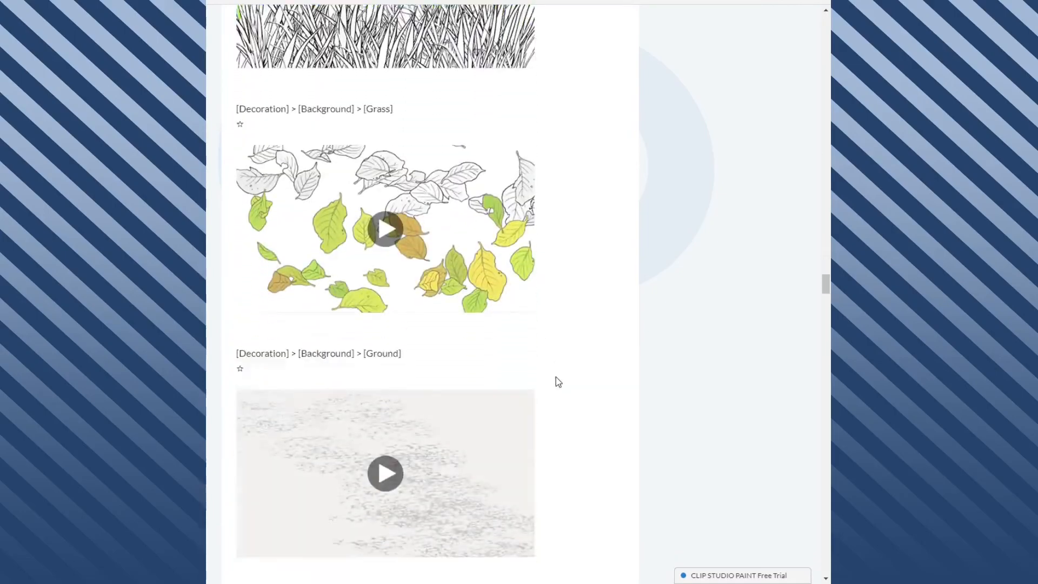
scroll(595, 375, down, 20)
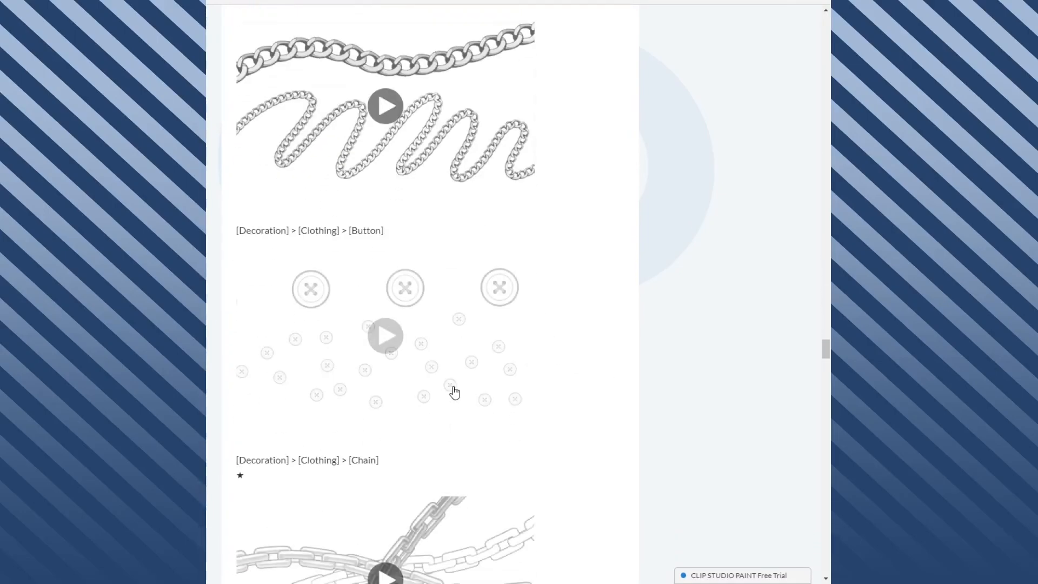
scroll(441, 395, down, 11)
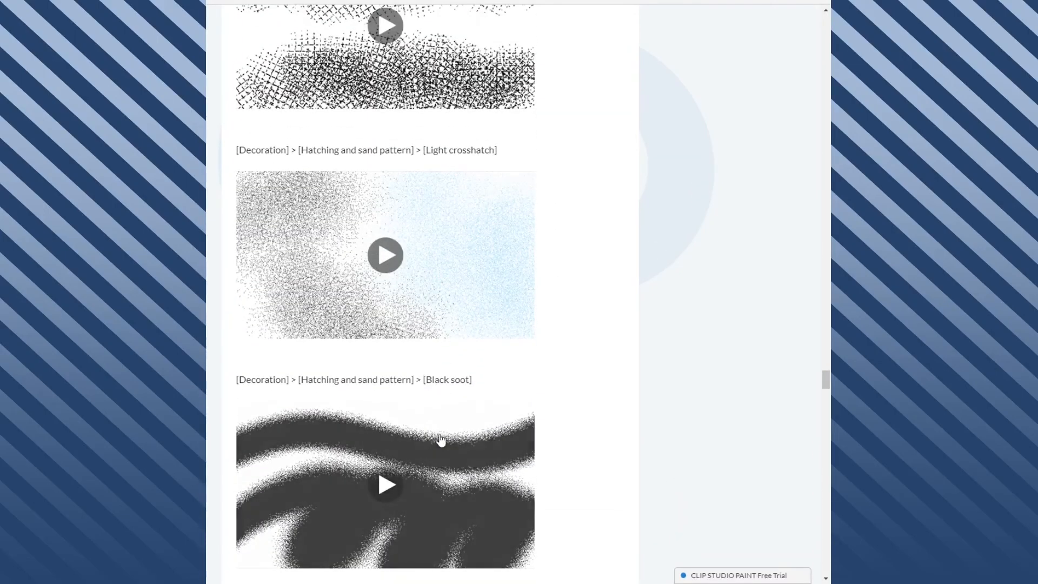
Read the note on changed brush sub tool settings below the Black soot sample, highlighting its text and clearing the selection
scroll(454, 439, down, 7)
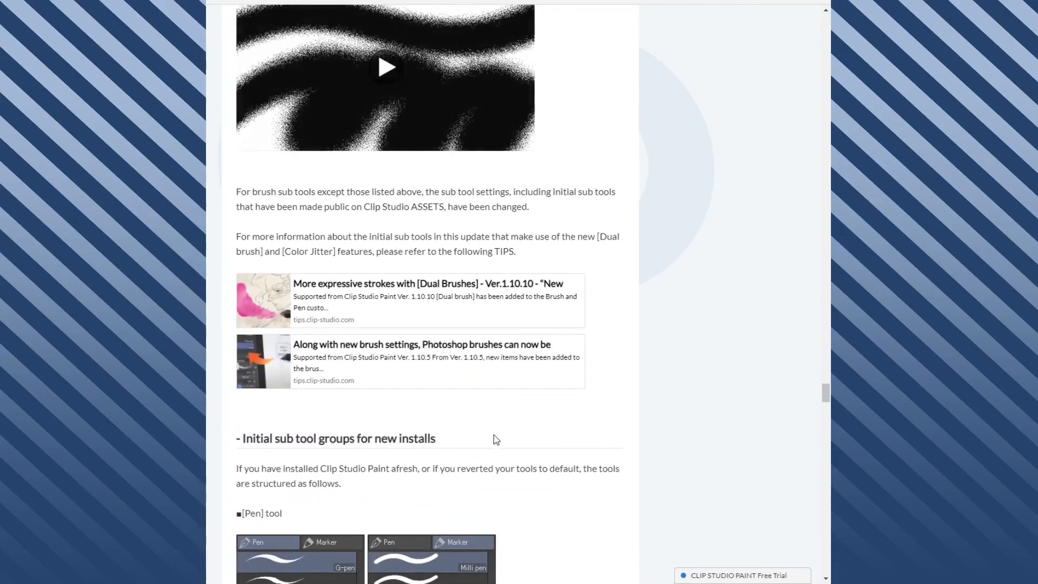
scroll(640, 274, up, 3)
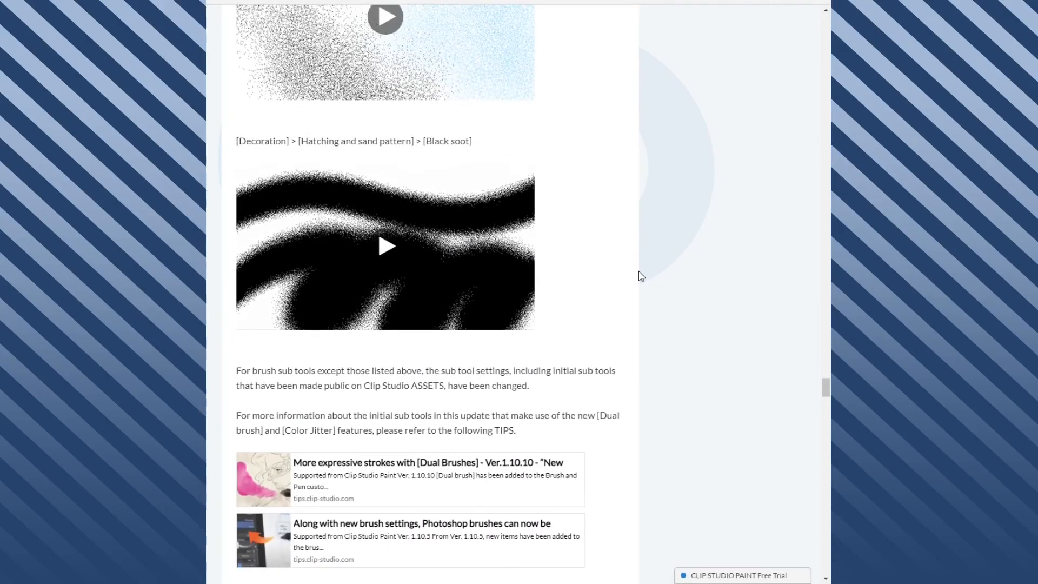
scroll(627, 287, down, 3)
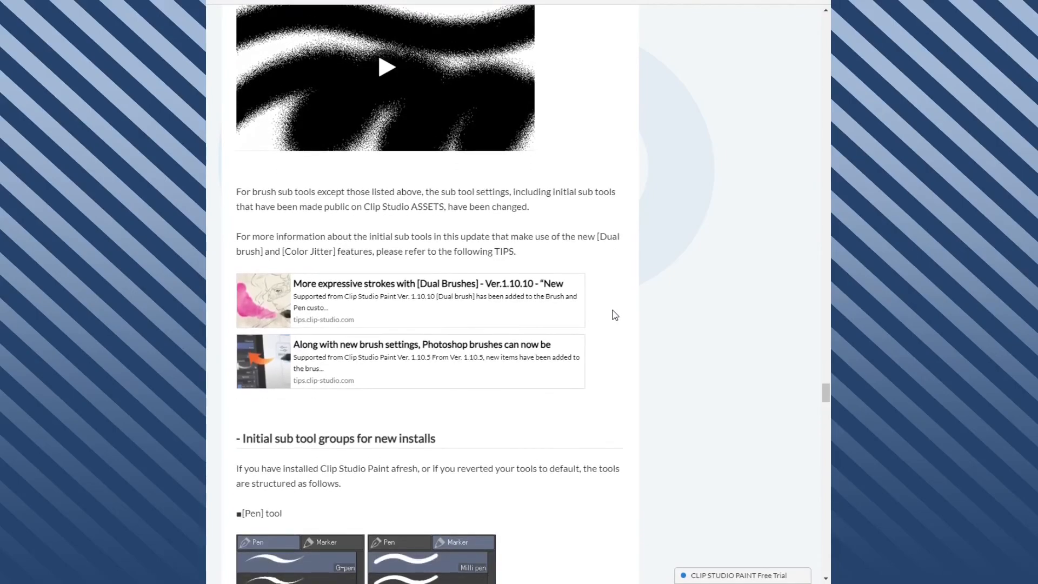
drag(317, 191, 538, 220)
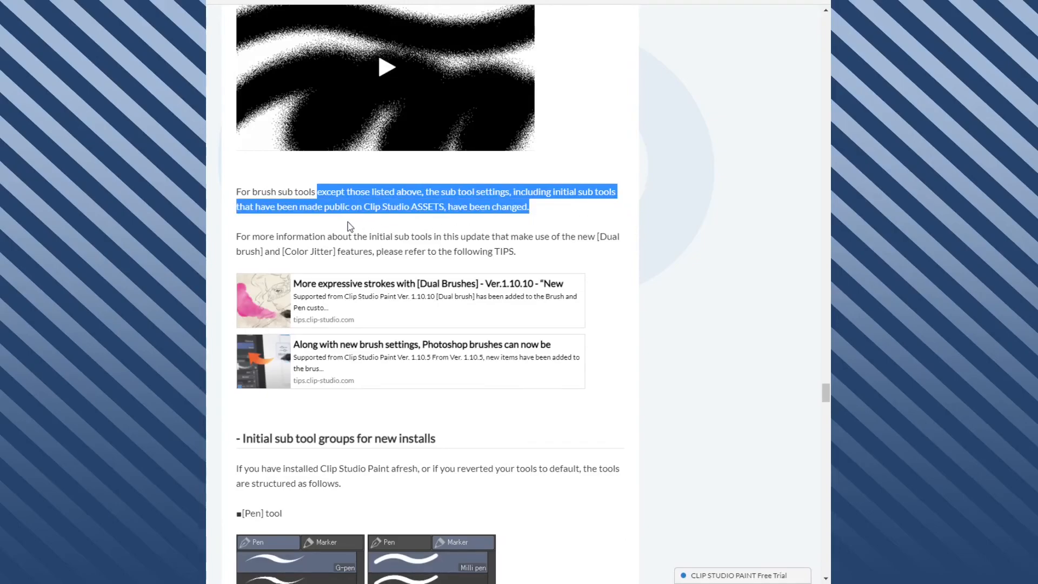
click(513, 234)
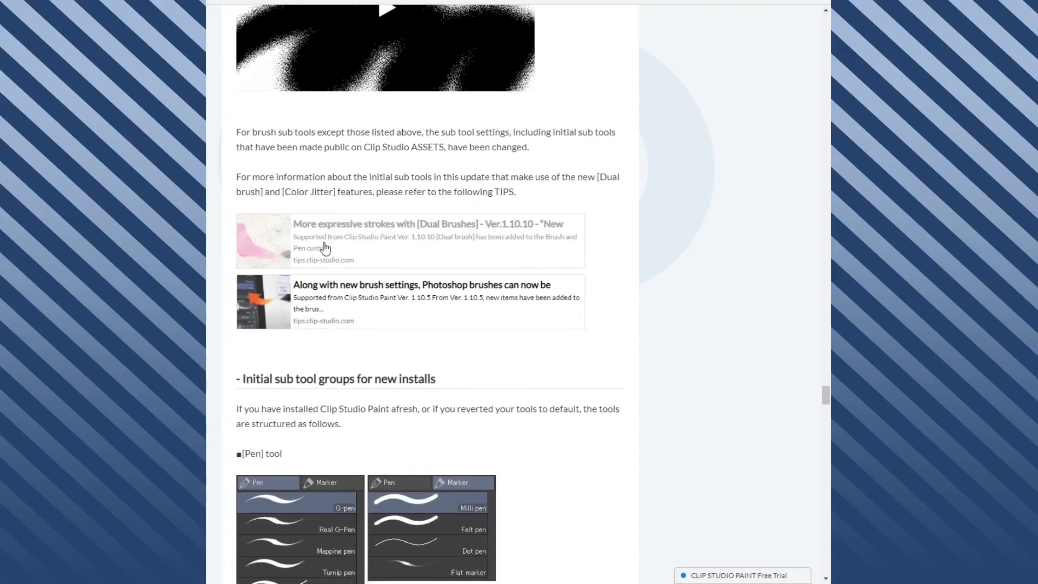
Review the initial sub tool groups for new installs, from the Pen tool through to the Blend tool
scroll(472, 272, down, 3)
scroll(472, 272, down, 10)
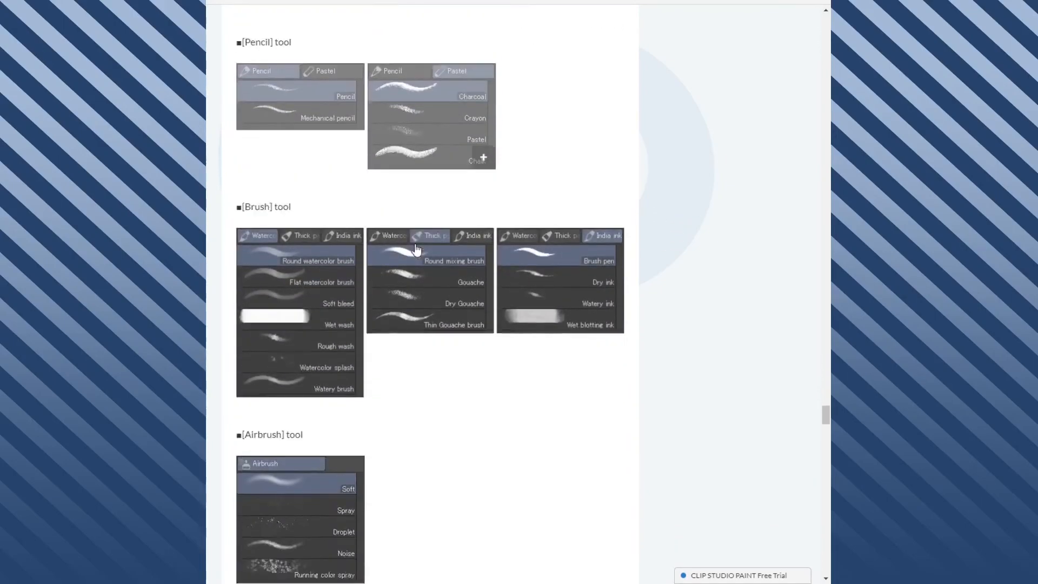
scroll(416, 250, down, 6)
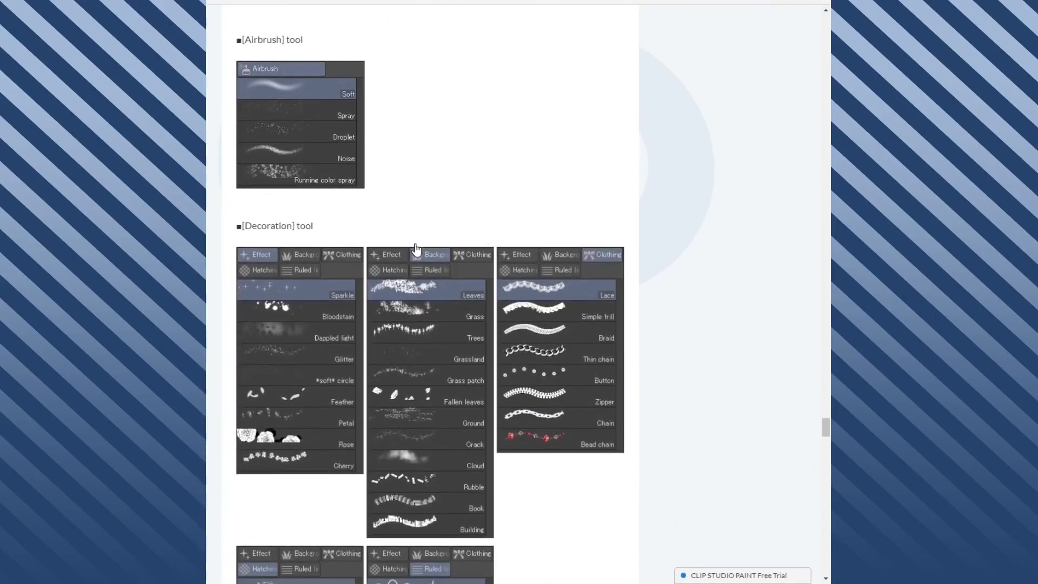
scroll(416, 250, down, 10)
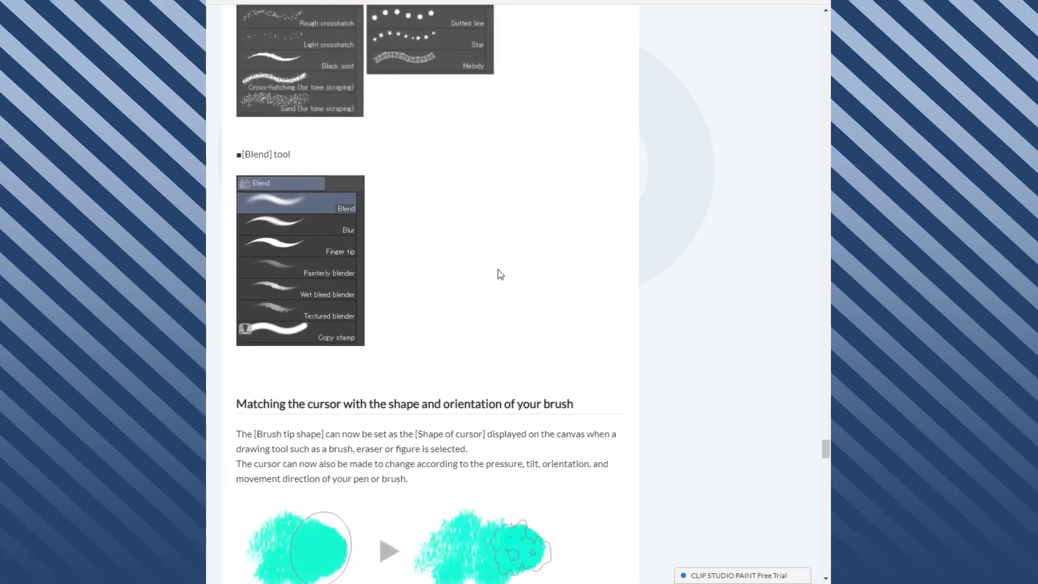
Read the section on matching the cursor with the brush's shape and orientation, including where to set the Shape of cursor
scroll(473, 339, down, 3)
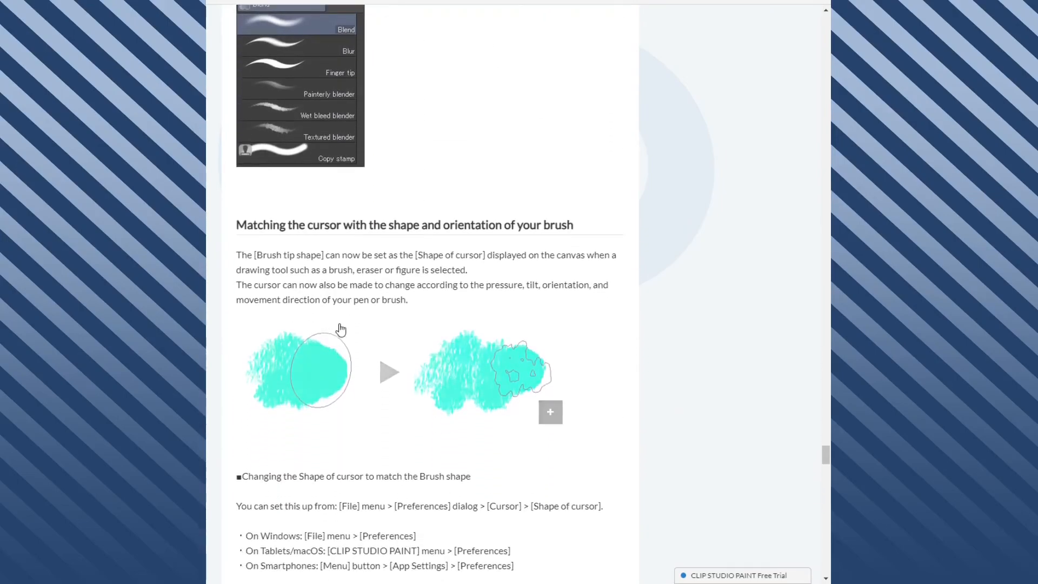
scroll(519, 306, down, 1)
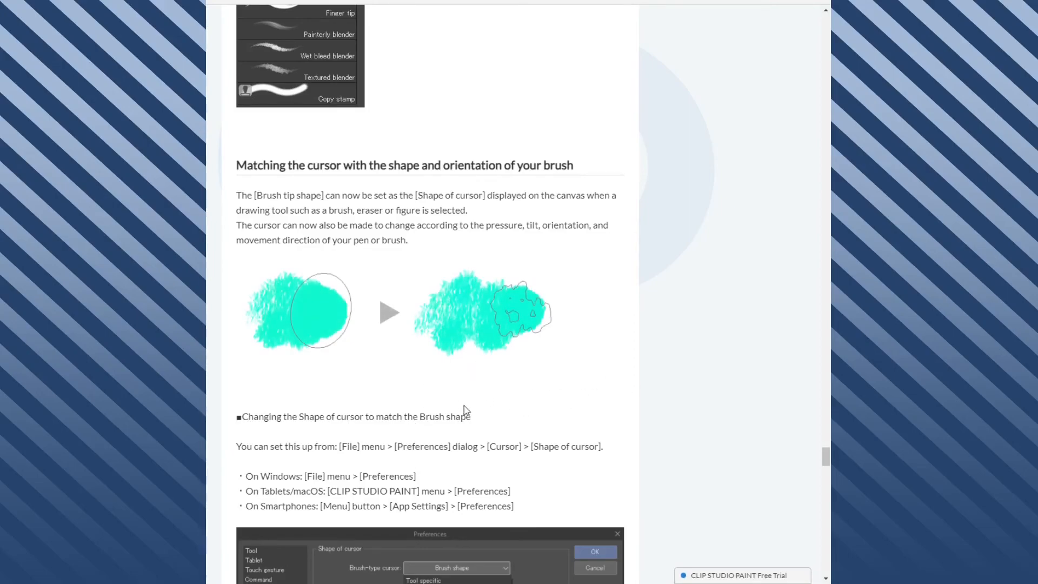
scroll(426, 399, down, 2)
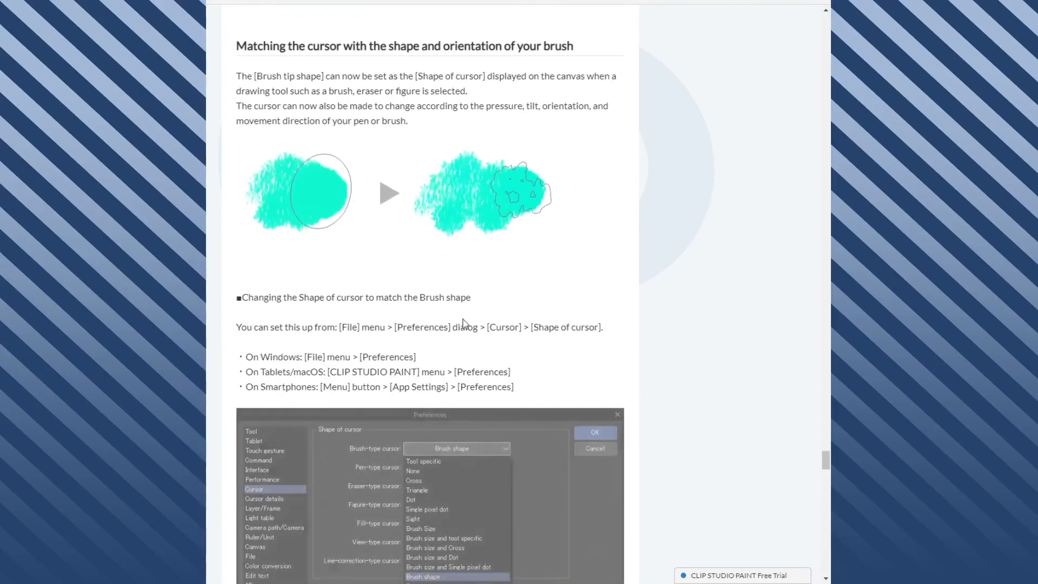
Read how to match the Shape of cursor to the brush shape, highlighting the Preferences path, and continue through the Cursor Display notes
scroll(527, 361, down, 2)
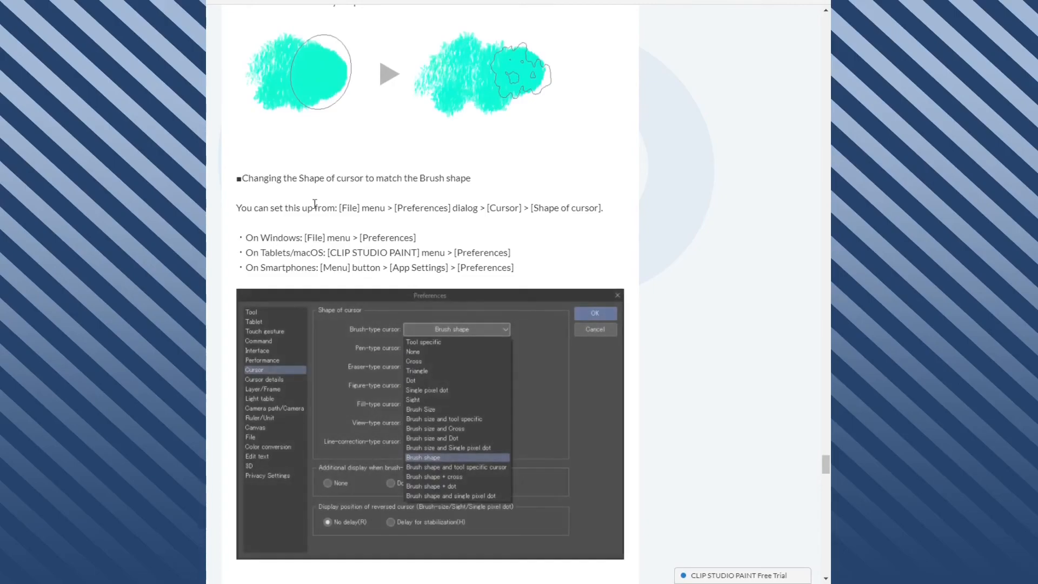
drag(286, 208, 572, 213)
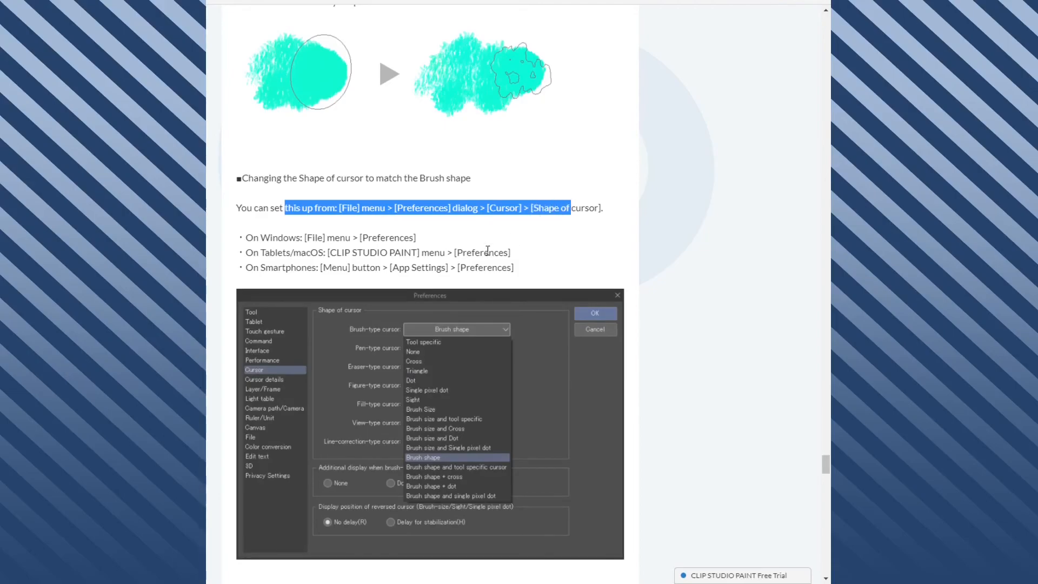
scroll(493, 264, down, 4)
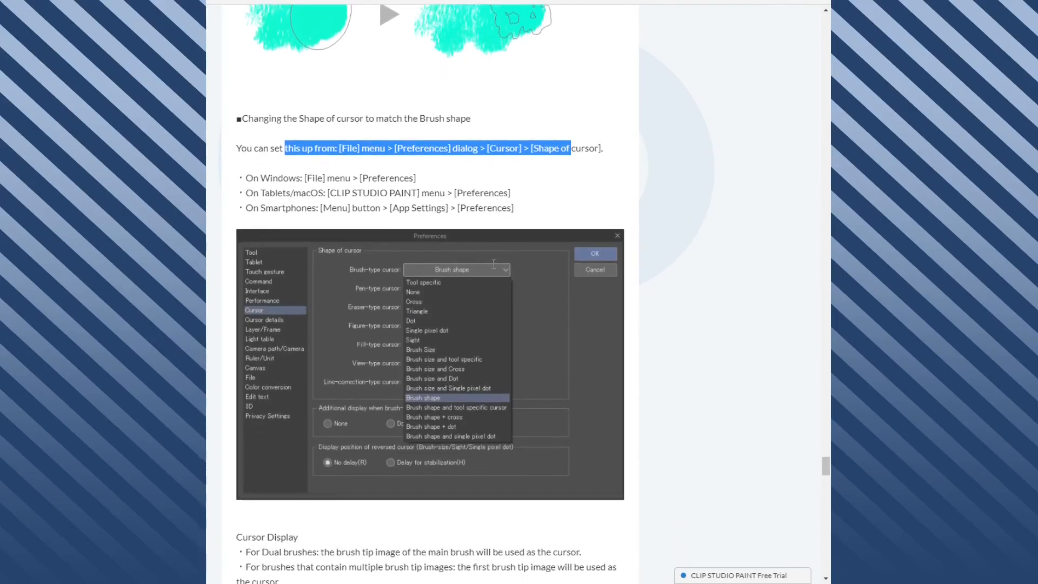
scroll(513, 438, down, 2)
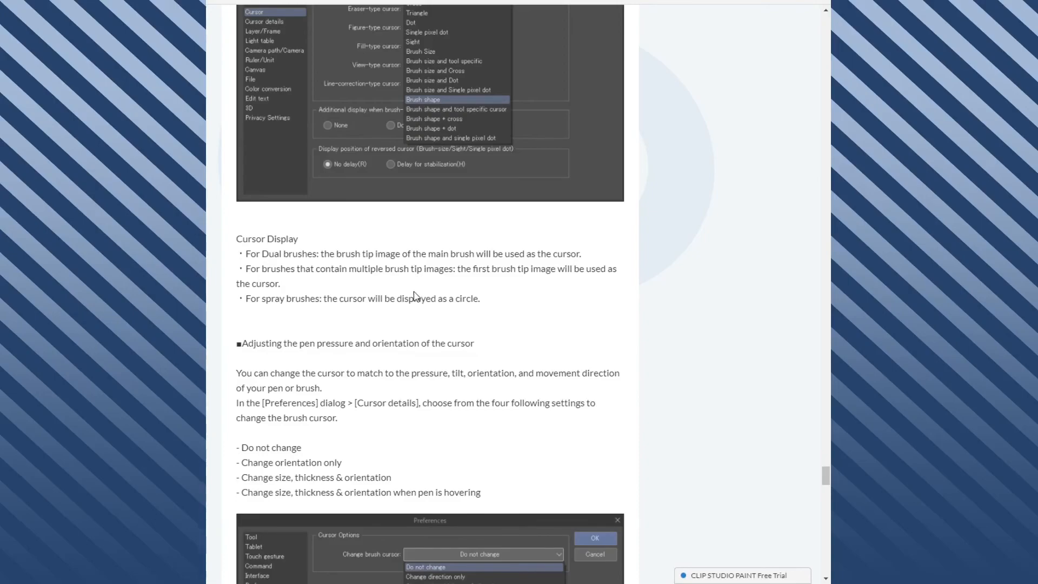
Study the section on adjusting the cursor's pen pressure and orientation, including the four Cursor details settings and their stroke demonstration
scroll(476, 357, down, 2)
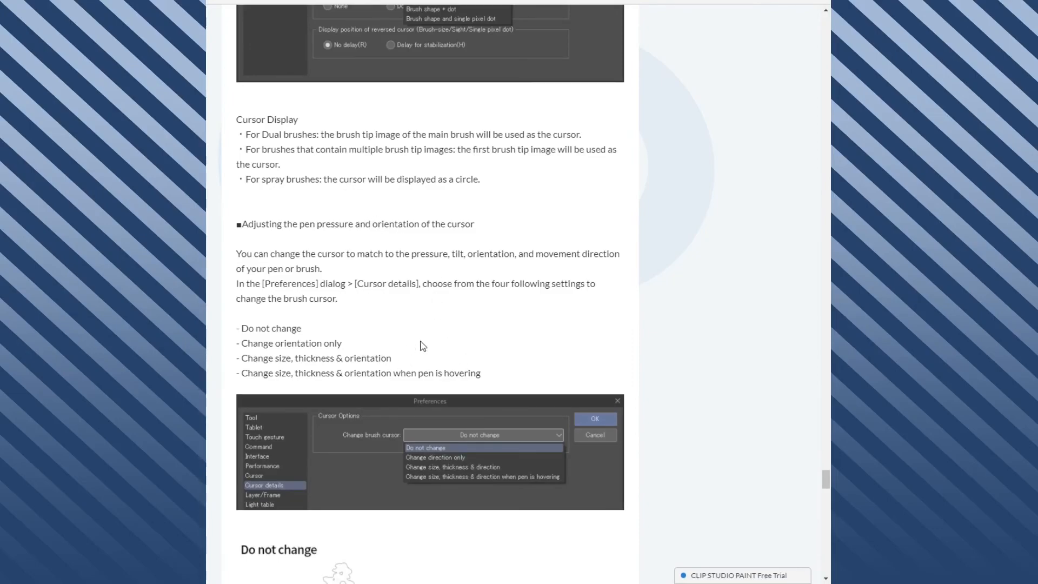
scroll(407, 320, down, 1)
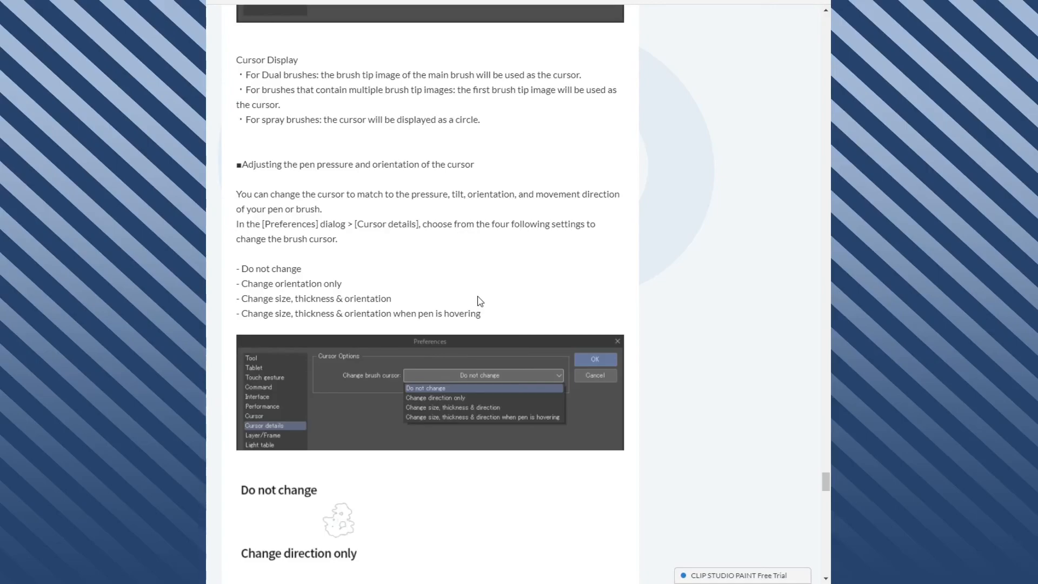
scroll(456, 403, down, 1)
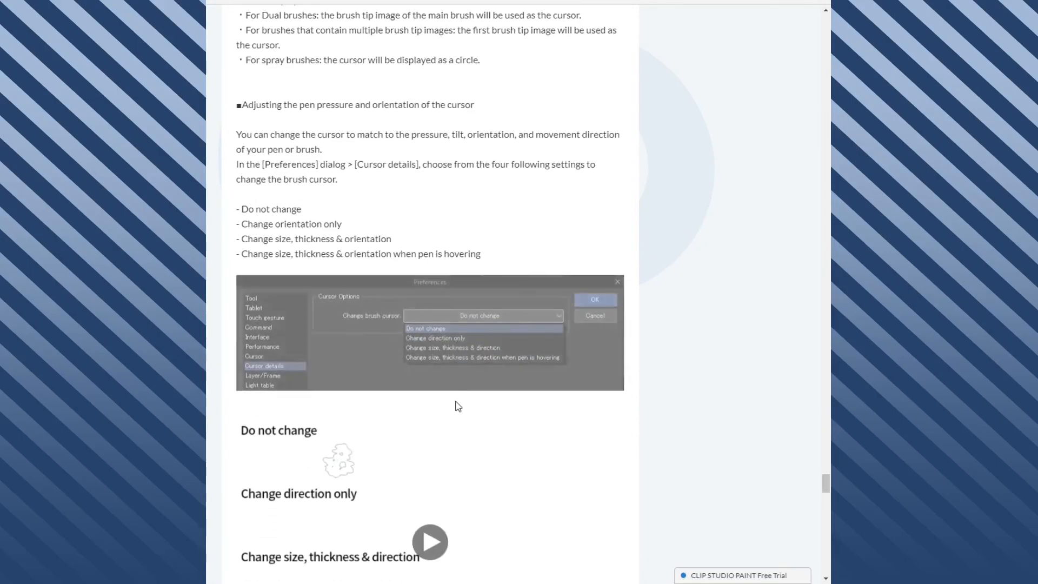
scroll(455, 409, down, 1)
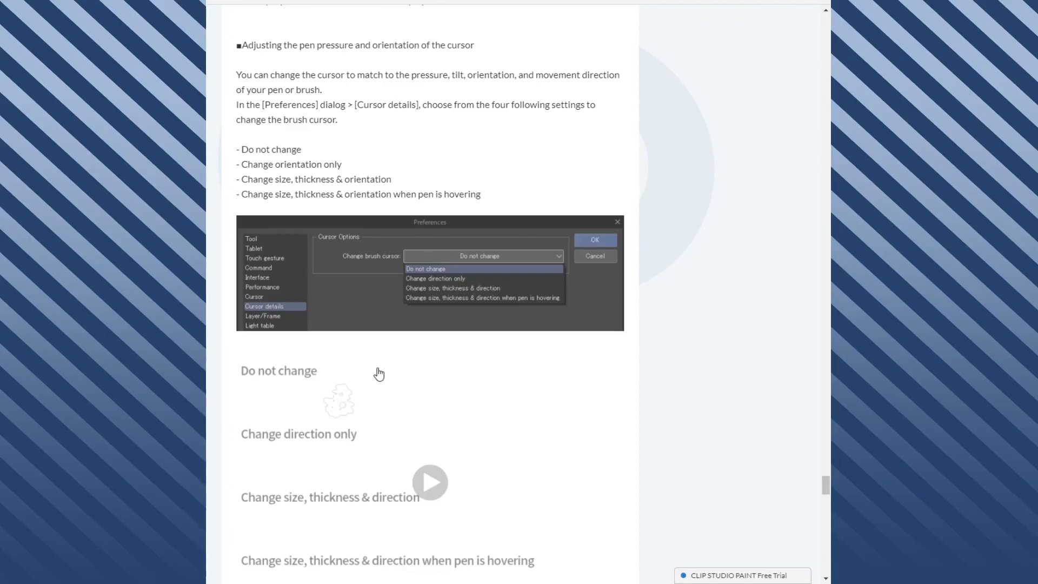
scroll(378, 374, down, 2)
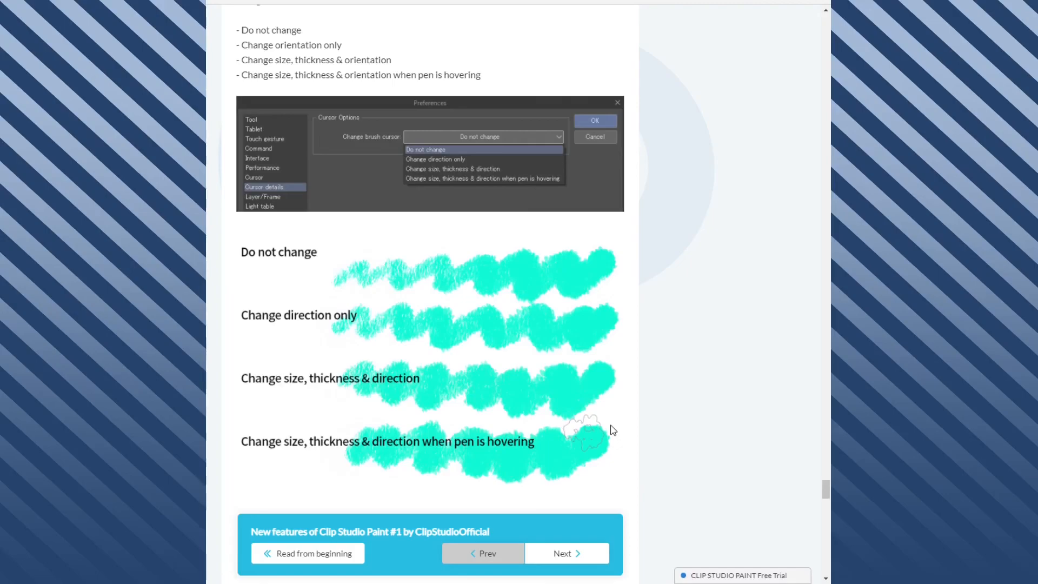
Skim the end of the article through the comments and related articles, and return to the index at its beginning
scroll(637, 394, down, 8)
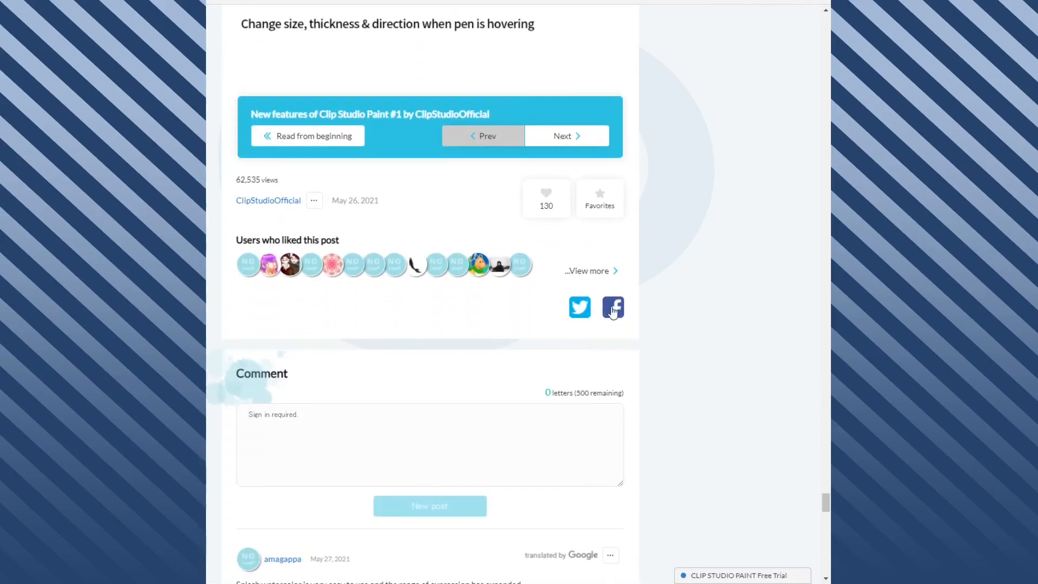
scroll(628, 344, down, 3)
scroll(627, 344, down, 11)
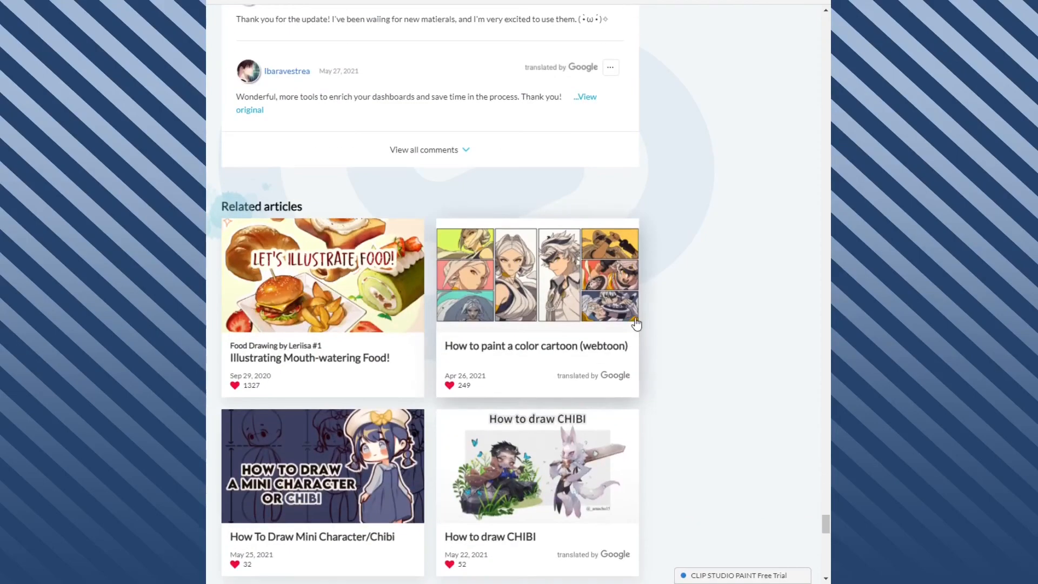
scroll(708, 362, up, 20)
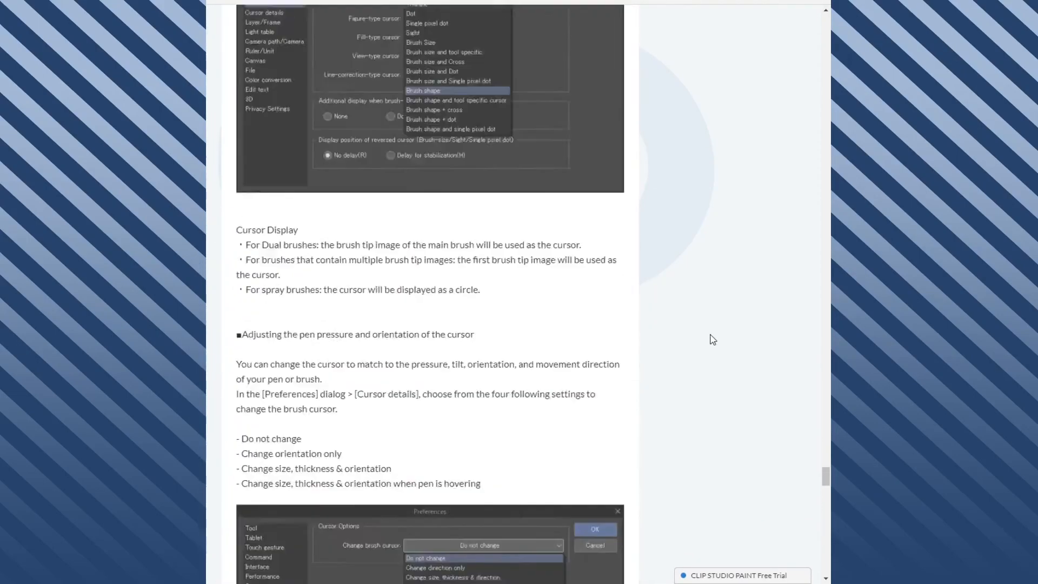
scroll(663, 269, up, 20)
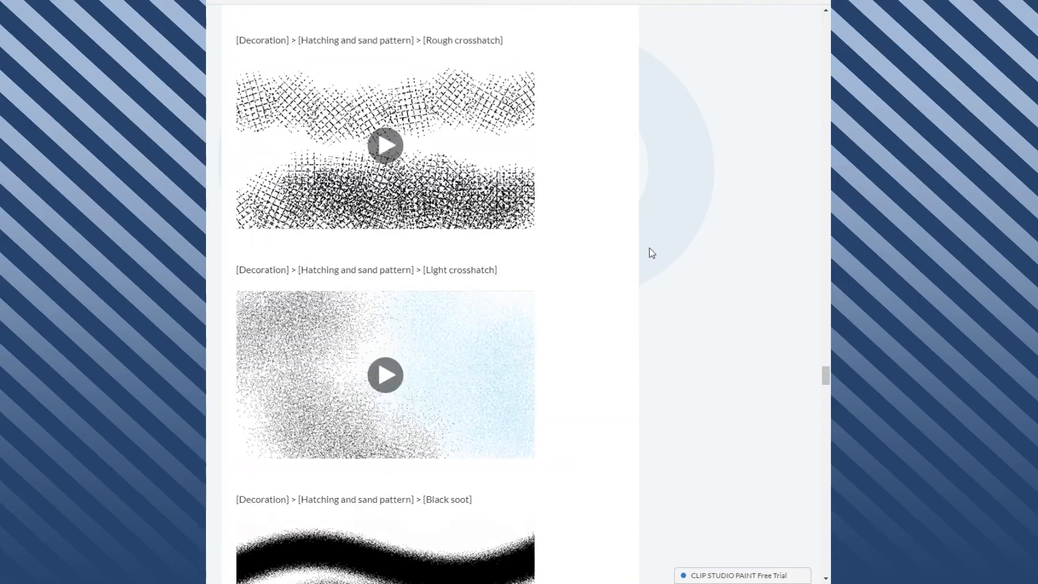
scroll(643, 217, up, 20)
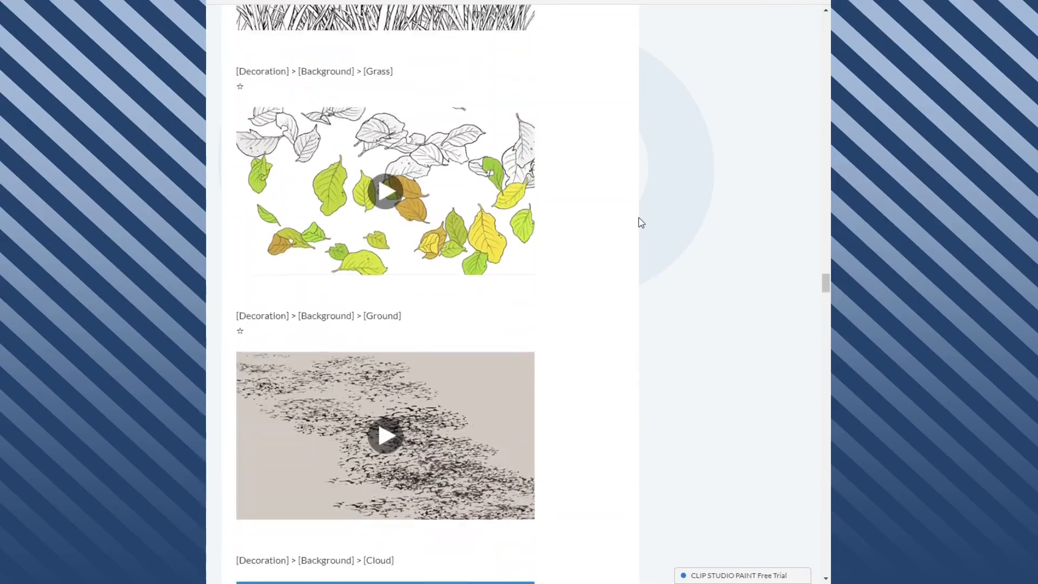
drag(826, 274, 812, 27)
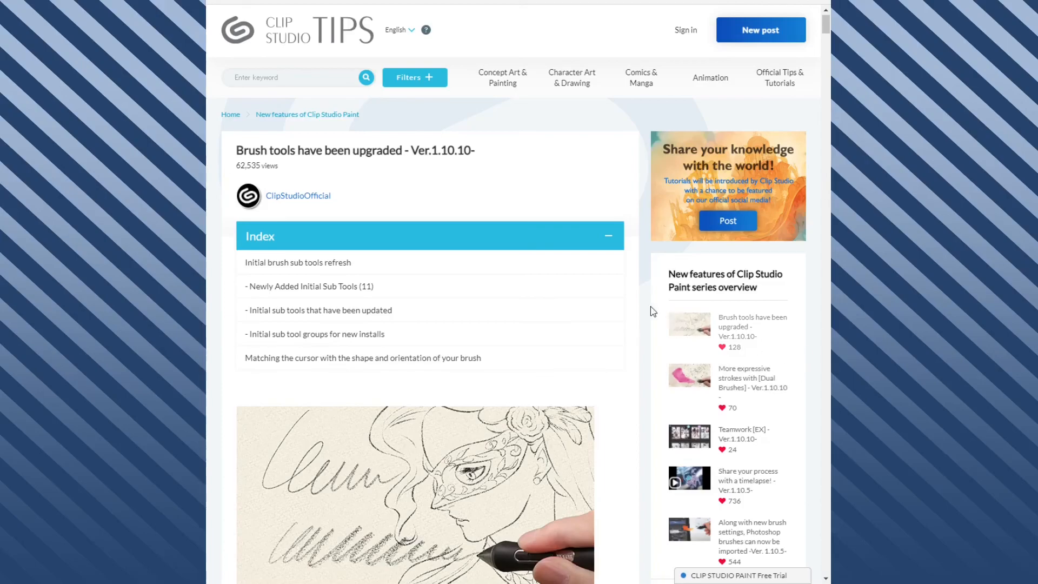
Look over the article's introduction and the Initial brush sub tools refresh section again, ending back at the page header
scroll(636, 317, down, 4)
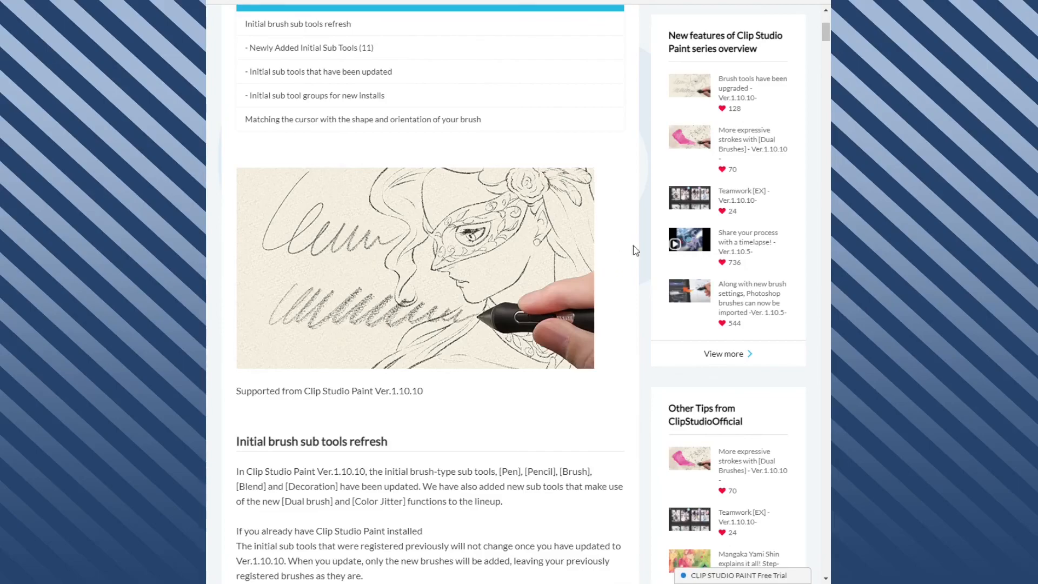
scroll(638, 242, up, 1)
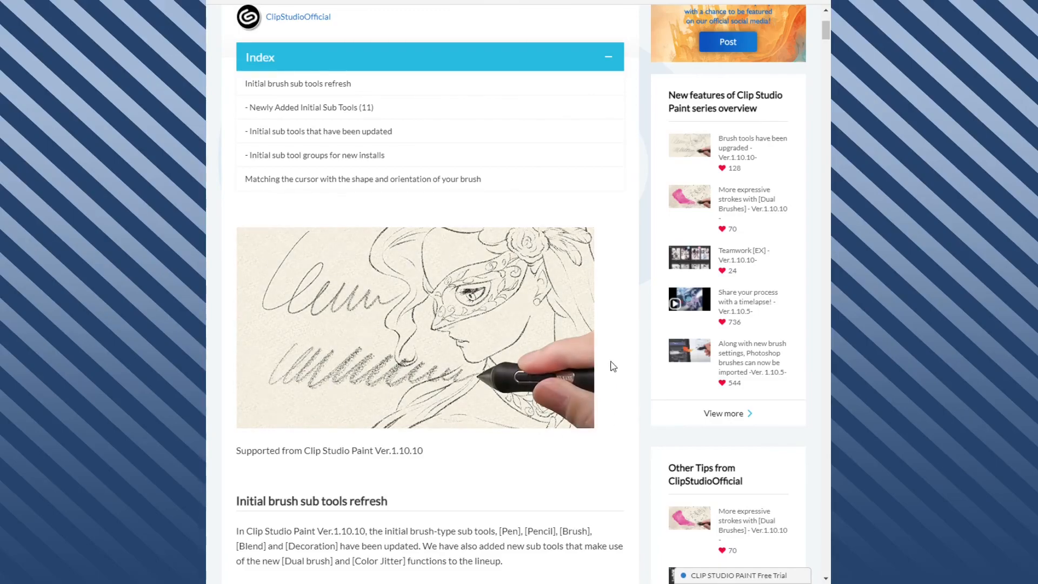
scroll(655, 429, down, 1)
scroll(643, 455, down, 1)
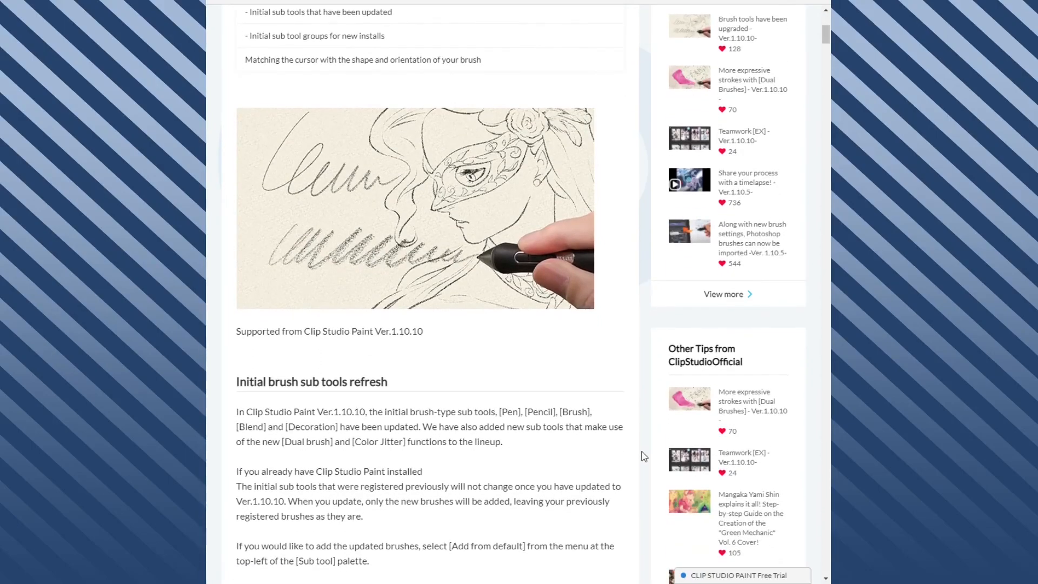
scroll(646, 382, up, 4)
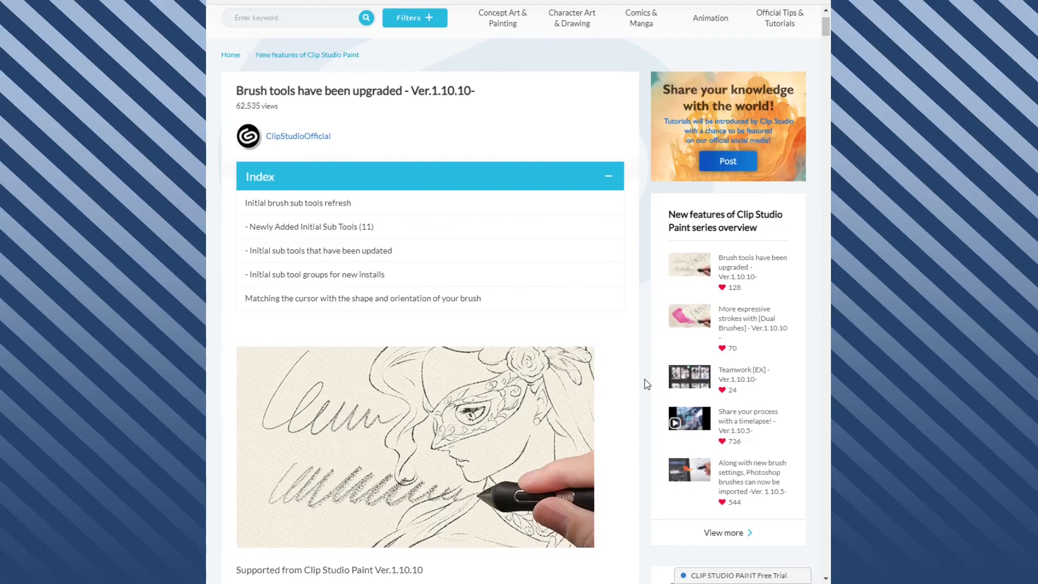
scroll(645, 380, up, 2)
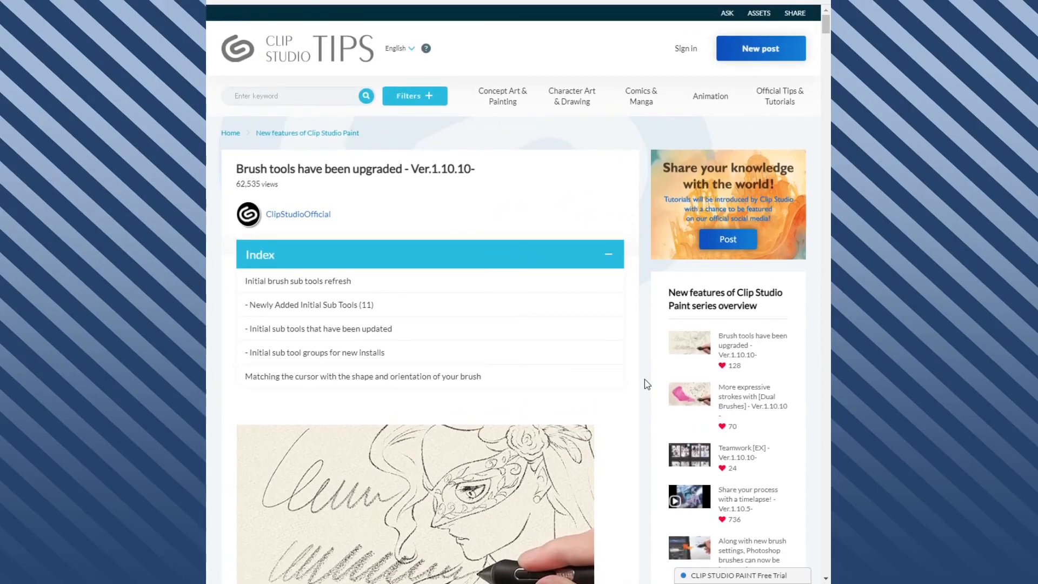